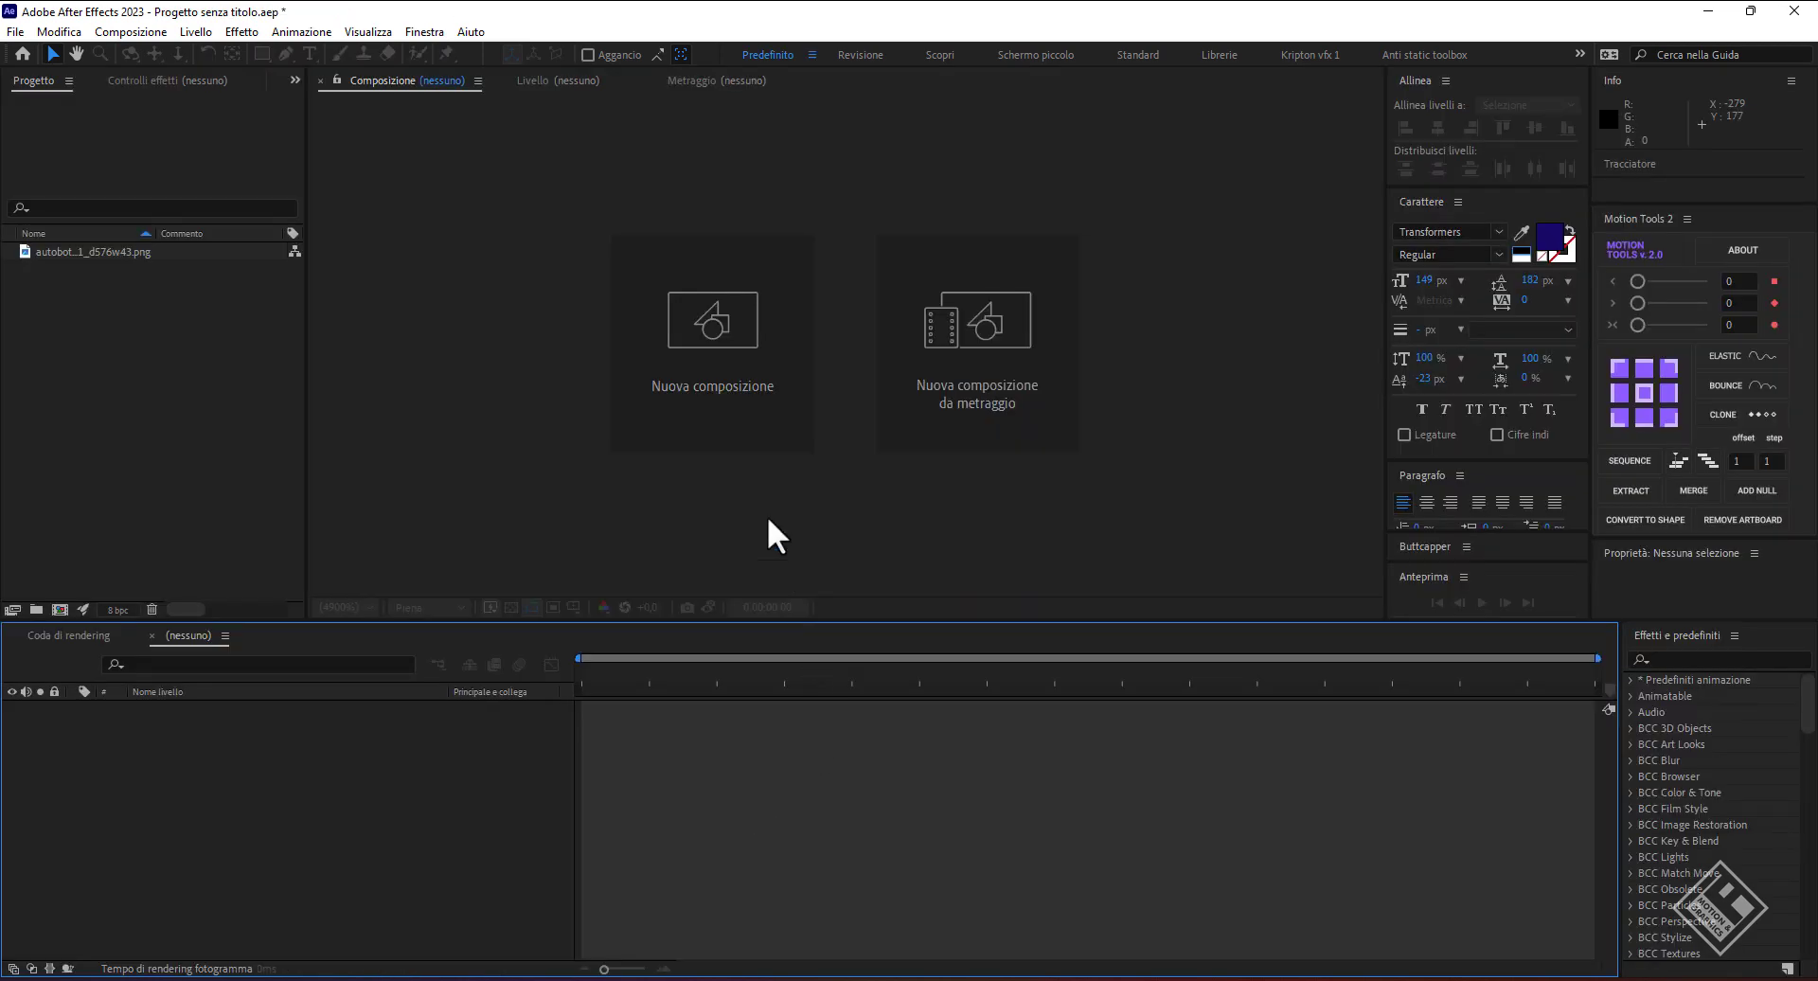
- Create a new composition named 'principale' with a 10-second duration
{"action": "left_click", "coordinate": [725, 362]}
{"action": "type", "text": "pr"}
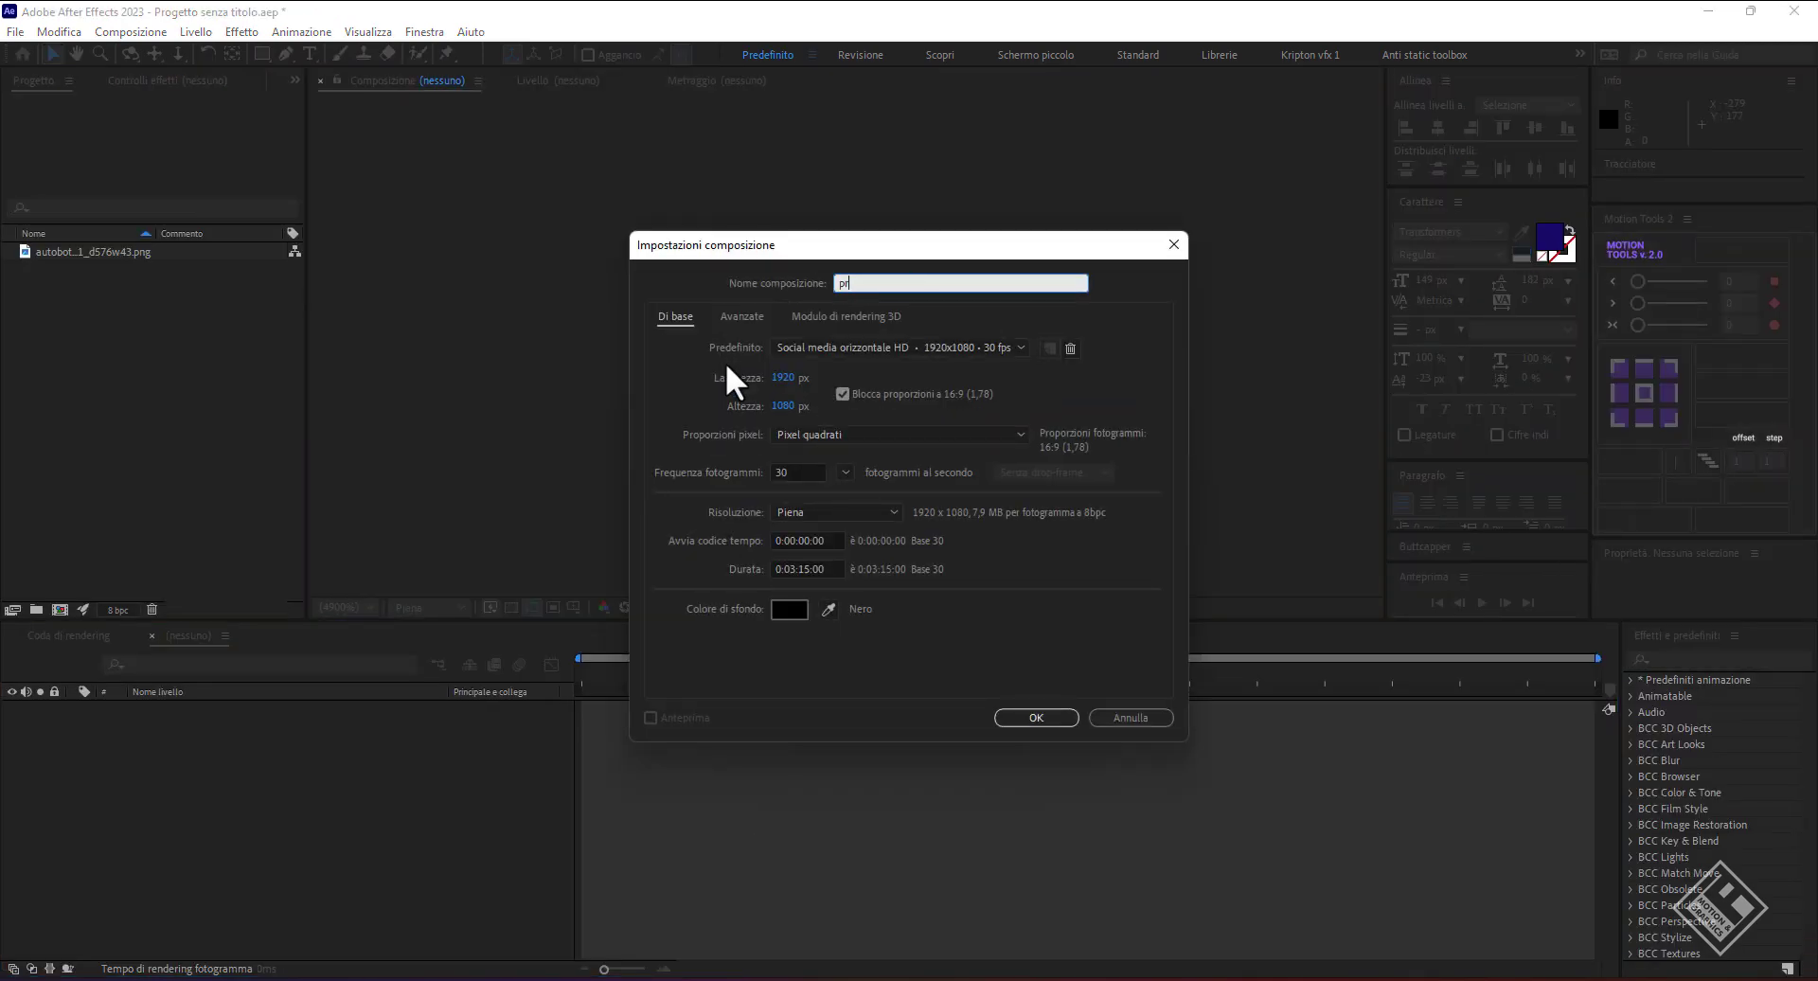
{"action": "type", "text": "incipale"}
{"action": "left_click", "coordinate": [834, 569]}
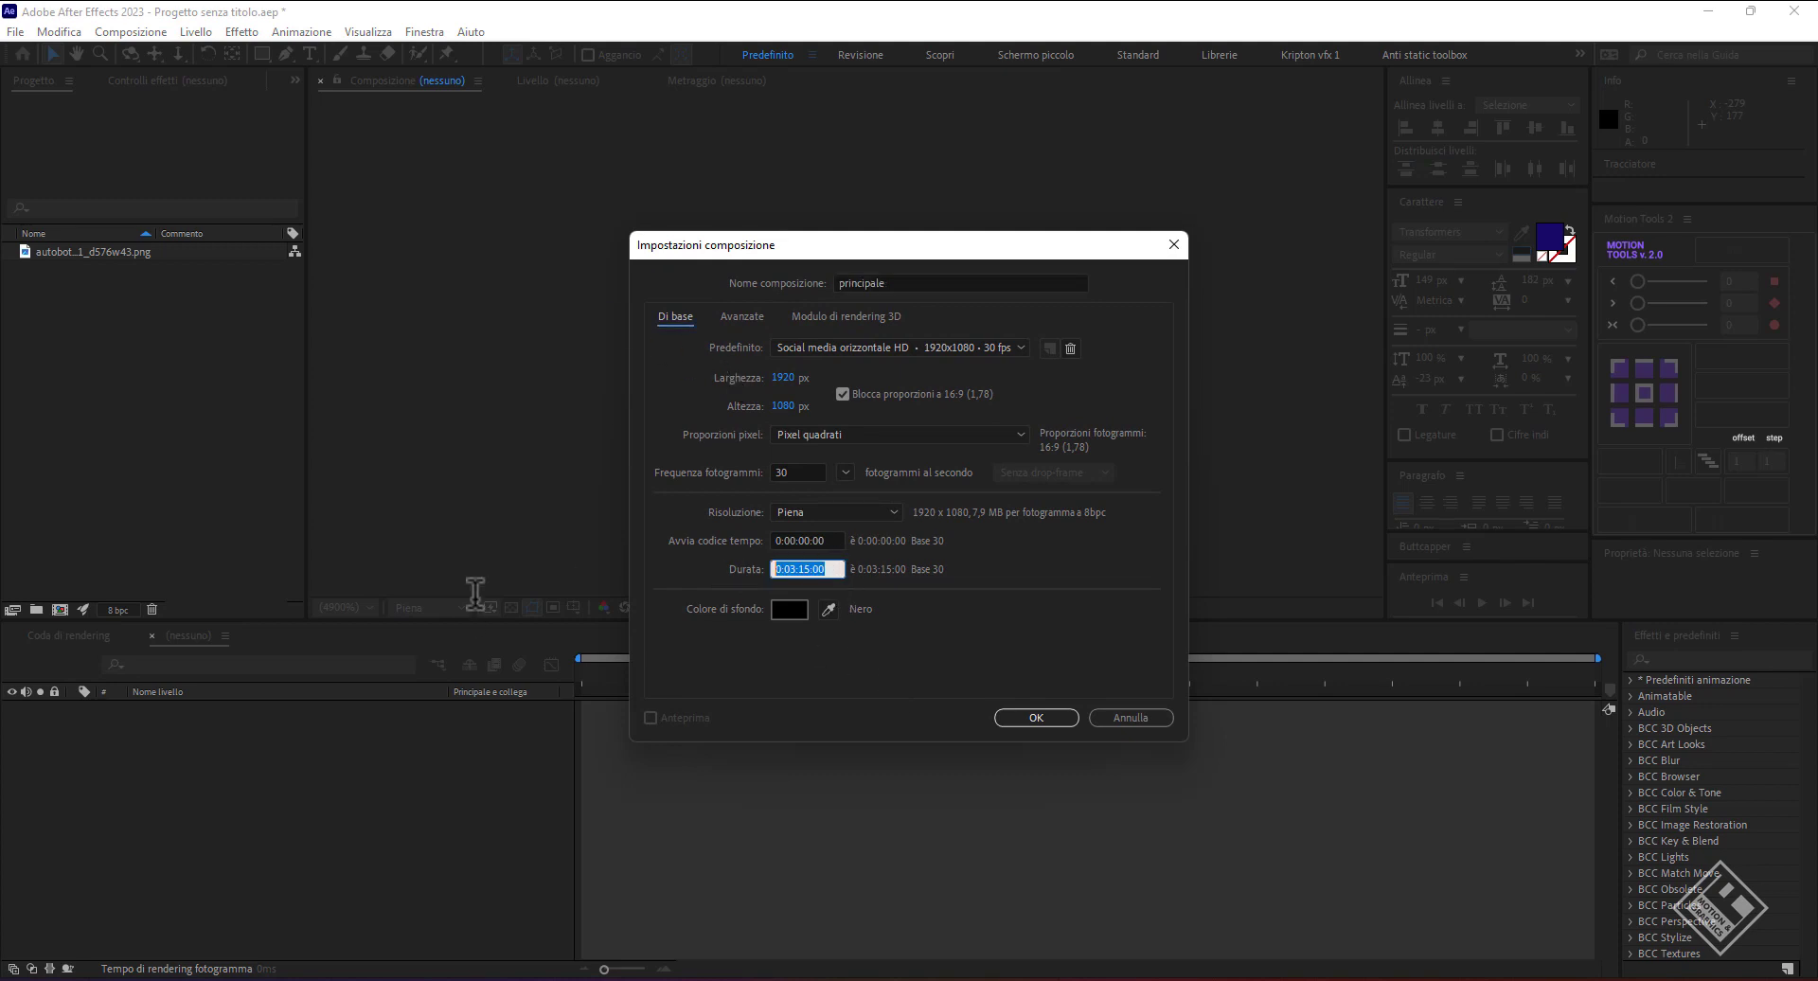
{"action": "type", "text": "1000"}
{"action": "key", "text": "Return"}
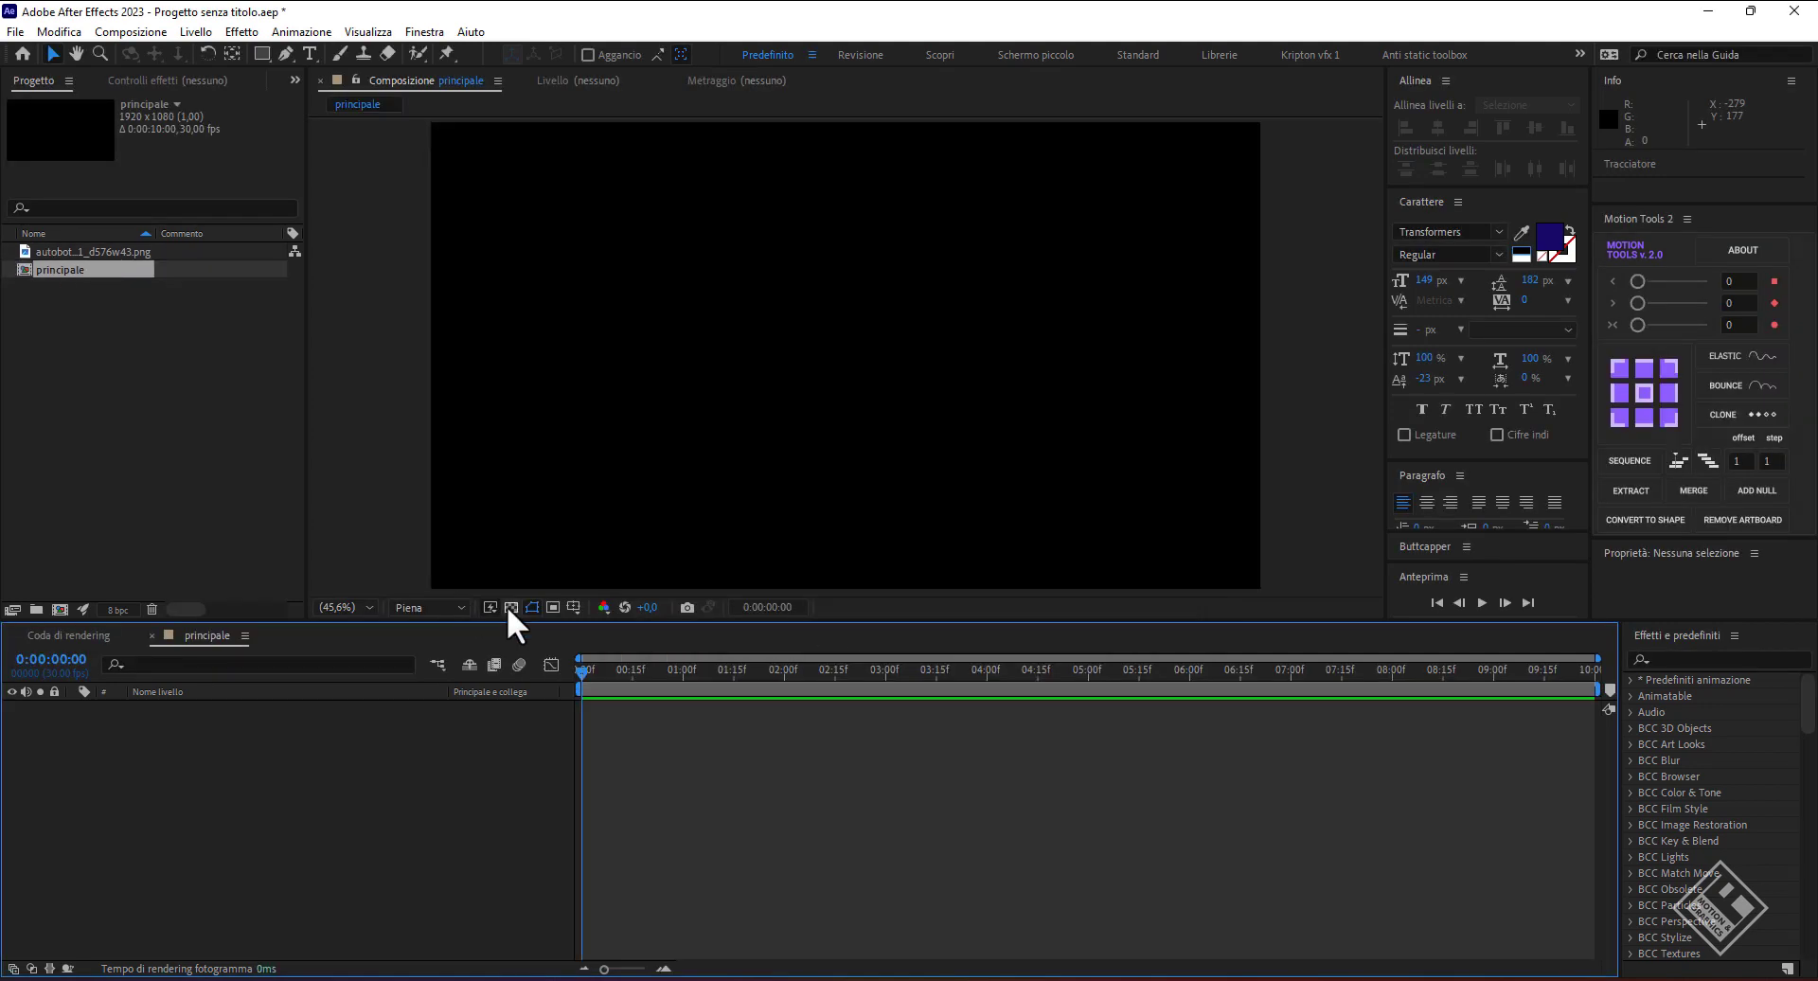
- Add the Autobot logo PNG and fill it white (ffffff) with Riempimento
{"action": "left_click_drag", "start_coordinate": [66, 247], "coordinate": [227, 807]}
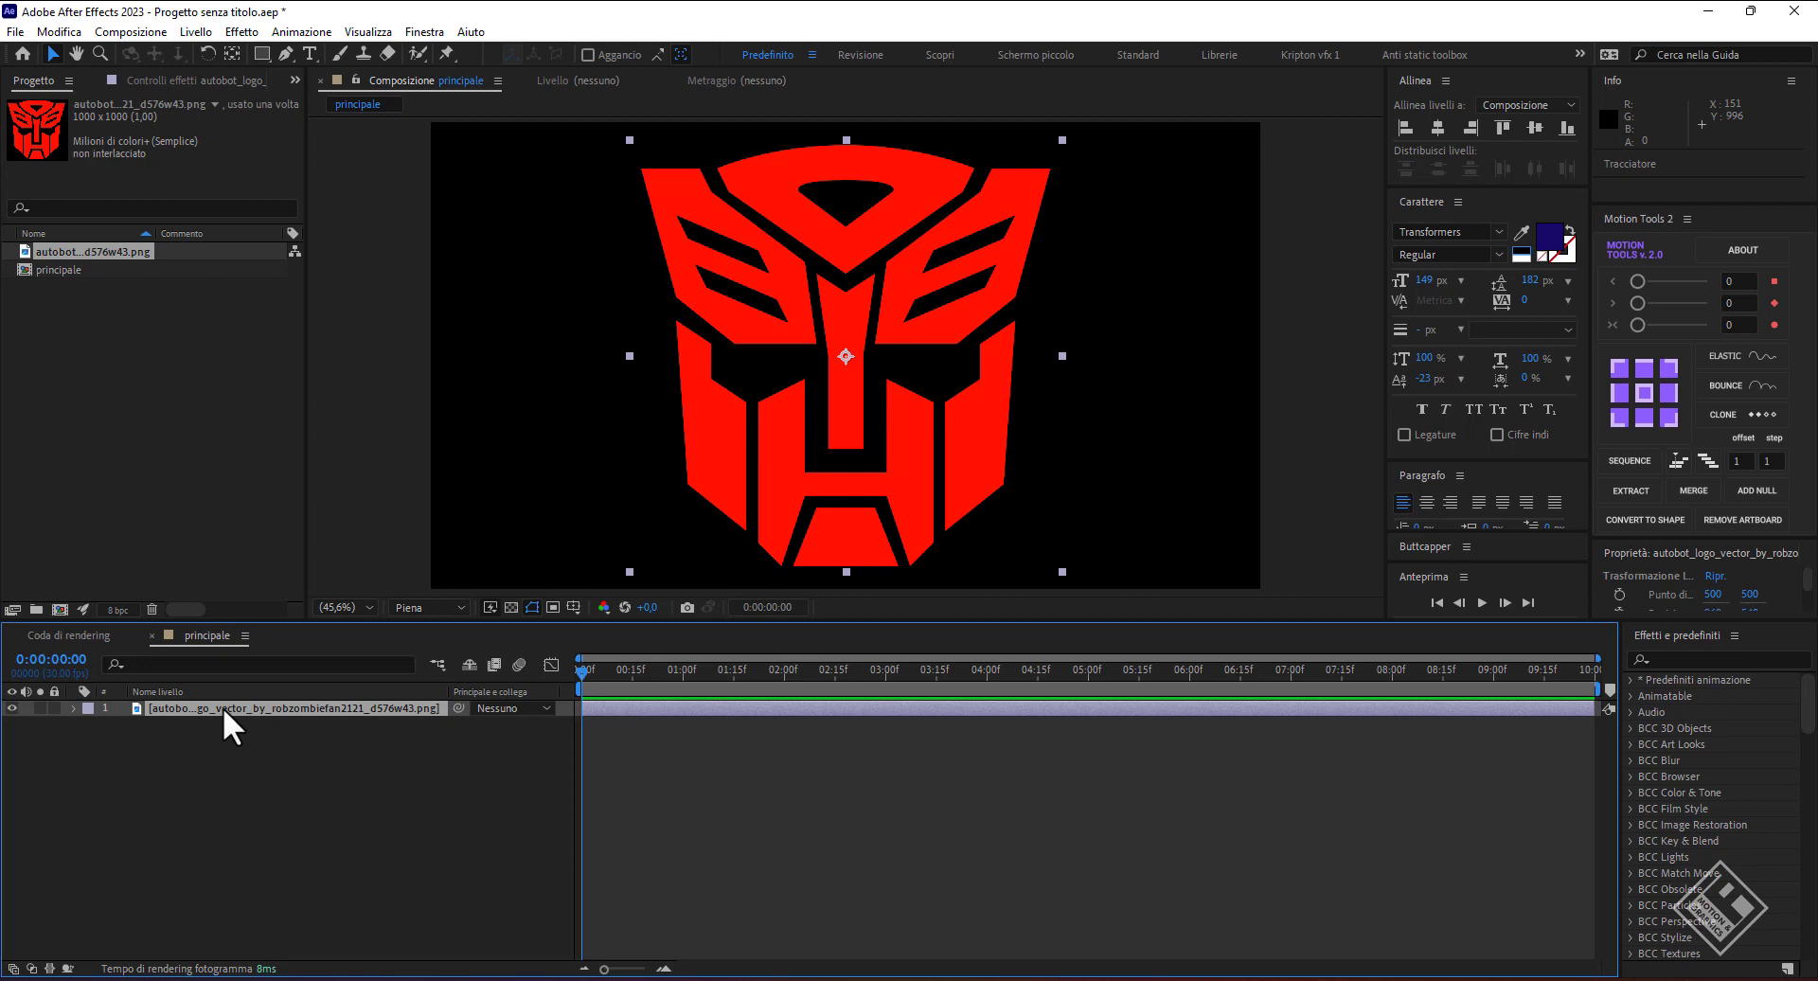
{"action": "key", "text": "ctrl+space"}
{"action": "type", "text": "riempi"}
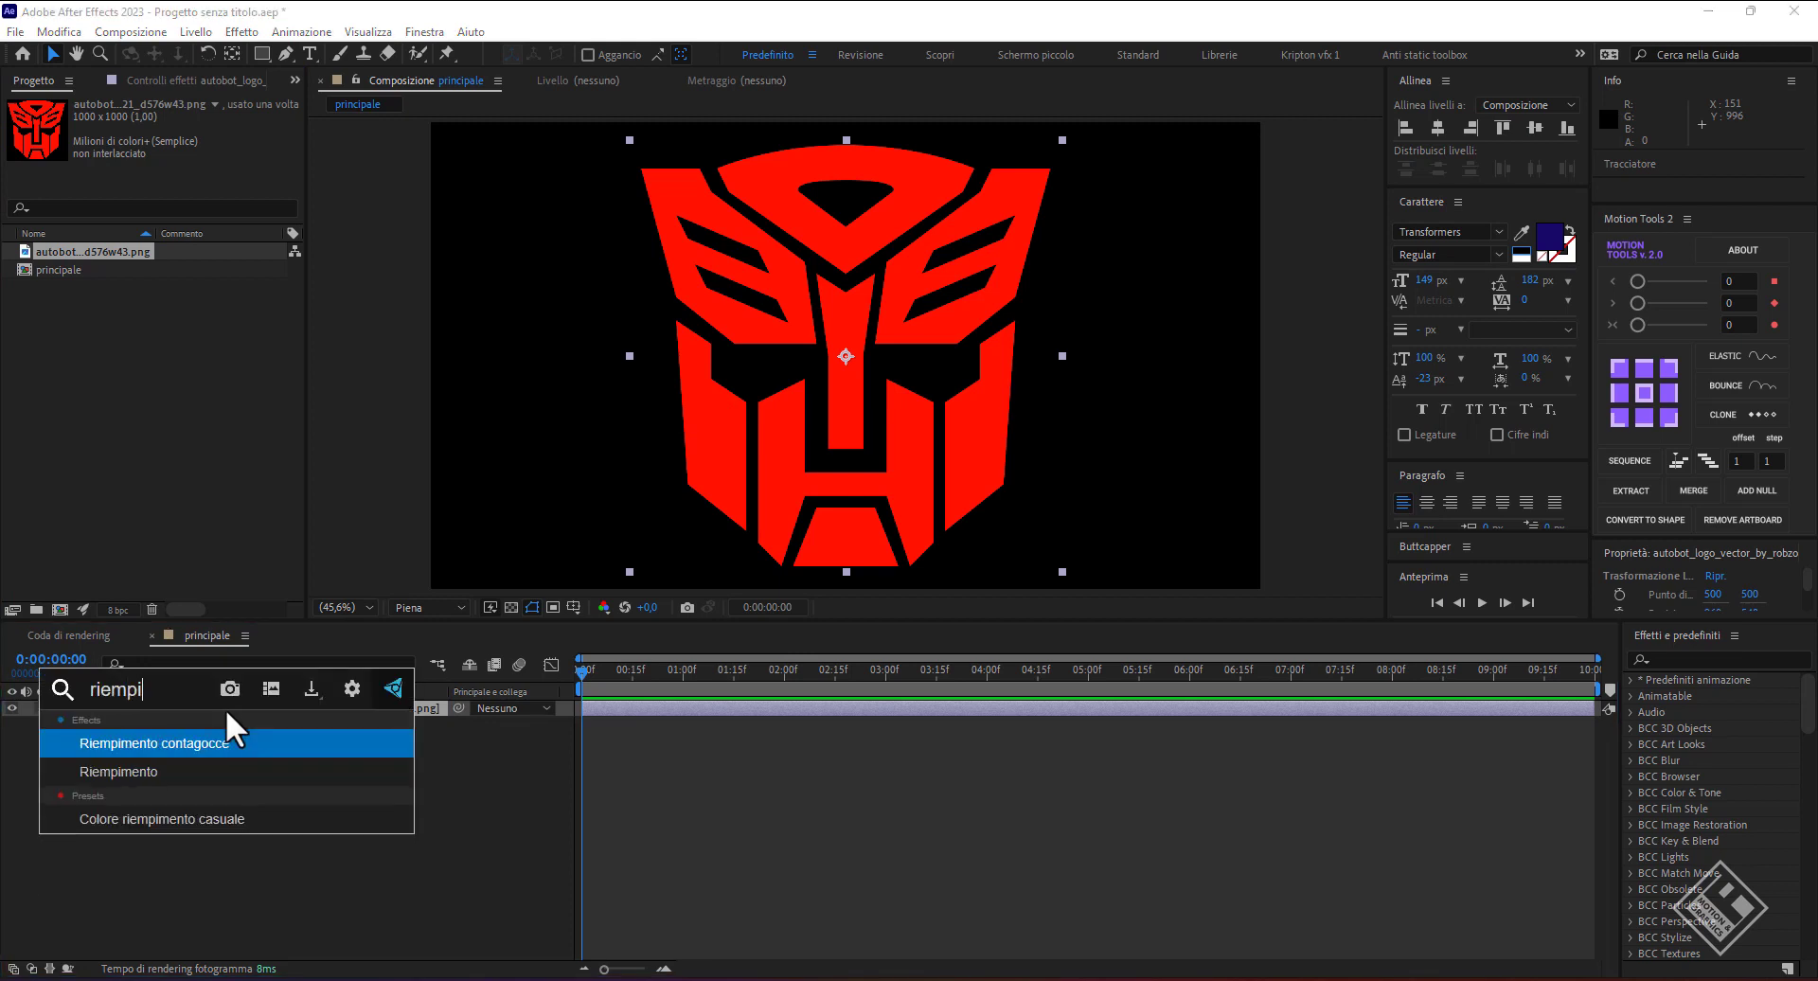
{"action": "key", "text": "Down"}
{"action": "key", "text": "Return"}
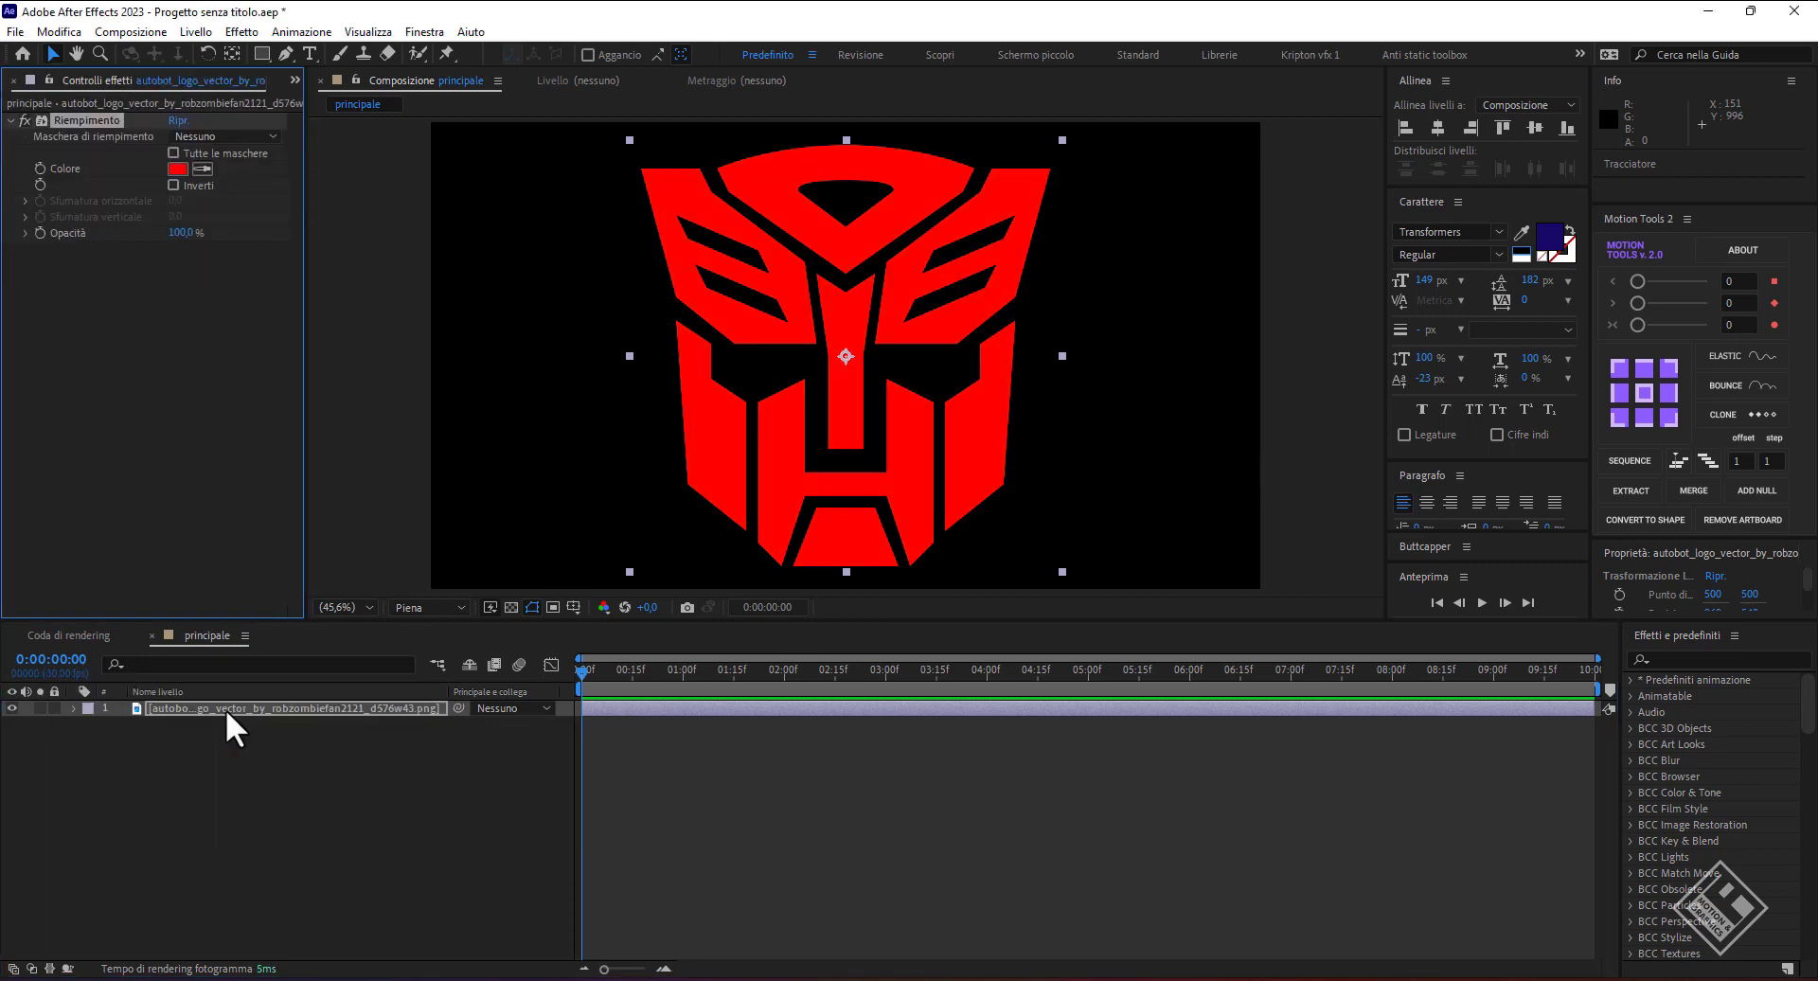
{"action": "left_click", "coordinate": [178, 169]}
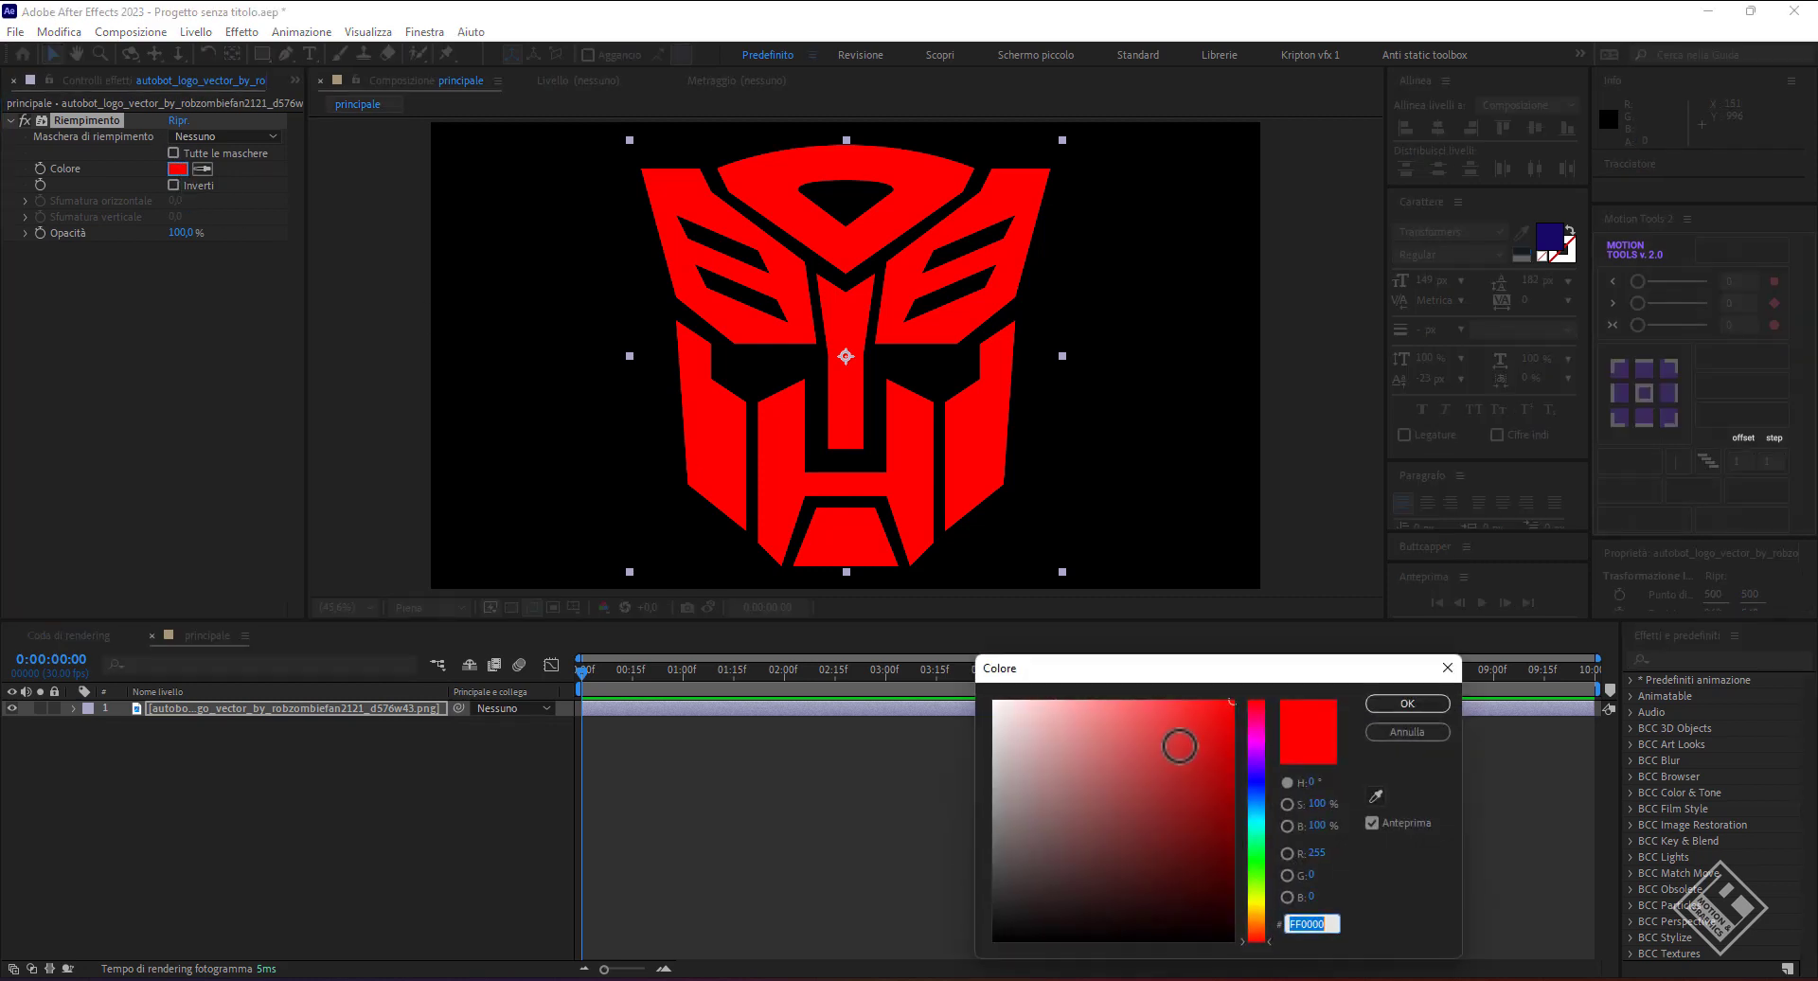
{"action": "type", "text": "ffffff"}
{"action": "left_click", "coordinate": [1426, 702]}
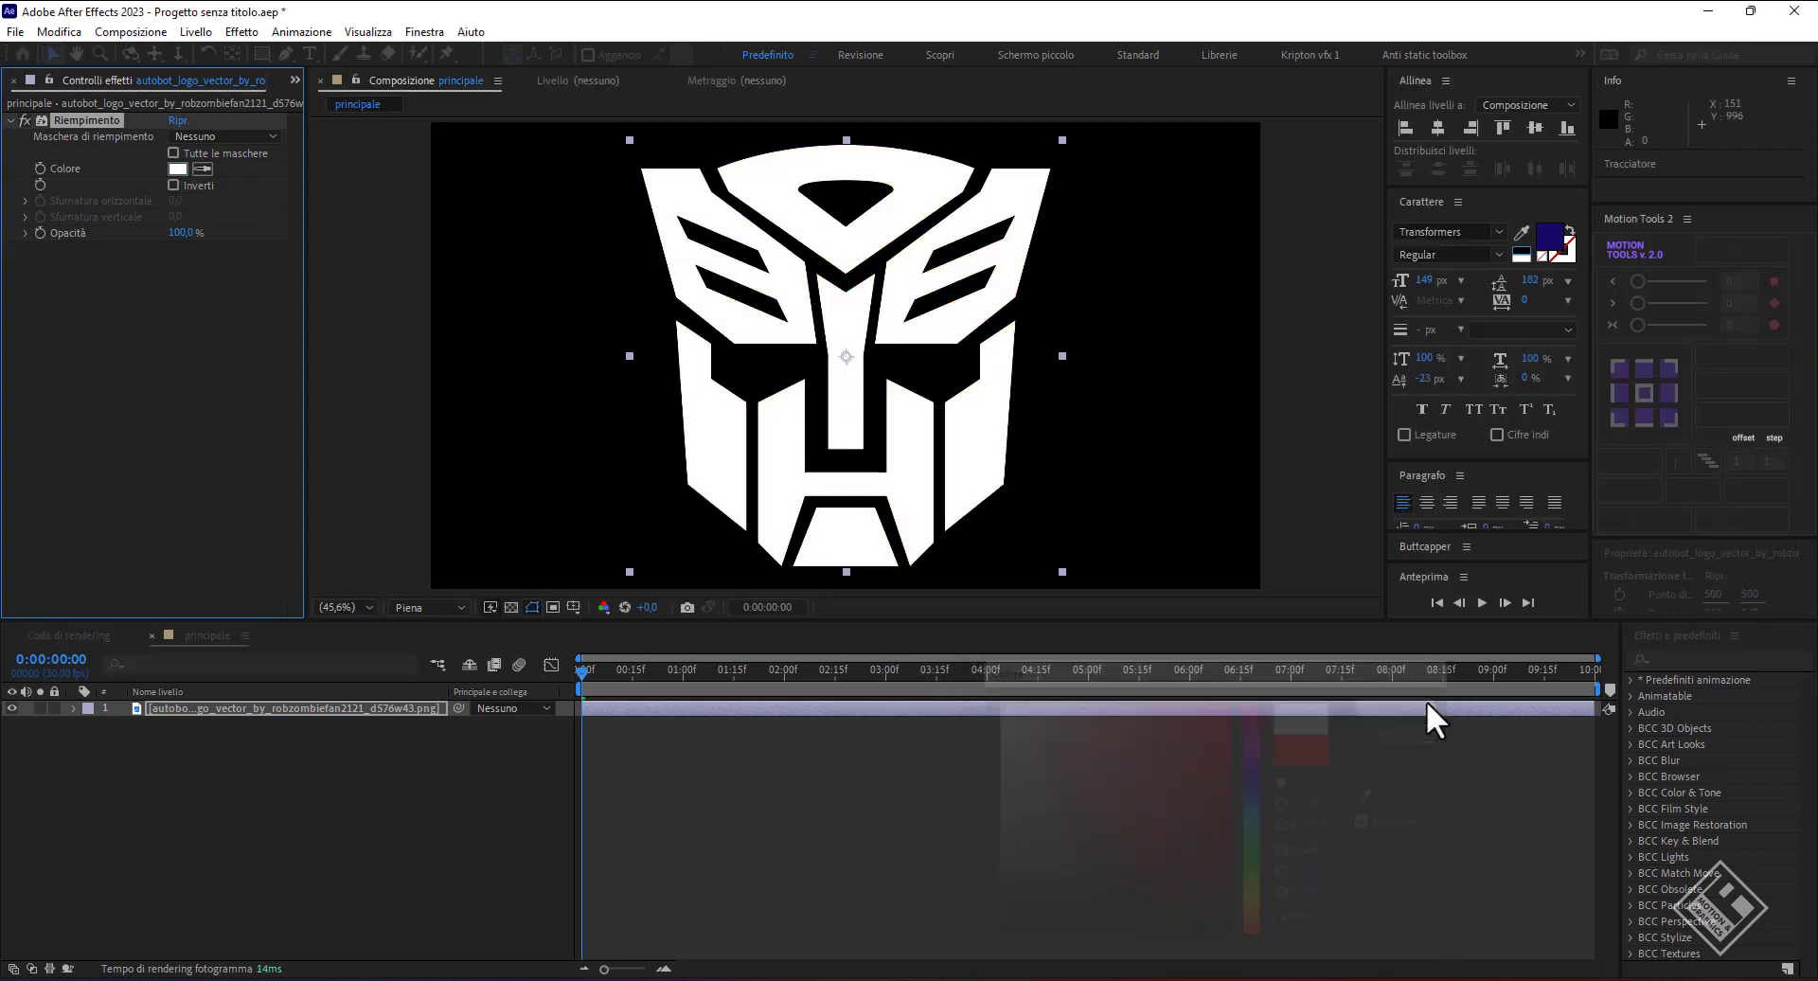
- Precompose the logo layer as 'logo', moving all attributes into the new composition
{"action": "right_click", "coordinate": [241, 707]}
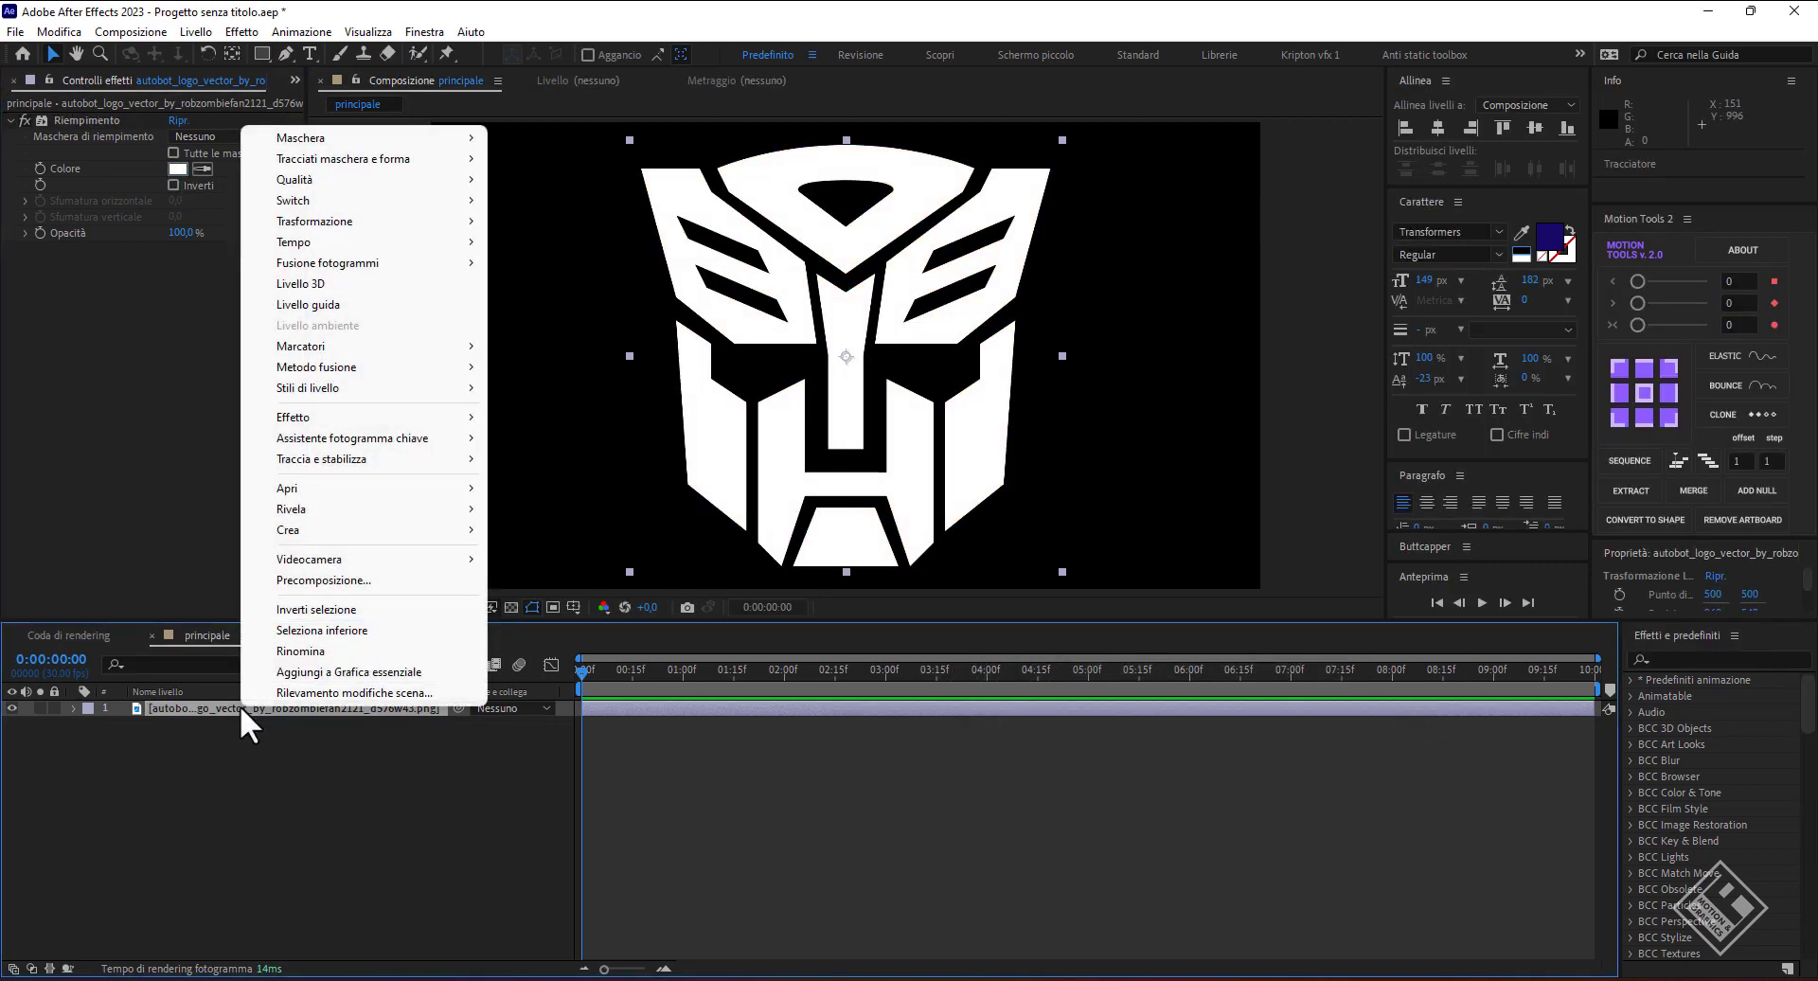
{"action": "left_click", "coordinate": [364, 579]}
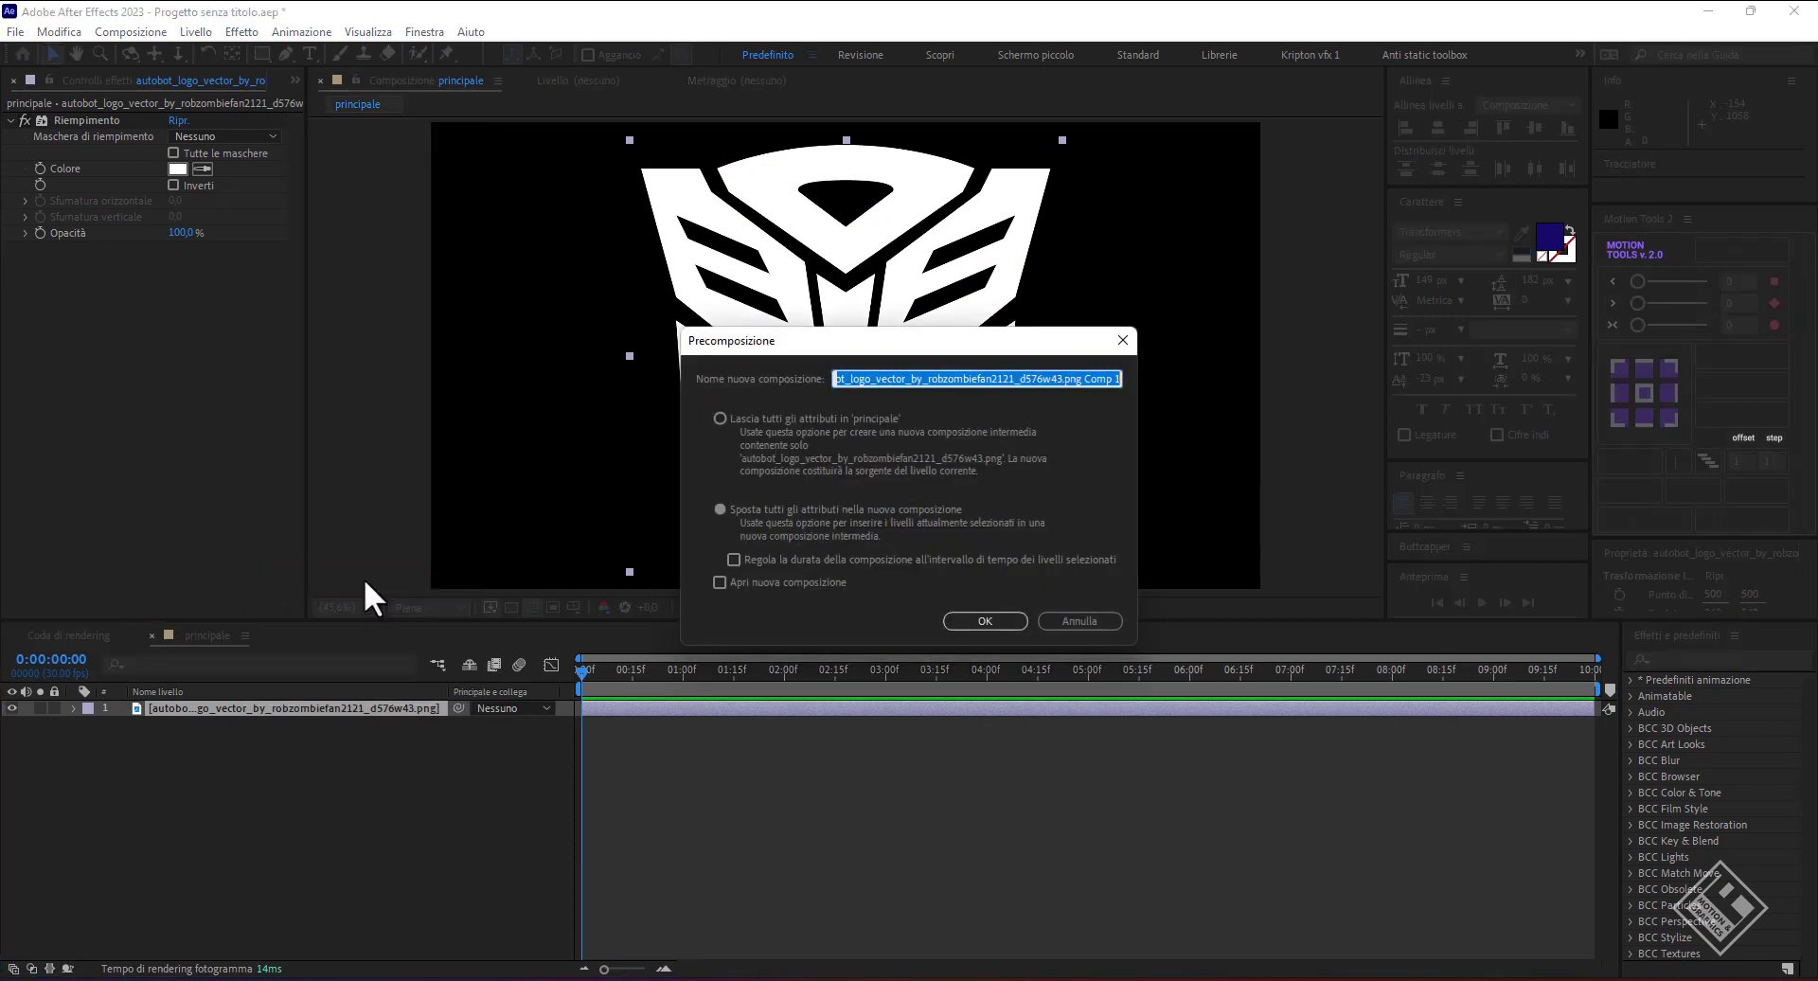
{"action": "type", "text": "logo"}
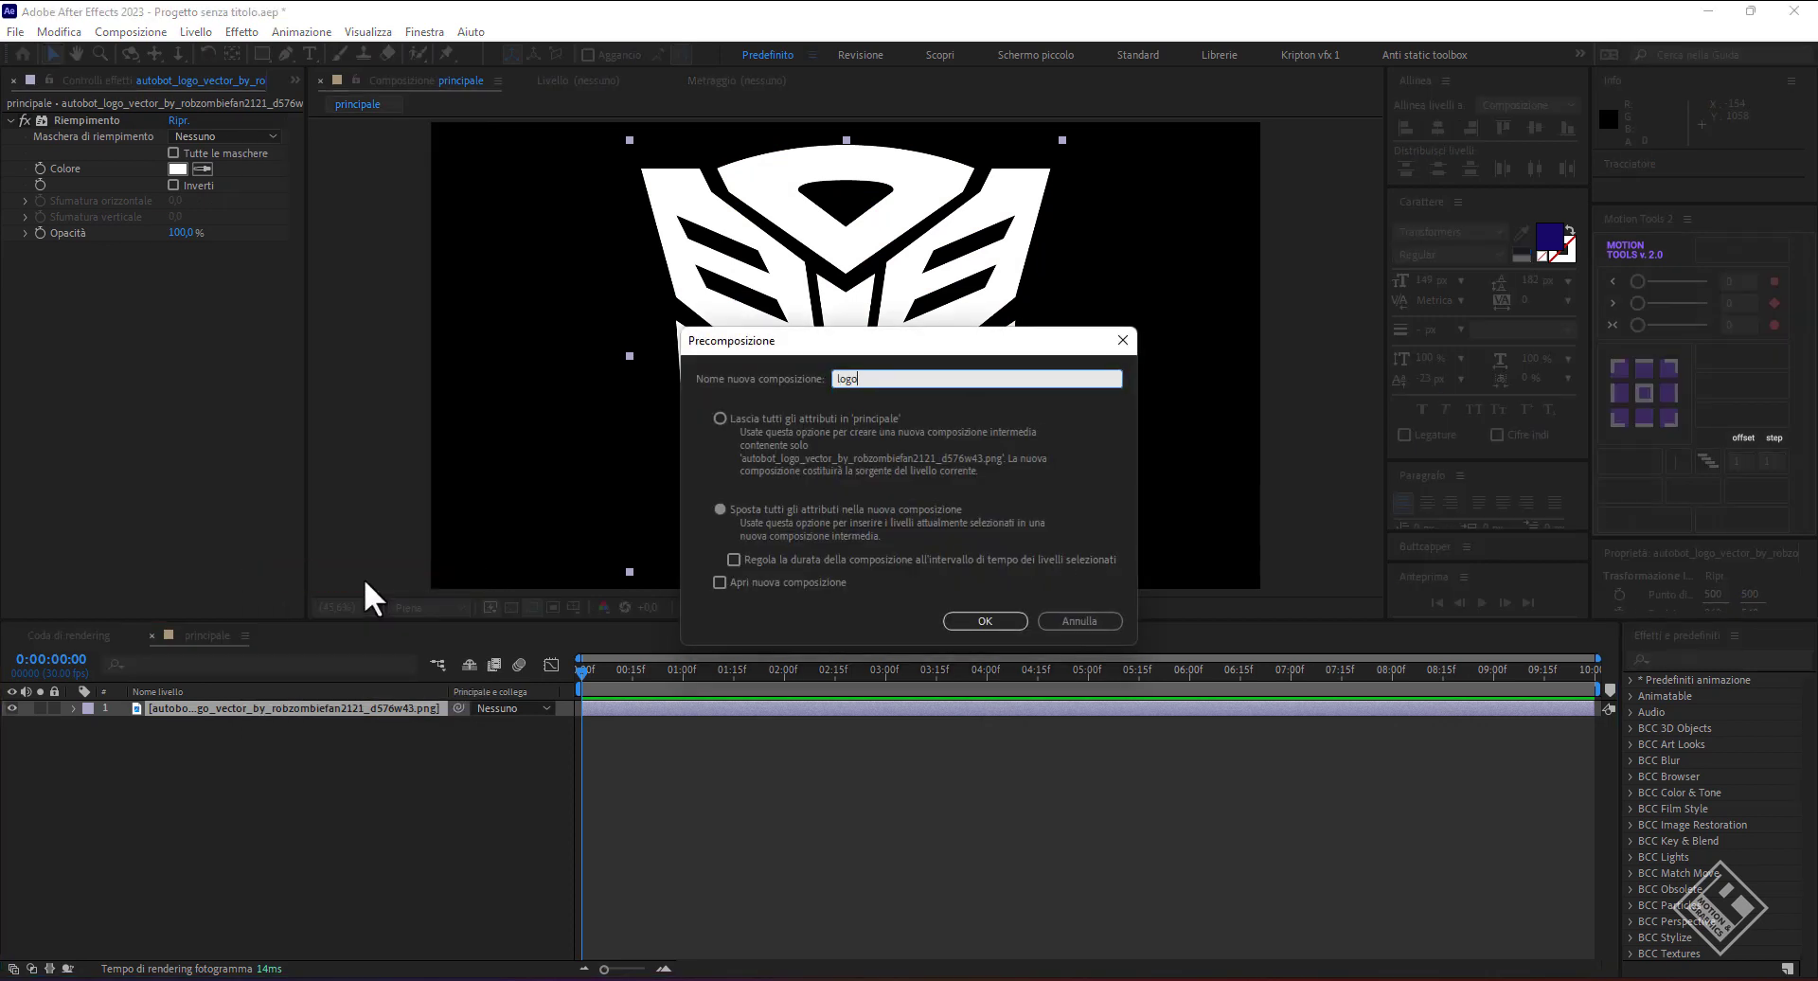
{"action": "left_click", "coordinate": [752, 509]}
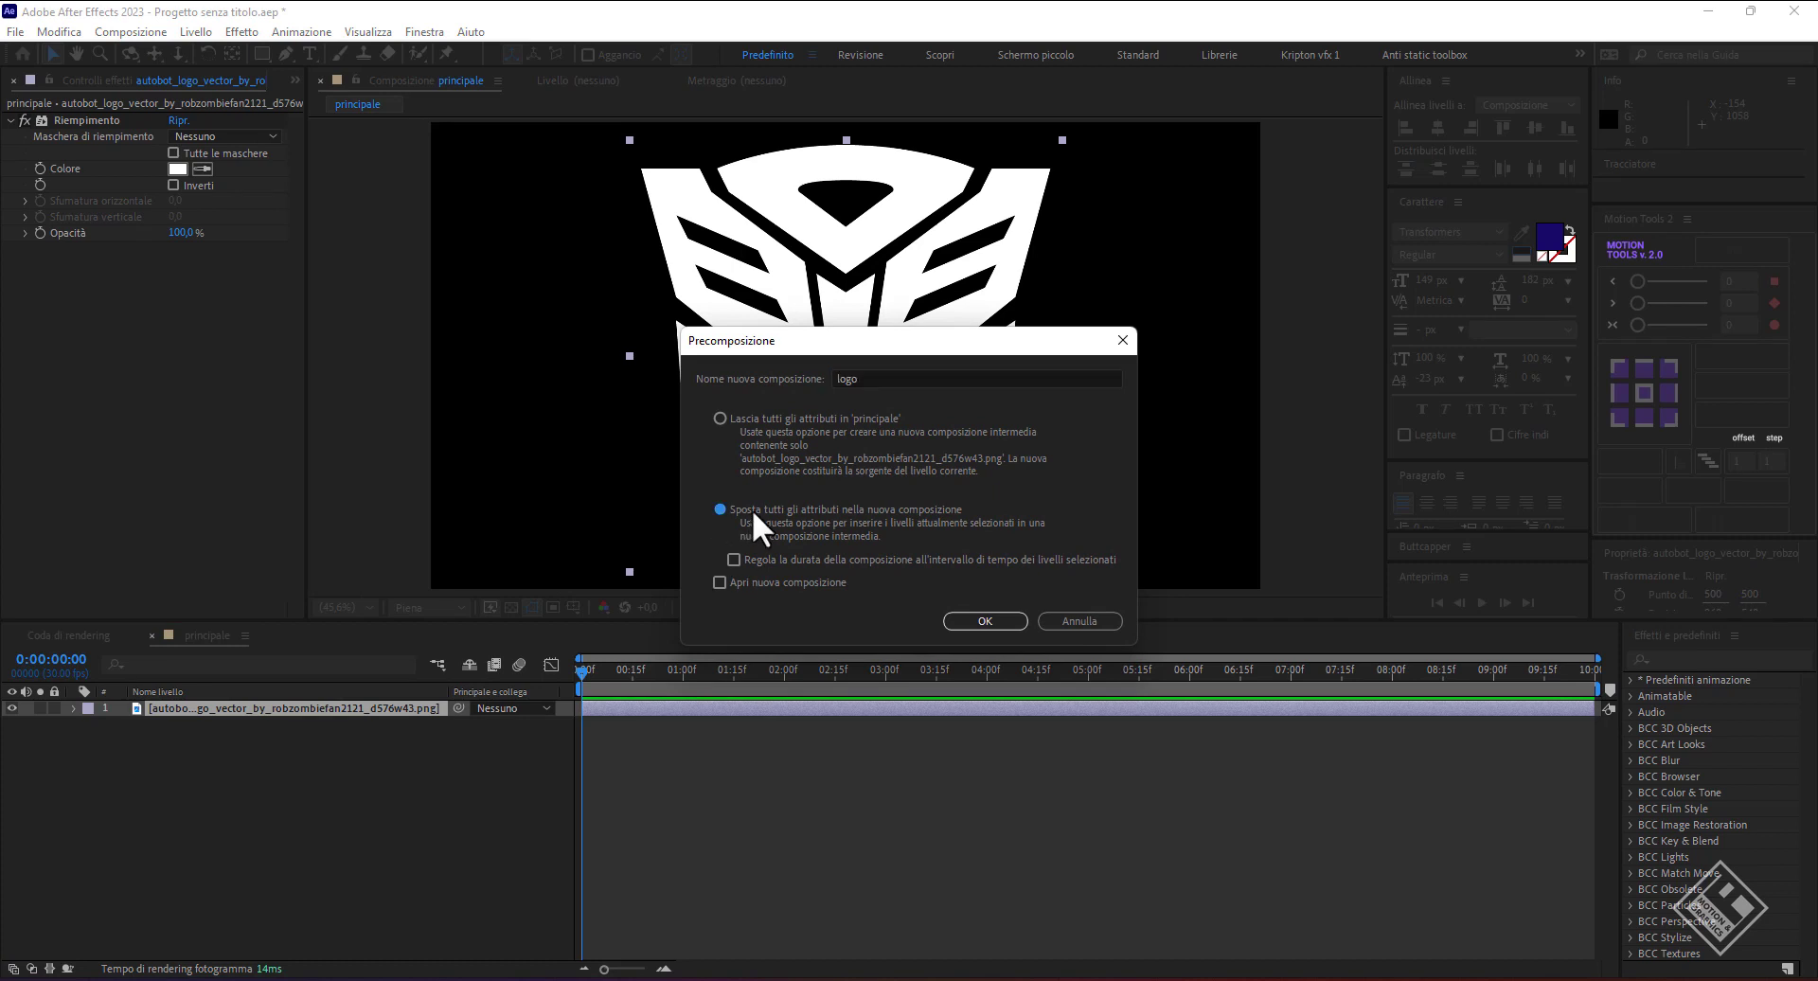
{"action": "left_click", "coordinate": [979, 621]}
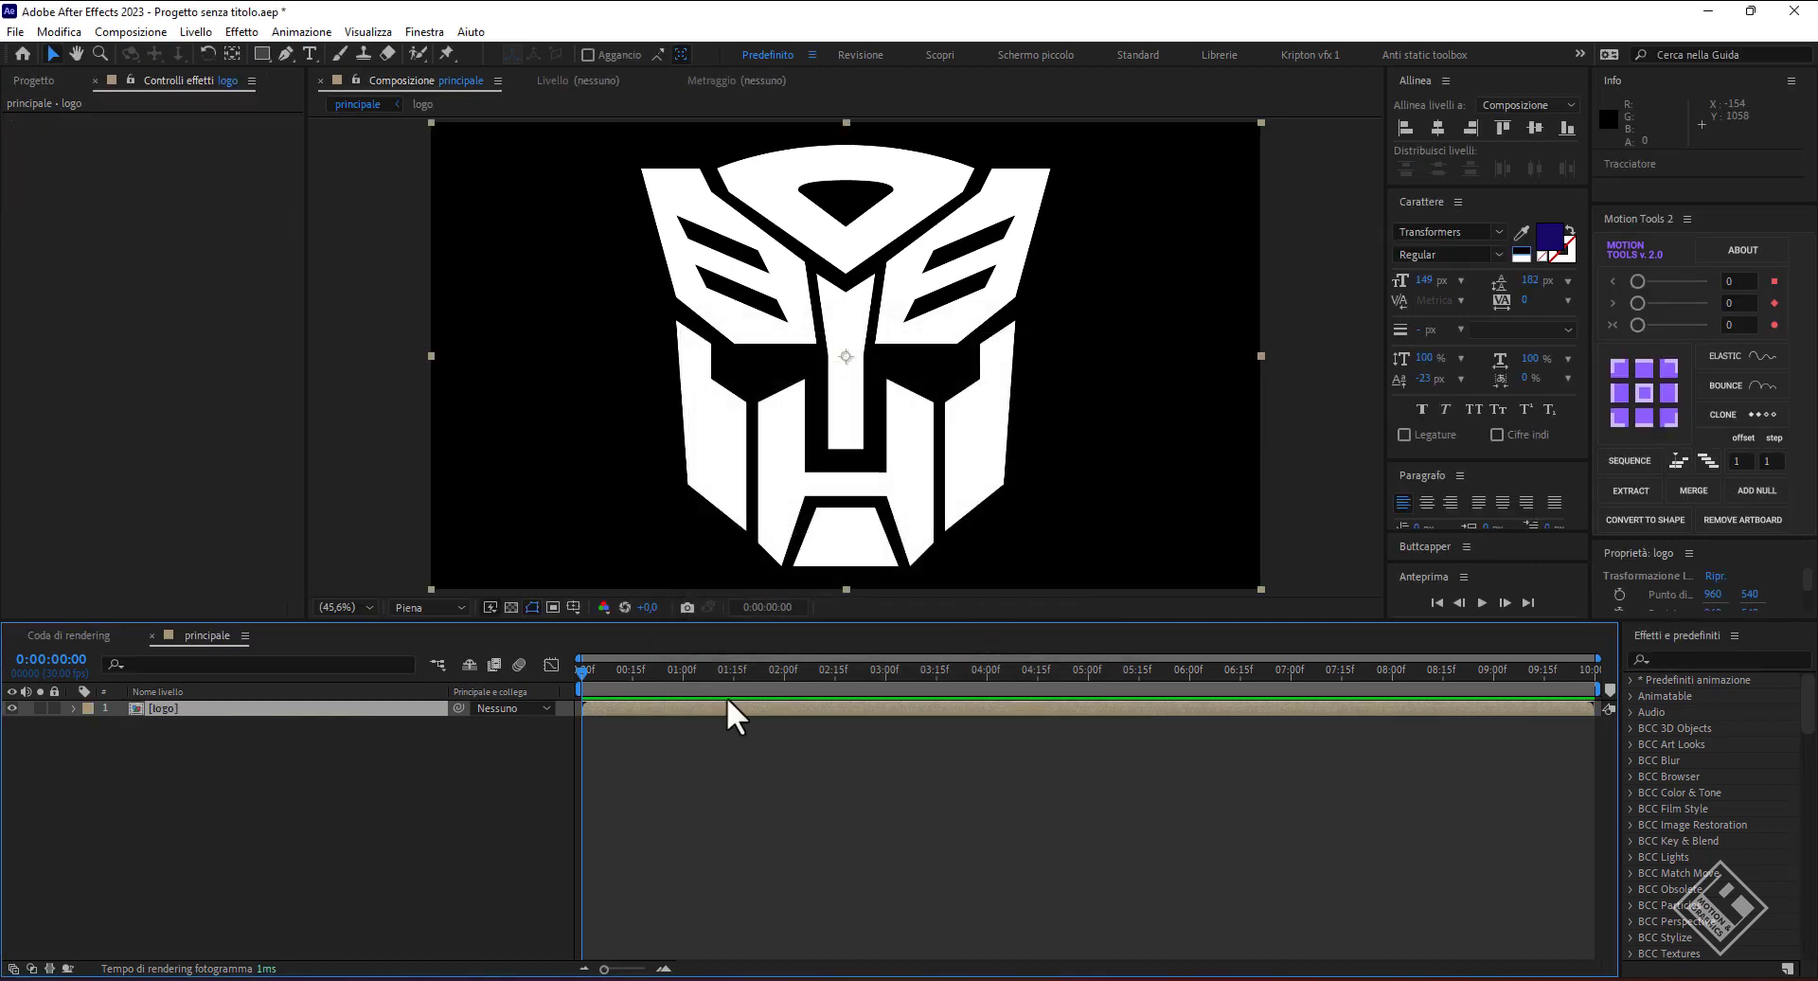
- Apply the Vegas effect to the logo with the Trasparente blend mode
{"action": "key", "text": "ctrl+space"}
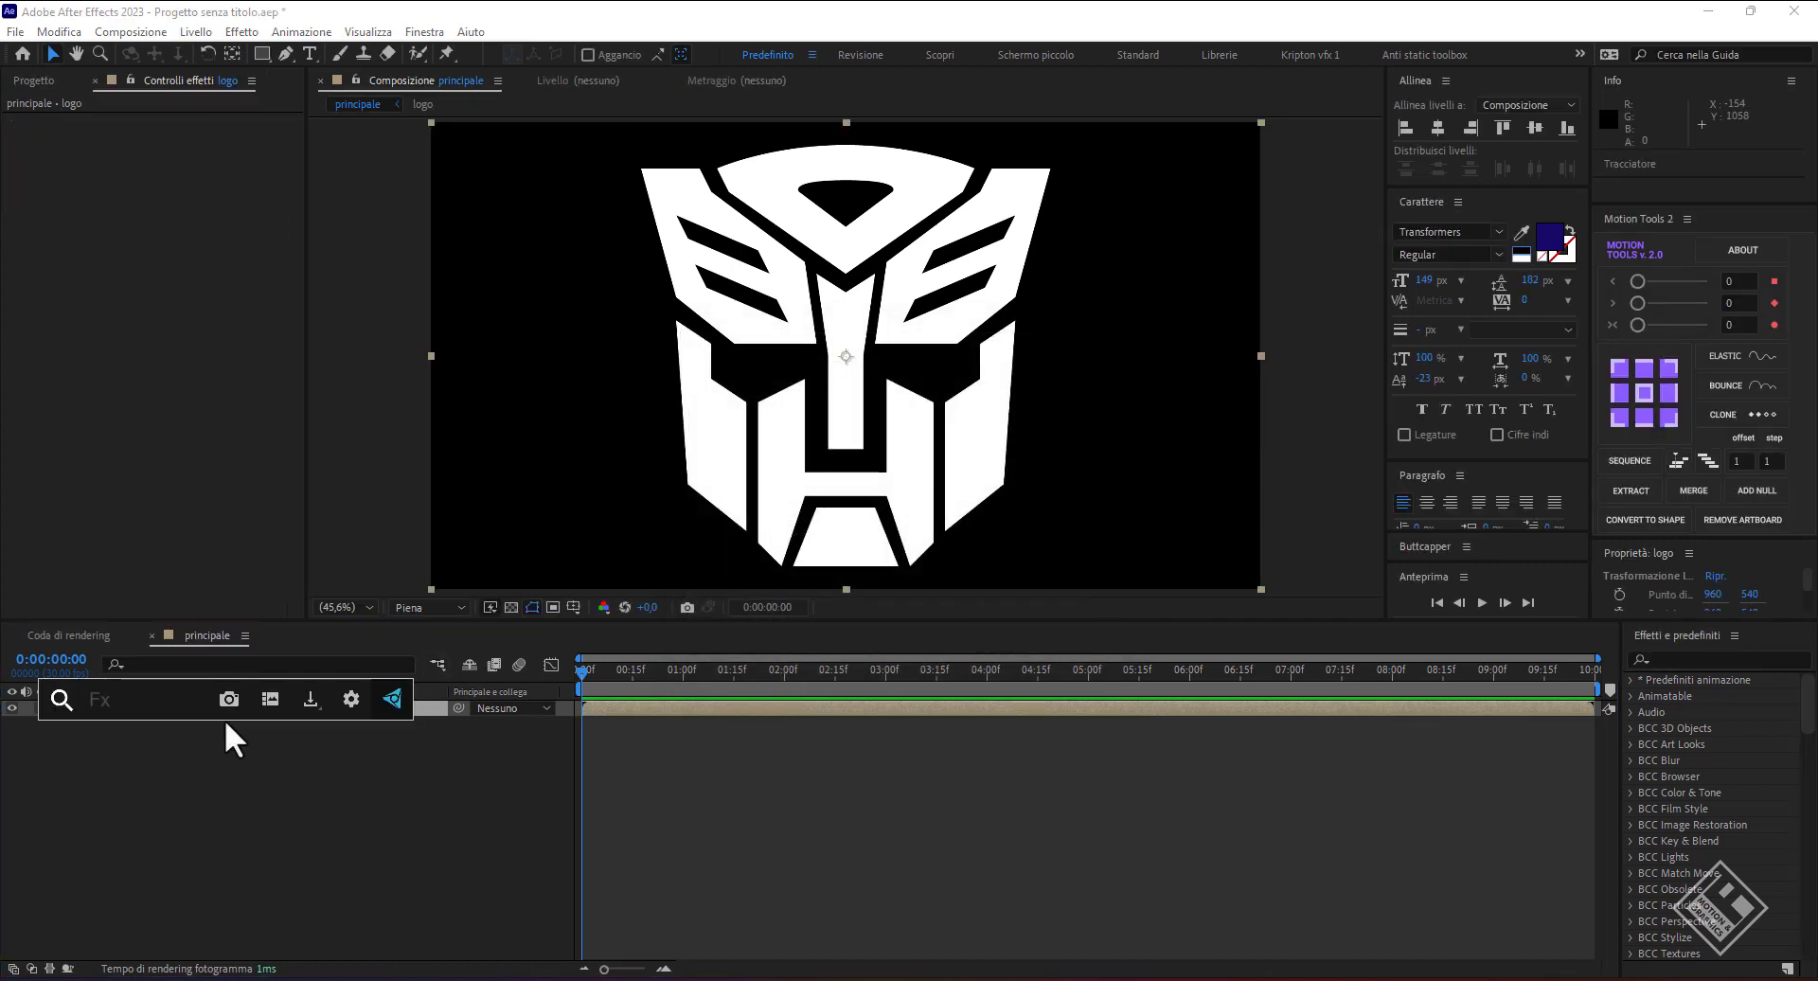
{"action": "type", "text": "vegas"}
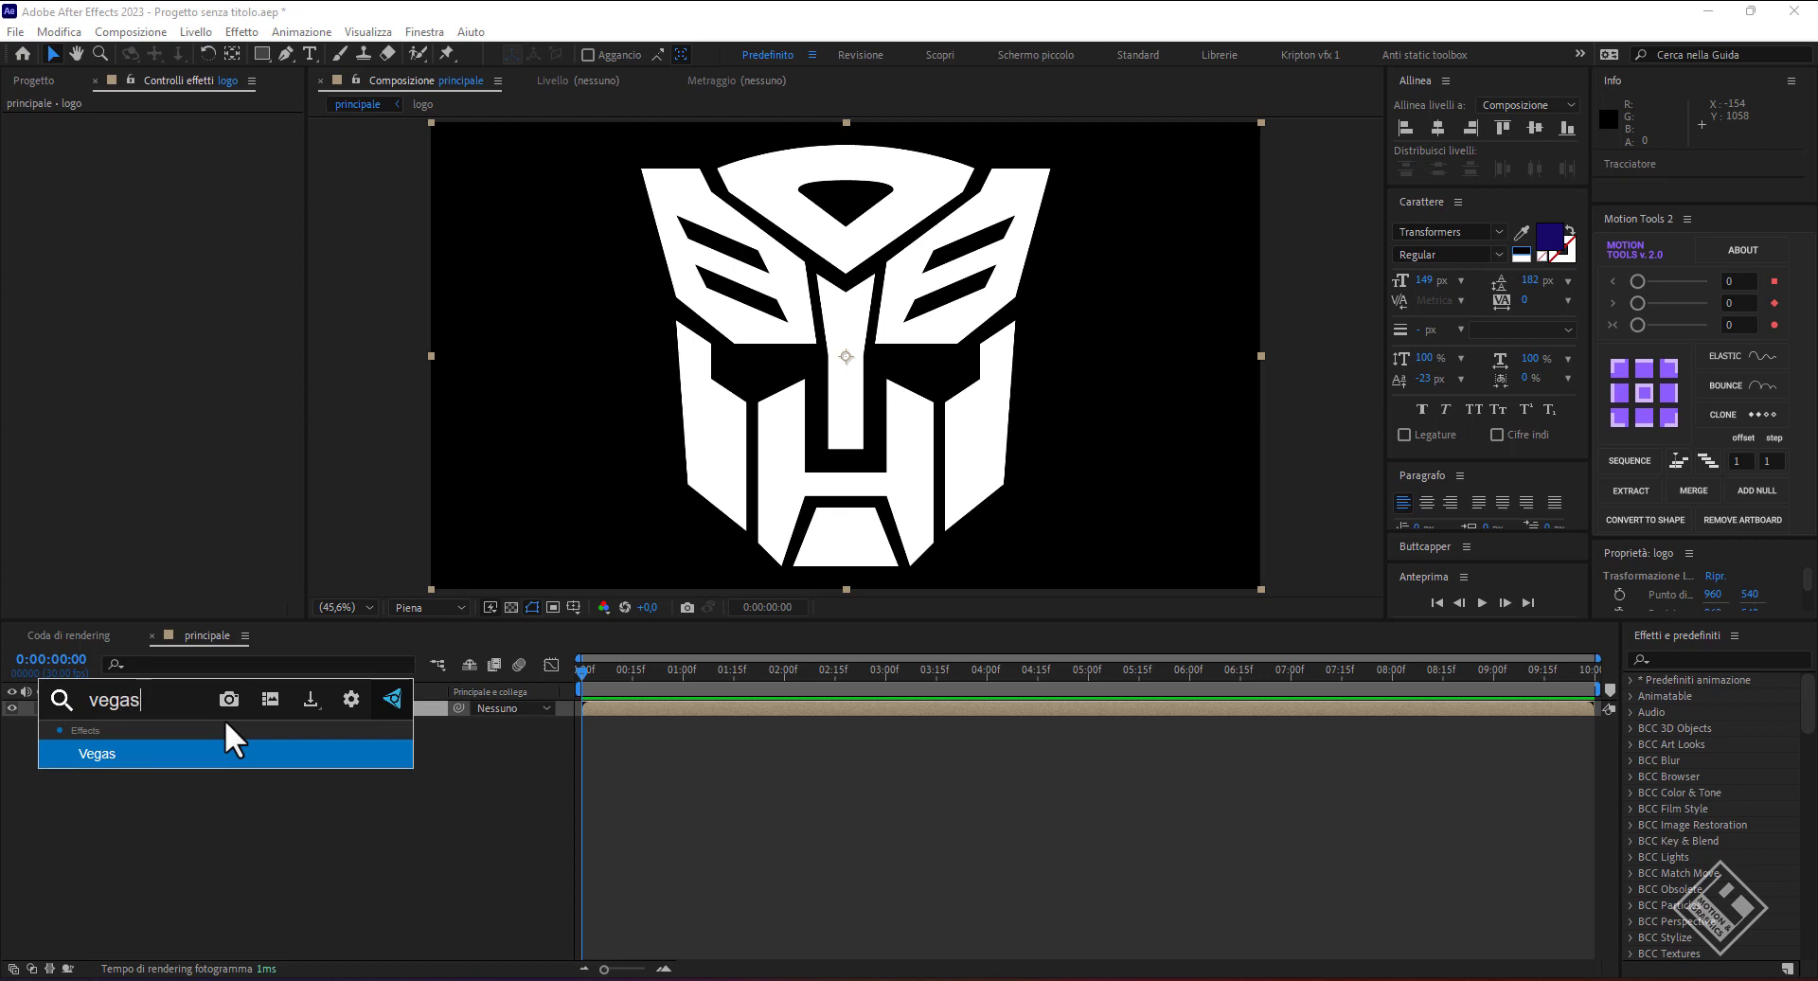
{"action": "key", "text": "Return"}
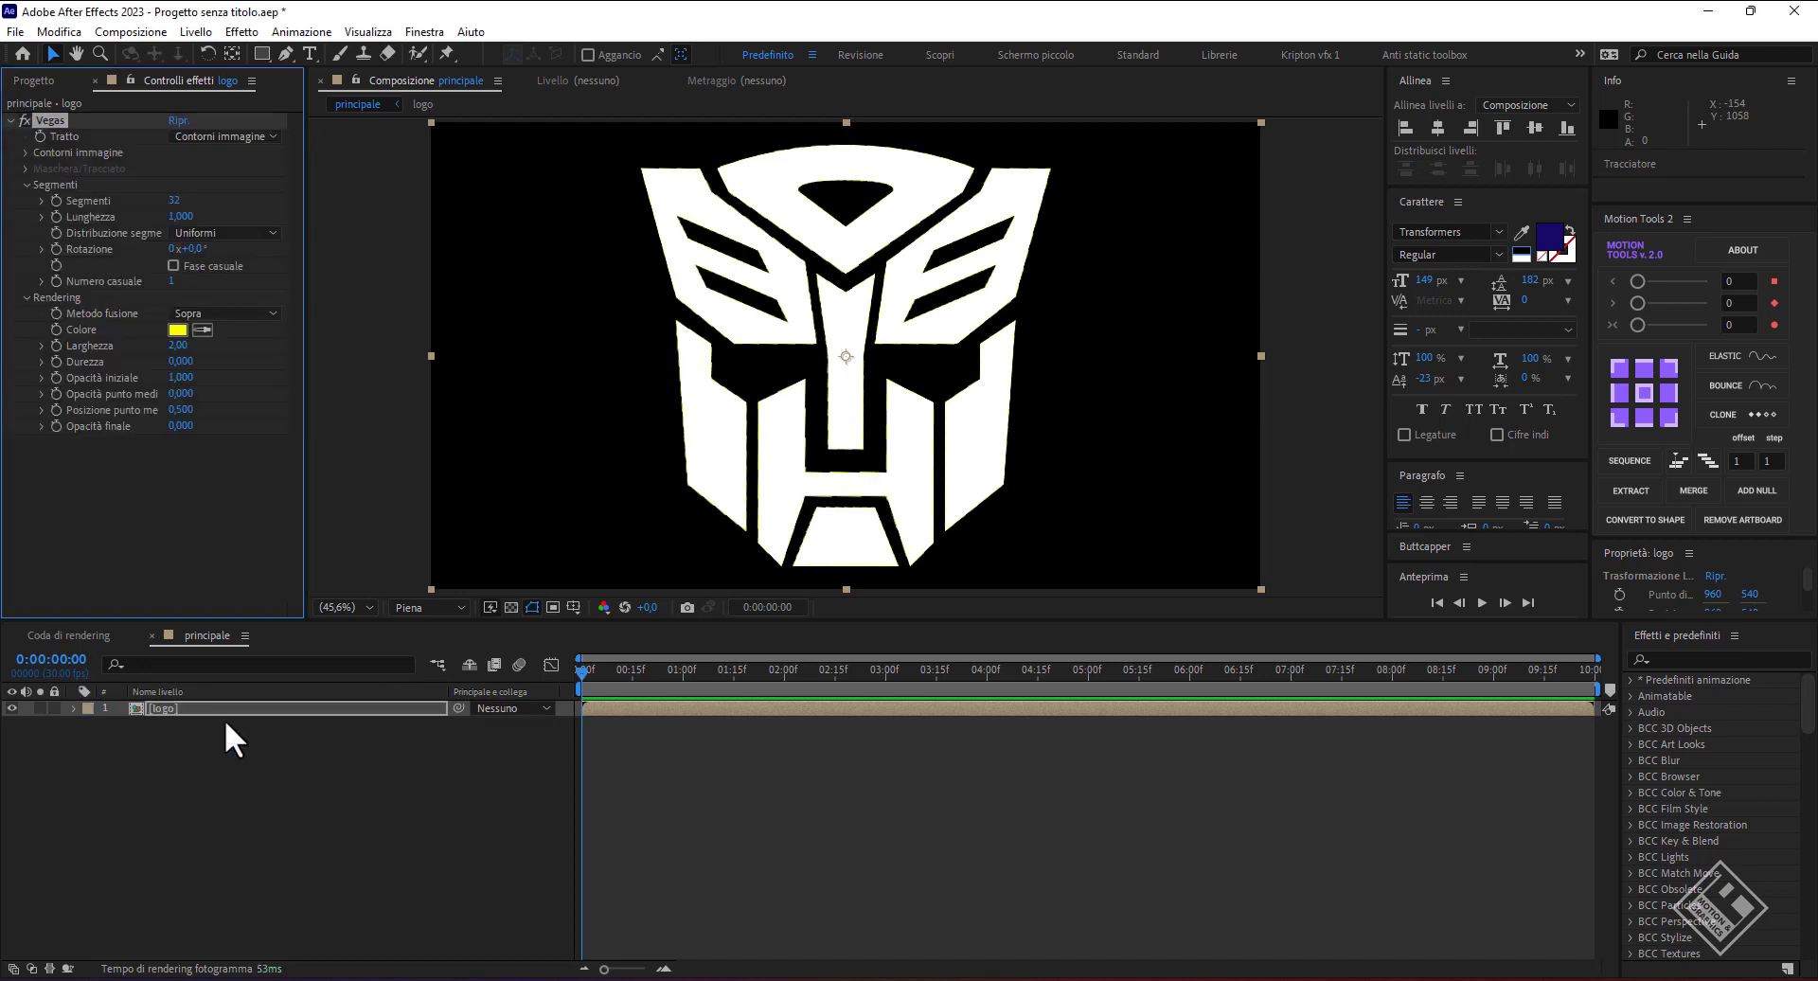
{"action": "left_click", "coordinate": [231, 312]}
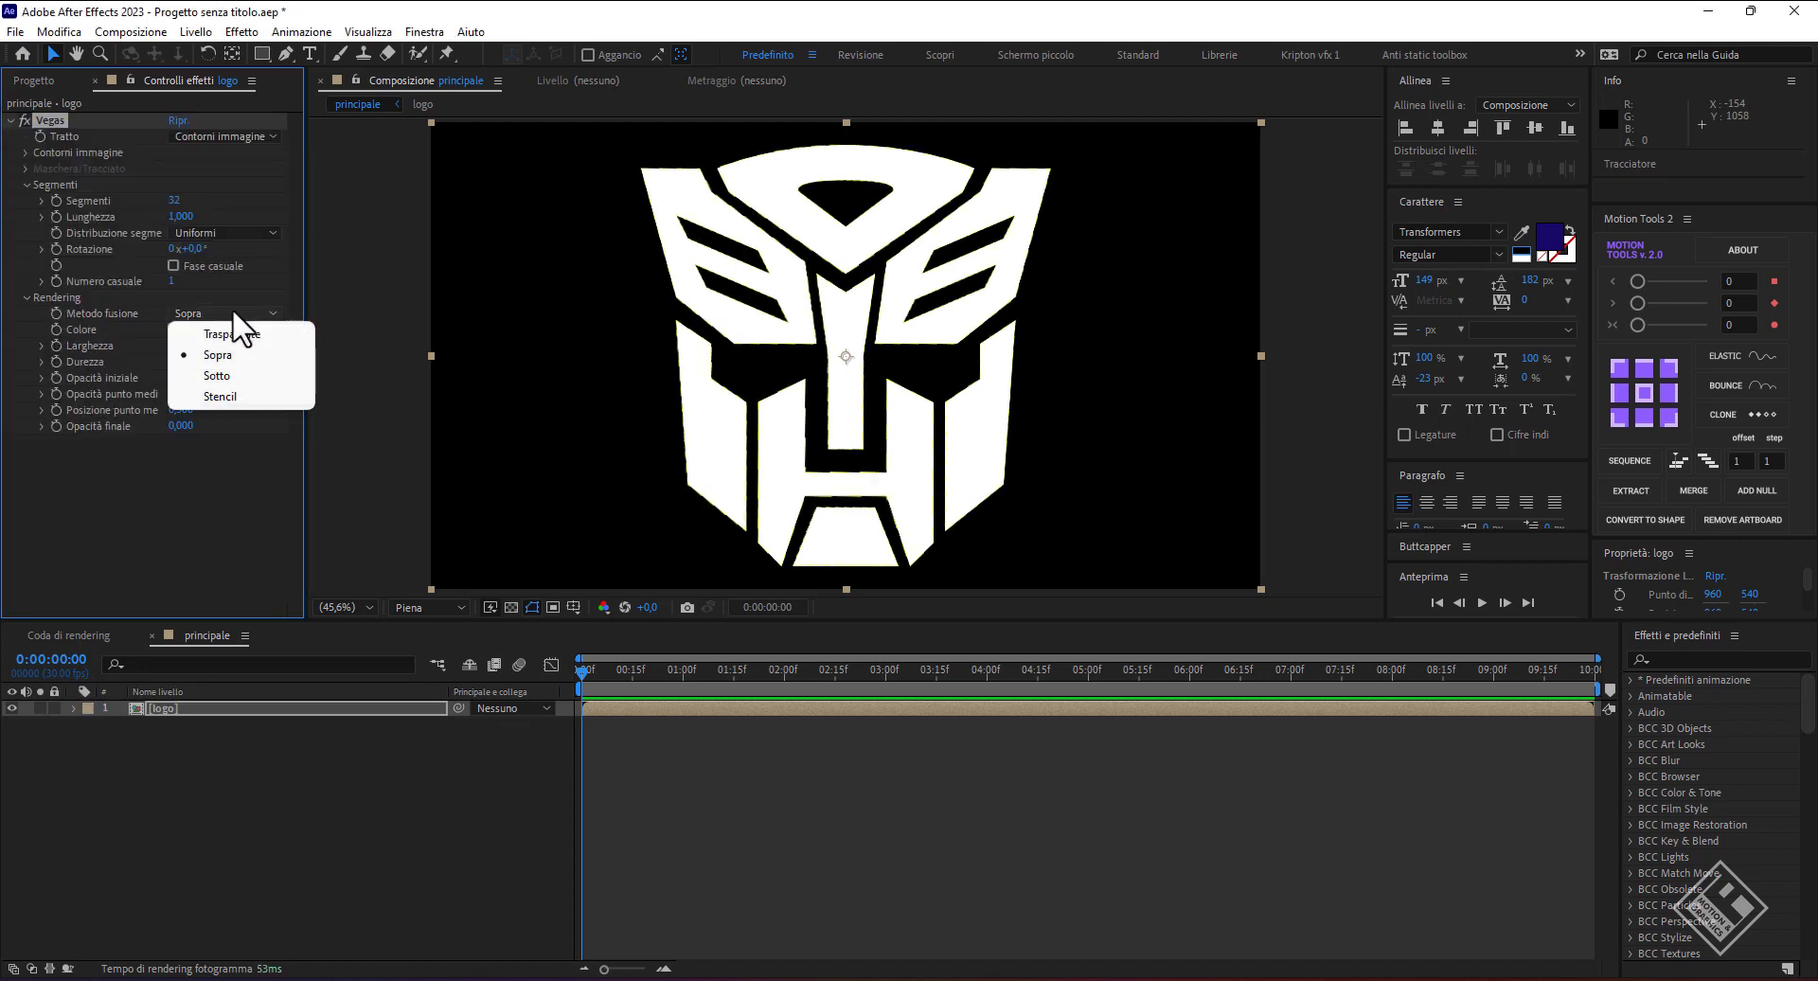
{"action": "left_click", "coordinate": [224, 335]}
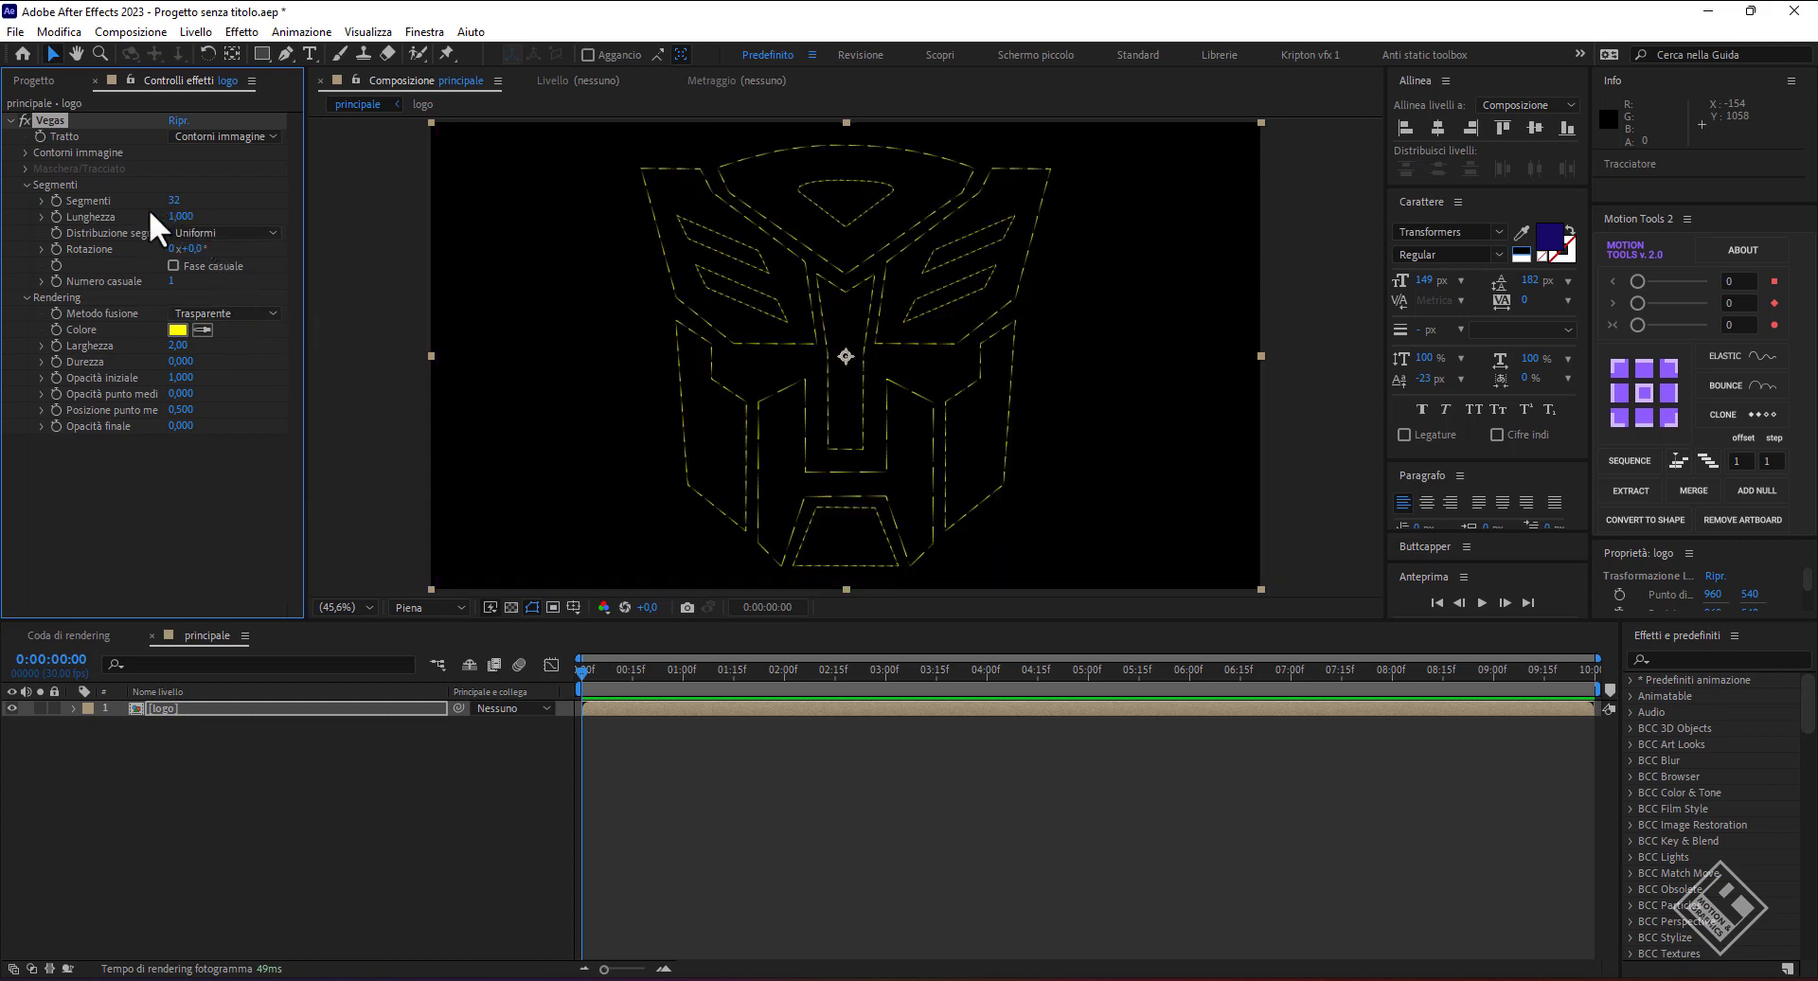
- Set Vegas to 250 segments, white colour, width 9, hardness 1, midpoint 0,999
{"action": "left_click_drag", "start_coordinate": [175, 202], "coordinate": [270, 217]}
{"action": "left_click", "coordinate": [178, 330]}
{"action": "left_click_drag", "start_coordinate": [1035, 723], "coordinate": [967, 688]}
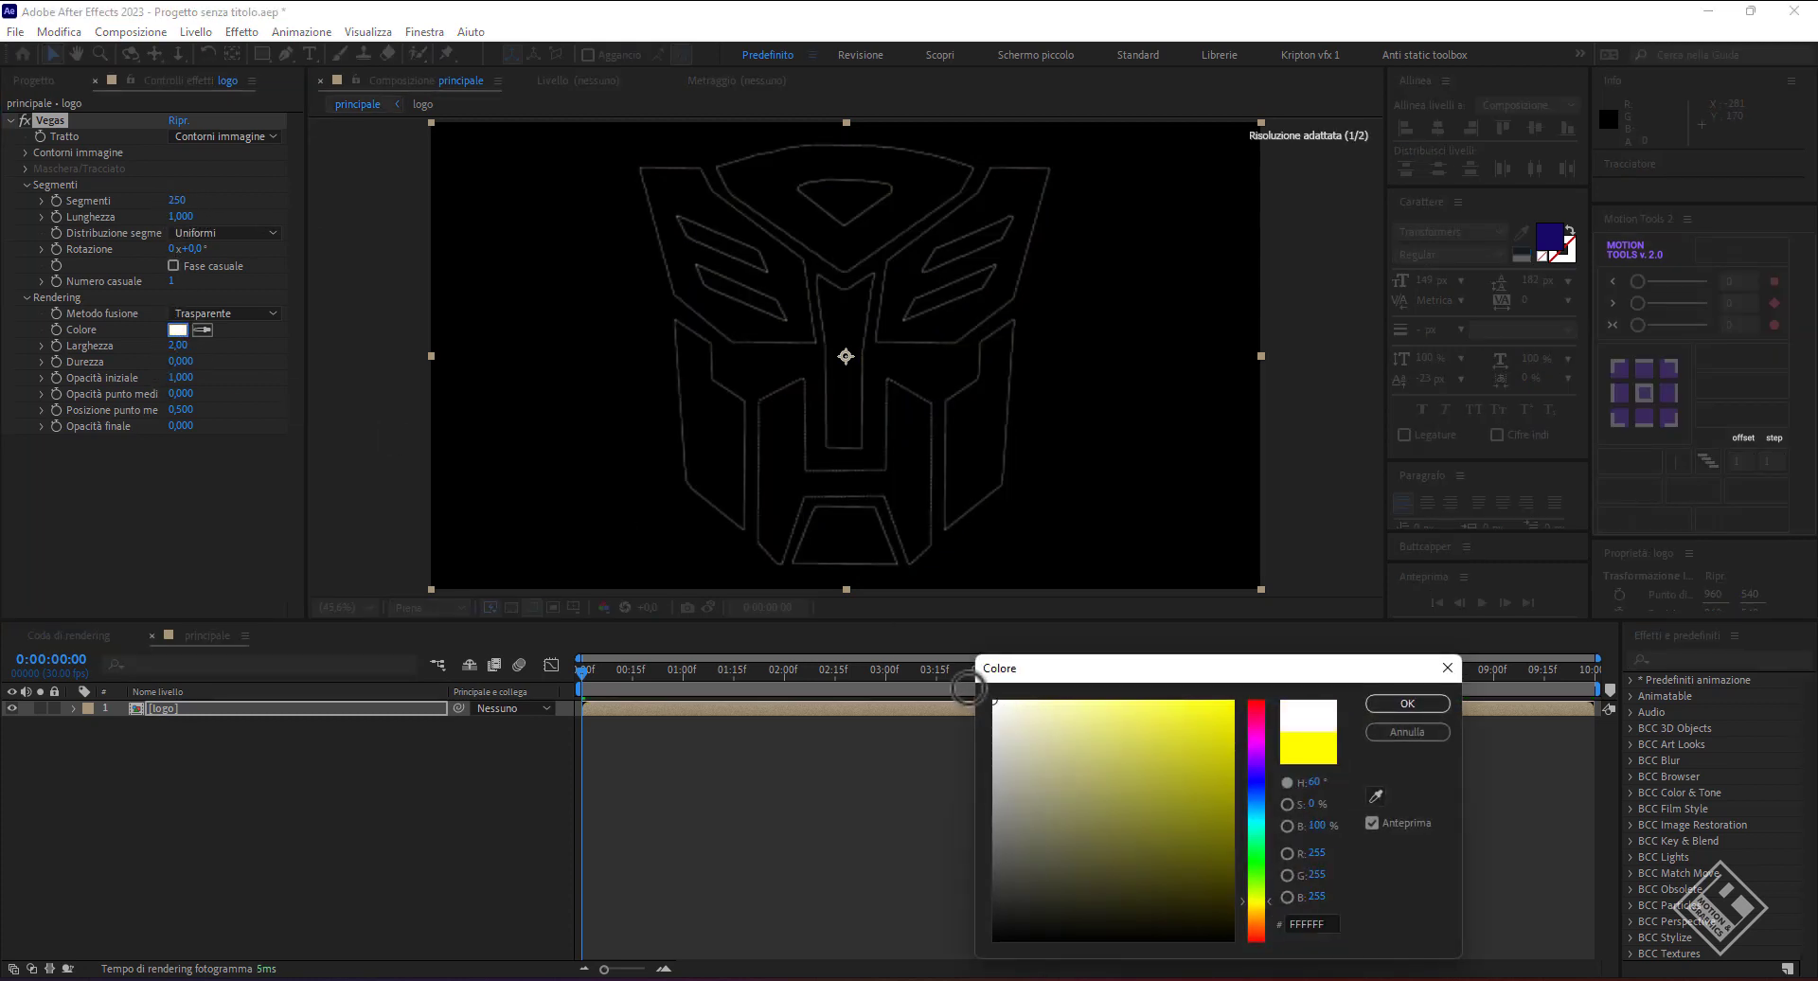
{"action": "left_click", "coordinate": [1401, 703]}
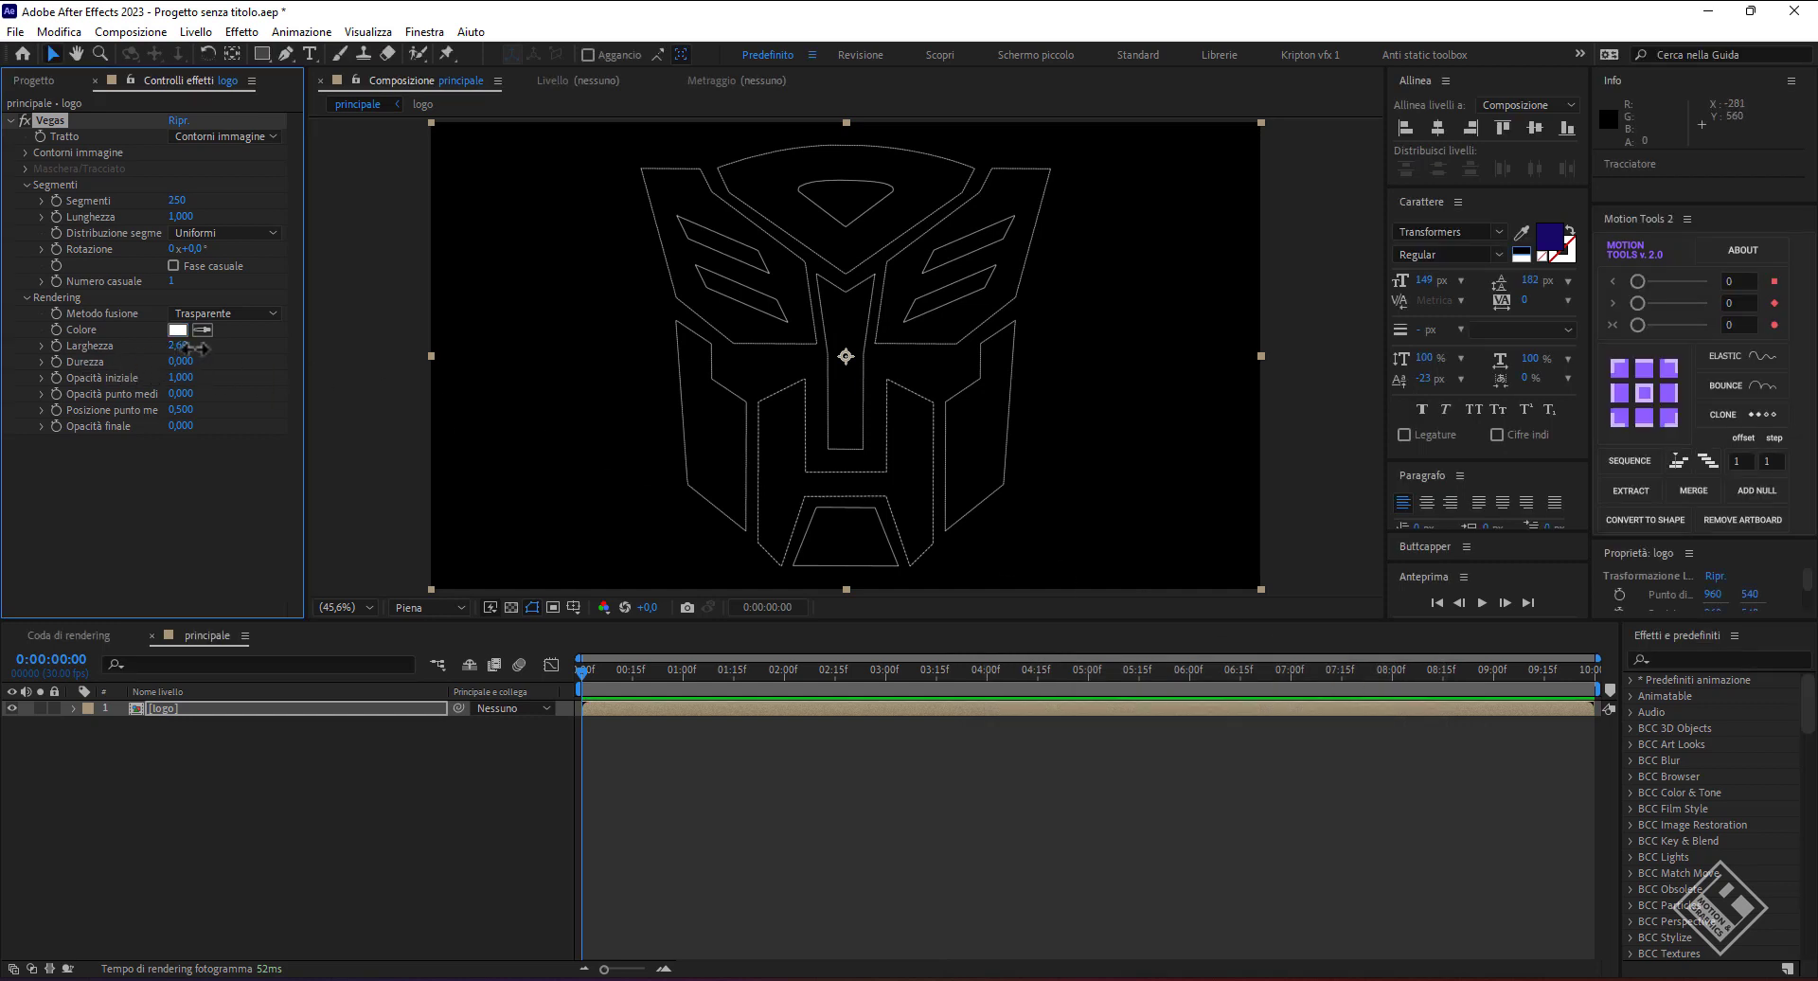
{"action": "left_click_drag", "start_coordinate": [196, 349], "coordinate": [251, 357]}
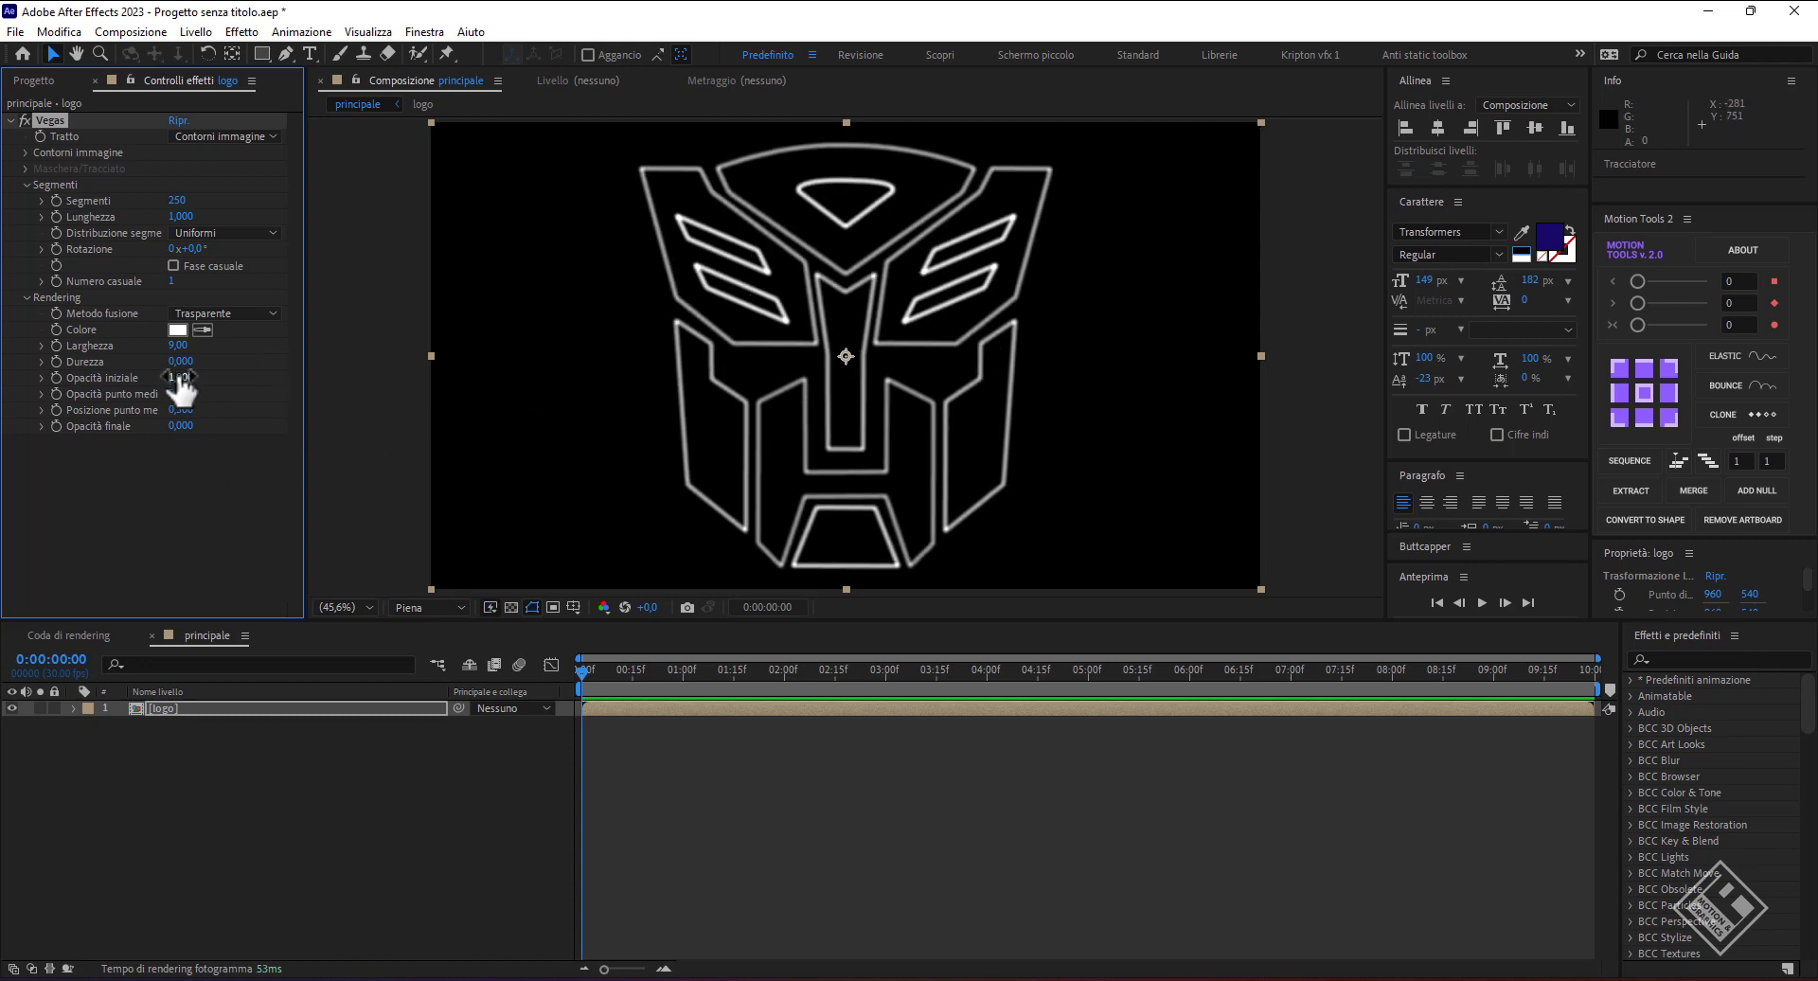
{"action": "left_click_drag", "start_coordinate": [178, 375], "coordinate": [189, 394]}
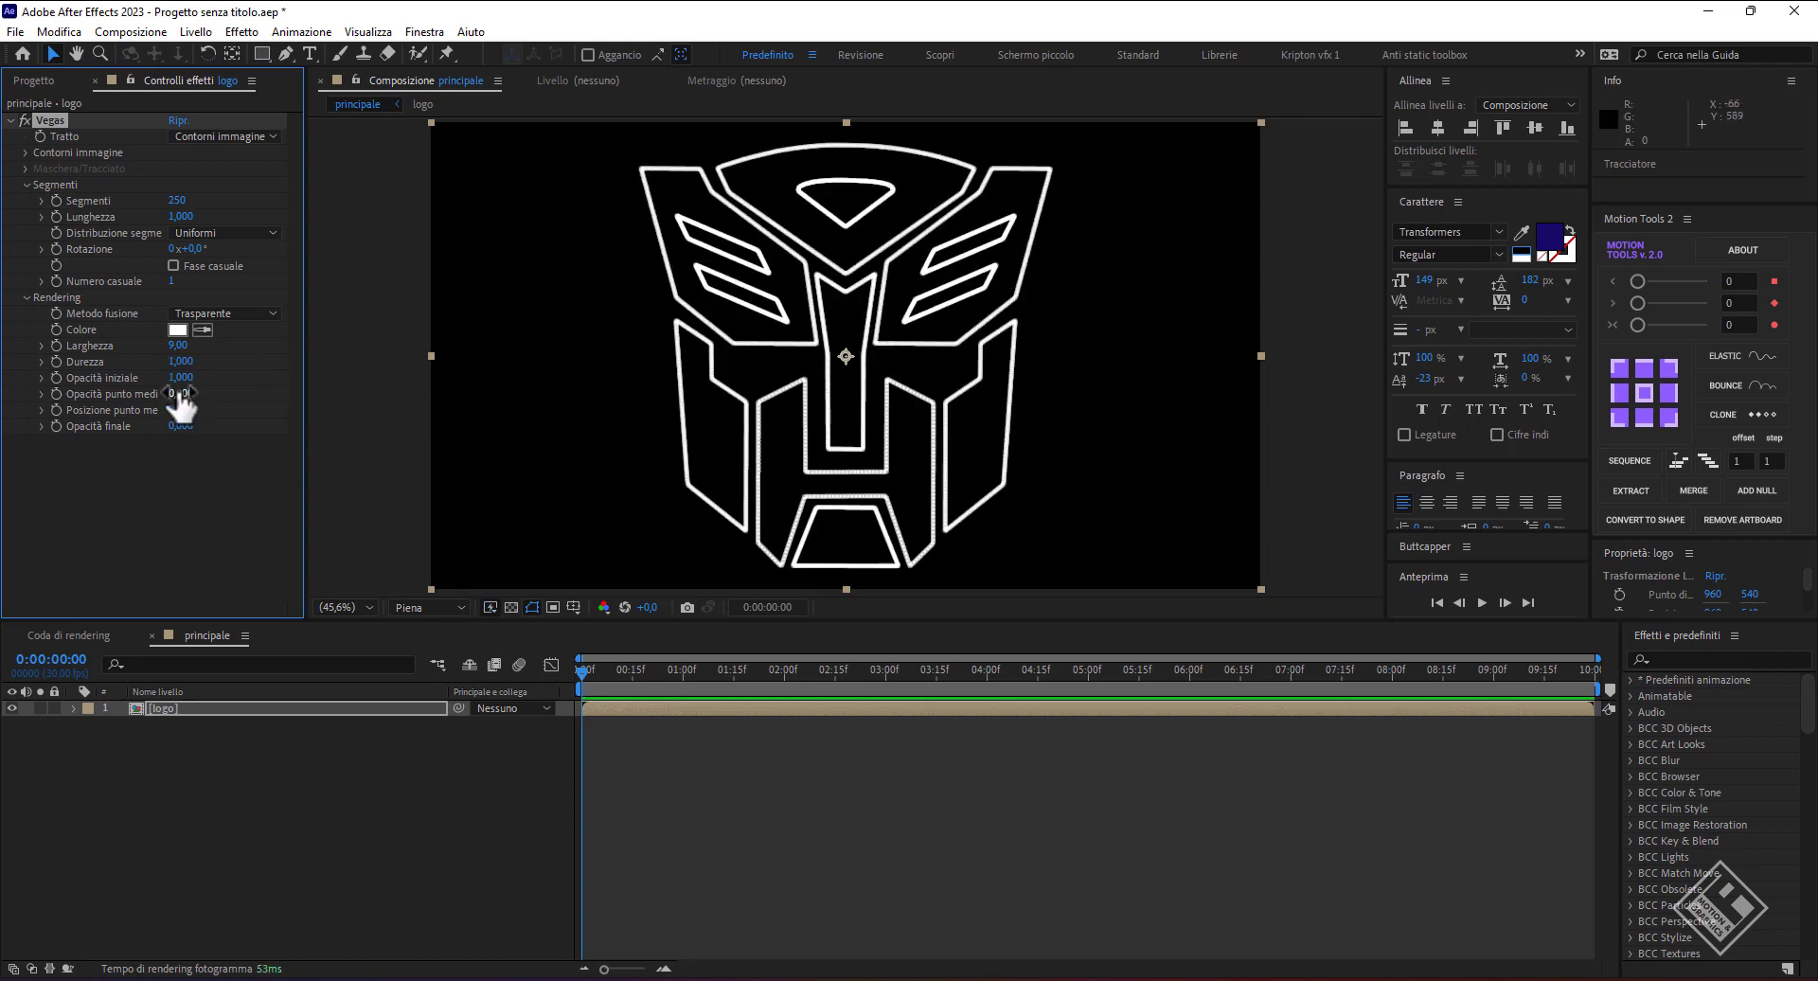
{"action": "mouse_move", "coordinate": [180, 409]}
{"action": "left_mouse_down"}
{"action": "mouse_move", "coordinate": [241, 430]}
{"action": "mouse_move", "coordinate": [550, 443]}
{"action": "left_mouse_up"}
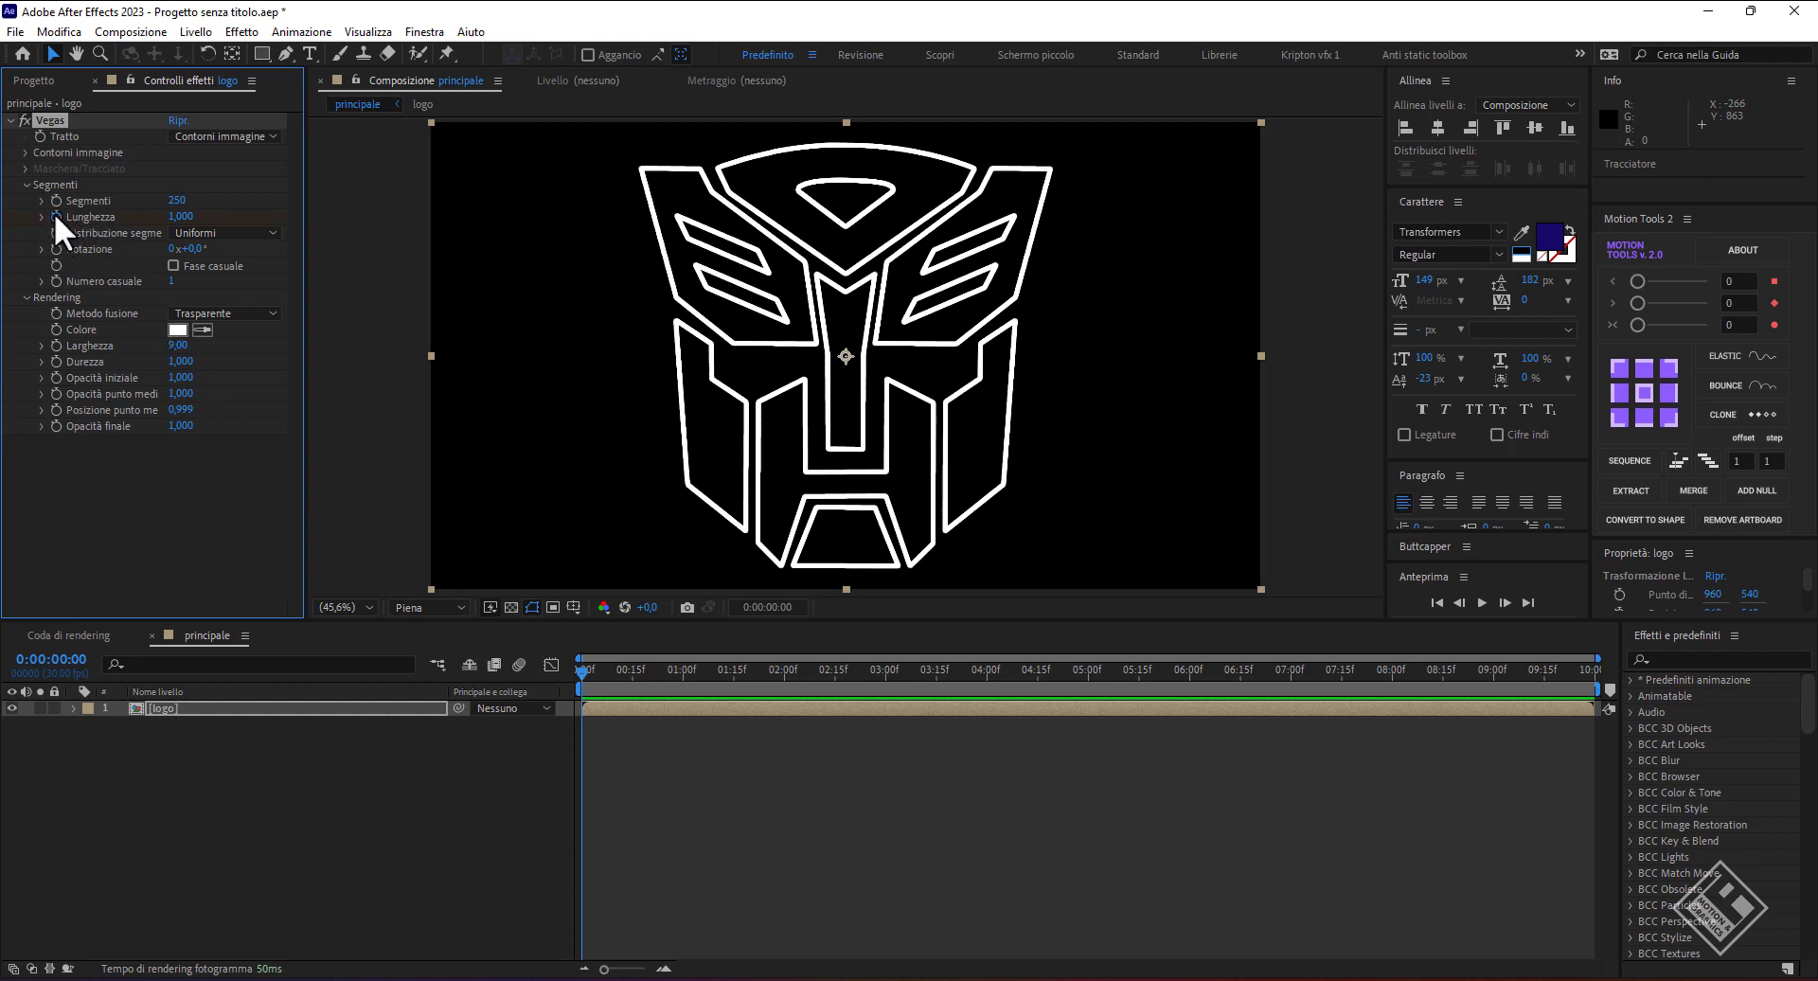
- Keyframe Vegas Lunghezza from 0 at the start to full length at 08:00f
{"action": "left_click", "coordinate": [305, 710]}
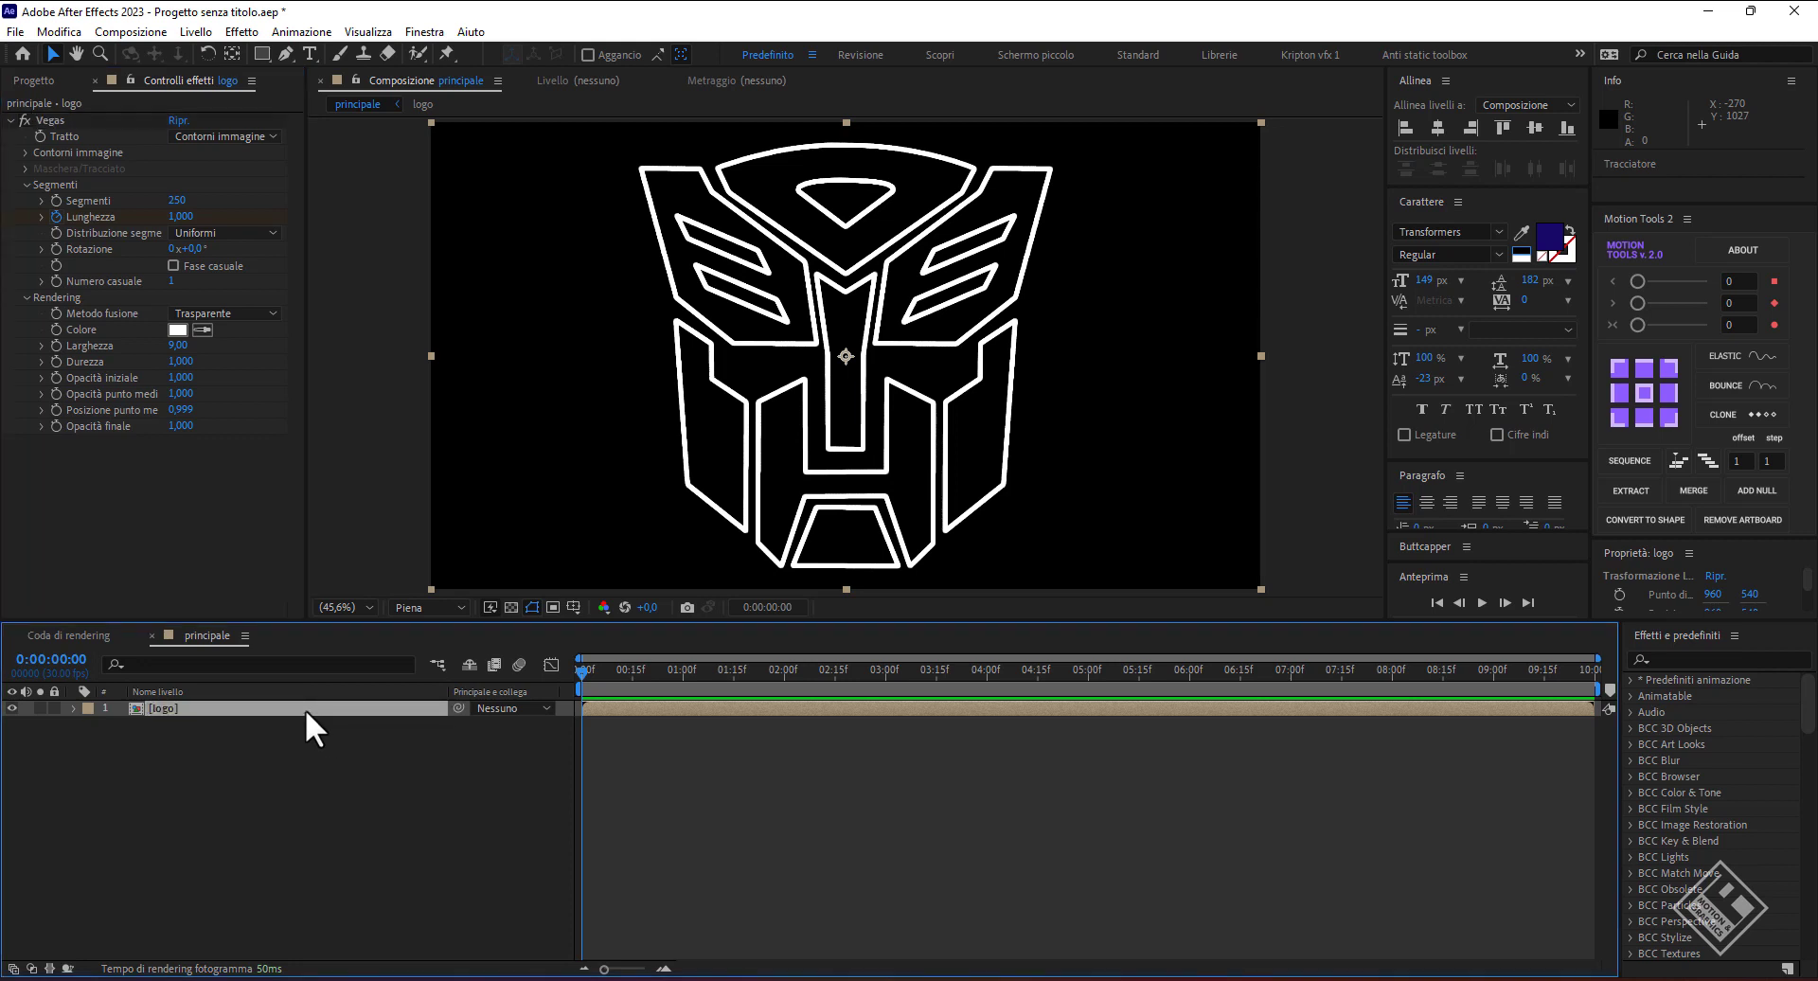
{"action": "key", "text": "u"}
{"action": "left_click_drag", "start_coordinate": [581, 741], "coordinate": [1361, 760]}
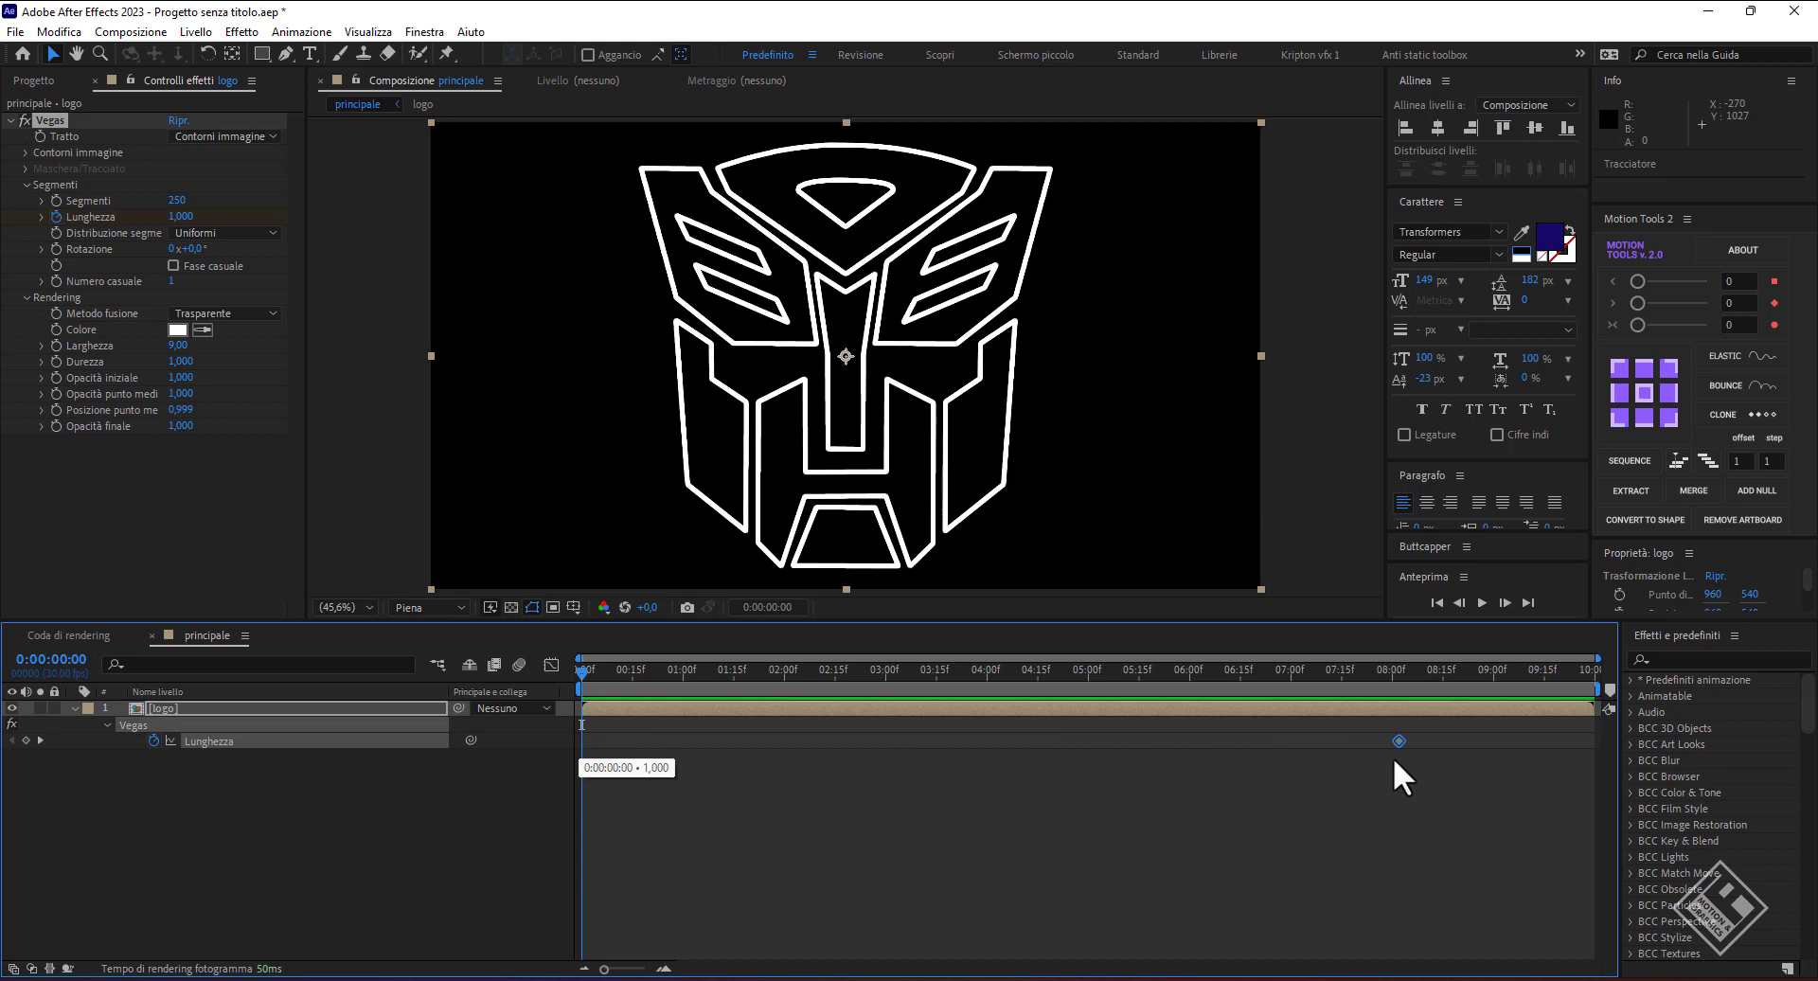
{"action": "left_click_drag", "start_coordinate": [1362, 760], "coordinate": [1393, 742]}
{"action": "left_click", "coordinate": [1391, 670]}
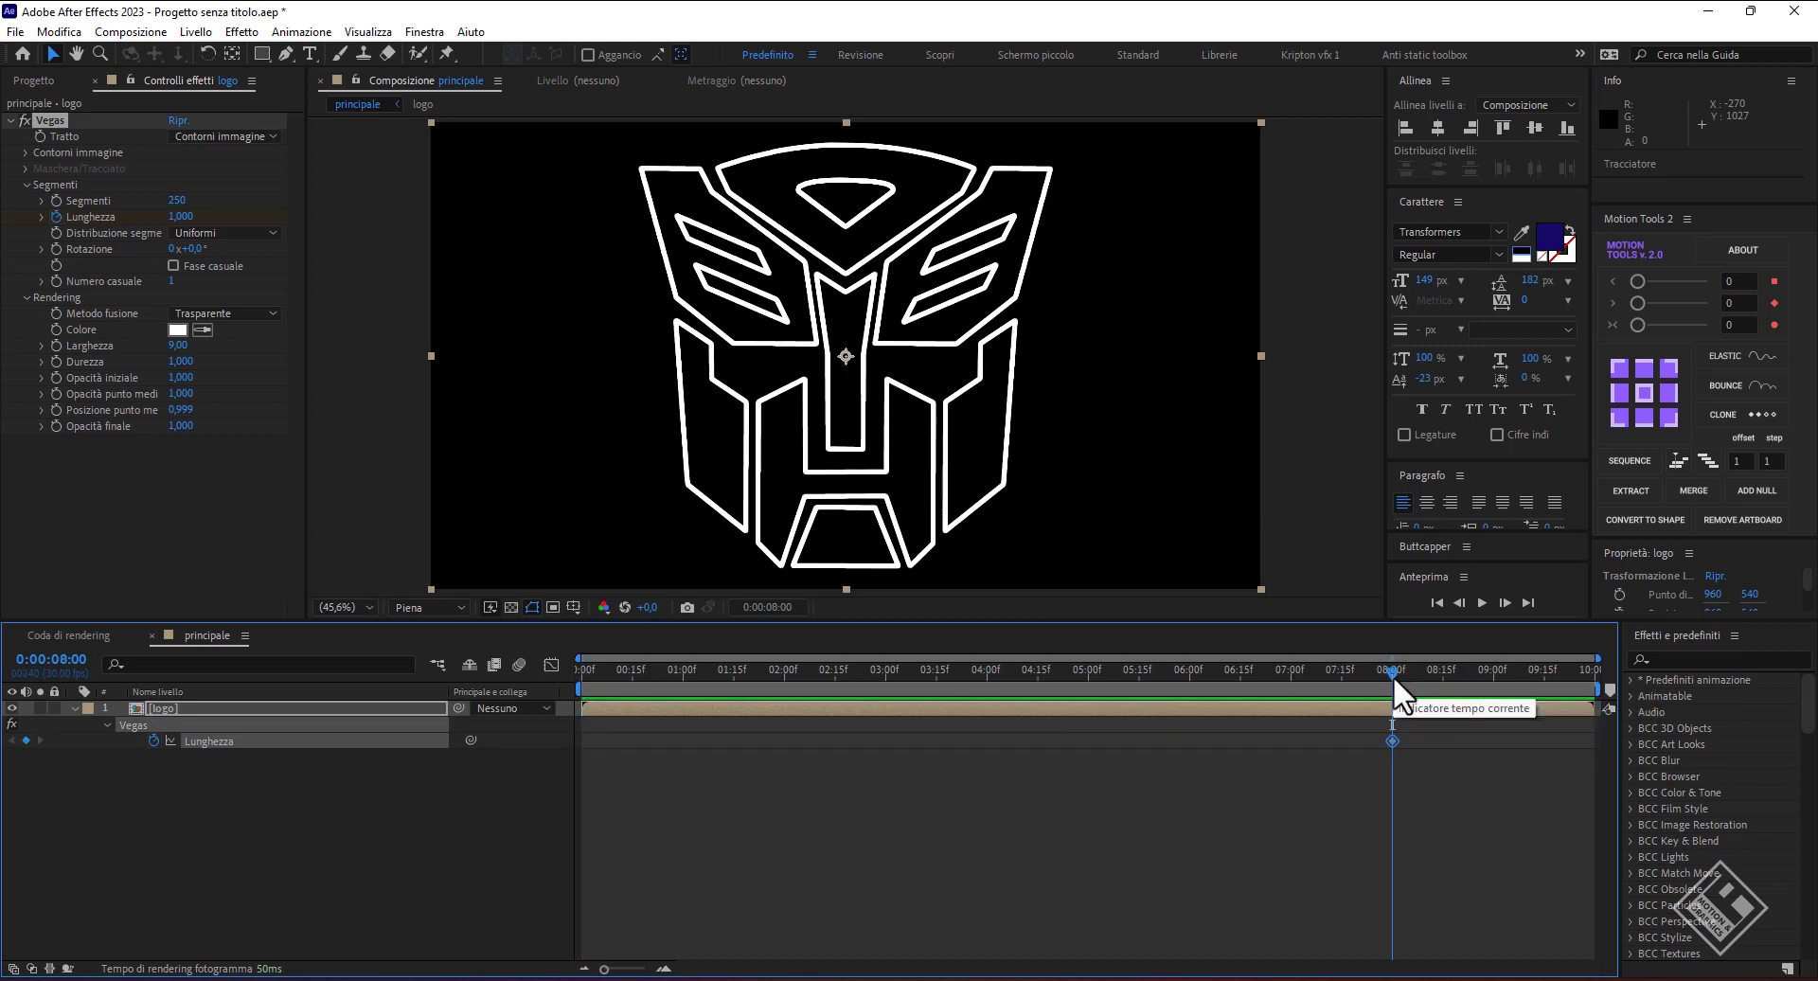
{"action": "left_click_drag", "start_coordinate": [1382, 670], "coordinate": [360, 707]}
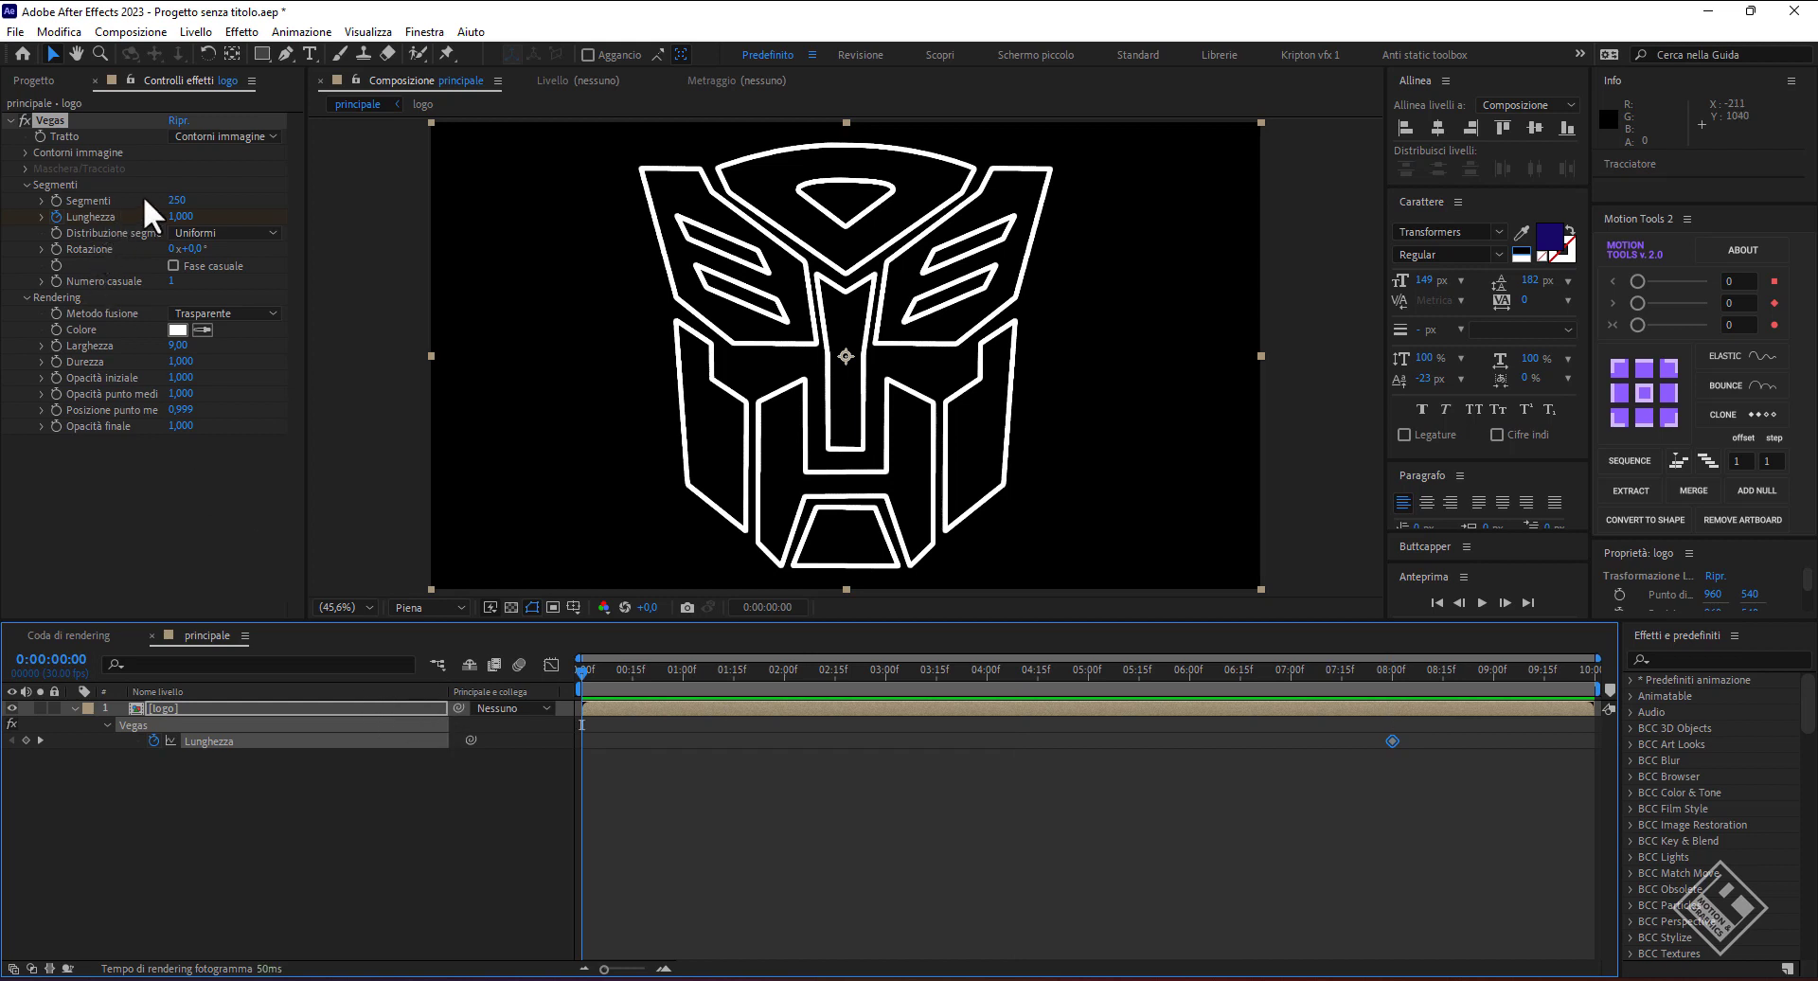
{"action": "left_click_drag", "start_coordinate": [185, 217], "coordinate": [142, 216]}
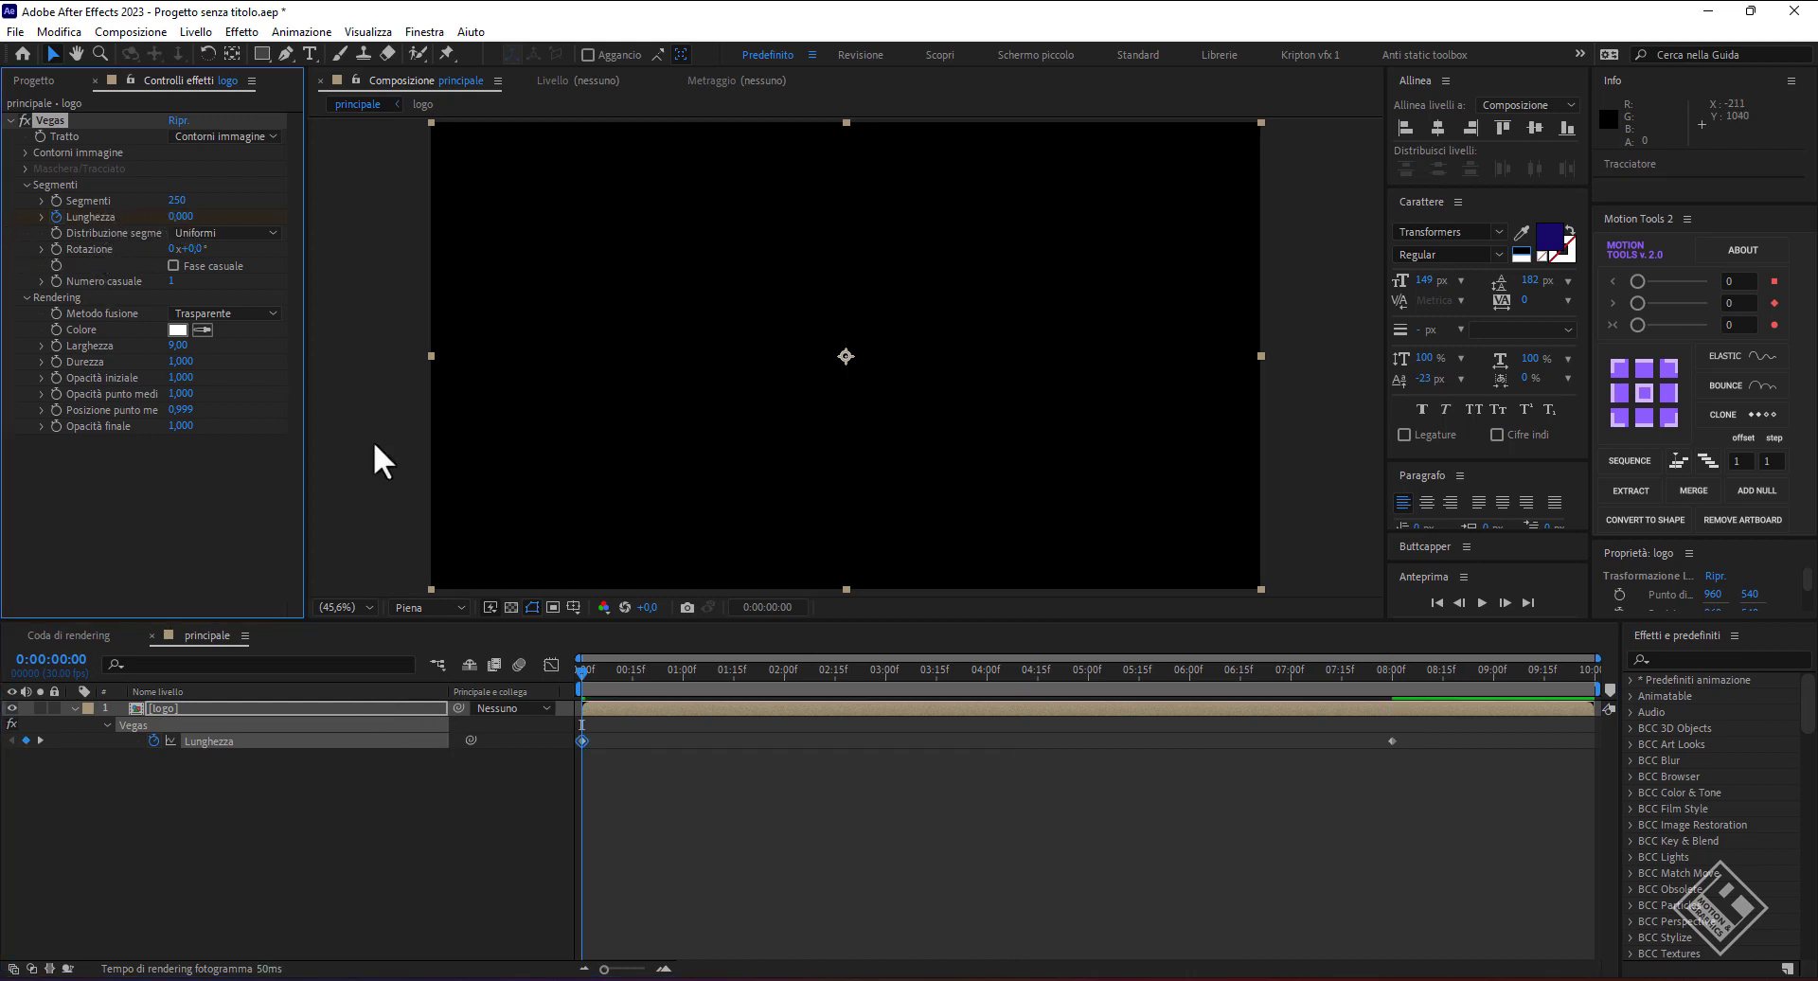
- Preview the logo outline drawing itself on over time
{"action": "mouse_move", "coordinate": [585, 674]}
{"action": "left_mouse_down"}
{"action": "mouse_move", "coordinate": [775, 685]}
{"action": "mouse_move", "coordinate": [595, 687]}
{"action": "left_mouse_up"}
{"action": "key", "text": "space"}
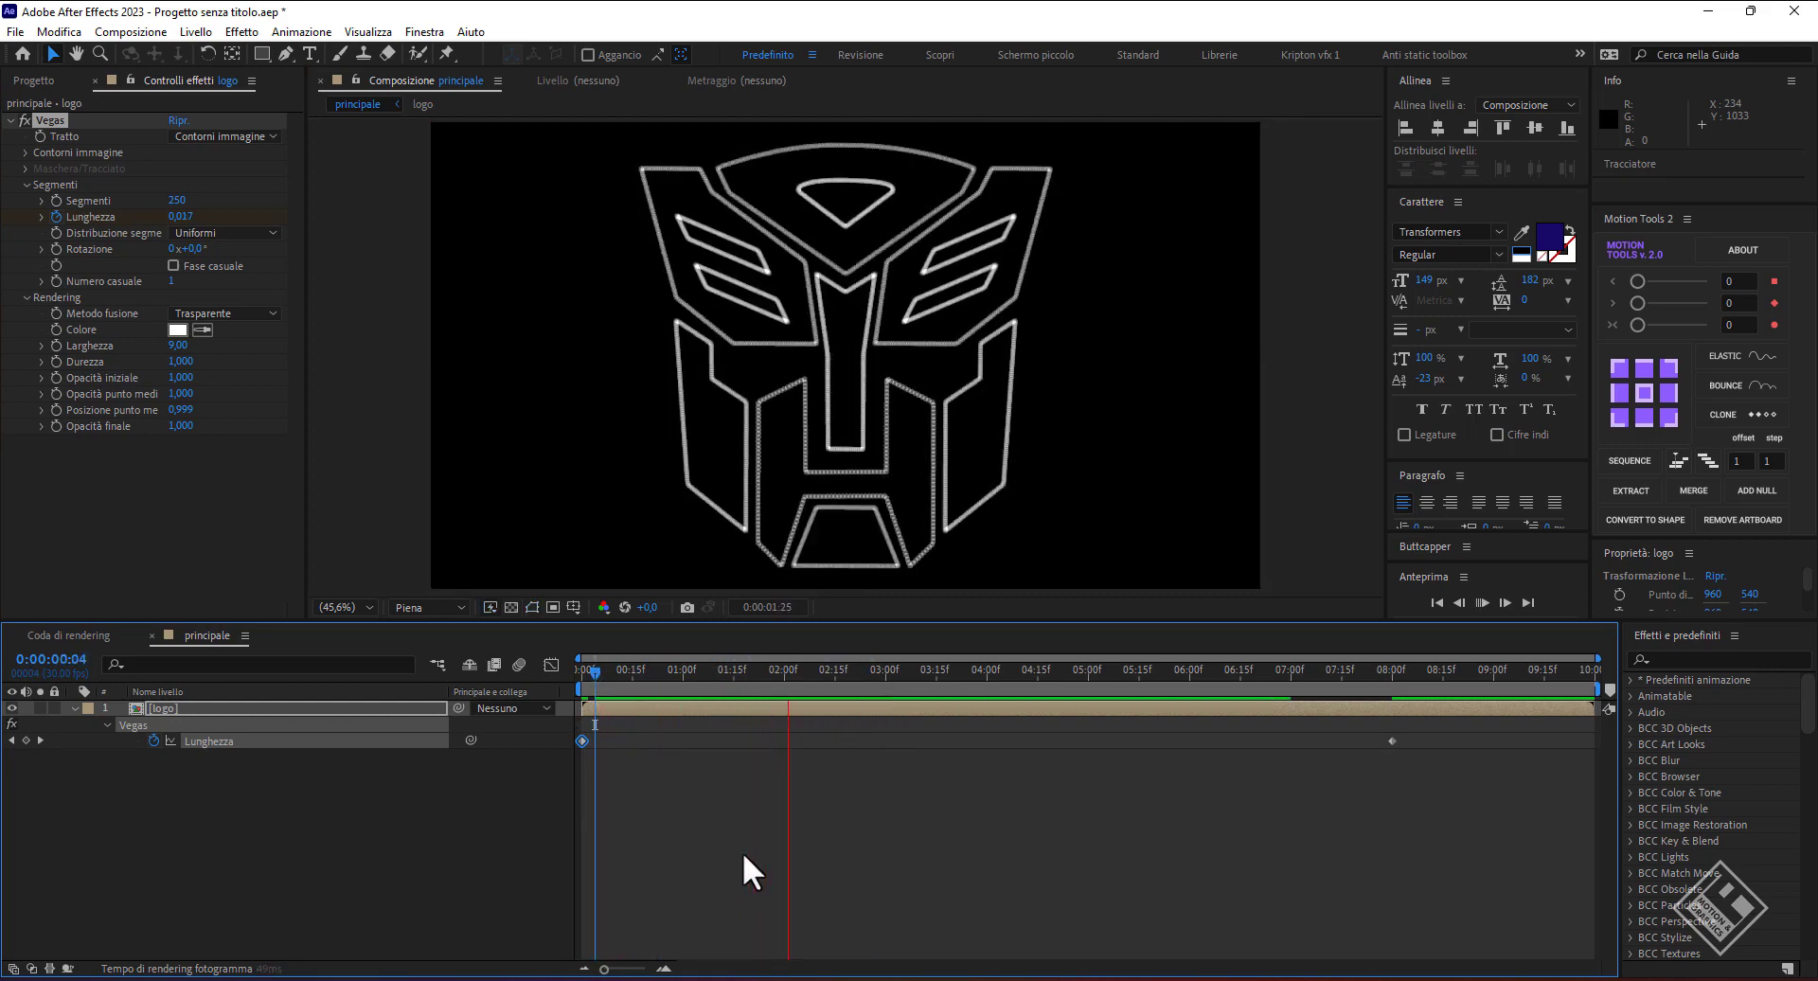
{"action": "left_click", "coordinate": [632, 671]}
{"action": "key", "text": "space"}
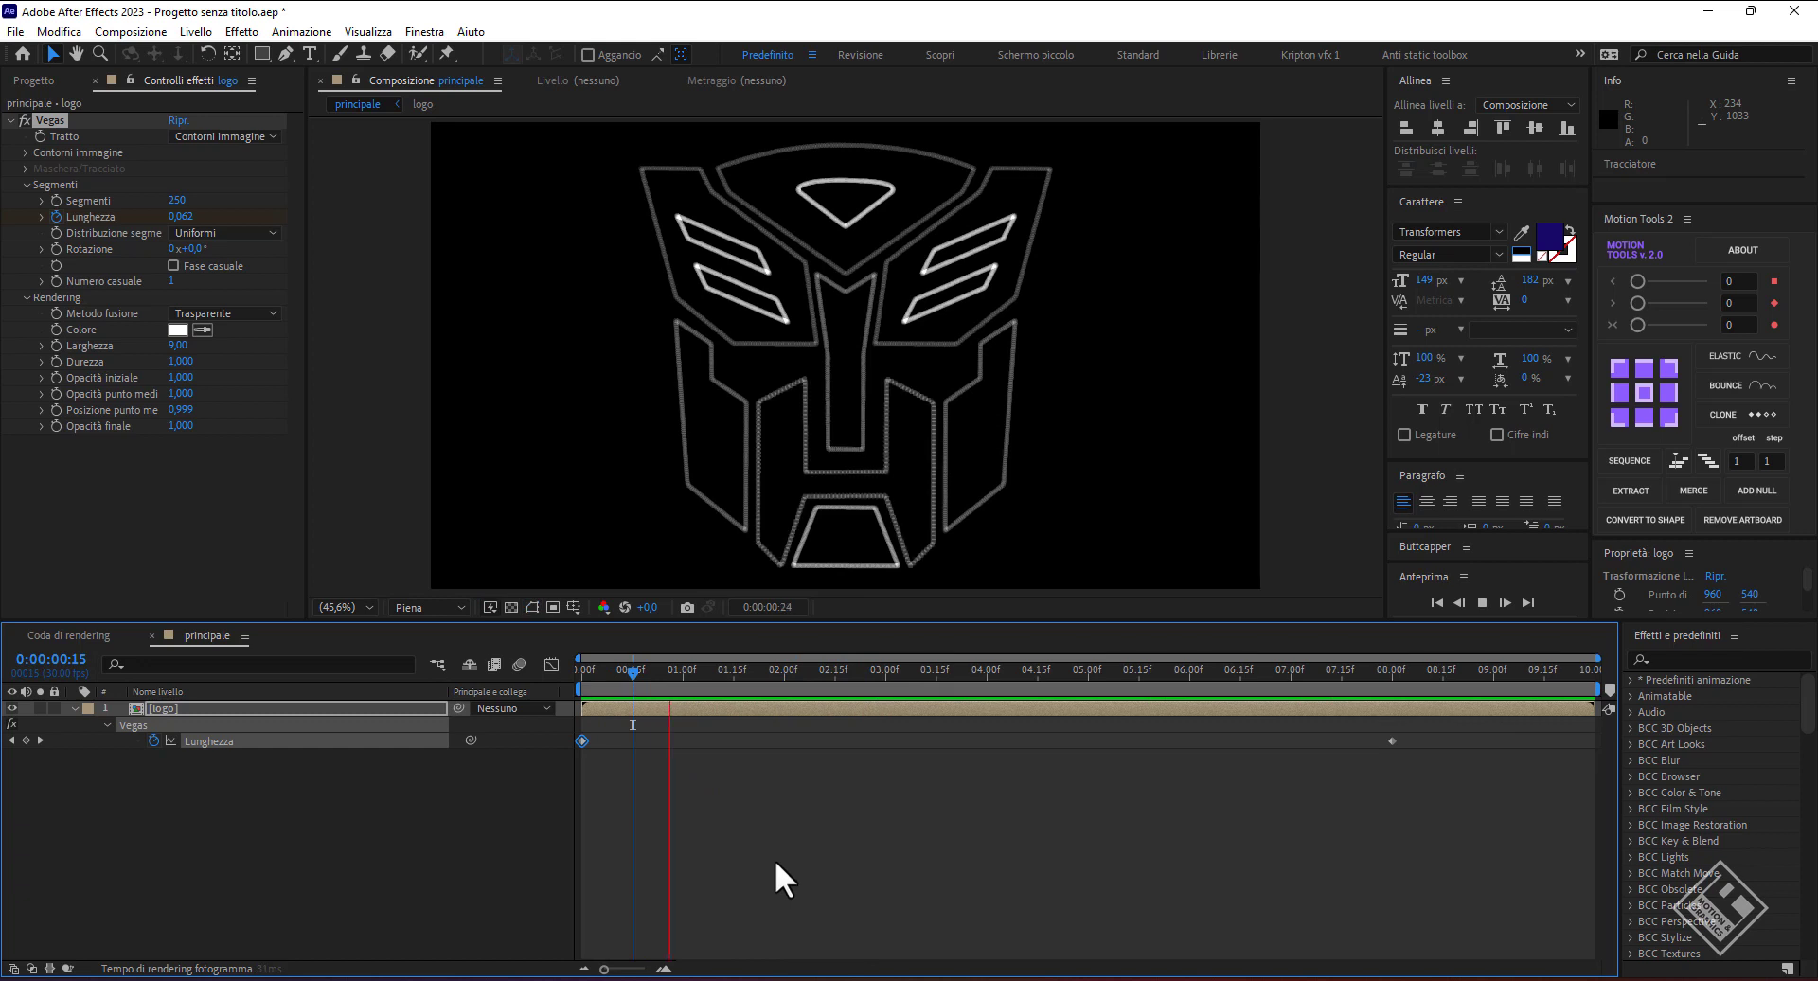
{"action": "key", "text": "space"}
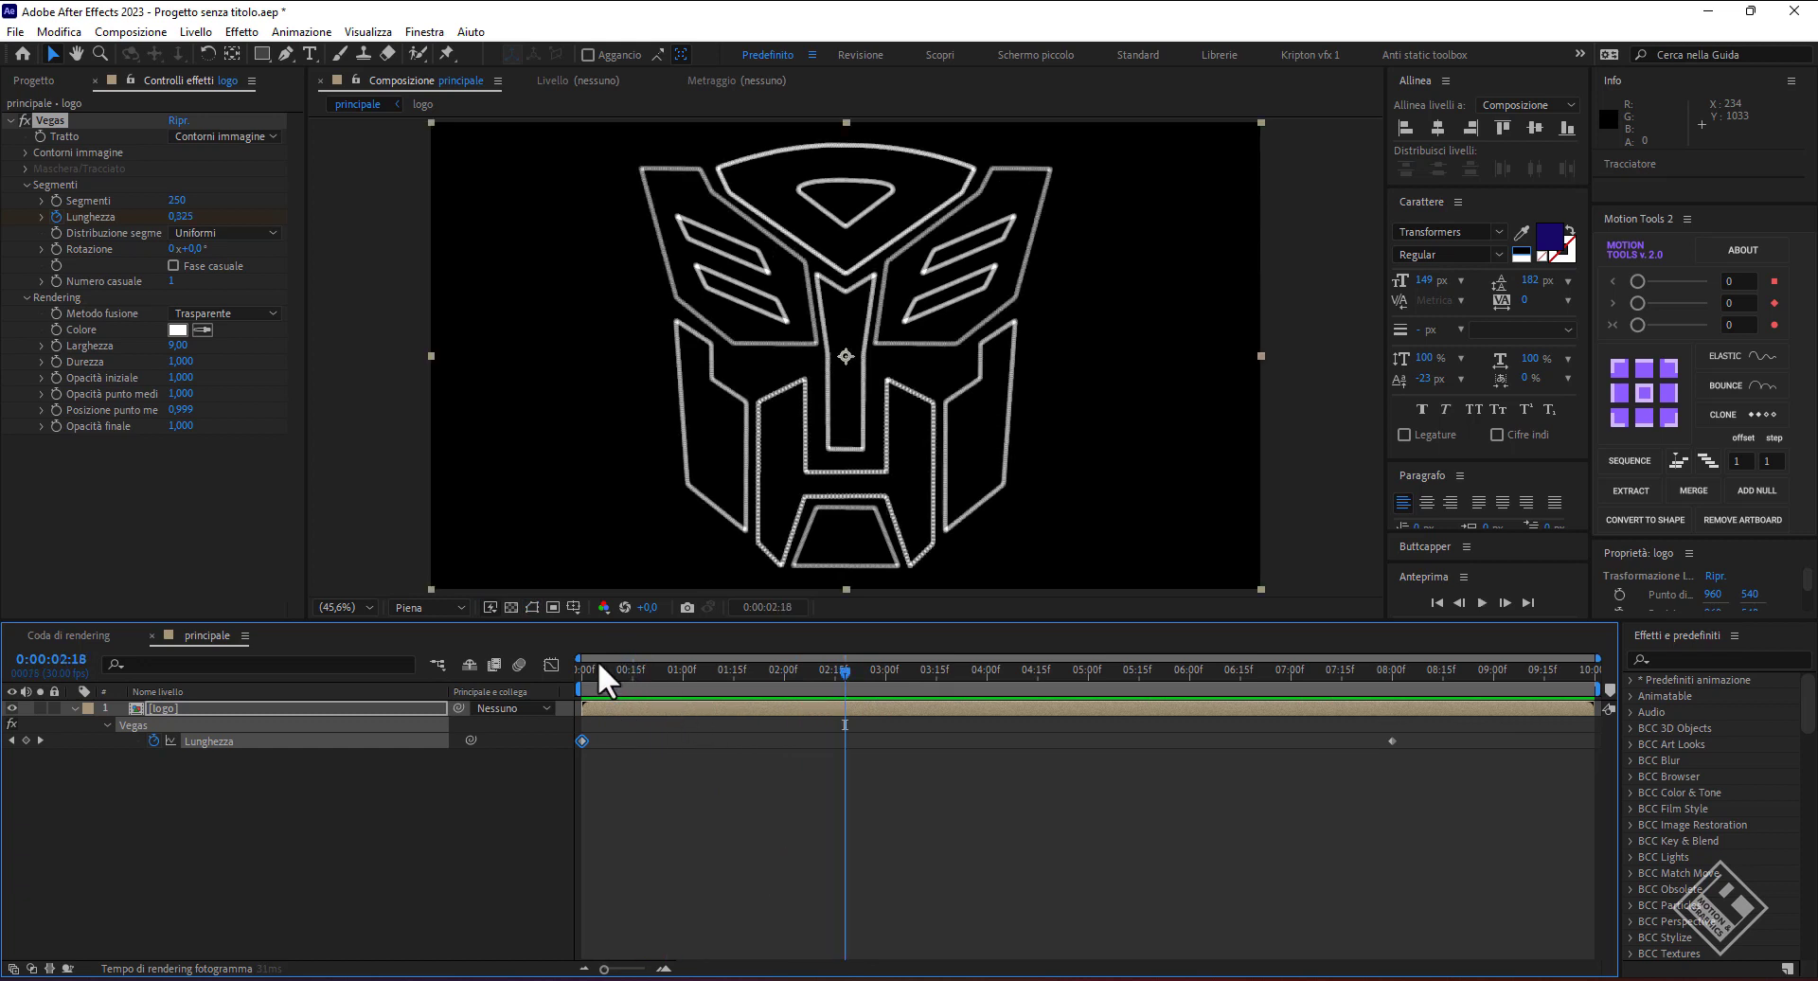
{"action": "left_click", "coordinate": [598, 667]}
{"action": "left_click_drag", "start_coordinate": [596, 667], "coordinate": [546, 668]}
{"action": "key", "text": "space"}
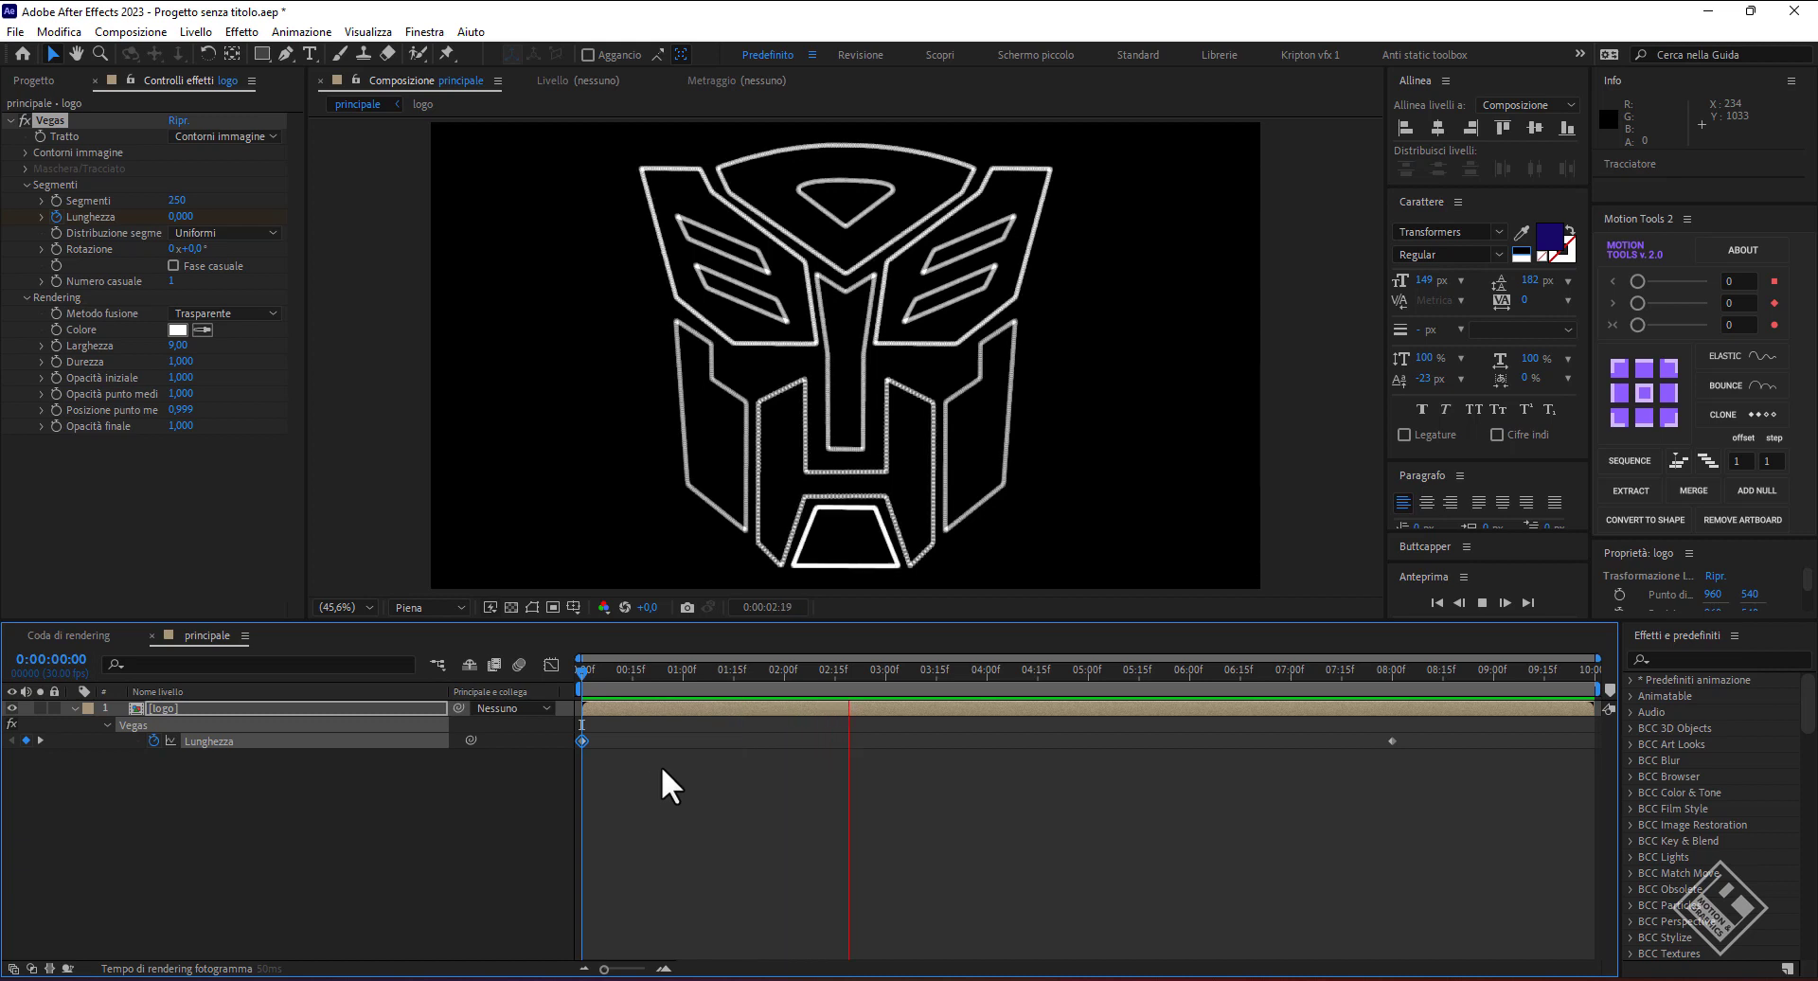
{"action": "key", "text": "space"}
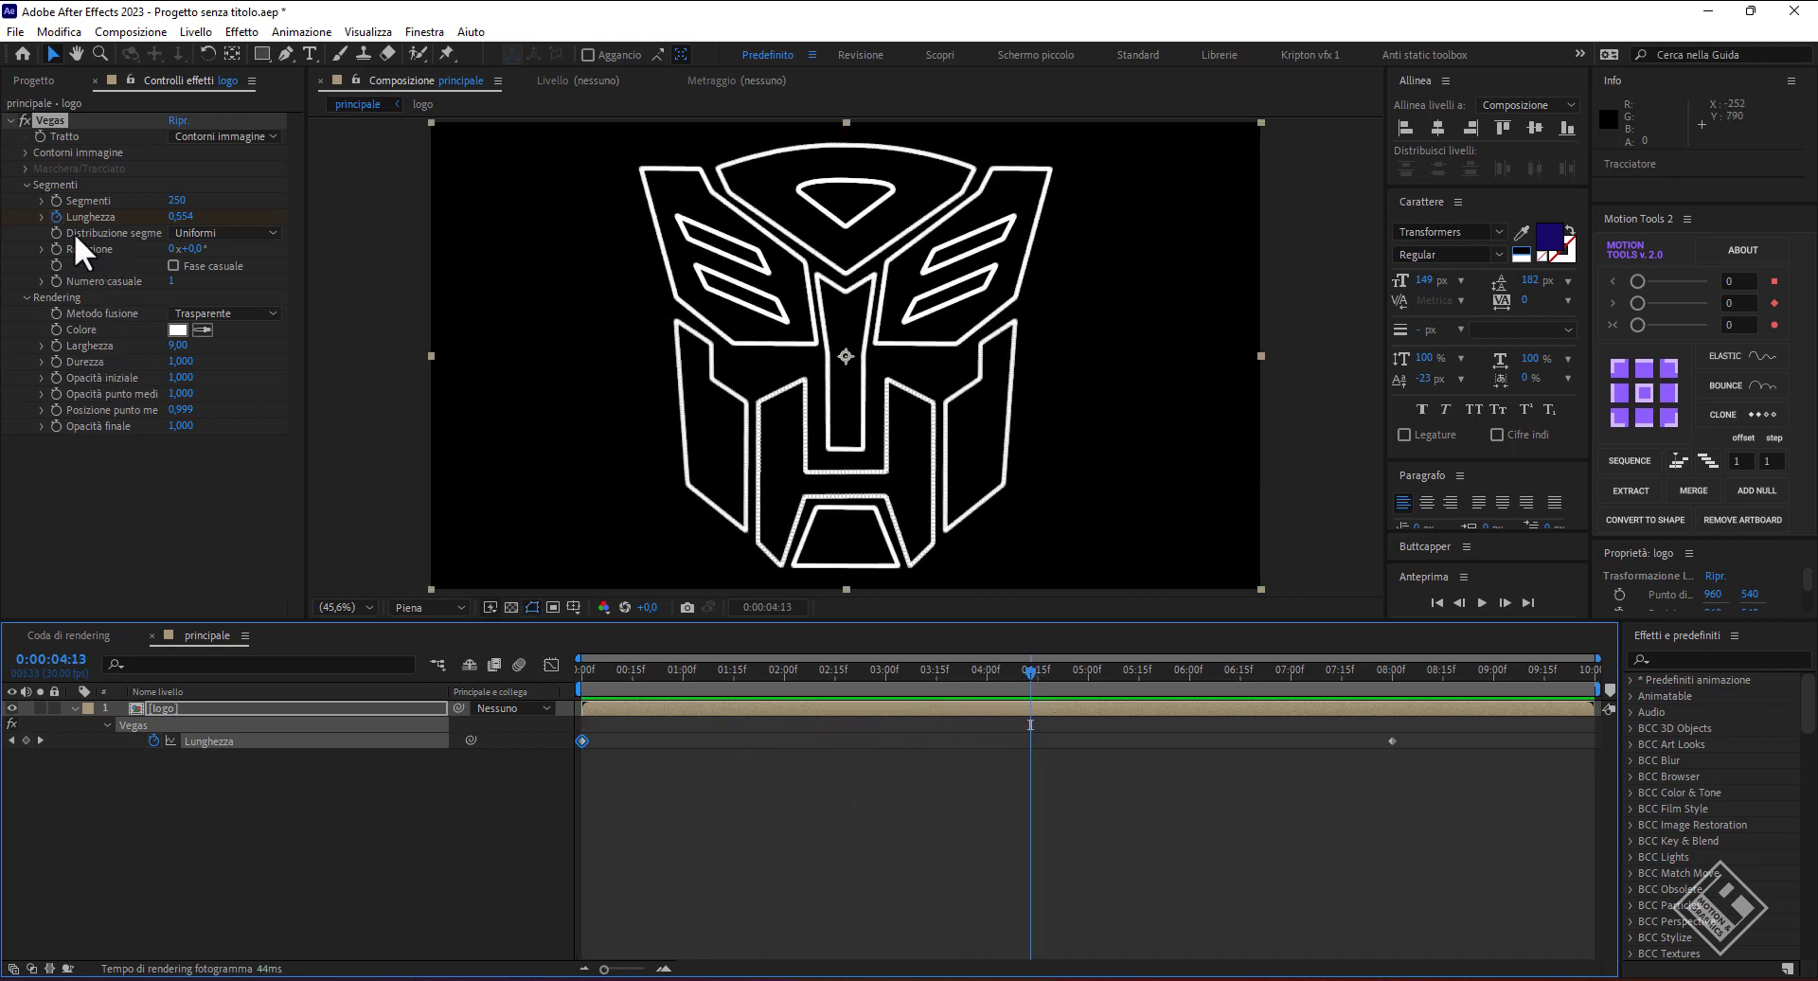
- Switch Vegas segment distribution to Raggruppati, preview, and park the playhead at 0:00:04:11
{"action": "left_click", "coordinate": [218, 231]}
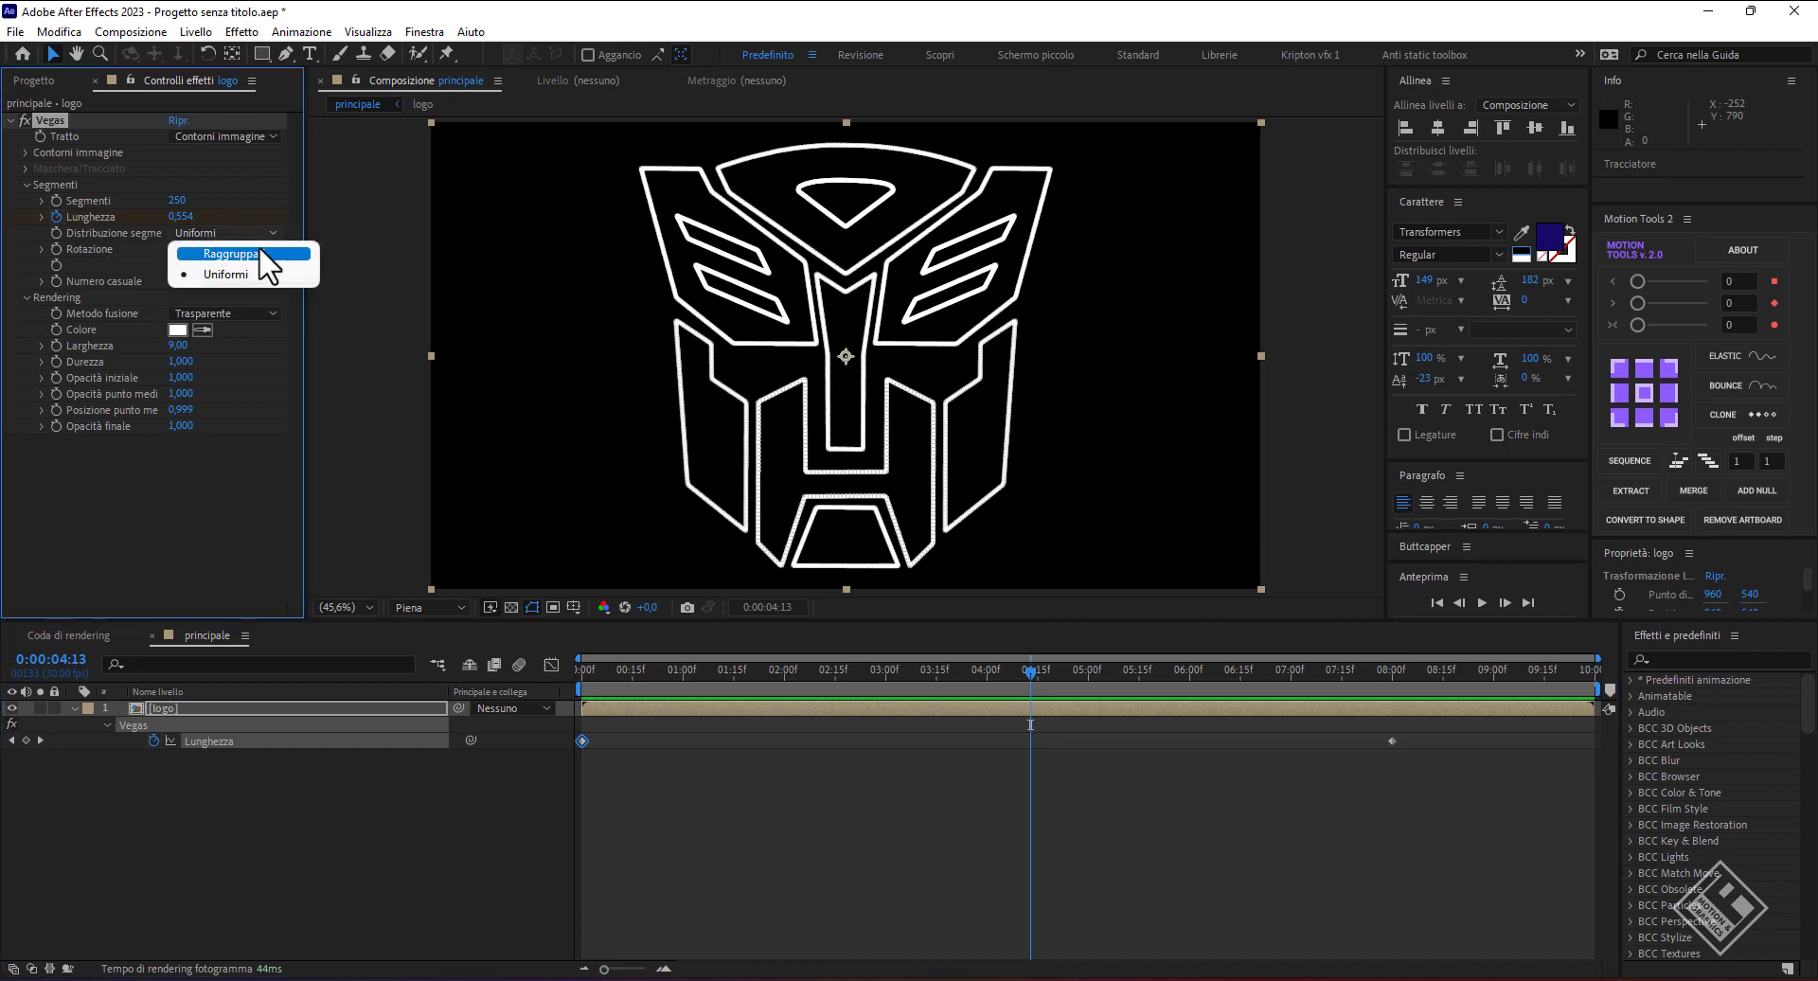
{"action": "left_click", "coordinate": [236, 254]}
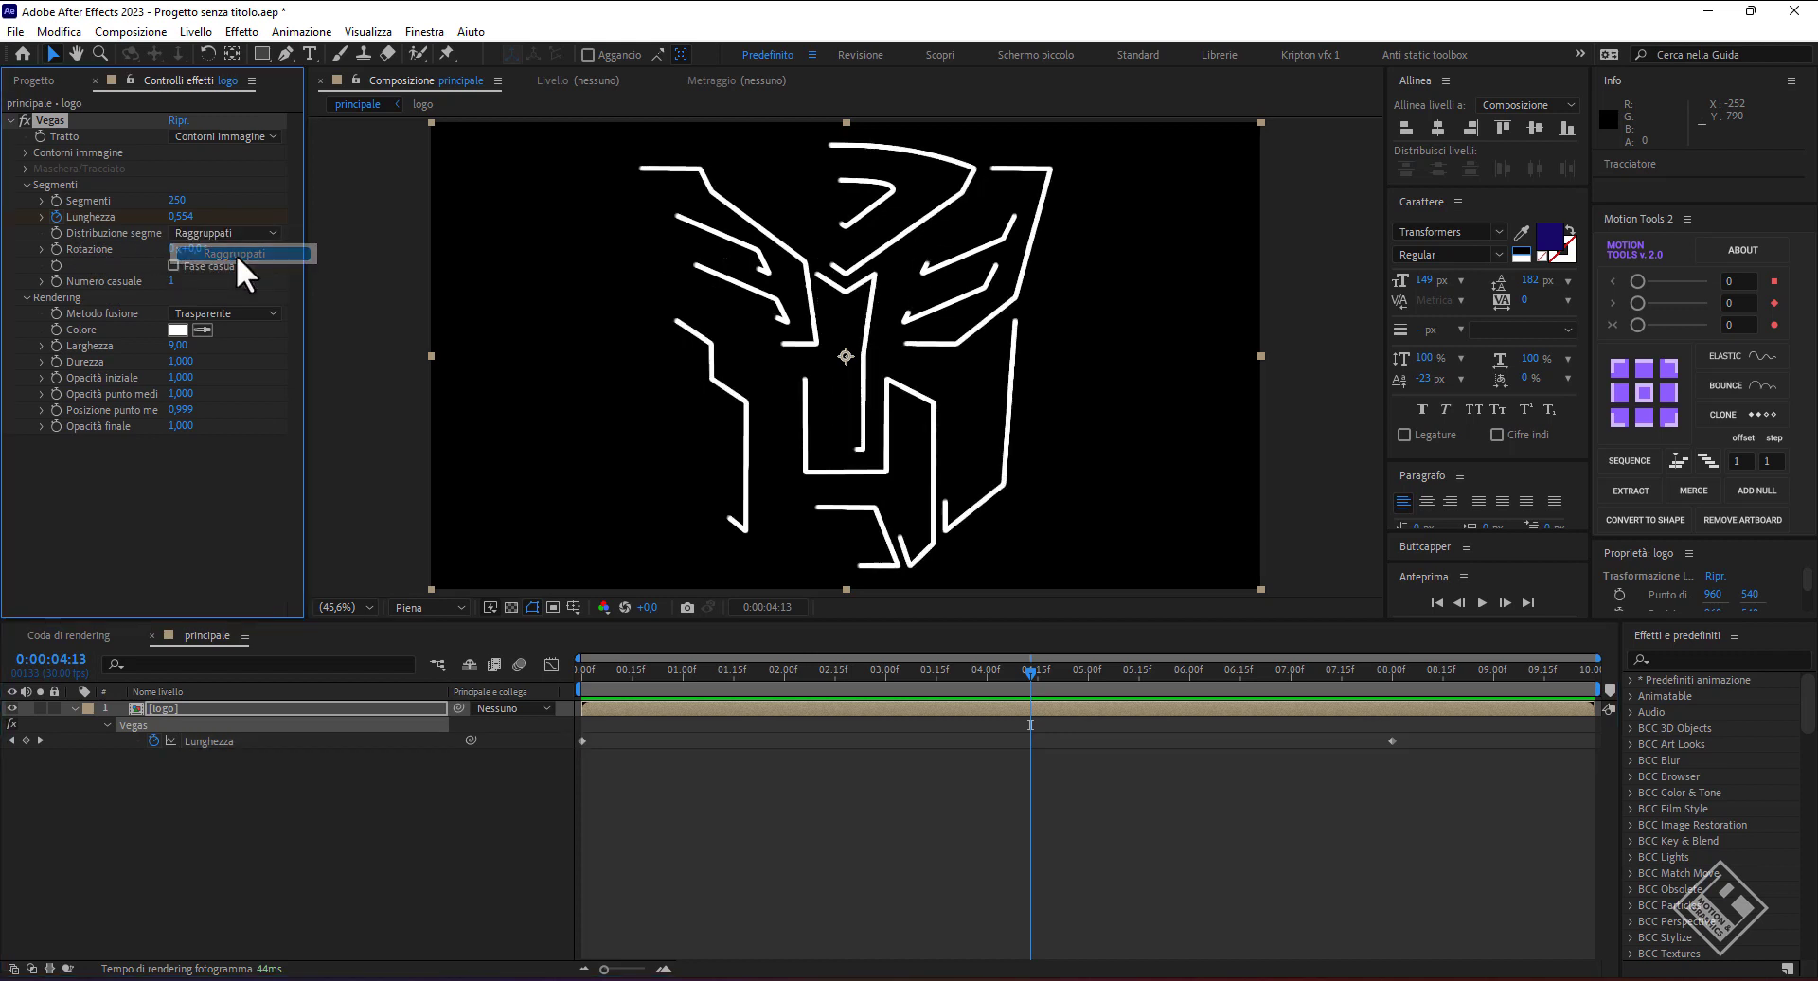
{"action": "left_click_drag", "start_coordinate": [1030, 680], "coordinate": [516, 690]}
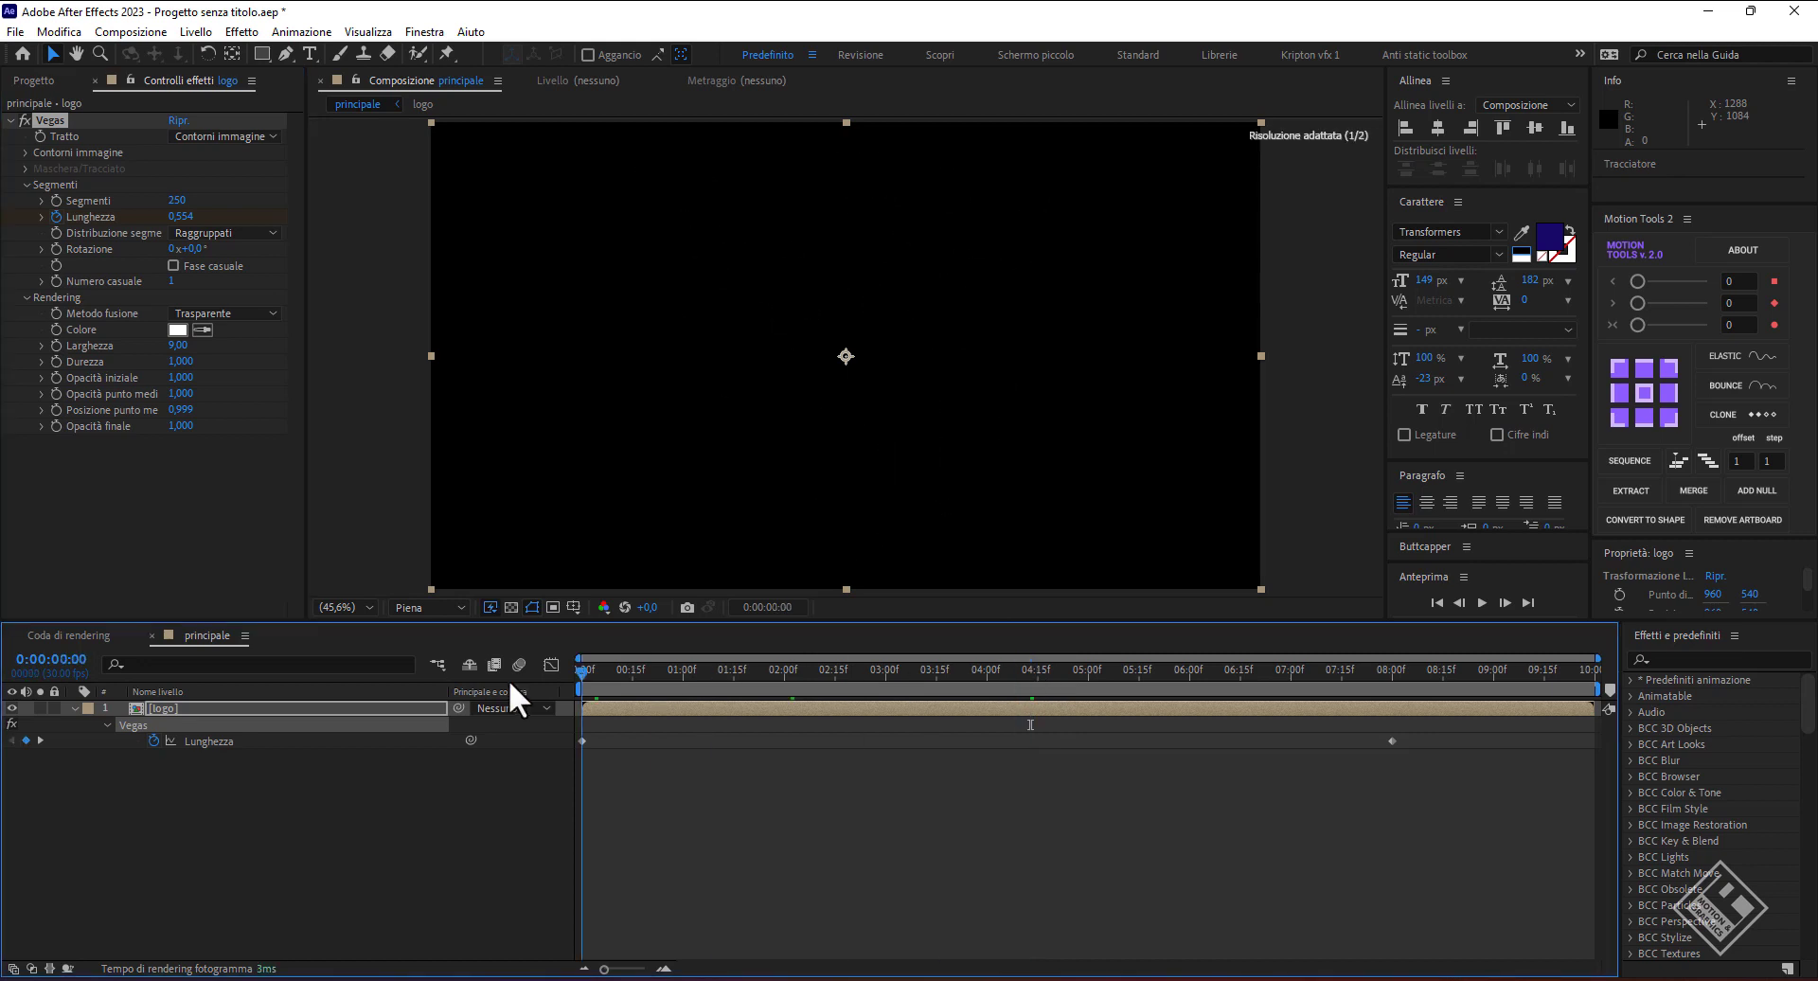
{"action": "key", "text": "space"}
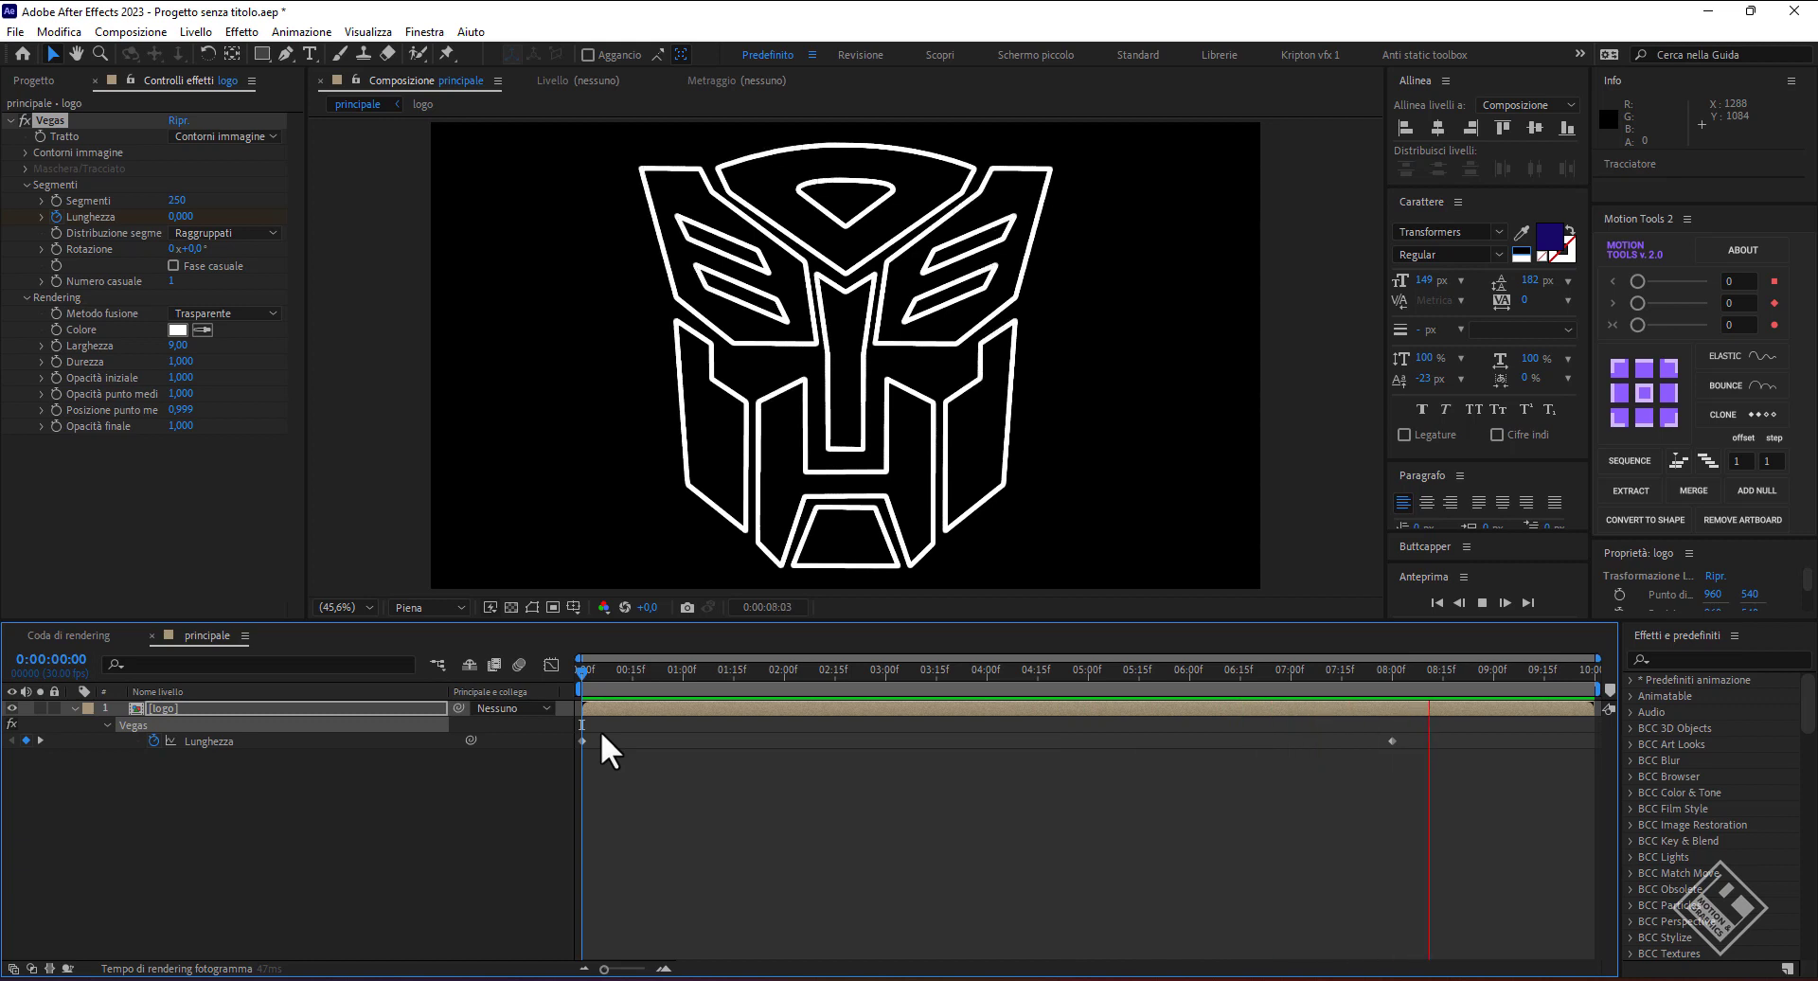
{"action": "key", "text": "space"}
{"action": "mouse_move", "coordinate": [1471, 669]}
{"action": "left_mouse_down"}
{"action": "mouse_move", "coordinate": [617, 668]}
{"action": "mouse_move", "coordinate": [1025, 671]}
{"action": "left_mouse_up"}
{"action": "left_click", "coordinate": [19, 968]}
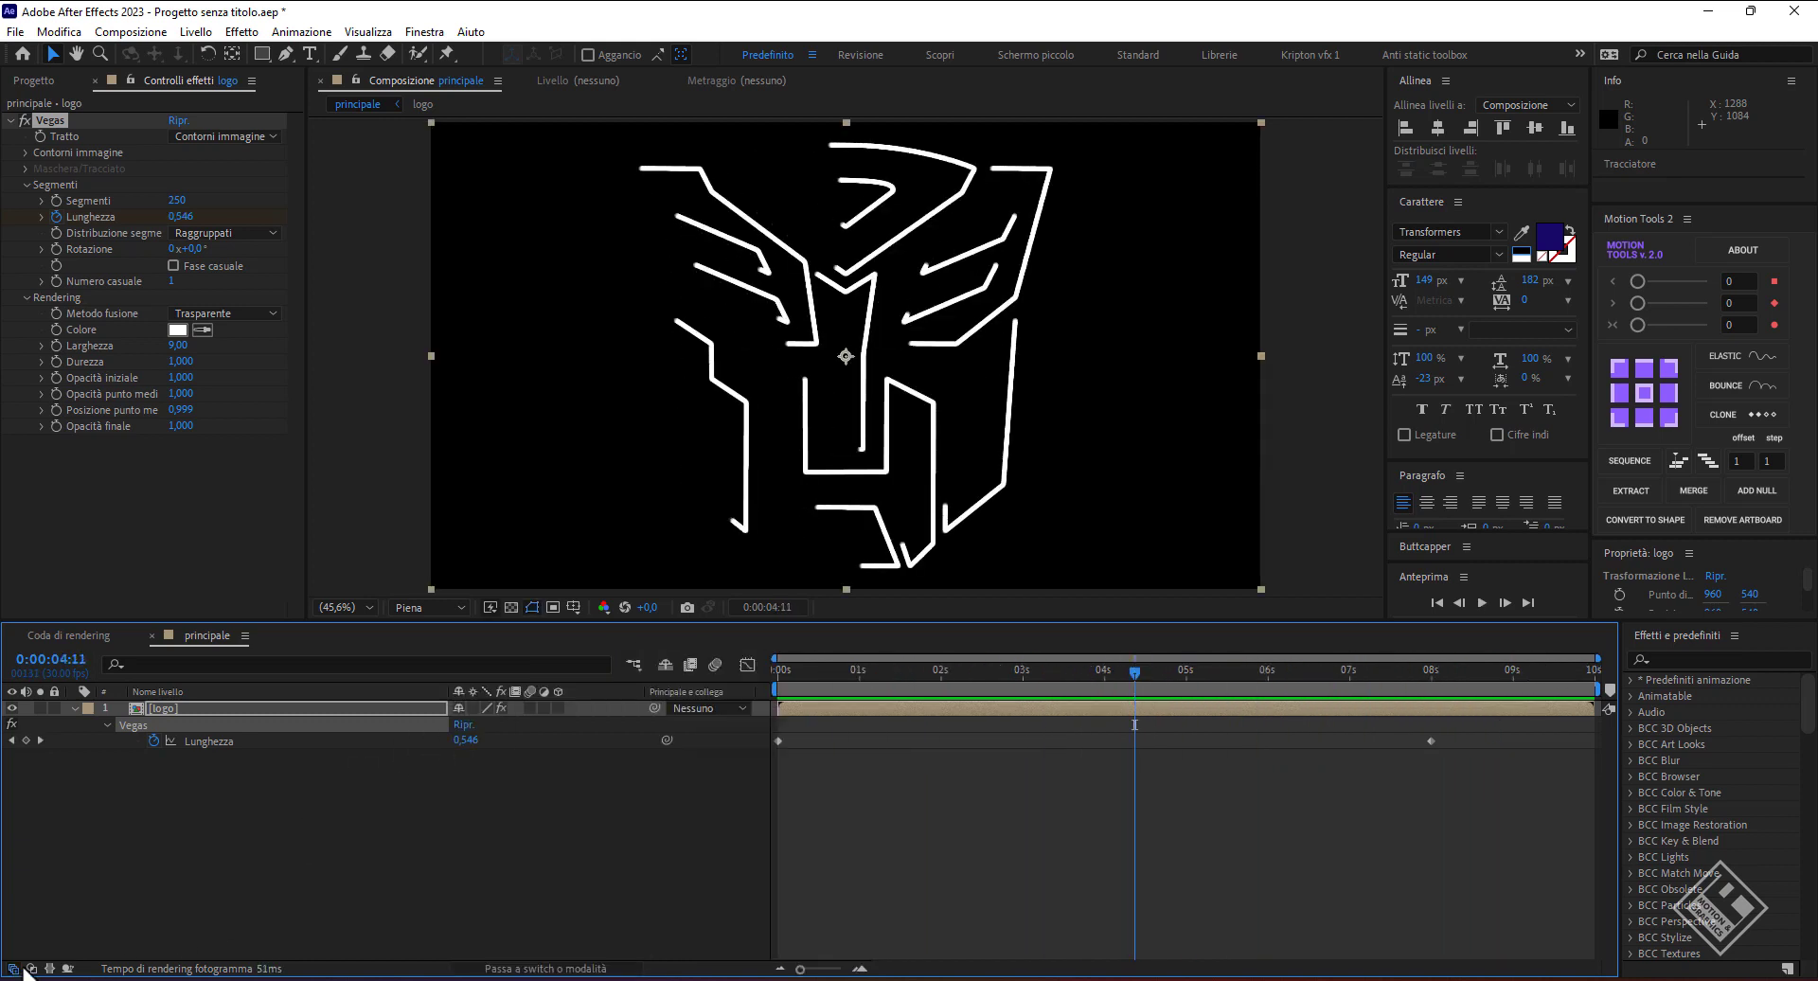
- Make the logo layer 3D and paste a Position expression offsetting z by (index-1)*3
{"action": "left_click", "coordinate": [559, 708]}
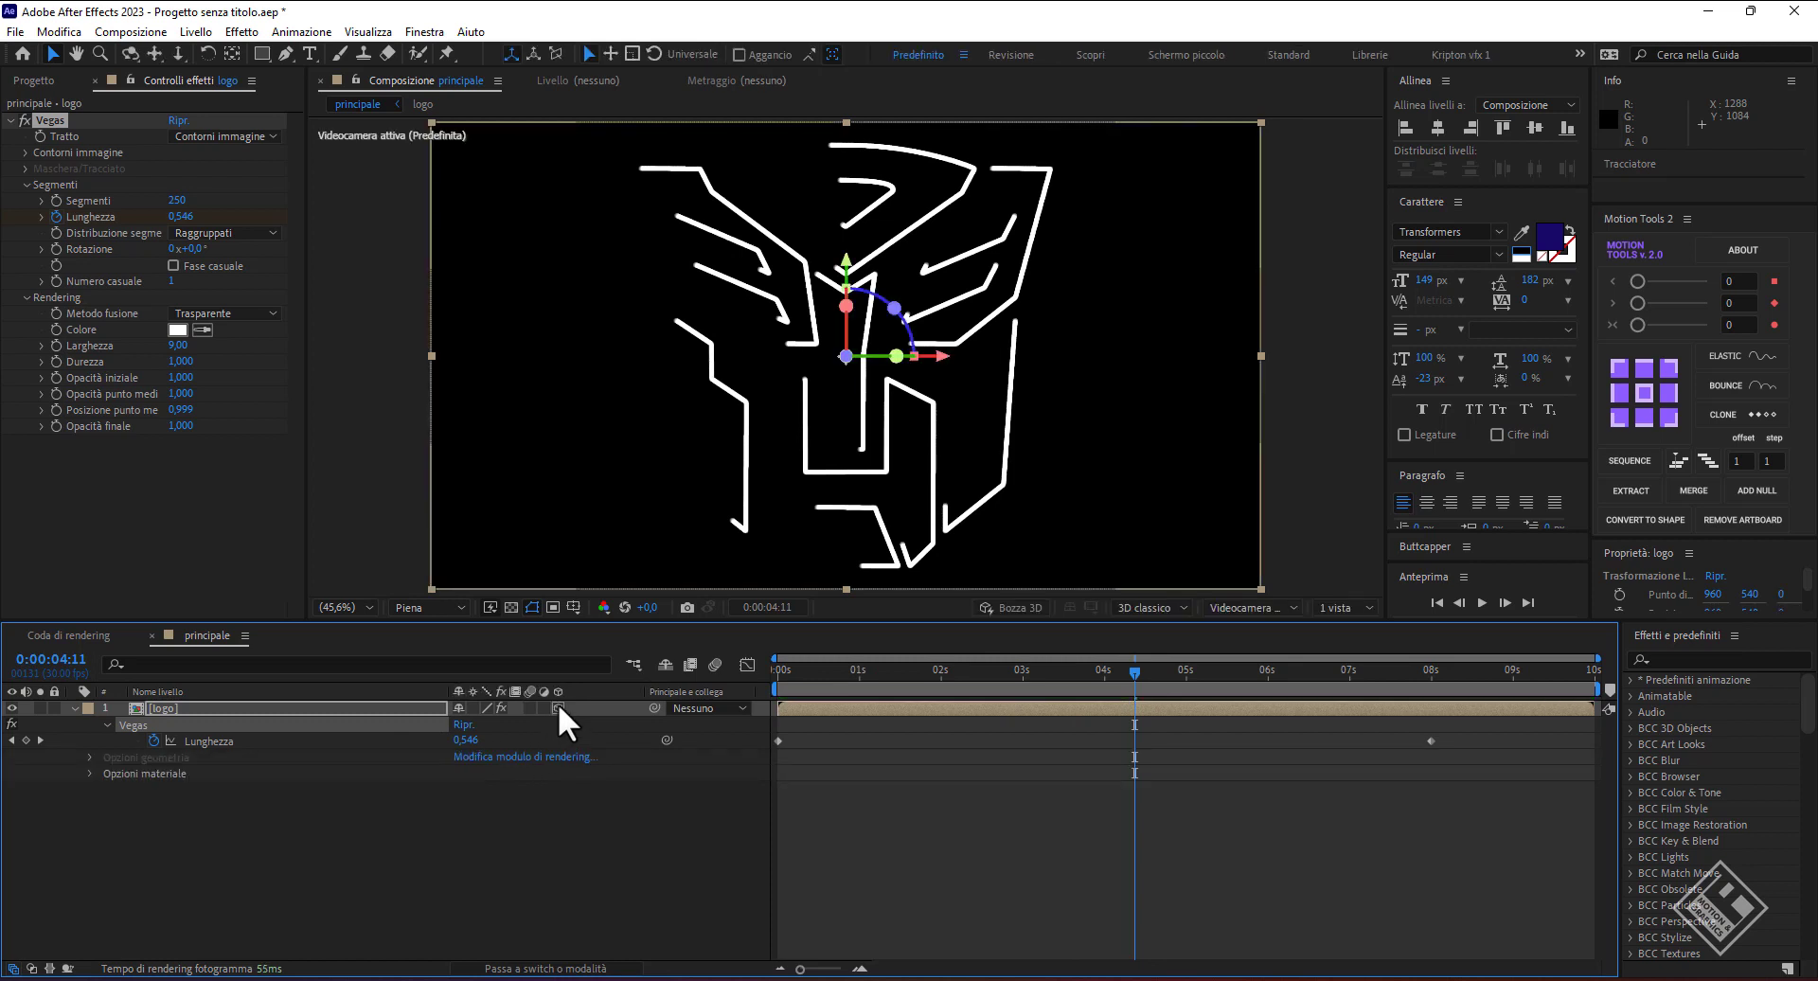
{"action": "left_click", "coordinate": [225, 707]}
{"action": "key", "text": "p"}
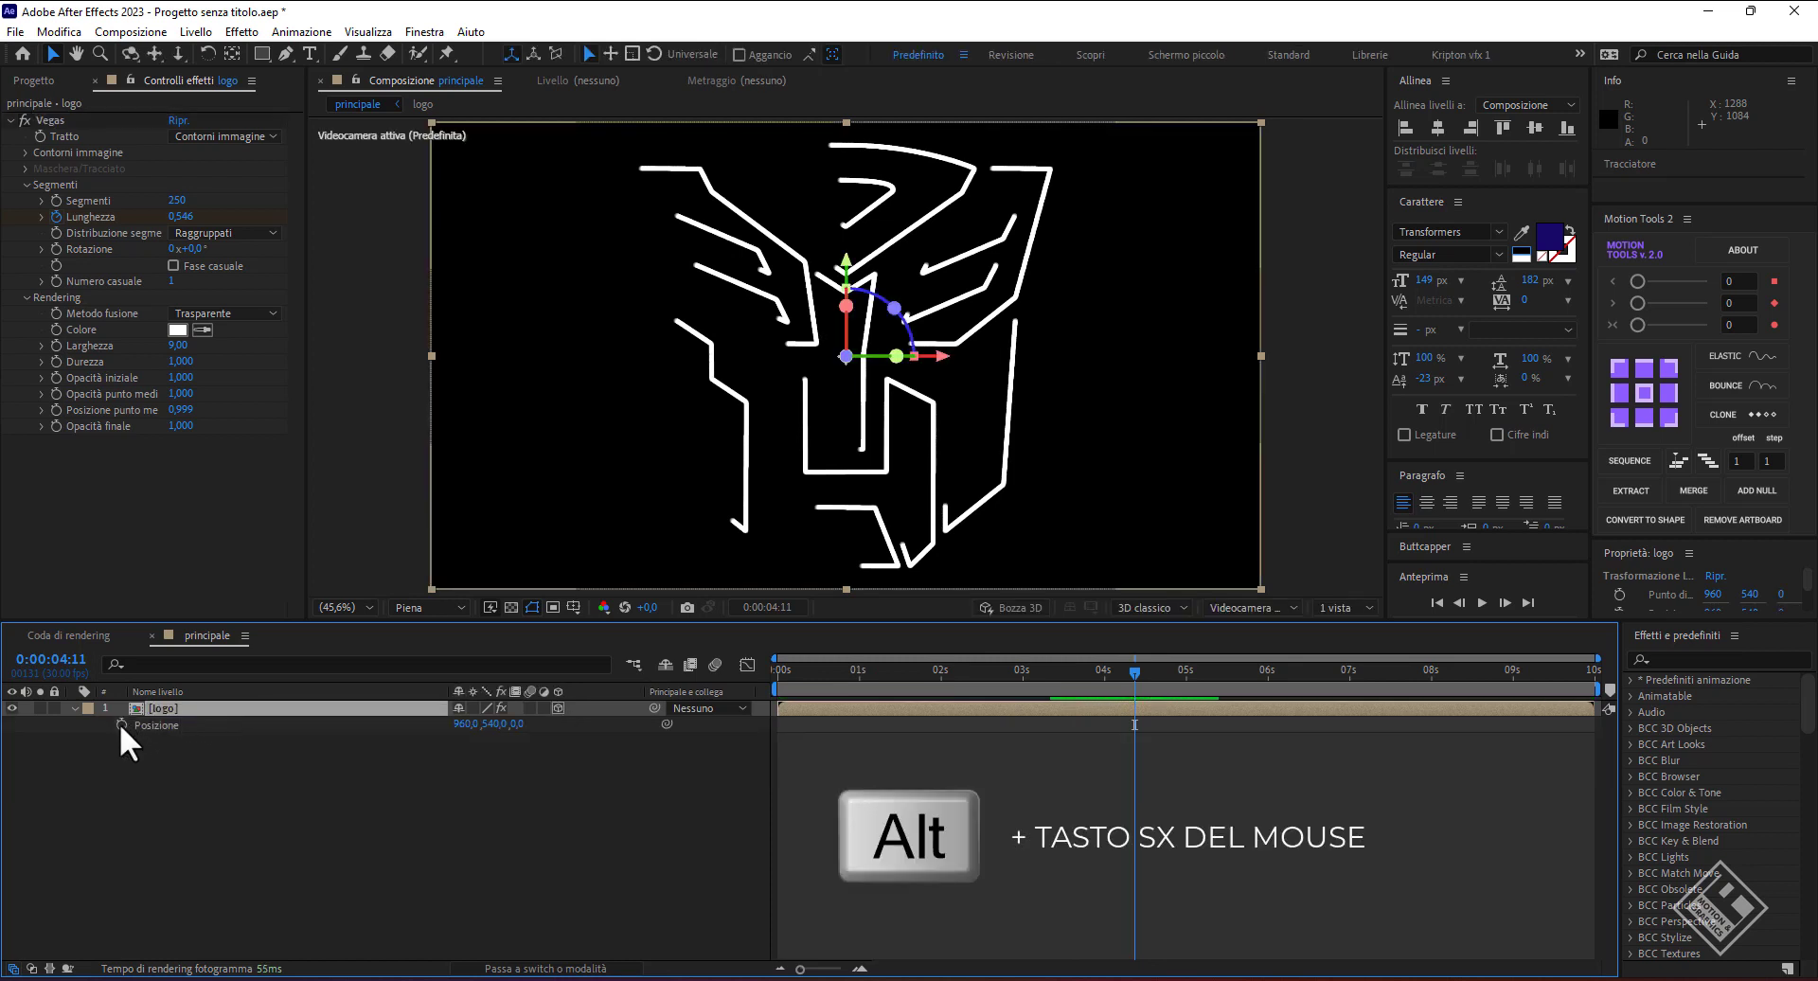
{"action": "left_click", "coordinate": [122, 725], "text": "alt"}
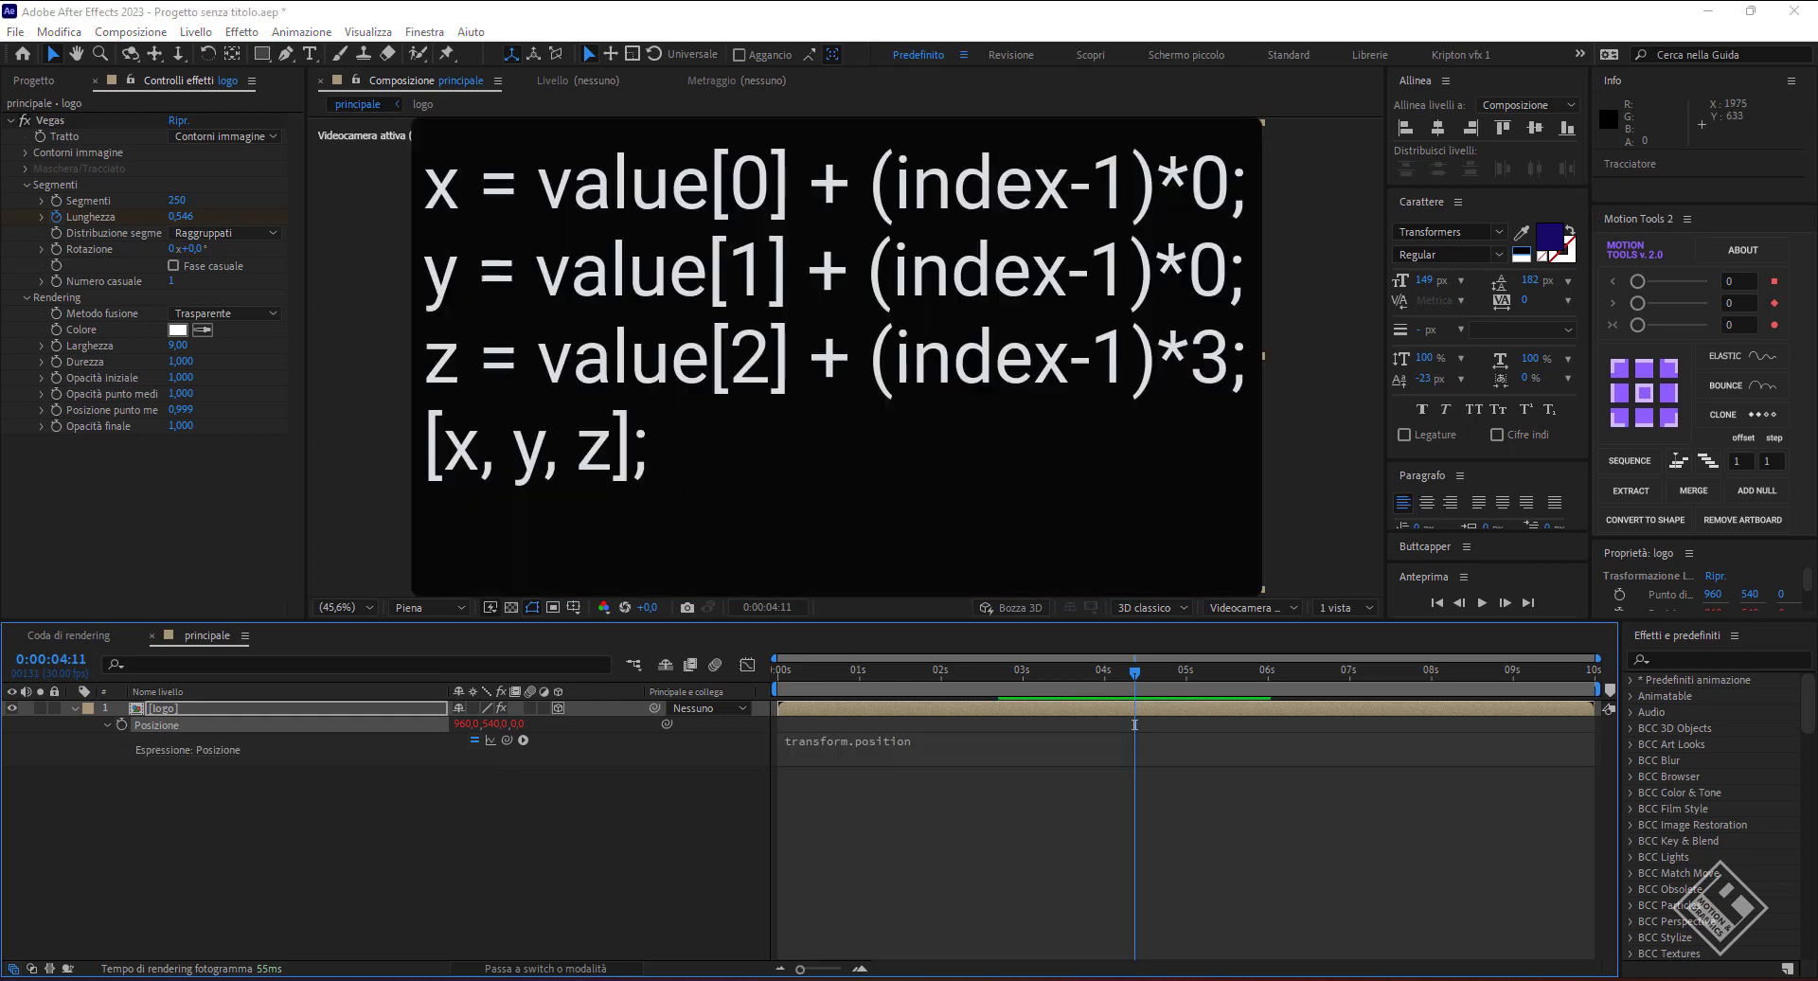
{"action": "left_click", "coordinate": [813, 748]}
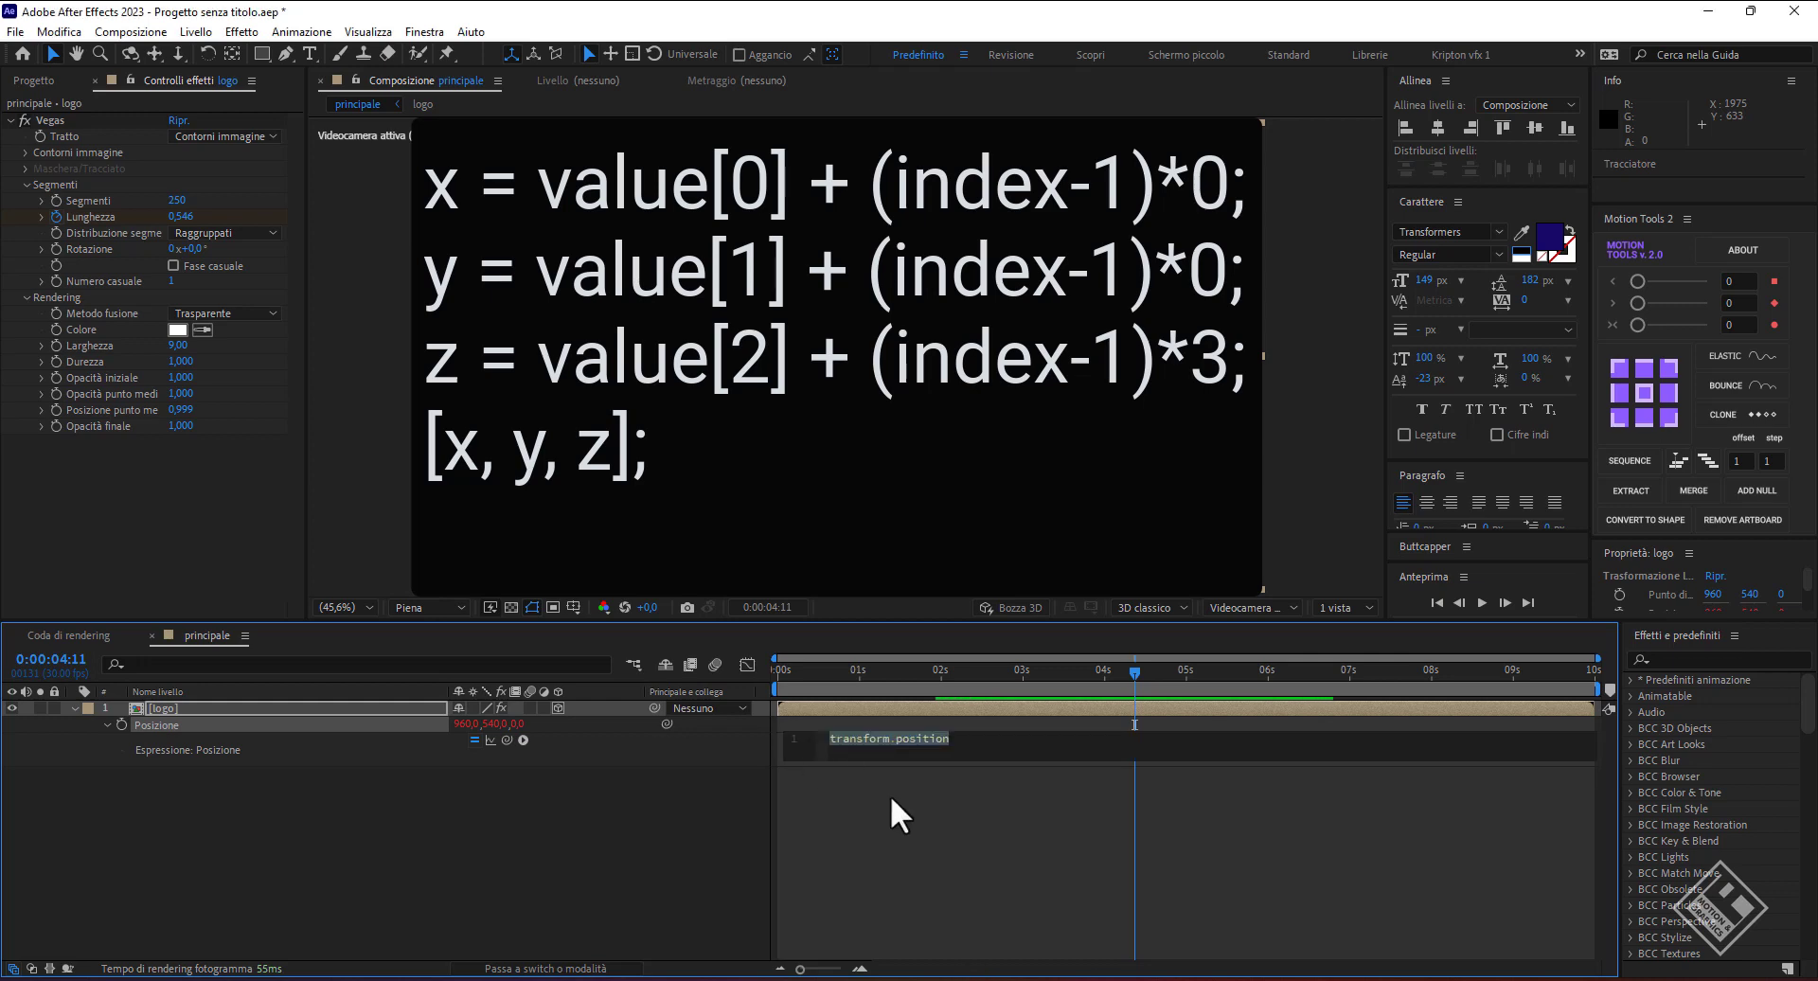
{"action": "key", "text": "ctrl+v"}
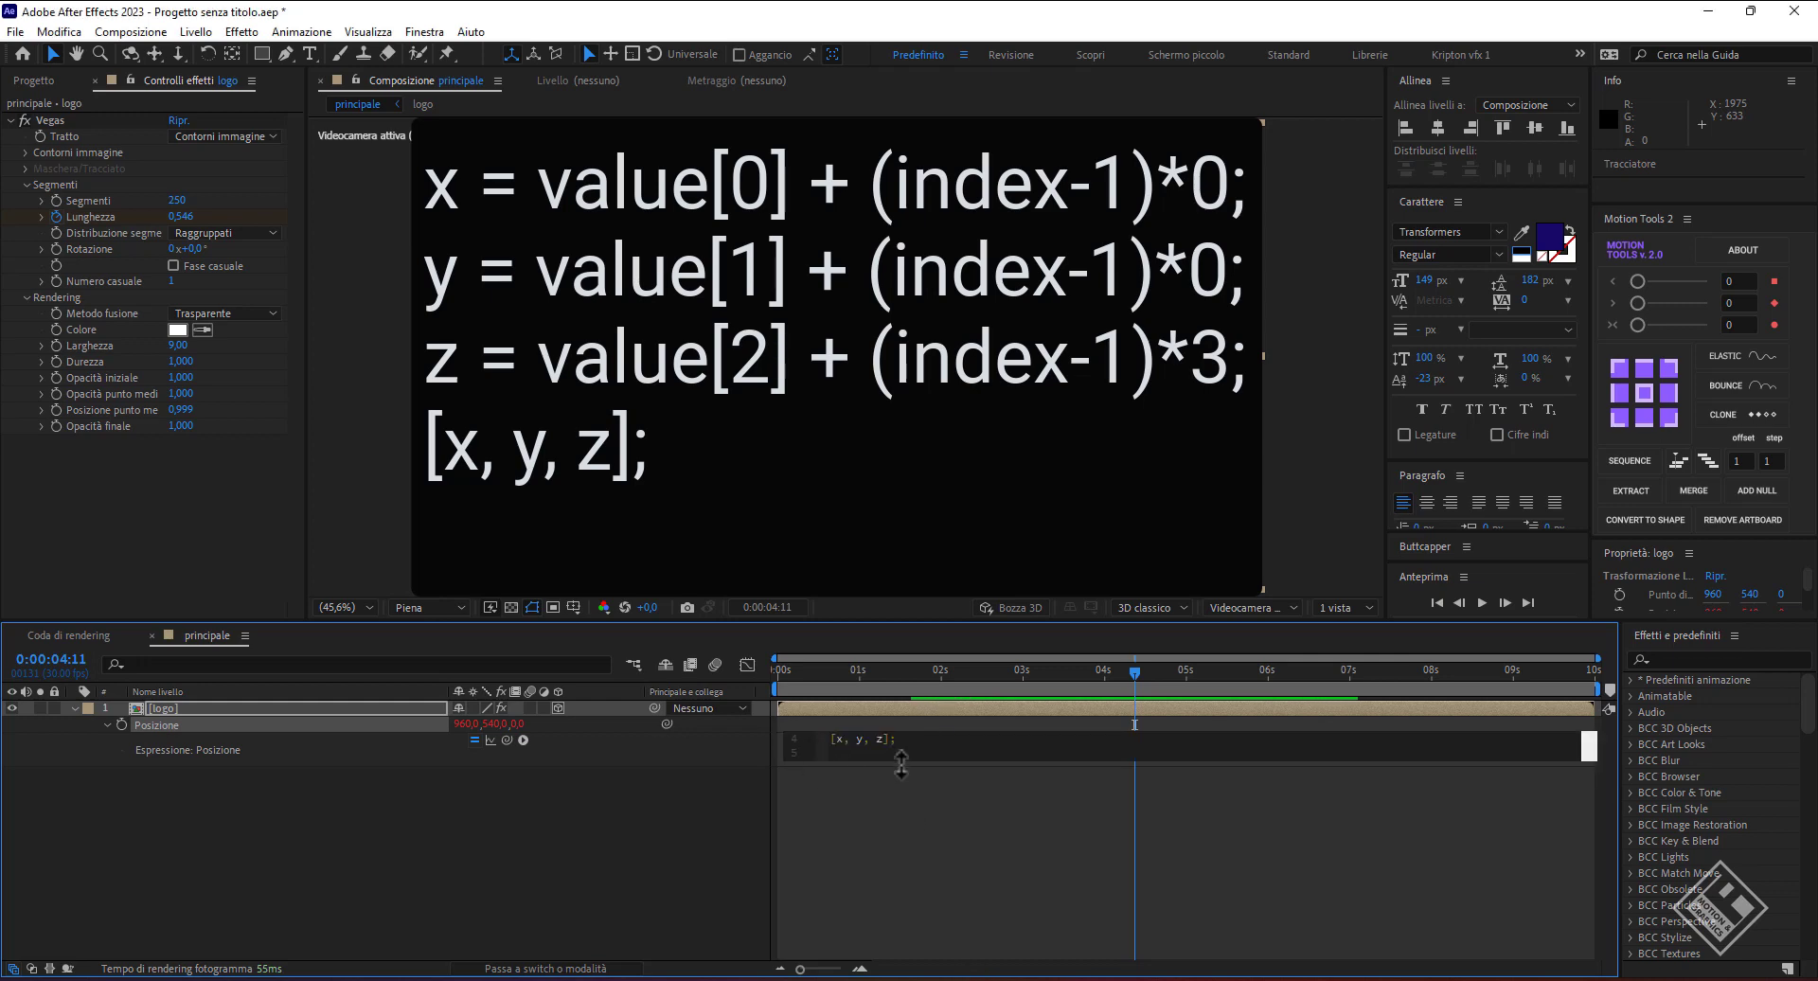
{"action": "mouse_move", "coordinate": [899, 762]}
{"action": "left_mouse_down"}
{"action": "mouse_move", "coordinate": [935, 837]}
{"action": "mouse_move", "coordinate": [935, 805]}
{"action": "left_mouse_up"}
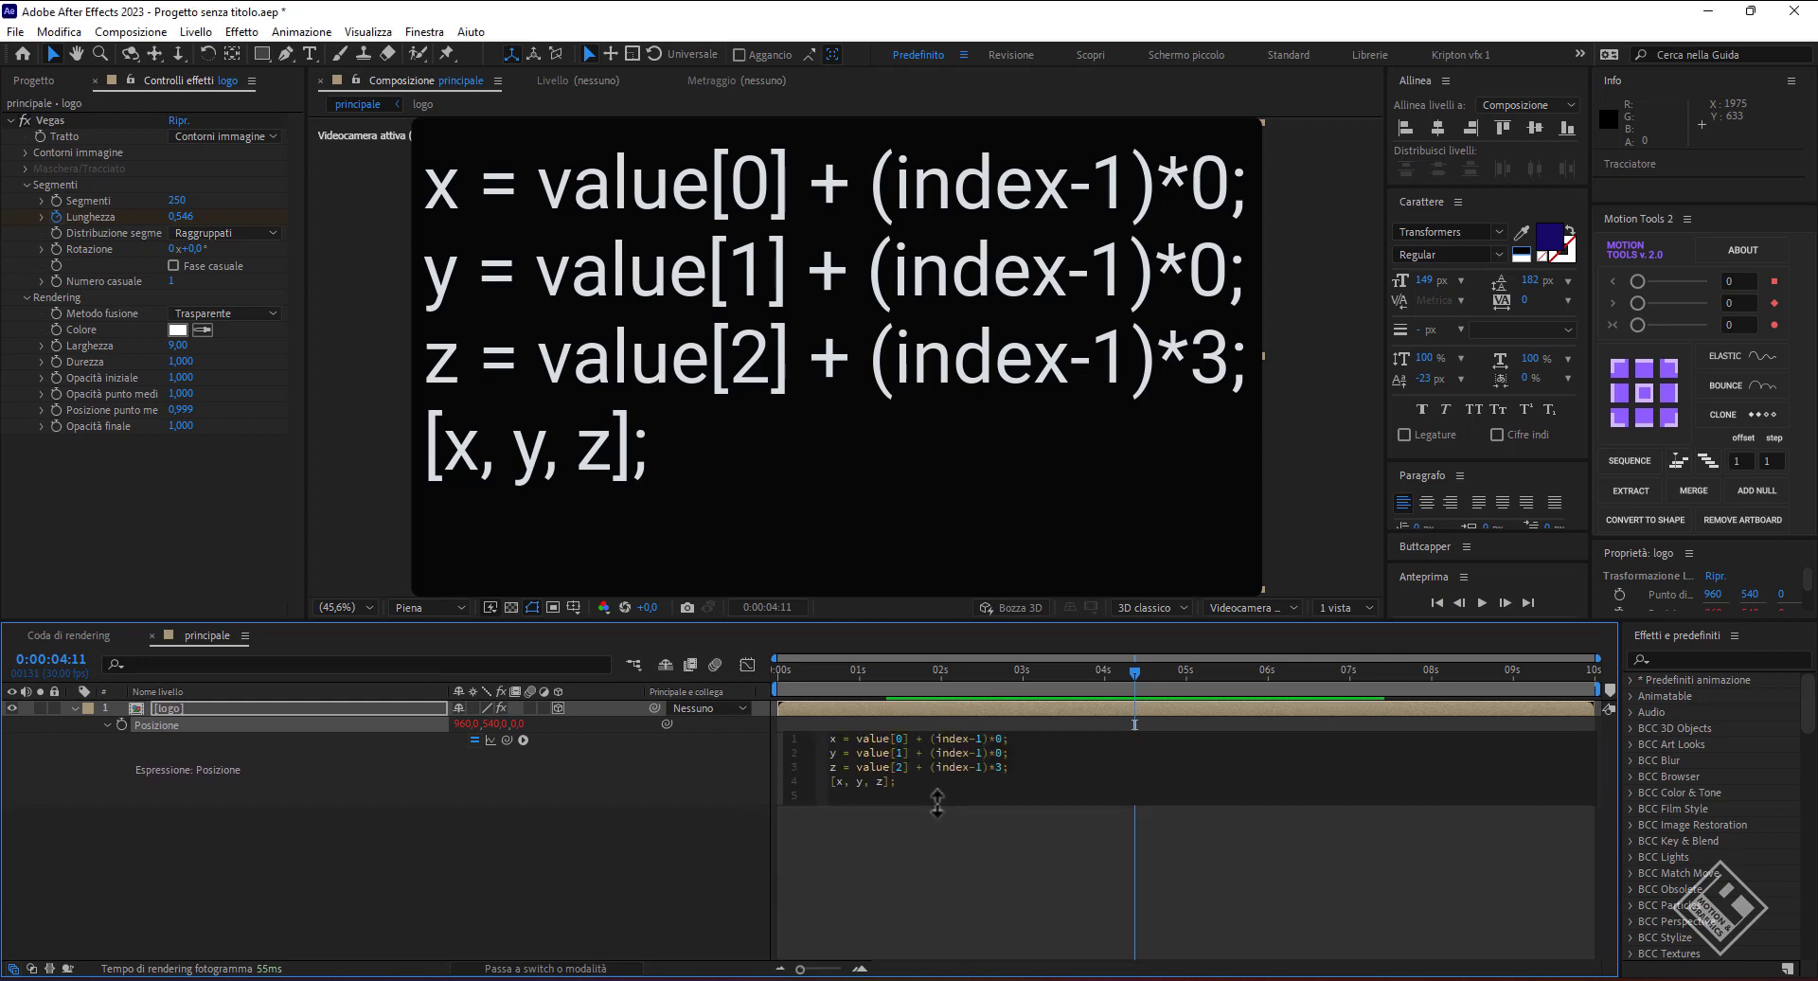
{"action": "left_click", "coordinate": [731, 776]}
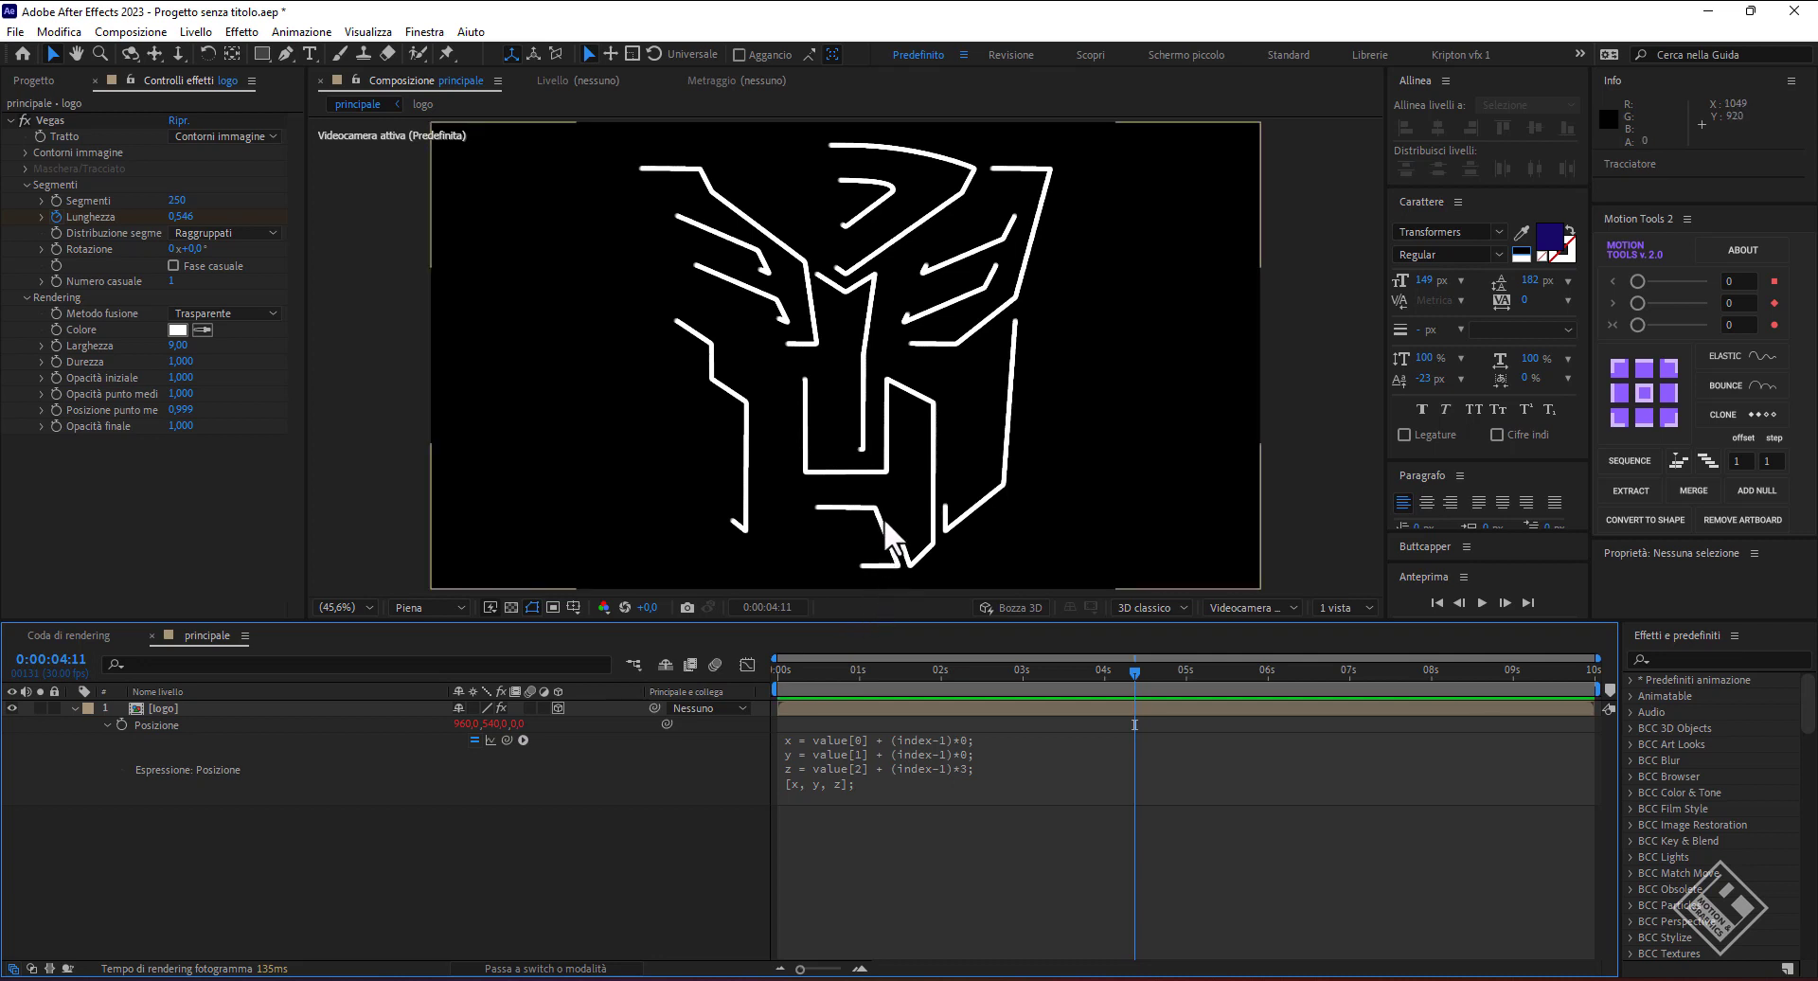
- Duplicate the logo layer and apply a Riempimento fill to the lower copy
{"action": "left_click", "coordinate": [168, 708]}
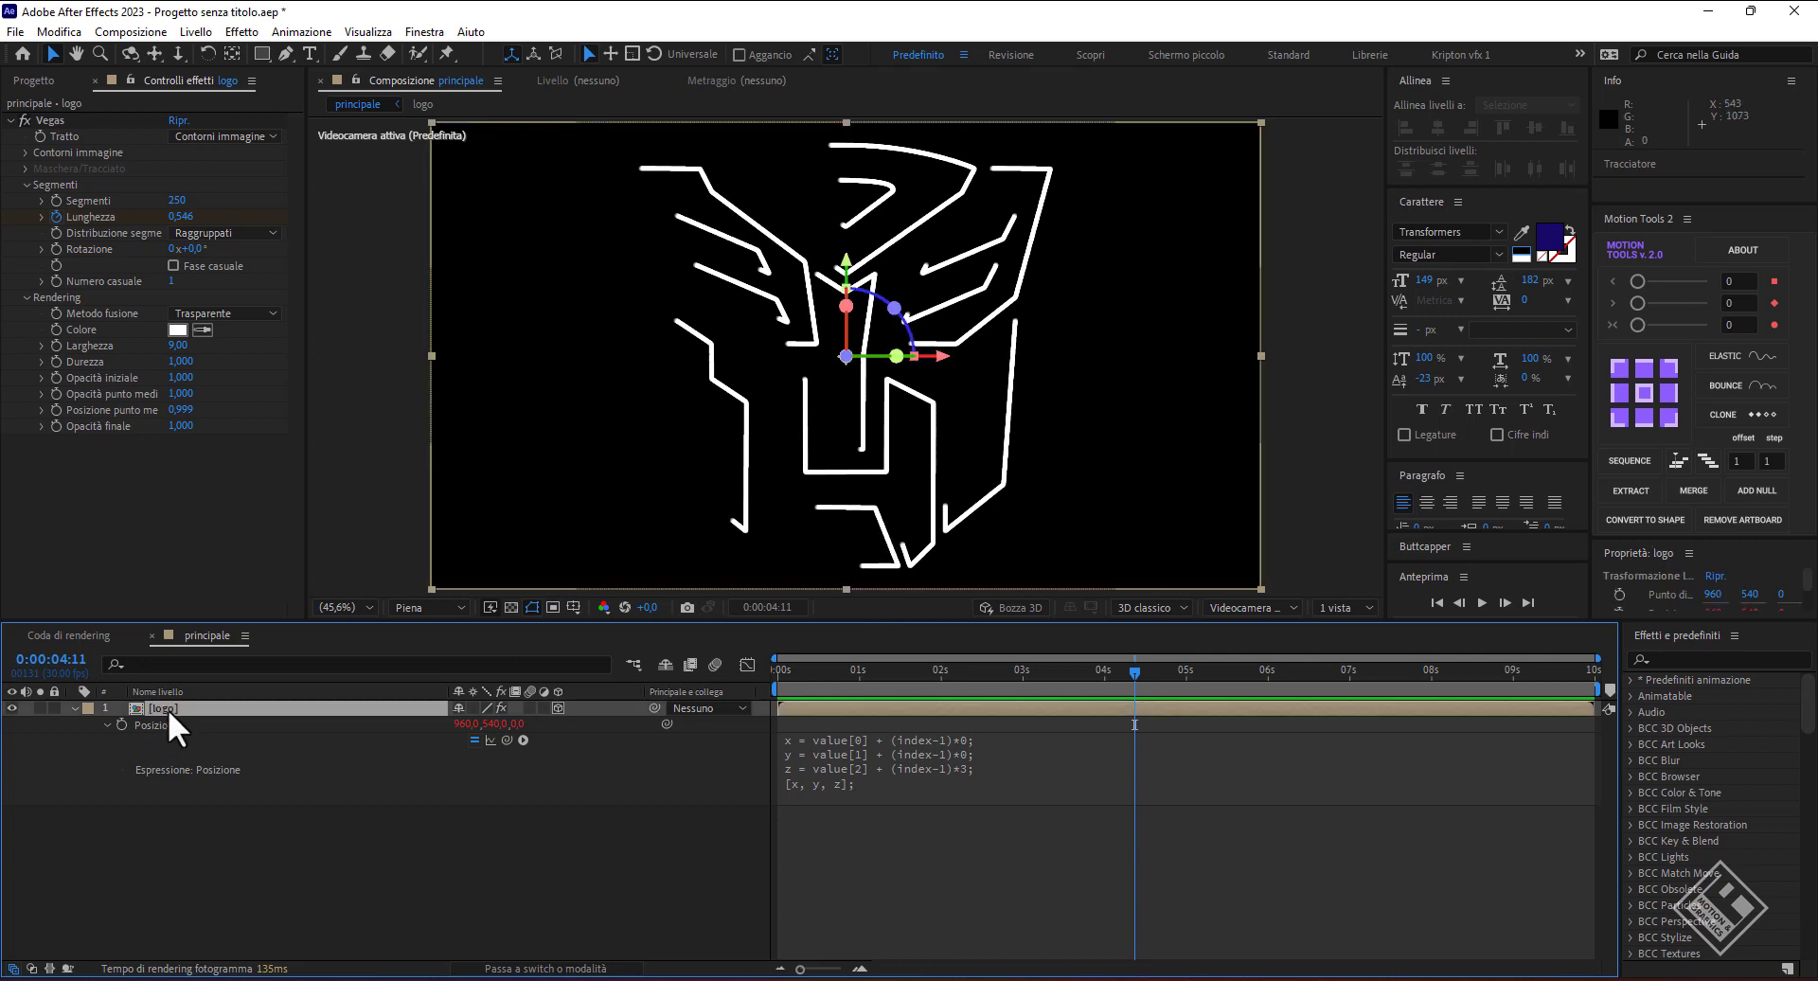
{"action": "key", "text": "ctrl+d"}
{"action": "left_click", "coordinate": [180, 724]}
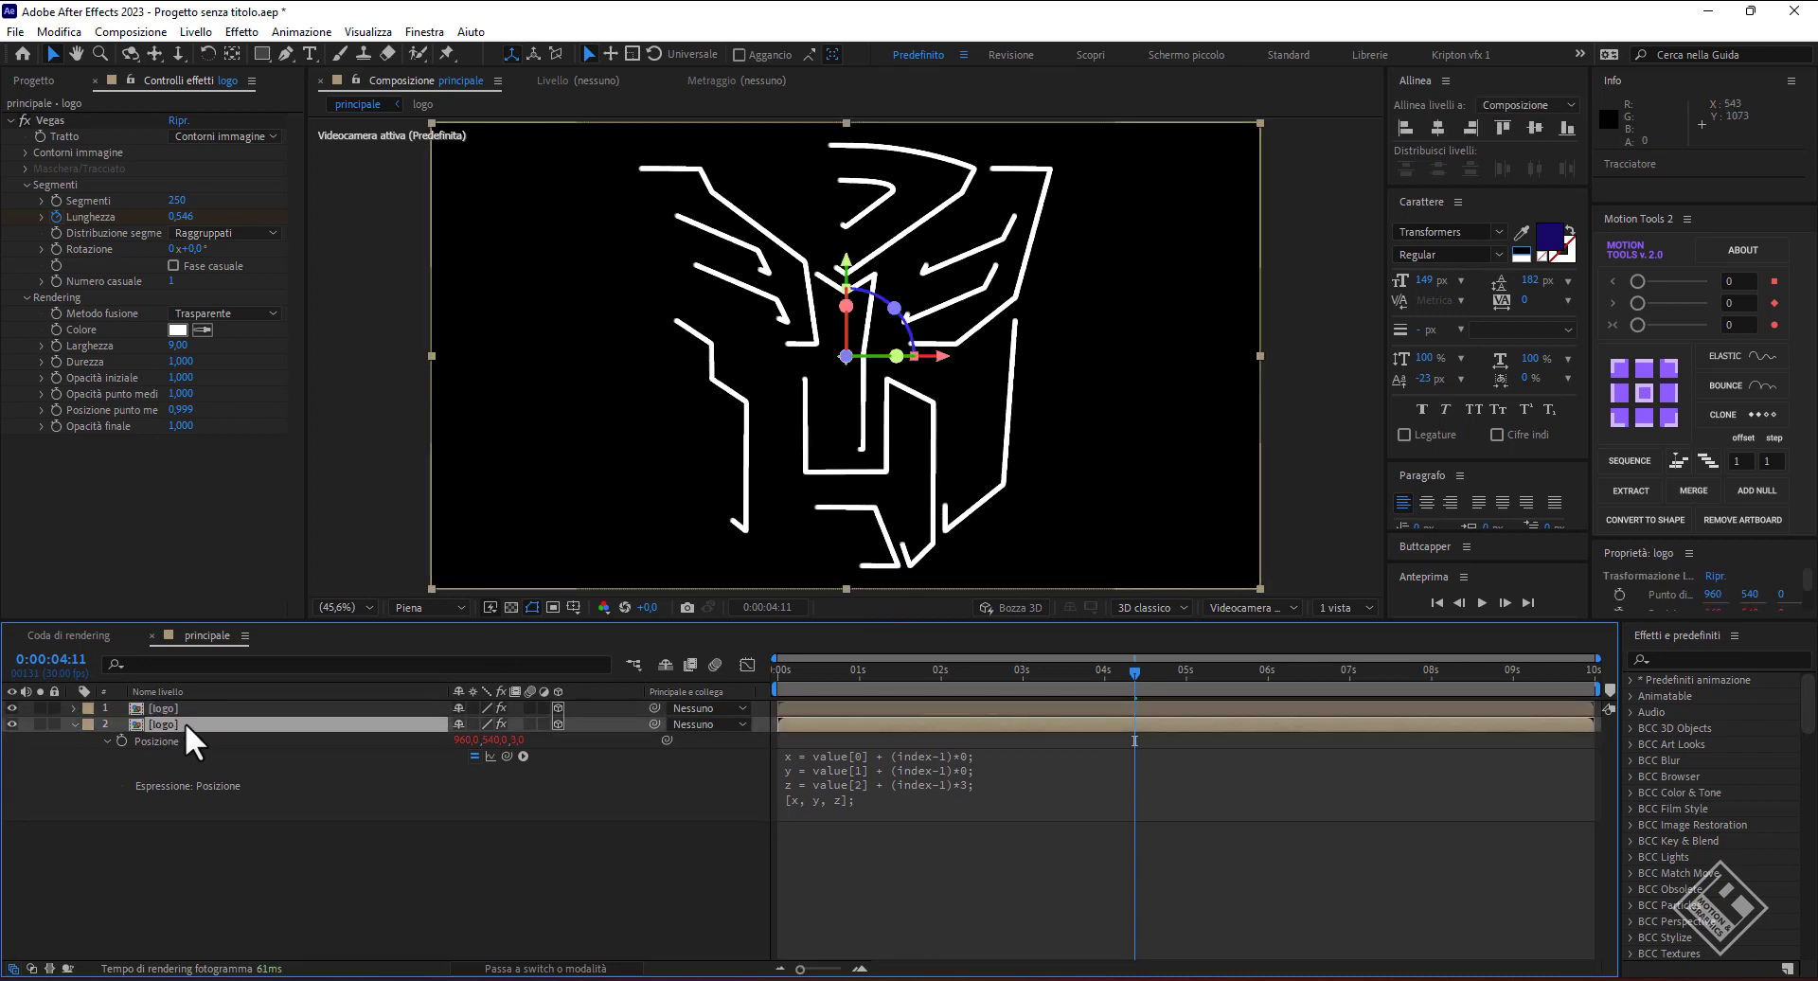
{"action": "left_click", "coordinate": [74, 724]}
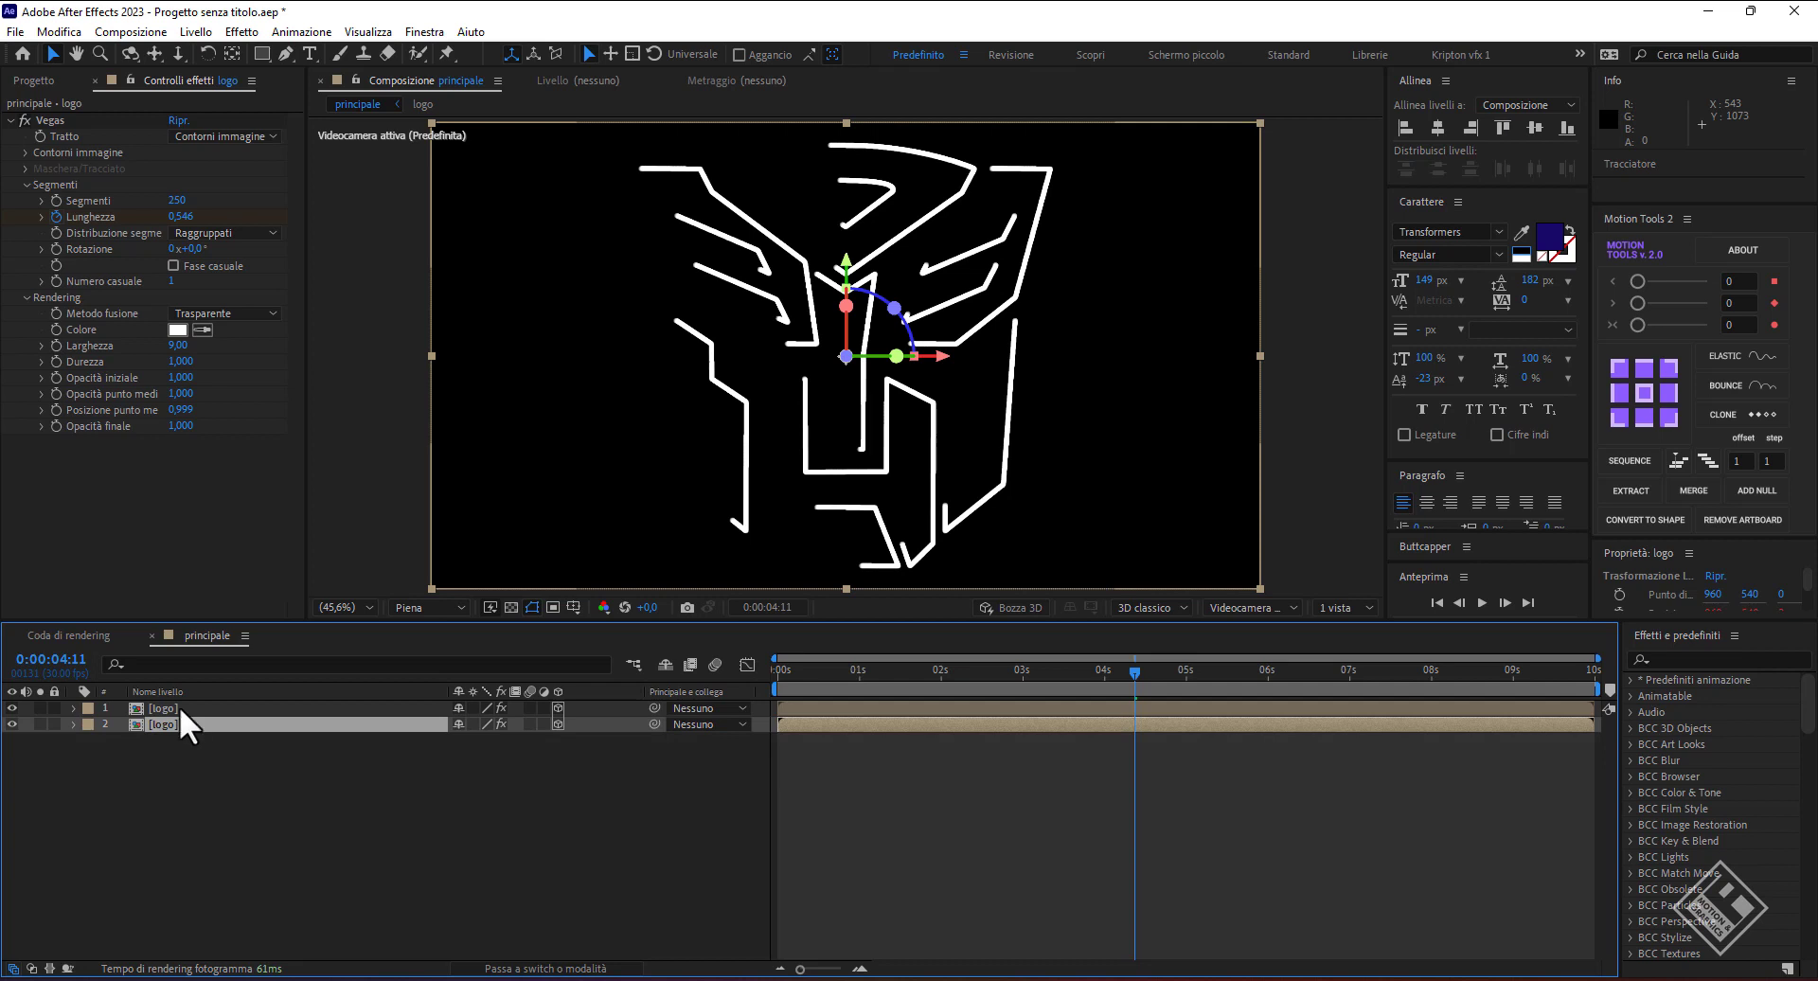
{"action": "key", "text": "ctrl+space"}
{"action": "type", "text": "riem"}
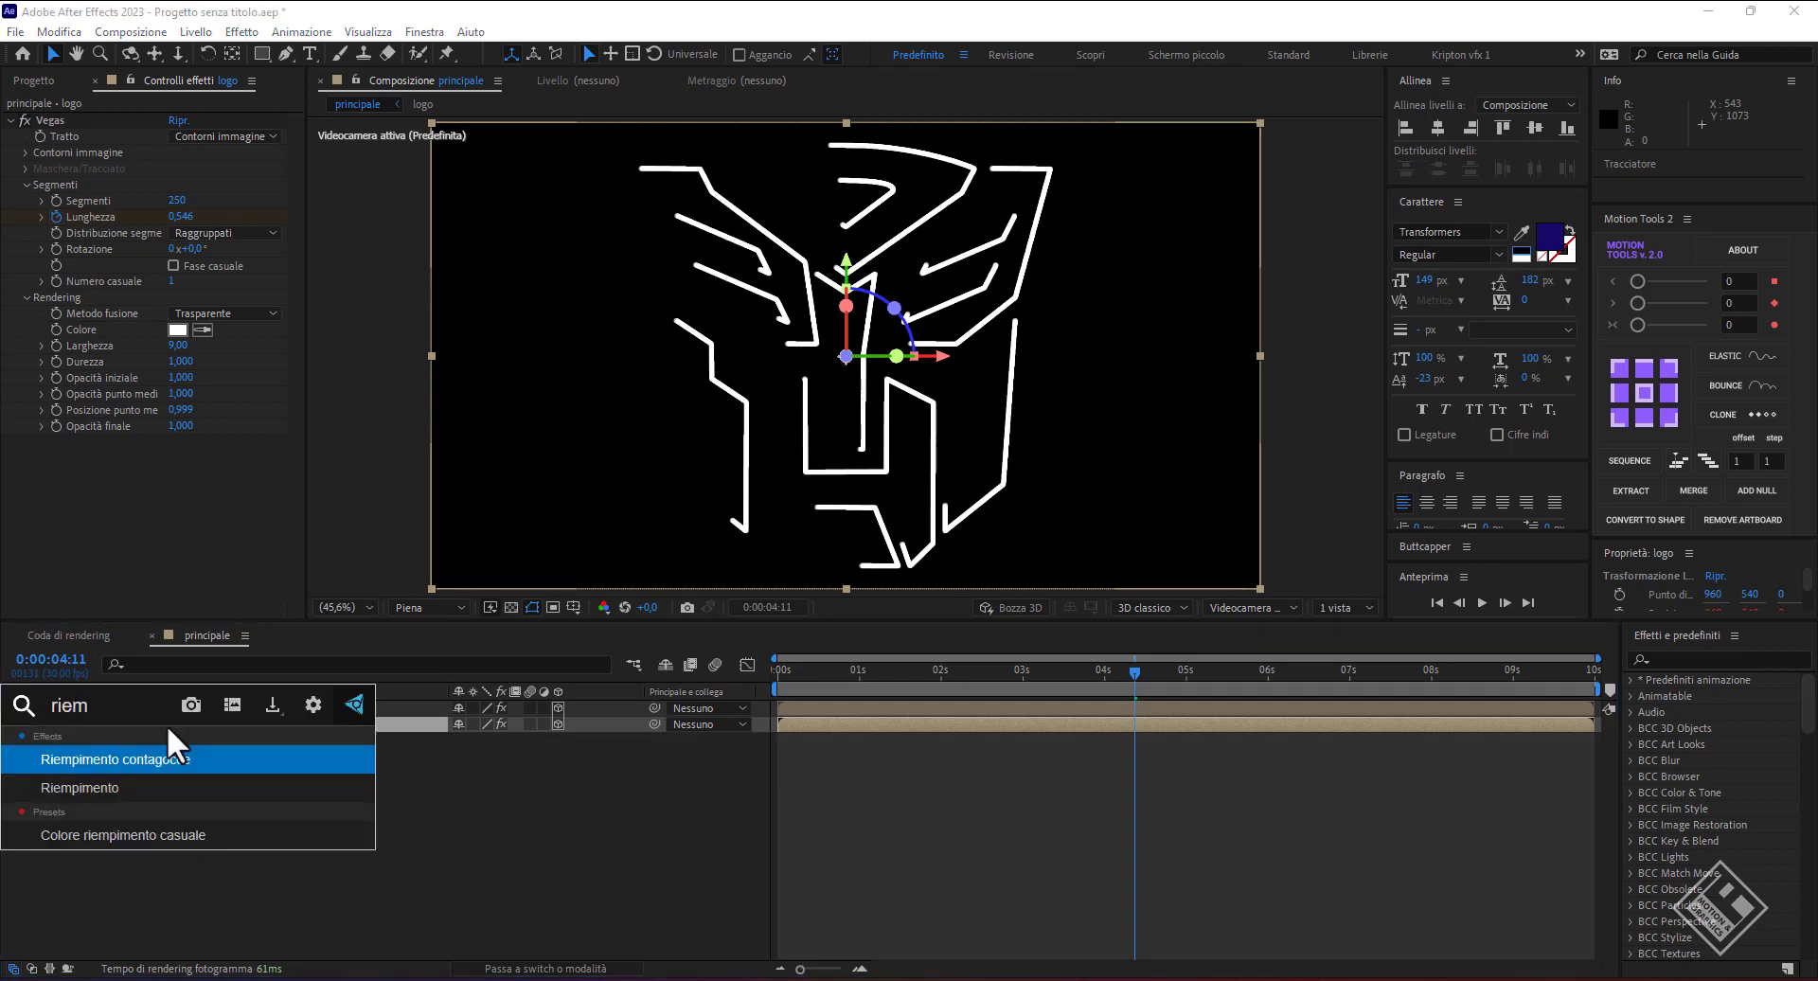
{"action": "key", "text": "Down"}
{"action": "key", "text": "Return"}
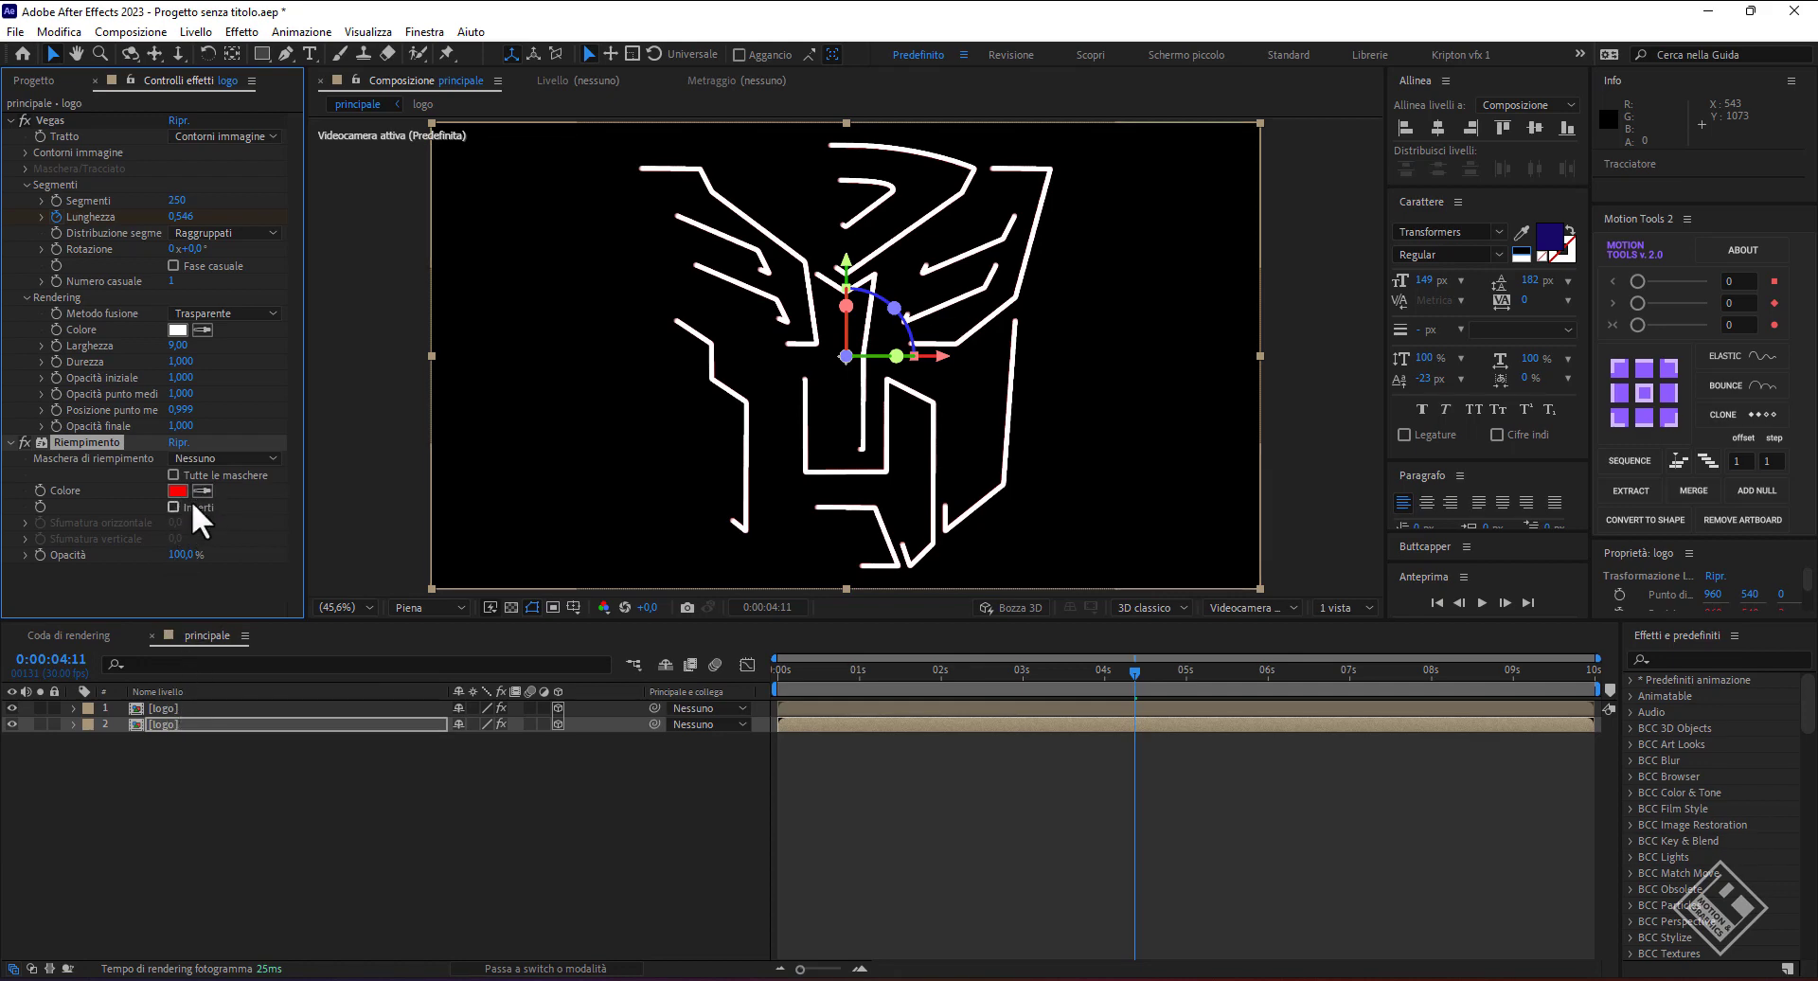
- Add an adjustment layer at the top of the stack with a Controllo colore effect
{"action": "right_click", "coordinate": [376, 857]}
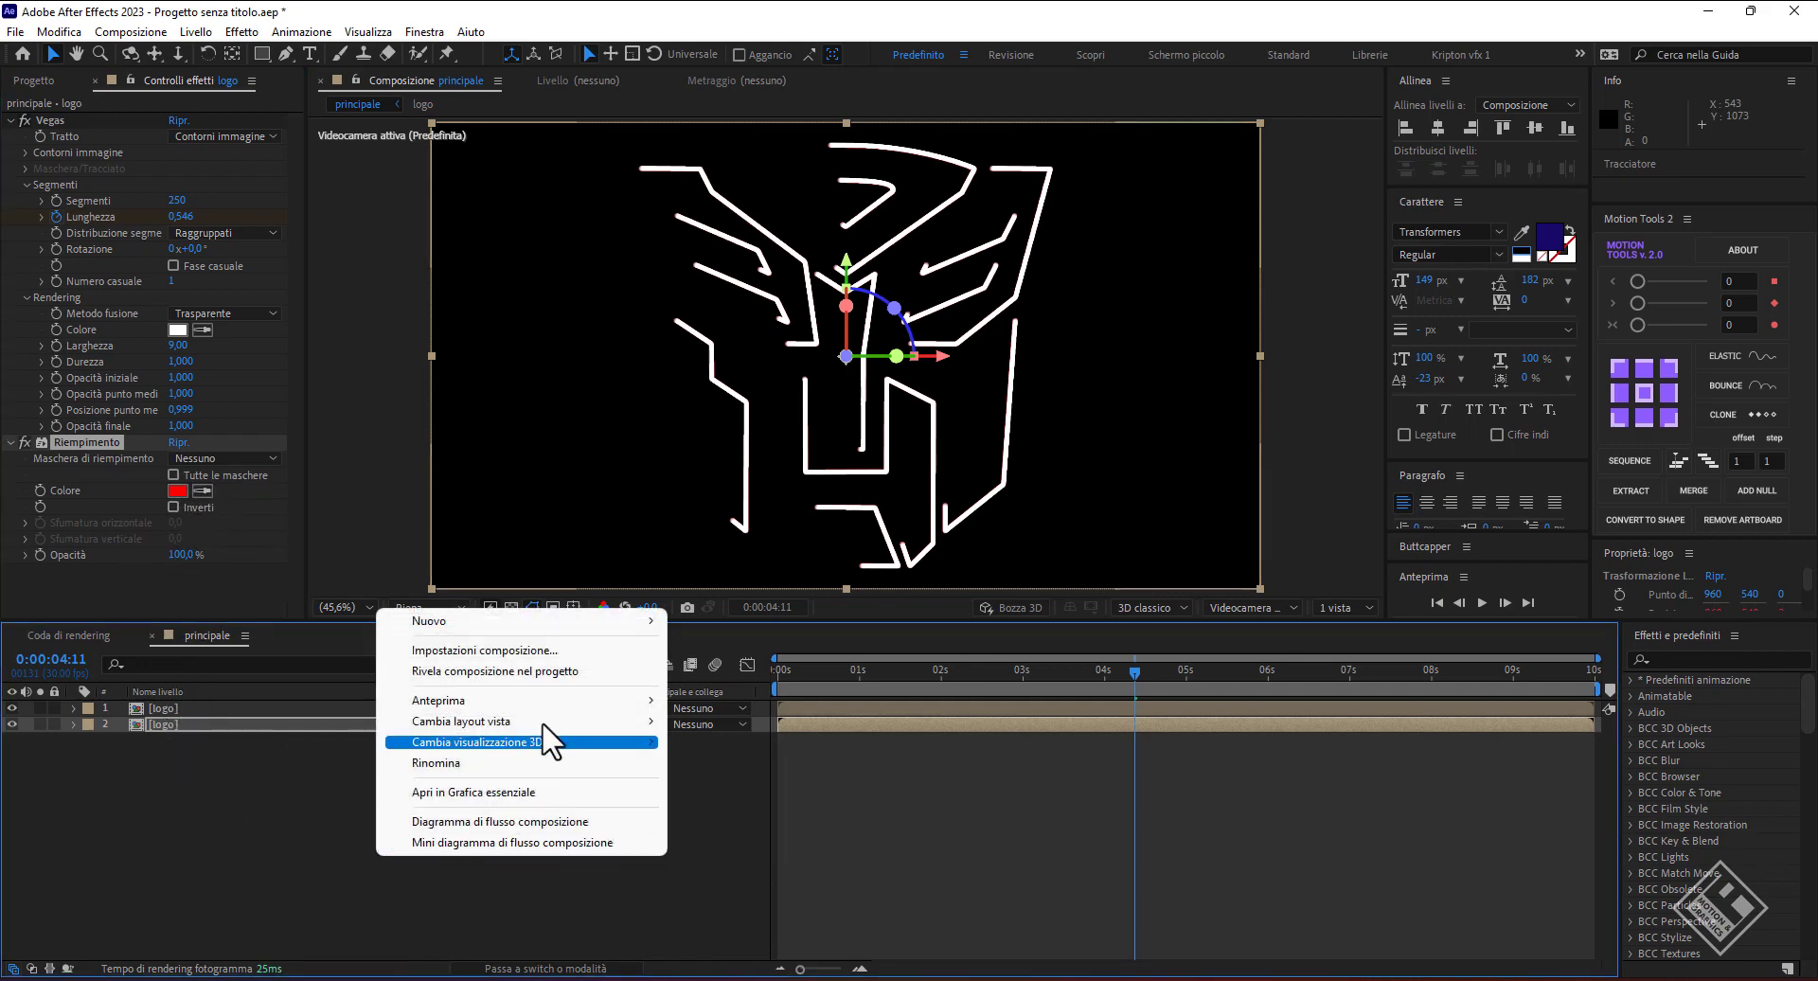
{"action": "mouse_move", "coordinate": [587, 621]}
{"action": "left_click", "coordinate": [772, 775]}
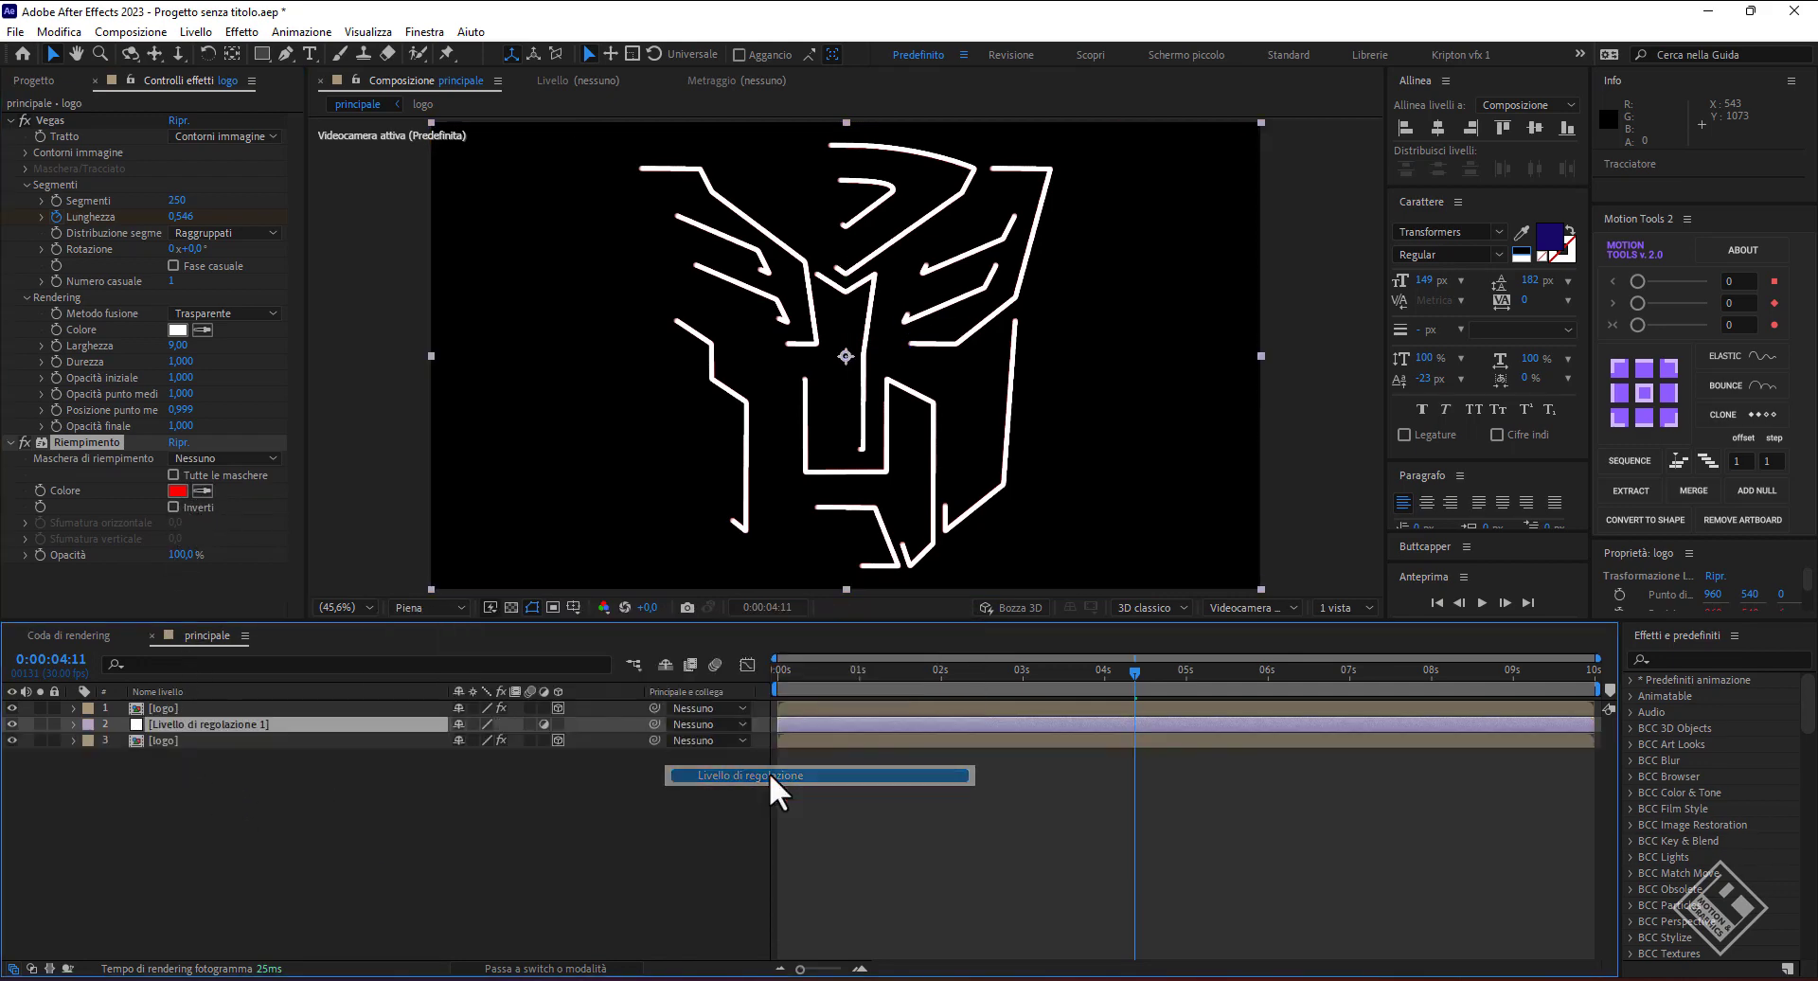
{"action": "left_click_drag", "start_coordinate": [182, 719], "coordinate": [212, 705]}
{"action": "key", "text": "ctrl+space"}
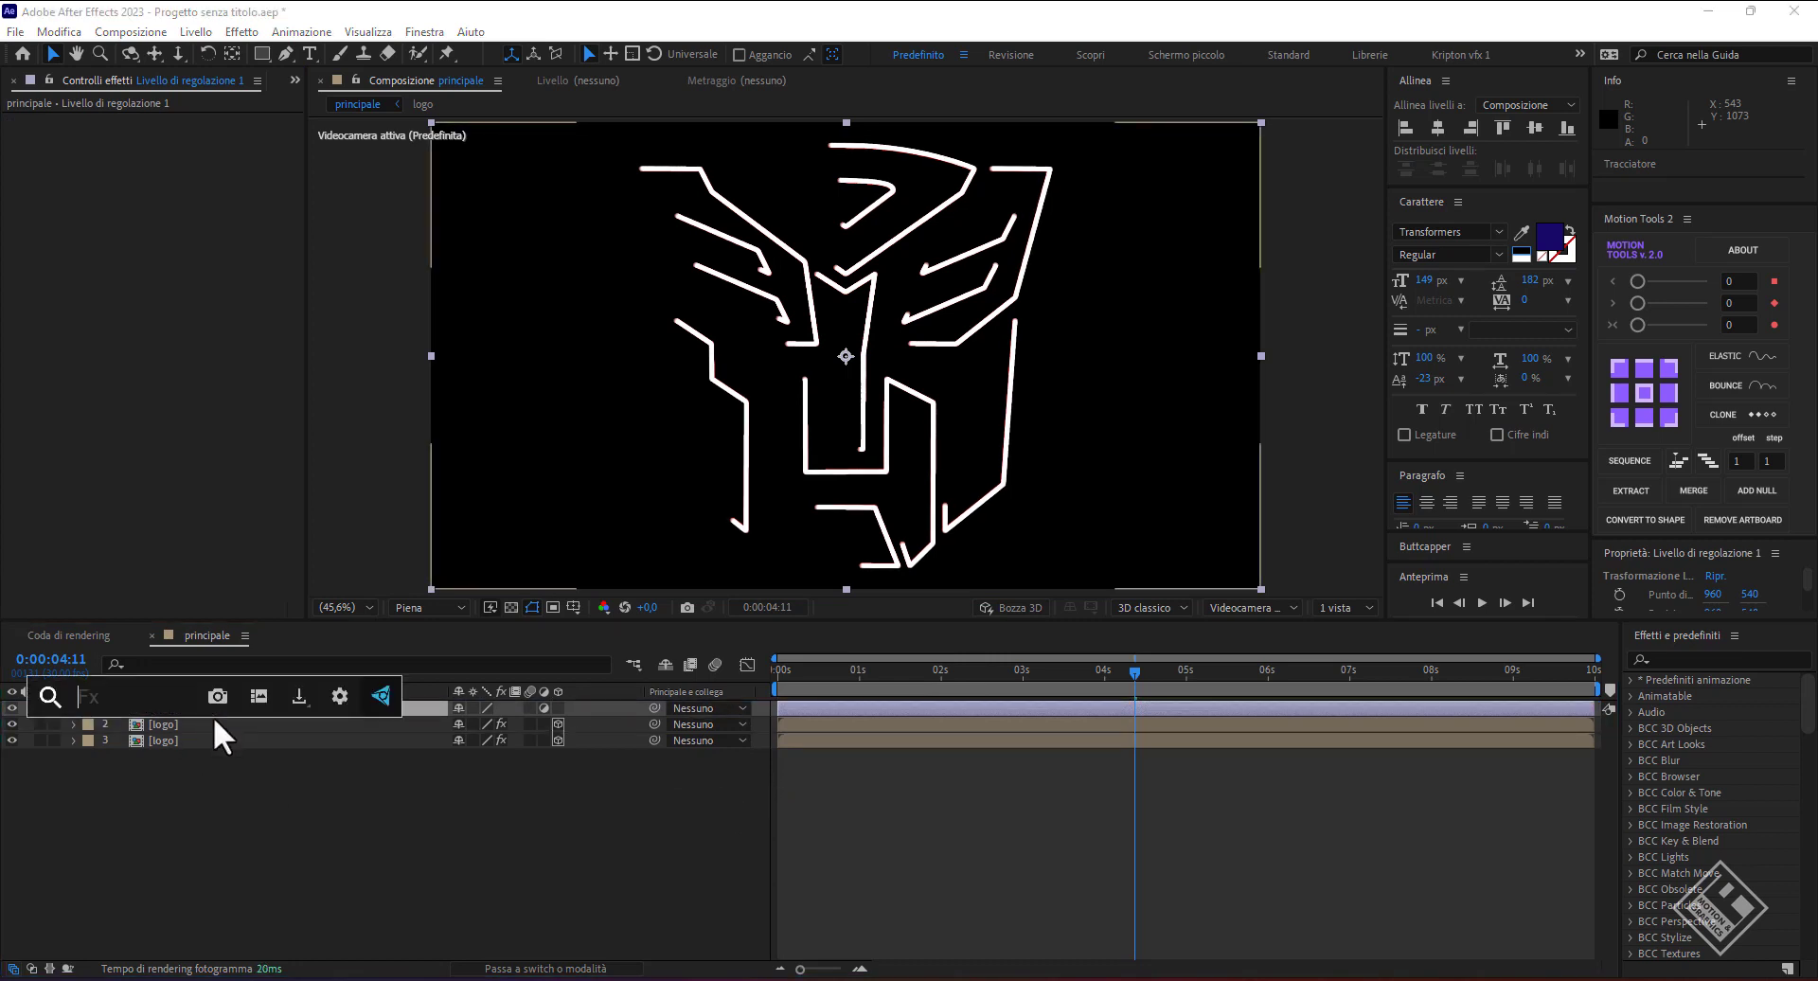
{"action": "type", "text": "controllo c"}
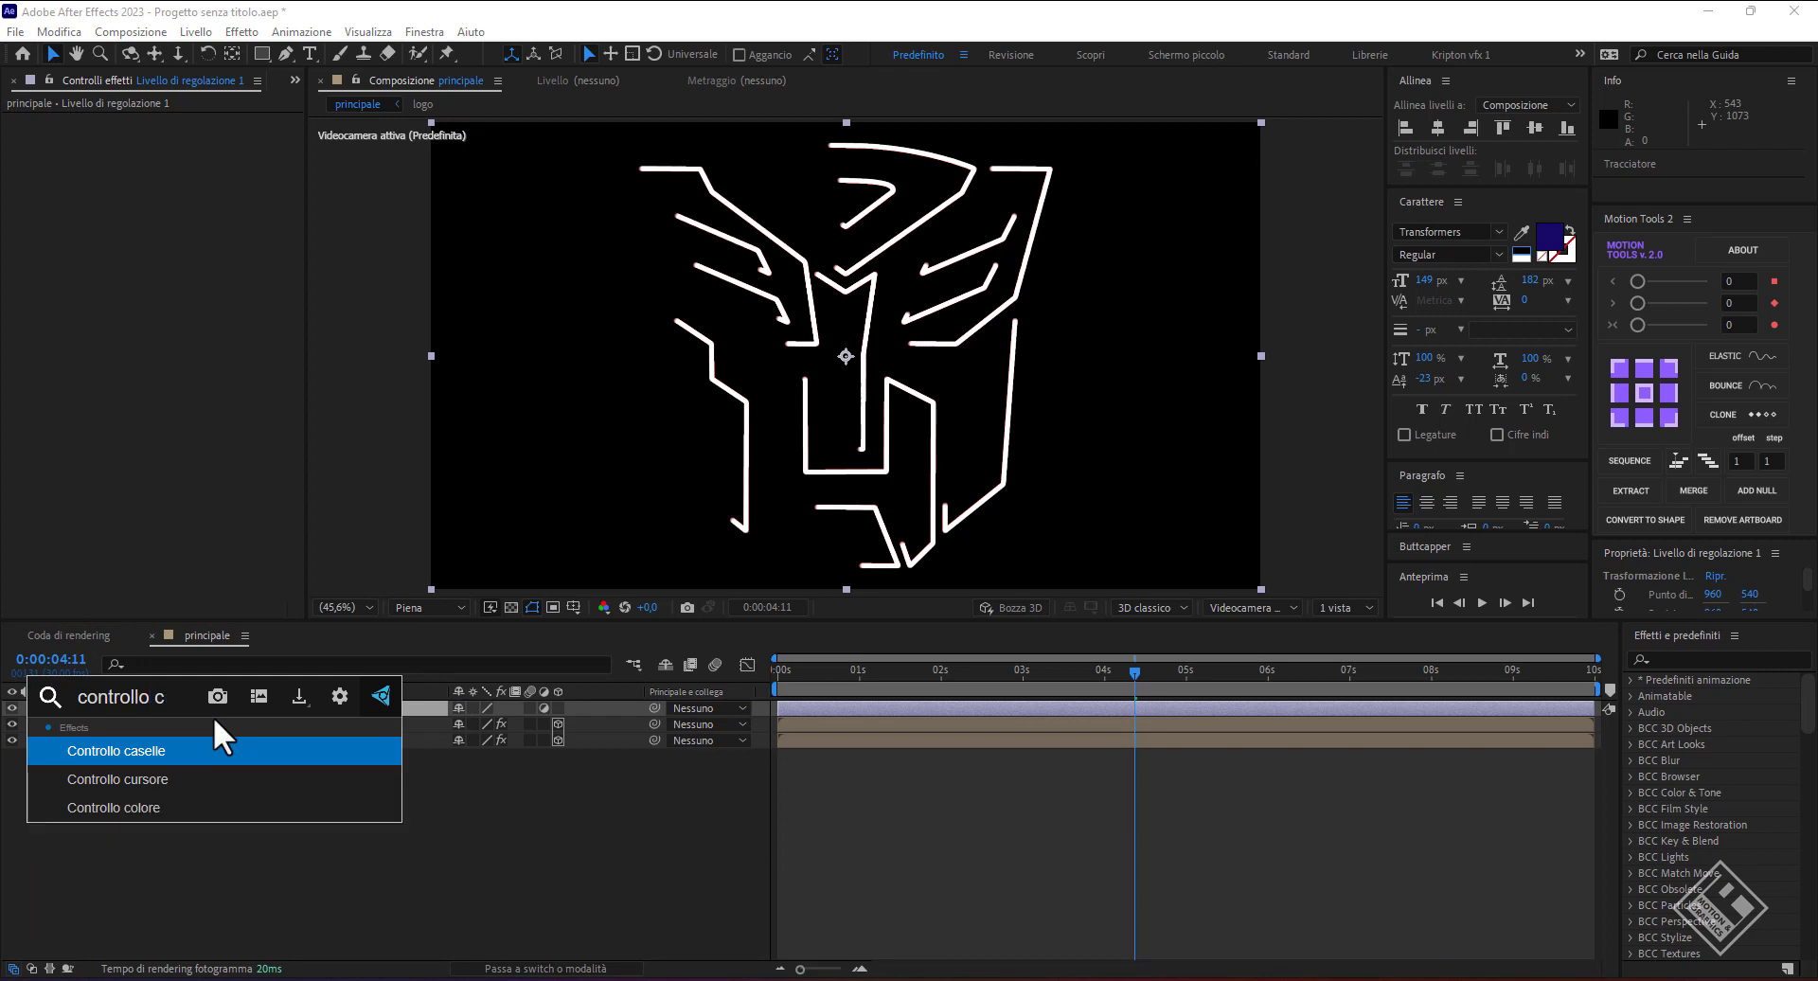
{"action": "key", "text": "Down"}
{"action": "key", "text": "Down"}
{"action": "key", "text": "Return"}
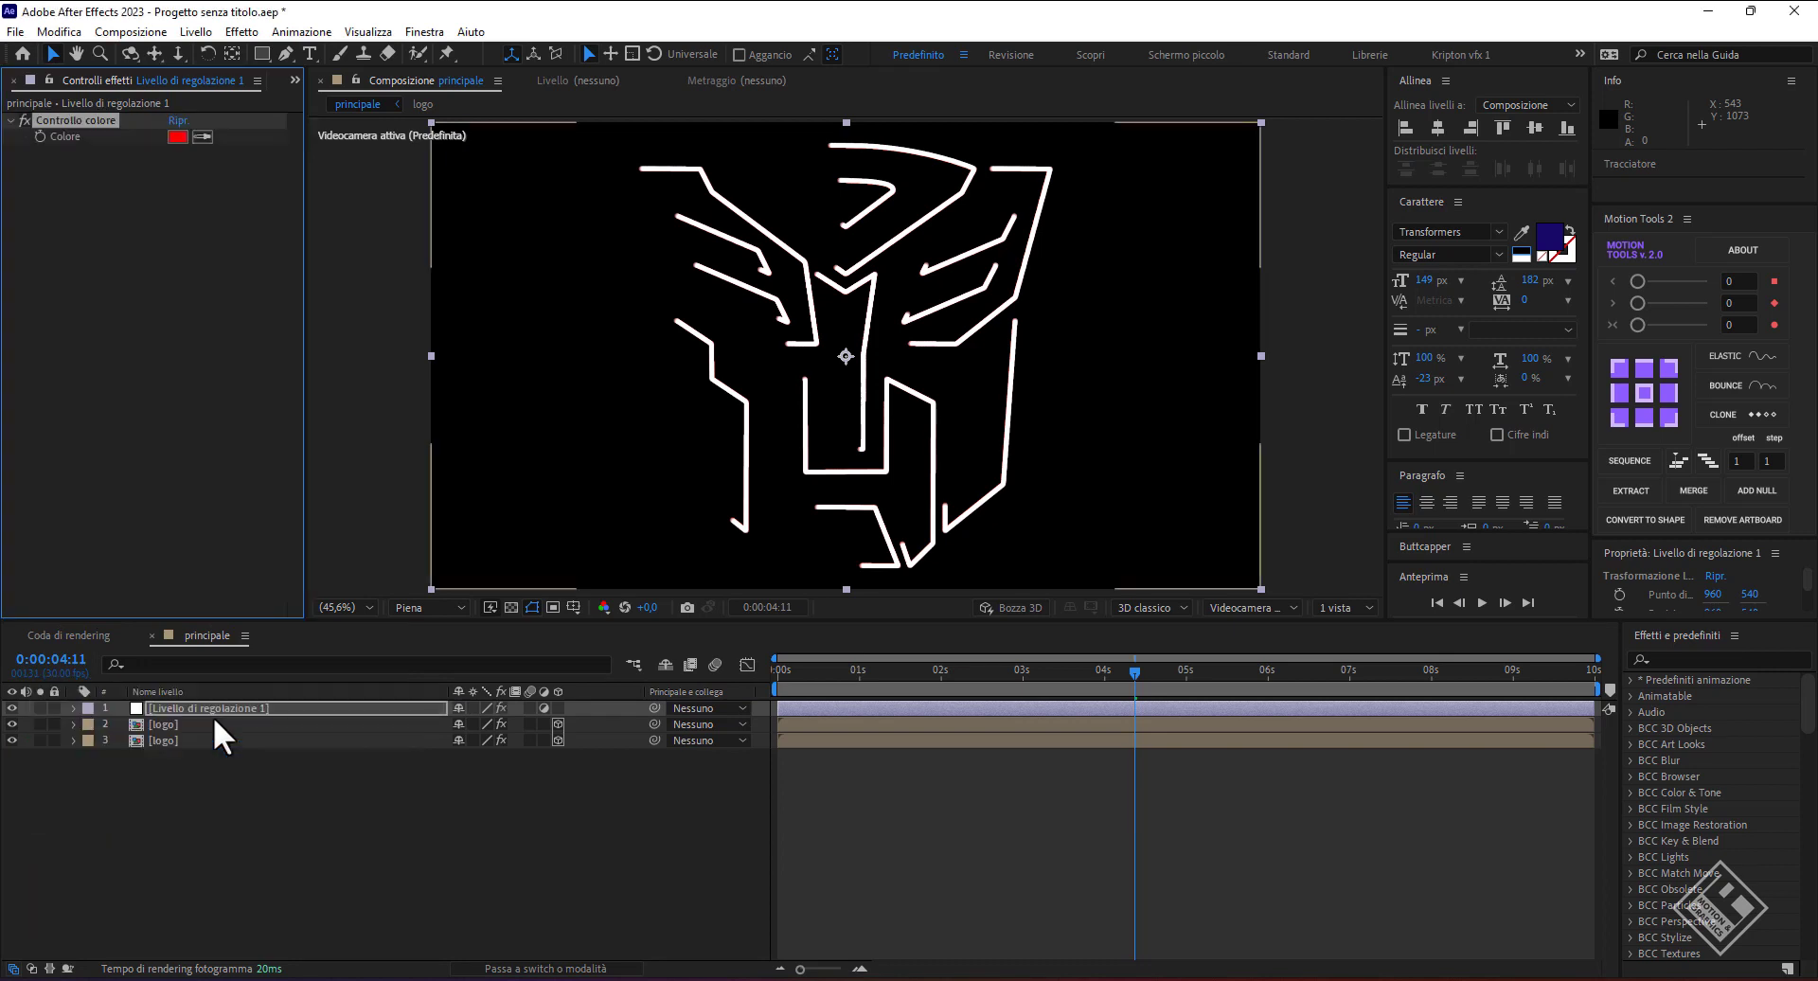
{"action": "left_click", "coordinate": [168, 742]}
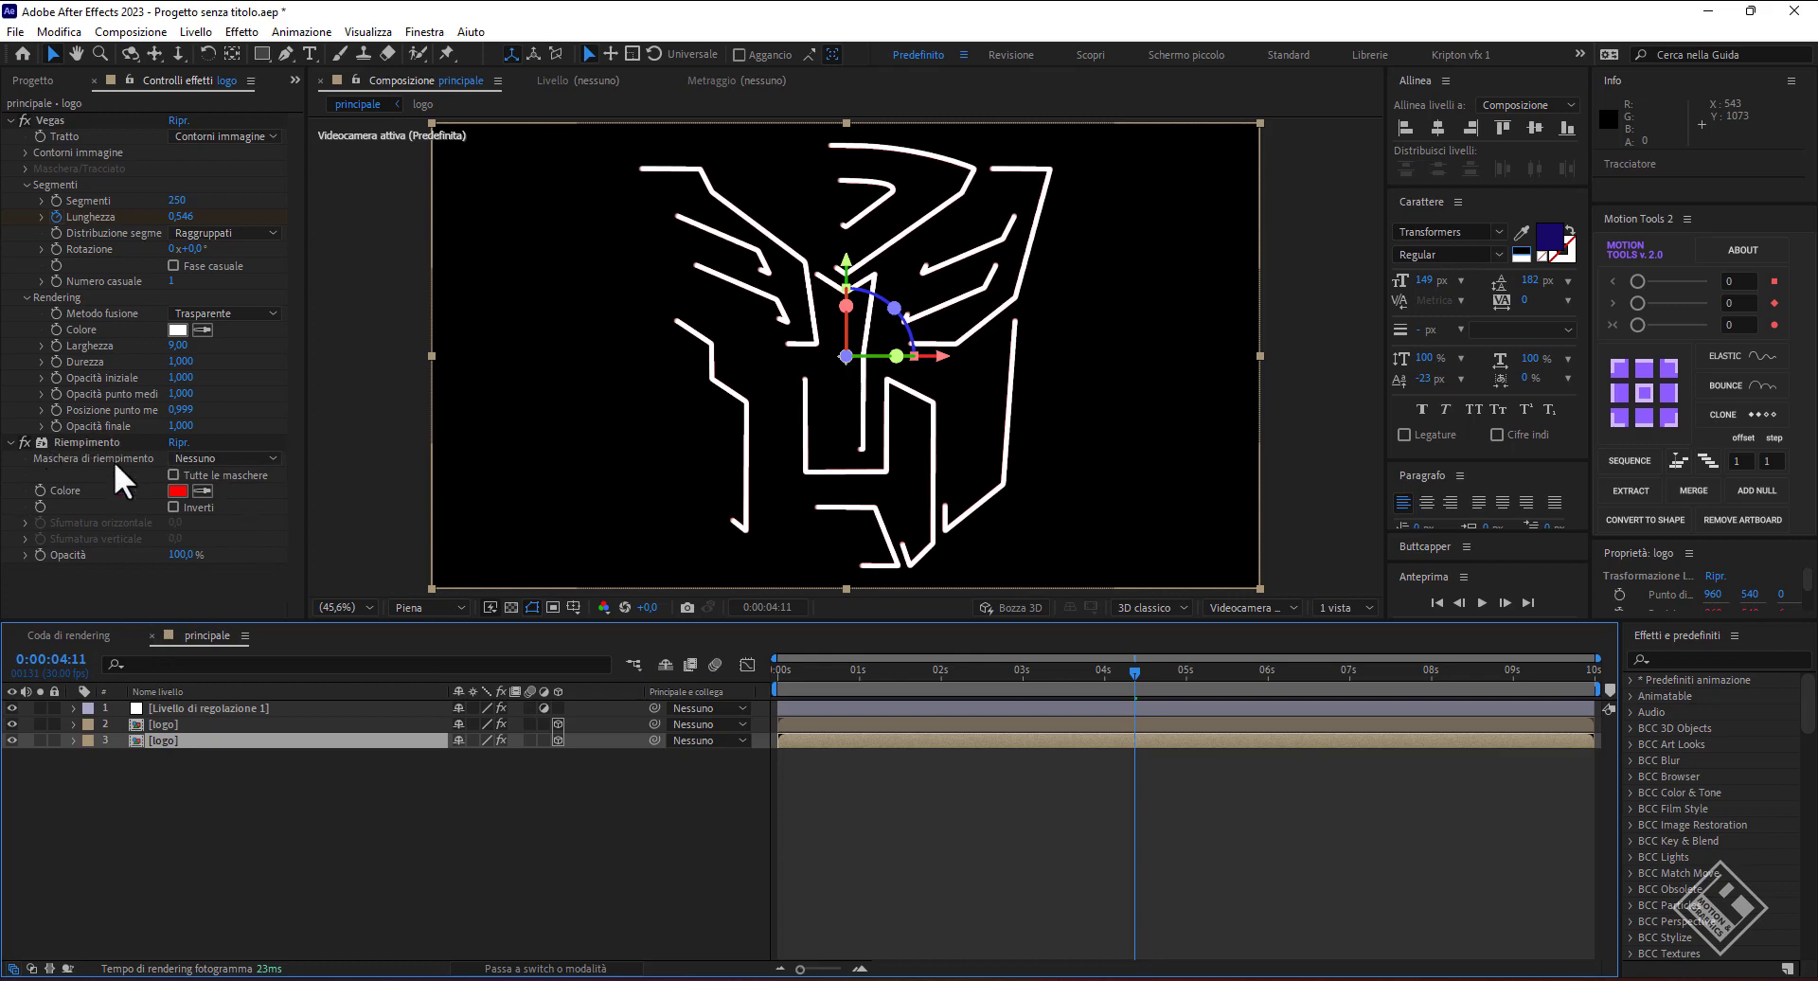
- Link the logo's Riempimento colour by expression to the adjustment layer's Controllo colore
{"action": "left_click", "coordinate": [36, 486], "text": "alt"}
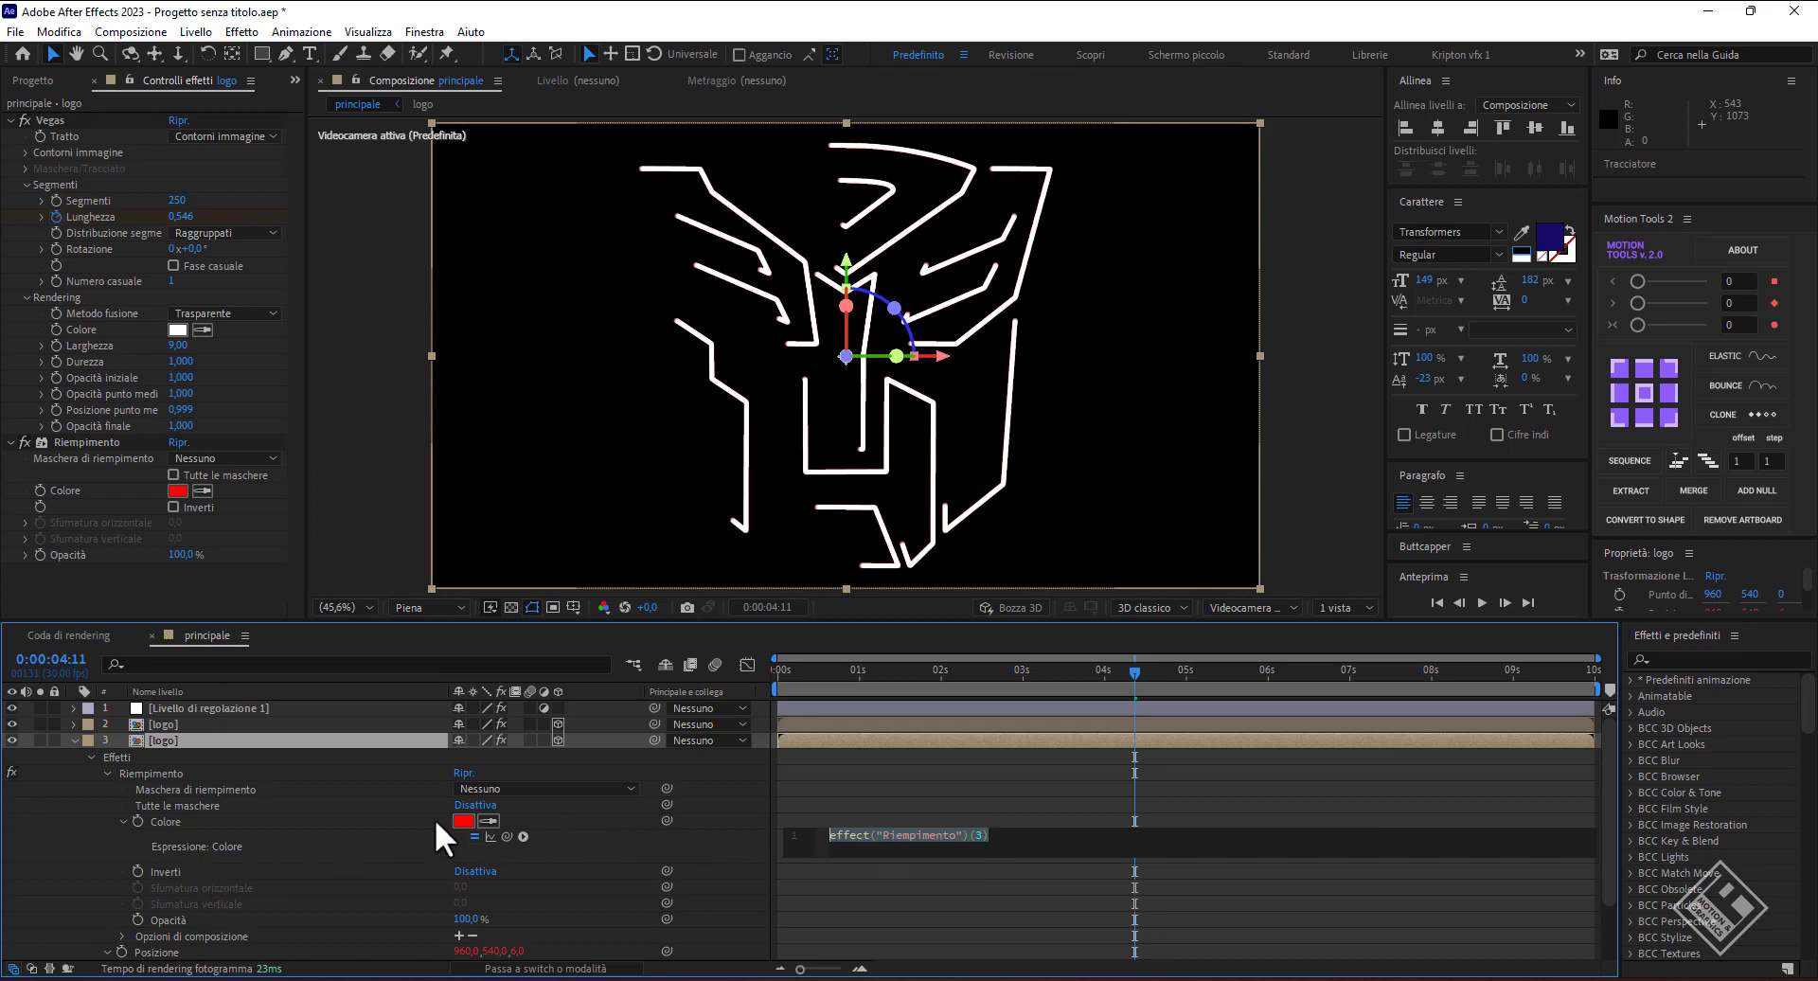
{"action": "left_click", "coordinate": [179, 704]}
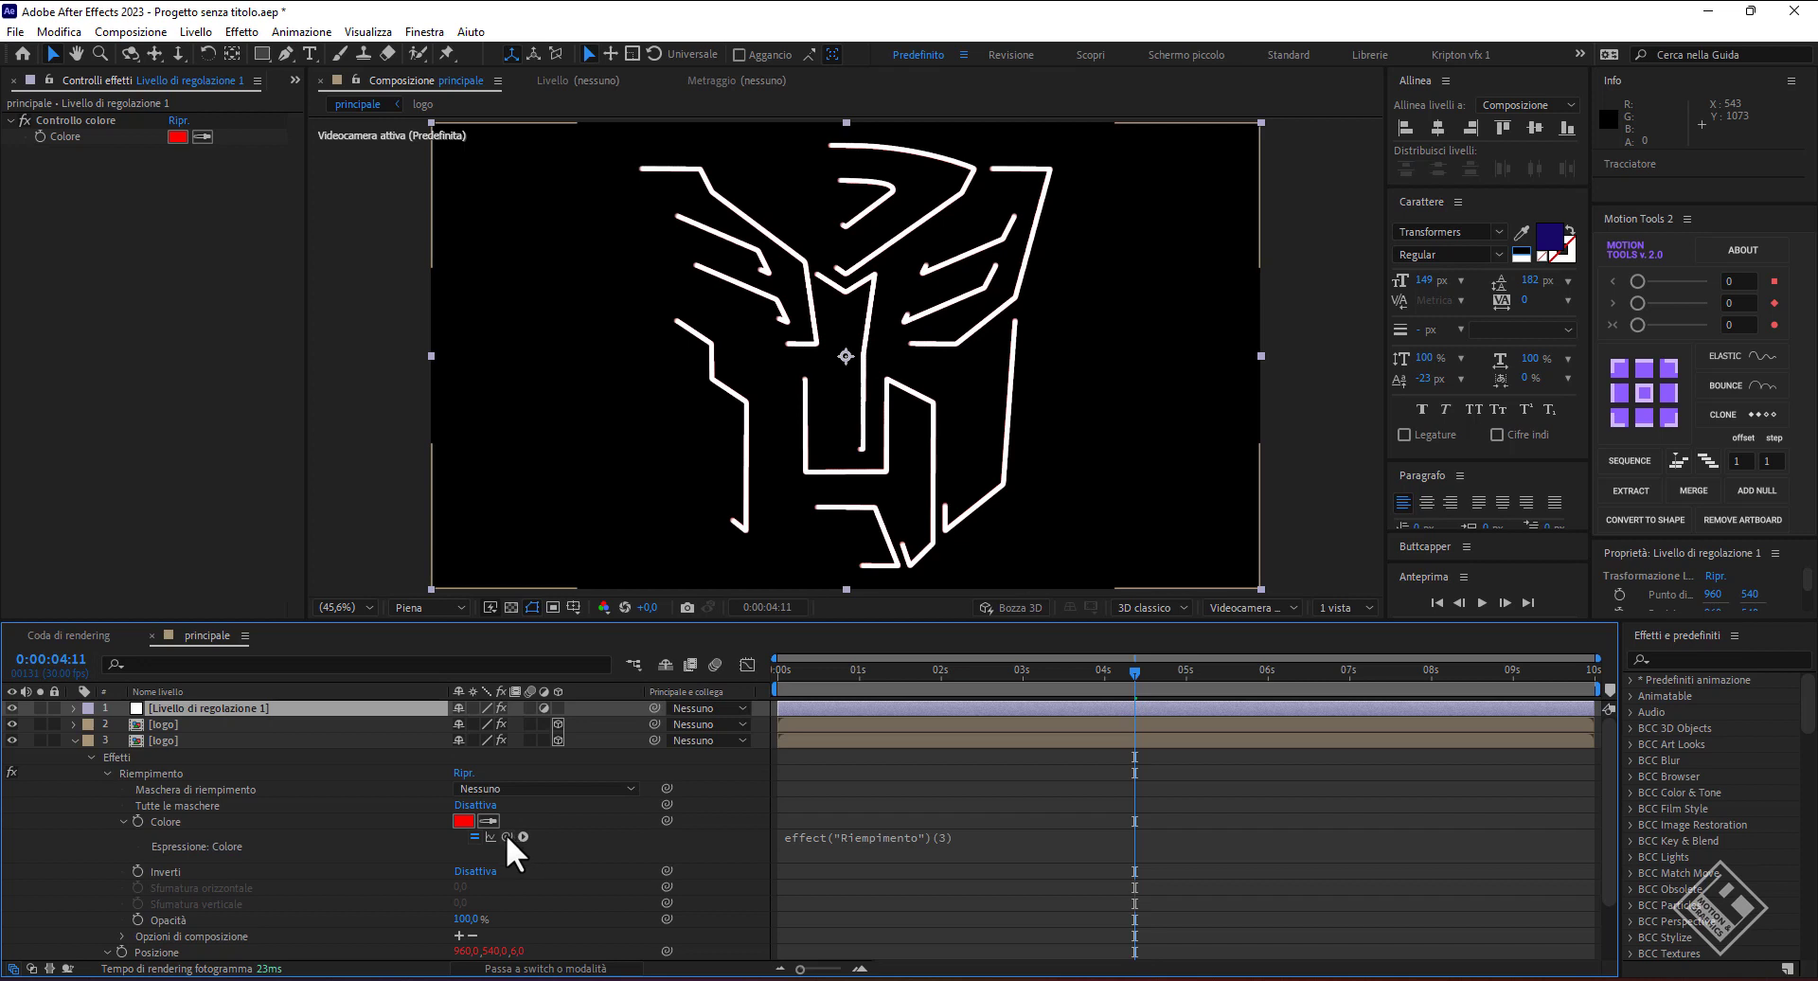
{"action": "left_click_drag", "start_coordinate": [506, 834], "coordinate": [55, 130]}
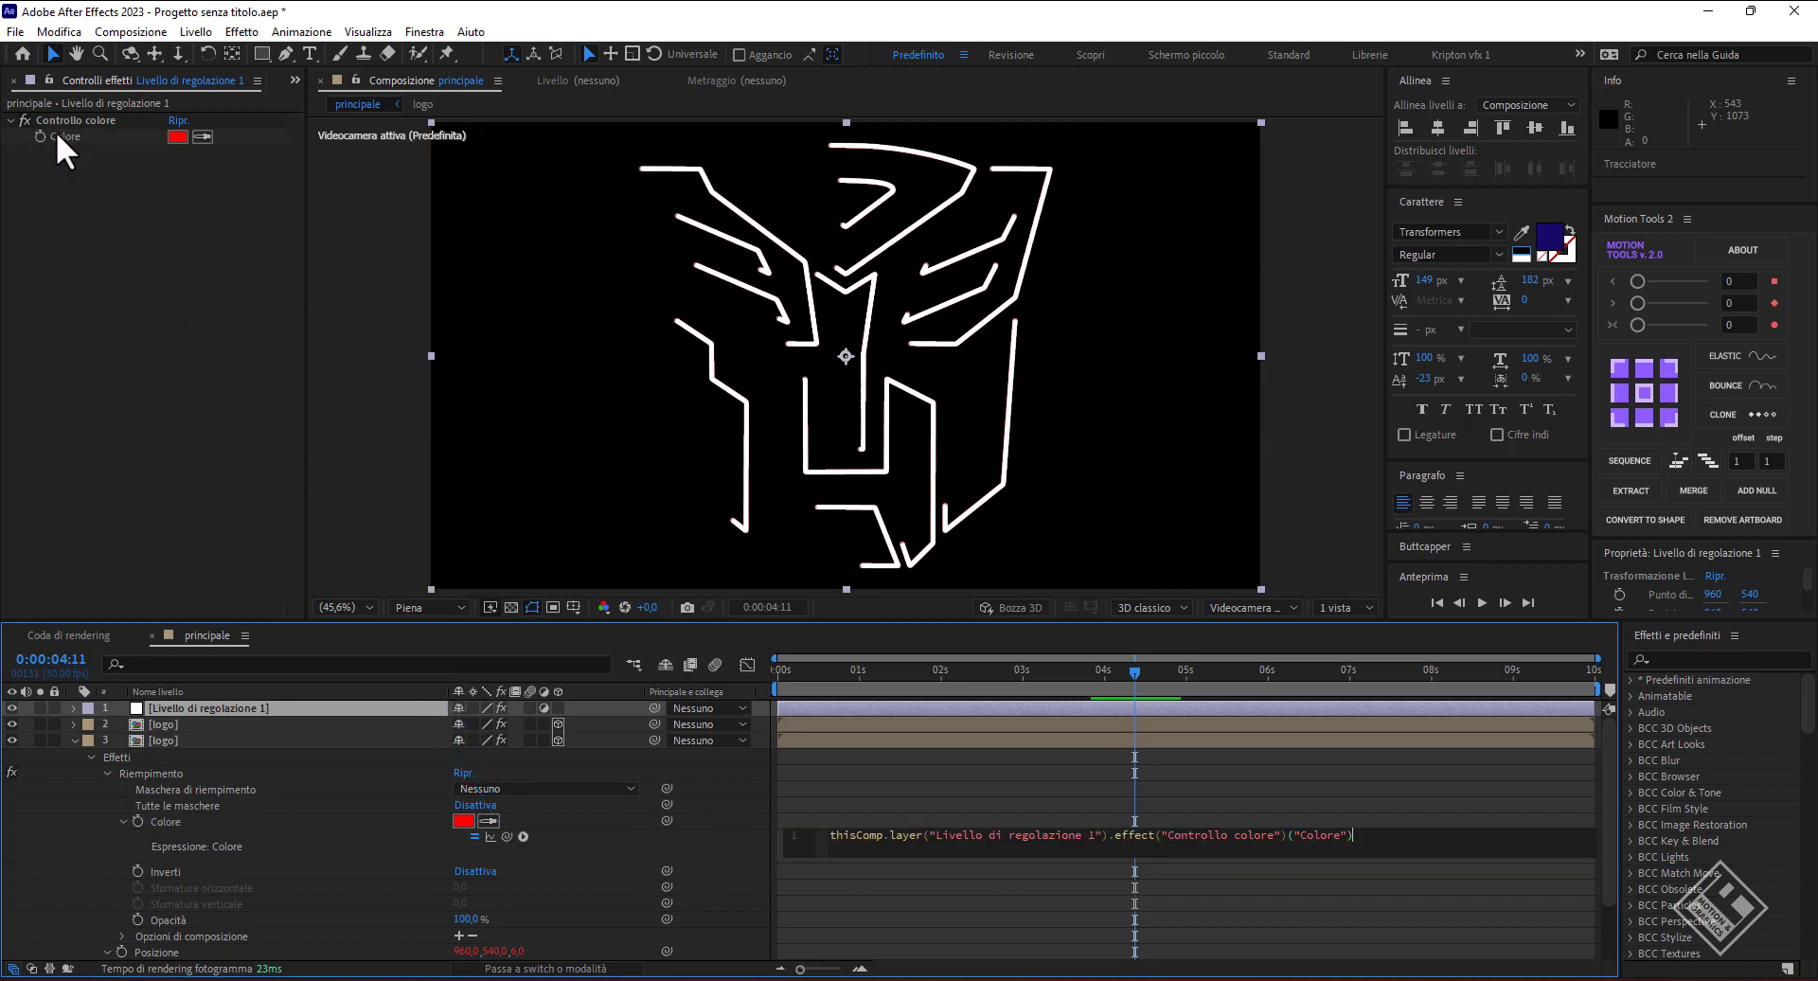
{"action": "left_click", "coordinate": [714, 844]}
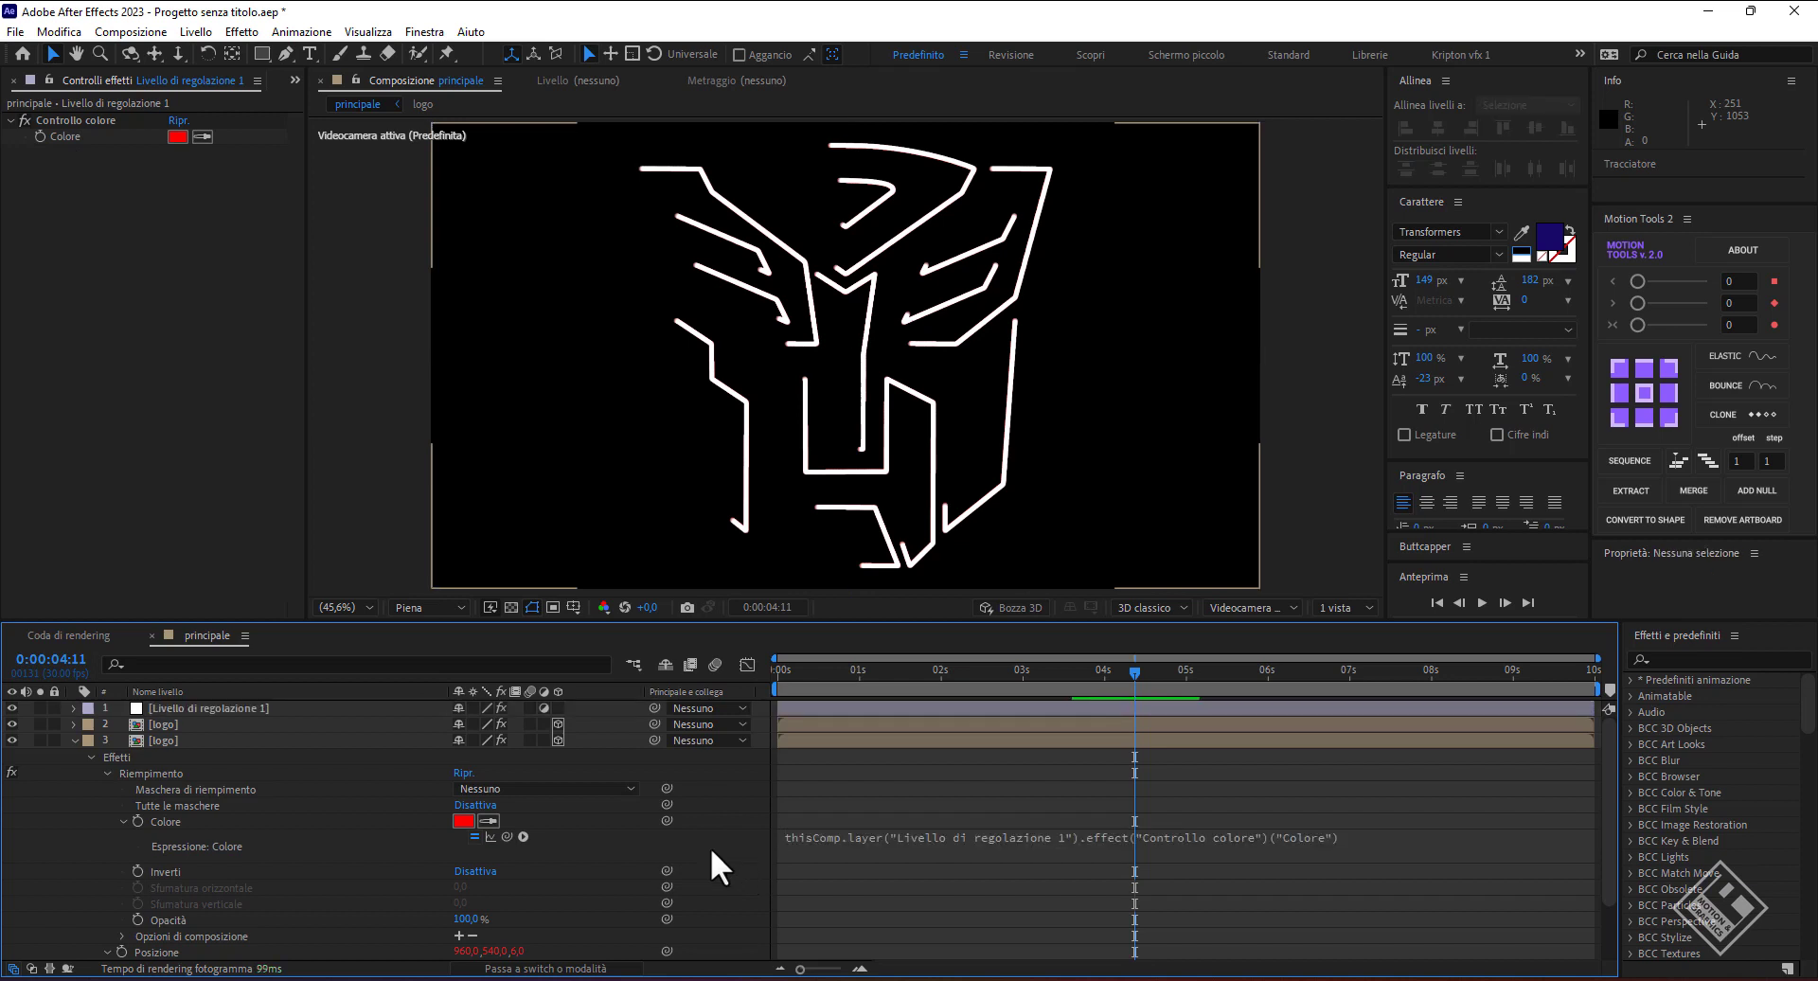
- Set the adjustment layer's control colour to light grey EEEEEE
{"action": "left_click", "coordinate": [177, 136]}
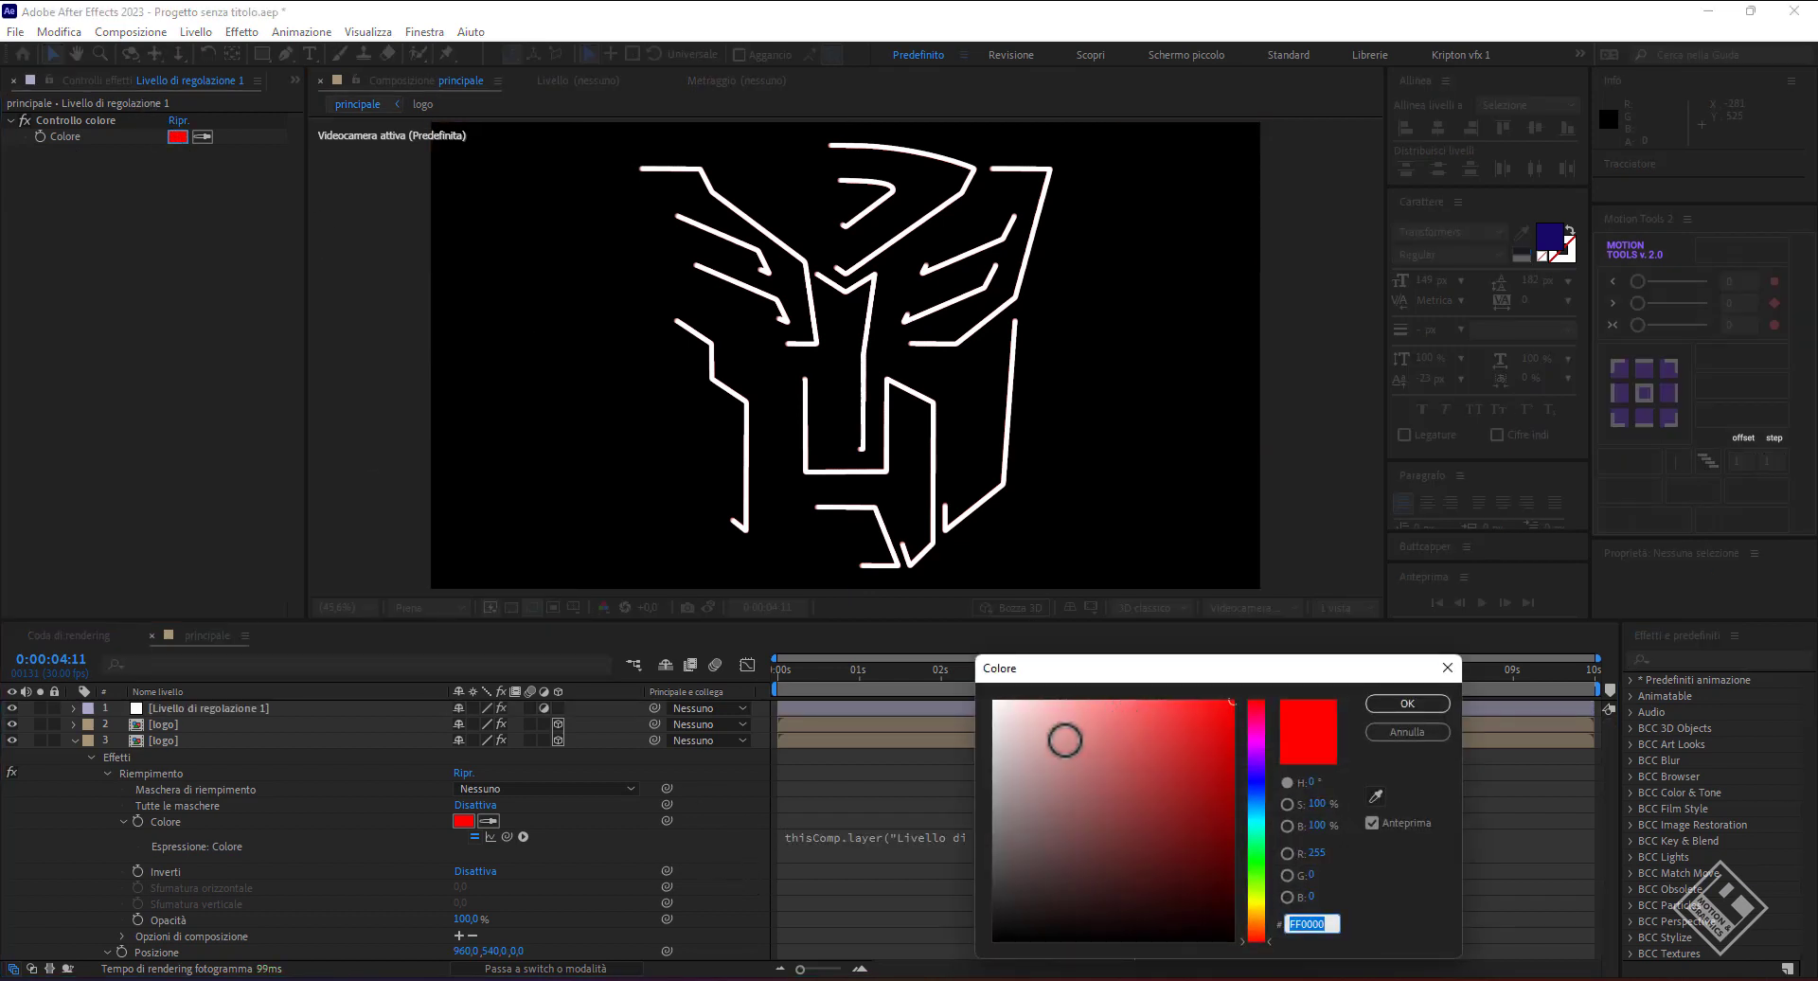
{"action": "left_click", "coordinate": [986, 716]}
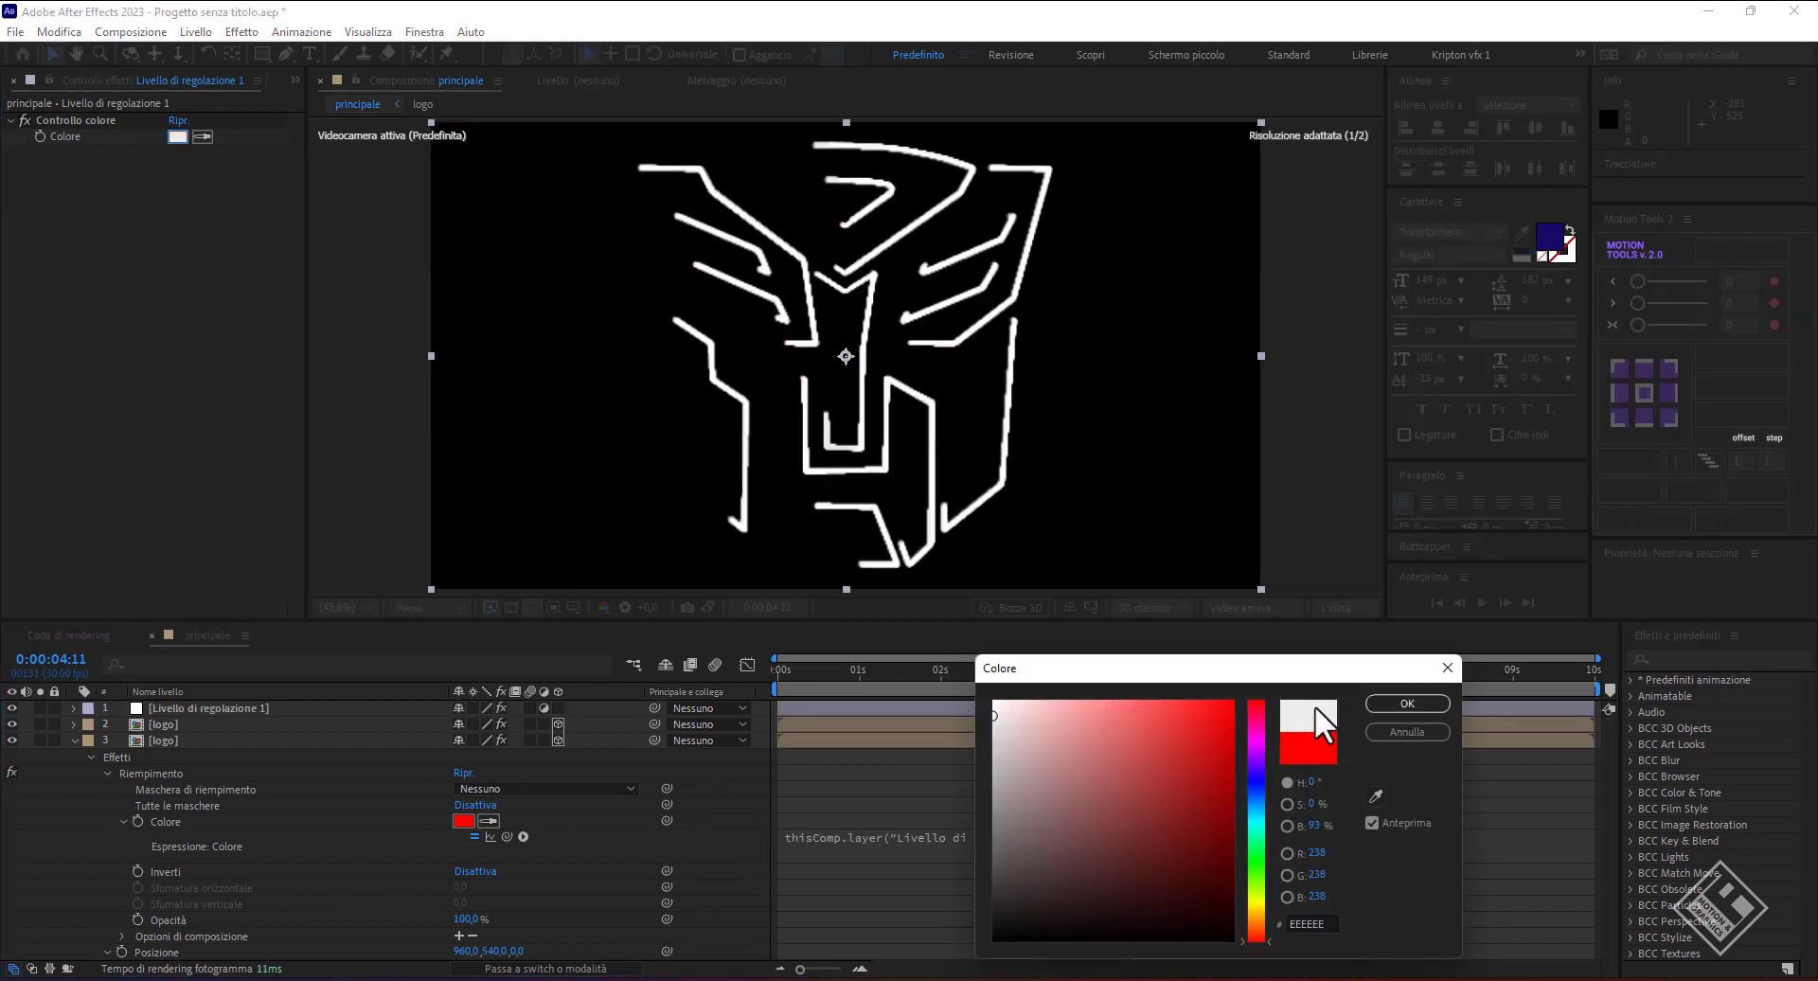
{"action": "left_click", "coordinate": [1408, 704]}
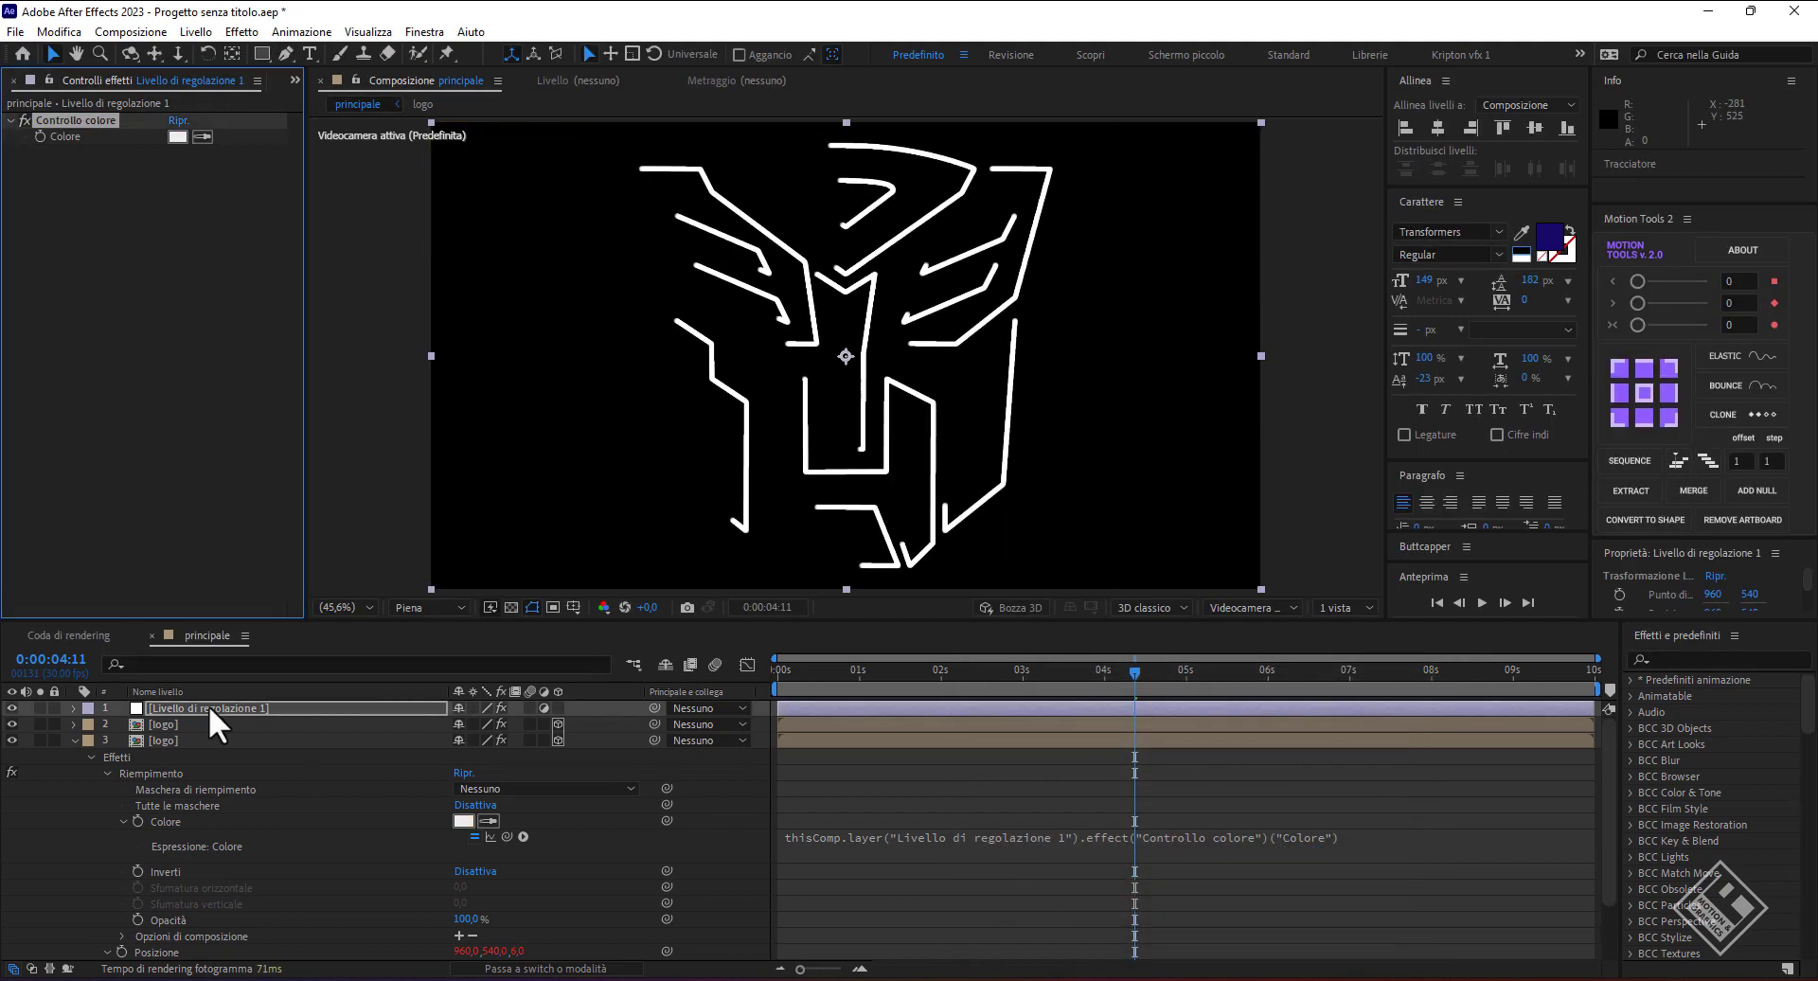
{"action": "left_click", "coordinate": [73, 739]}
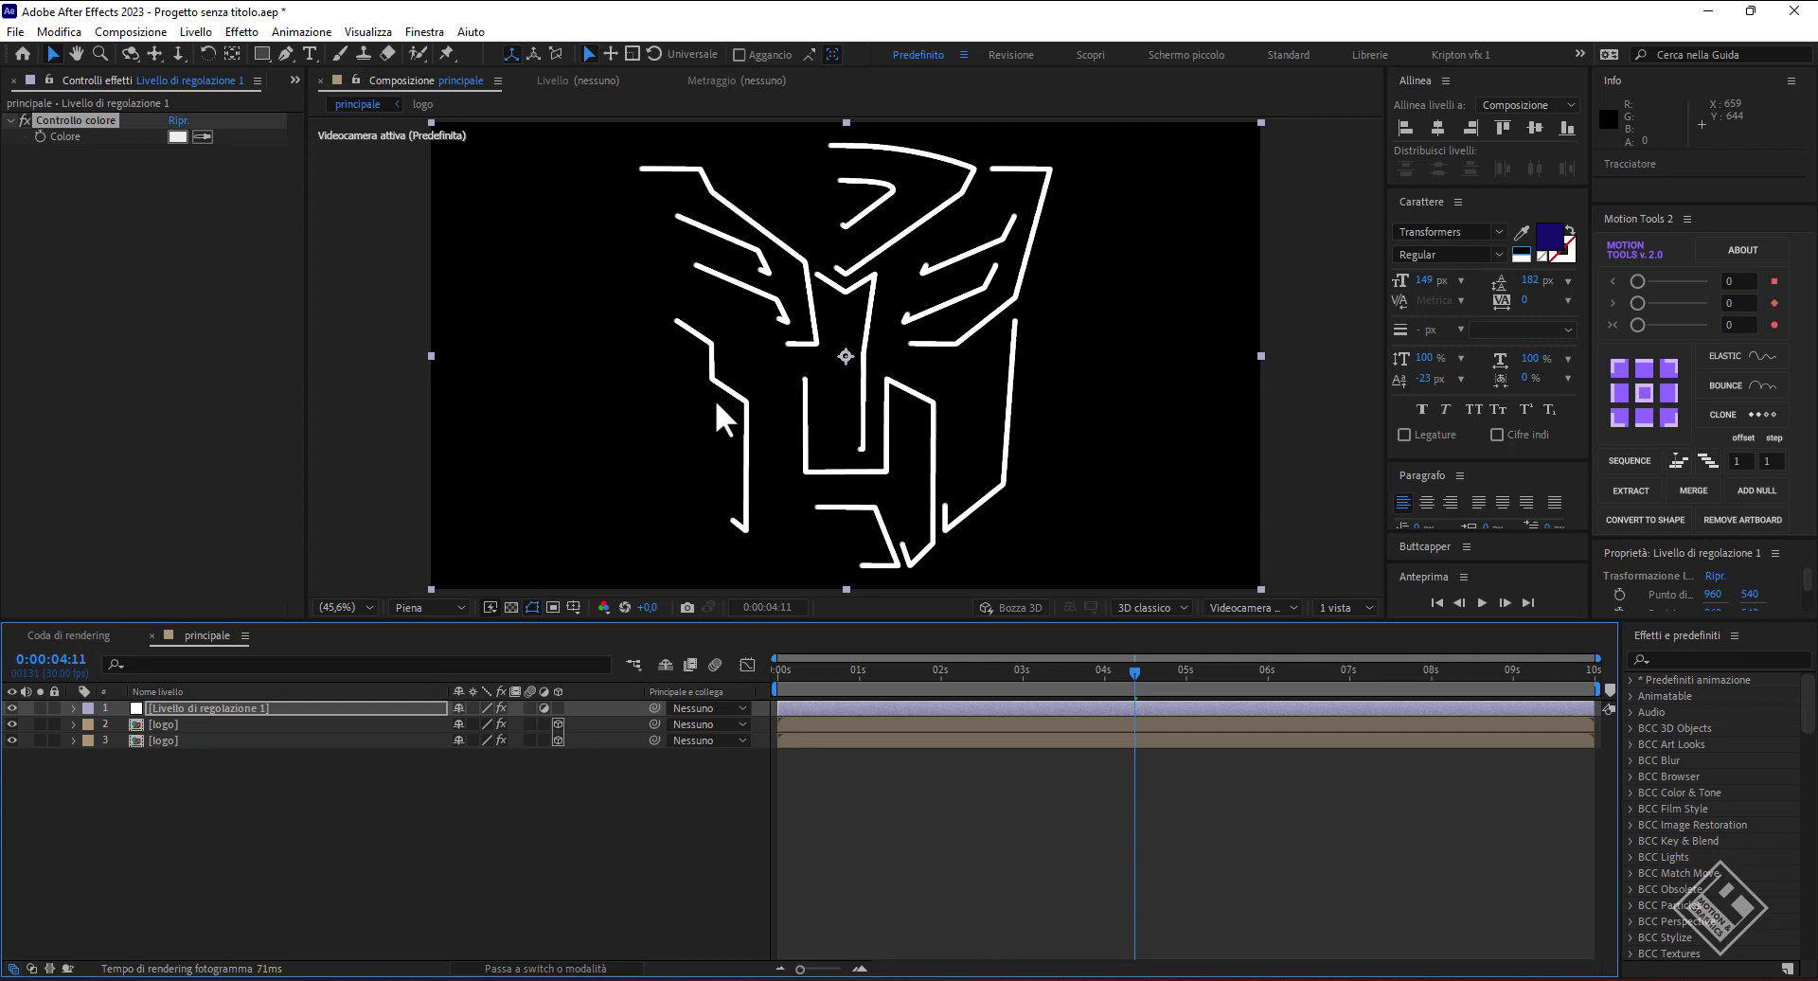
- Add a new camera layer, Videocamera 1, with default settings
{"action": "right_click", "coordinate": [251, 869]}
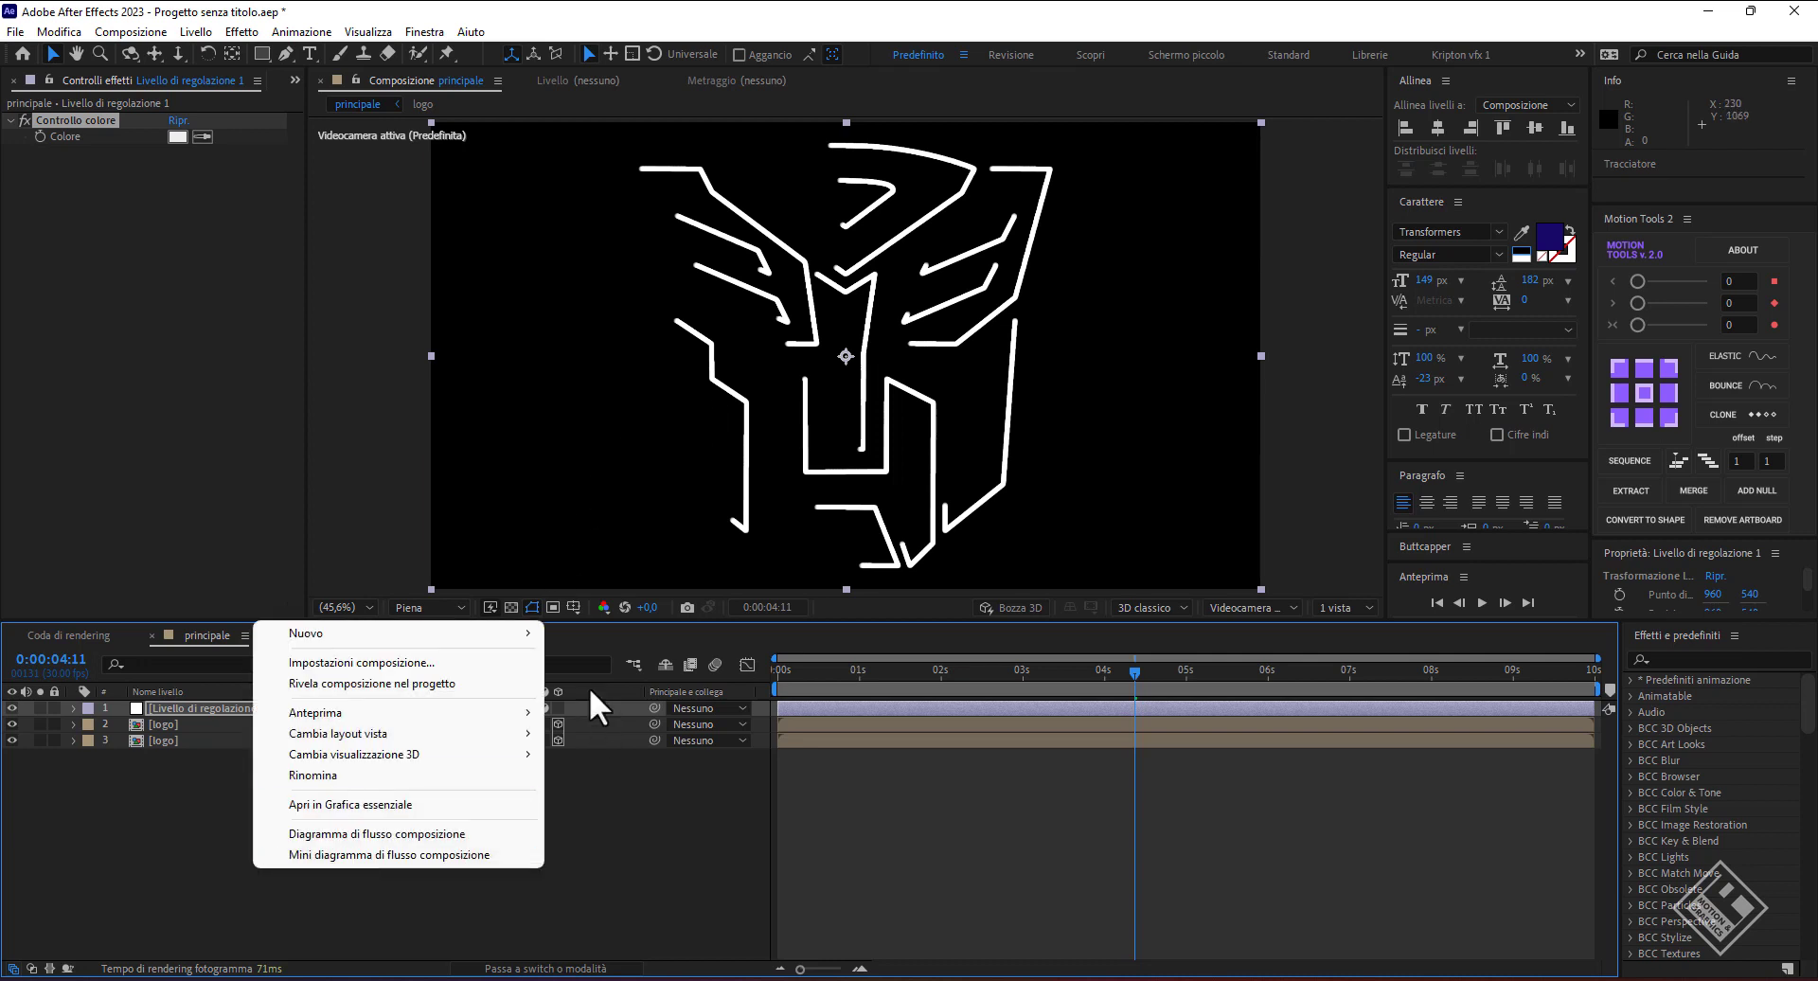
{"action": "mouse_move", "coordinate": [493, 653]}
{"action": "left_click", "coordinate": [617, 724]}
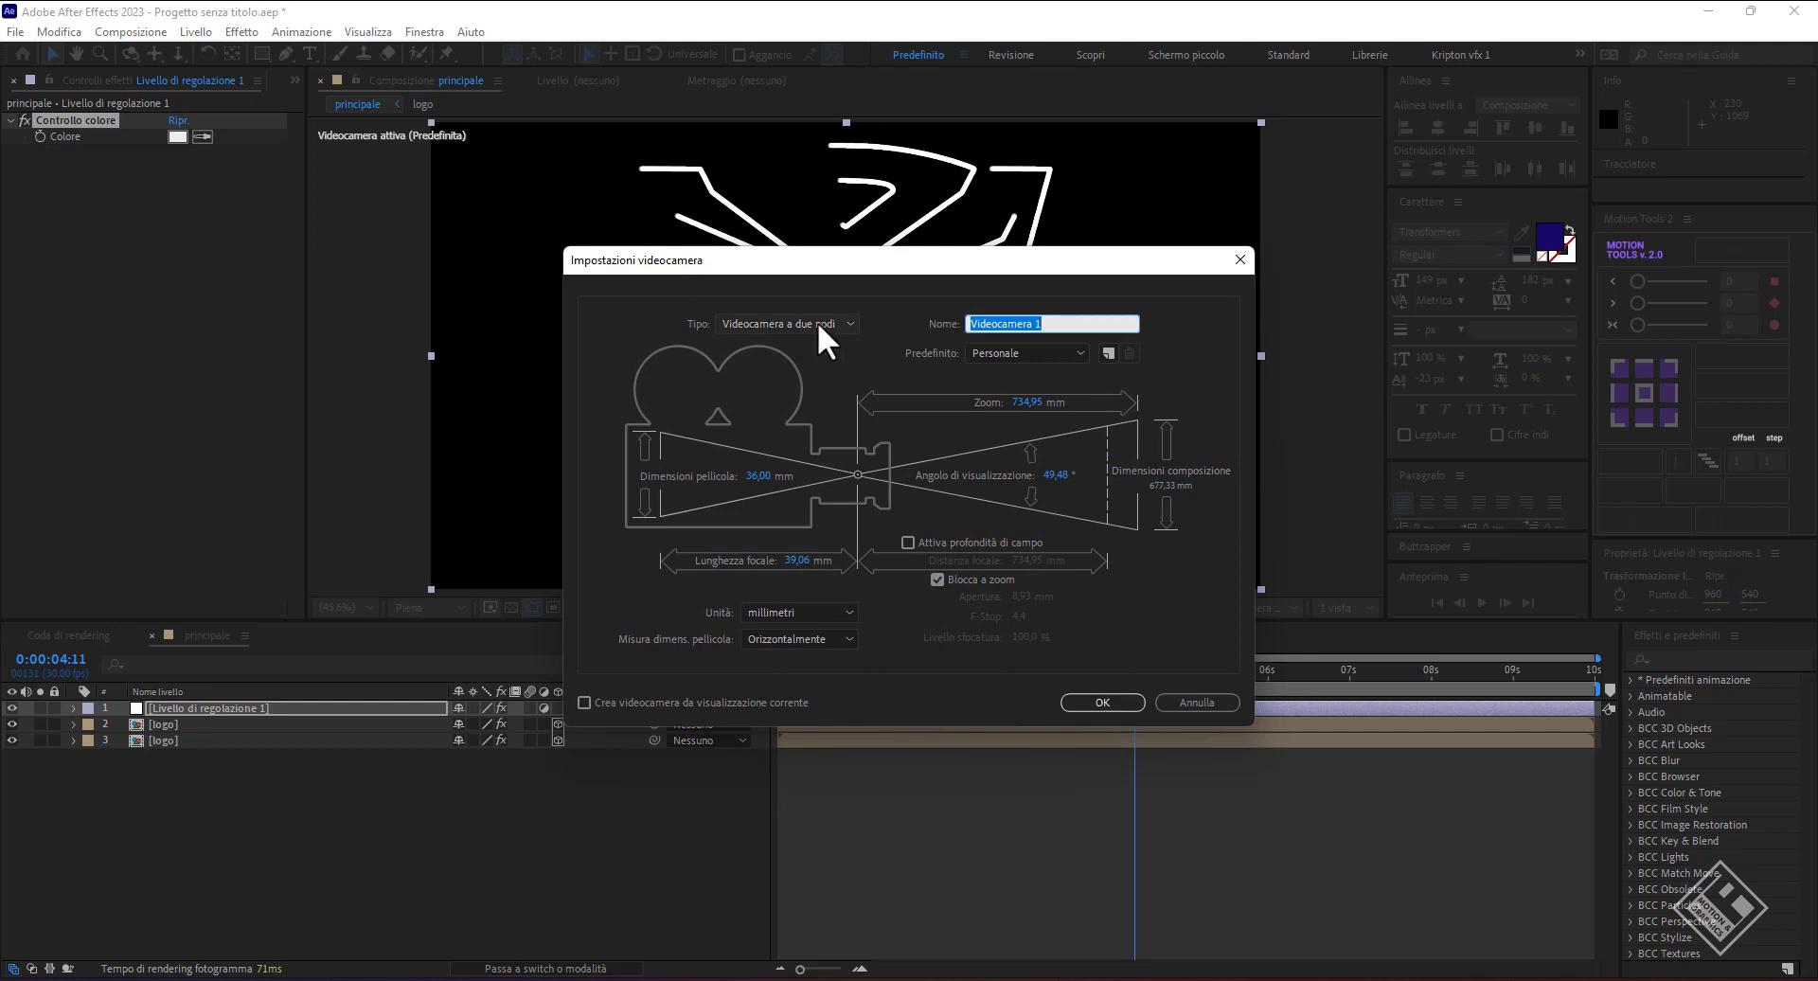
{"action": "left_click", "coordinate": [1096, 699]}
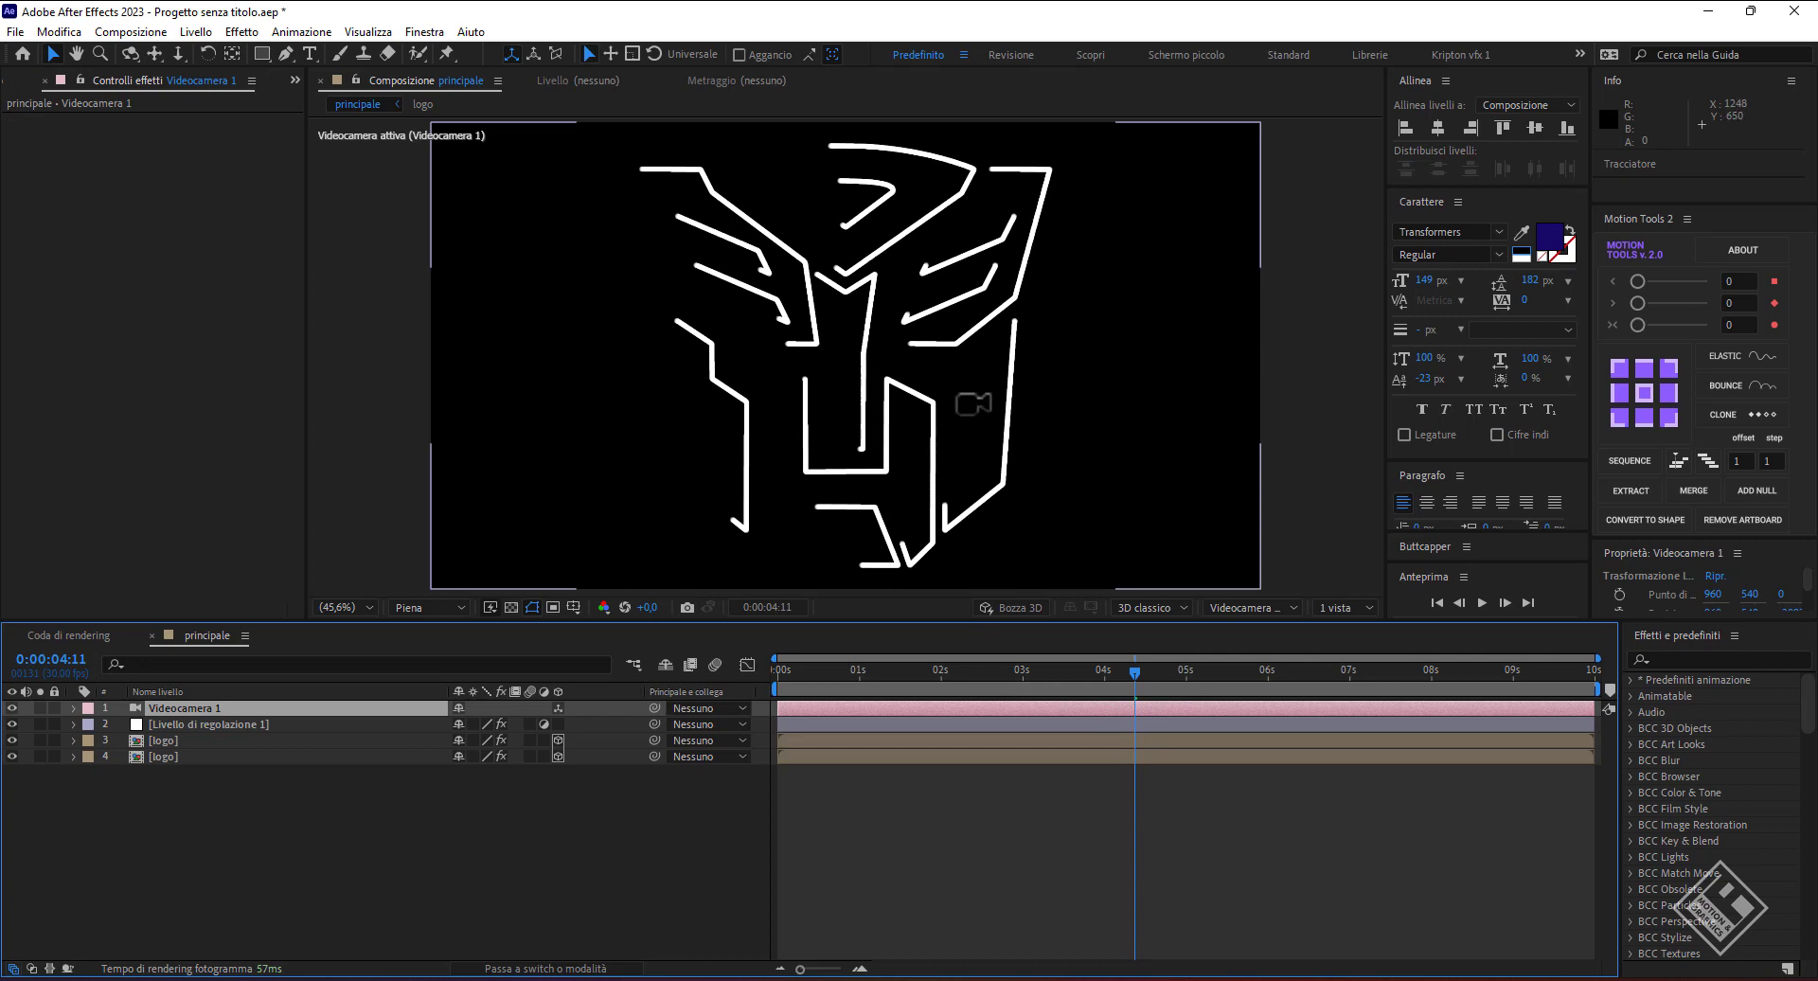
- Orbit the camera so the logo is seen tilted in 3D perspective
{"action": "left_click_drag", "start_coordinate": [964, 411], "coordinate": [1143, 205]}
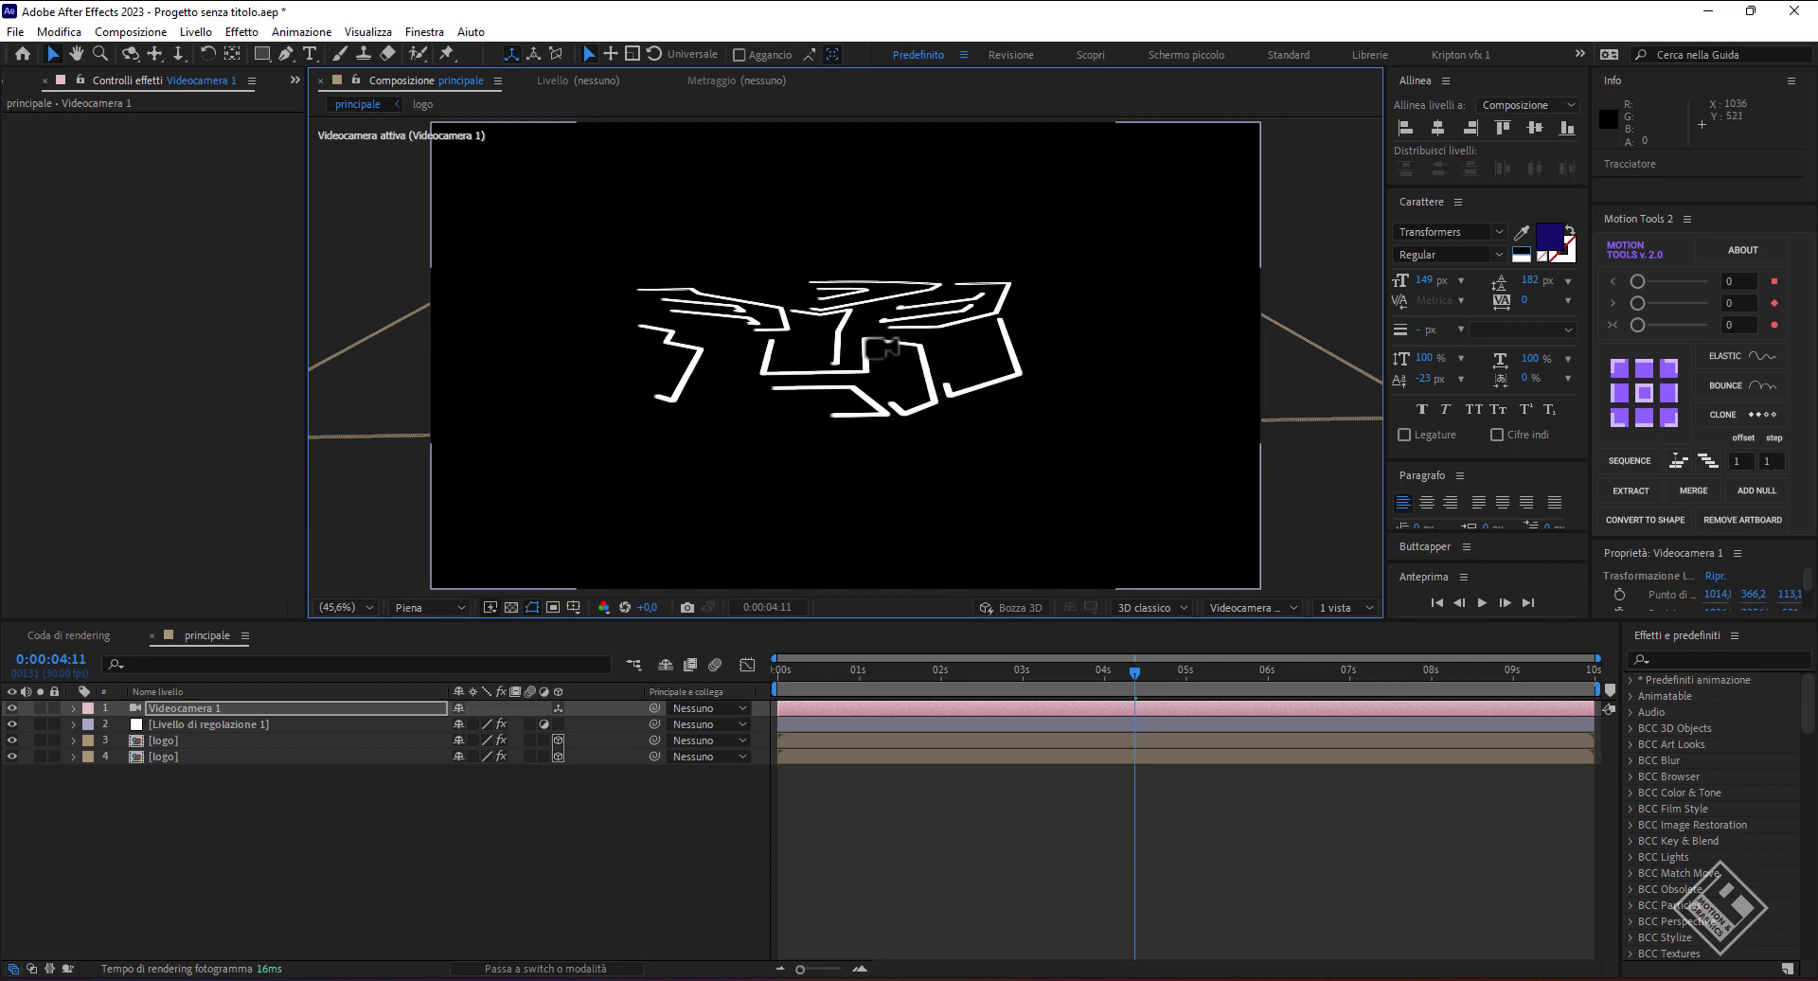
{"action": "left_click_drag", "start_coordinate": [881, 349], "coordinate": [173, 765]}
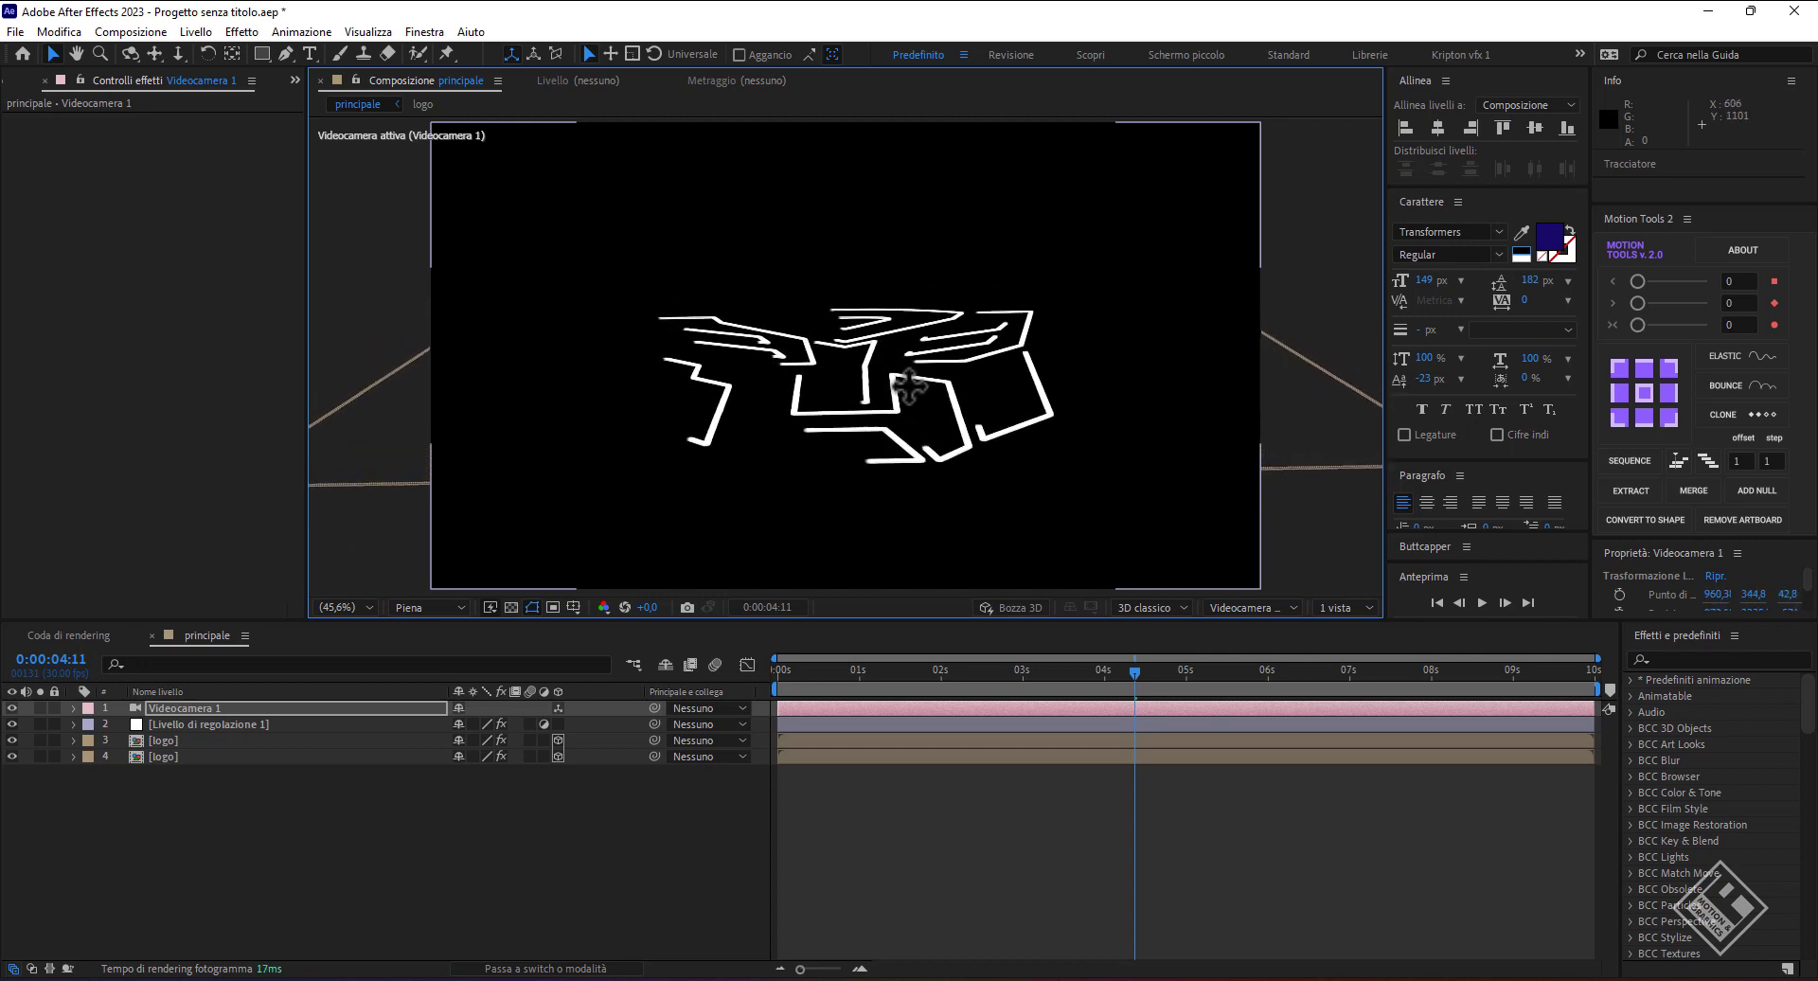
{"action": "left_click", "coordinate": [169, 755]}
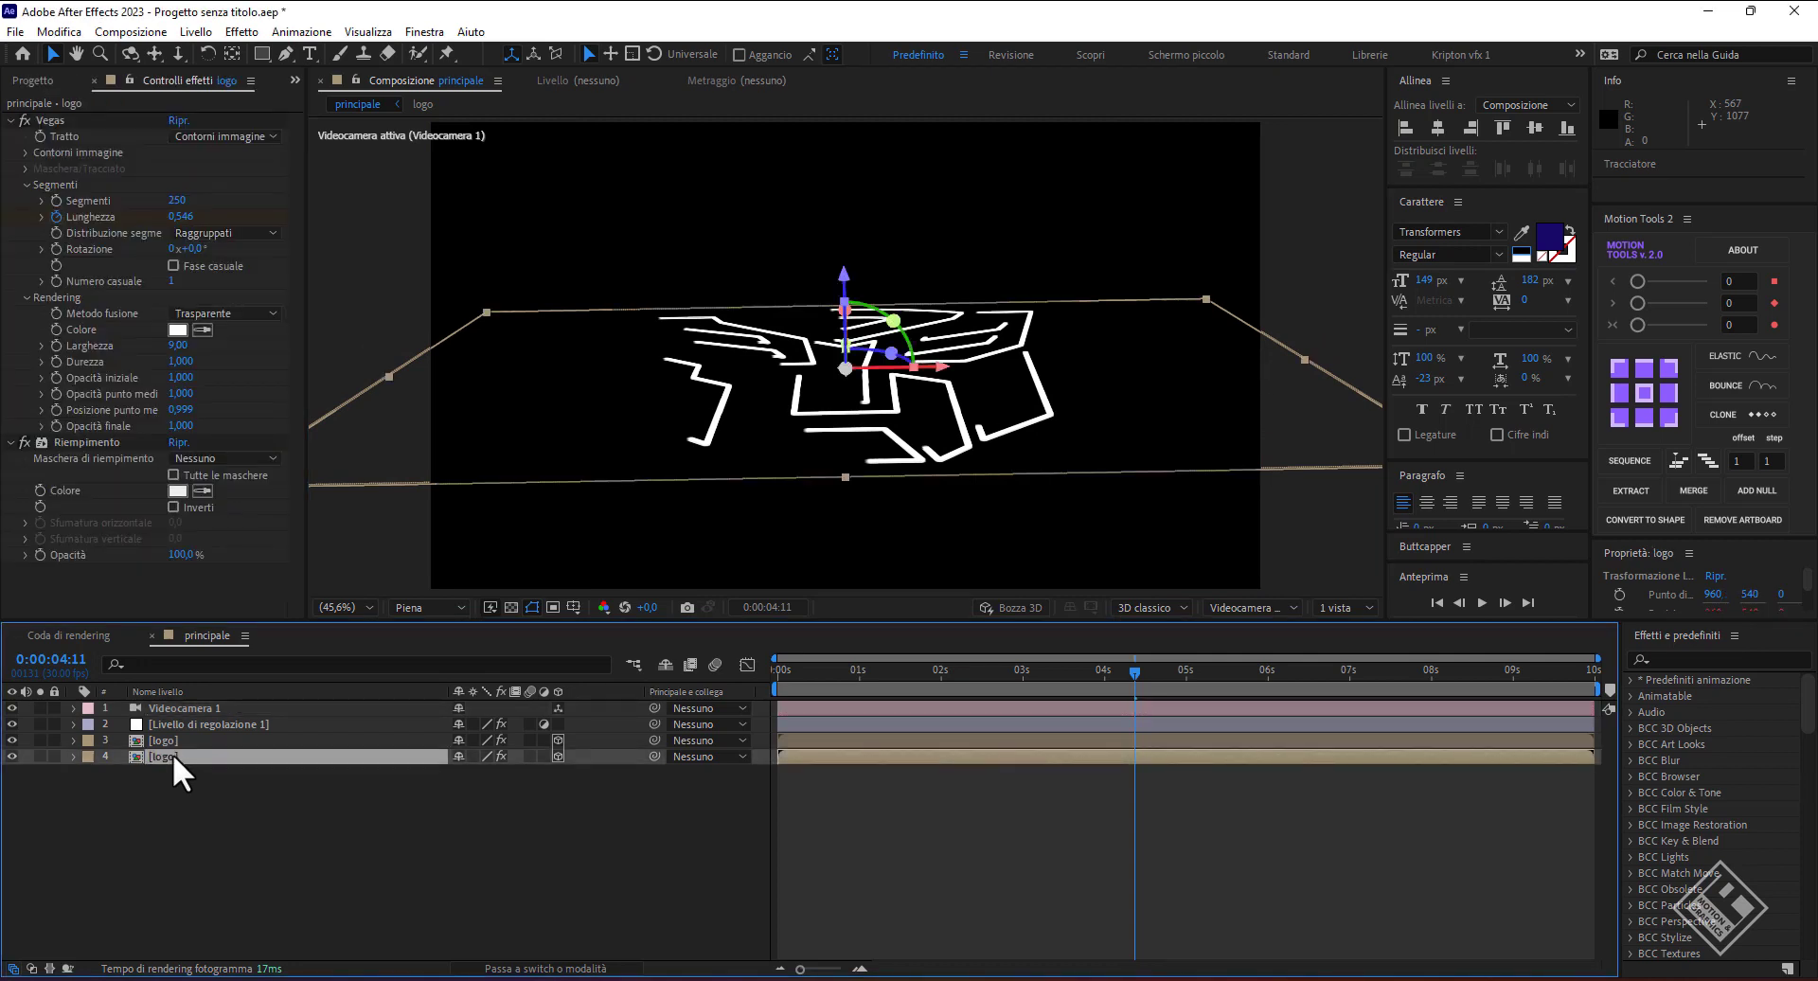
- Duplicate the logo layer into about twenty stacked copies and check the extruded depth
{"action": "key", "text": "ctrl+d"}
{"action": "key", "text": "ctrl+d"}
{"action": "key", "text": "ctrl+d"}
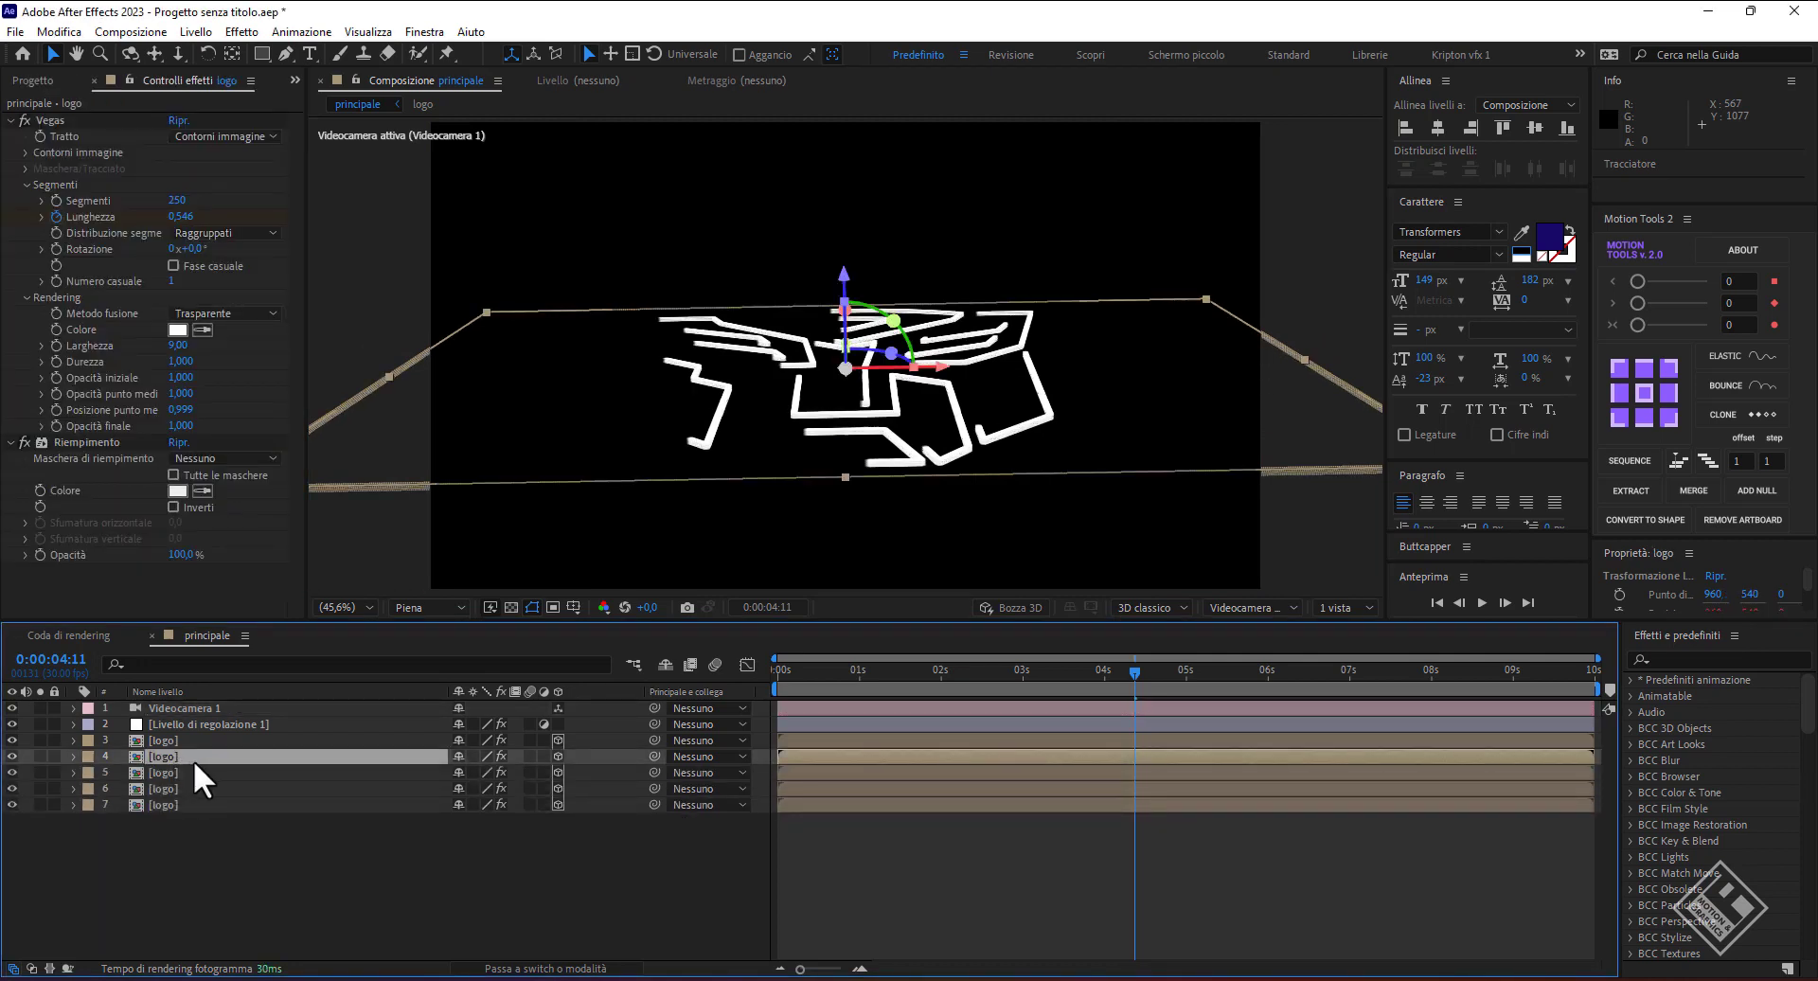
{"action": "key", "text": "ctrl+d"}
{"action": "key", "text": "ctrl+d"}
{"action": "key", "text": "ctrl+d"}
{"action": "key", "text": "ctrl+d"}
{"action": "key", "text": "ctrl+d"}
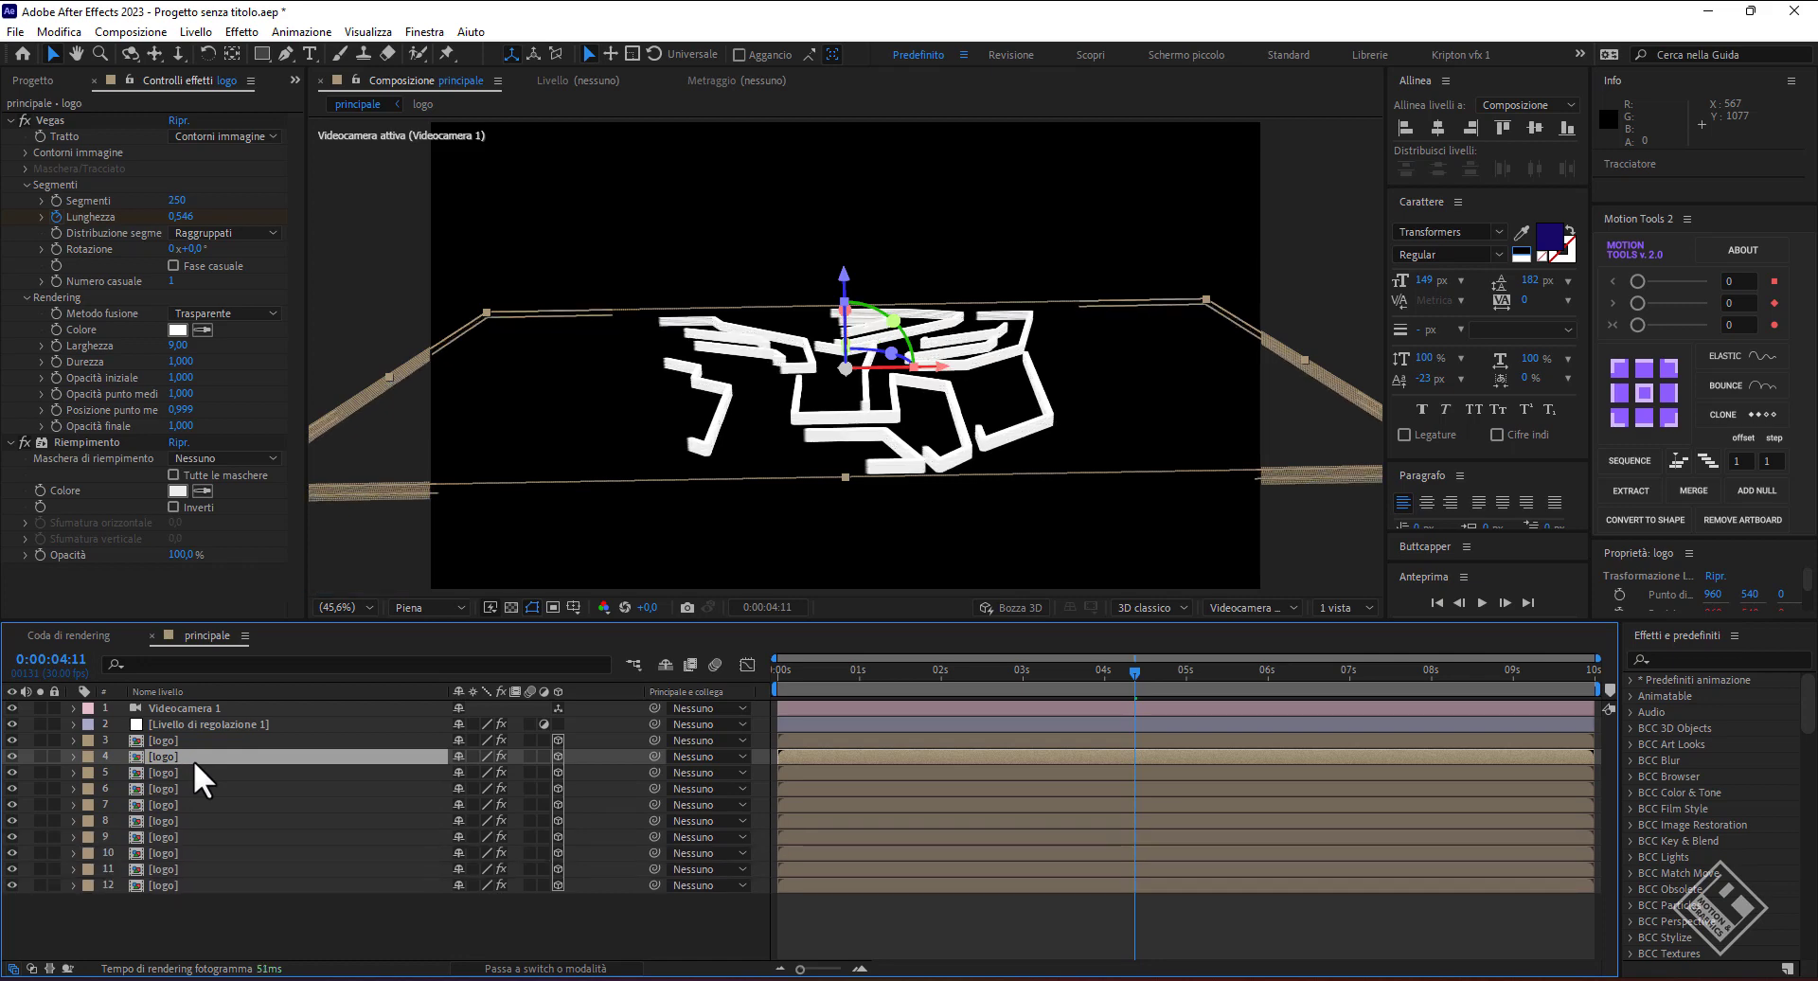
{"action": "key", "text": "ctrl+d"}
{"action": "key", "text": "ctrl+d"}
{"action": "key", "text": "ctrl+d"}
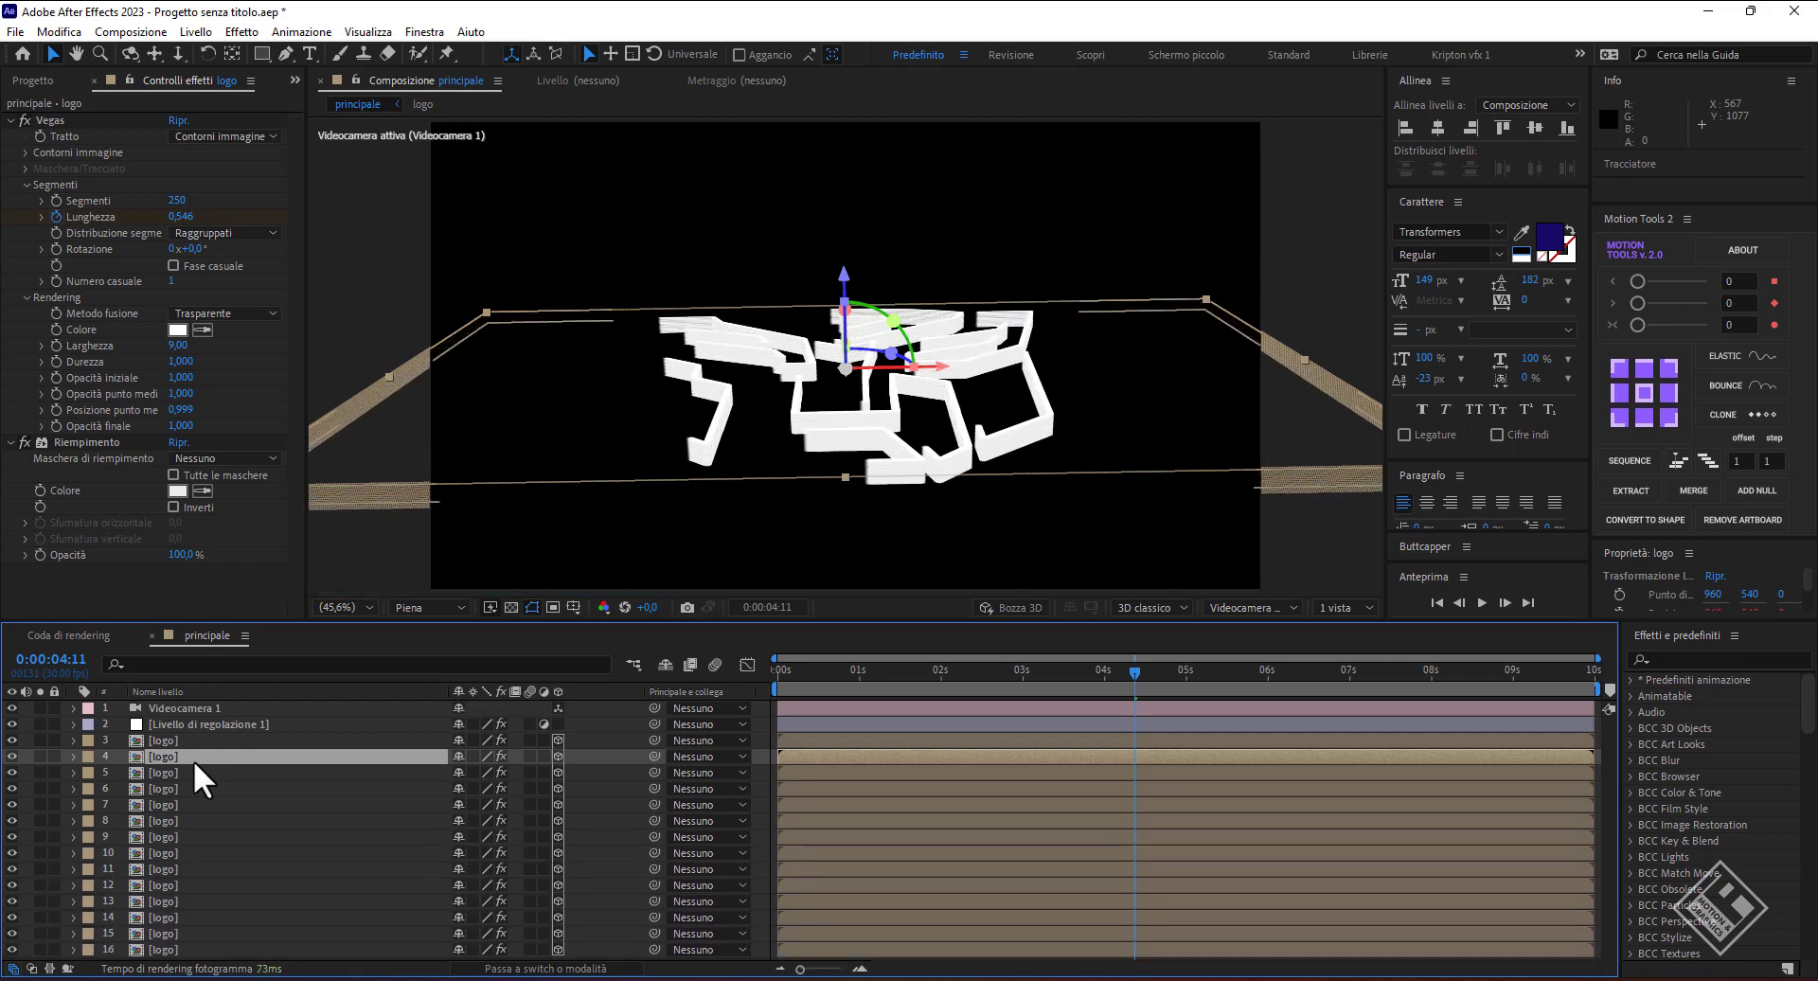
{"action": "key", "text": "ctrl+d"}
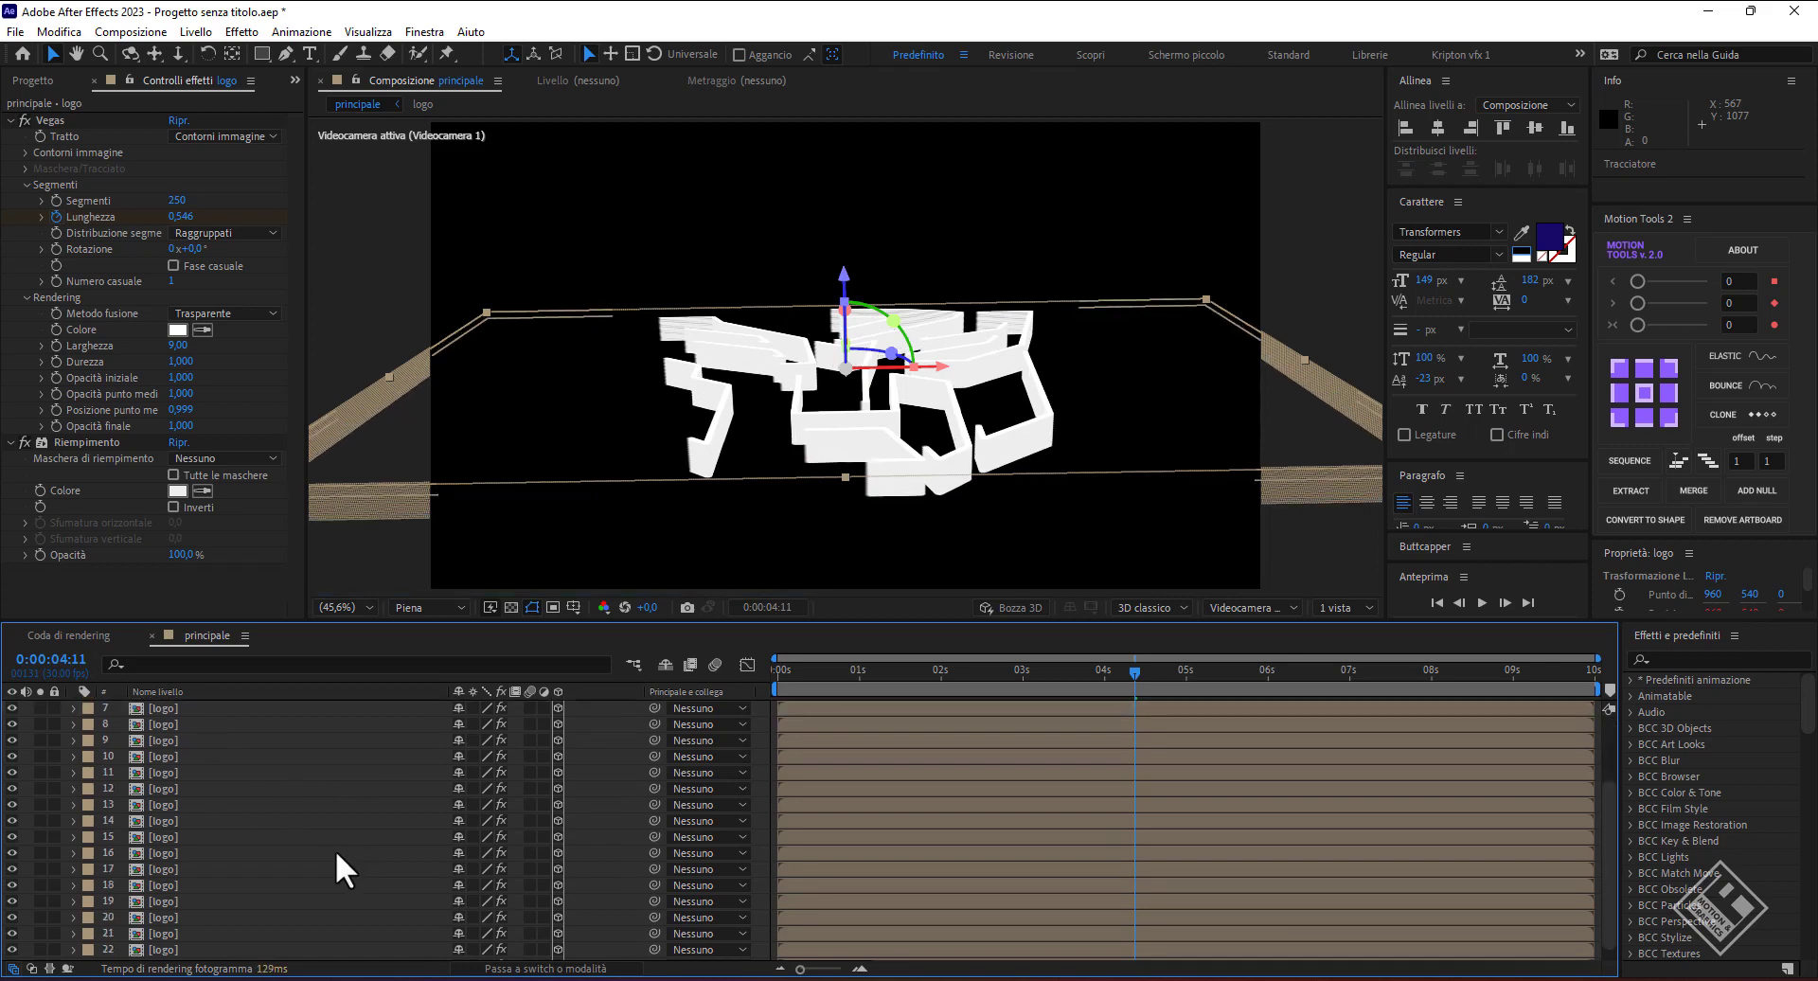
{"action": "scroll", "coordinate": [335, 850], "scroll_direction": "down", "scroll_amount": 2}
{"action": "scroll", "coordinate": [336, 849], "scroll_direction": "down", "scroll_amount": 1}
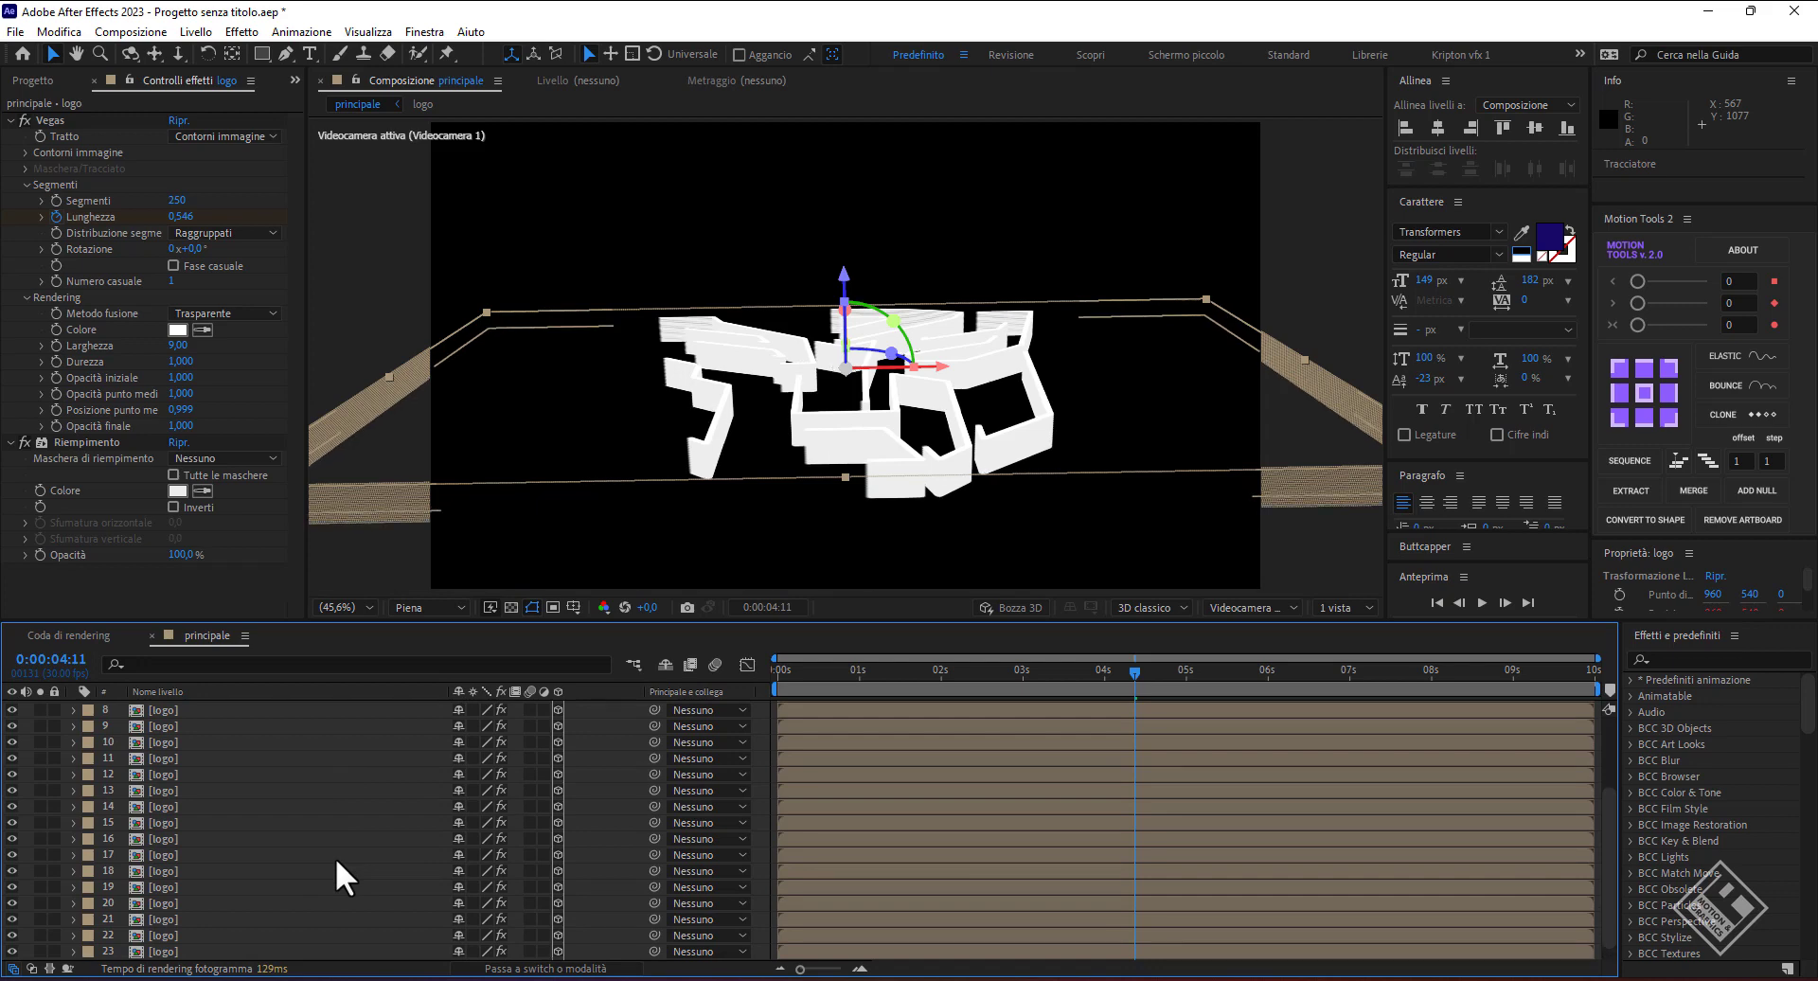
{"action": "scroll", "coordinate": [335, 856], "scroll_direction": "down", "scroll_amount": 1}
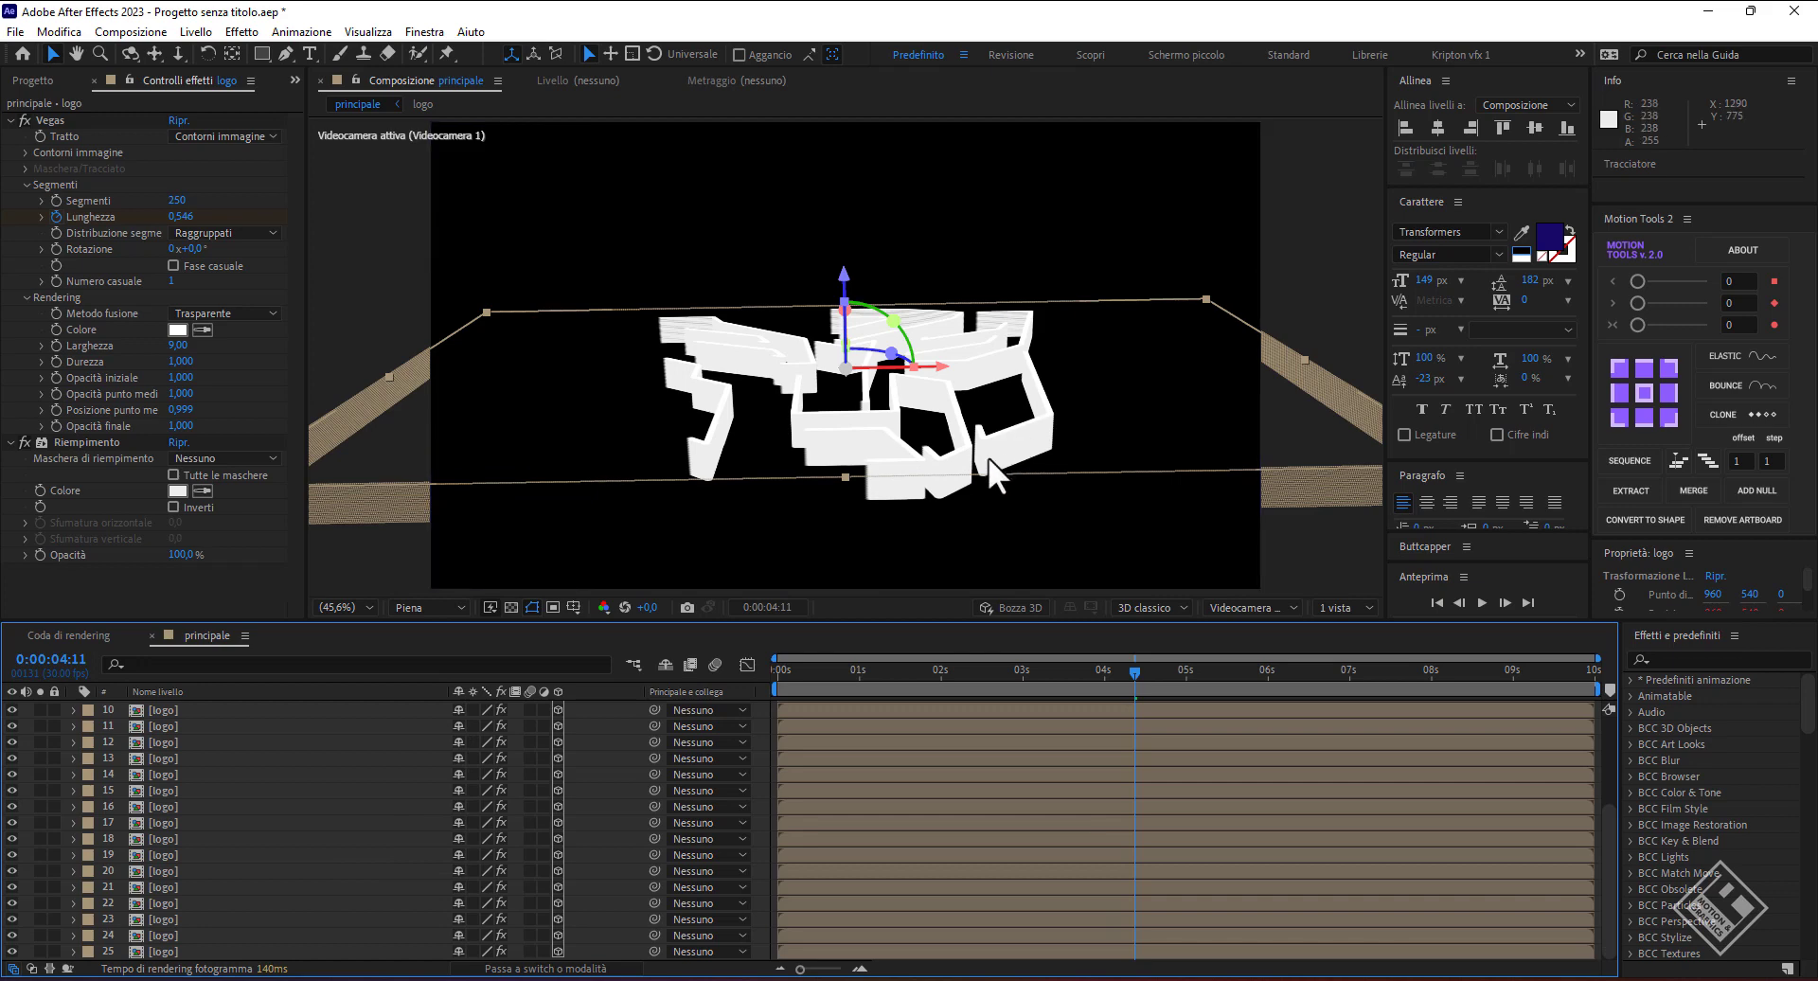
{"action": "left_click_drag", "start_coordinate": [994, 458], "coordinate": [993, 455]}
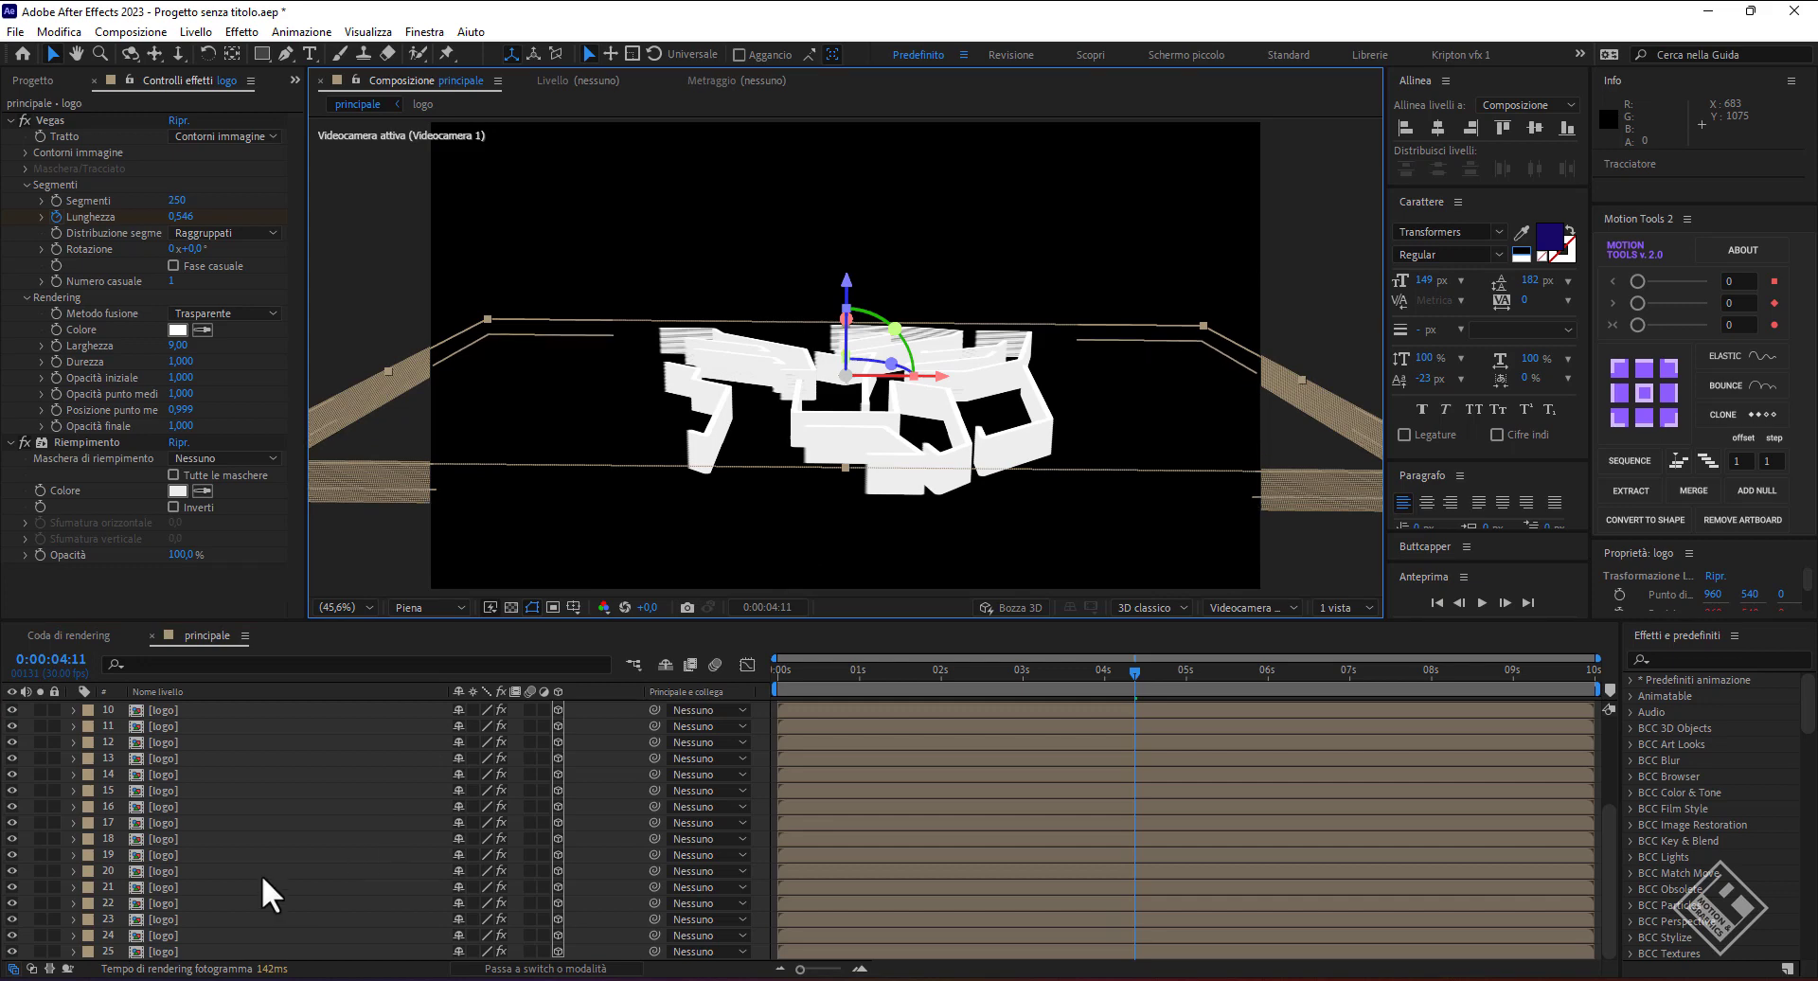
{"action": "scroll", "coordinate": [265, 890], "scroll_direction": "up", "scroll_amount": 3}
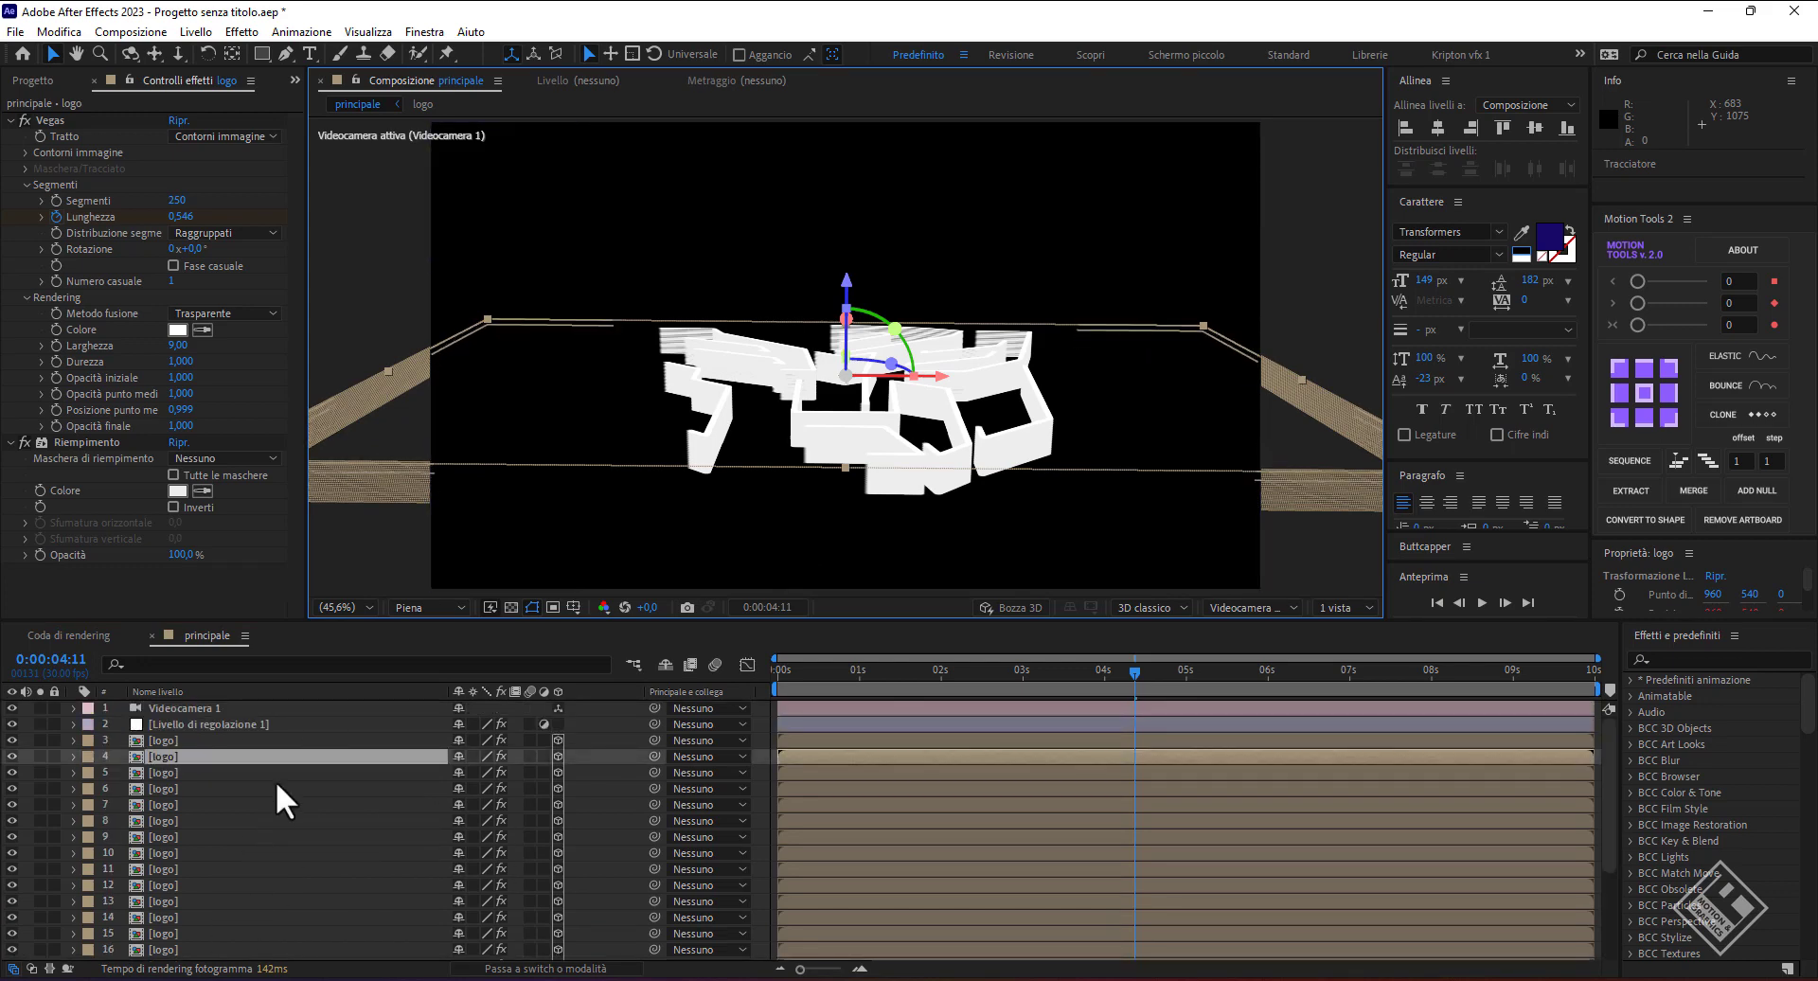
- Switch workspace and enlarge the timeline so the time ruler is visible
{"action": "left_click", "coordinate": [1578, 54]}
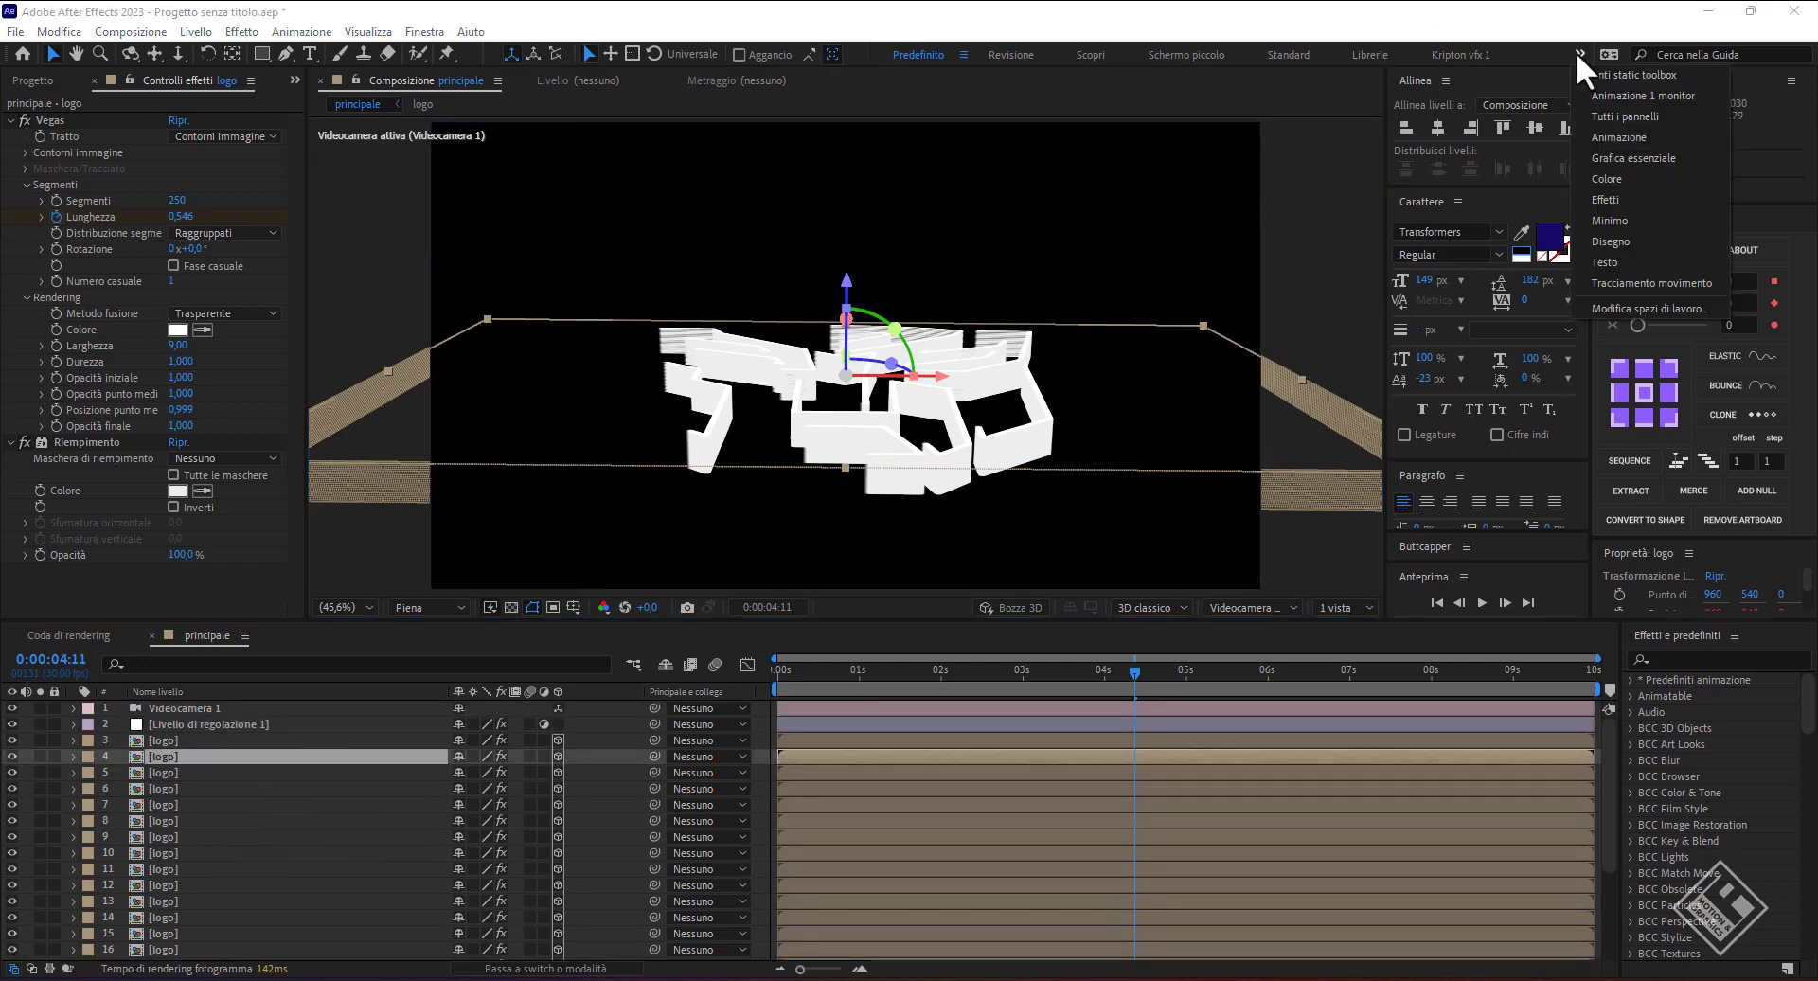
{"action": "left_click", "coordinate": [1630, 94]}
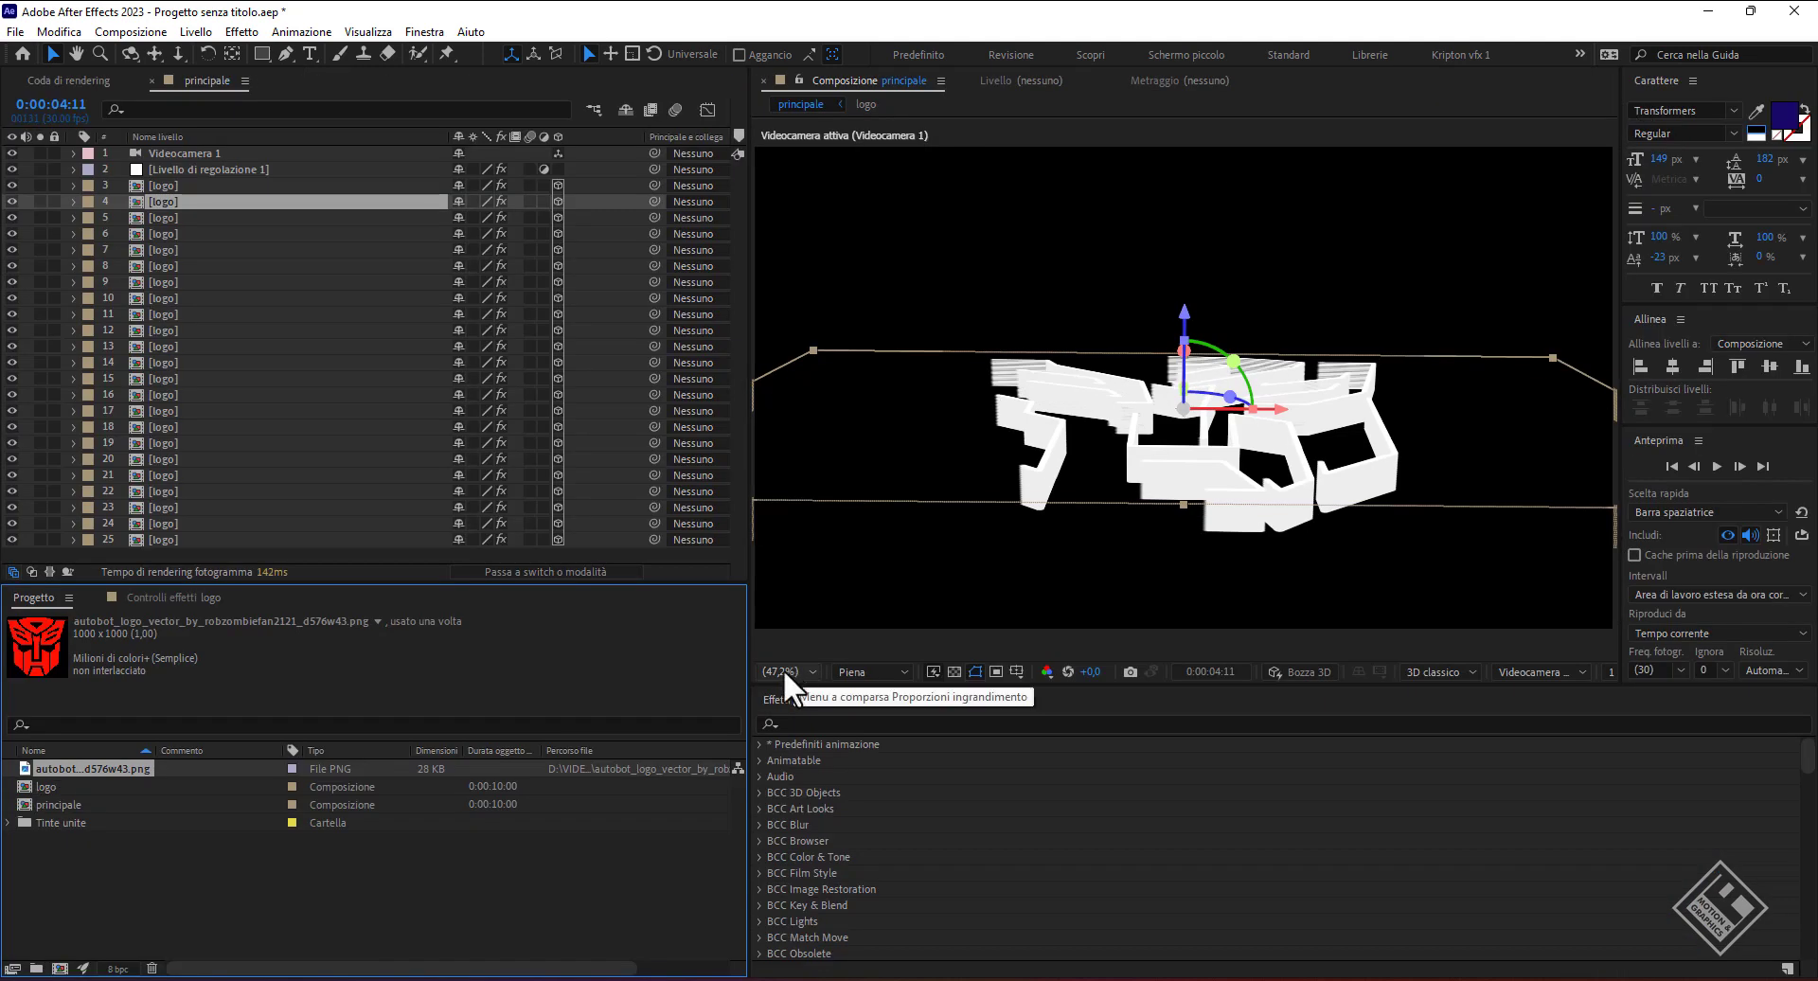
{"action": "left_click_drag", "start_coordinate": [445, 135], "coordinate": [270, 136]}
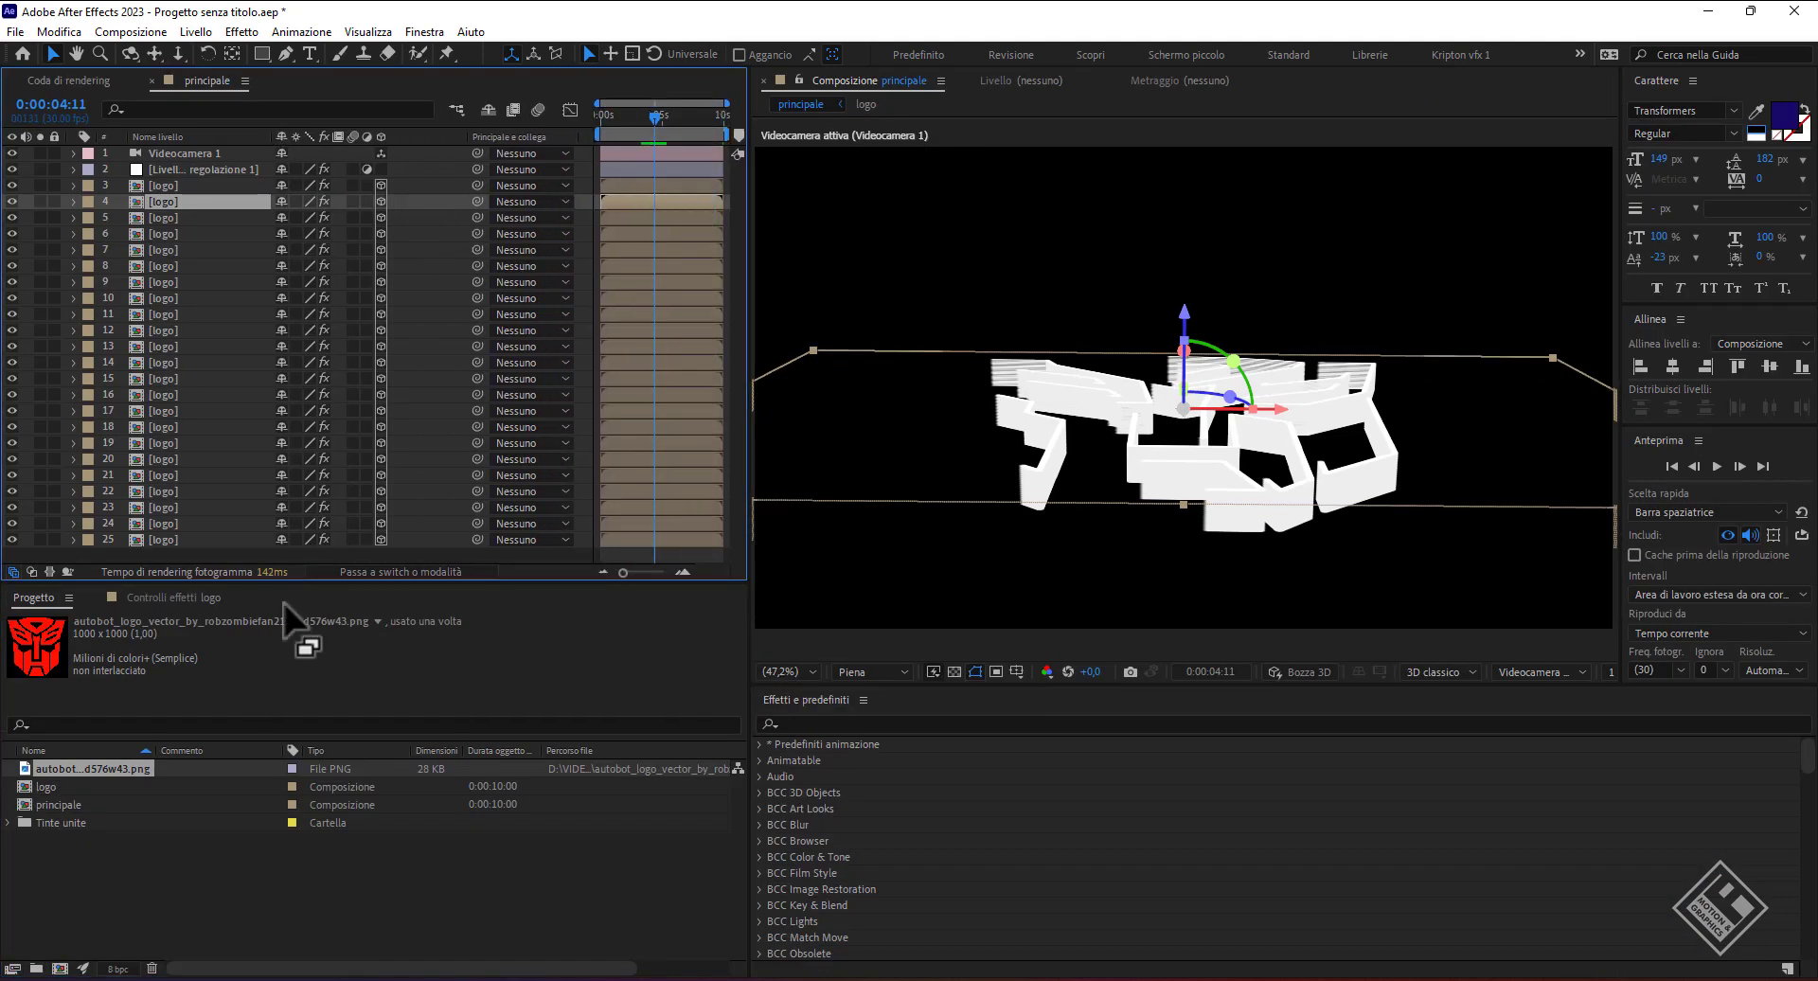
{"action": "left_click_drag", "start_coordinate": [296, 582], "coordinate": [294, 728]}
- Create a white solid named BG and move it to the bottom of the stack
{"action": "right_click", "coordinate": [254, 558]}
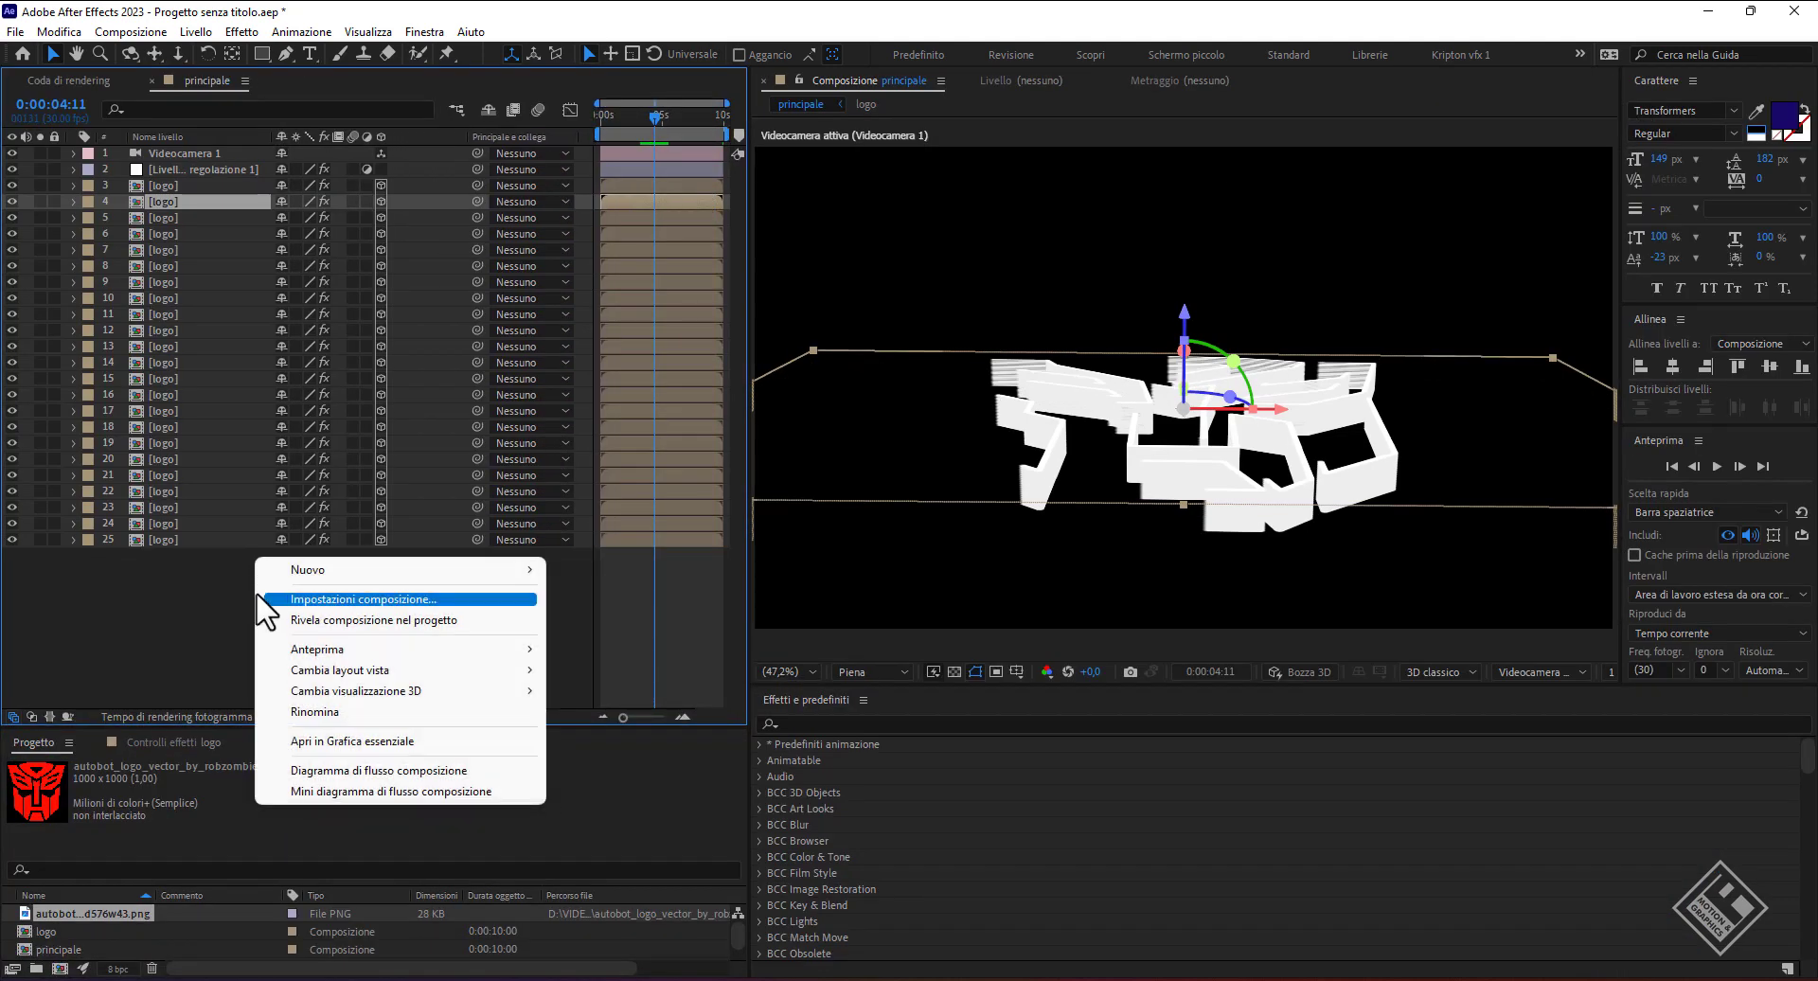
{"action": "mouse_move", "coordinate": [492, 570]}
{"action": "left_click", "coordinate": [629, 621]}
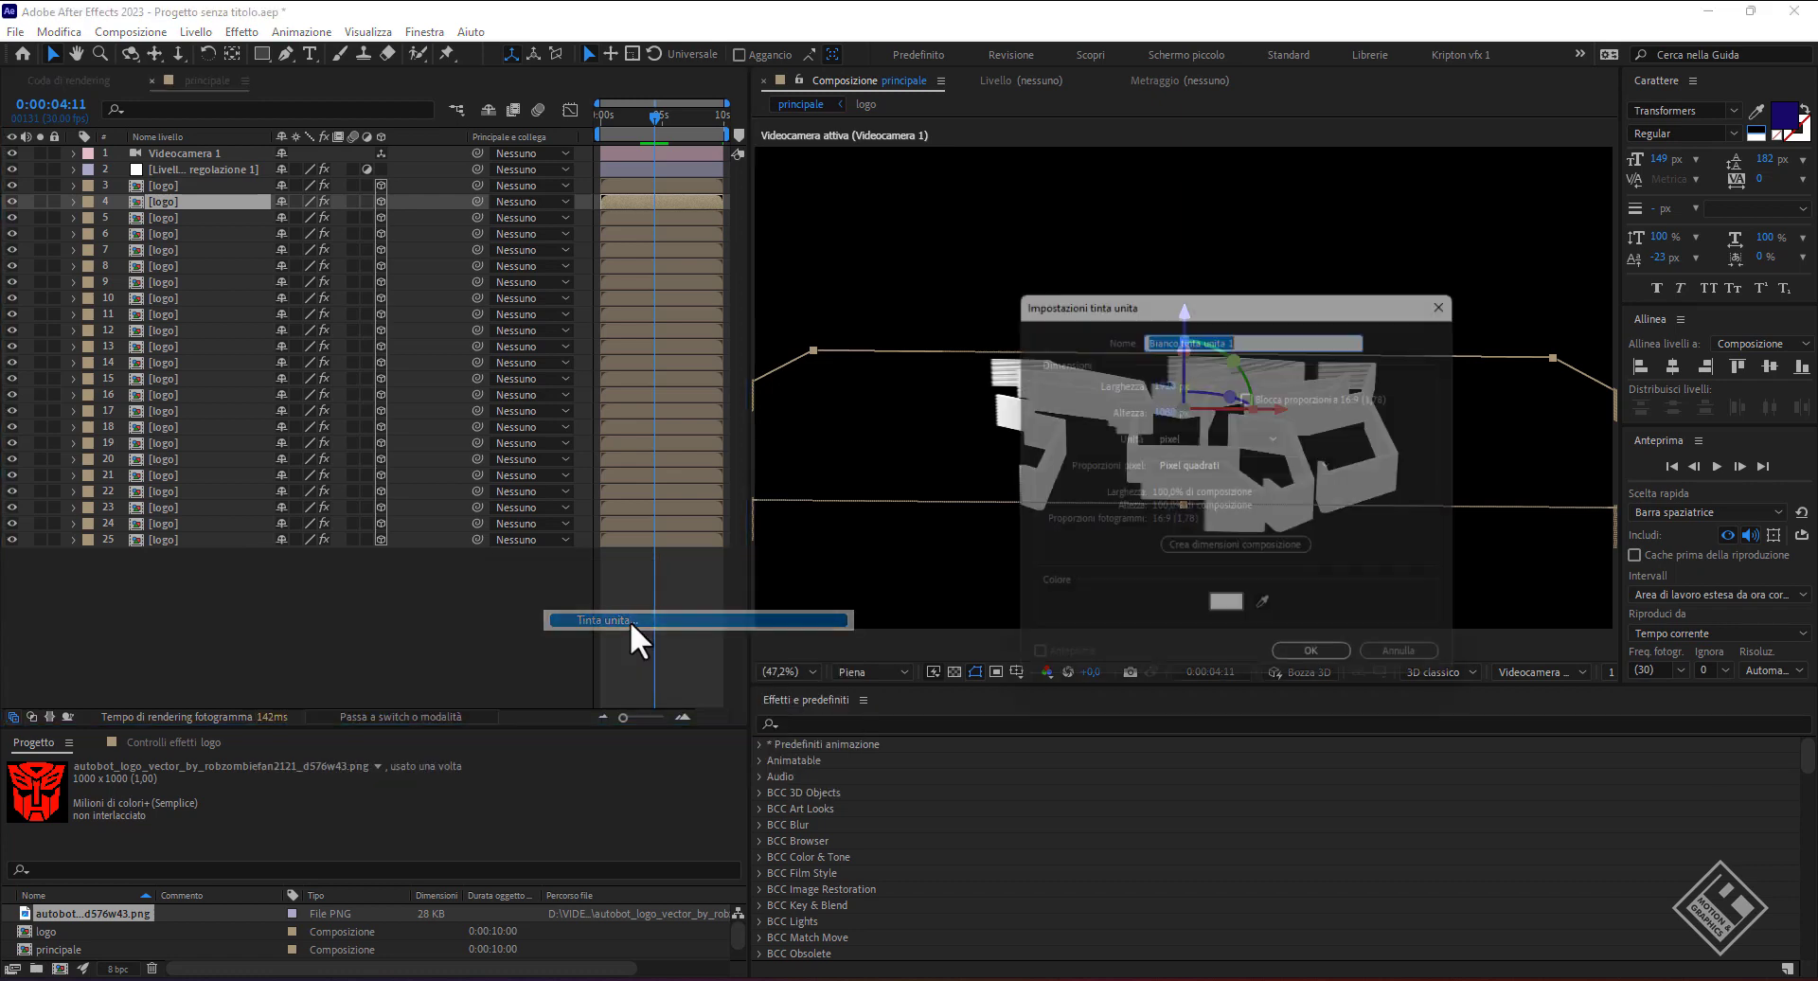
{"action": "type", "text": "BG"}
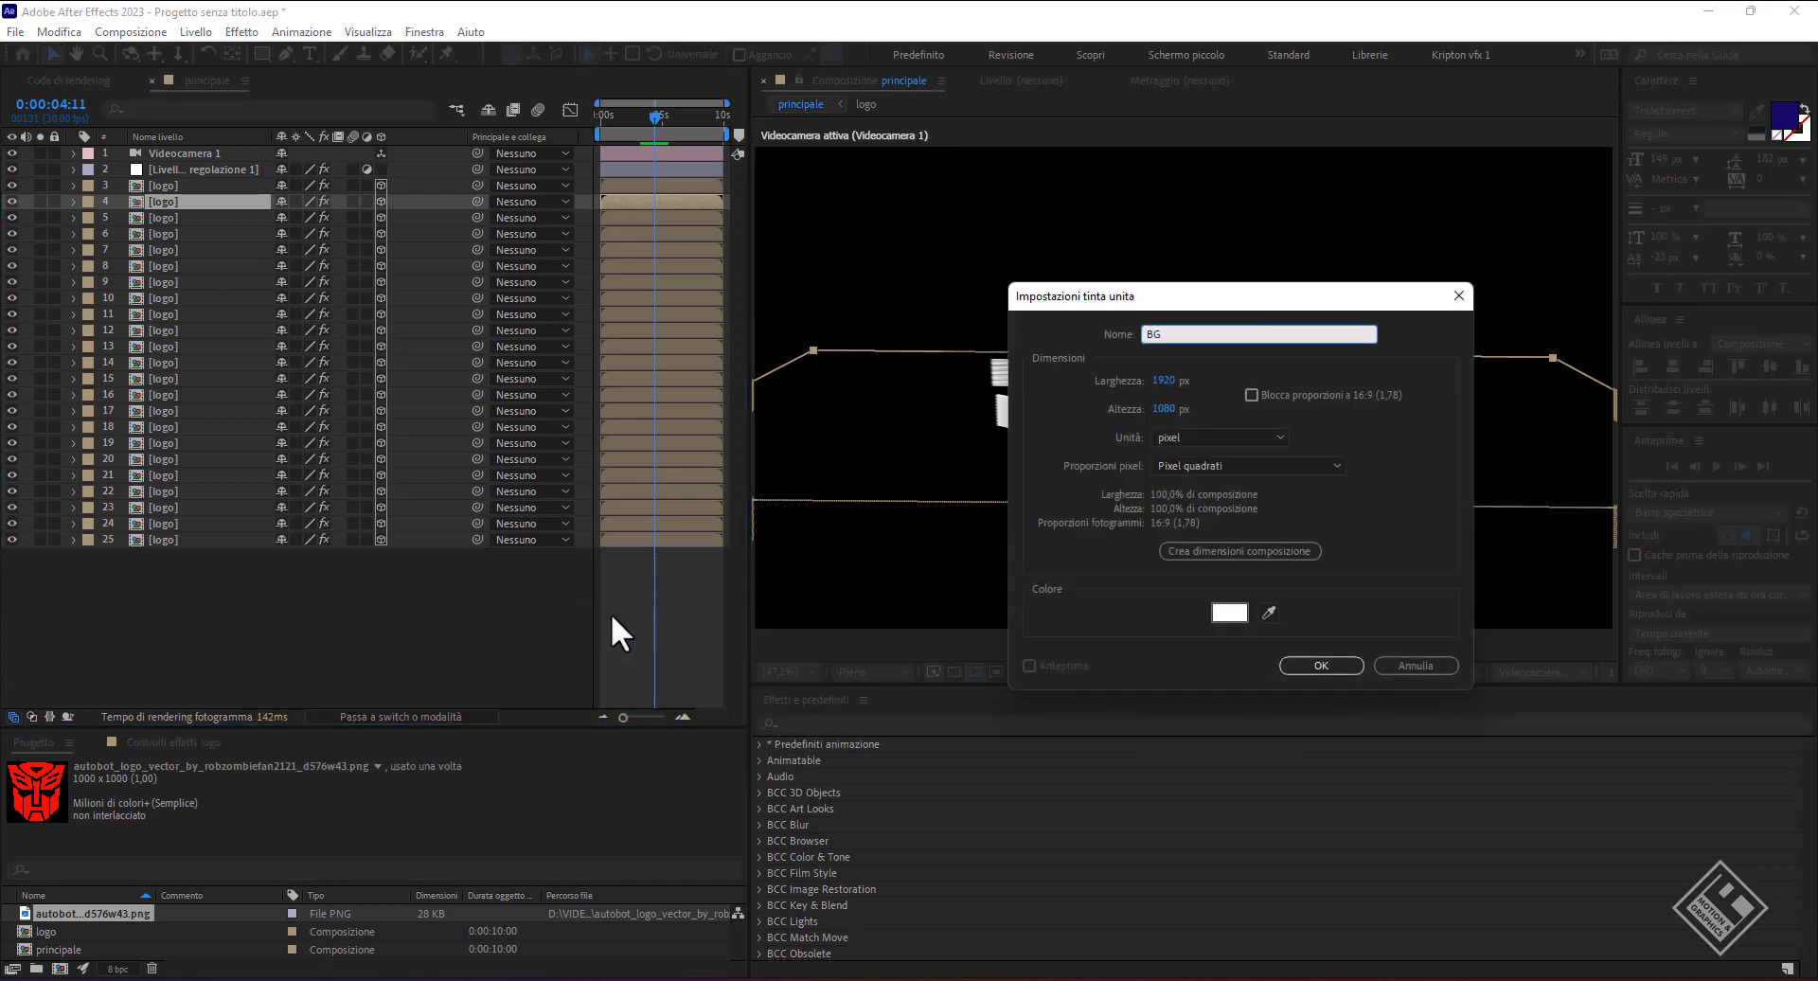
{"action": "left_click", "coordinate": [1295, 668]}
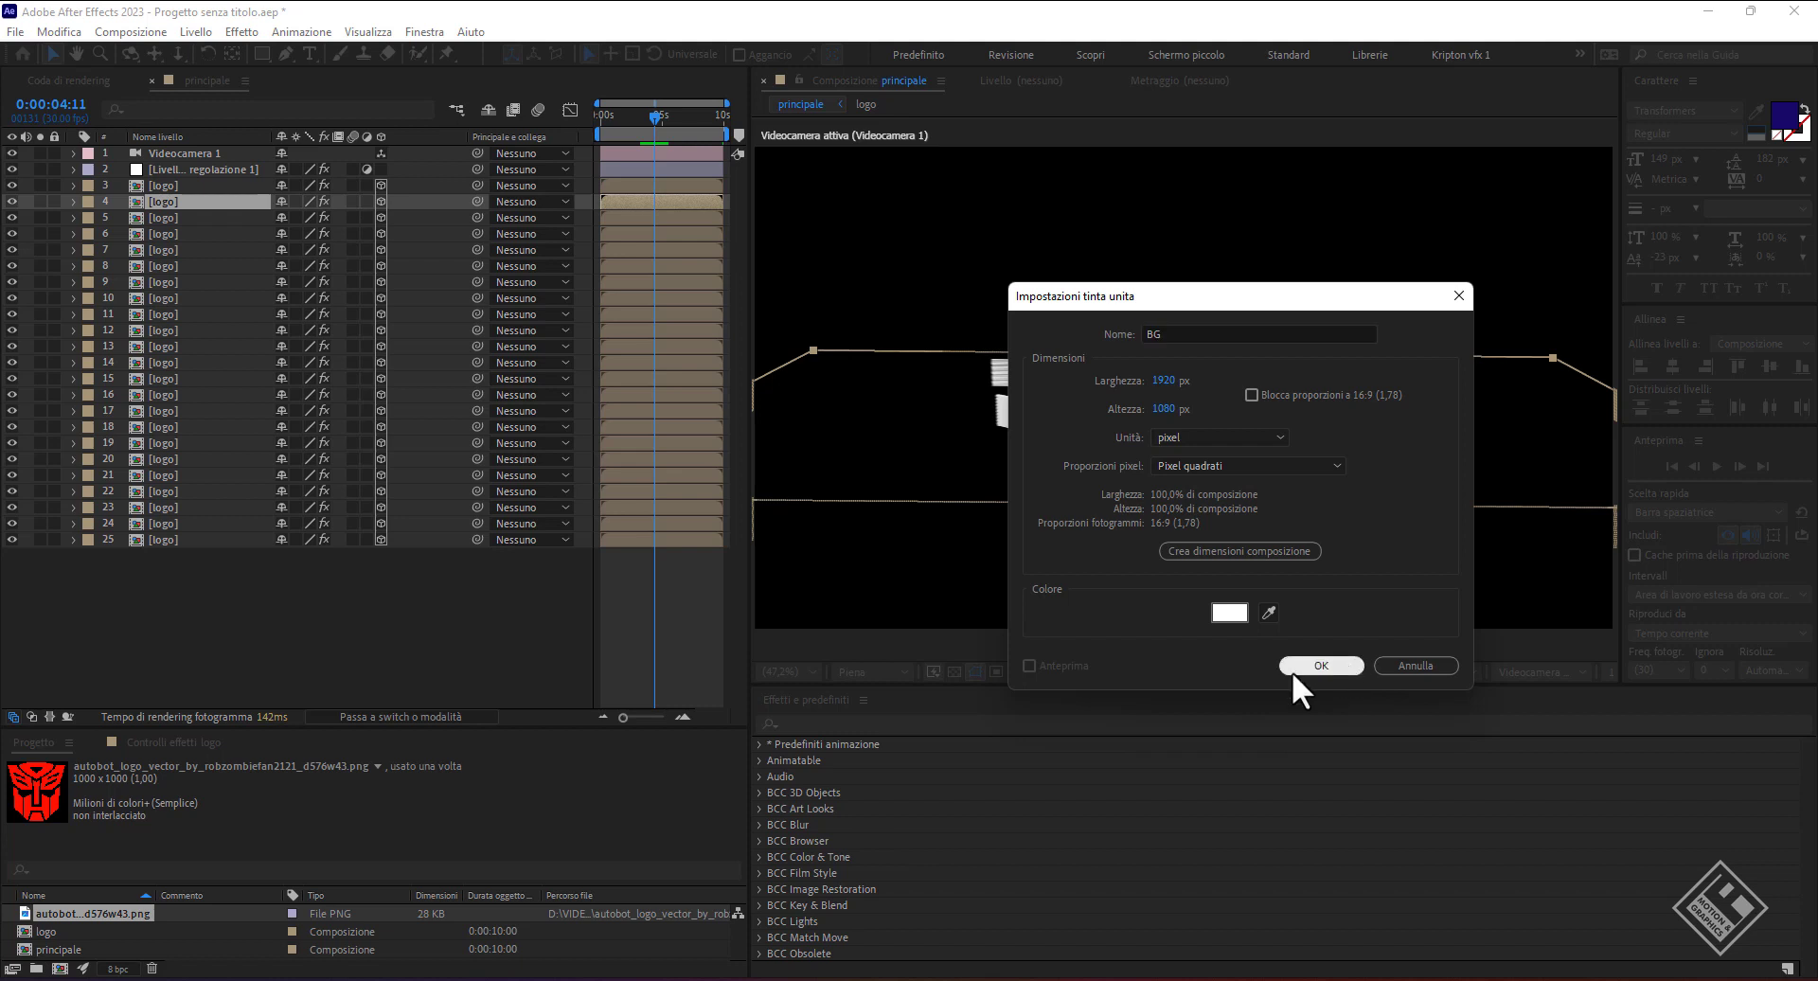
{"action": "left_click", "coordinate": [1334, 663]}
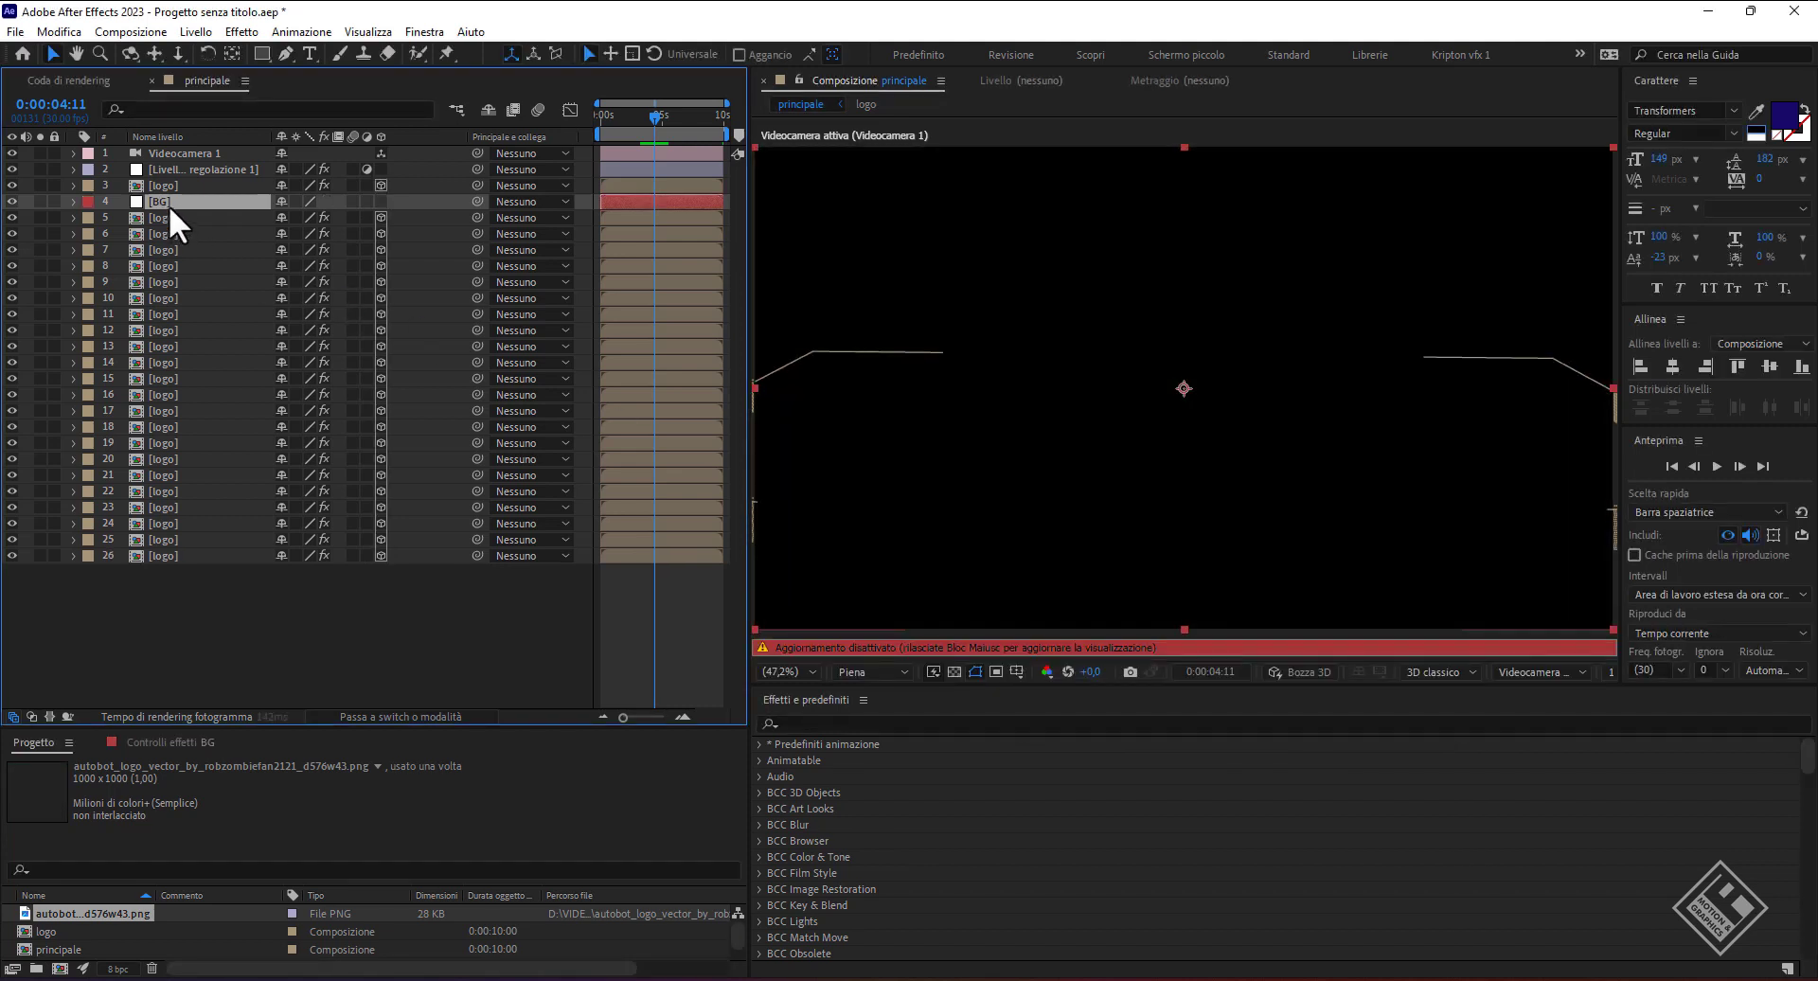
{"action": "left_click_drag", "start_coordinate": [187, 208], "coordinate": [229, 632]}
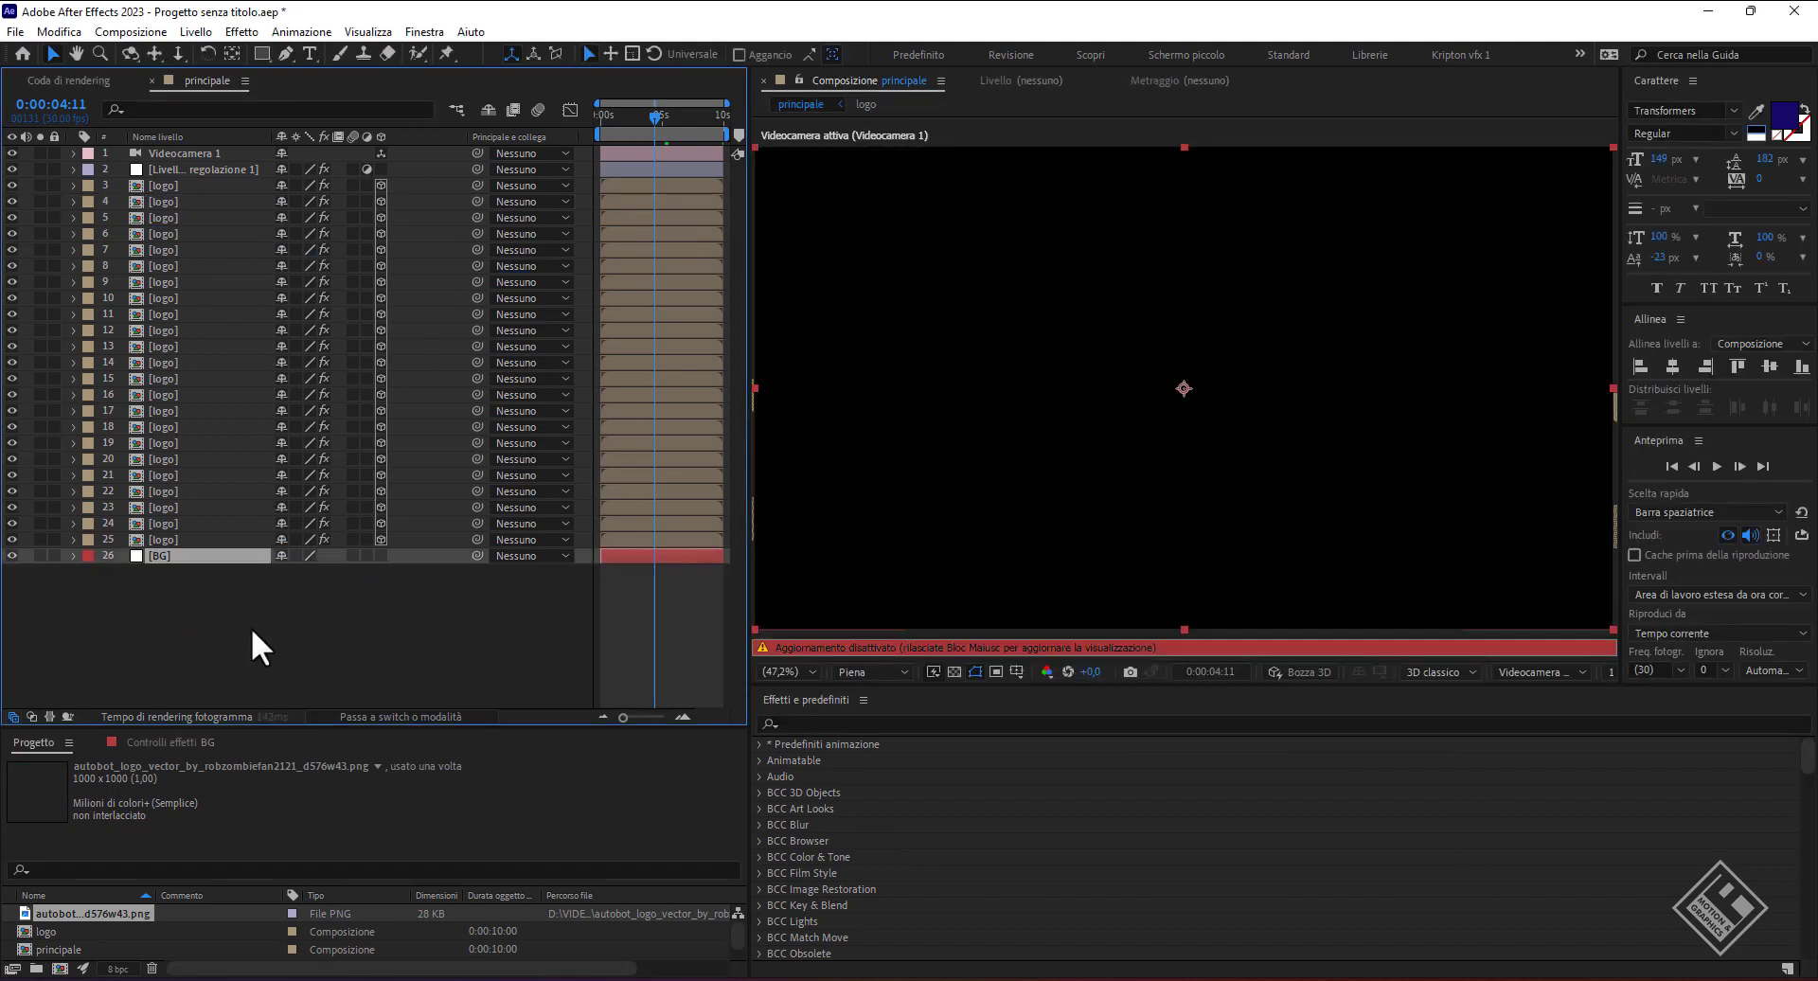
{"action": "key", "text": "Caps_Lock"}
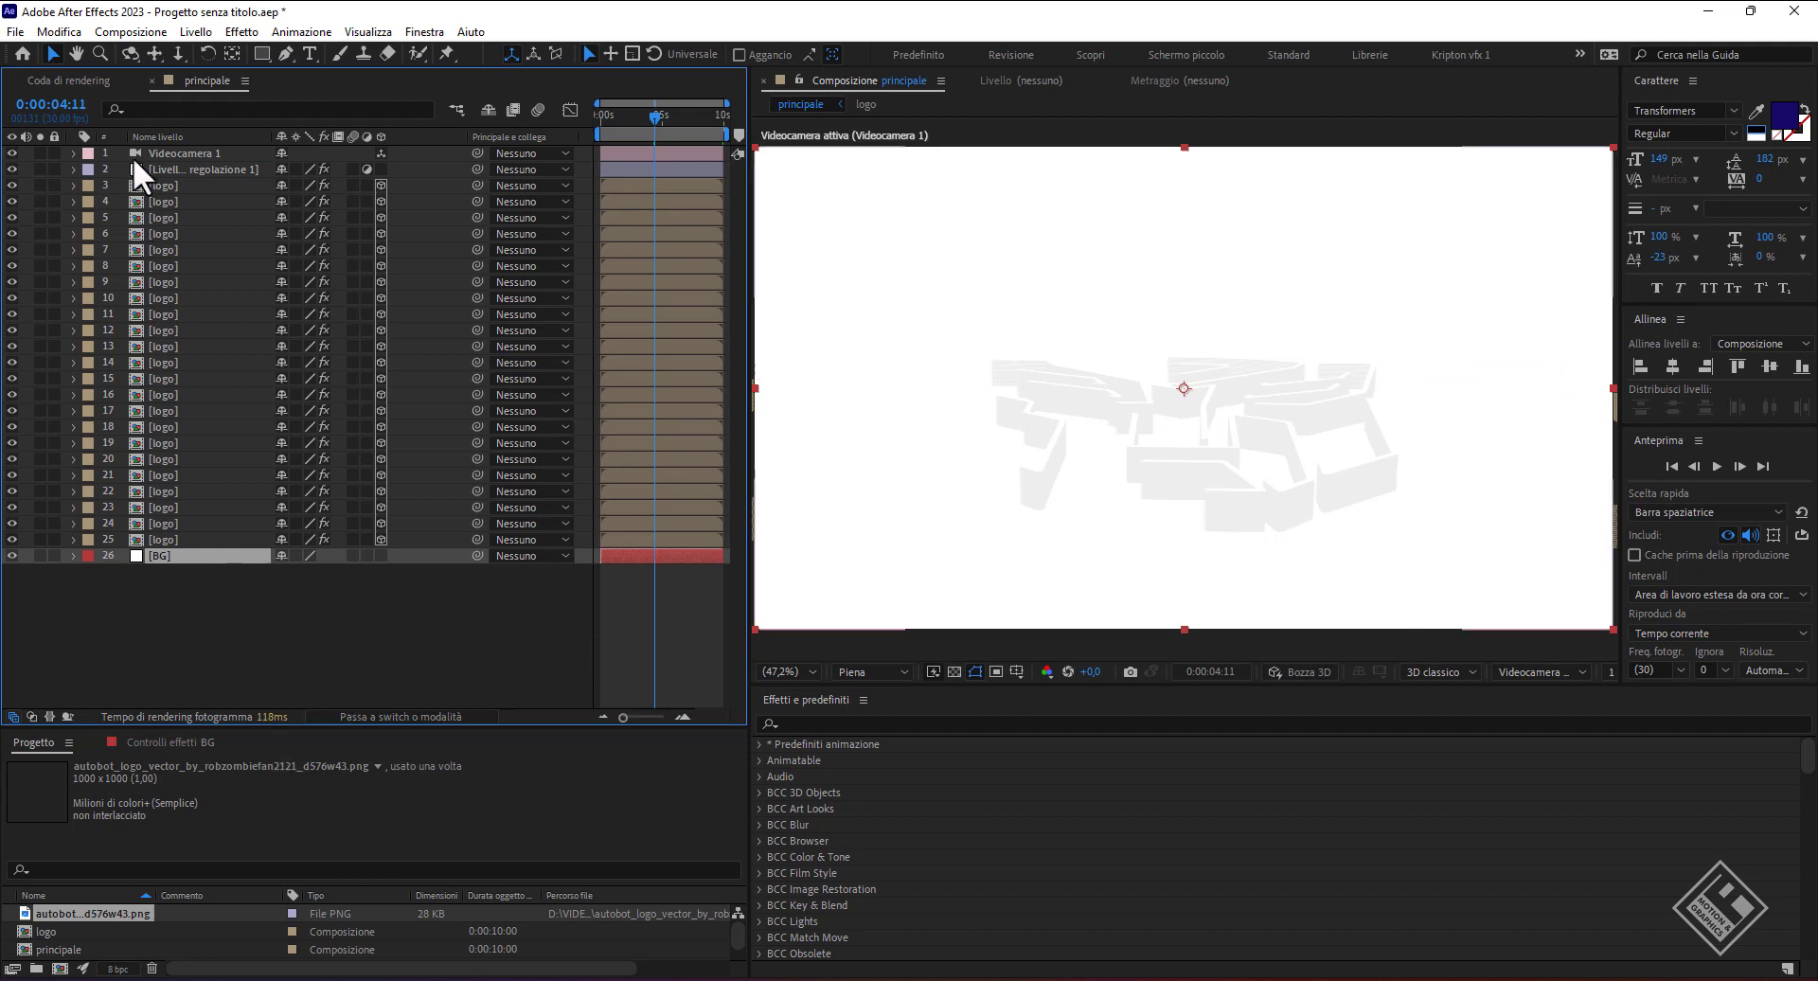
- Set the adjustment layer's Controllo colore to grey D7D7D7 and orbit to view the logo
{"action": "left_click", "coordinate": [189, 169]}
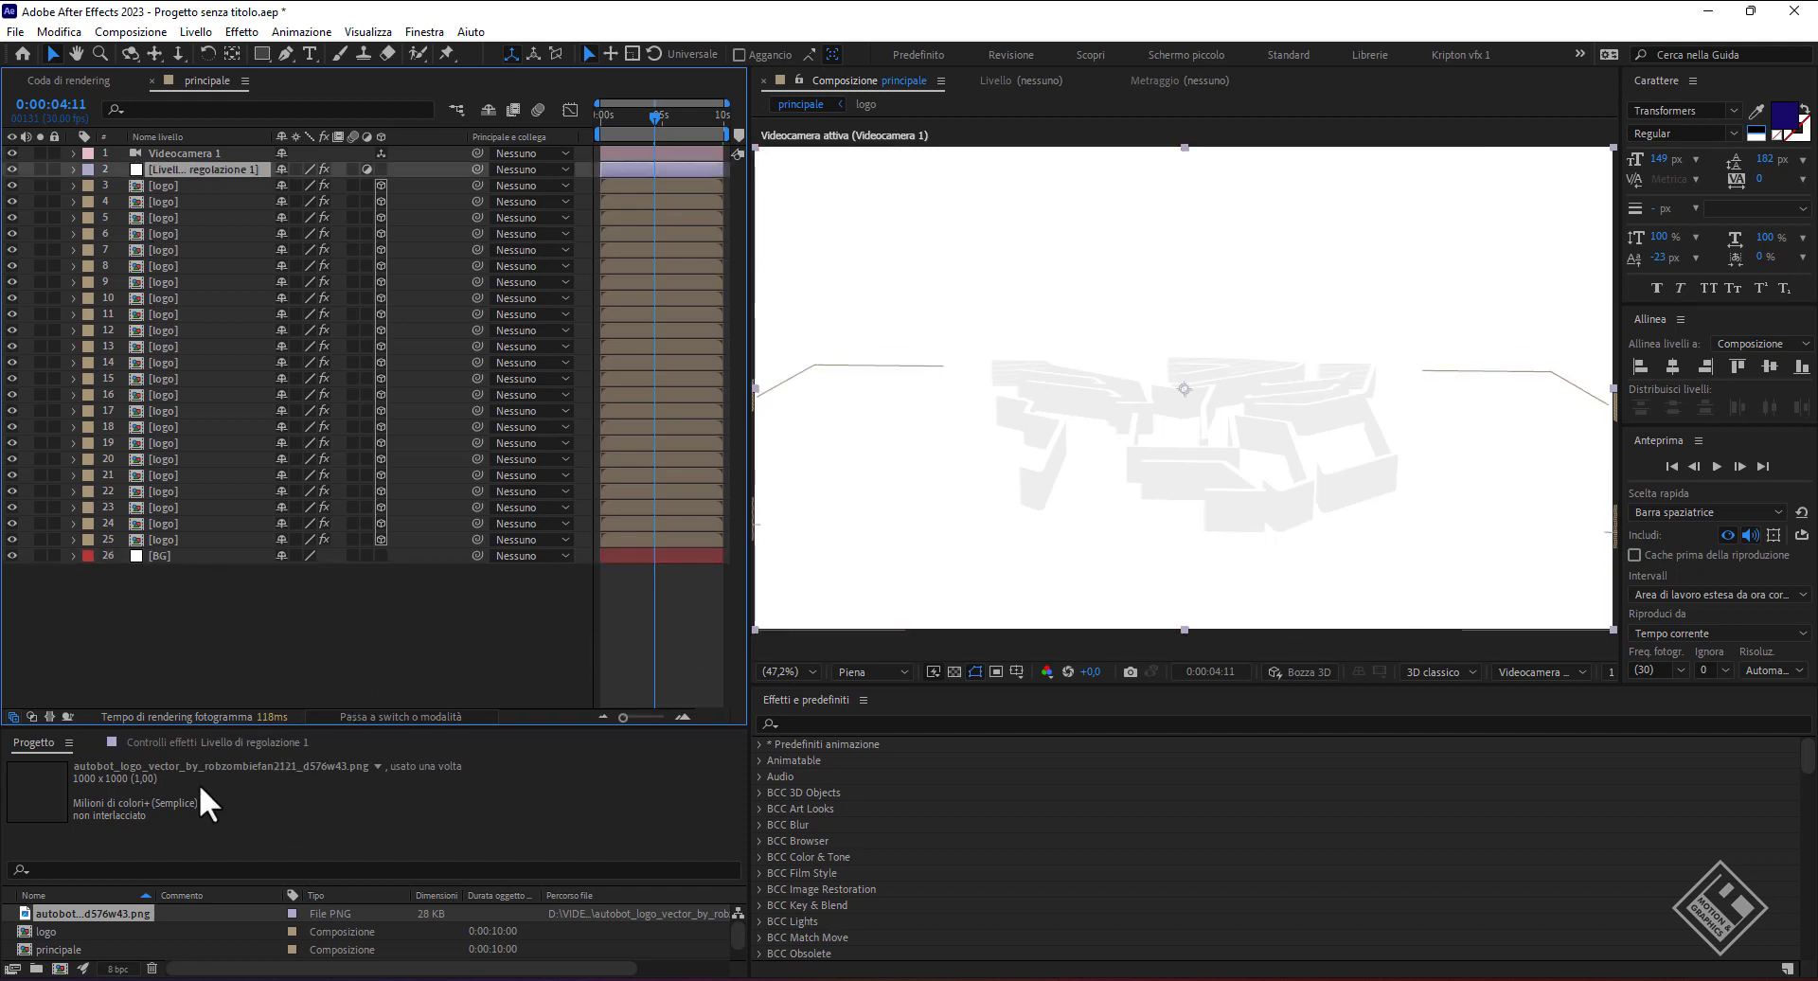
{"action": "left_click_drag", "start_coordinate": [227, 717], "coordinate": [227, 614]}
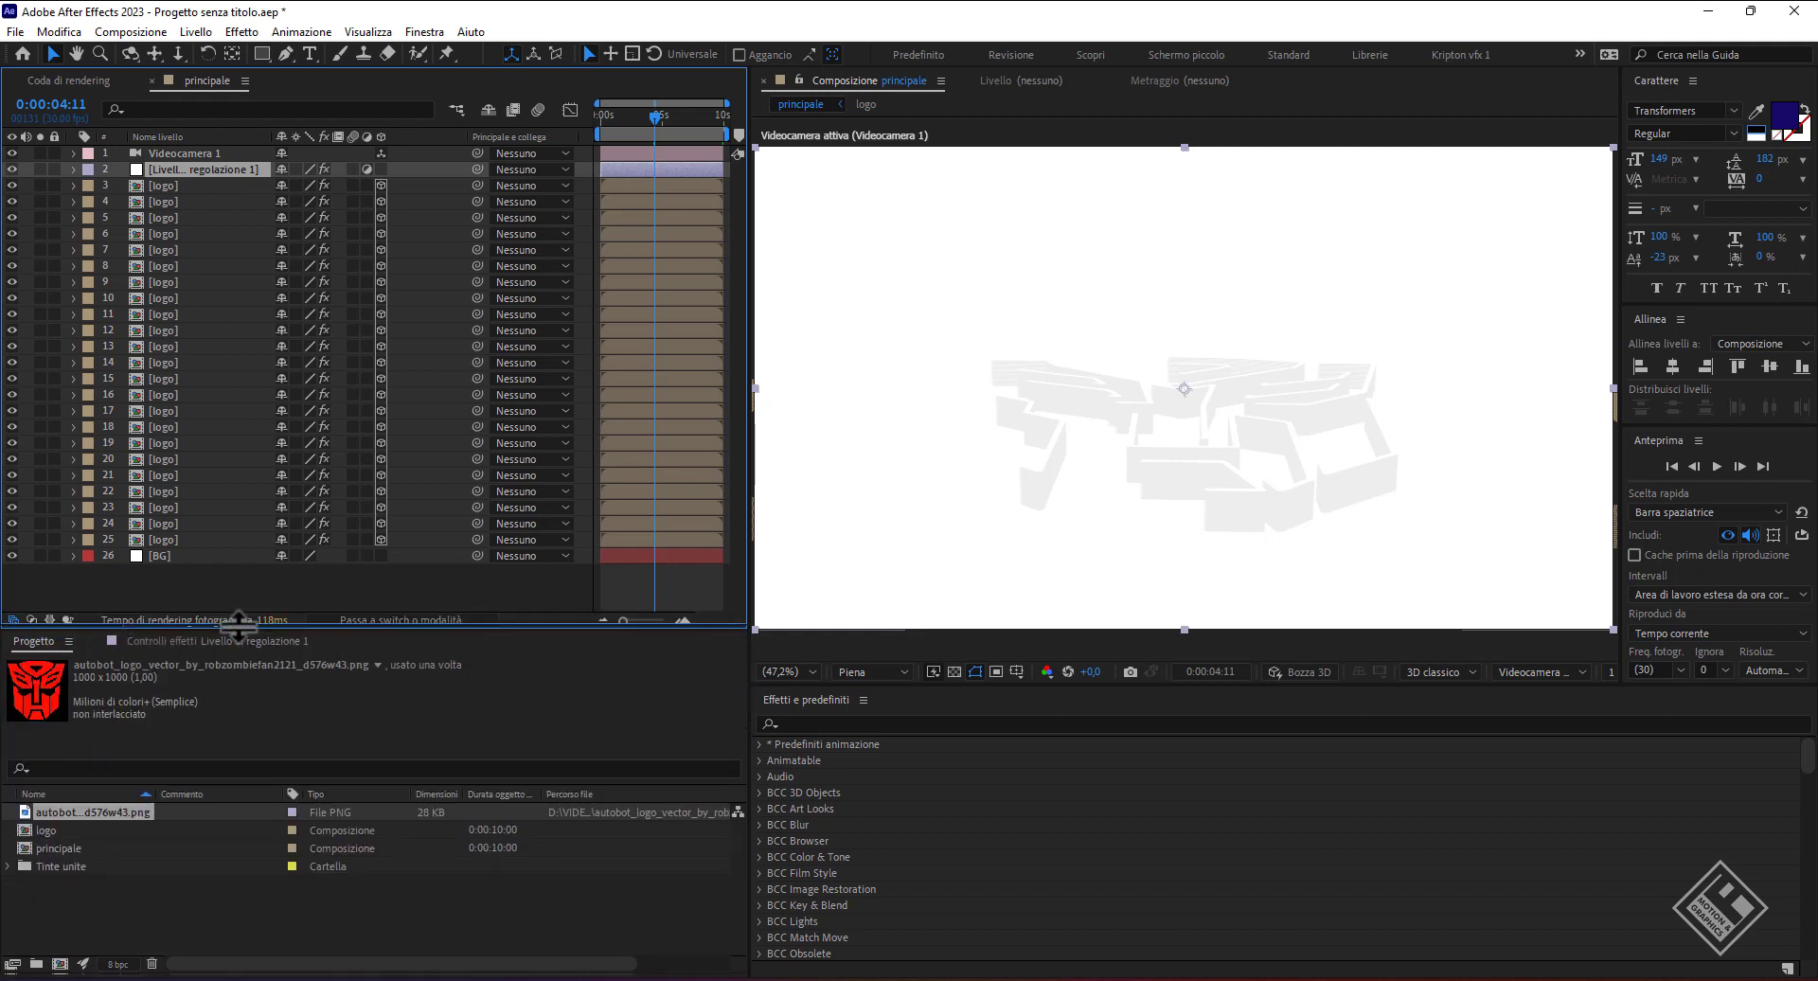
{"action": "left_click", "coordinate": [182, 637]}
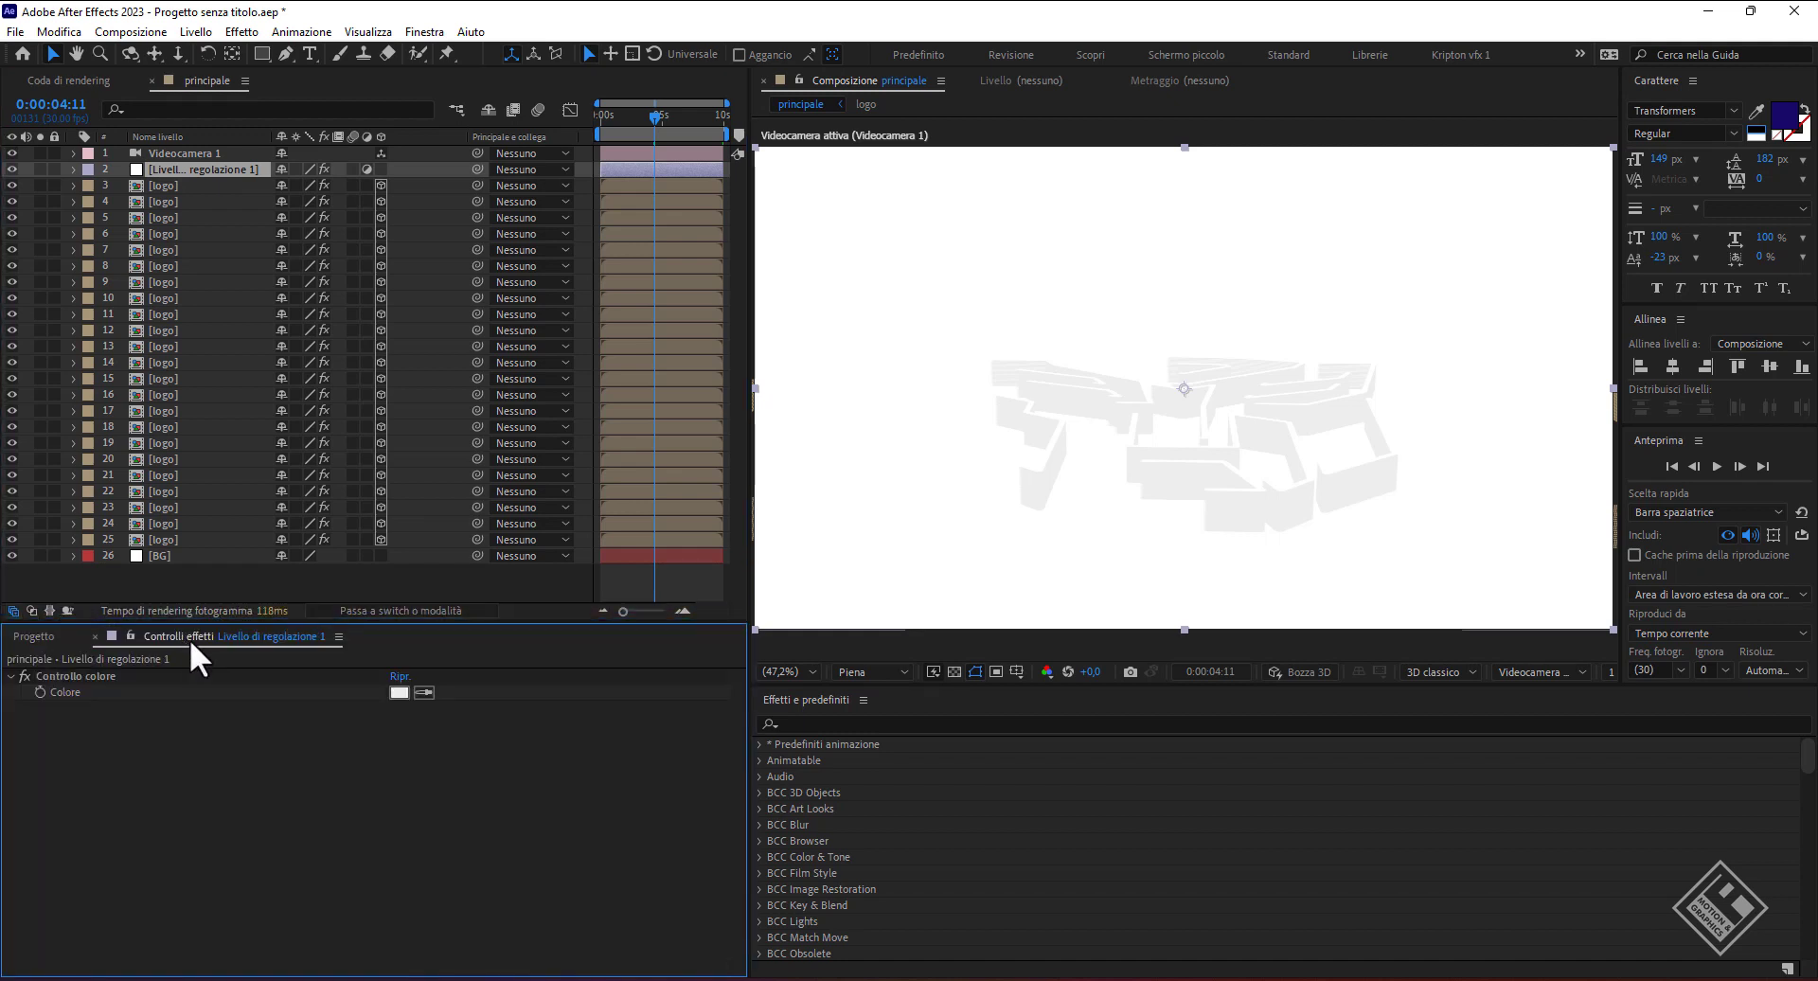
{"action": "left_click", "coordinate": [398, 693]}
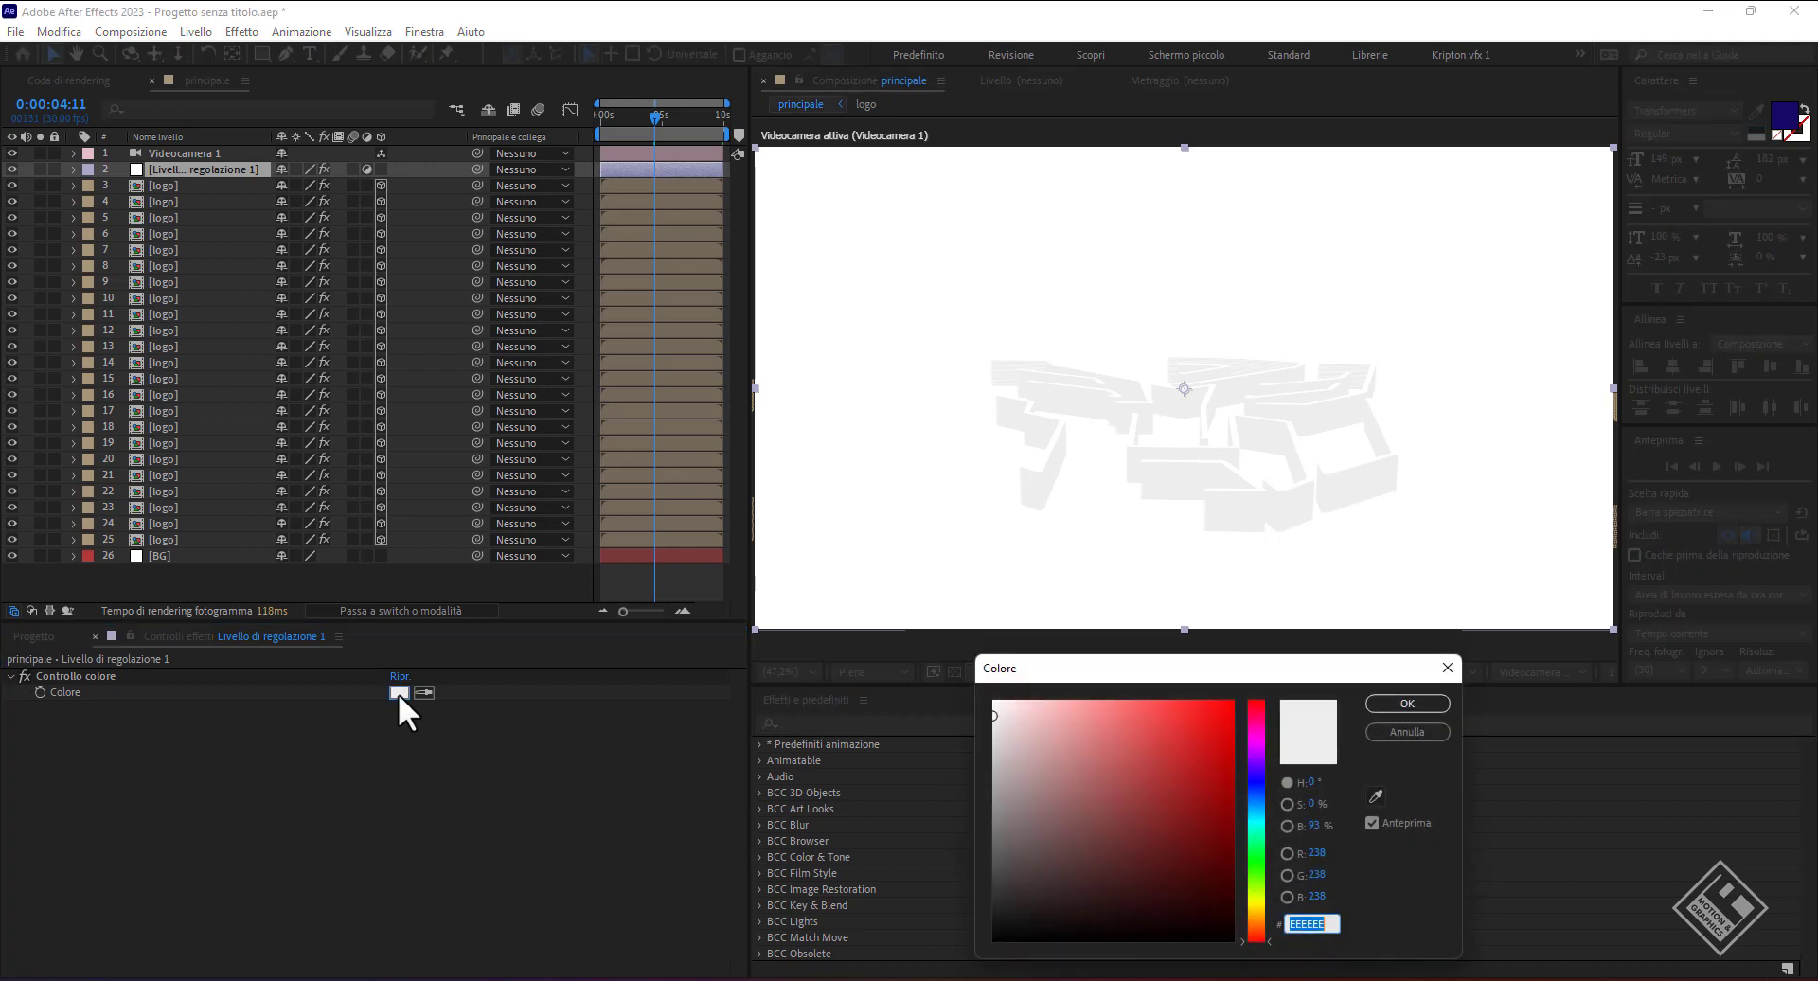
{"action": "mouse_move", "coordinate": [1004, 772]}
{"action": "left_mouse_down"}
{"action": "mouse_move", "coordinate": [969, 790]}
{"action": "mouse_move", "coordinate": [965, 738]}
{"action": "left_mouse_up"}
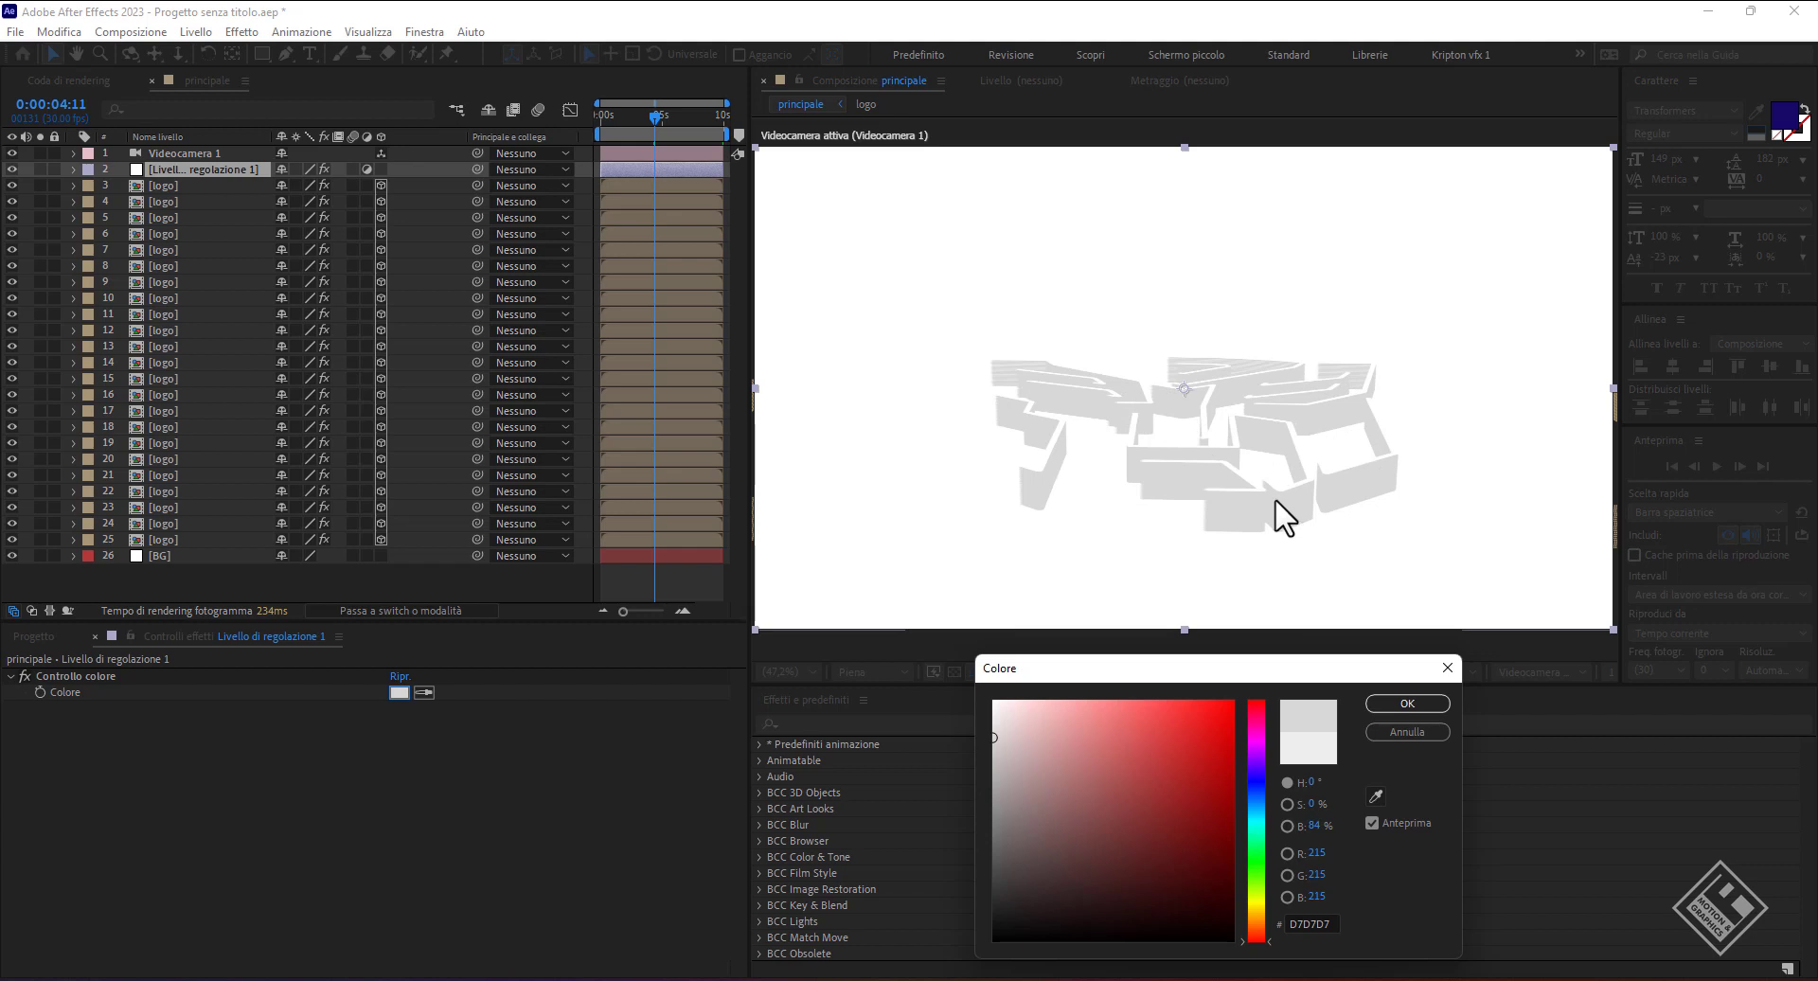
{"action": "left_click", "coordinate": [1409, 702]}
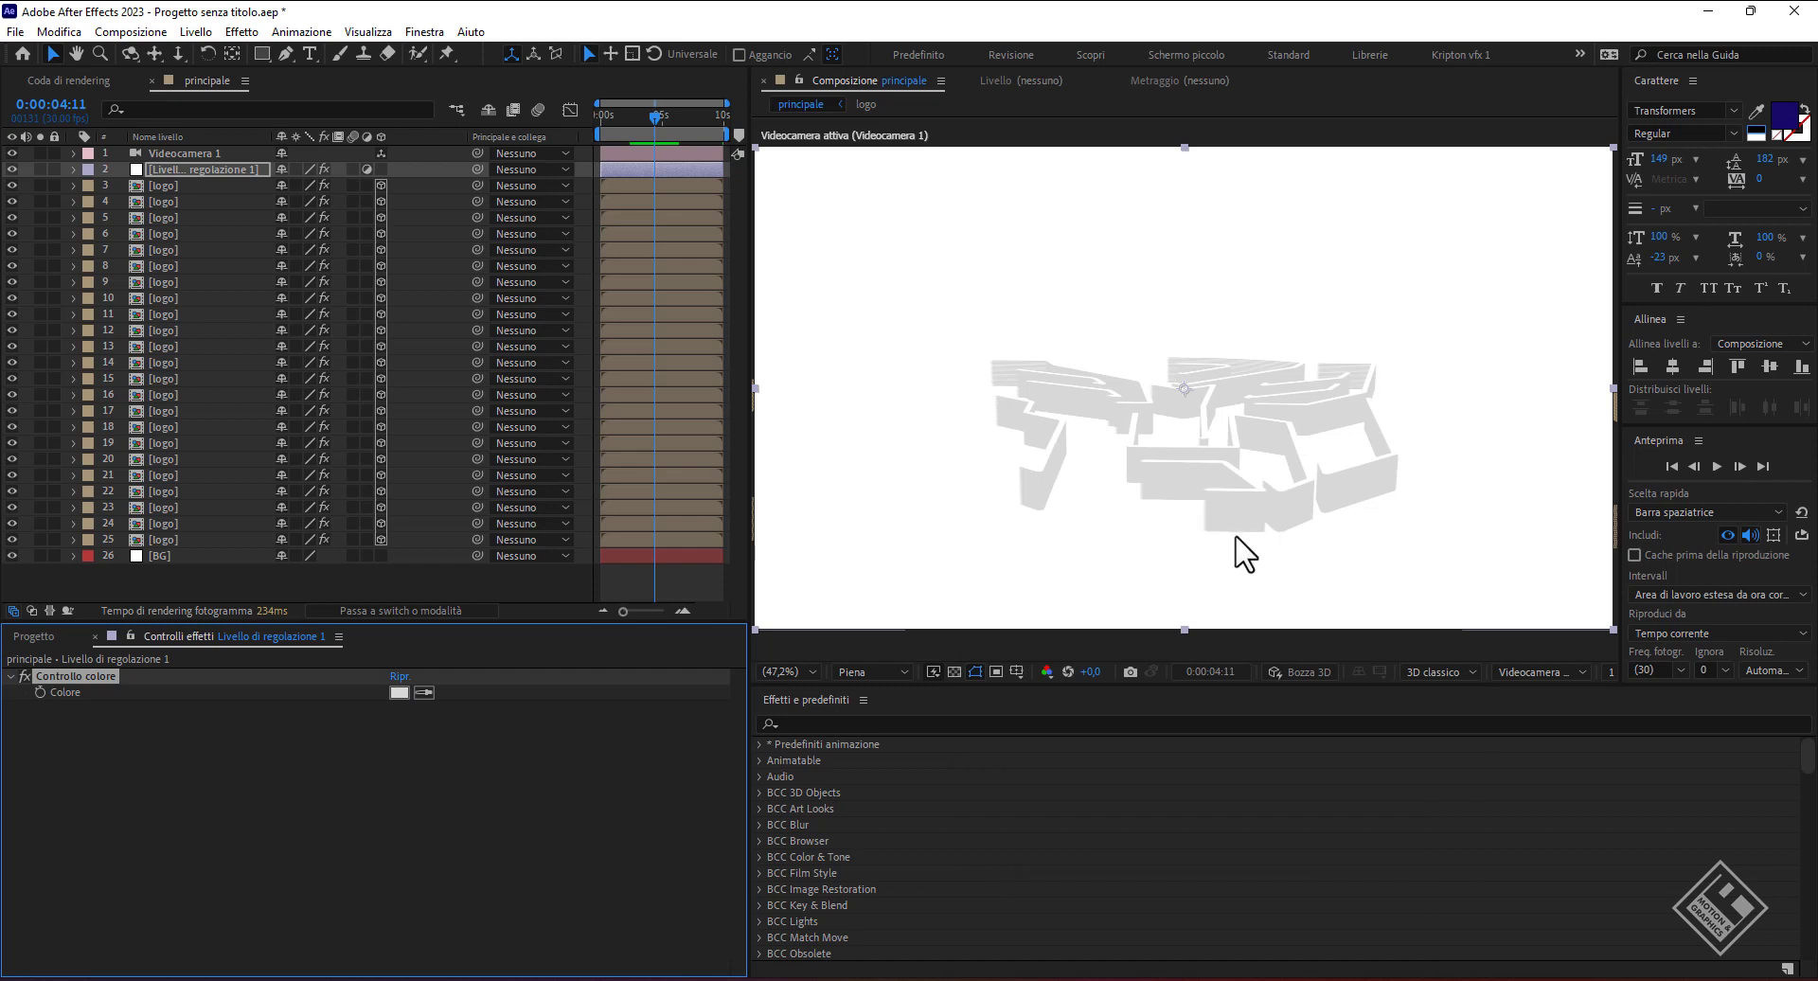
{"action": "left_click_drag", "start_coordinate": [1290, 511], "coordinate": [1288, 517]}
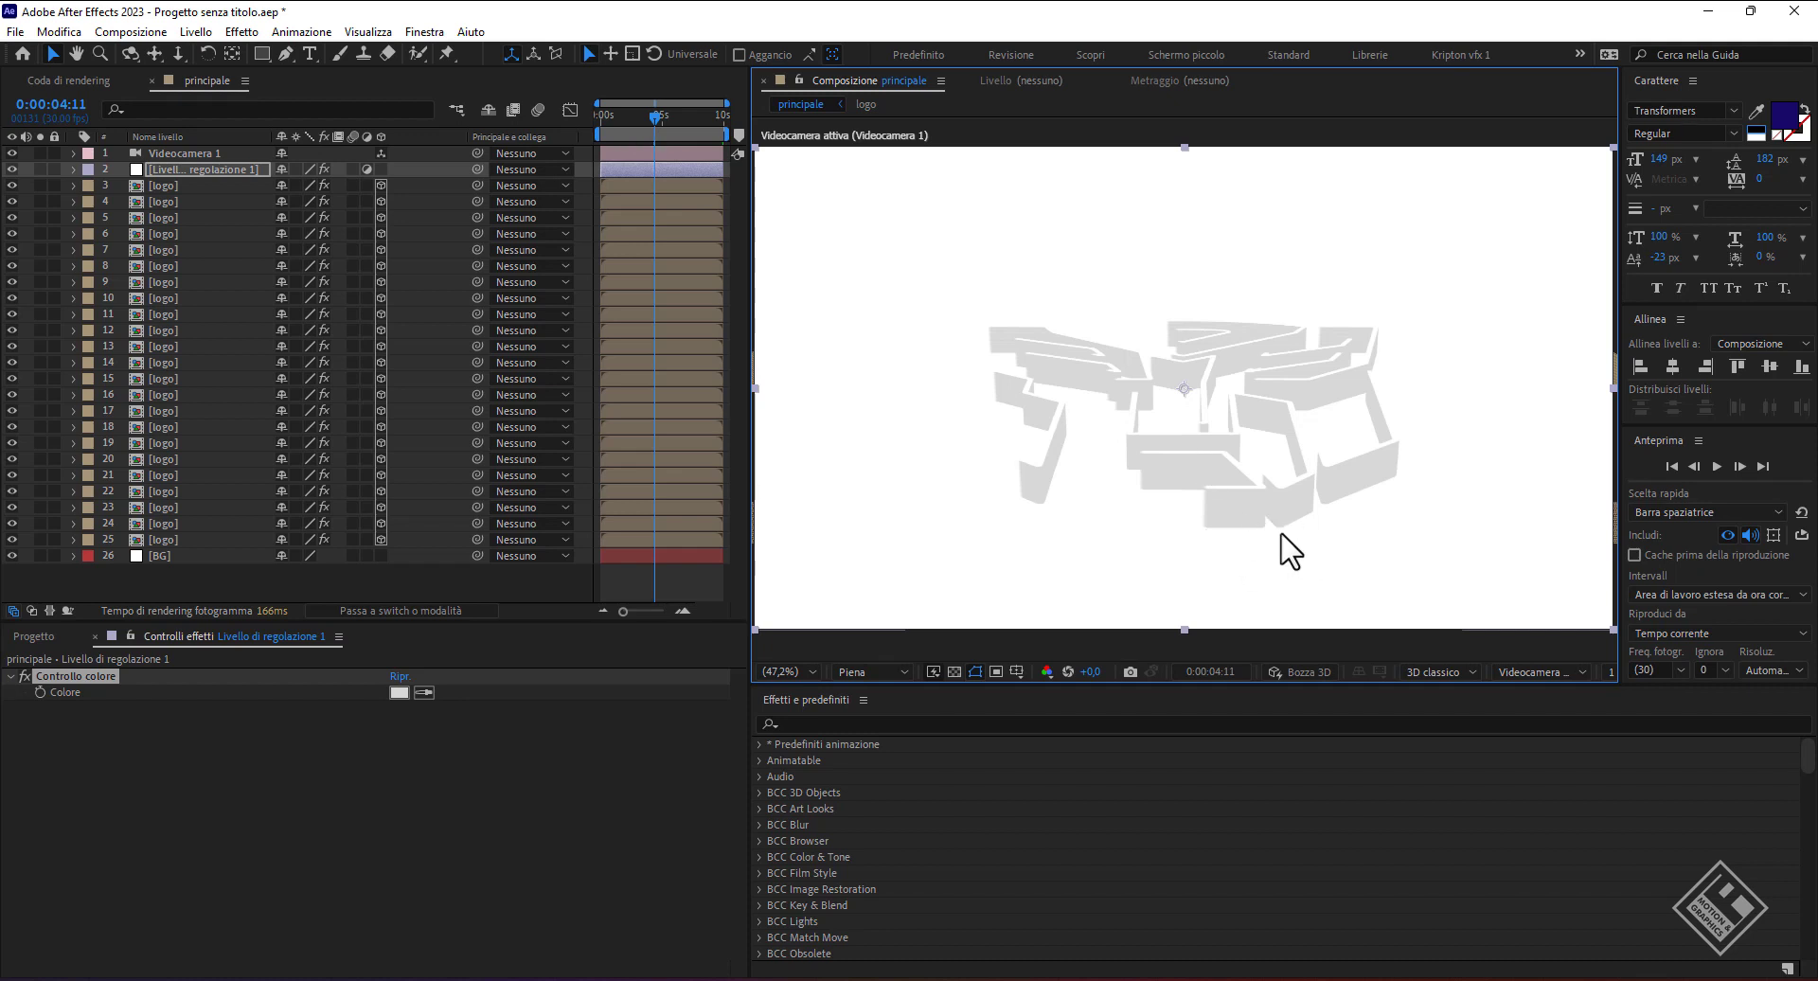
- Give logo layer 24's fill a mid-grey colour, 818181
{"action": "left_click", "coordinate": [162, 522]}
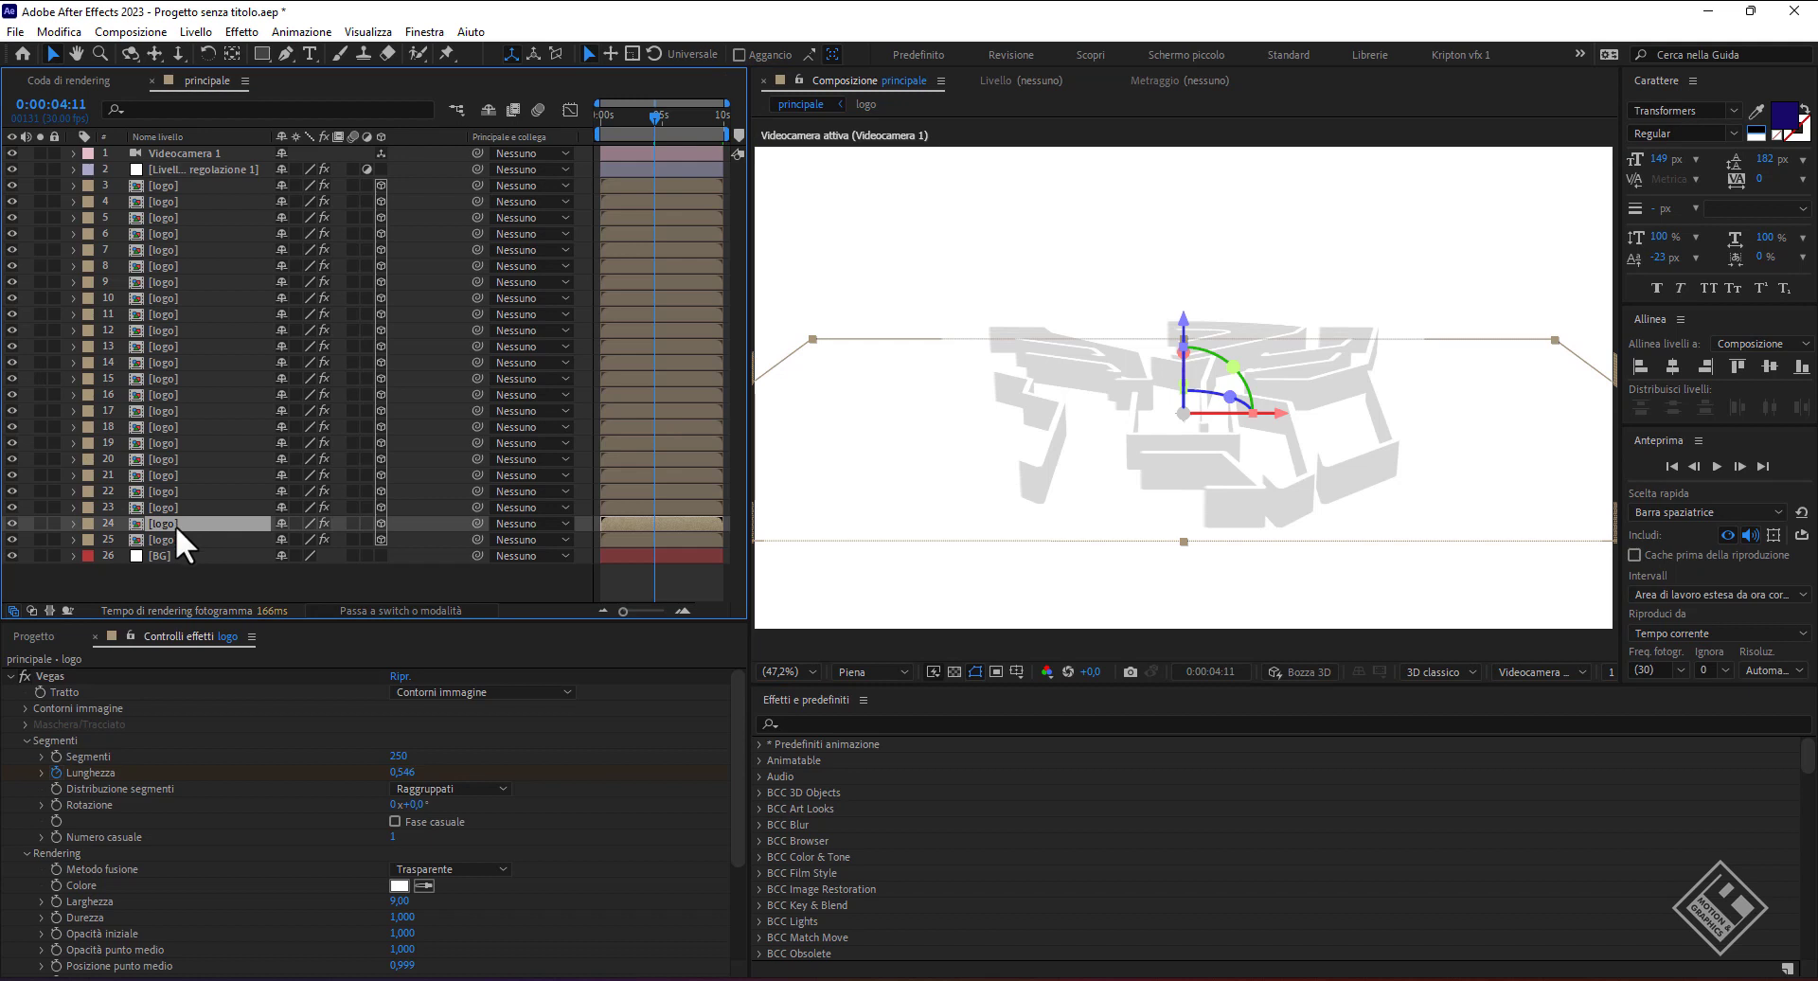
{"action": "left_click", "coordinate": [11, 676]}
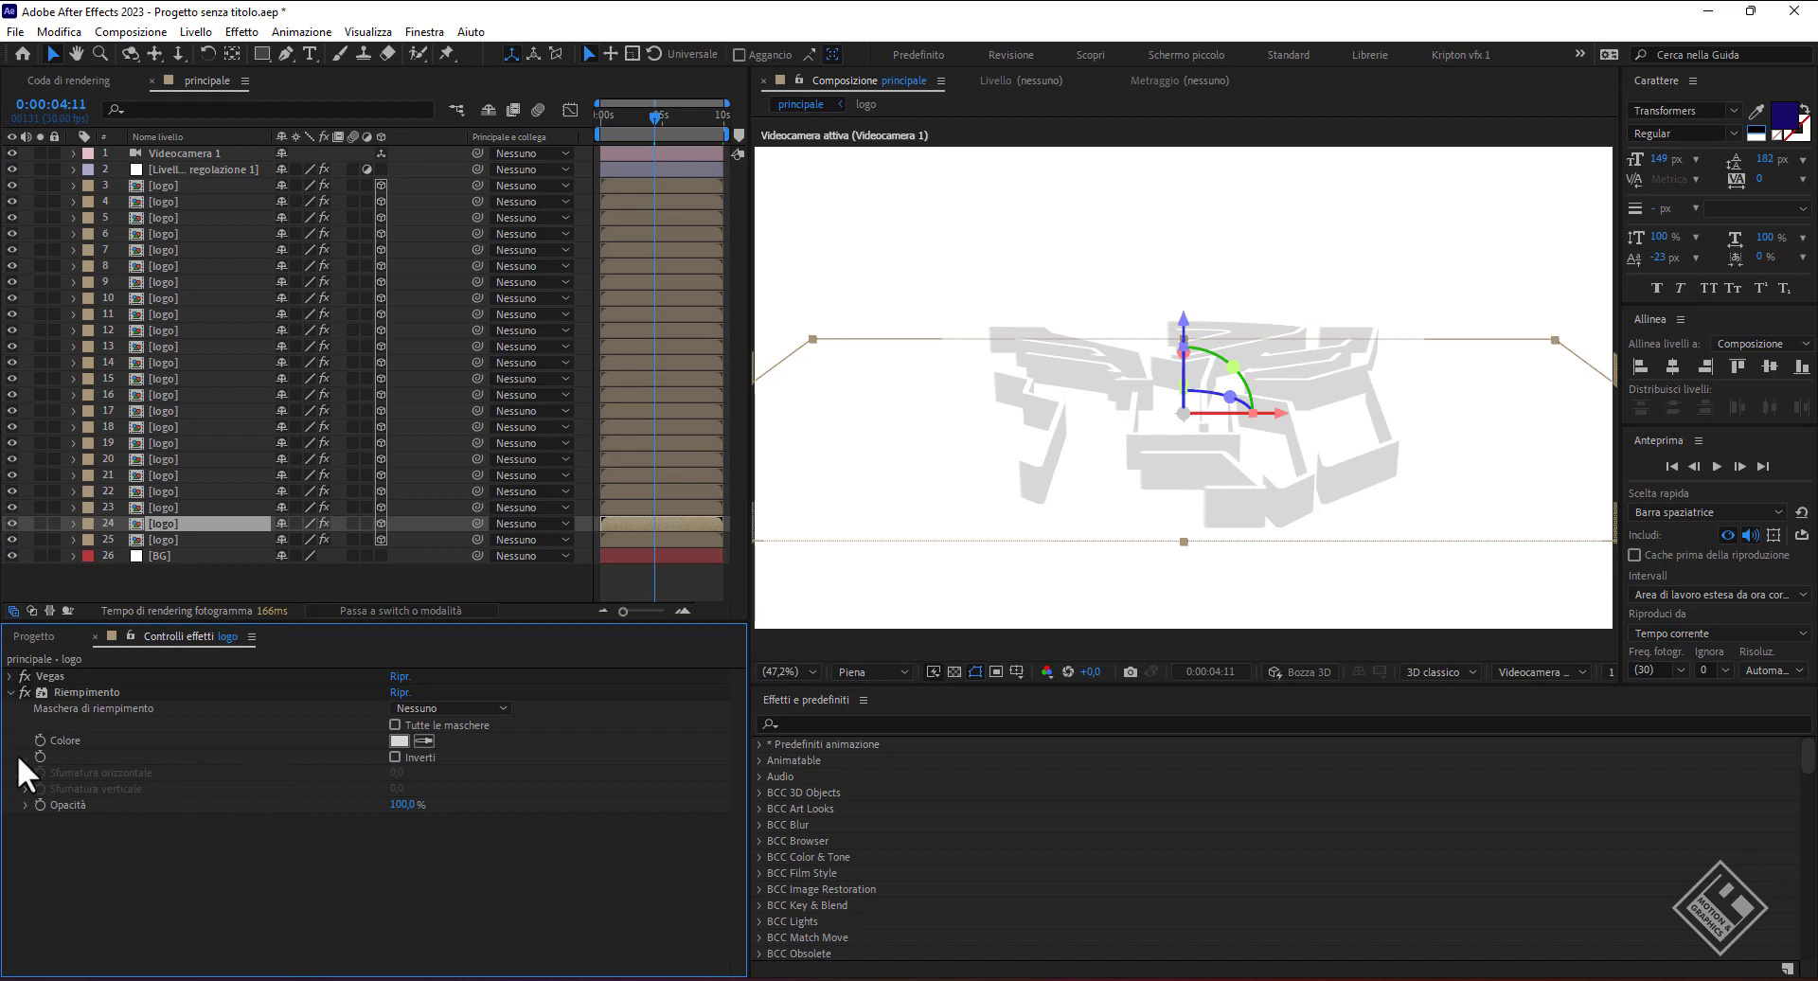
{"action": "key", "text": "ctrl+z"}
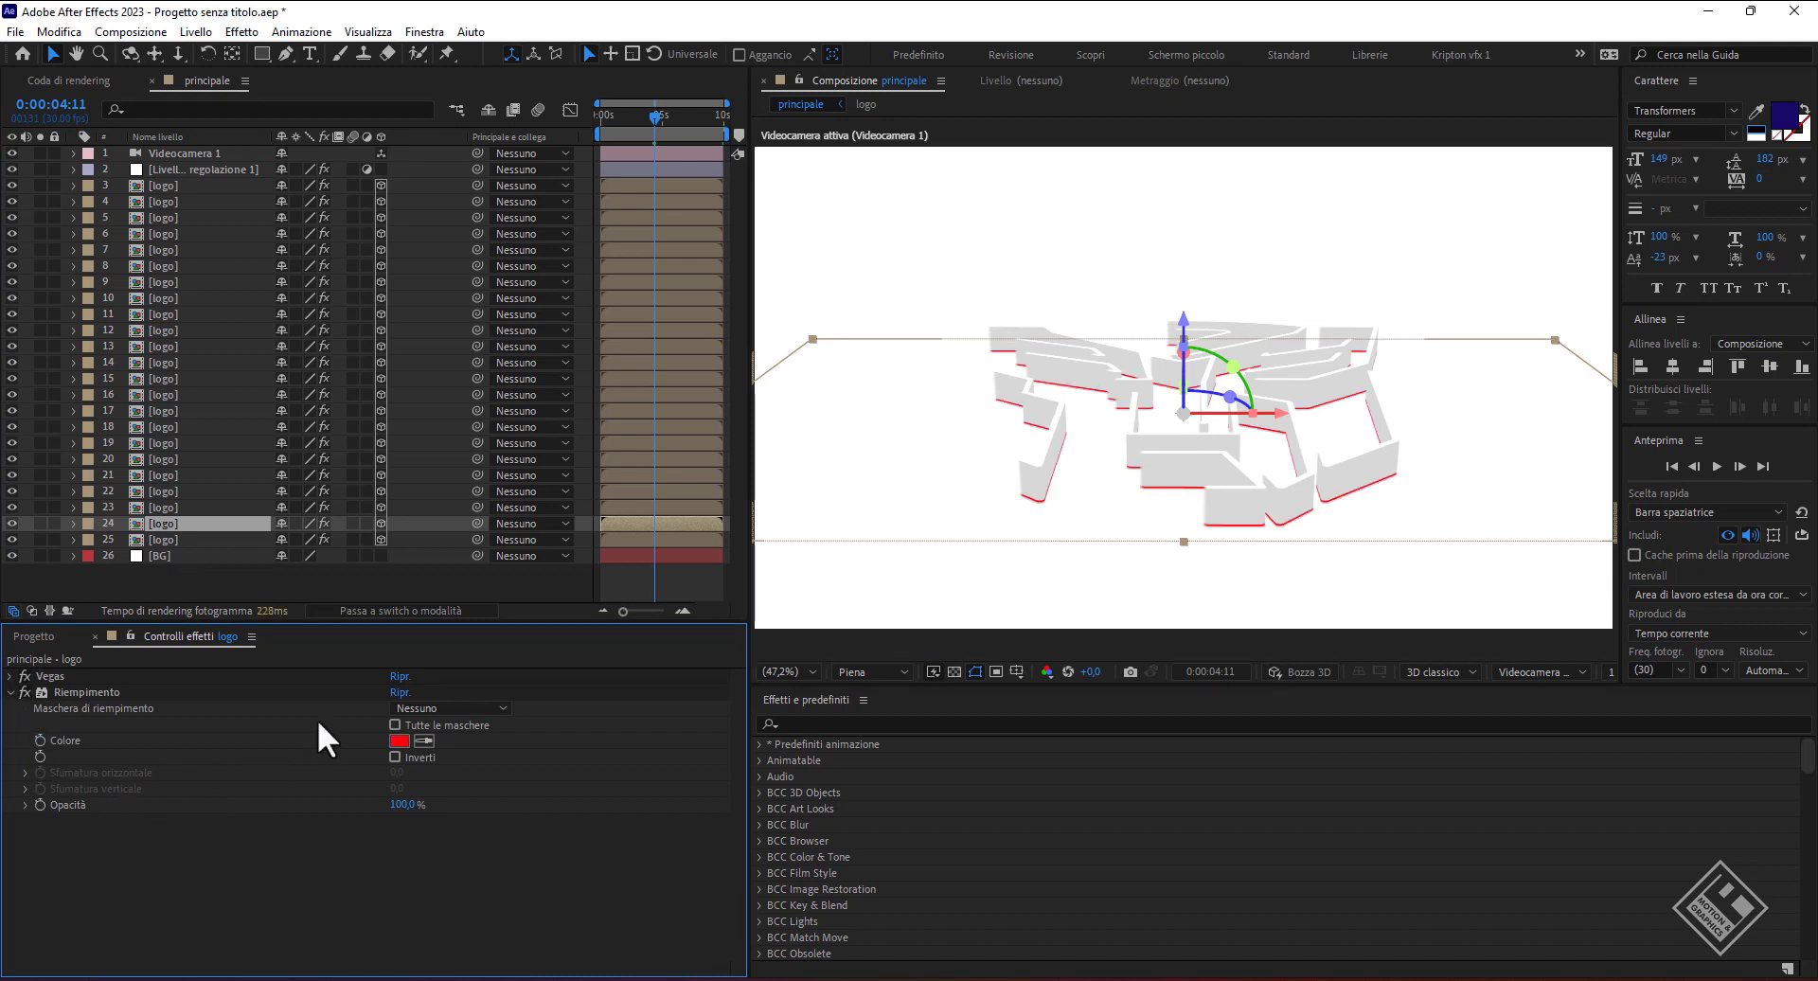
{"action": "left_click", "coordinate": [396, 739]}
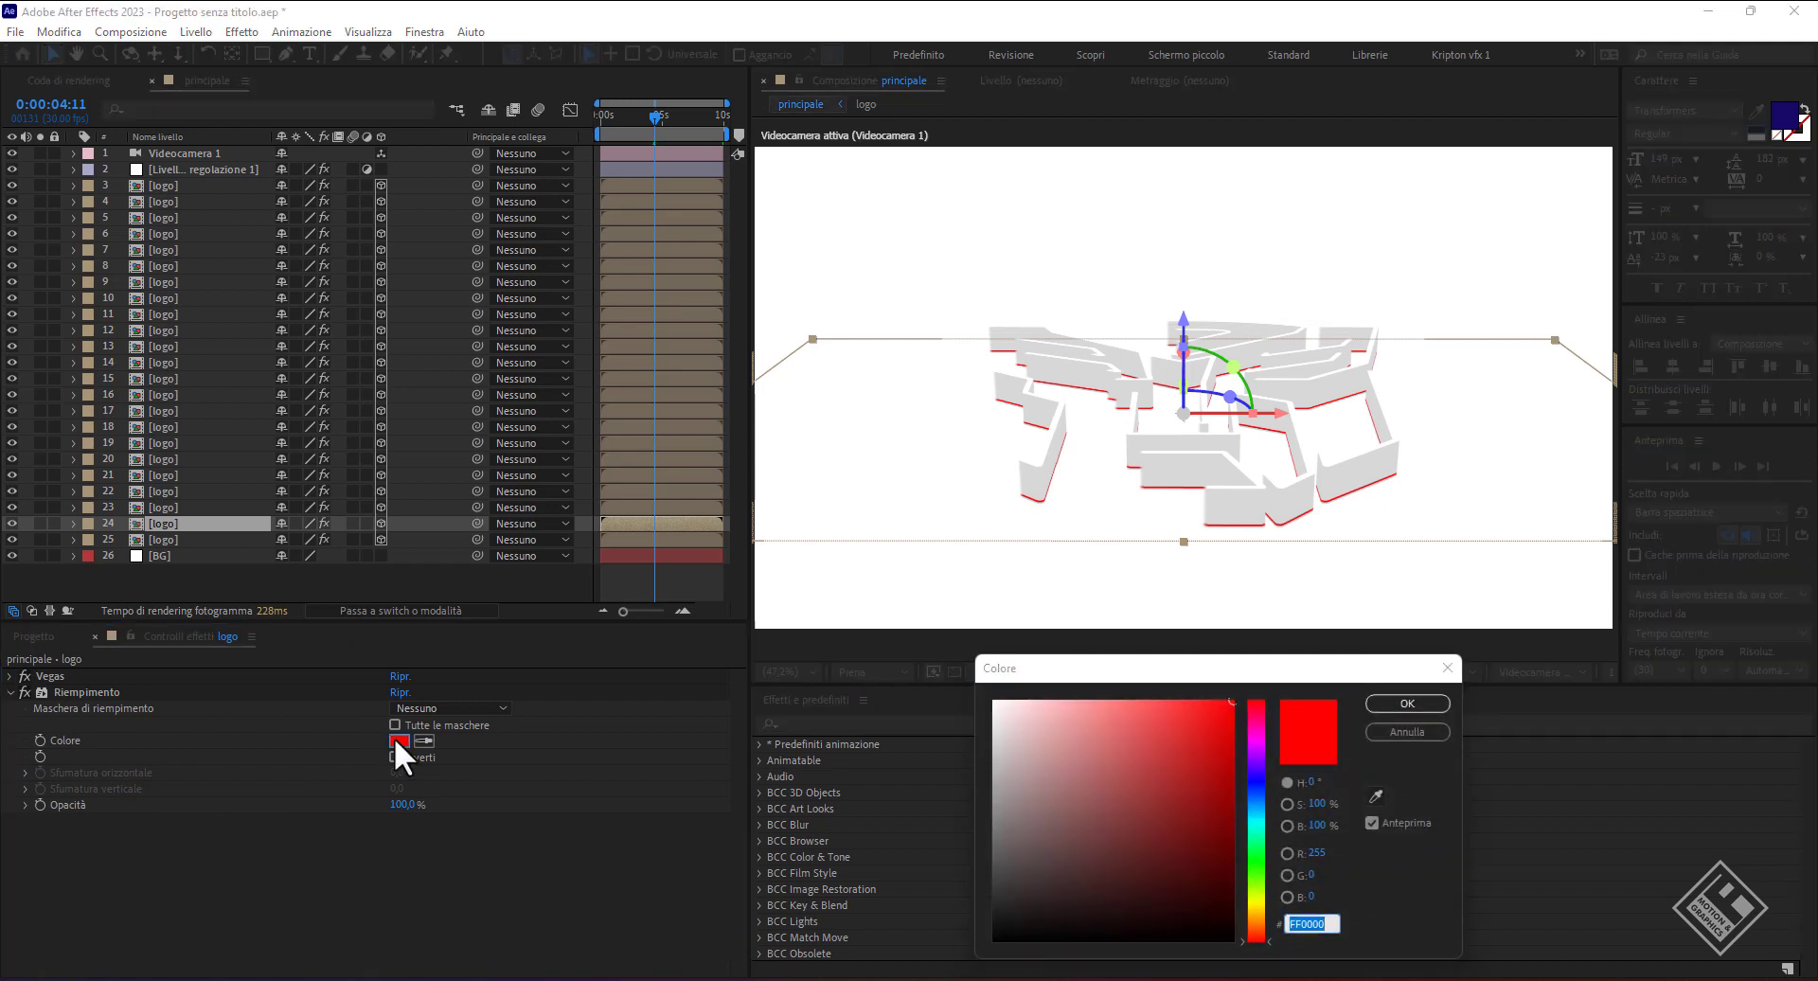
{"action": "left_click_drag", "start_coordinate": [1049, 711], "coordinate": [965, 819]}
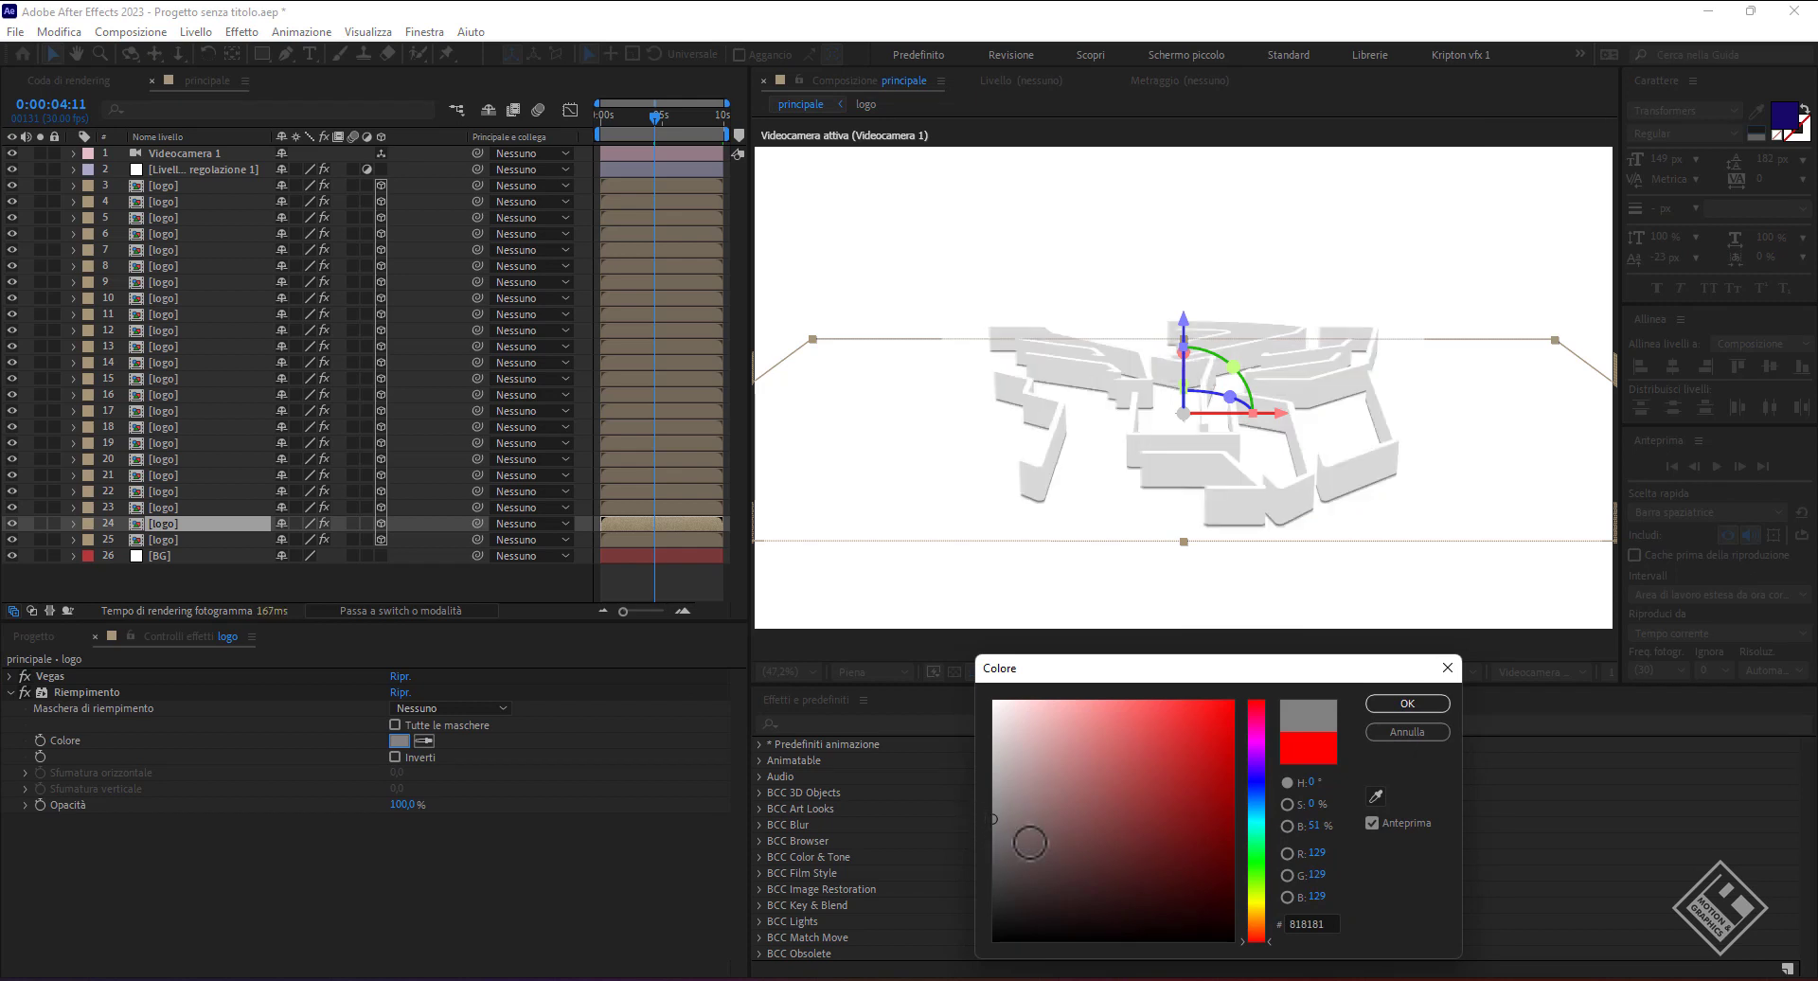
{"action": "left_click", "coordinate": [1404, 707]}
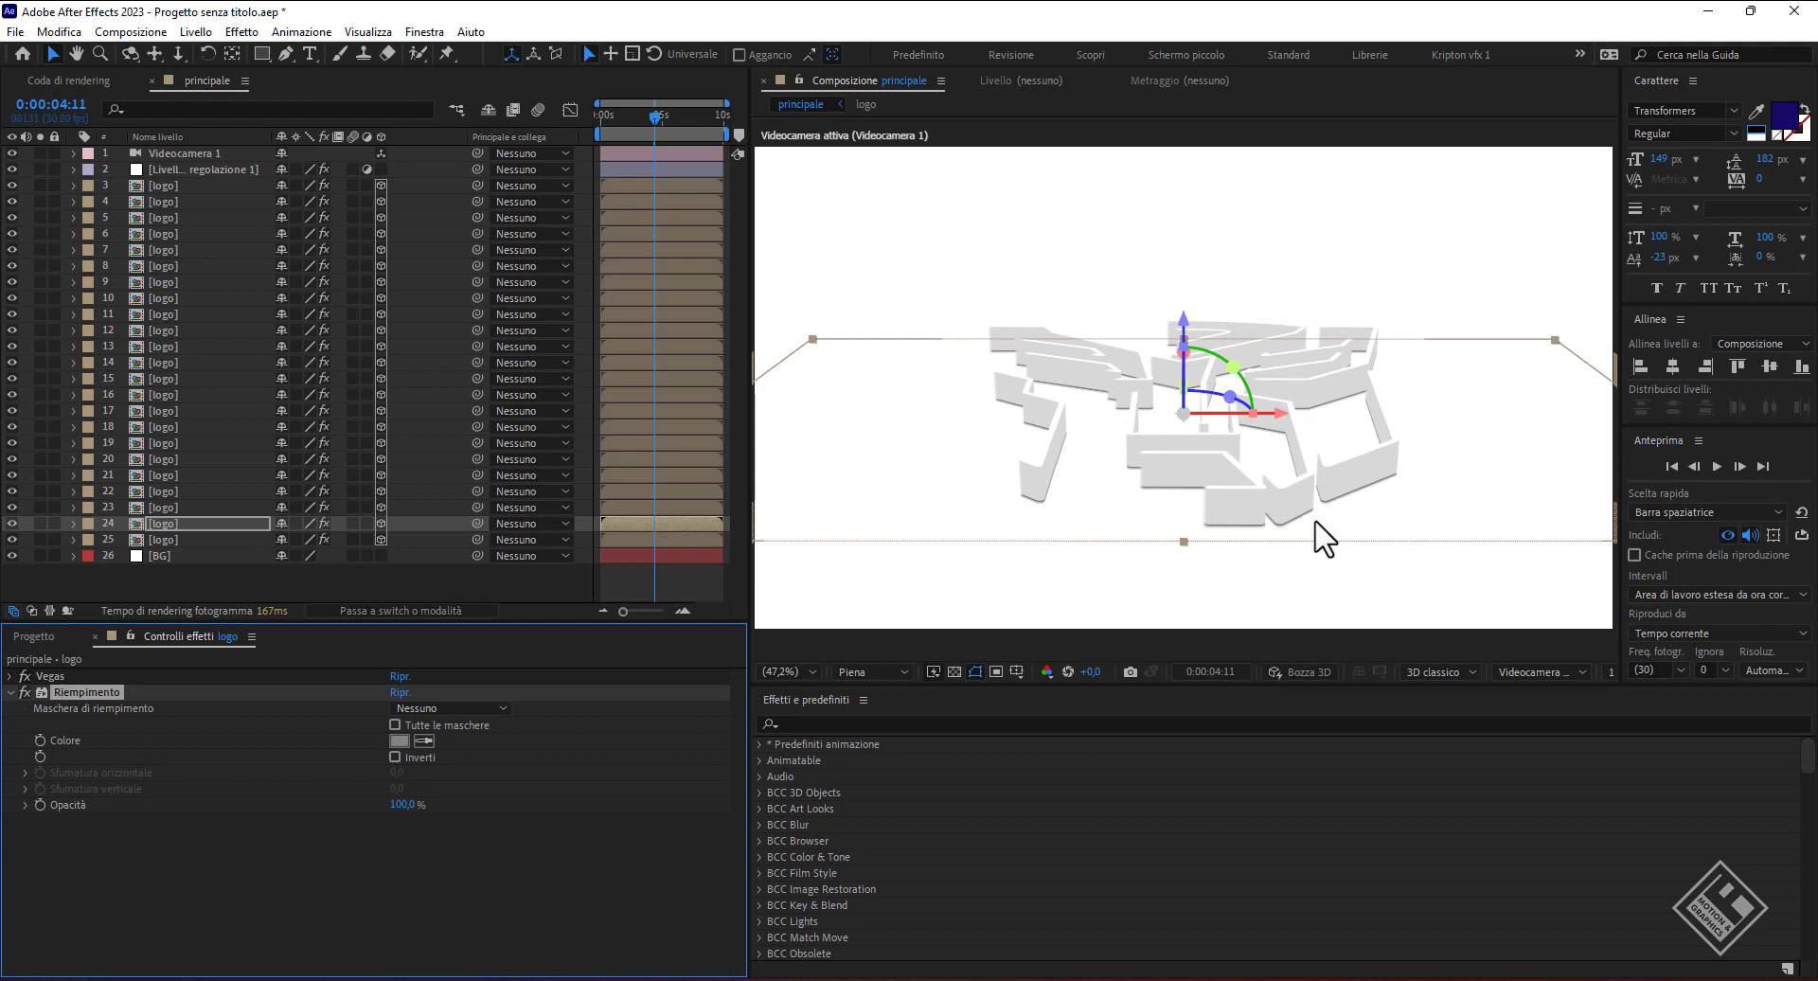
- Apply CC Radial Fast Blur to layer 24 with Amount 30
{"action": "left_click", "coordinate": [175, 521]}
{"action": "key", "text": "ctrl+space"}
{"action": "type", "text": "cc radi"}
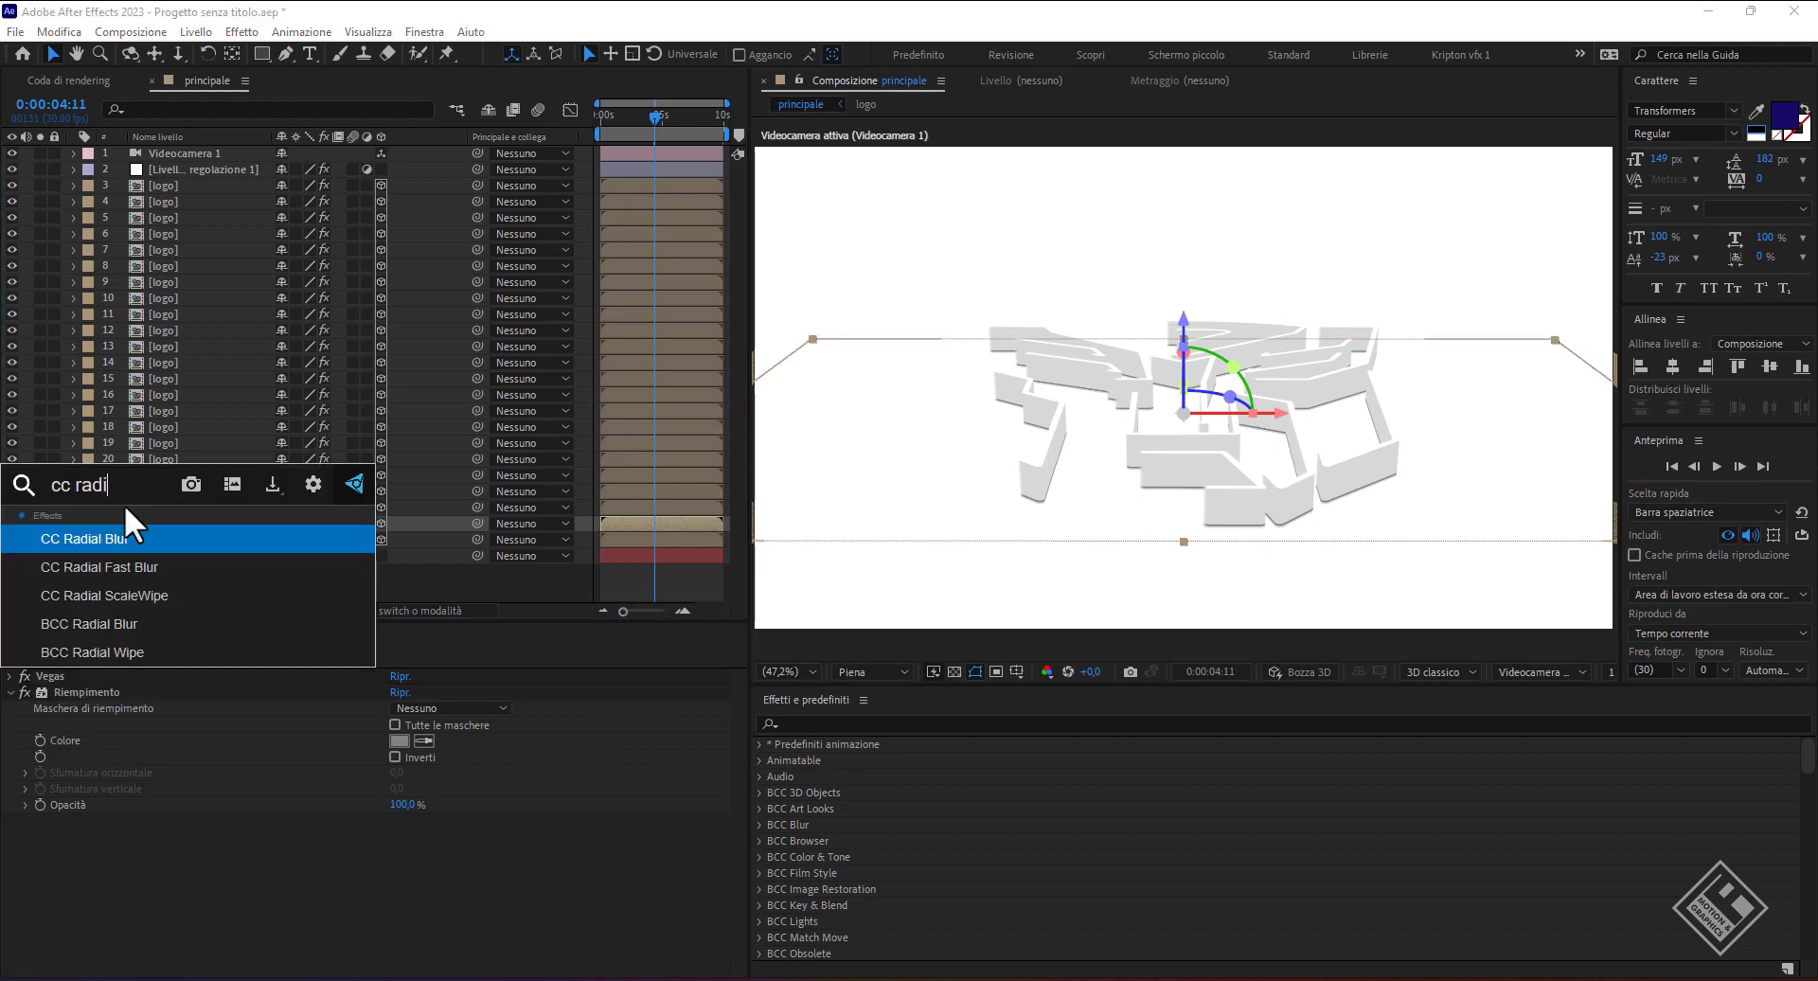
{"action": "key", "text": "Down"}
{"action": "key", "text": "Return"}
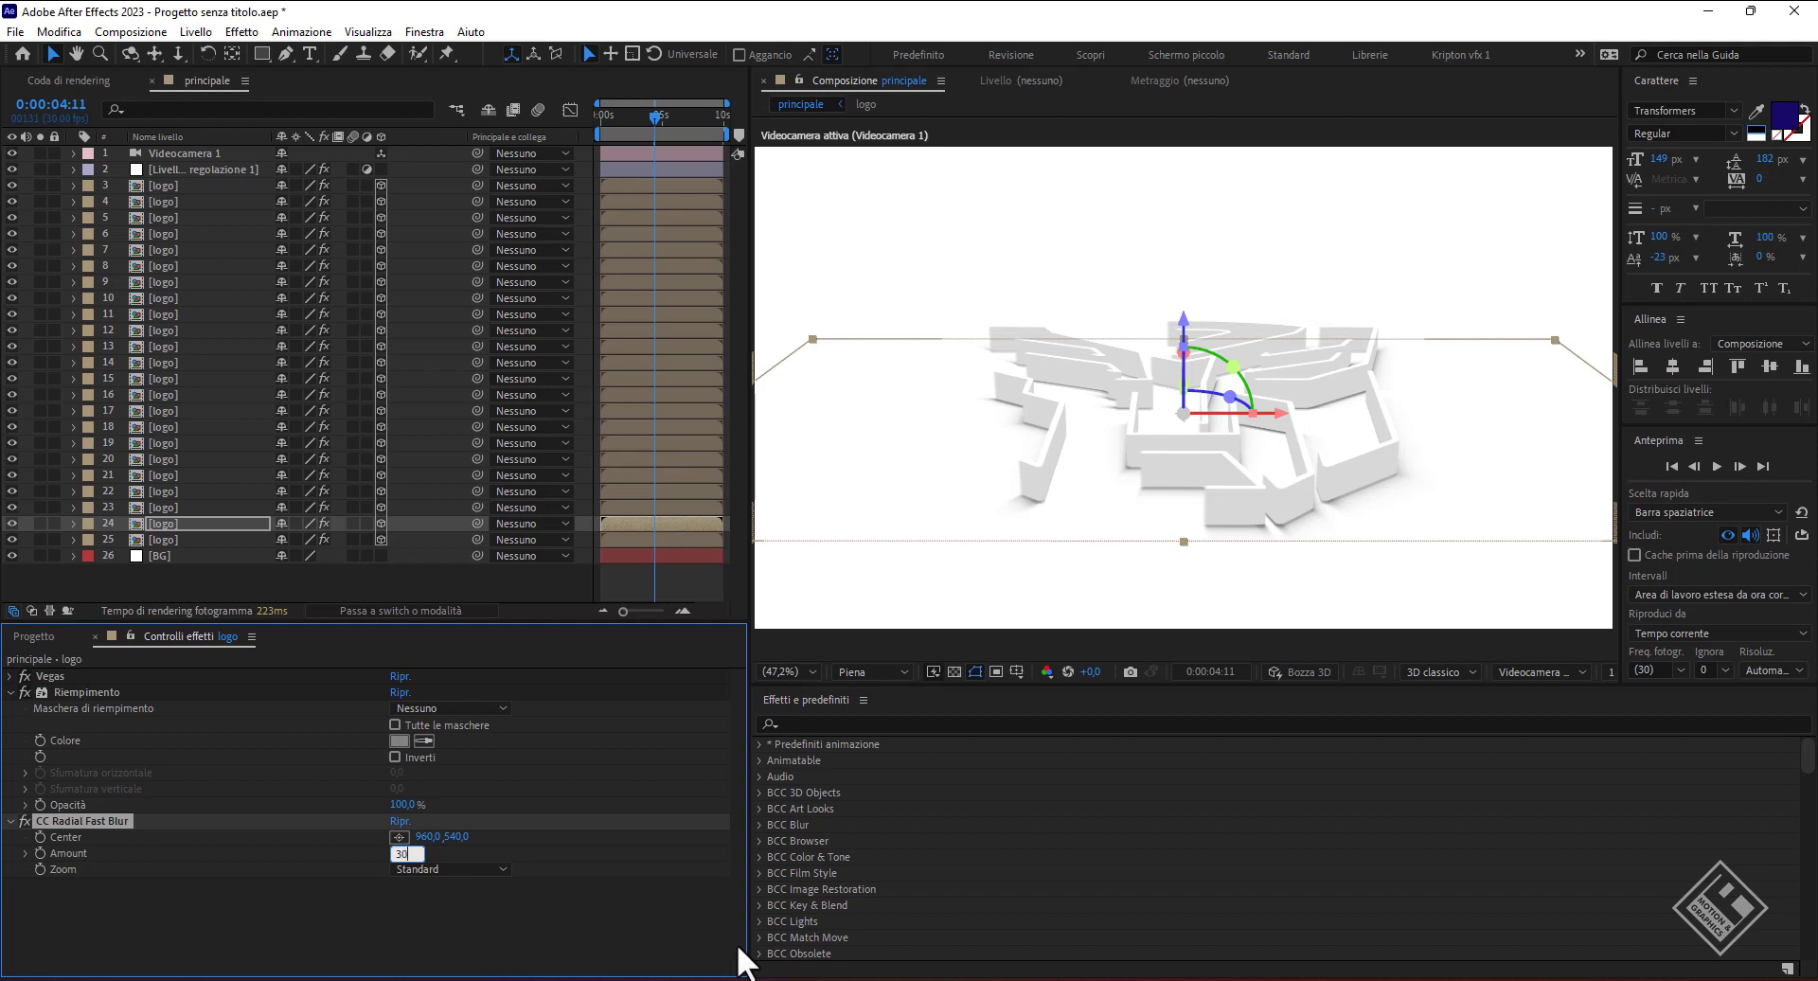
{"action": "key", "text": "Return"}
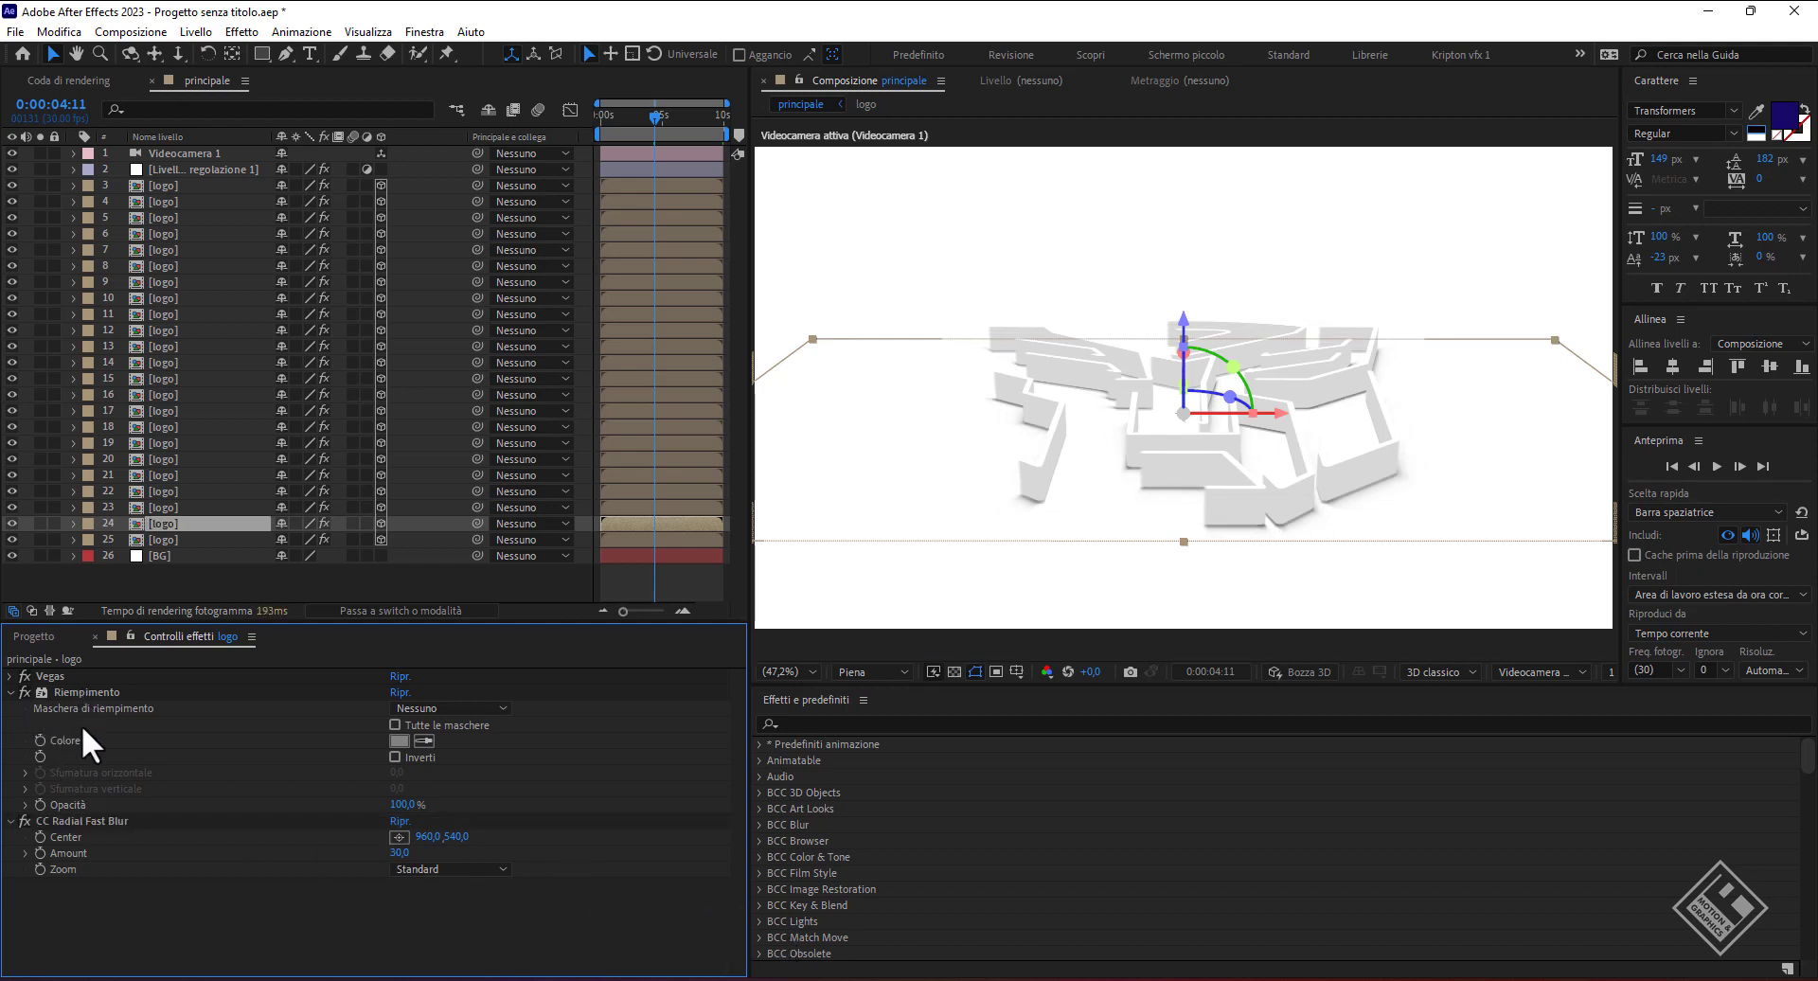
- Copy the Fill and CC Radial Fast Blur effects from layer 24 onto logo layer 25
{"action": "left_click", "coordinate": [78, 691]}
{"action": "left_click", "coordinate": [77, 822], "text": "ctrl"}
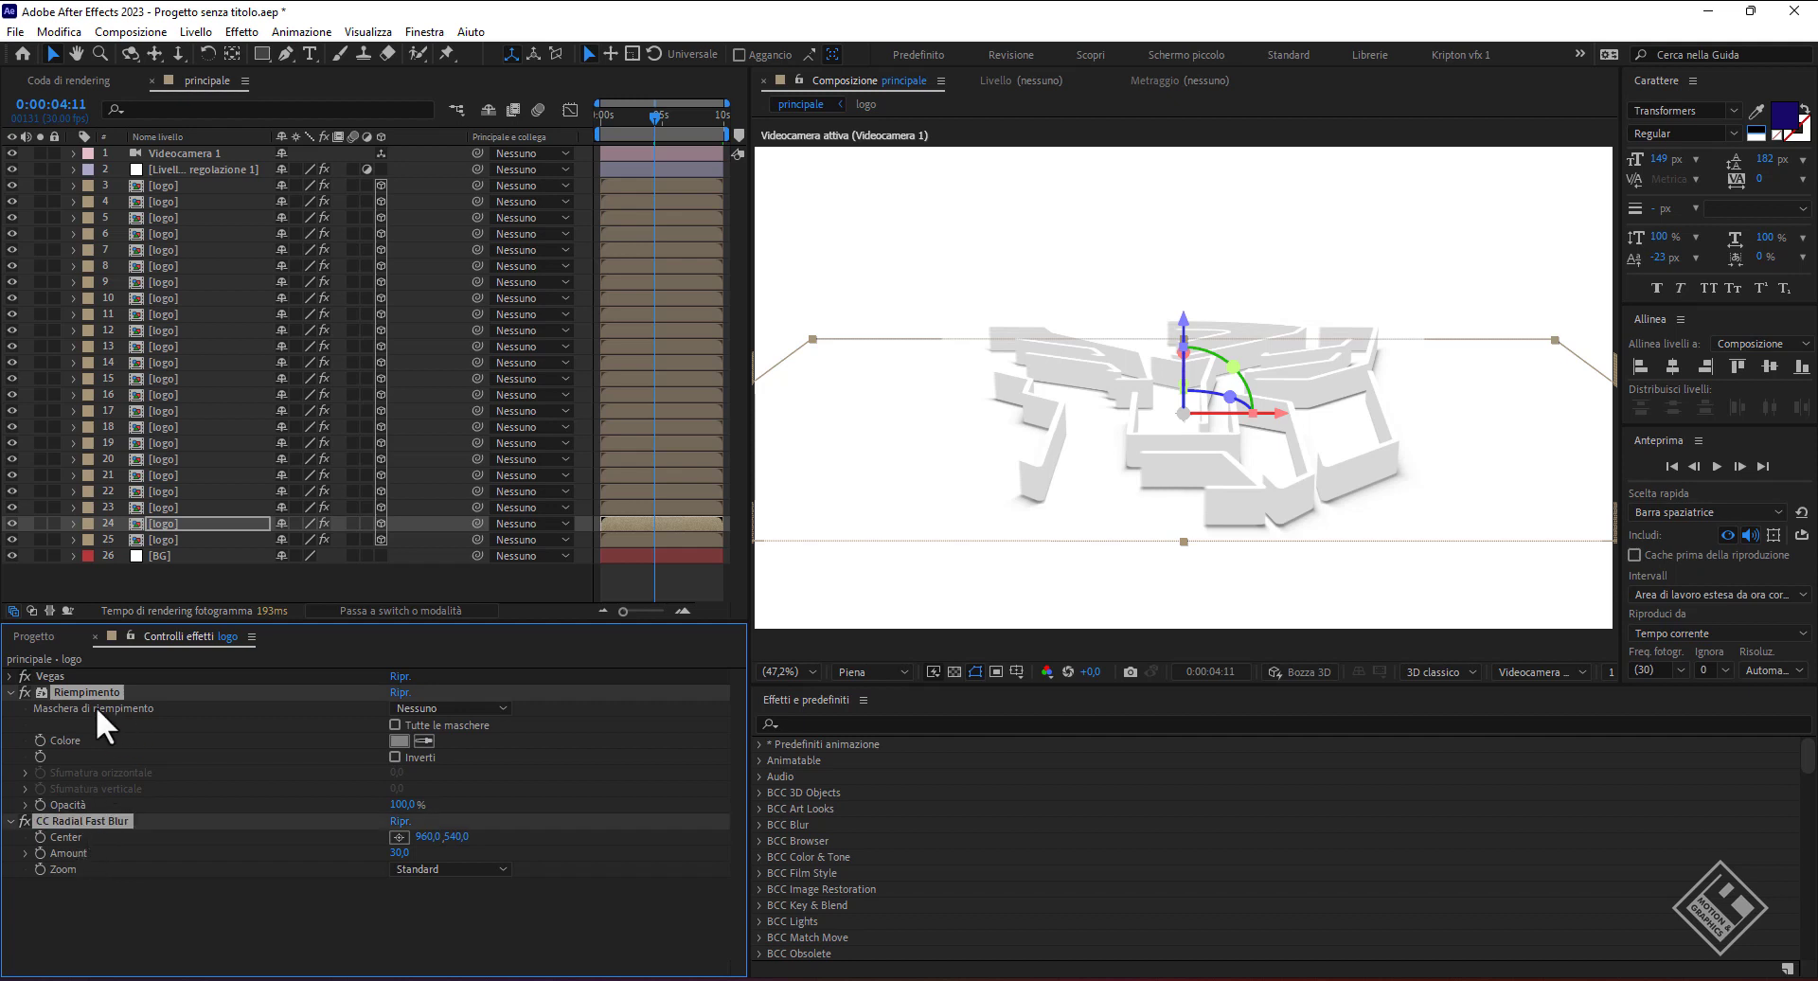
{"action": "key", "text": "ctrl+c"}
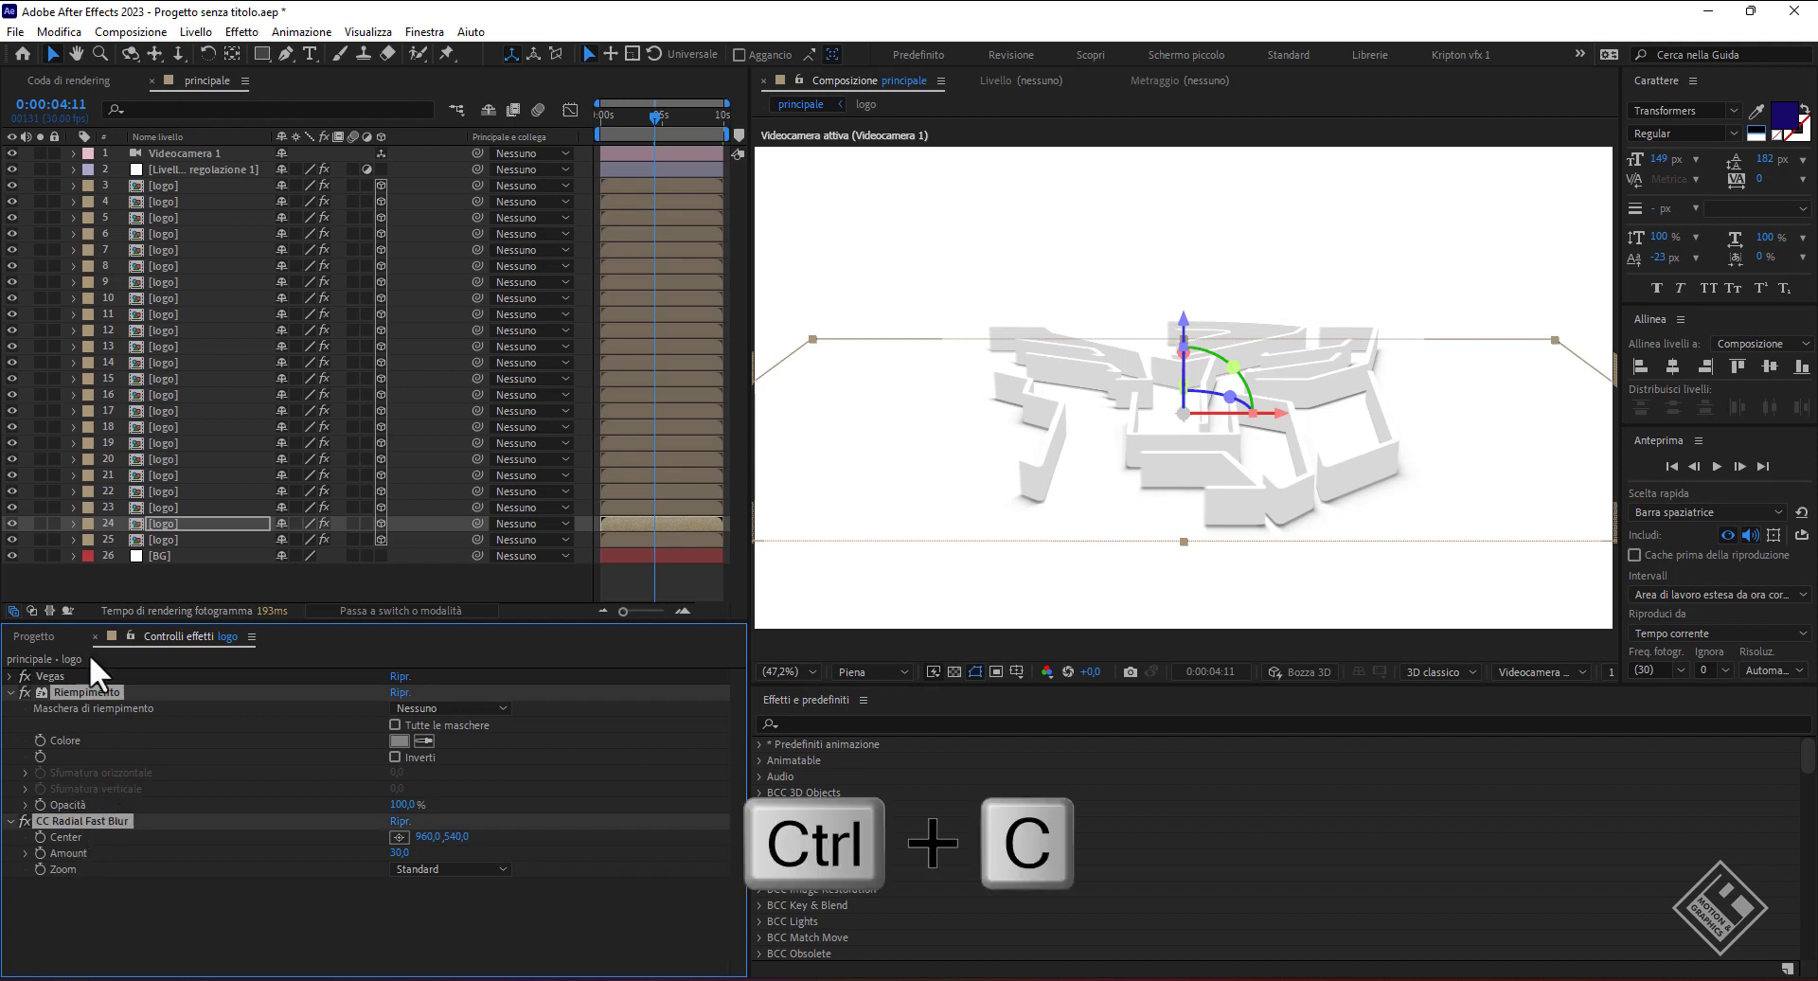
{"action": "left_click", "coordinate": [161, 537]}
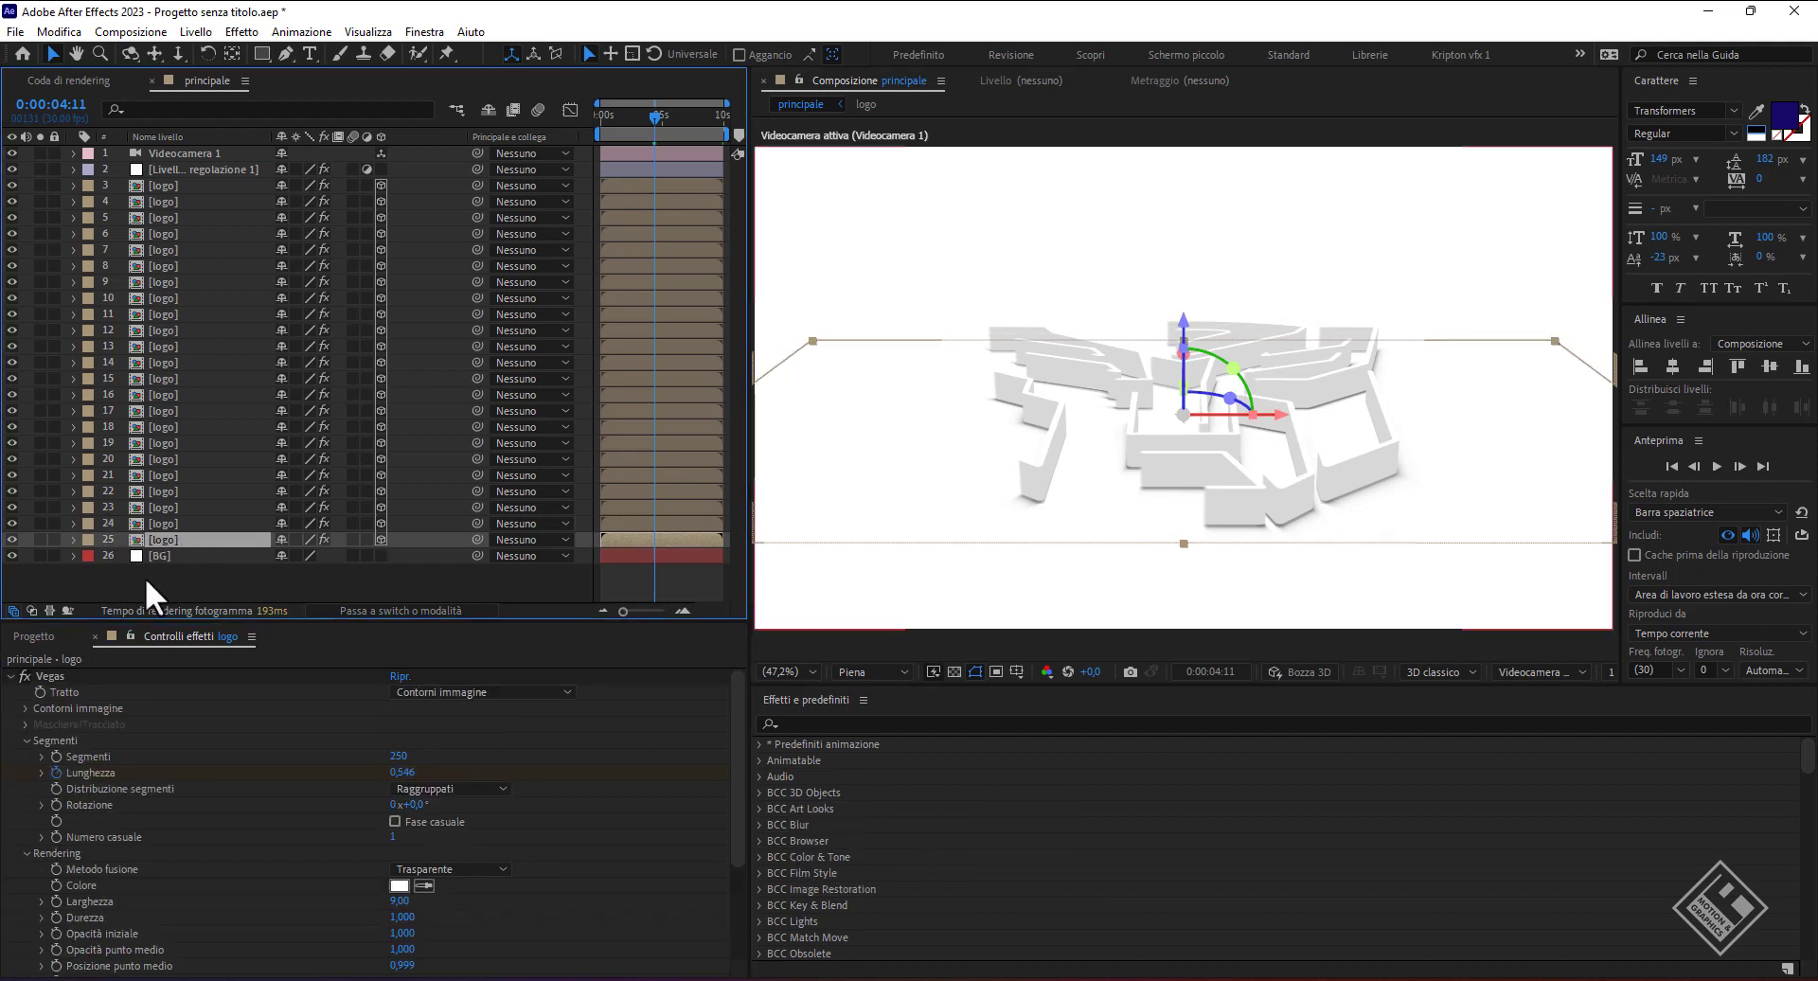
{"action": "left_click", "coordinate": [8, 673]}
{"action": "key", "text": "ctrl+v"}
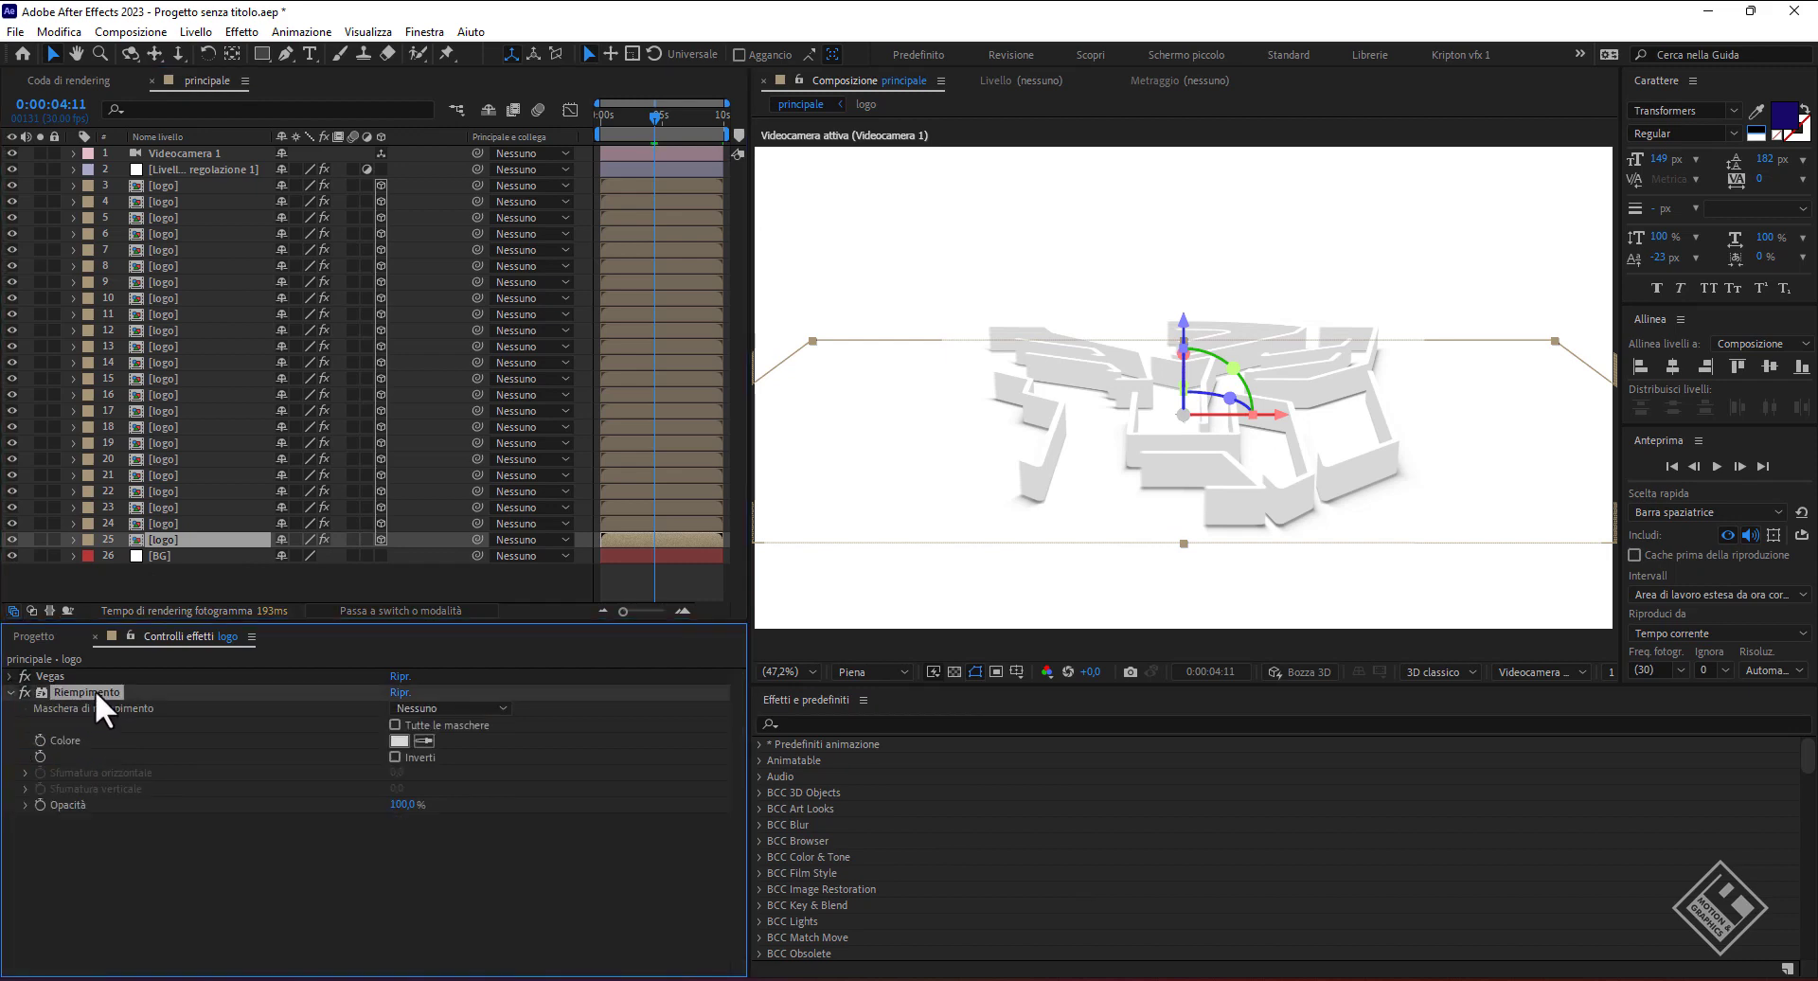
{"action": "key", "text": "Delete"}
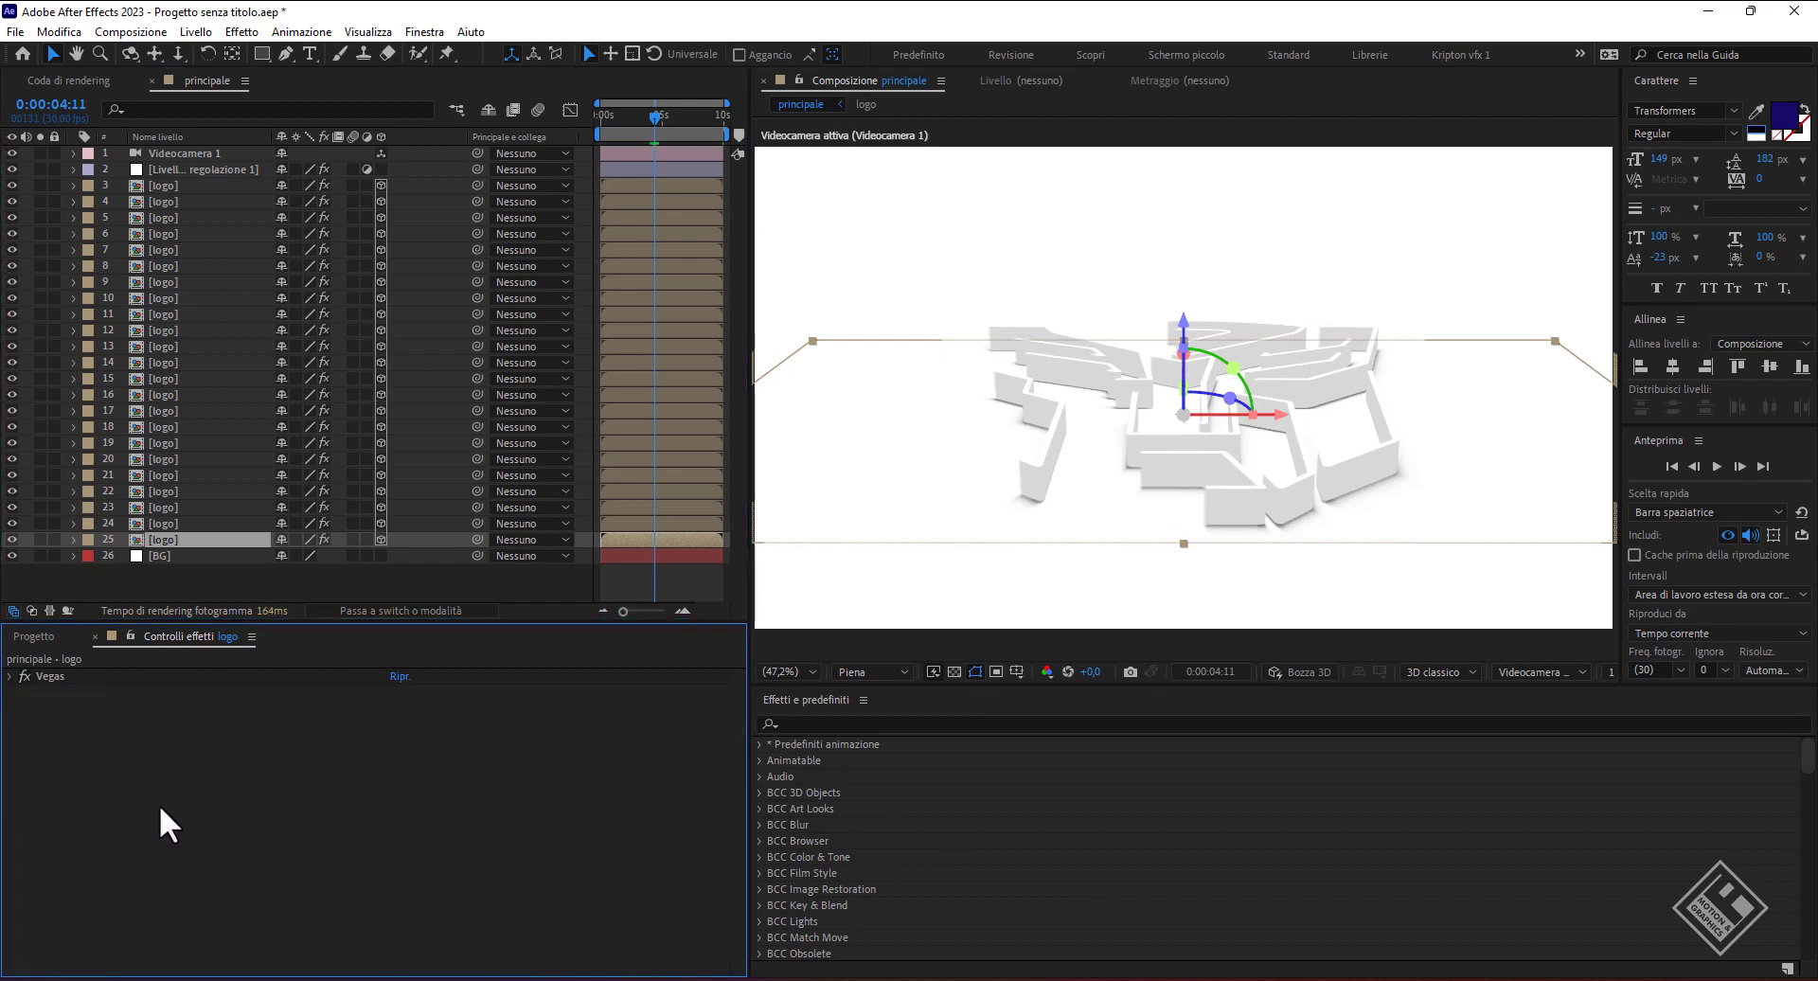
{"action": "key", "text": "ctrl+v"}
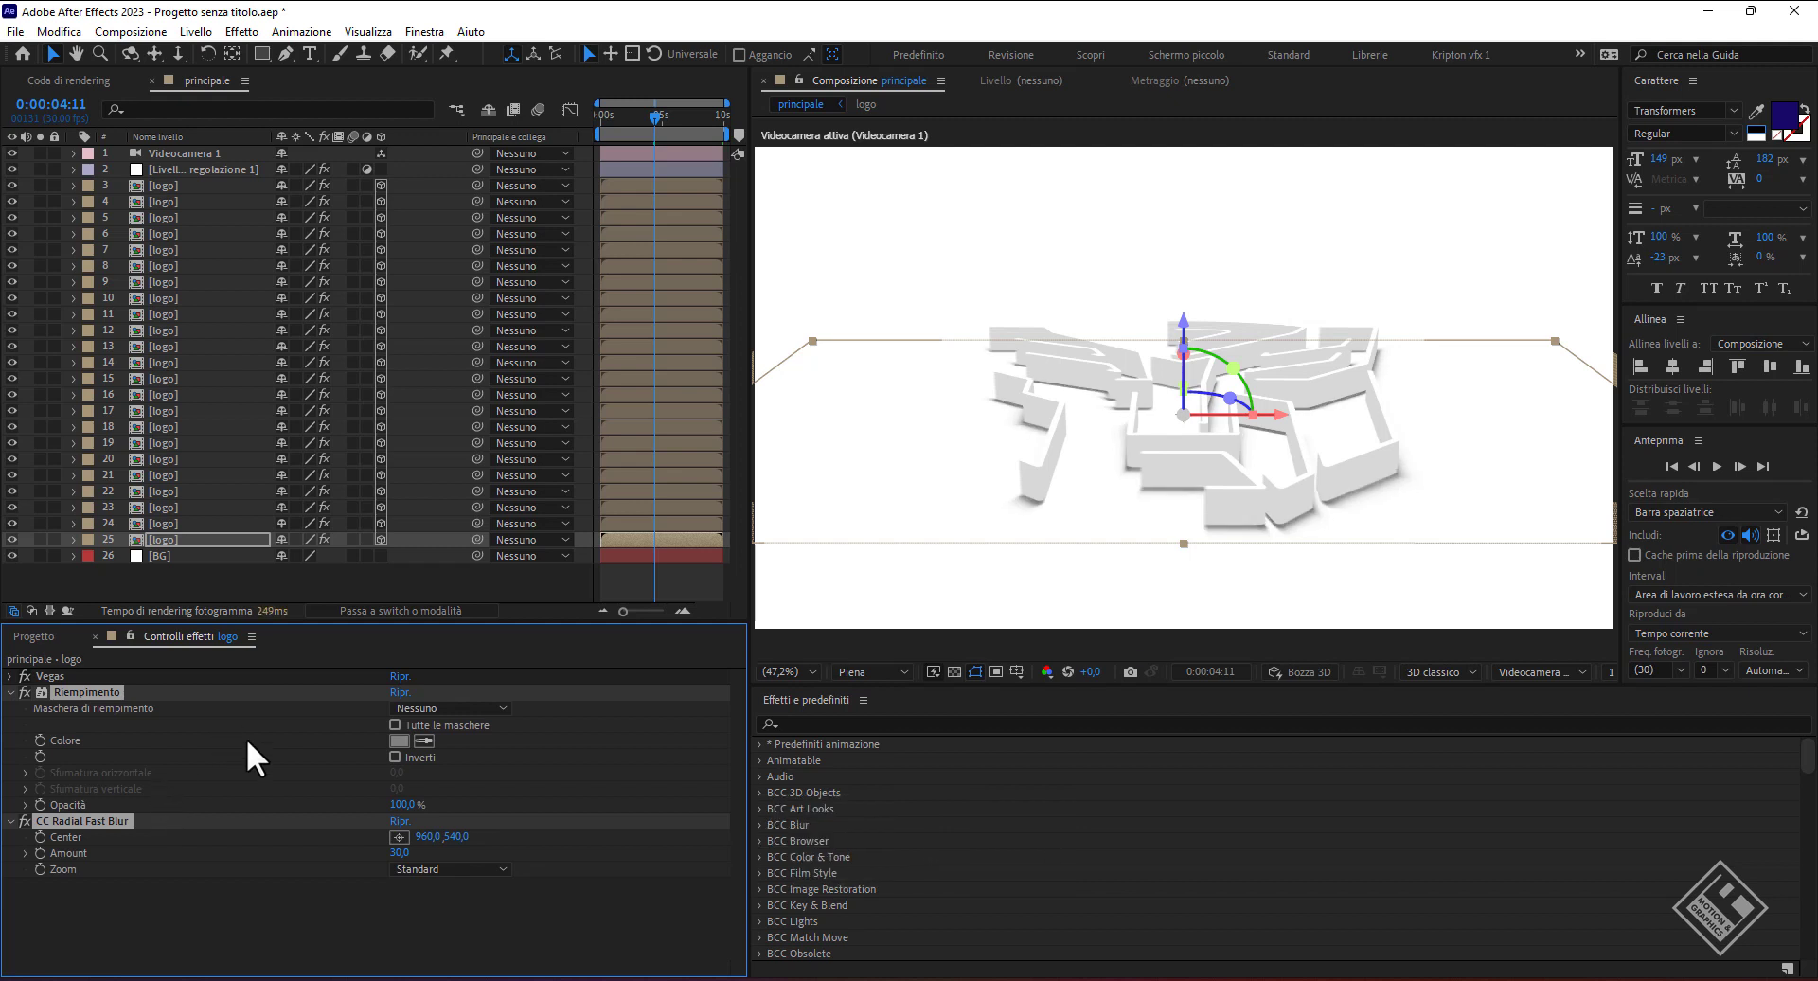
- Change layer 25's fill colour to dark grey 3C3C3C
{"action": "left_click", "coordinate": [398, 741]}
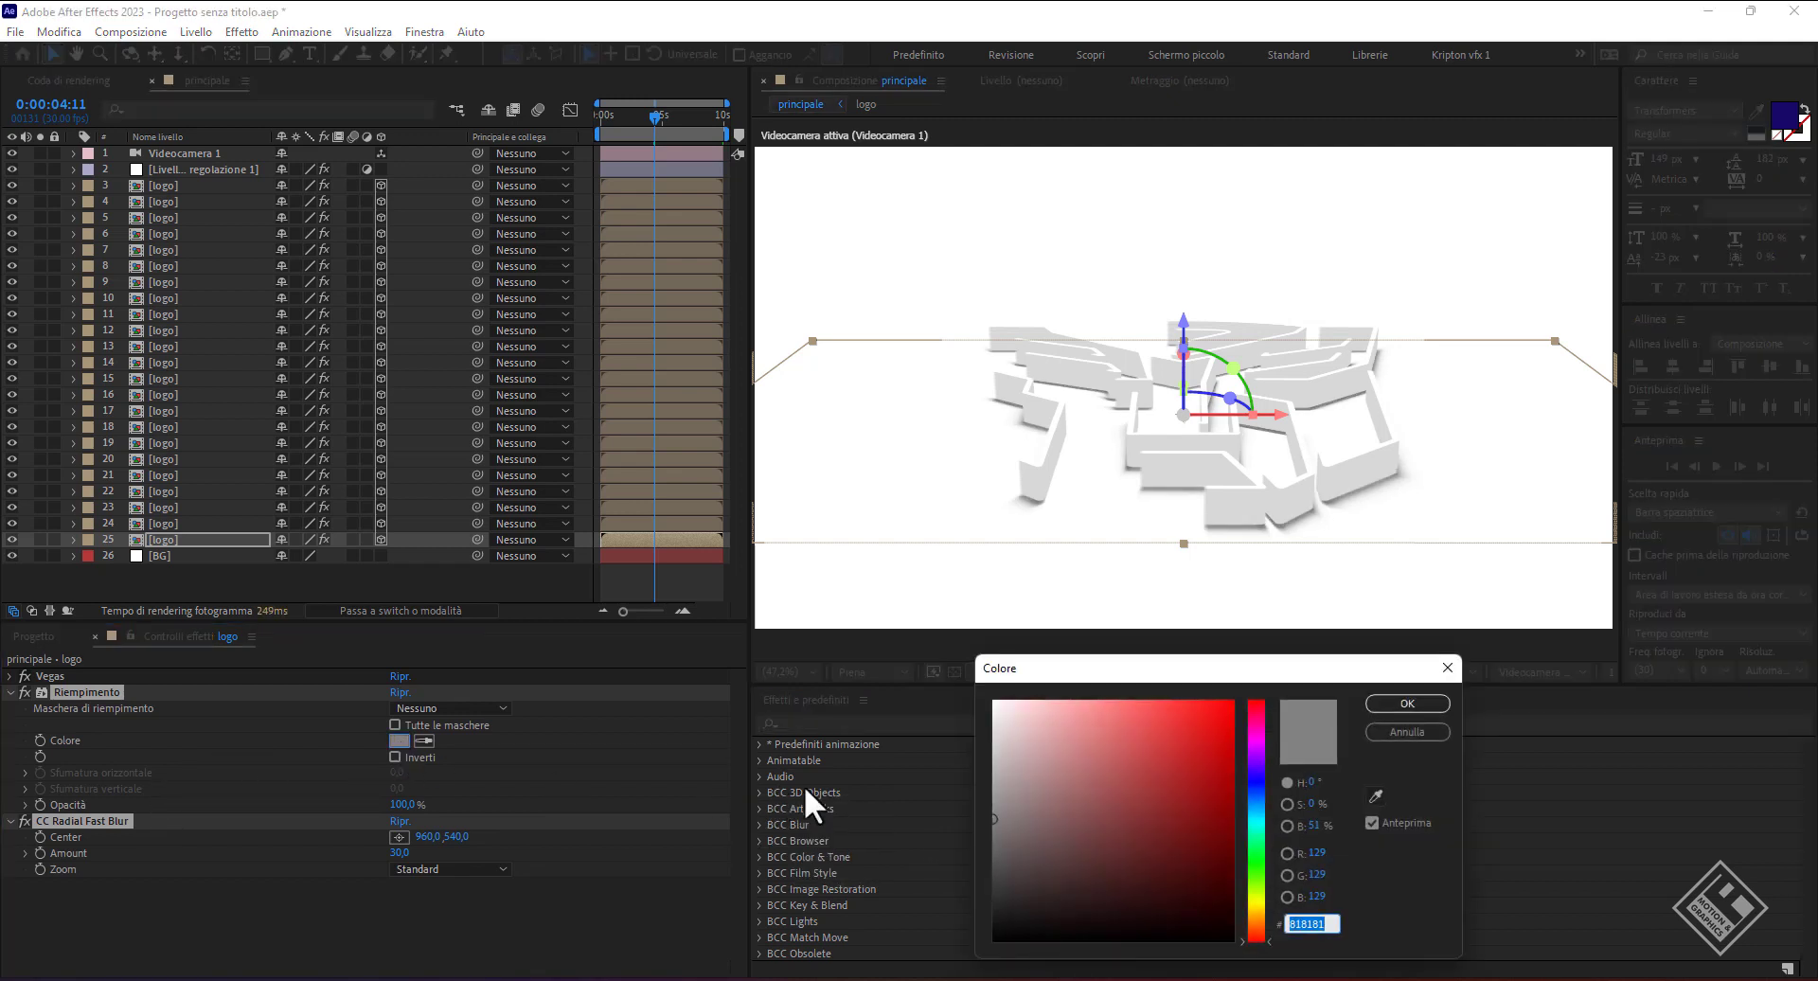
{"action": "left_click", "coordinate": [986, 884]}
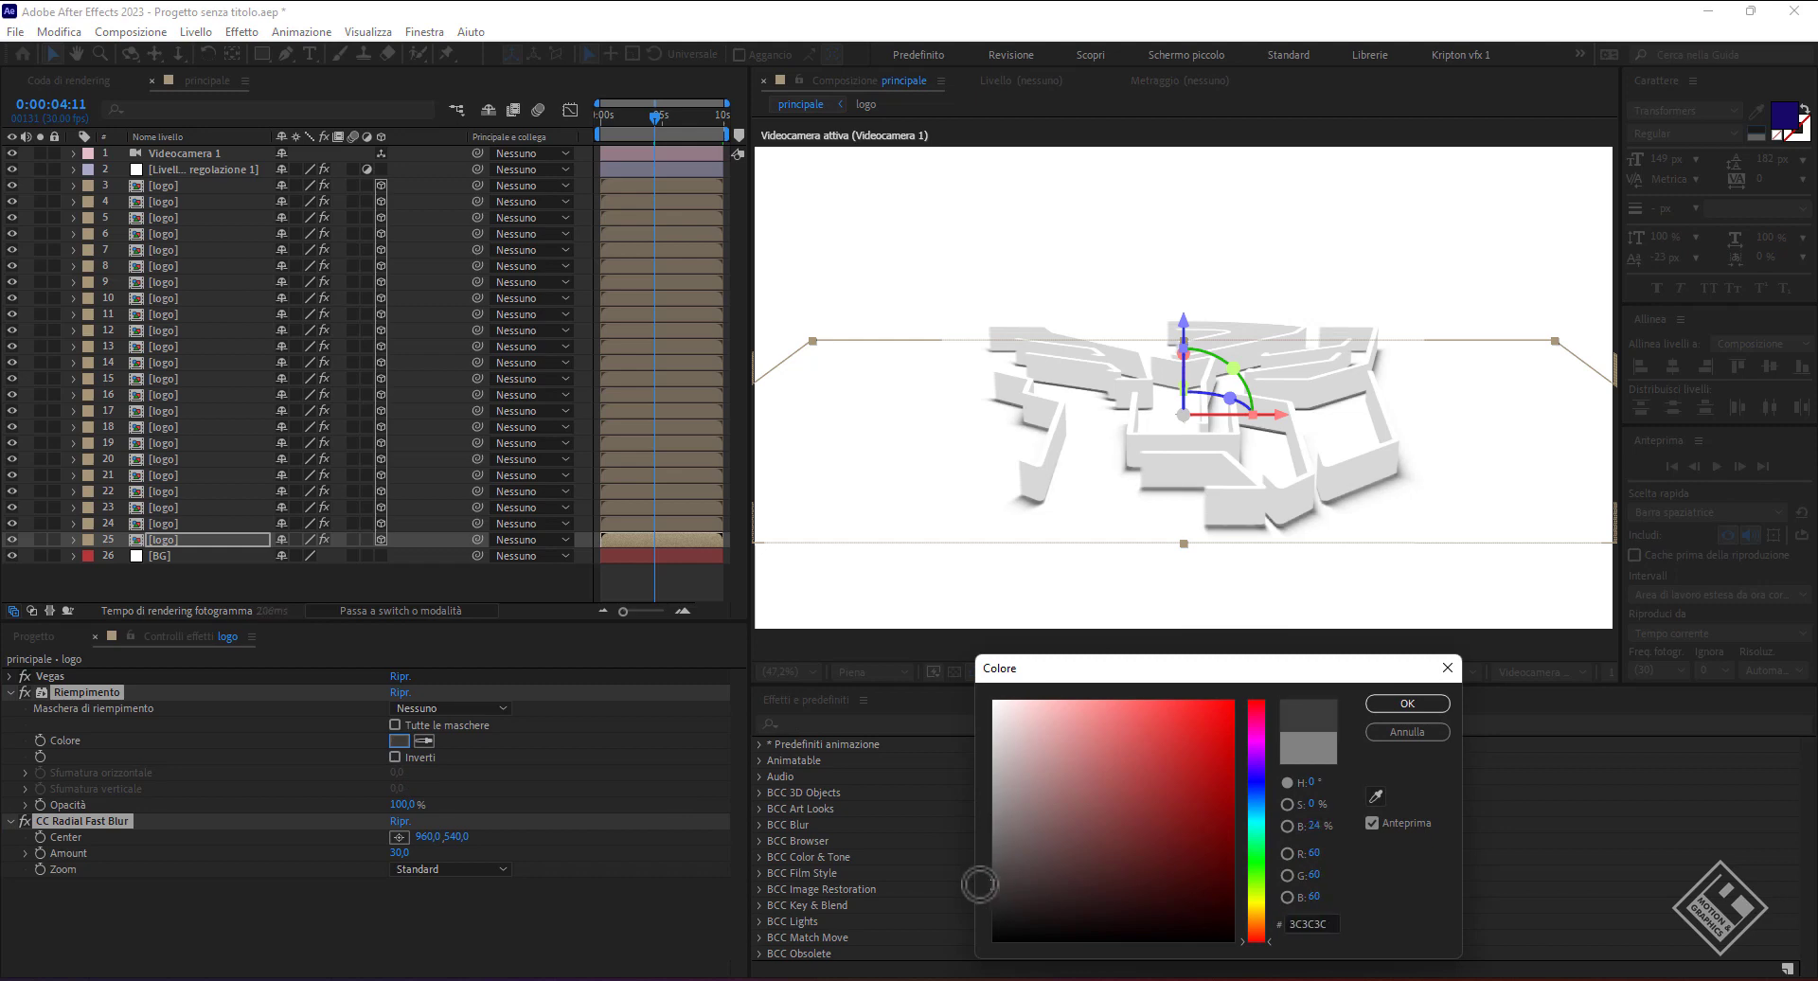
{"action": "left_click", "coordinate": [1428, 711]}
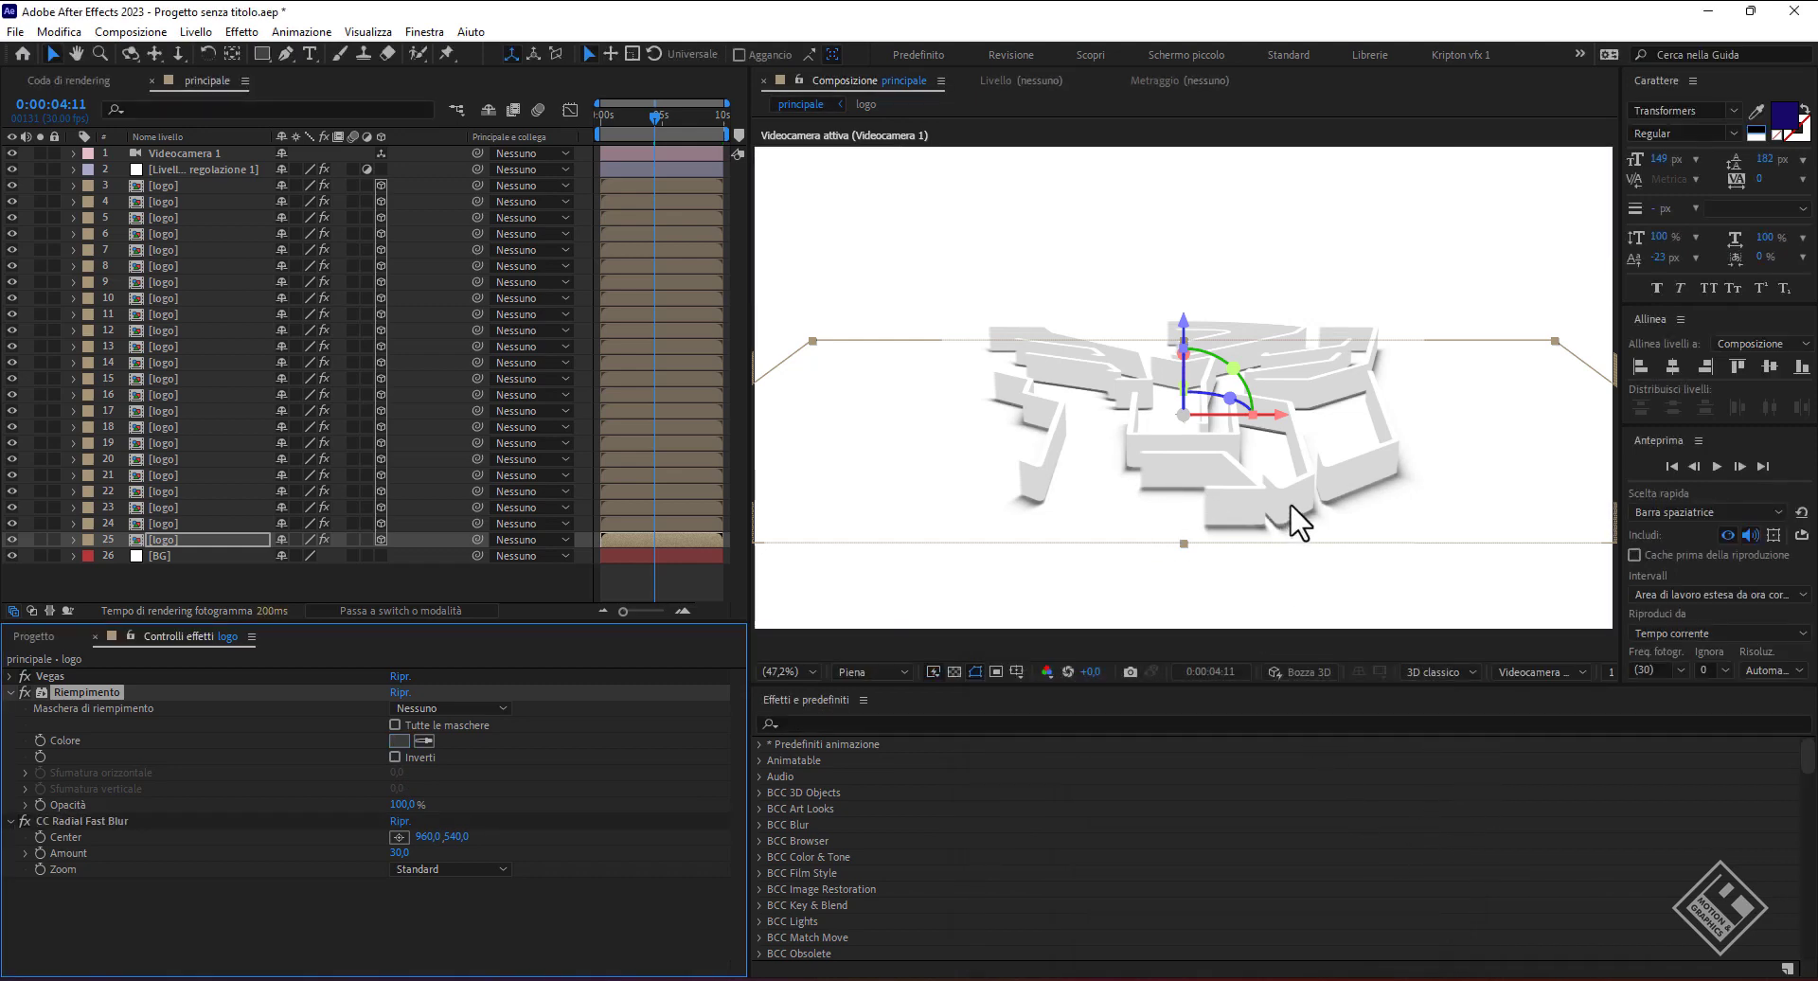
- Orbit, dolly and track Videocamera 1 close to the grey logo pieces from a low, tilted angle
{"action": "left_click_drag", "start_coordinate": [1294, 518], "coordinate": [1310, 561]}
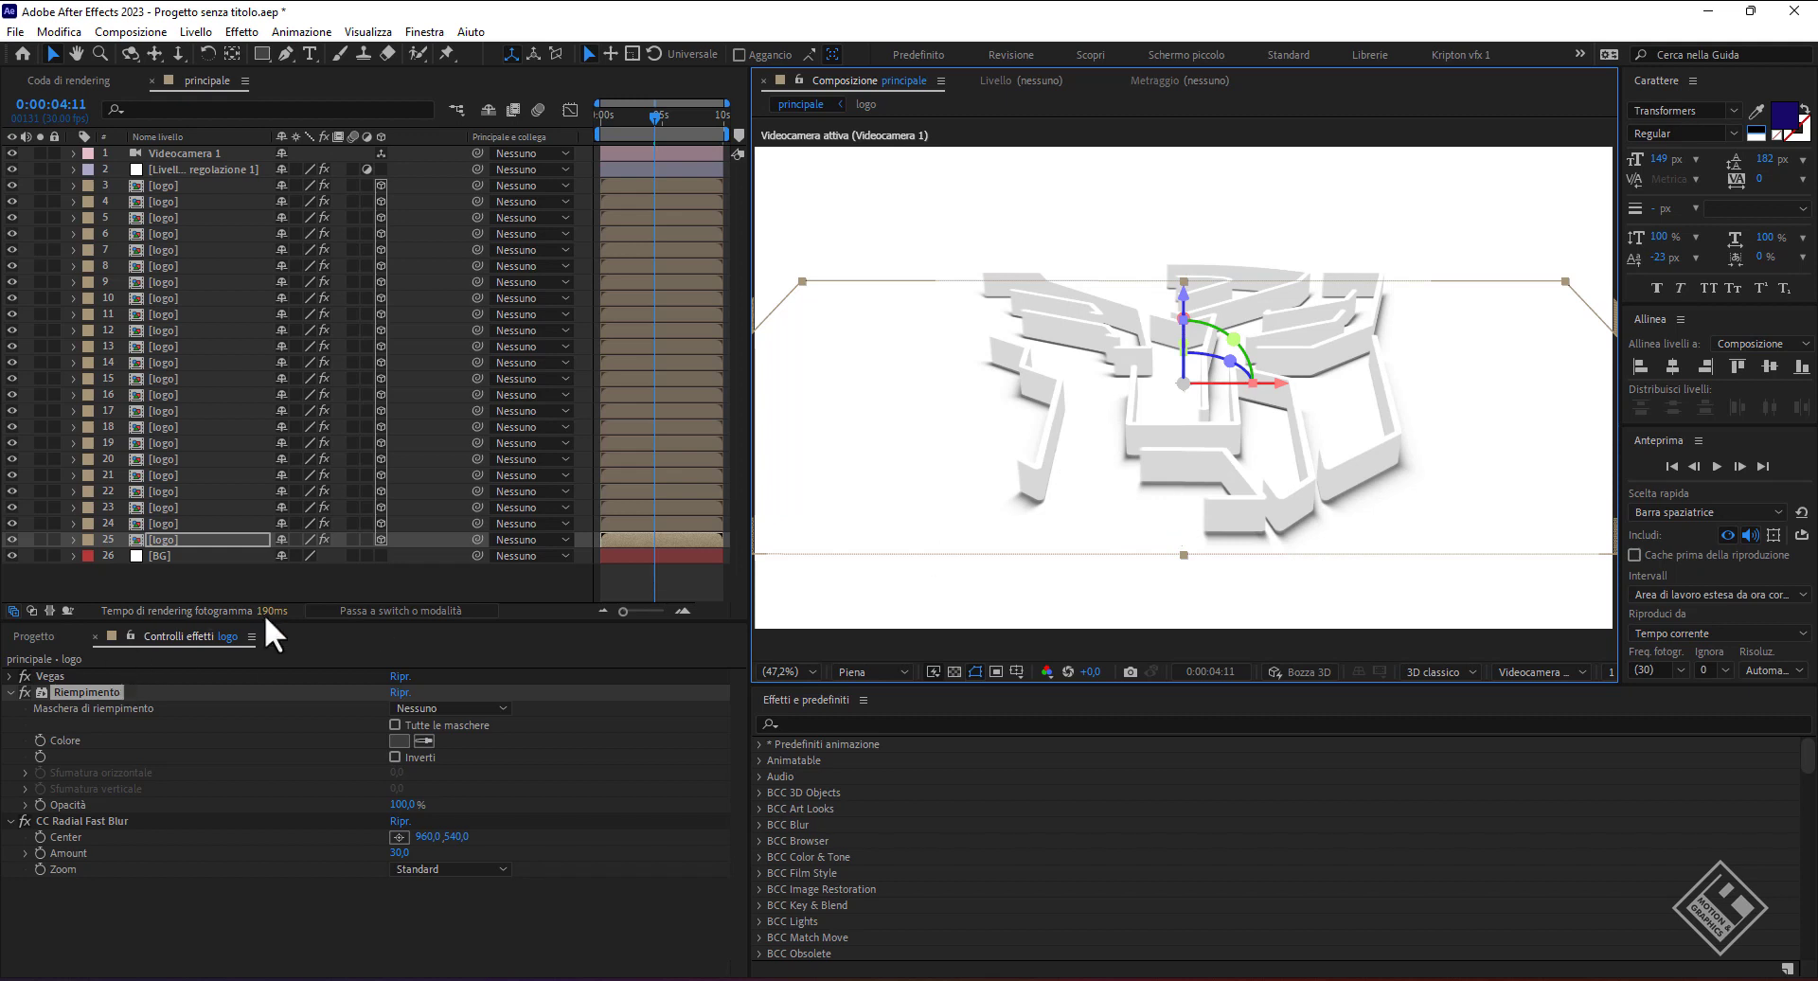
{"action": "left_click_drag", "start_coordinate": [269, 623], "coordinate": [269, 659]}
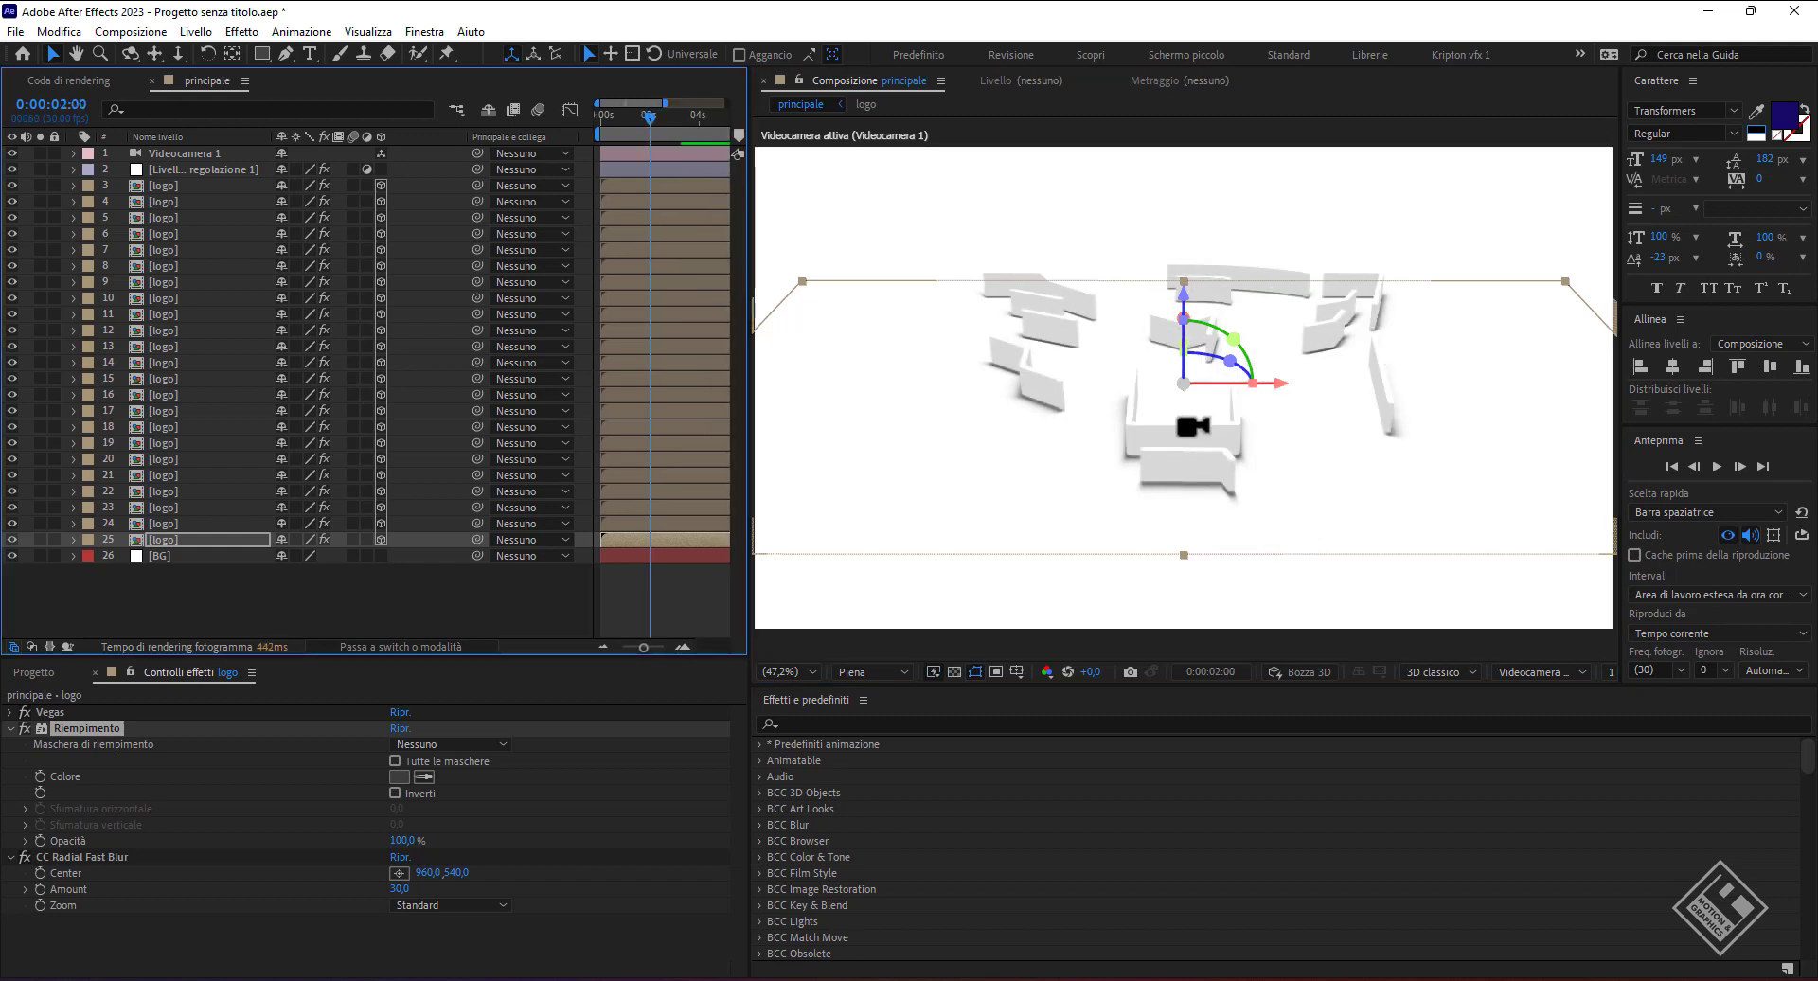
{"action": "mouse_move", "coordinate": [1272, 386]}
{"action": "left_mouse_down"}
{"action": "mouse_move", "coordinate": [1250, 284]}
{"action": "mouse_move", "coordinate": [1217, 355]}
{"action": "left_mouse_up"}
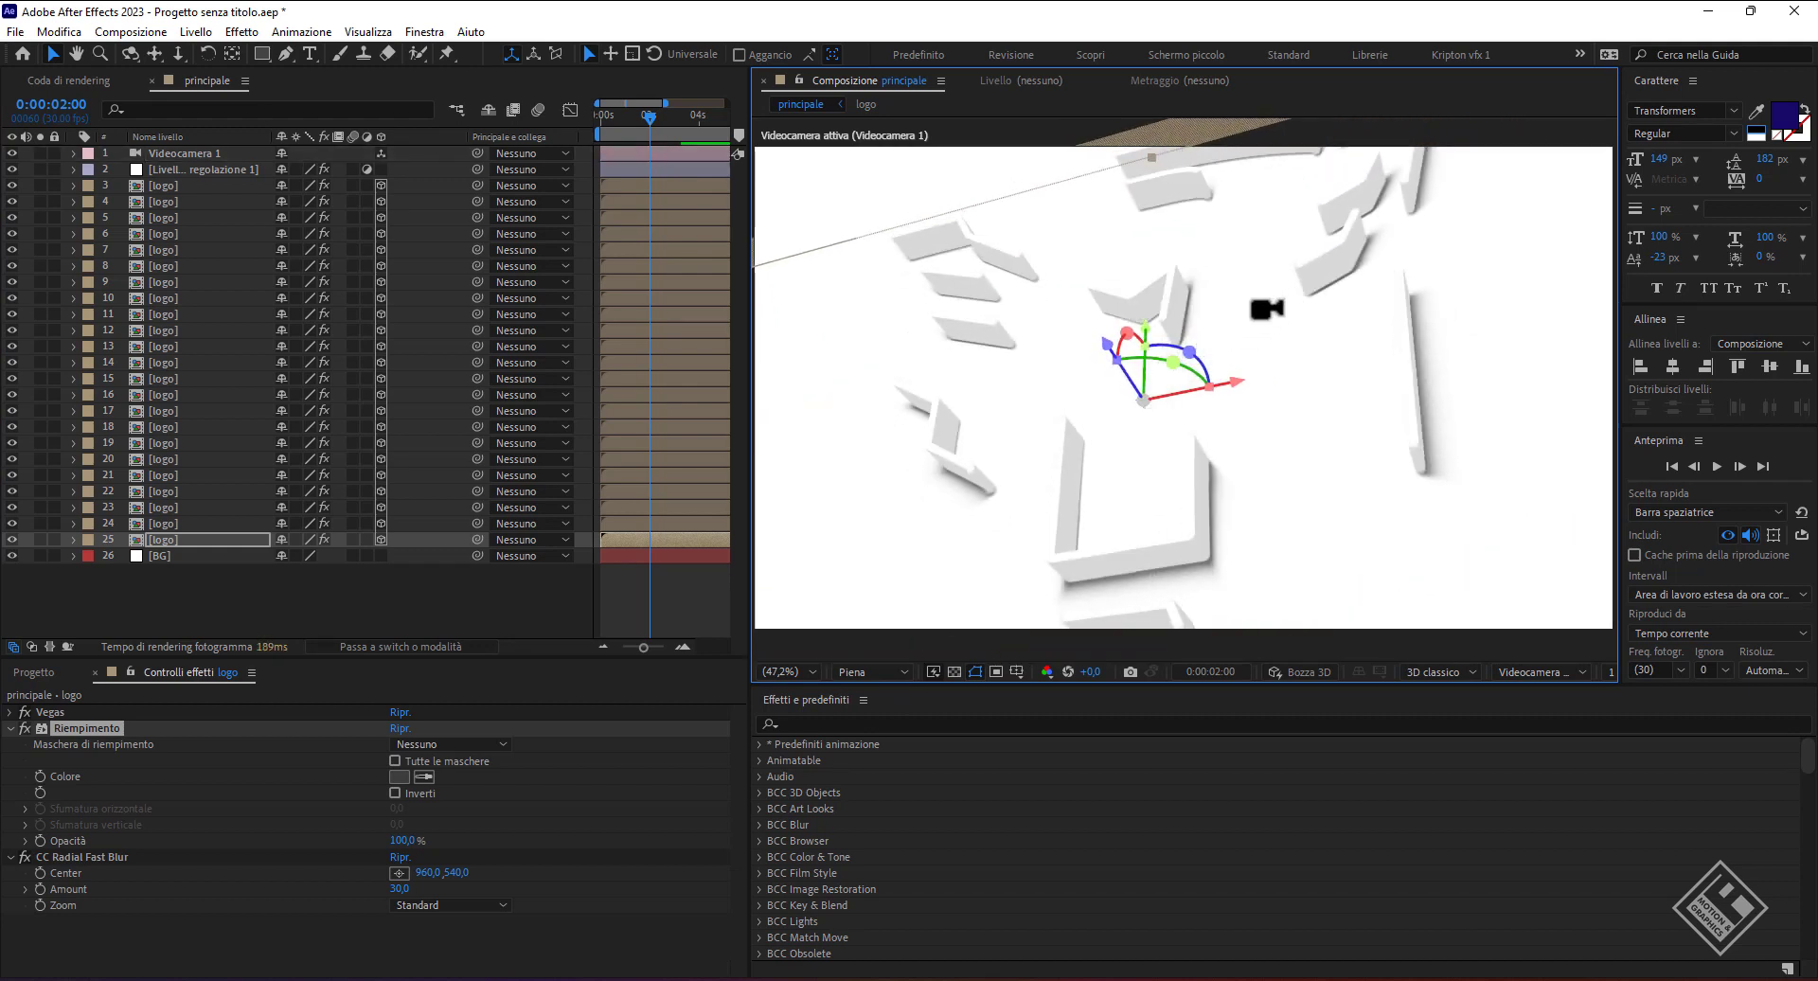
{"action": "mouse_move", "coordinate": [1270, 313]}
{"action": "left_mouse_down"}
{"action": "mouse_move", "coordinate": [1216, 409]}
{"action": "mouse_move", "coordinate": [1231, 464]}
{"action": "left_mouse_up"}
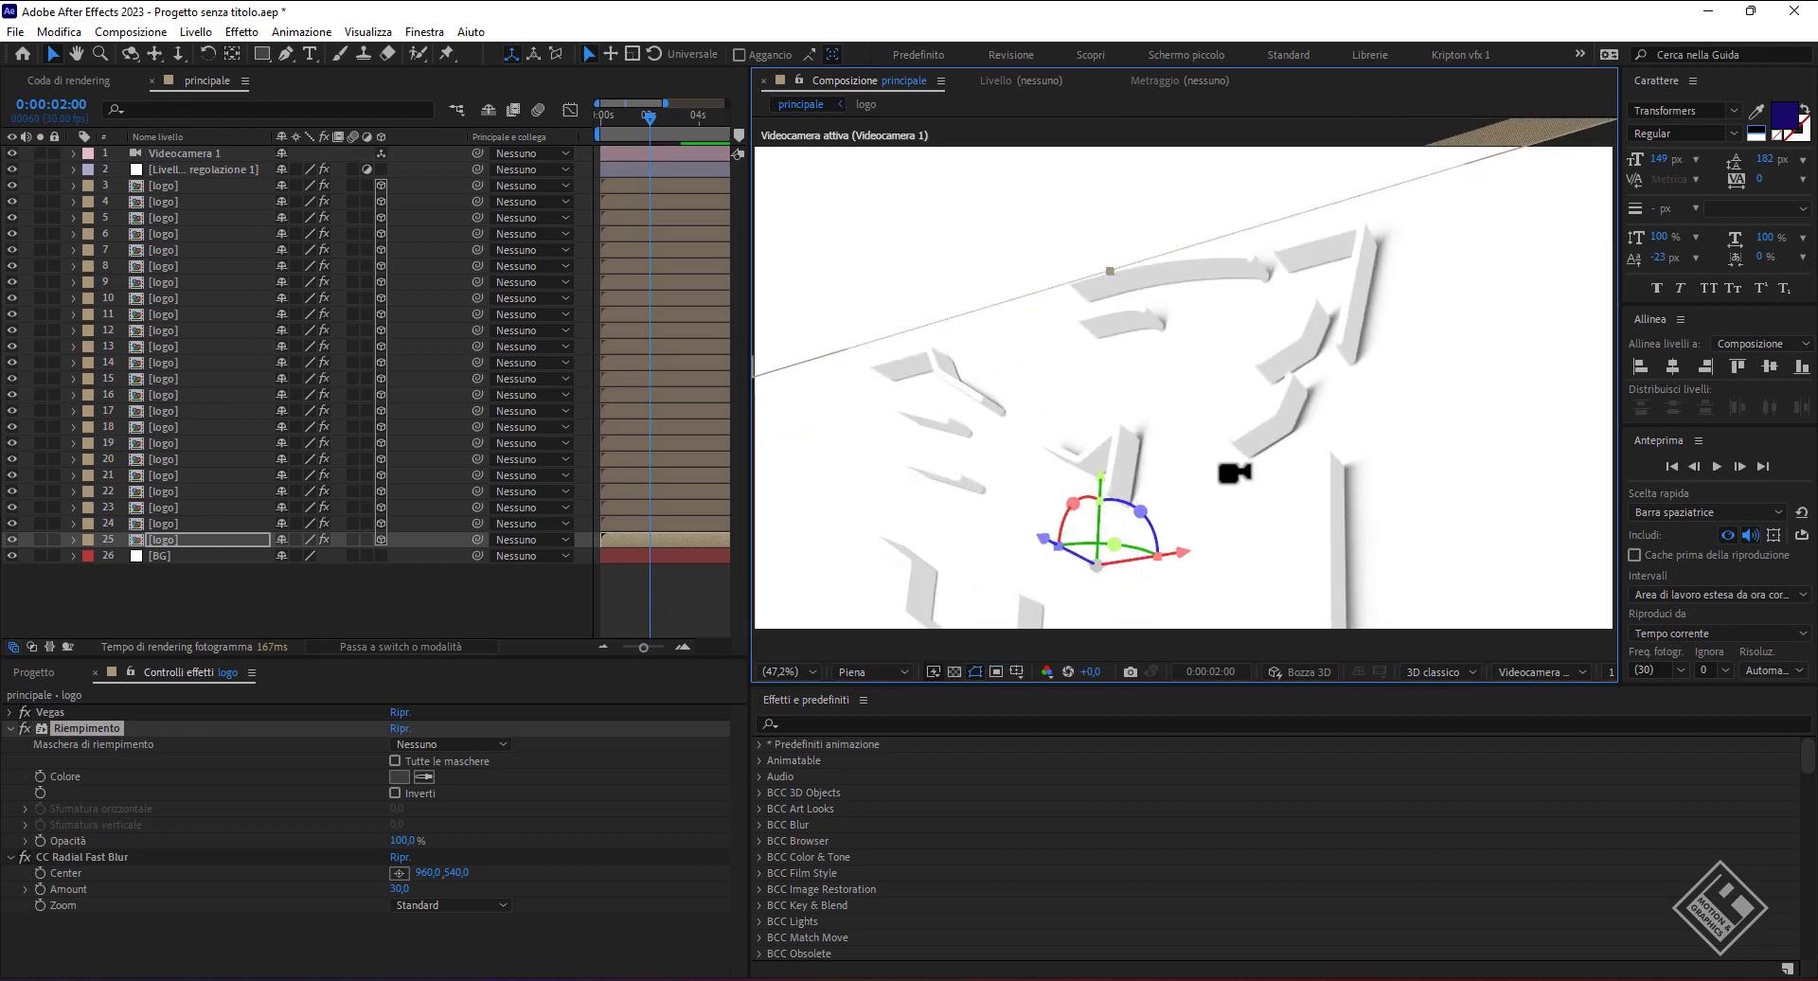
{"action": "scroll", "coordinate": [1233, 466], "scroll_direction": "down", "scroll_amount": 2}
{"action": "scroll", "coordinate": [1233, 466], "scroll_direction": "up", "scroll_amount": 2}
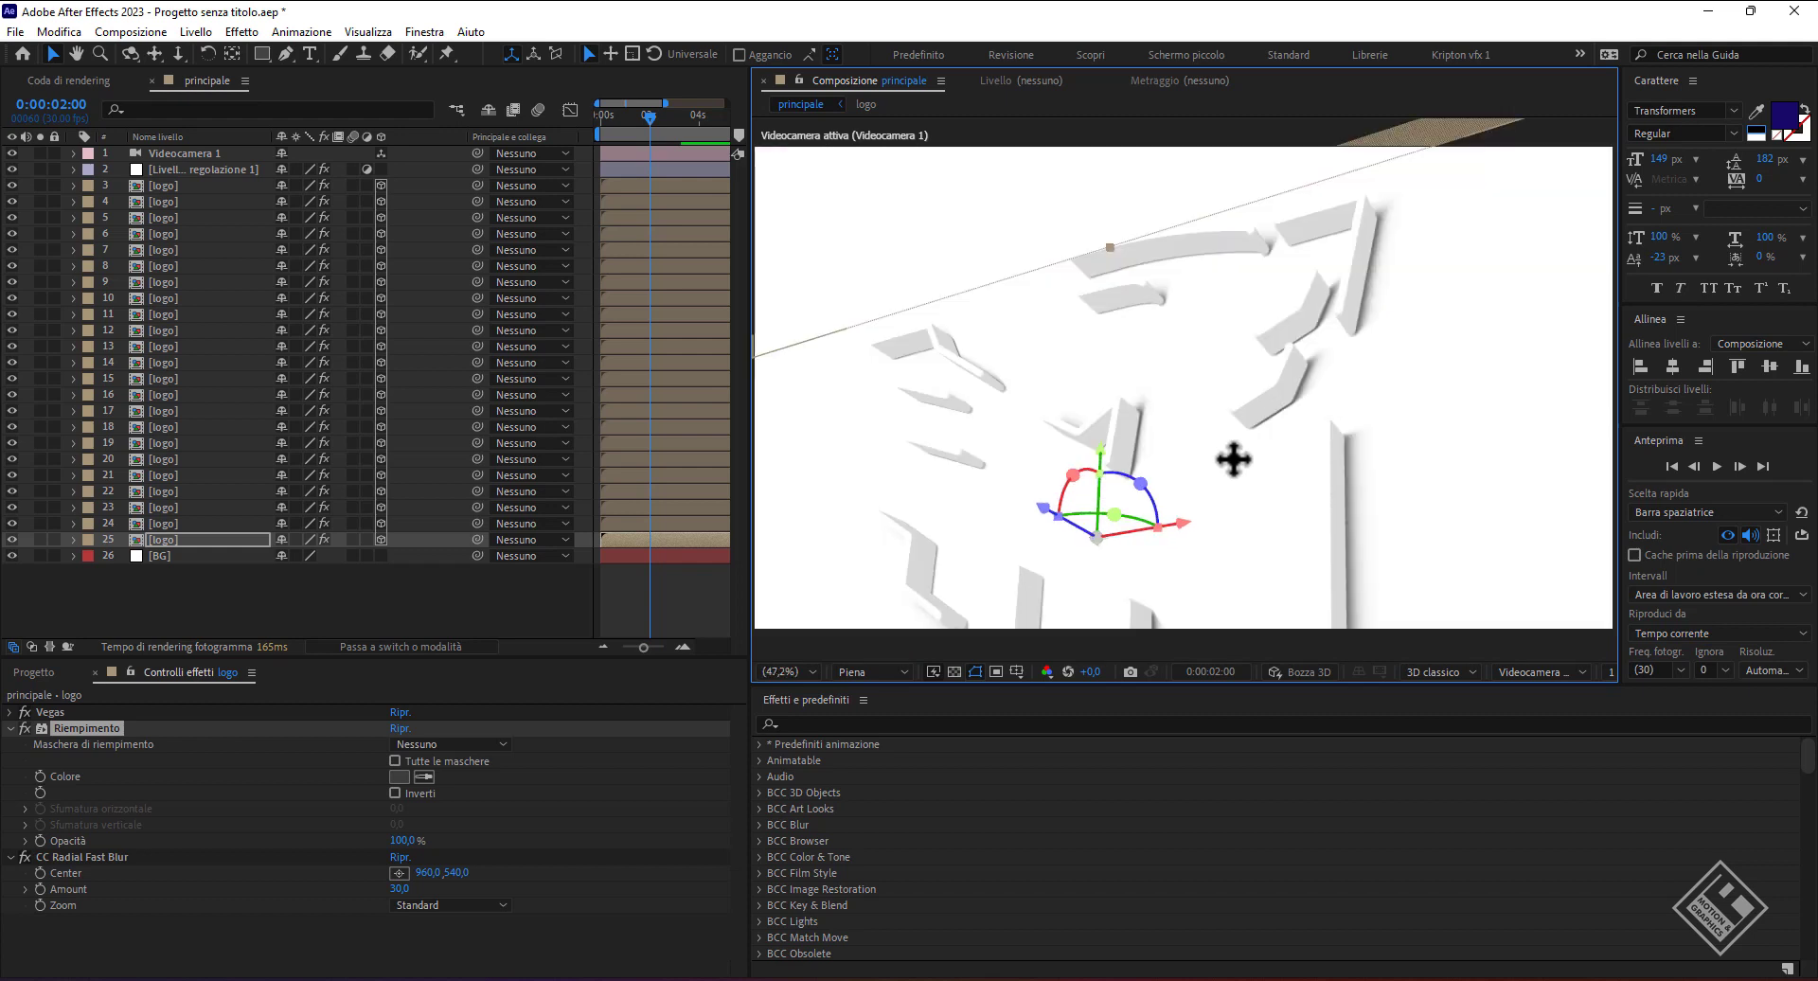
{"action": "mouse_move", "coordinate": [1238, 482]}
{"action": "left_mouse_down"}
{"action": "mouse_move", "coordinate": [1234, 394]}
{"action": "mouse_move", "coordinate": [1189, 472]}
{"action": "left_mouse_up"}
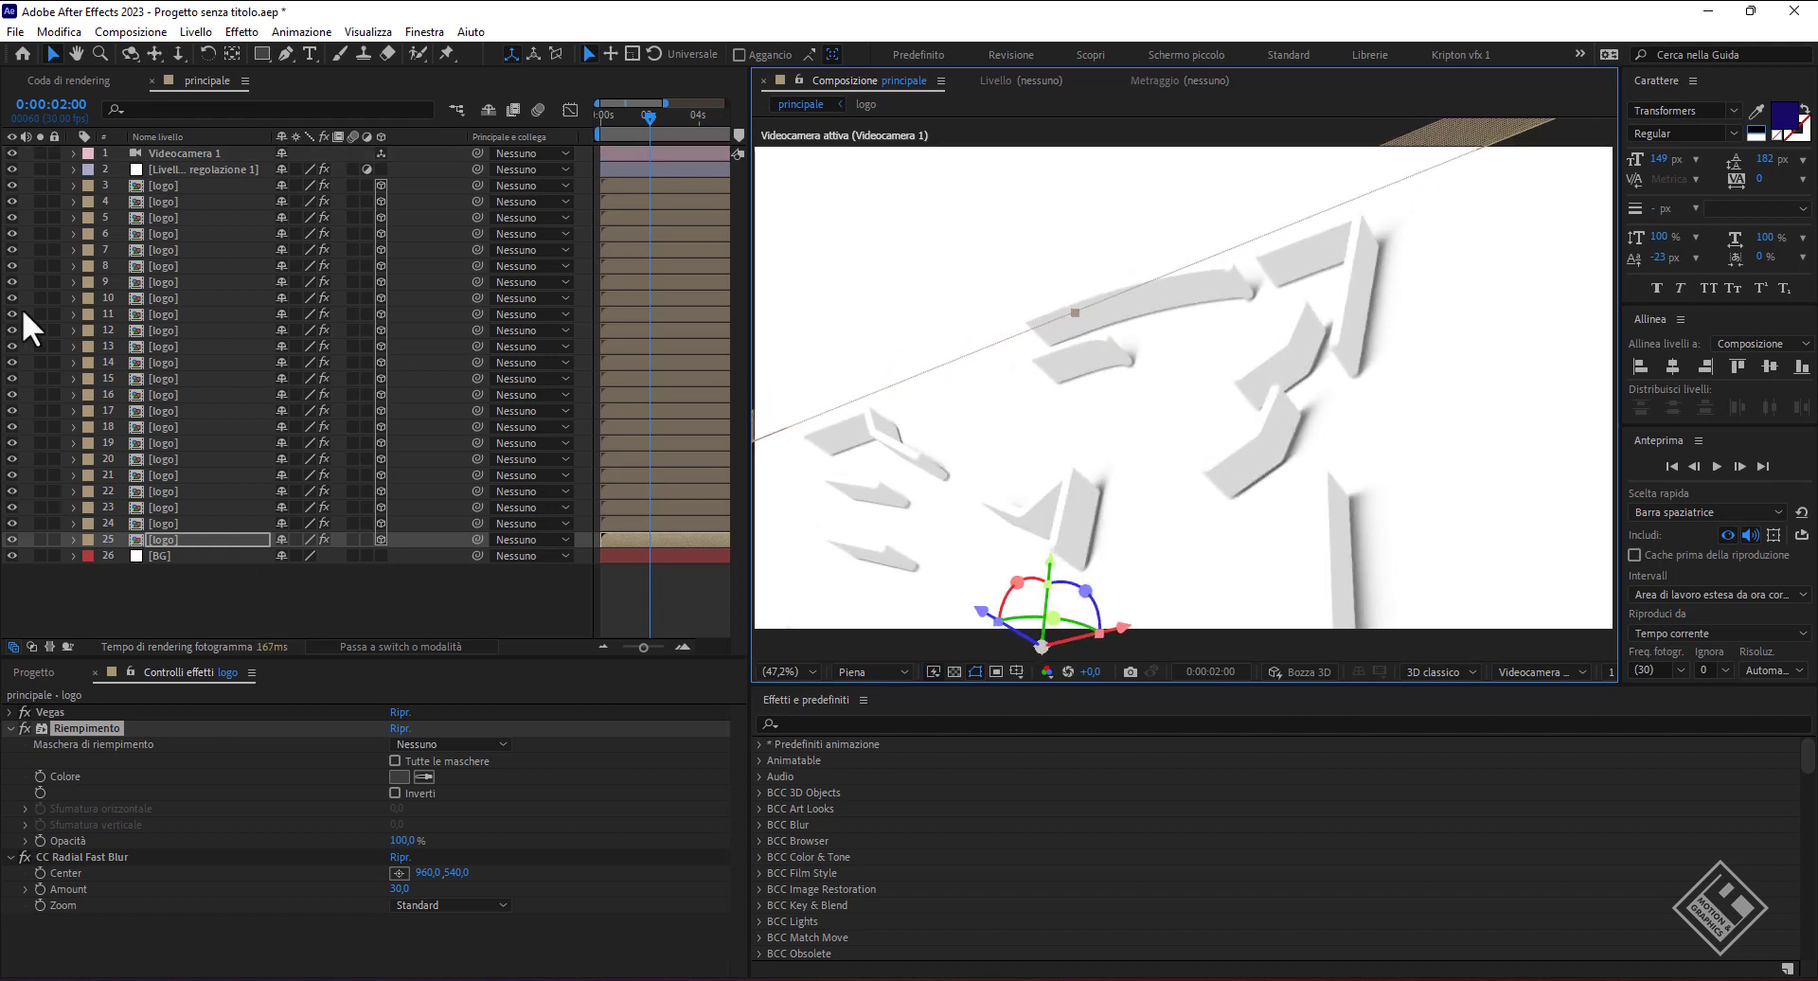
- Parent logo layers 4 through 25 to layer 3
{"action": "left_click", "coordinate": [152, 203]}
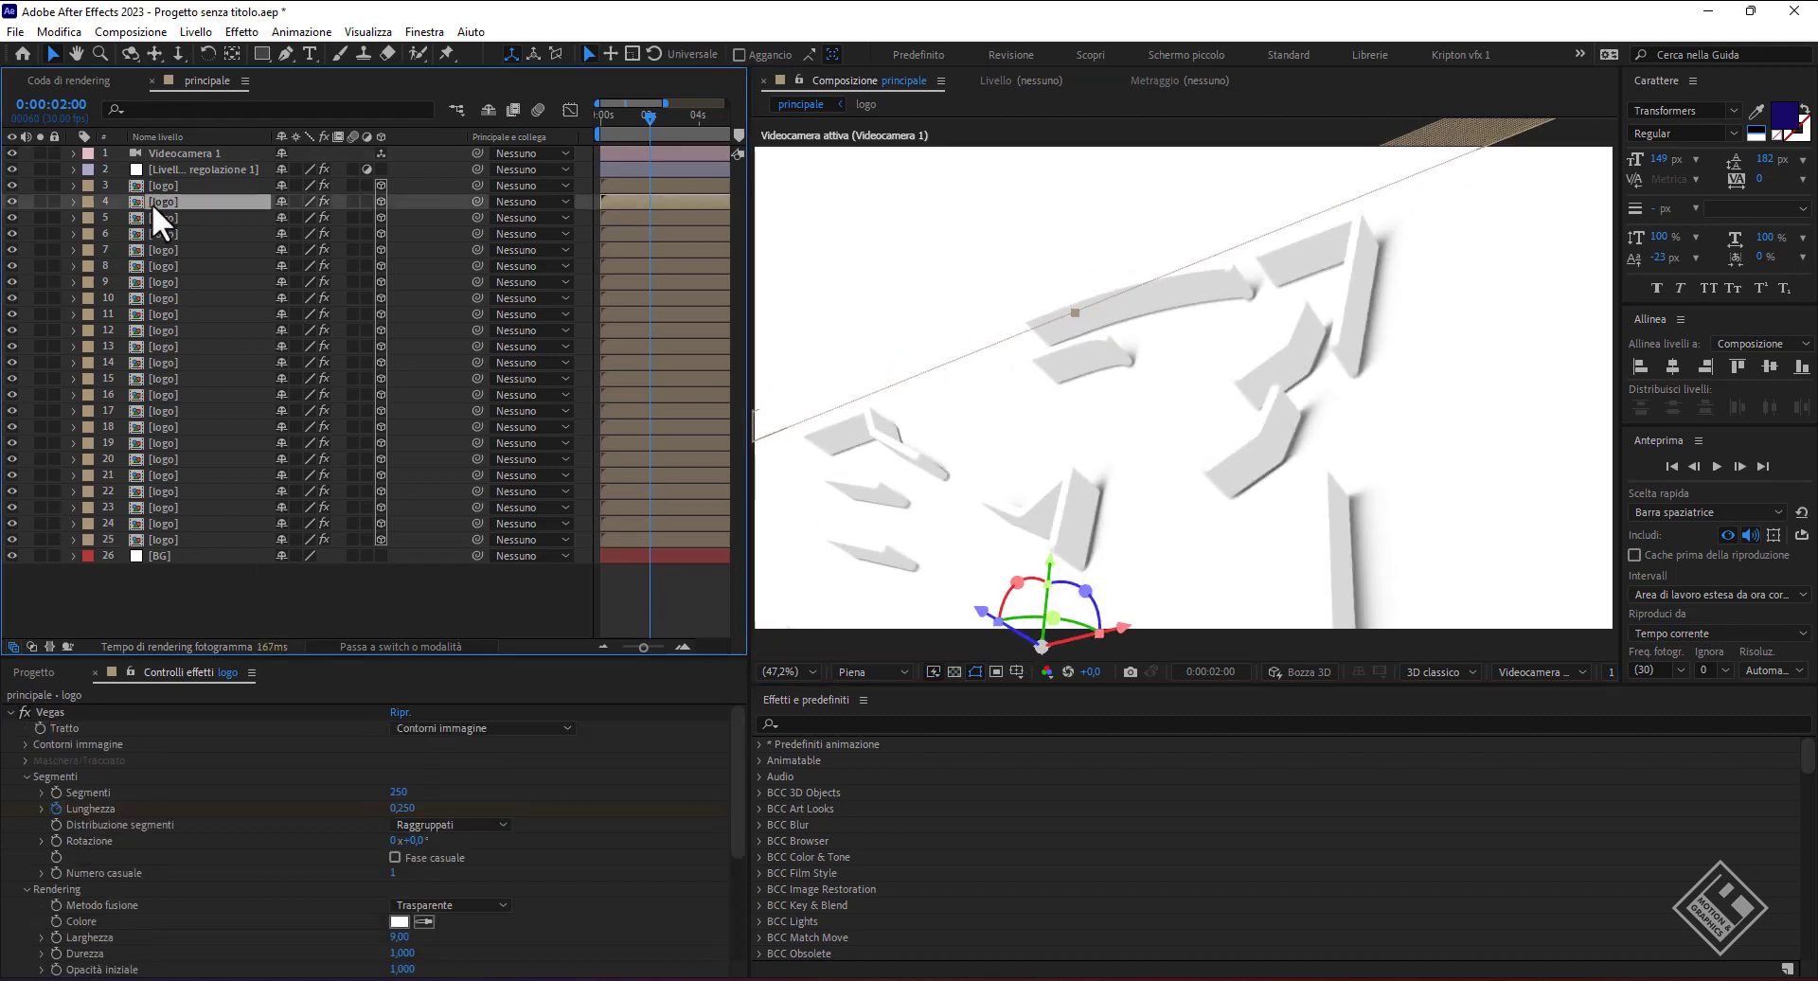
{"action": "left_click", "coordinate": [161, 538], "text": "shift"}
{"action": "left_click_drag", "start_coordinate": [476, 201], "coordinate": [201, 184]}
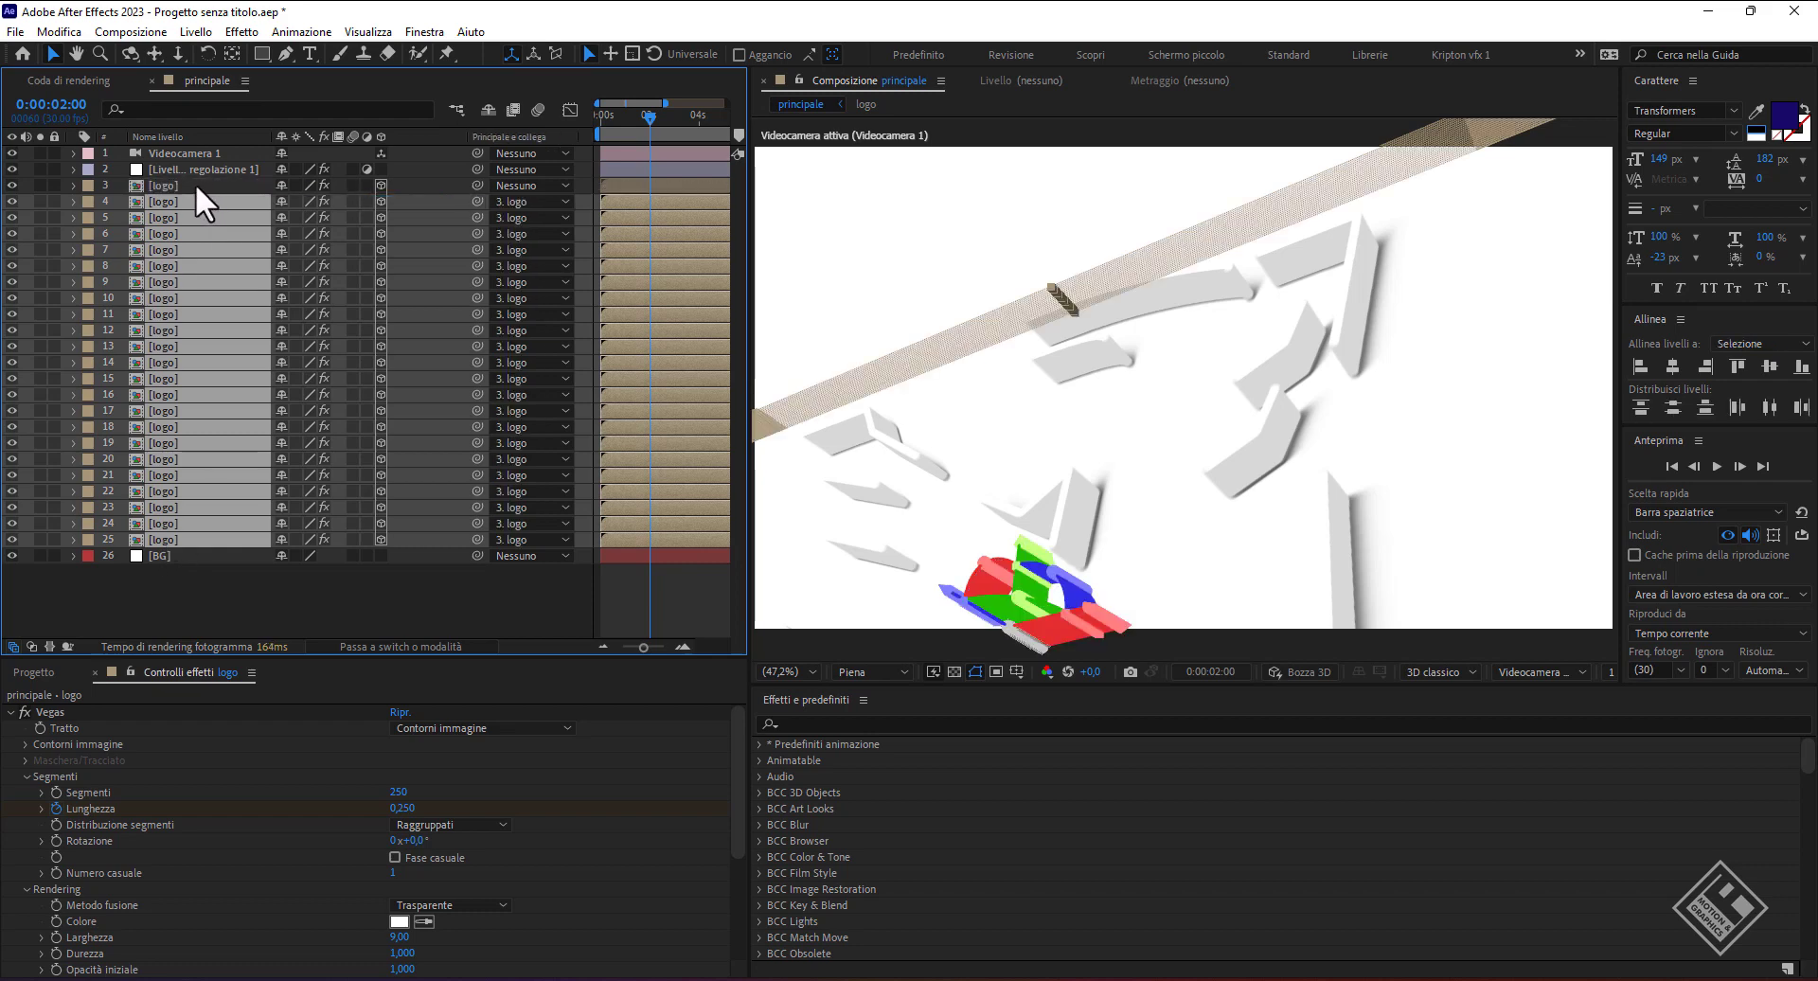
{"action": "left_click", "coordinate": [195, 183]}
- Keyframe layer 3's Y Rotation from the start to −23° at two seconds
{"action": "key", "text": "r"}
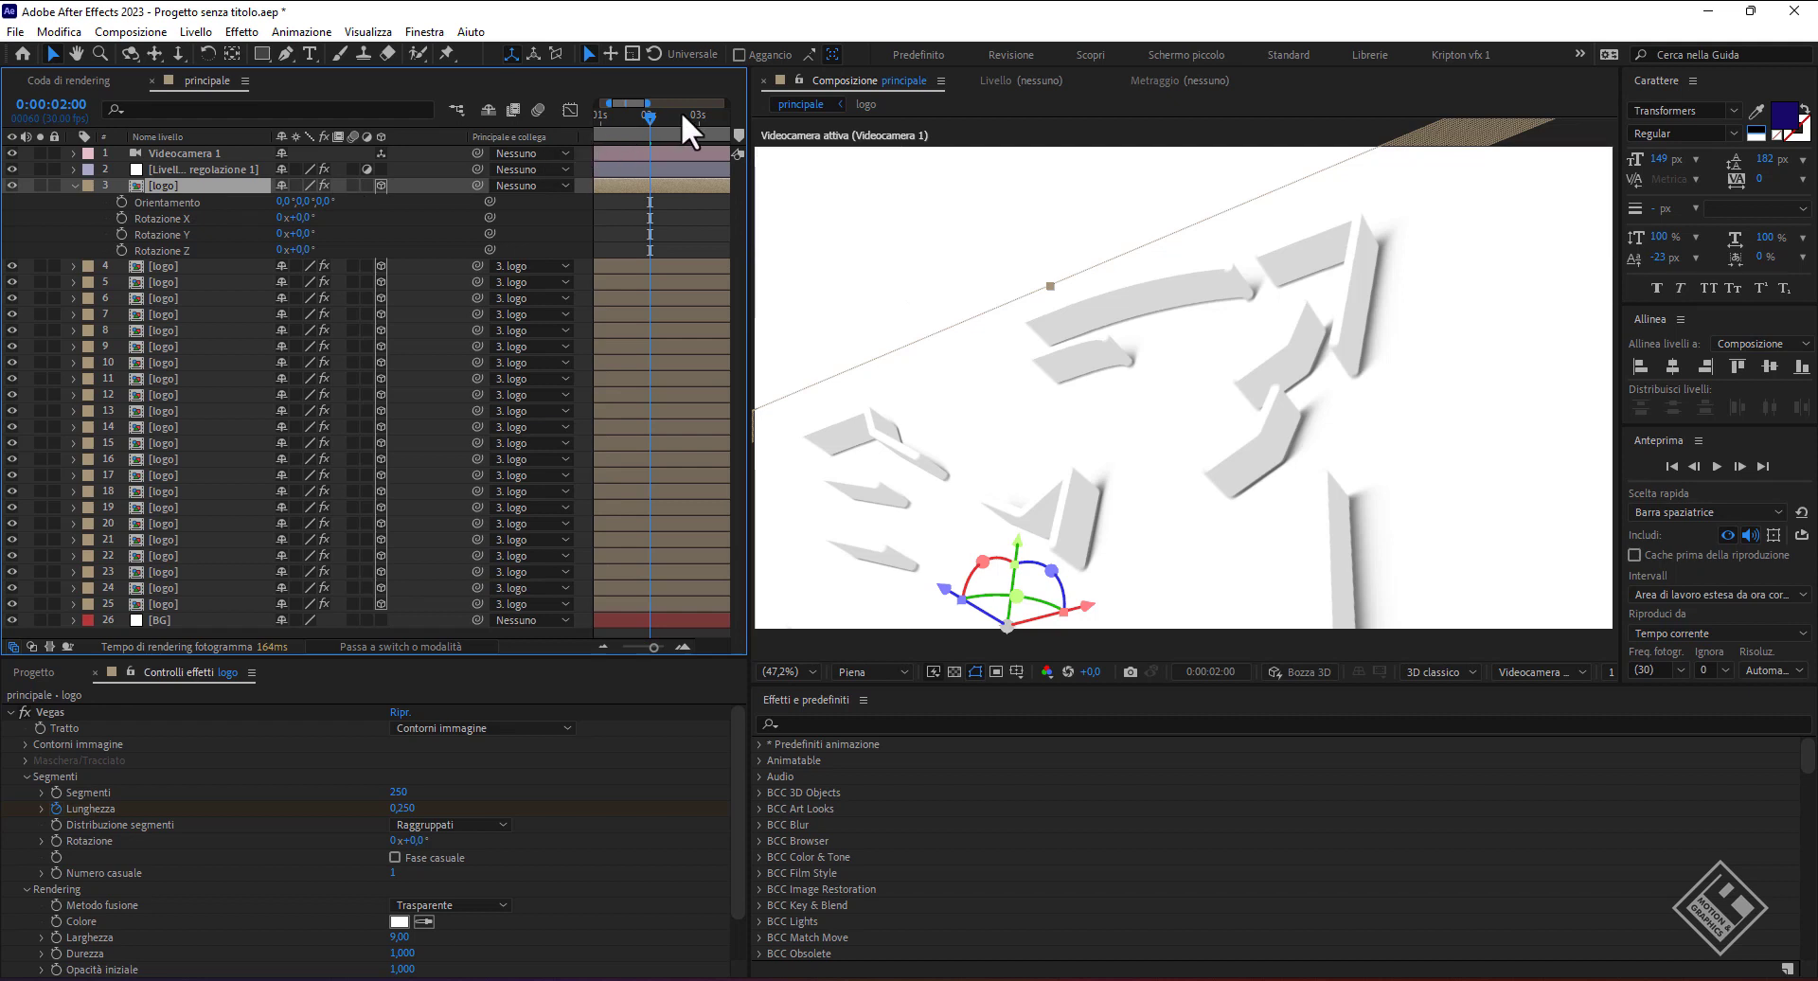
{"action": "left_click_drag", "start_coordinate": [649, 116], "coordinate": [555, 123]}
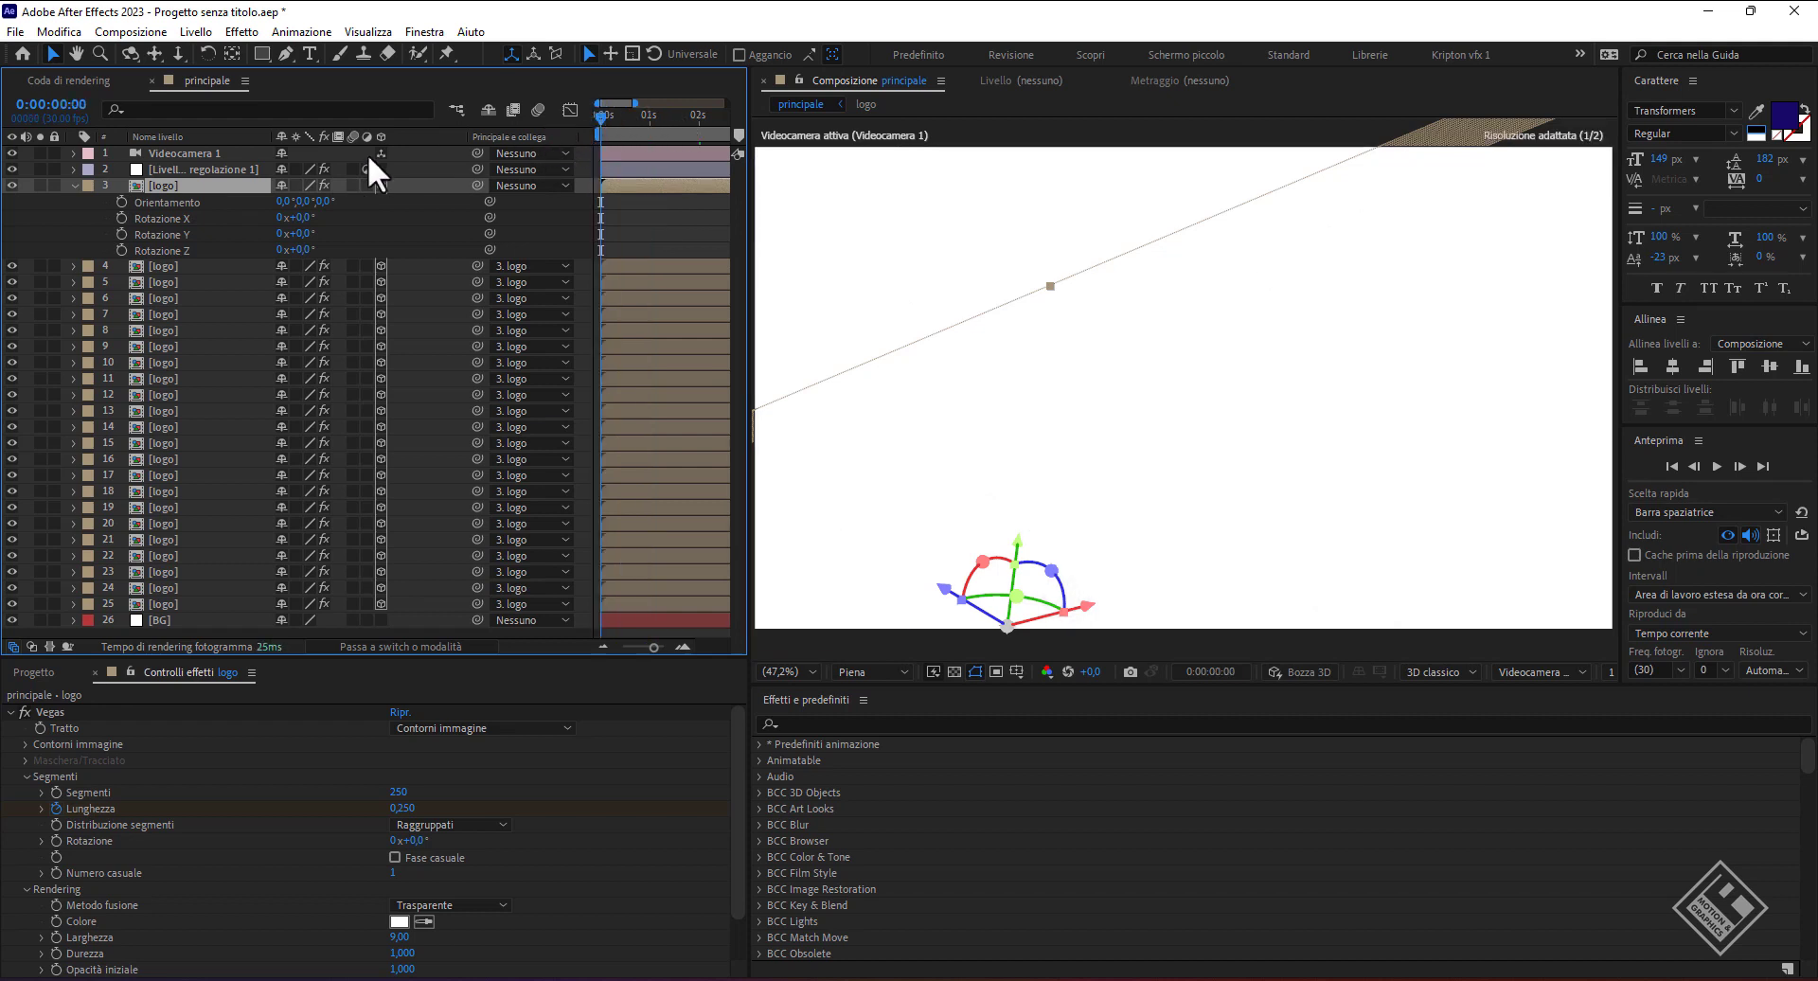
{"action": "left_click", "coordinate": [121, 234]}
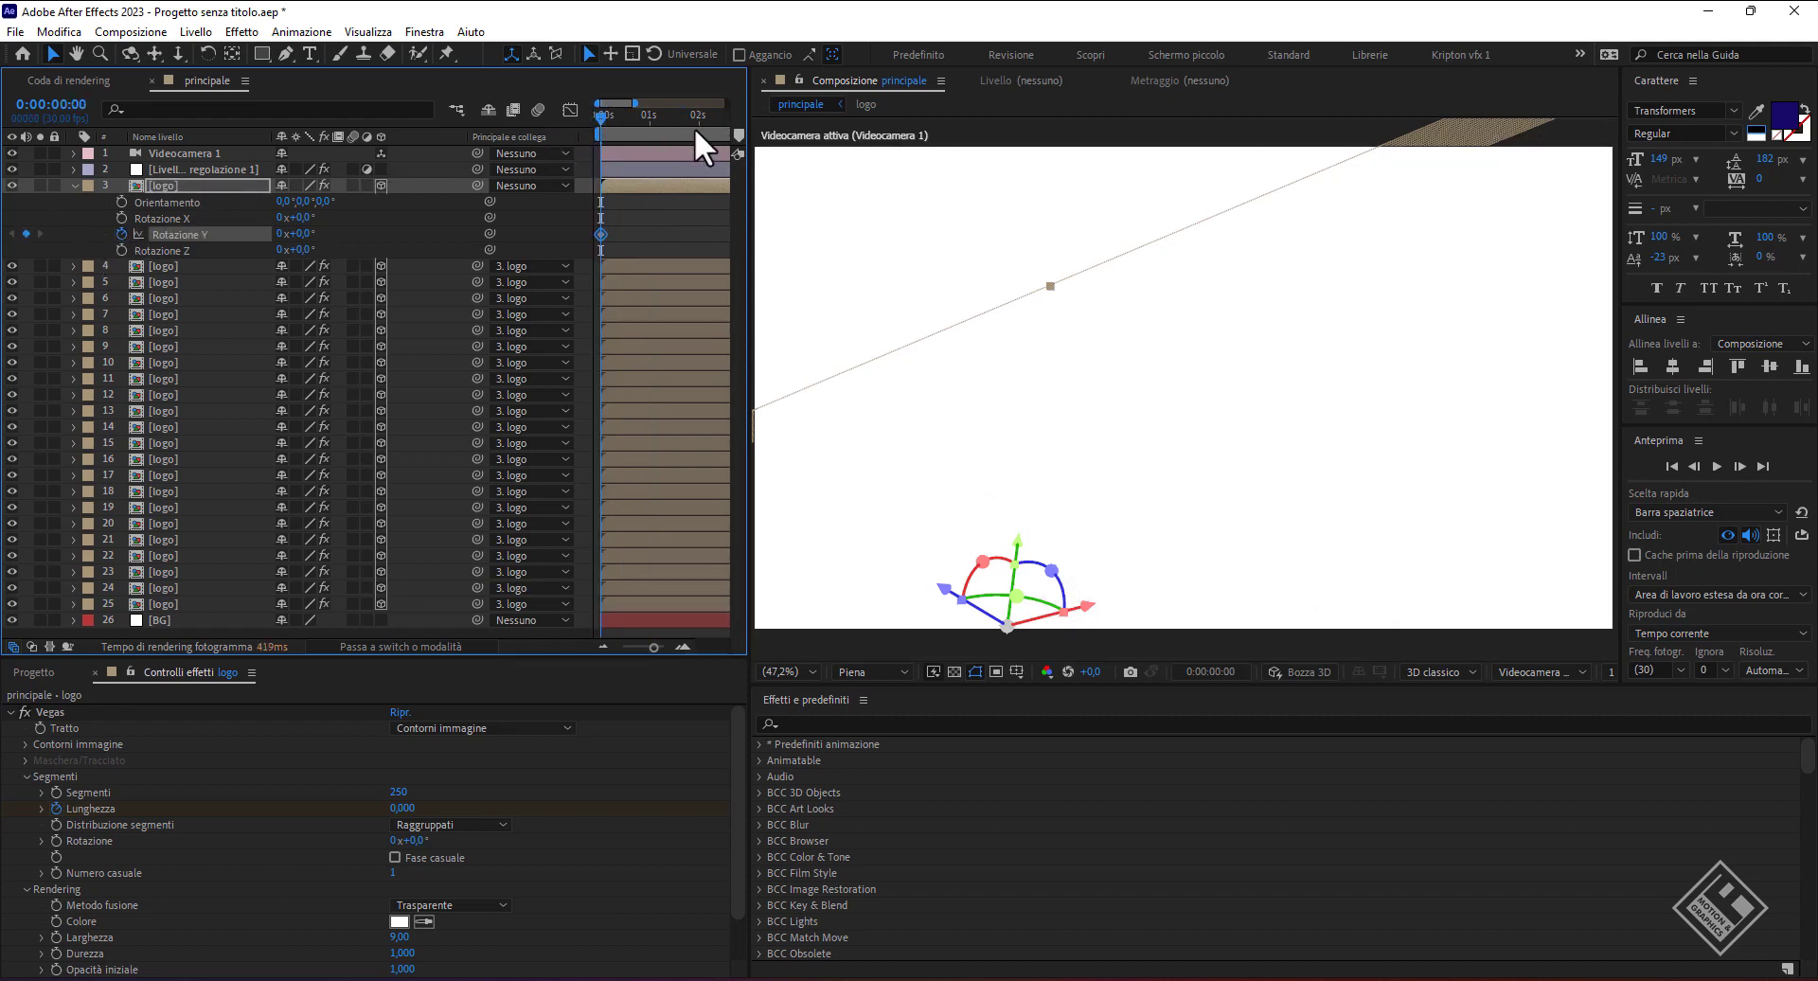
{"action": "left_click", "coordinate": [697, 121]}
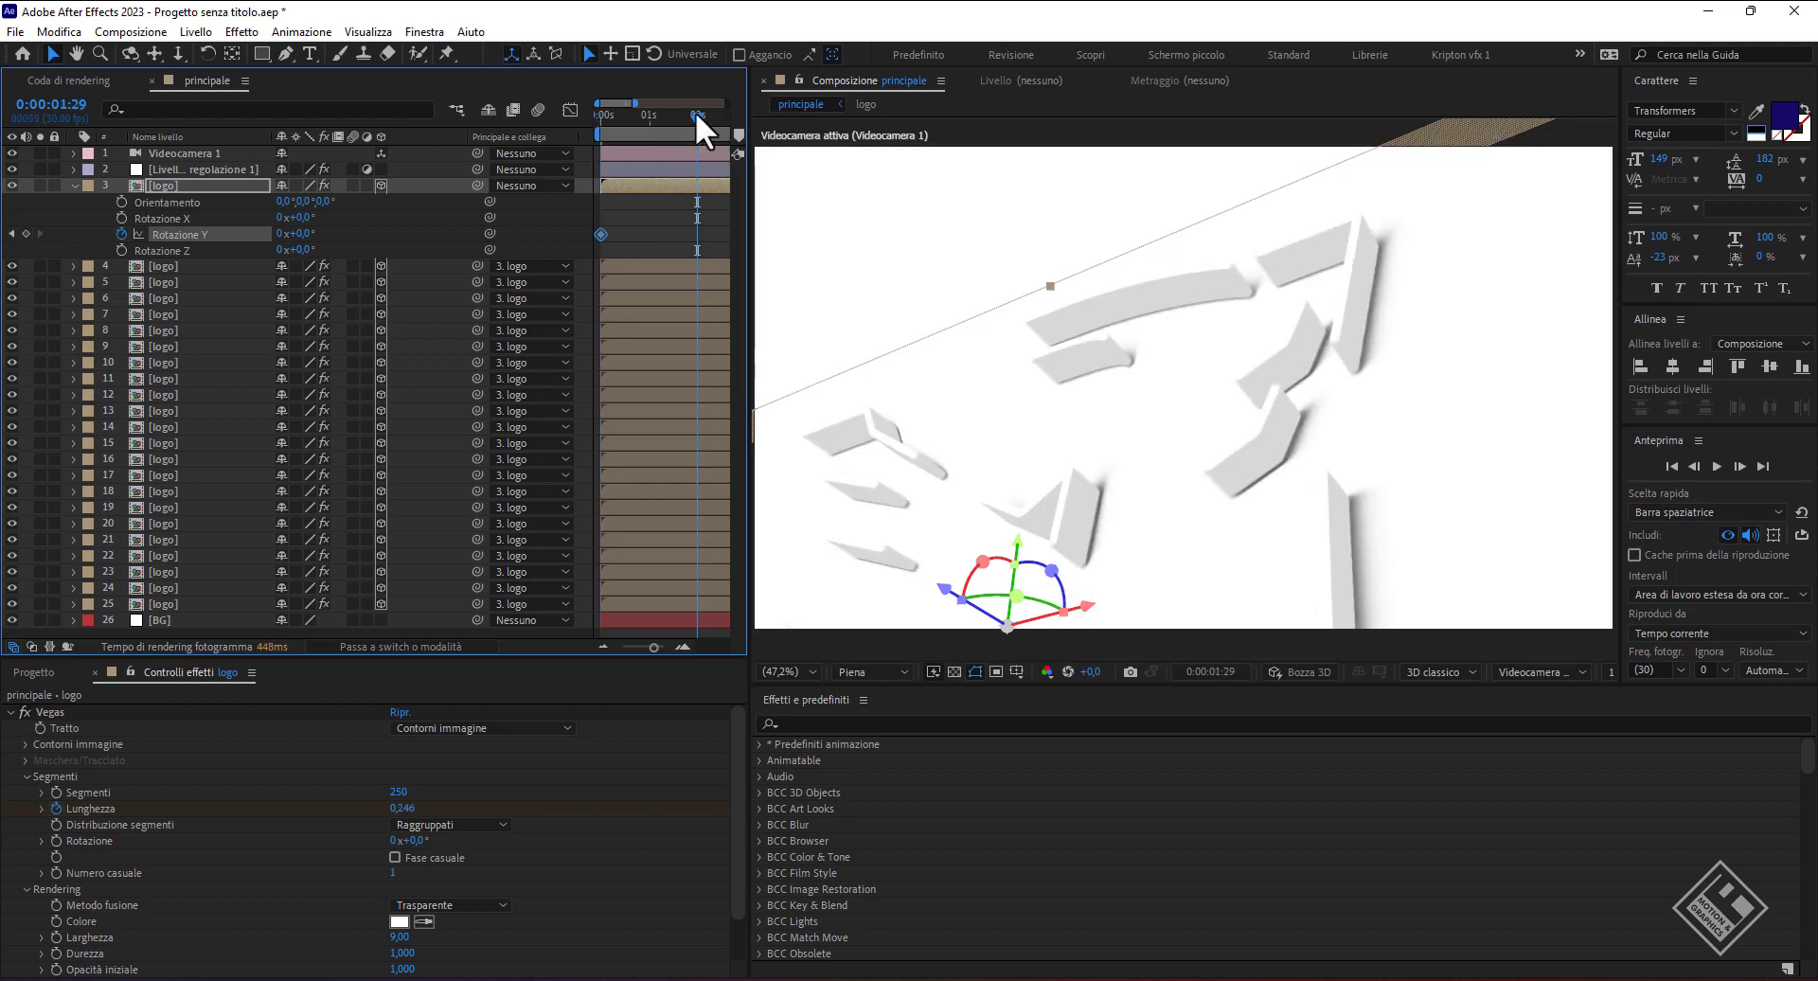
{"action": "left_click", "coordinate": [697, 111]}
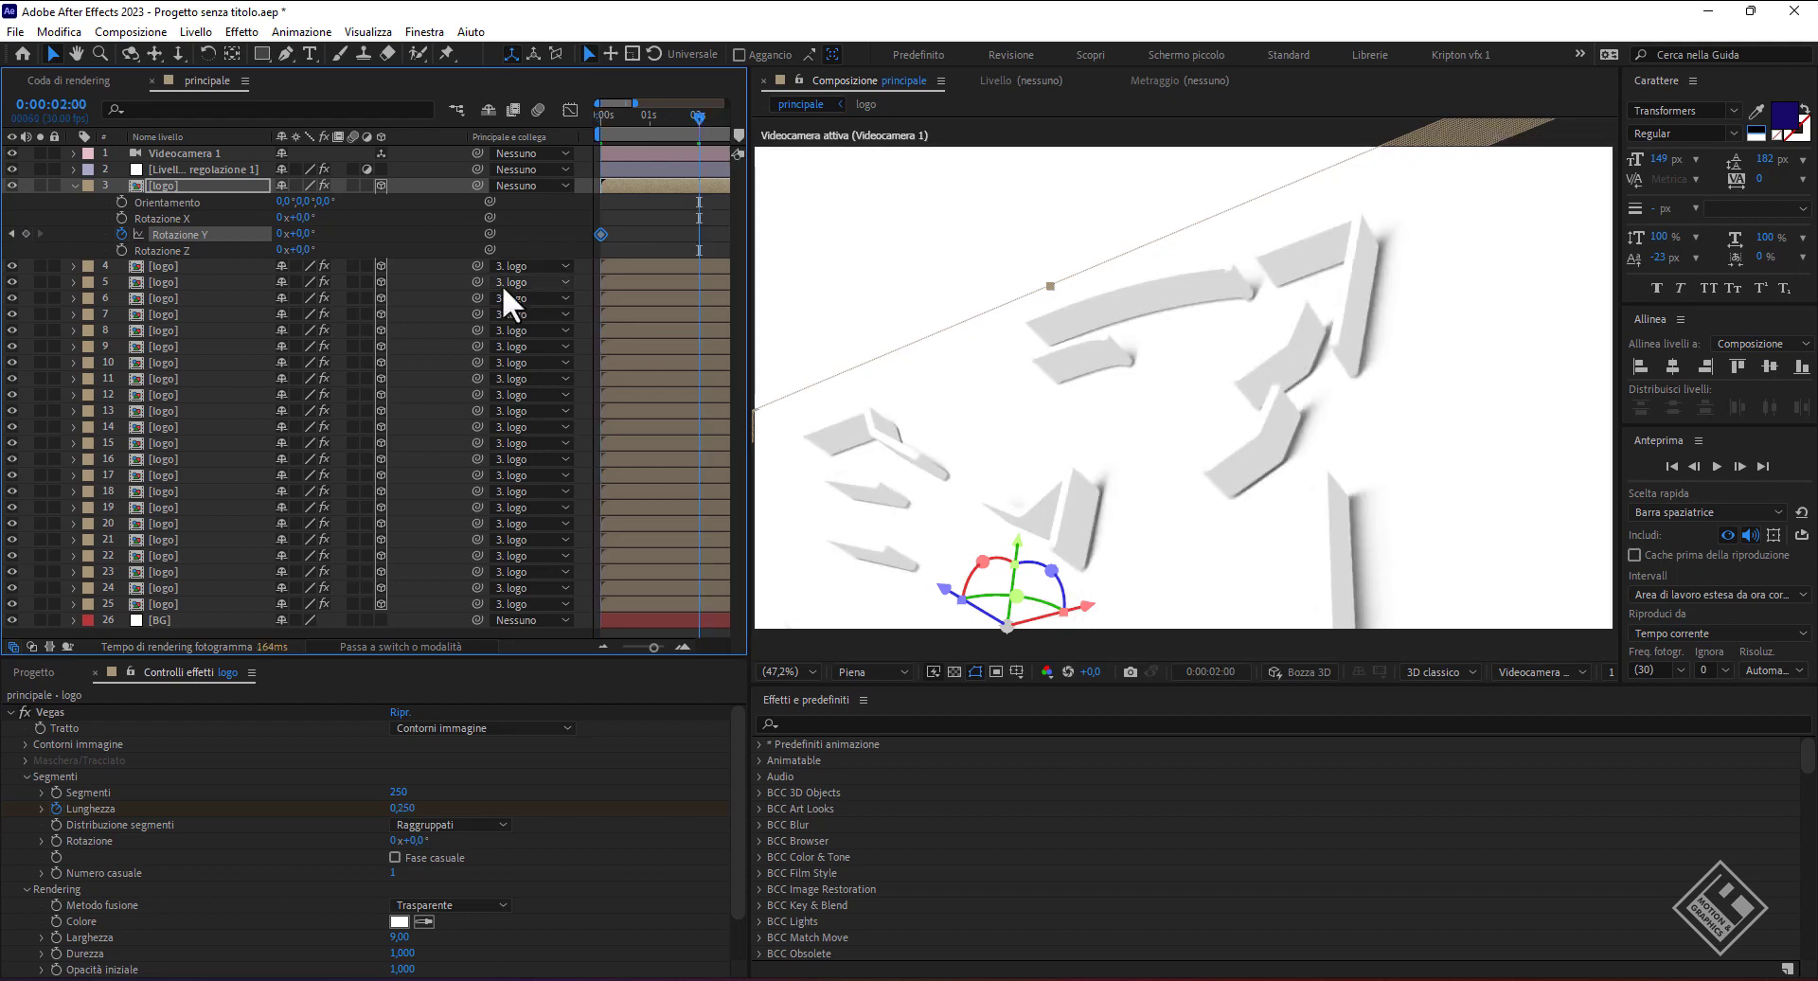
{"action": "left_click_drag", "start_coordinate": [308, 234], "coordinate": [282, 234]}
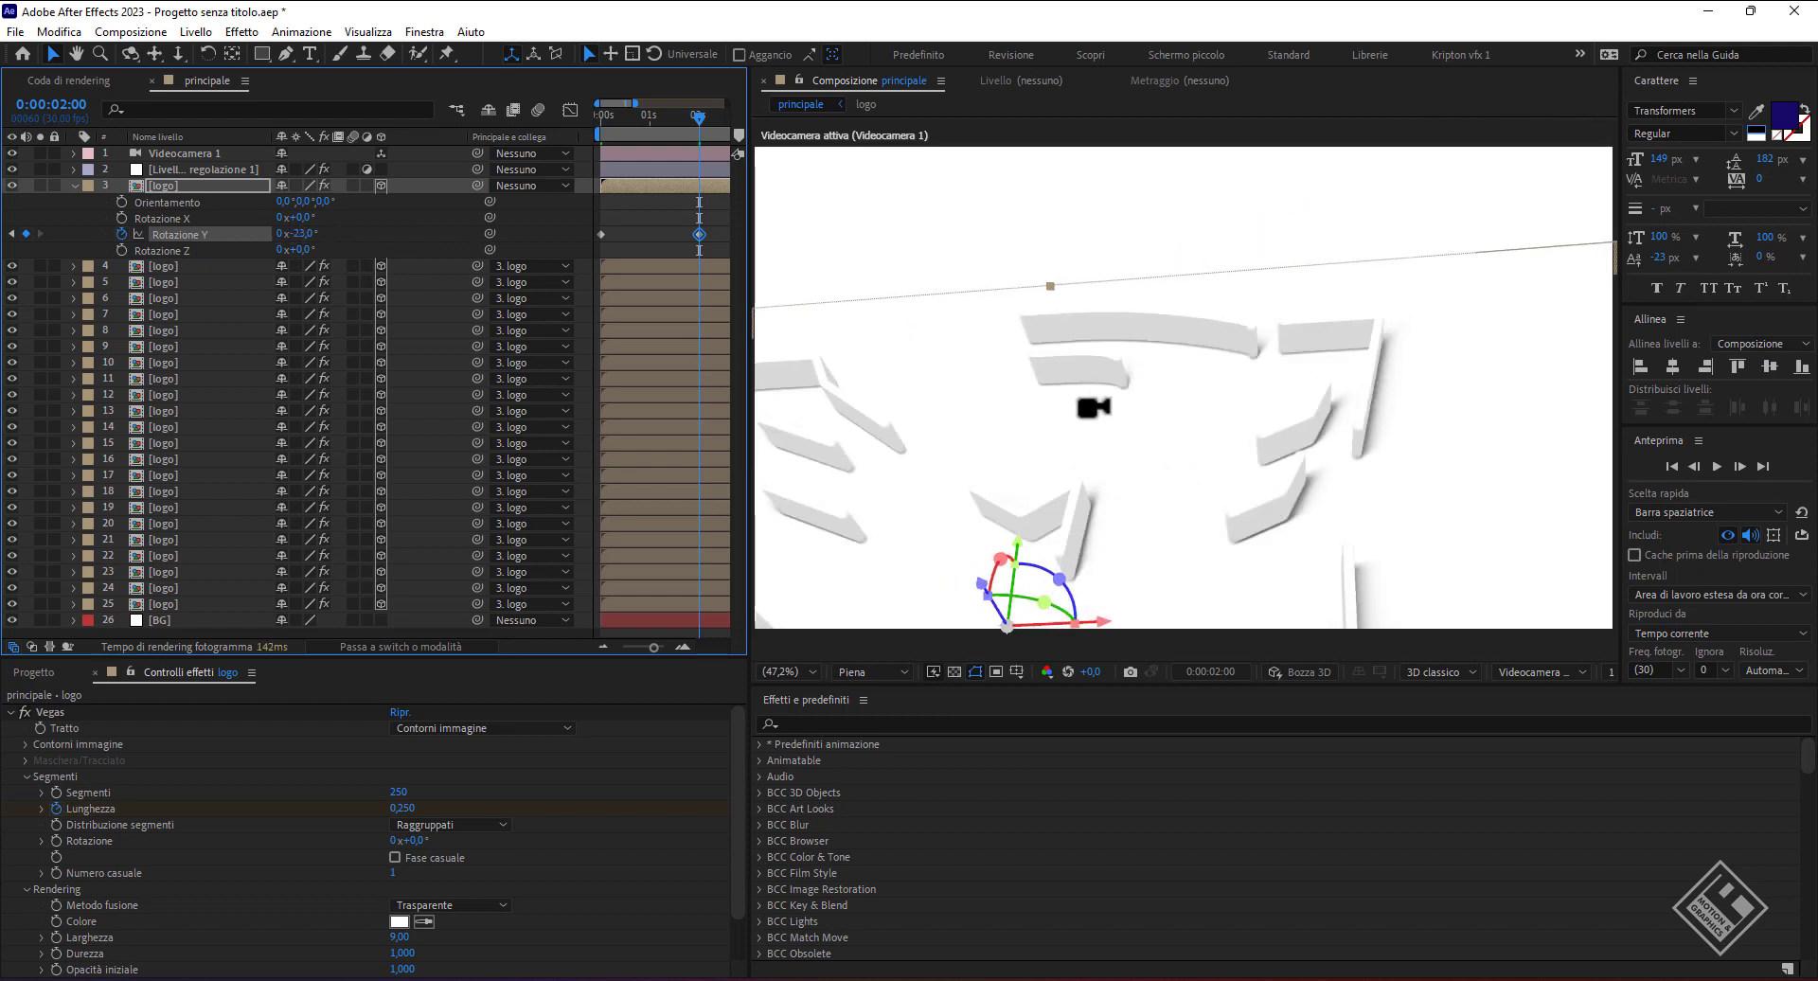
{"action": "left_click_drag", "start_coordinate": [1104, 397], "coordinate": [1190, 383]}
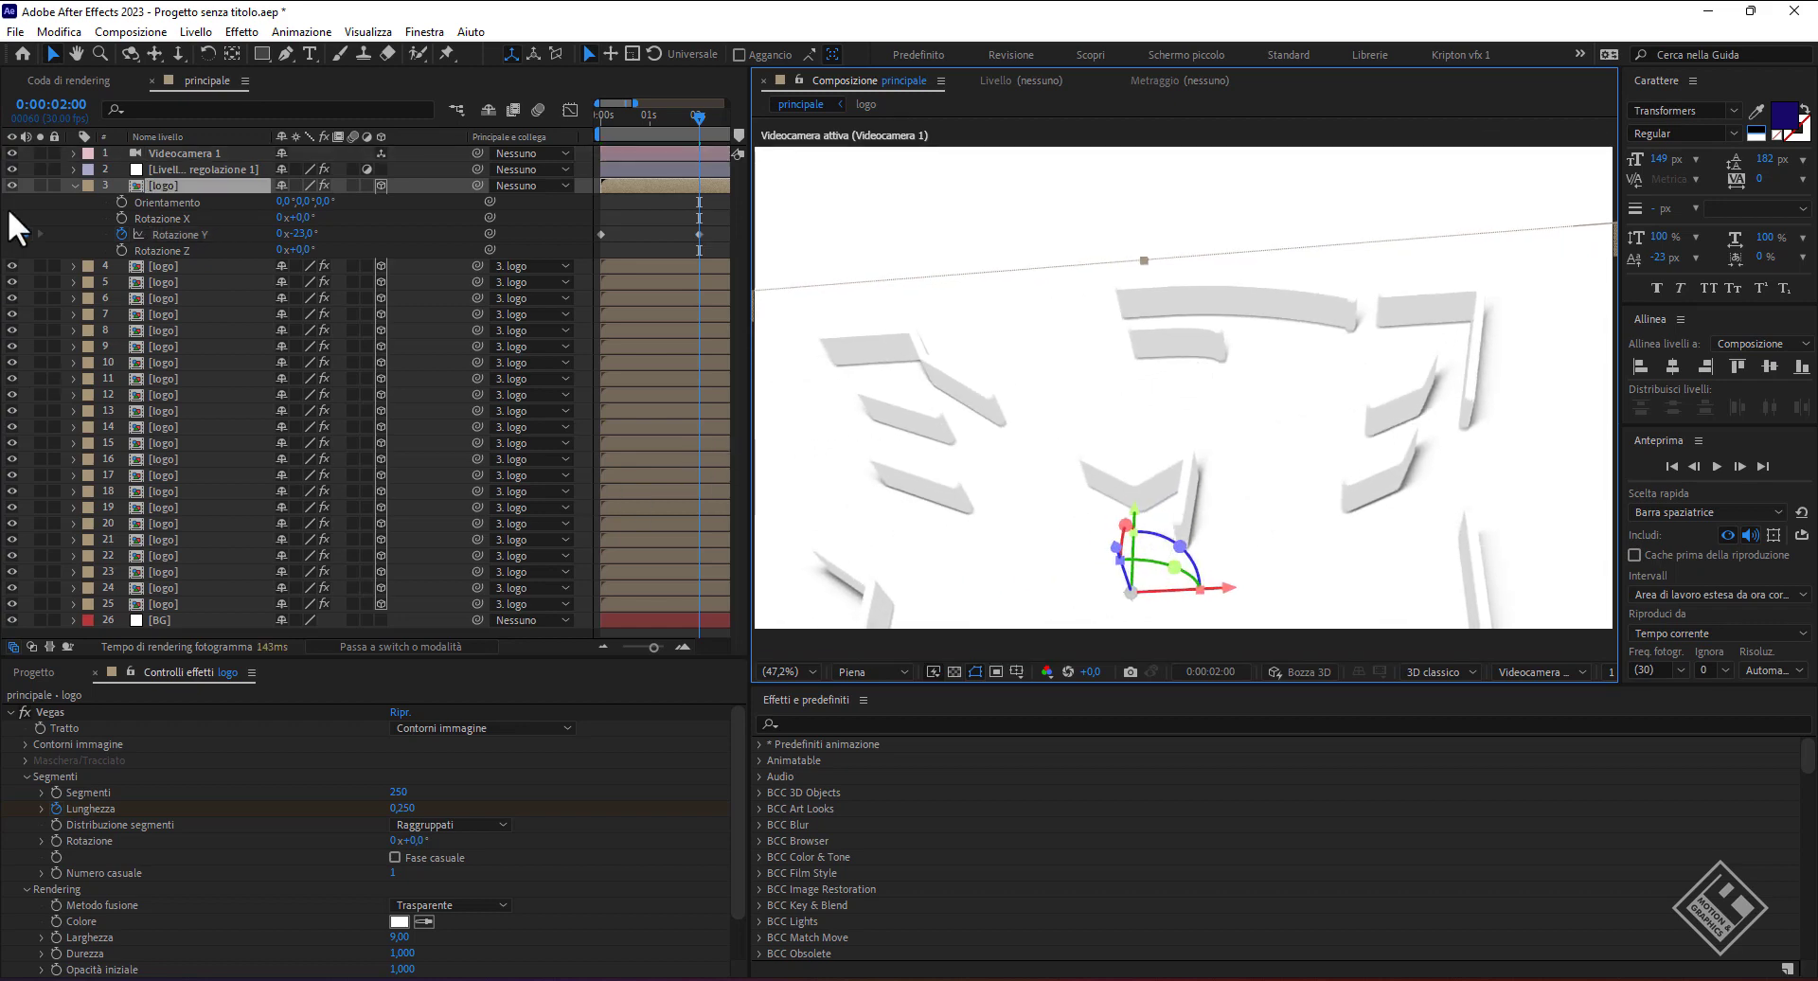
{"action": "left_click", "coordinate": [72, 185]}
- Add an adjustment layer at the top of the stack and name it 'sfocatura'
{"action": "right_click", "coordinate": [291, 599]}
{"action": "mouse_move", "coordinate": [455, 614]}
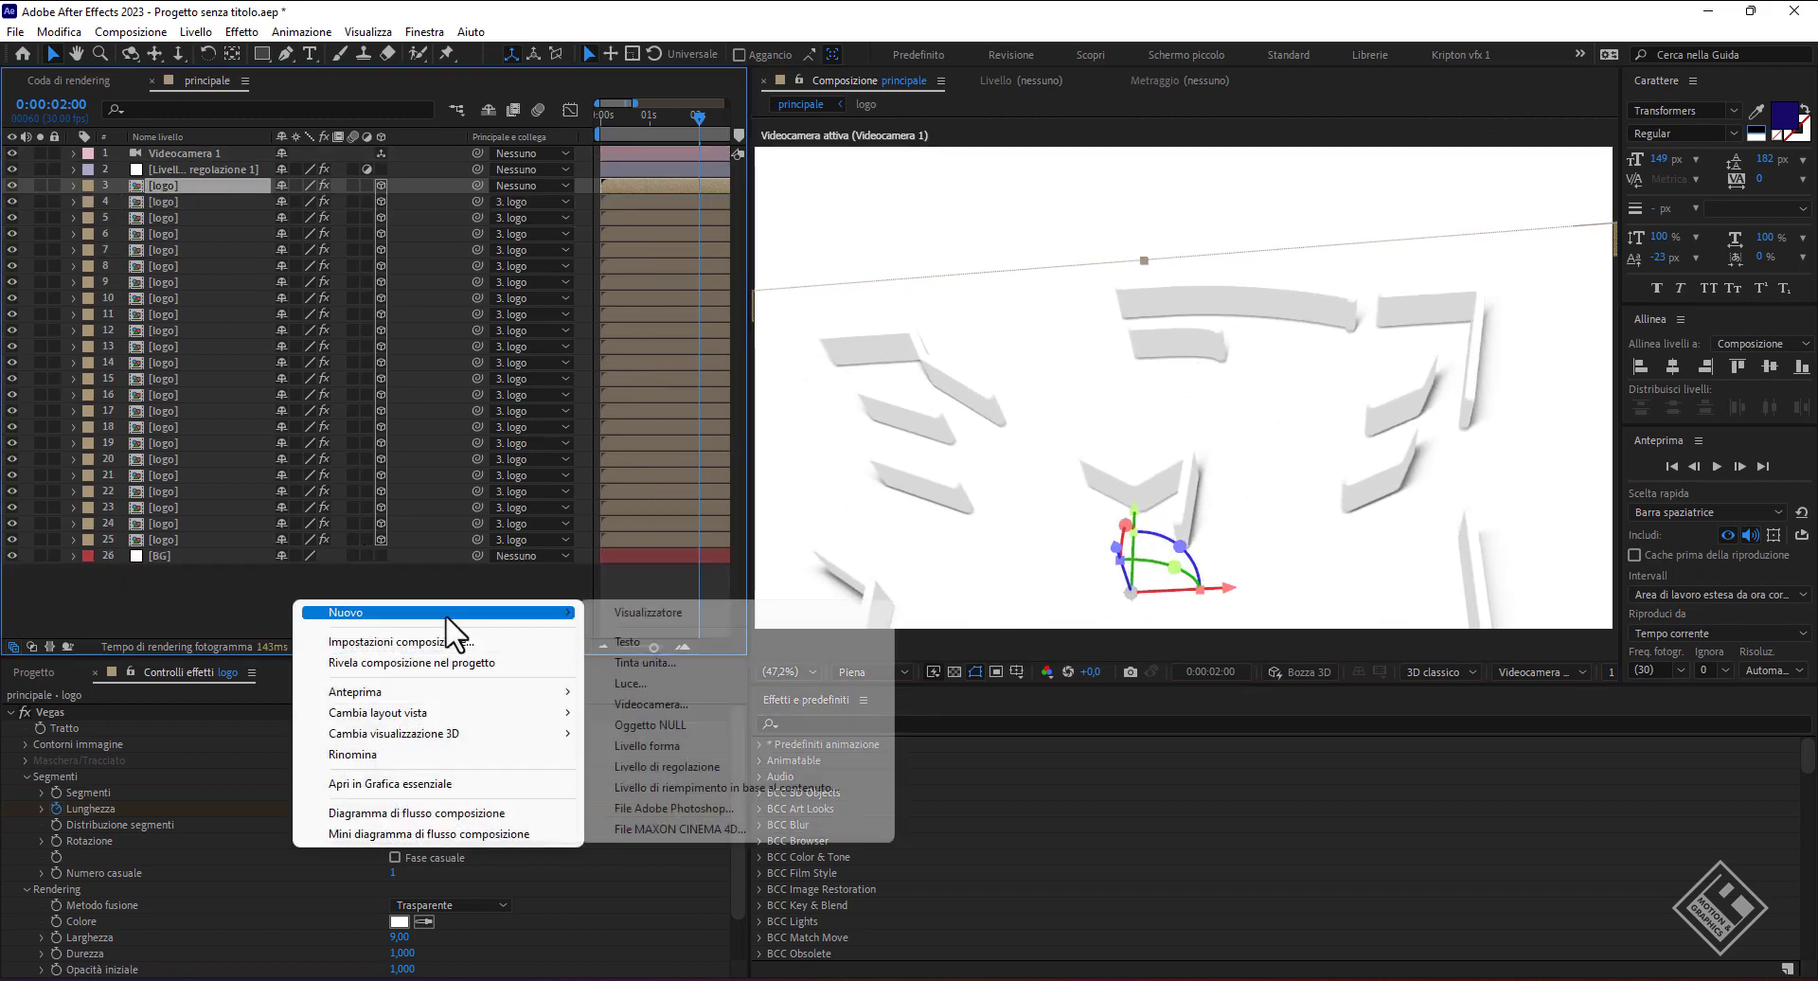
{"action": "left_click", "coordinate": [705, 765]}
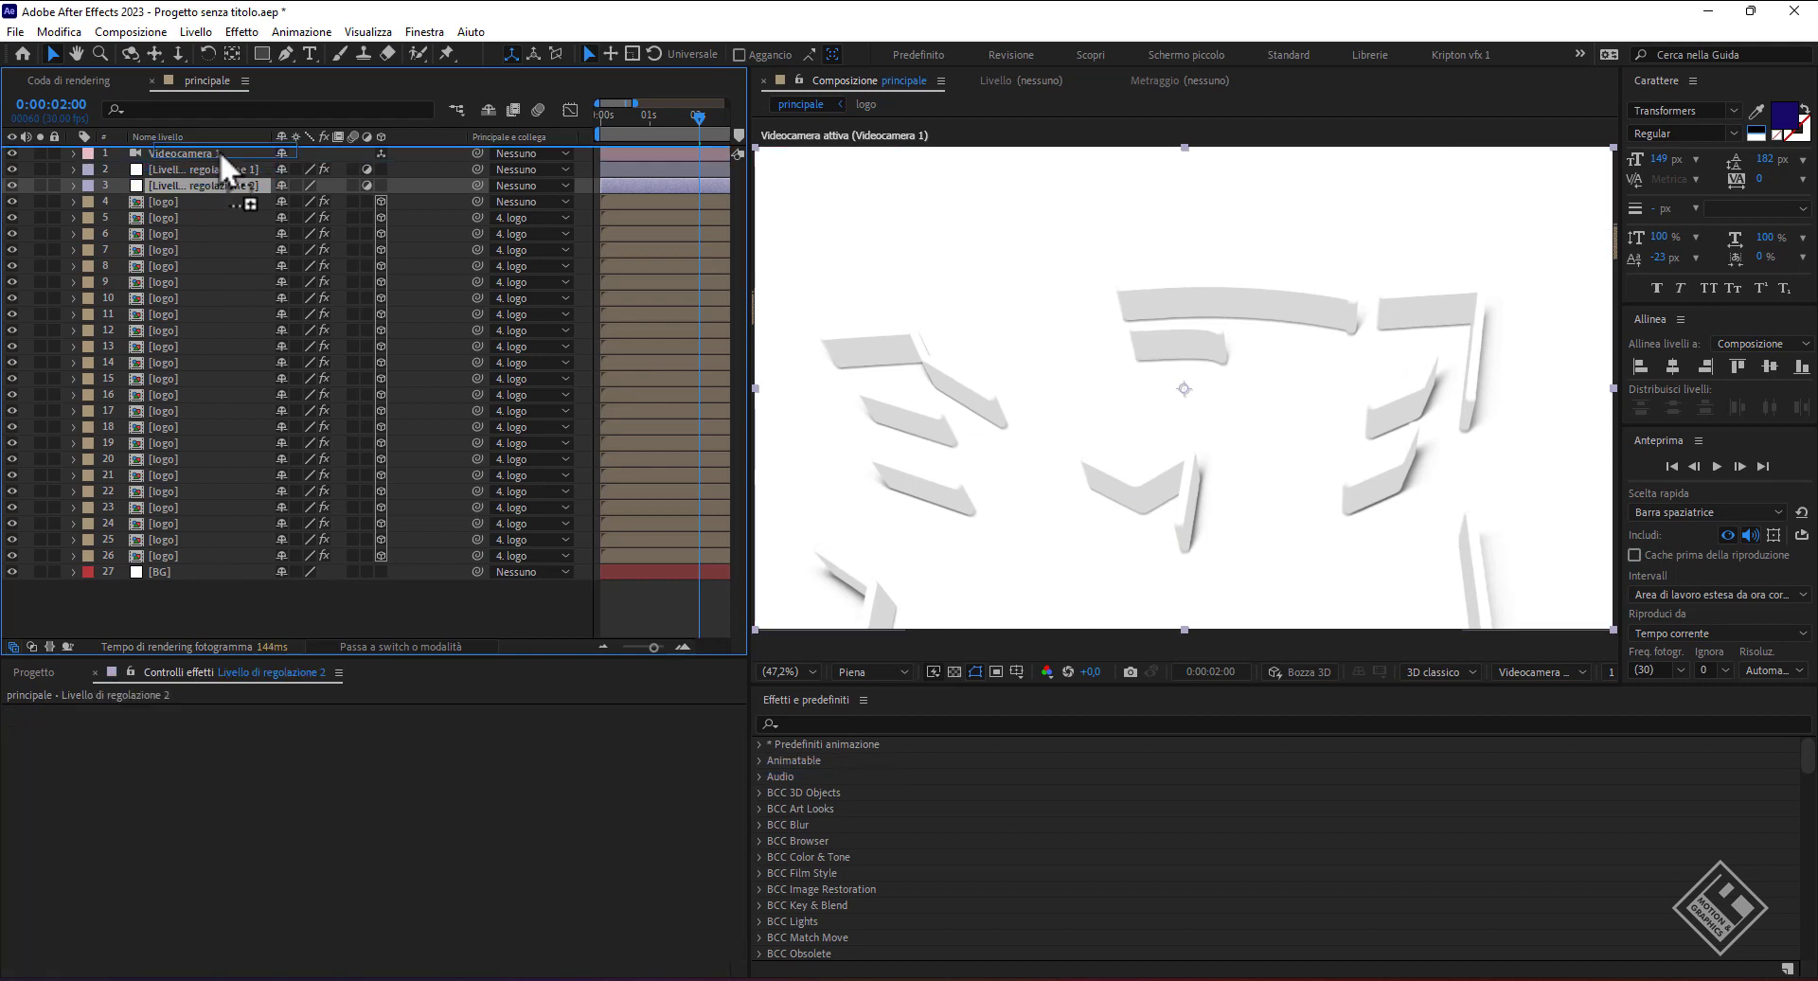
{"action": "left_click_drag", "start_coordinate": [193, 185], "coordinate": [224, 151]}
{"action": "key", "text": "Return"}
{"action": "type", "text": "sfoc"}
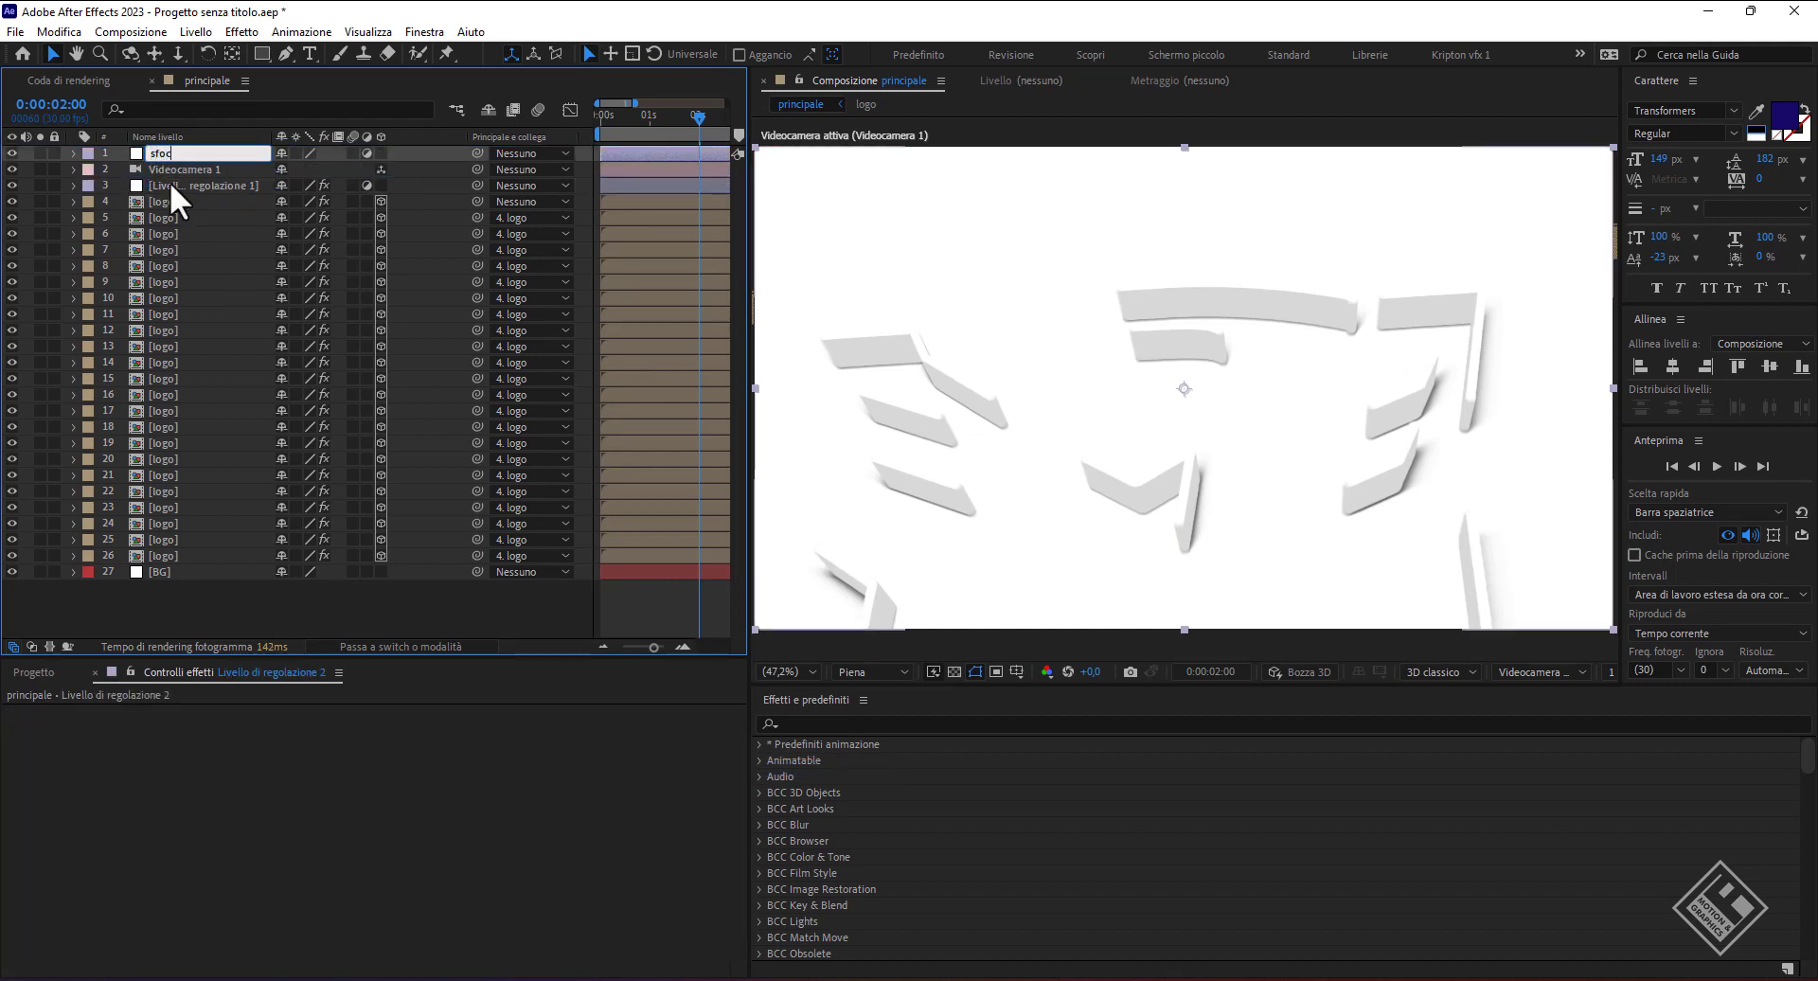
{"action": "type", "text": "atur"}
{"action": "key", "text": "Return"}
{"action": "key", "text": "ctrl+space"}
- Apply Sfocatura con lente fotocamera (radius 15) to the sfocatura adjustment layer
{"action": "type", "text": "sfoc"}
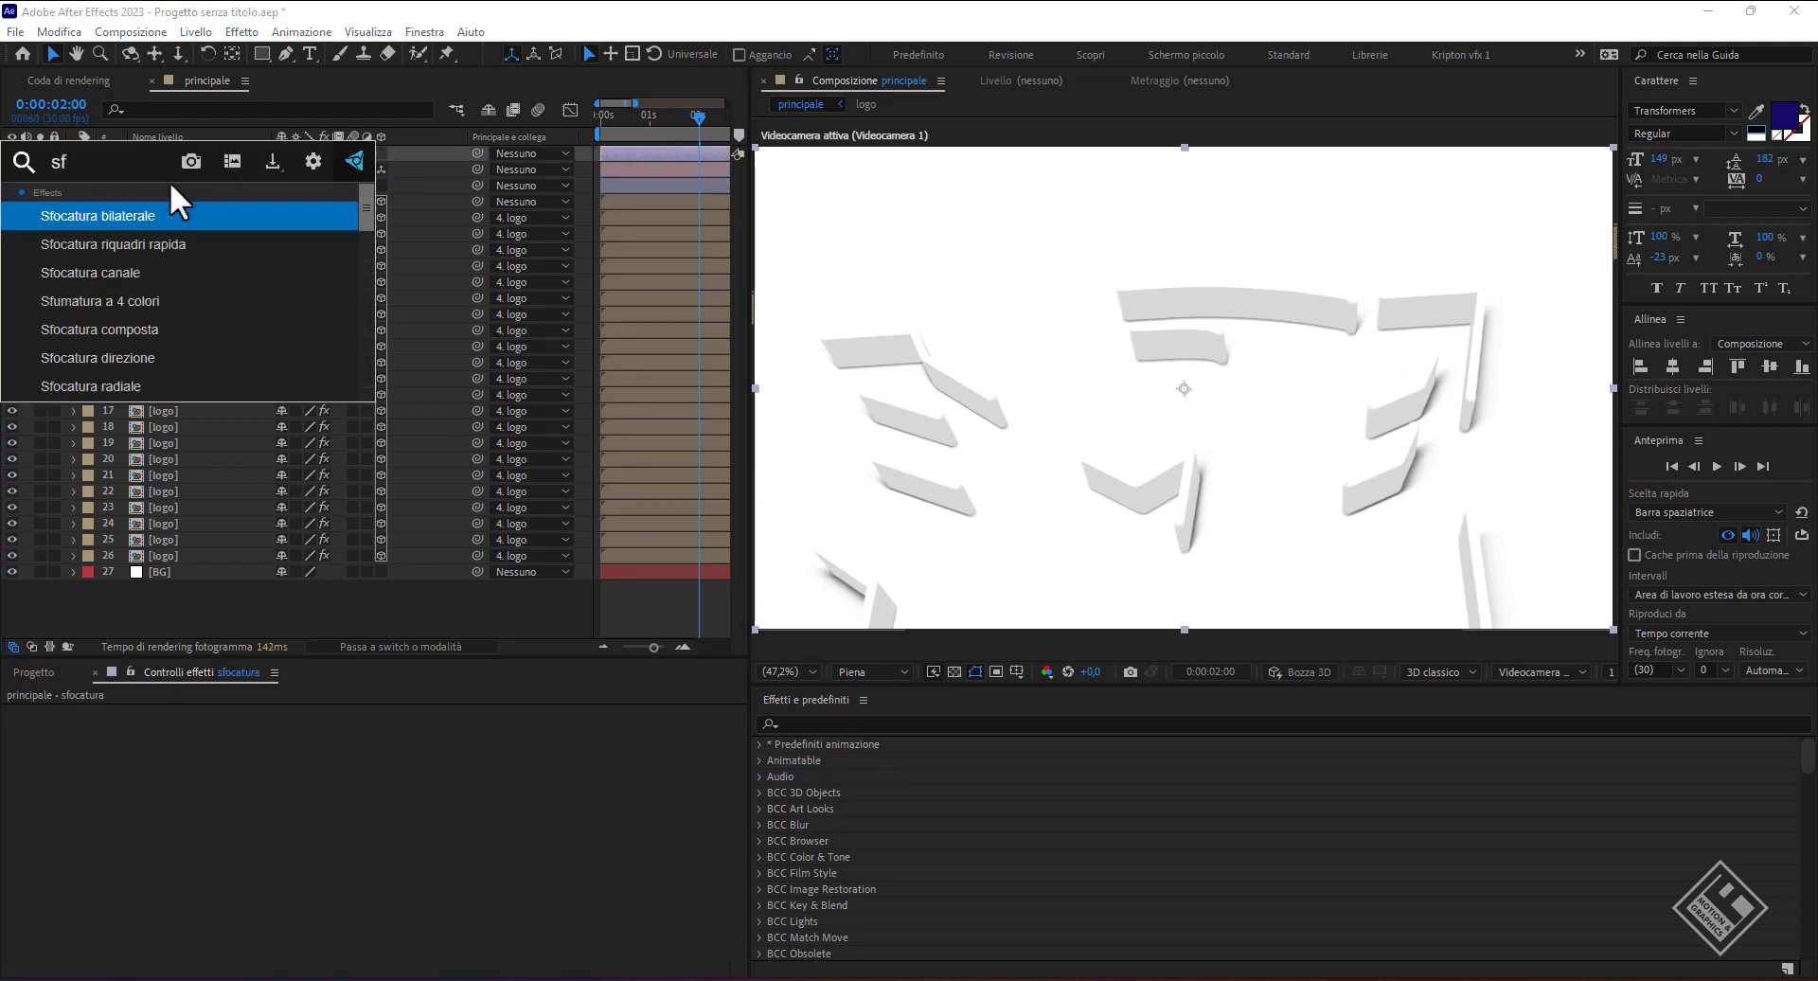
{"action": "type", "text": "AT"}
{"action": "key", "text": "Down"}
{"action": "key", "text": "Down"}
{"action": "key", "text": "Down"}
{"action": "key", "text": "Down"}
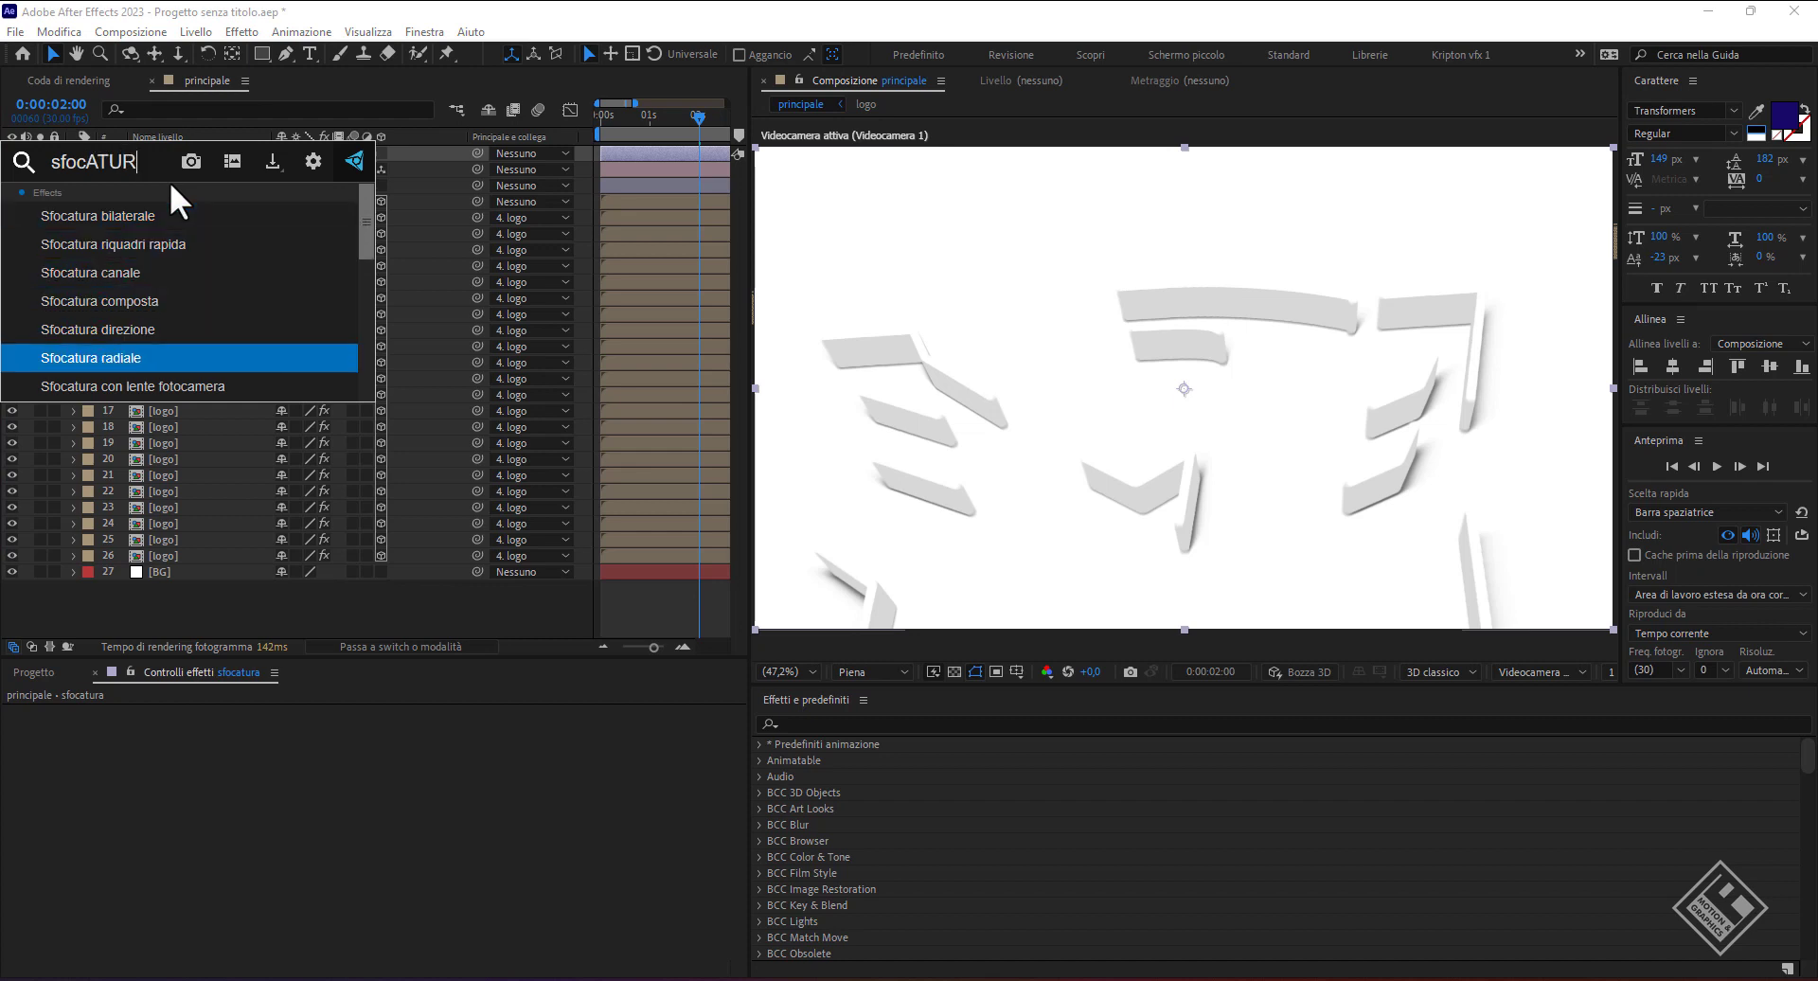
{"action": "key", "text": "Down"}
{"action": "key", "text": "Return"}
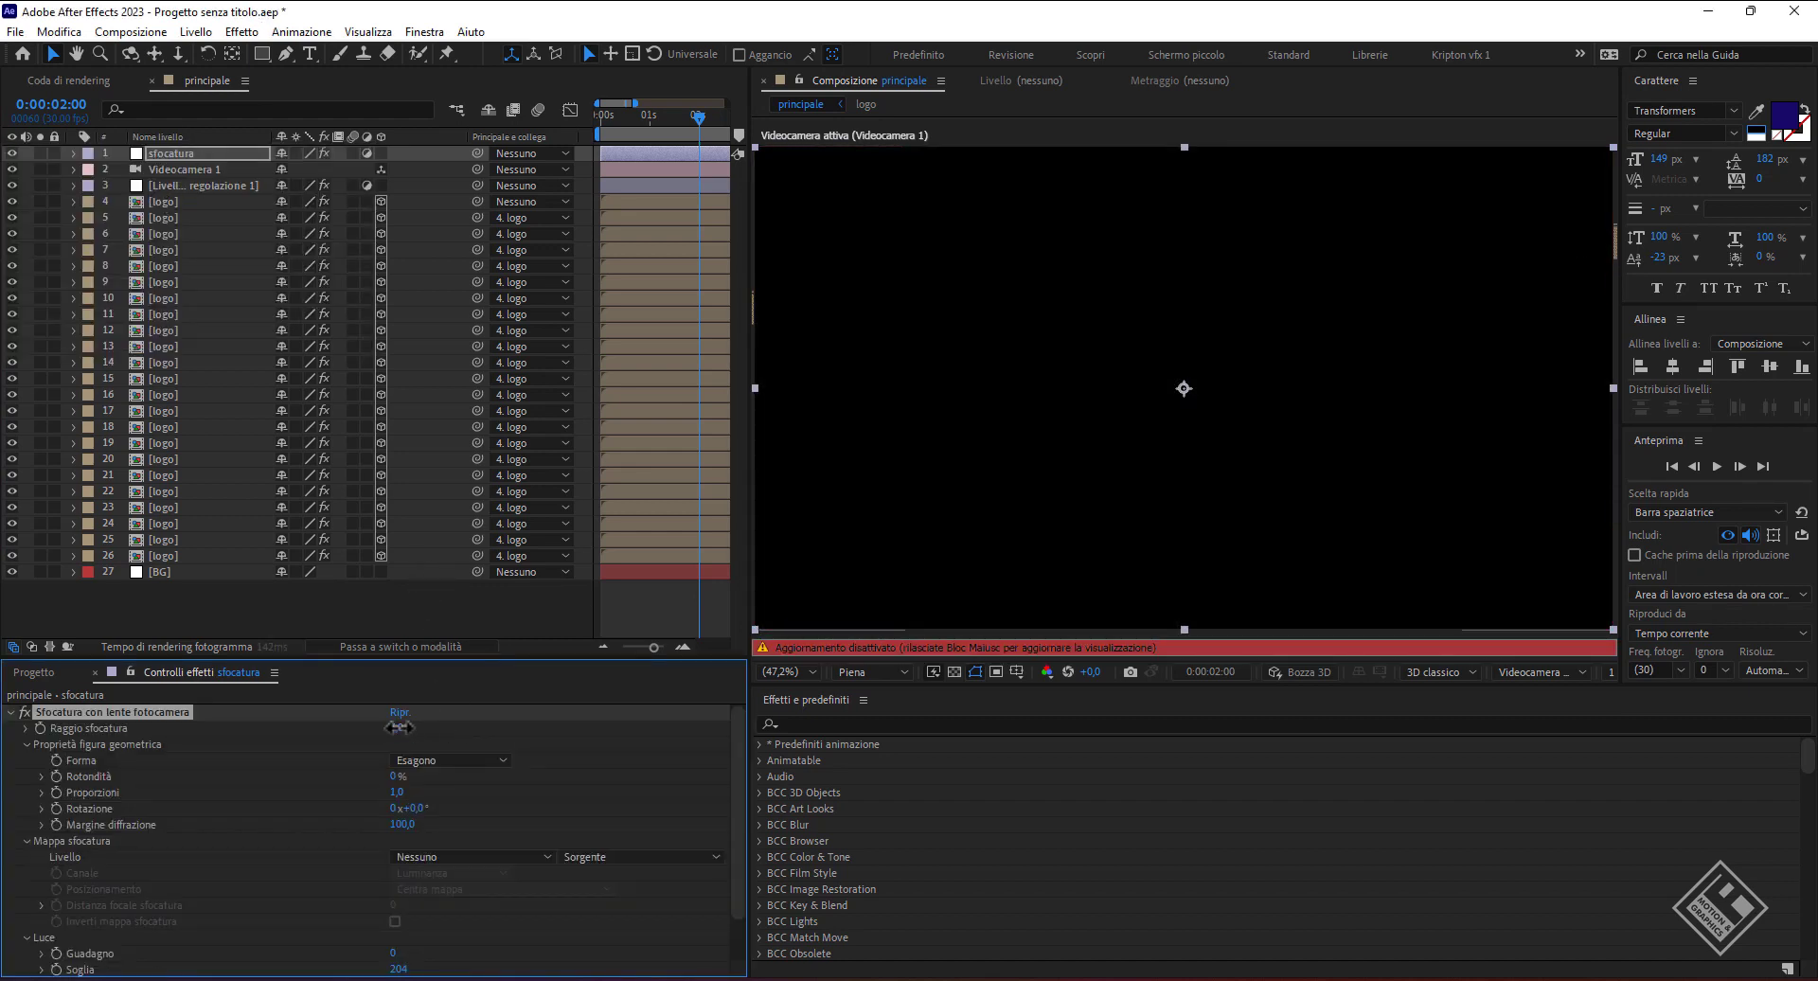
{"action": "key", "text": "Caps_Lock"}
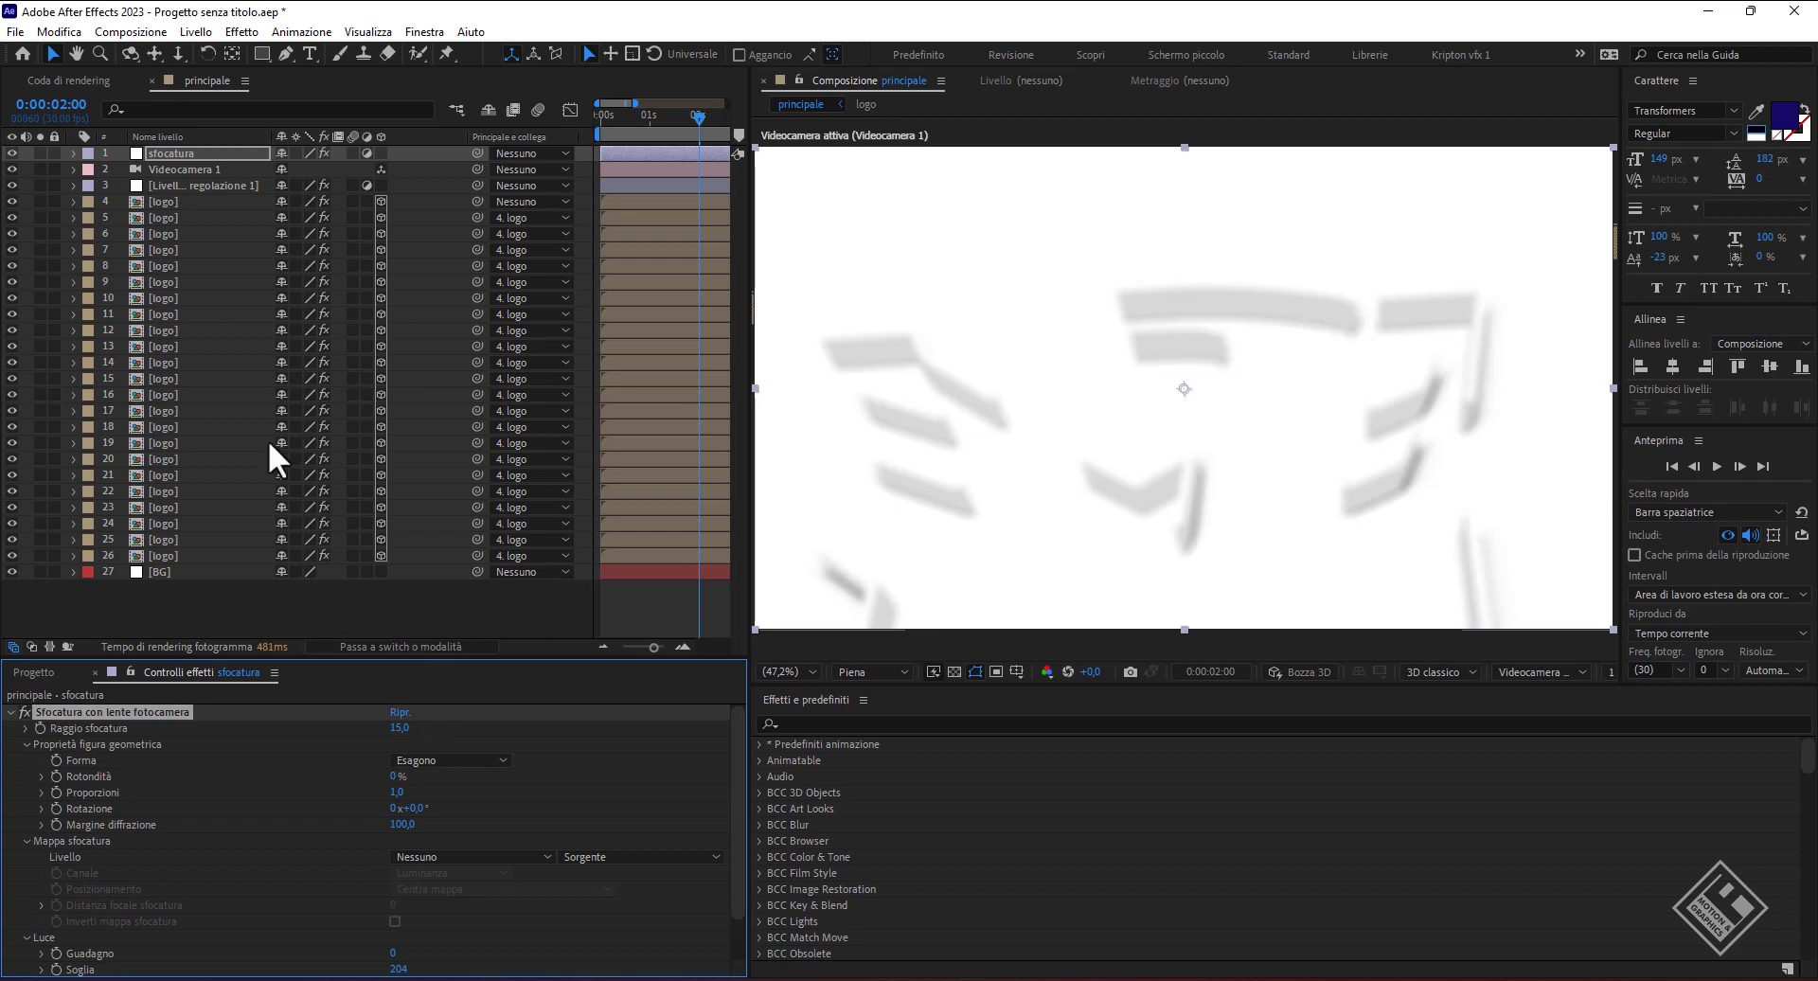
{"action": "mouse_move", "coordinate": [265, 53]}
{"action": "left_mouse_down"}
{"action": "mouse_move", "coordinate": [340, 61]}
{"action": "mouse_move", "coordinate": [335, 95]}
{"action": "left_mouse_up"}
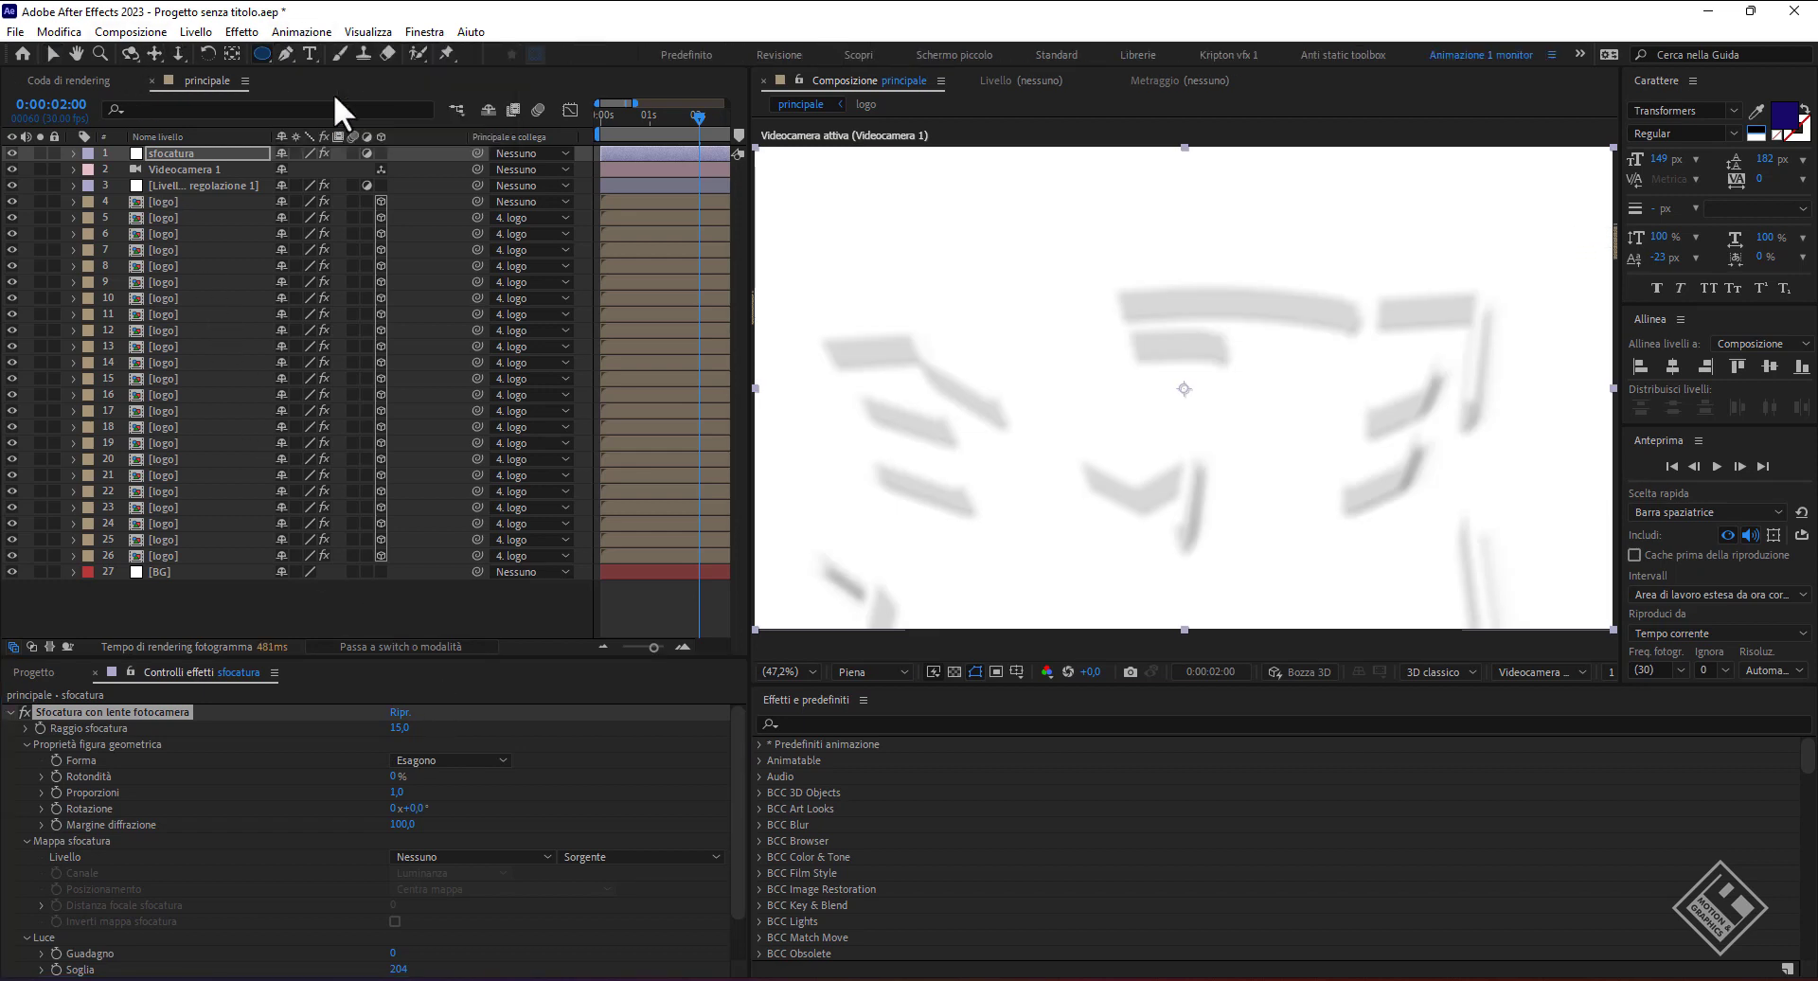
- Add an inverted ellipse mask to sfocatura and reshape it into a circle around the logo
{"action": "key", "text": "ctrl"}
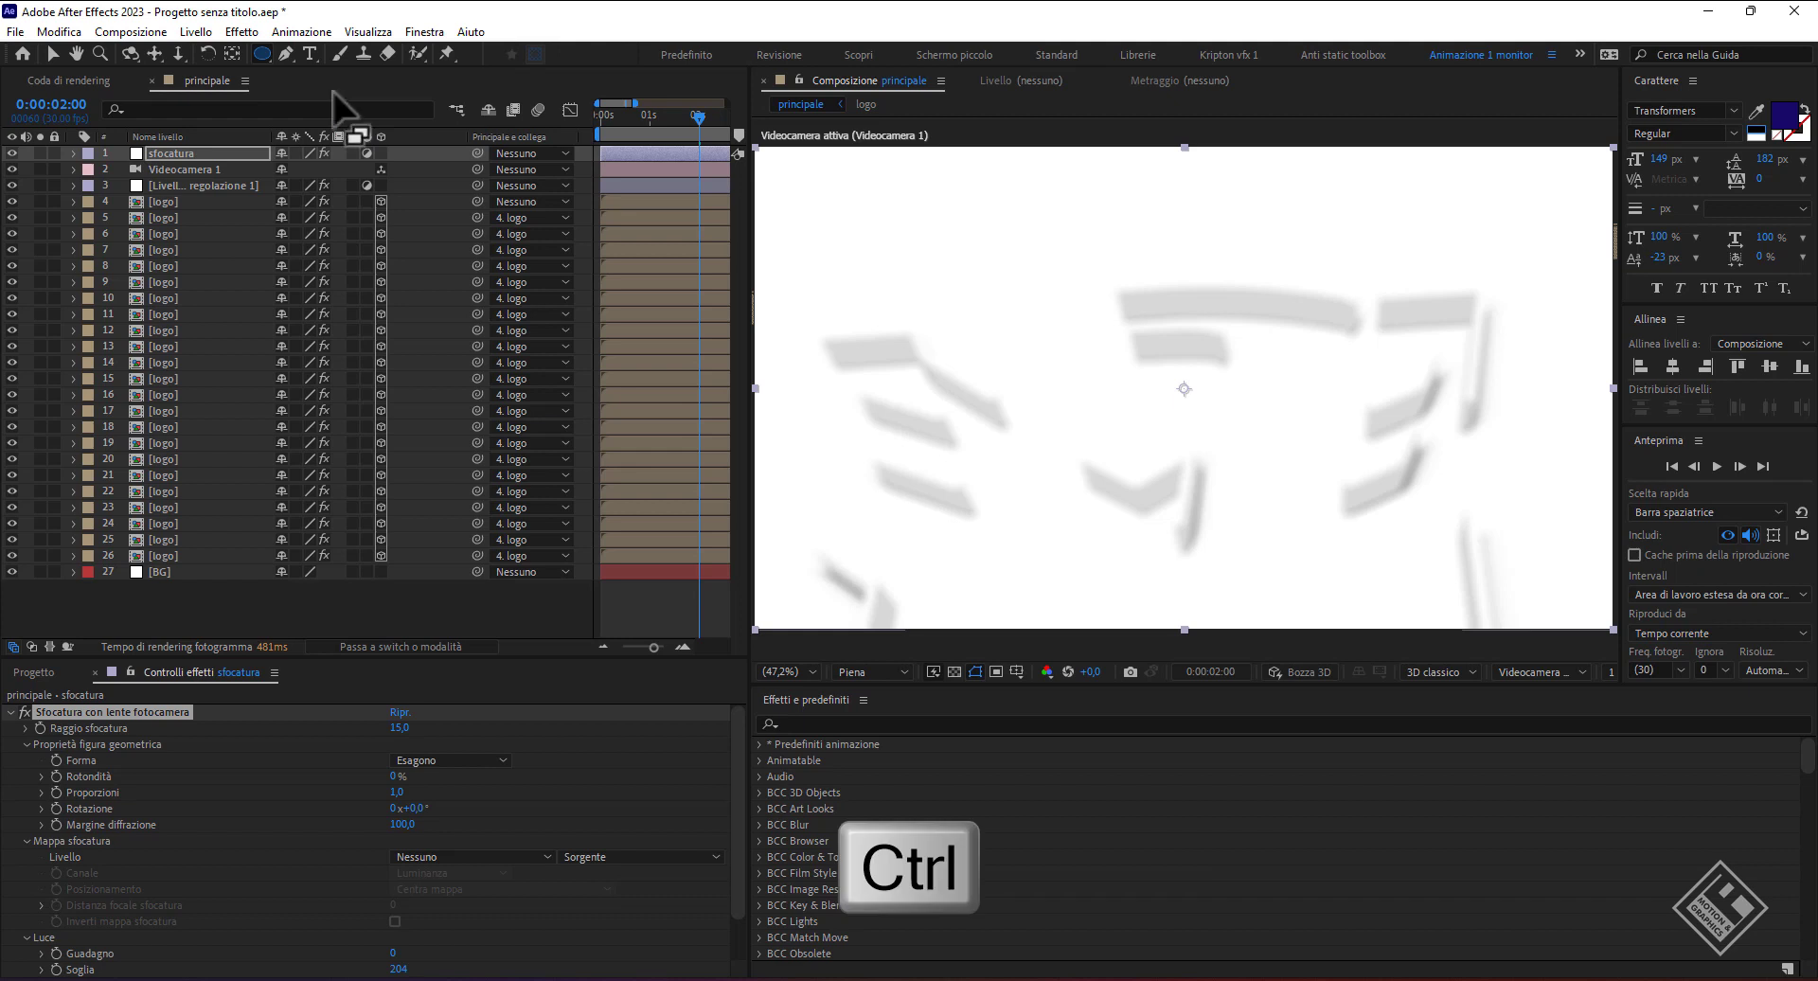
{"action": "double_click", "coordinate": [257, 50]}
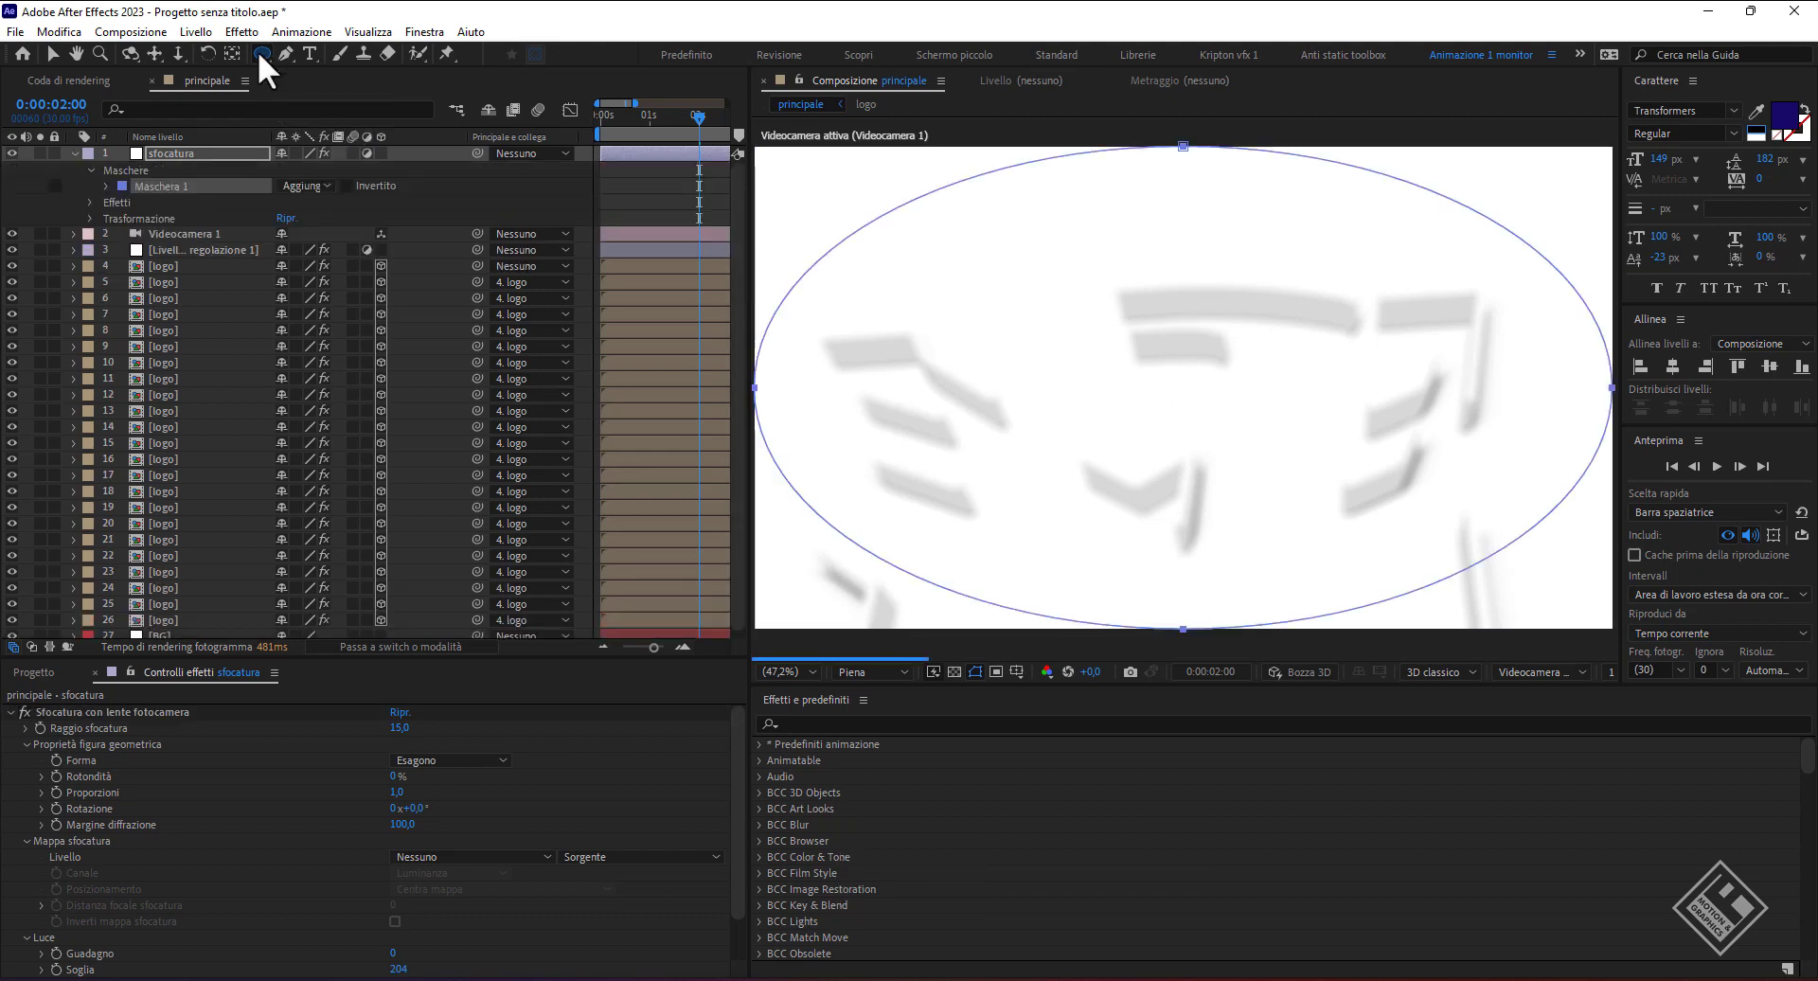
{"action": "key", "text": "v"}
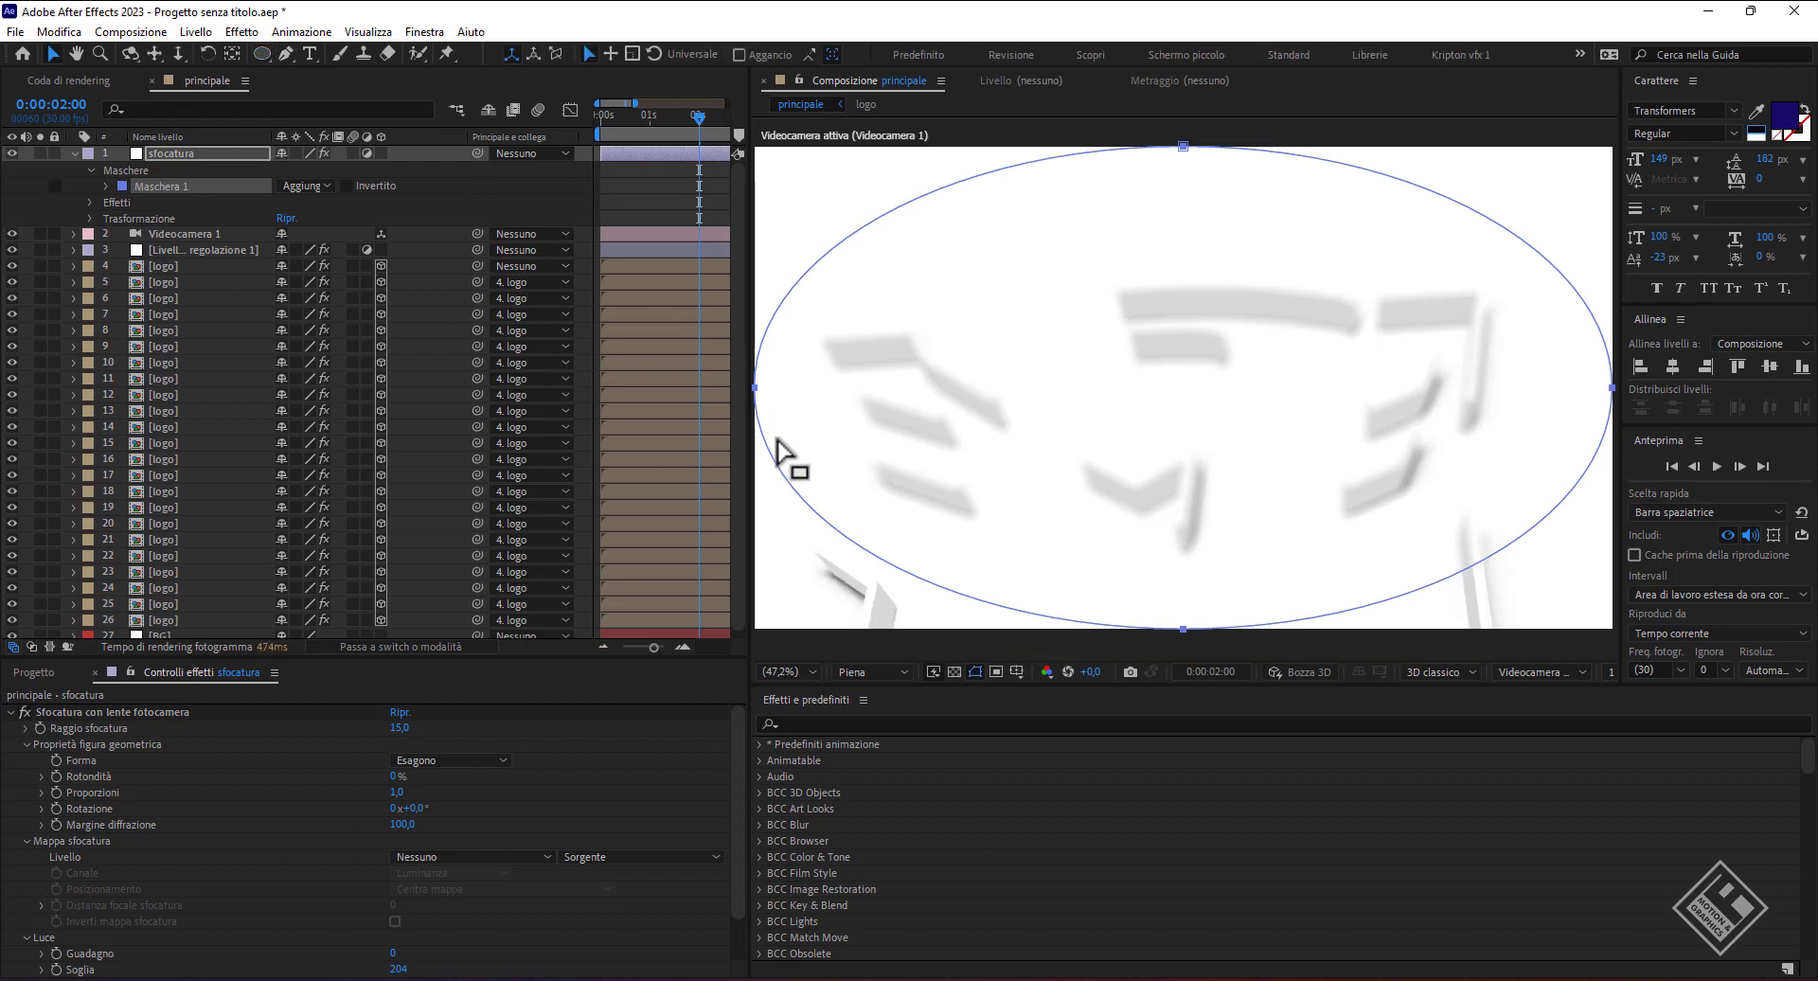
{"action": "left_click", "coordinate": [108, 182]}
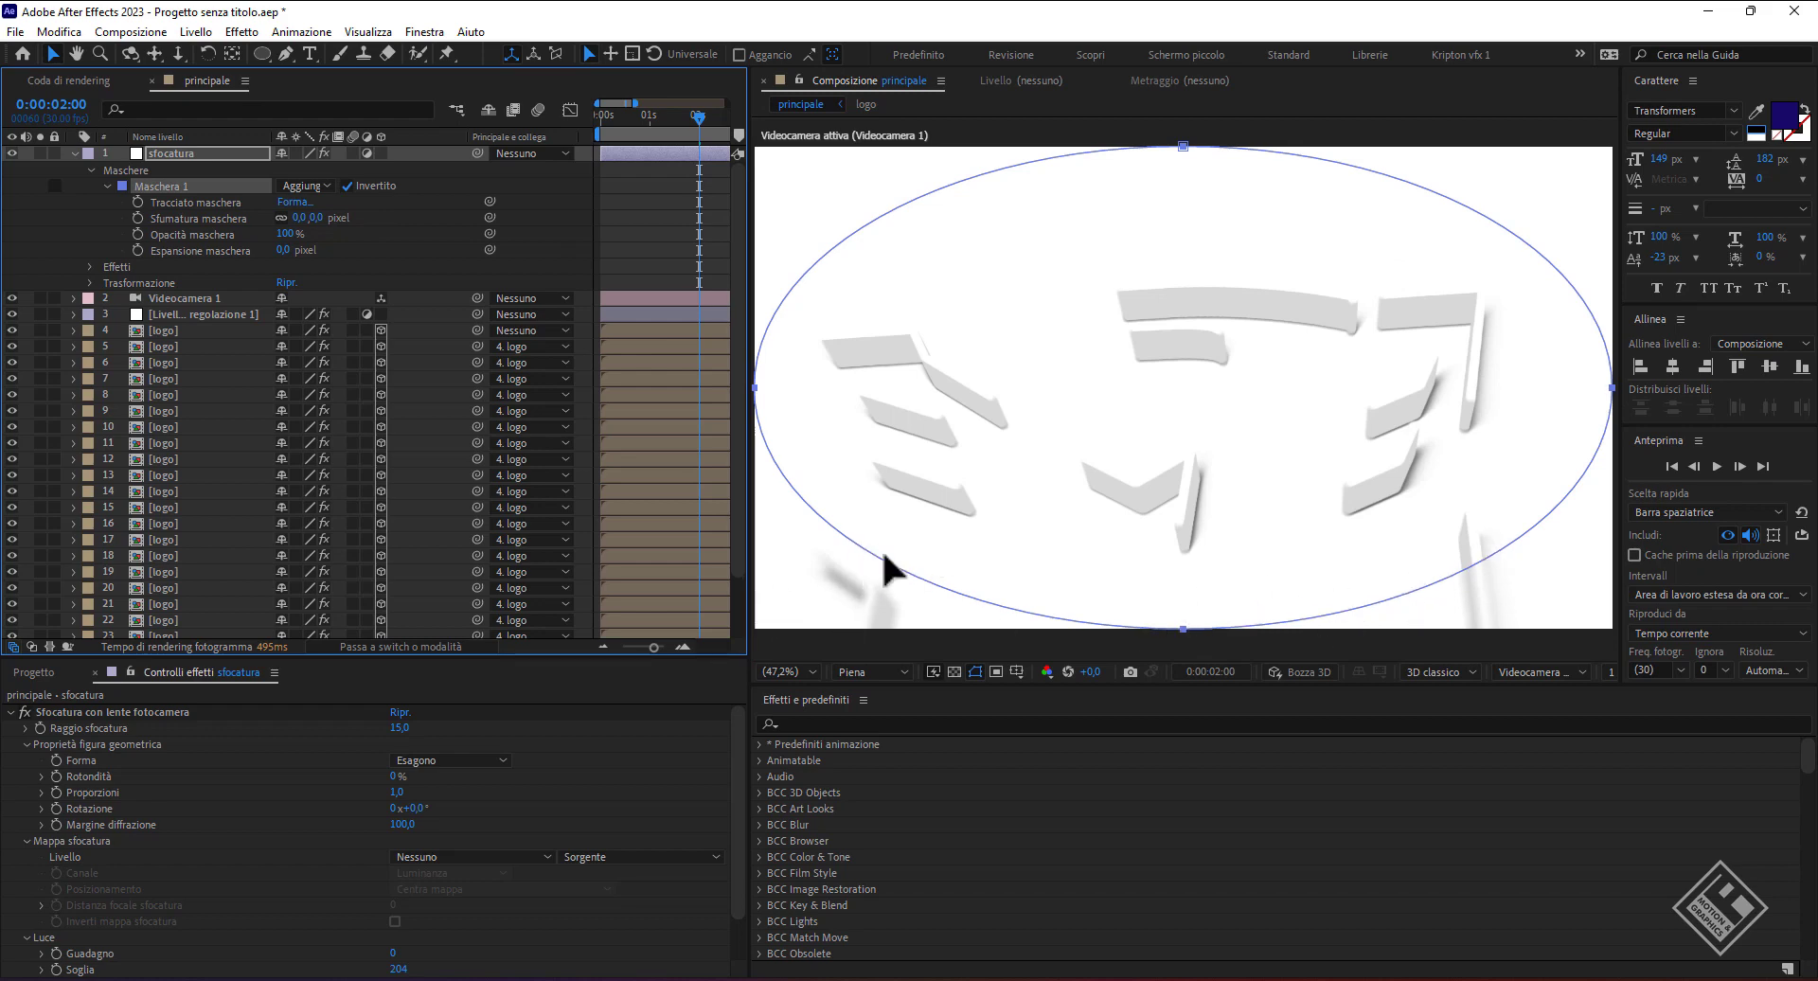
{"action": "left_click", "coordinate": [757, 389]}
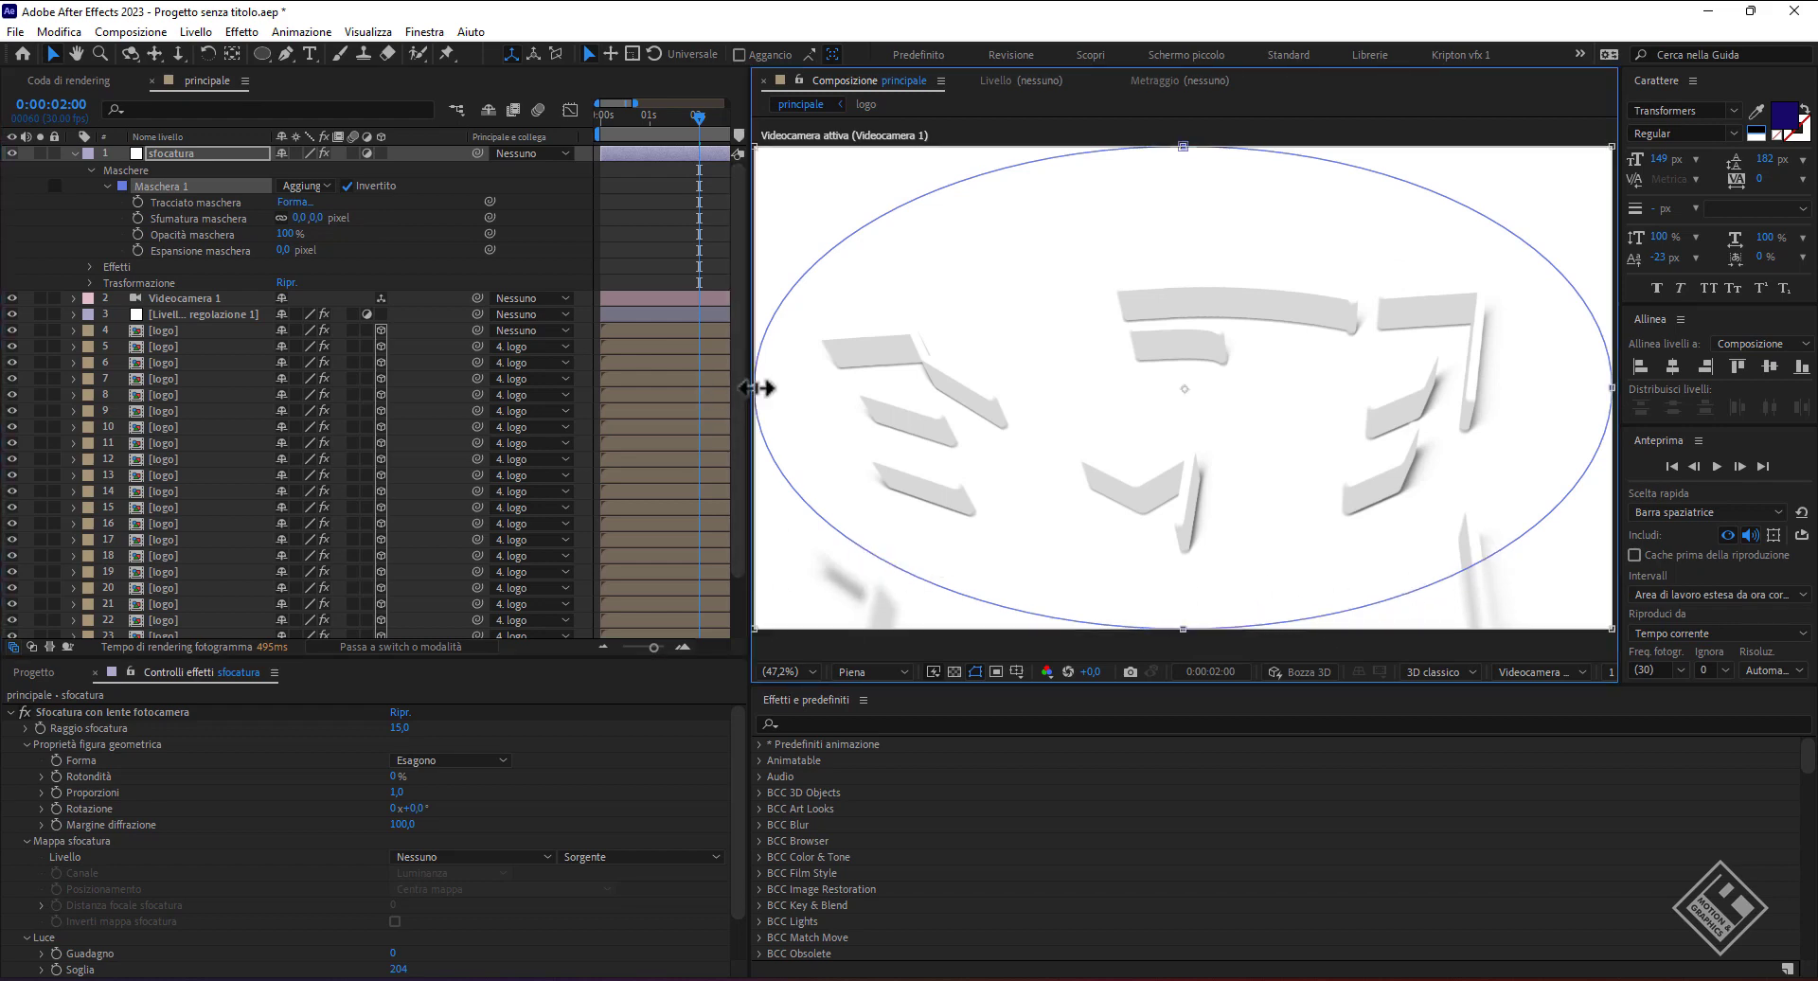
{"action": "left_click_drag", "start_coordinate": [756, 389], "coordinate": [933, 388]}
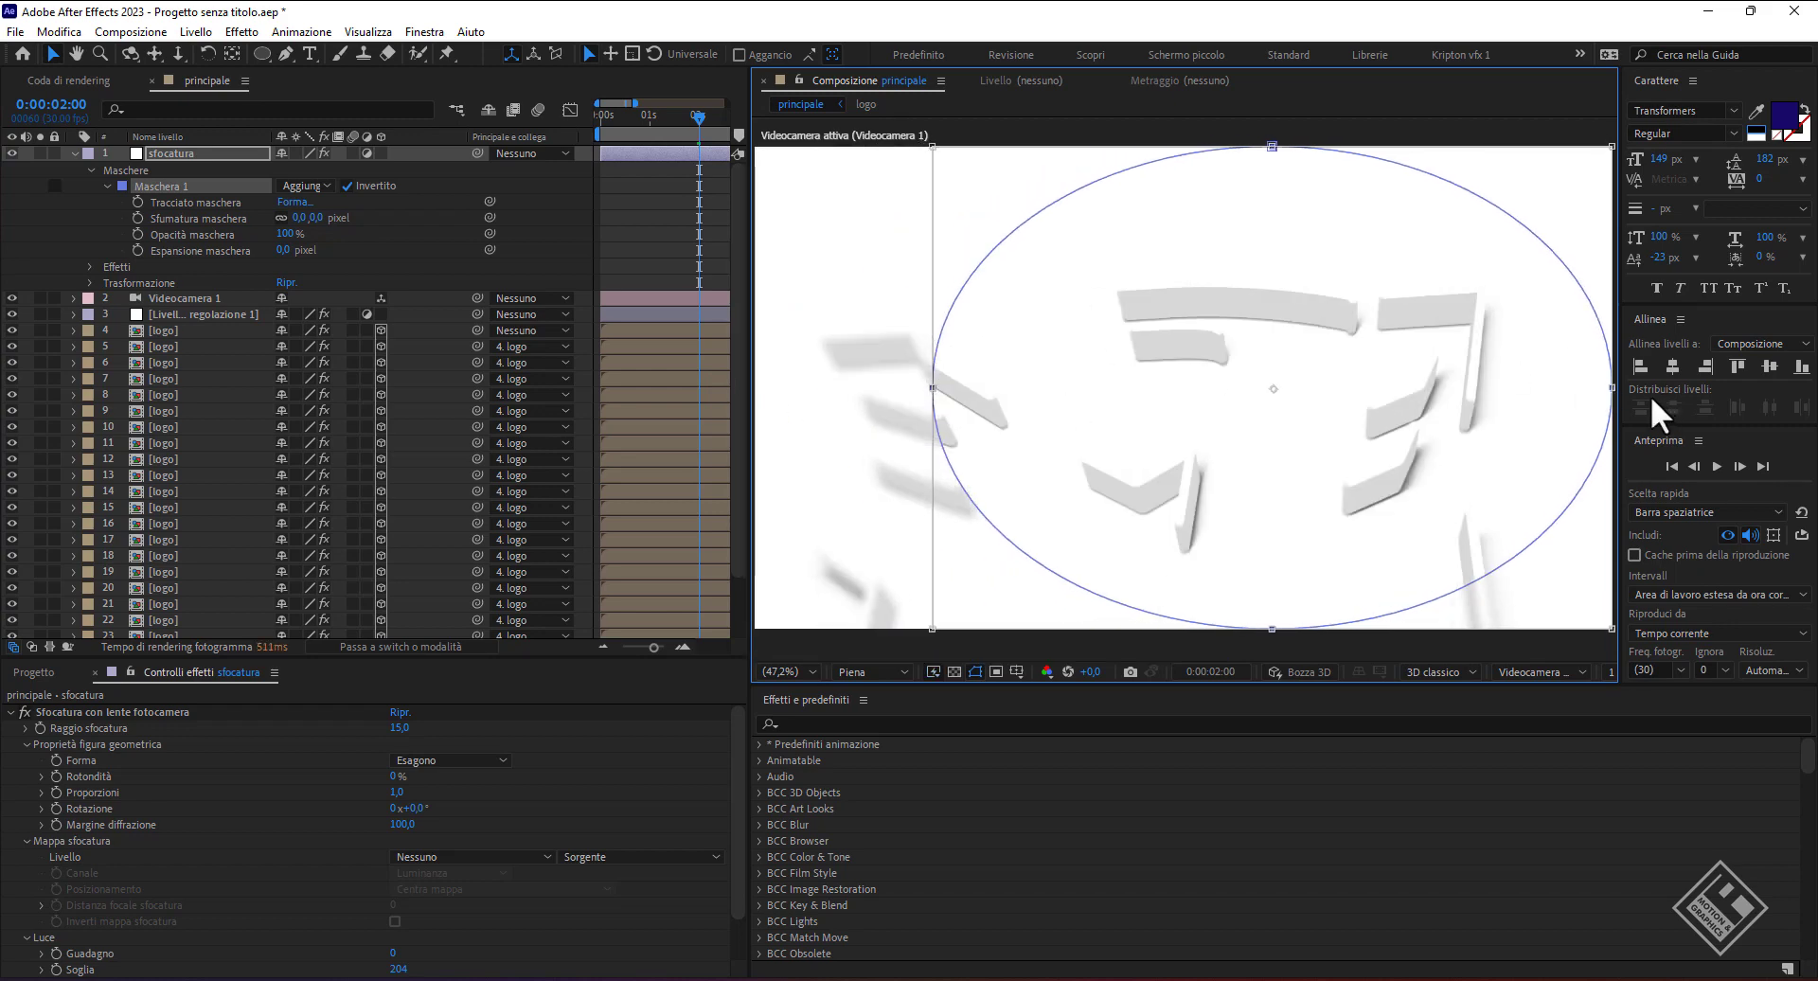
{"action": "mouse_move", "coordinate": [1611, 389]}
{"action": "left_mouse_down"}
{"action": "mouse_move", "coordinate": [1413, 411]}
{"action": "mouse_move", "coordinate": [1429, 421]}
{"action": "left_mouse_up"}
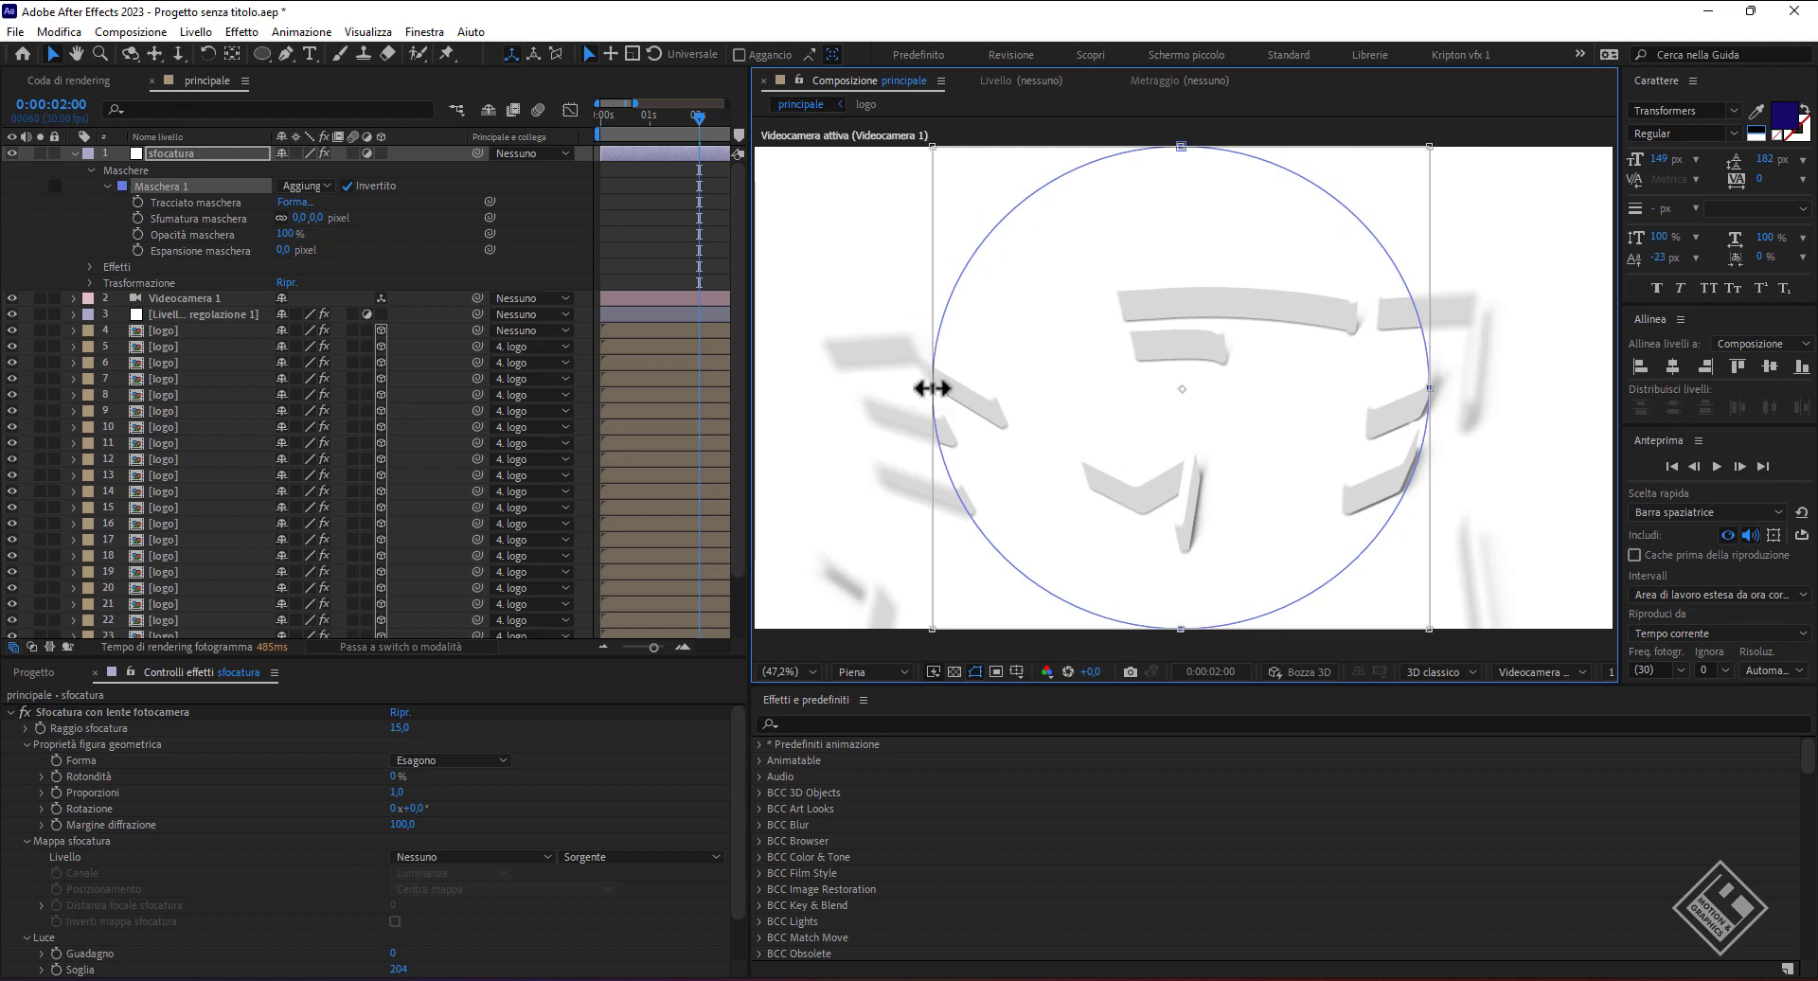
{"action": "left_click_drag", "start_coordinate": [933, 388], "coordinate": [897, 389]}
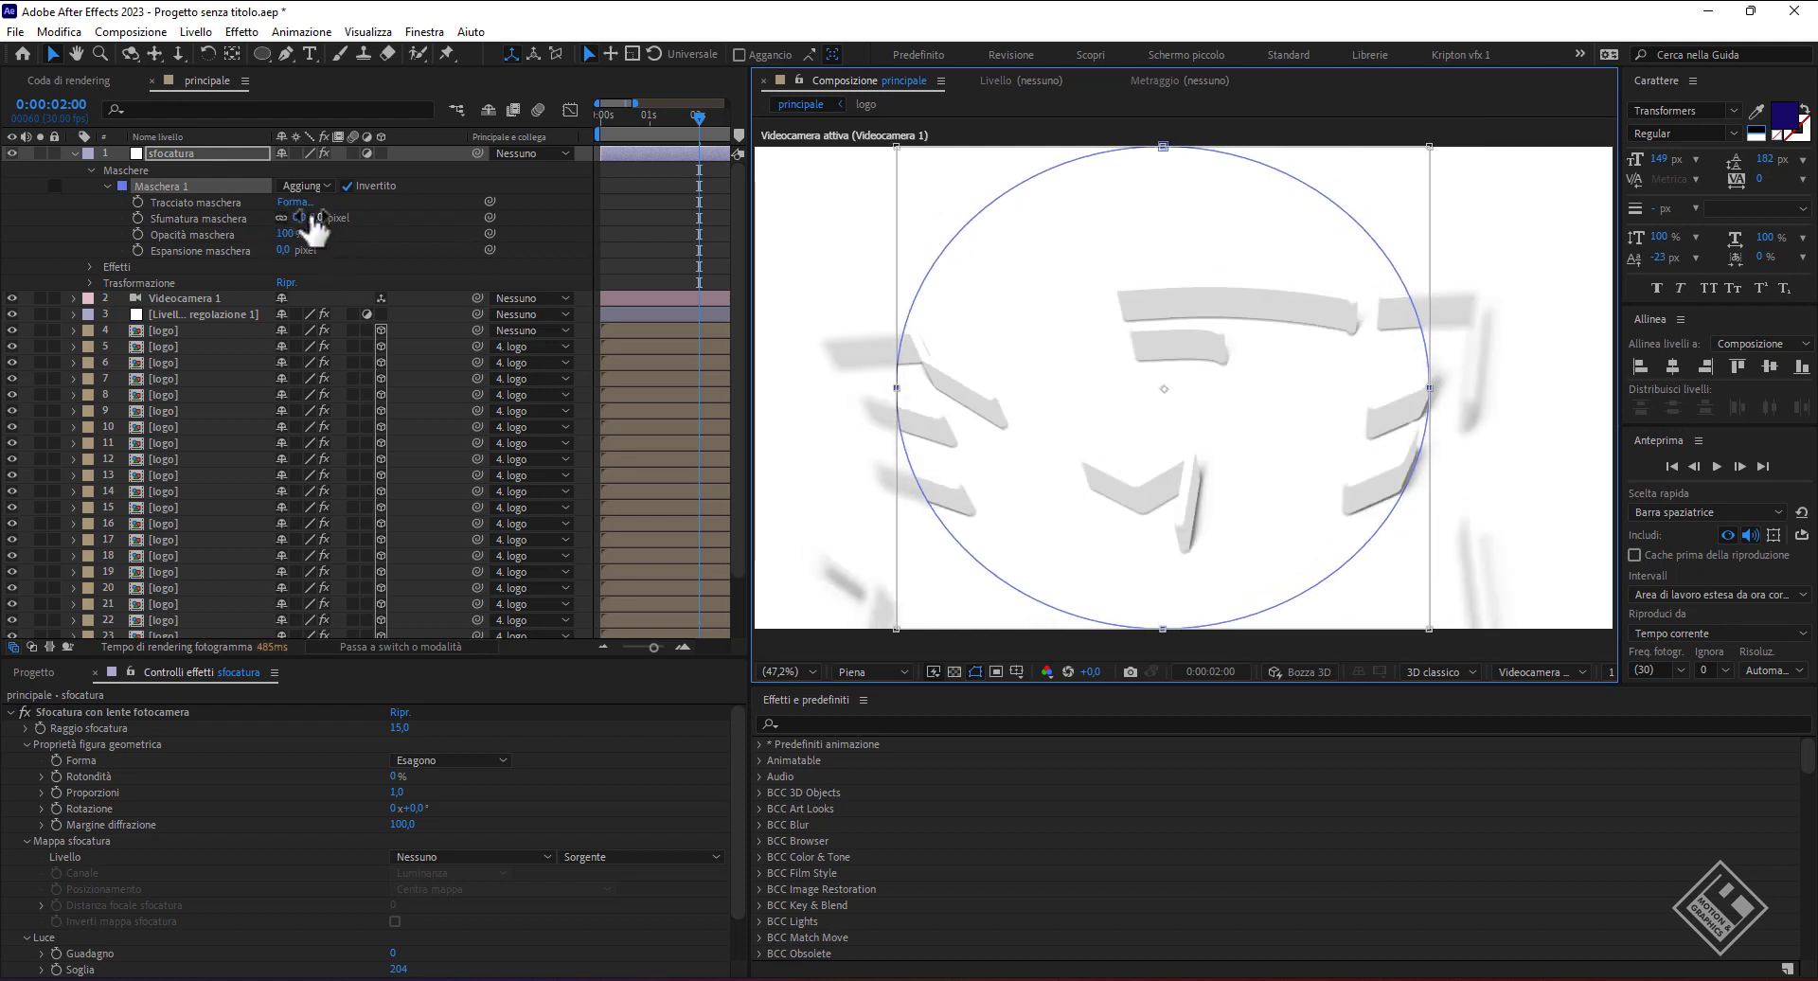
- Feather the mask edge to about 237 pixels
{"action": "left_click_drag", "start_coordinate": [301, 218], "coordinate": [393, 219]}
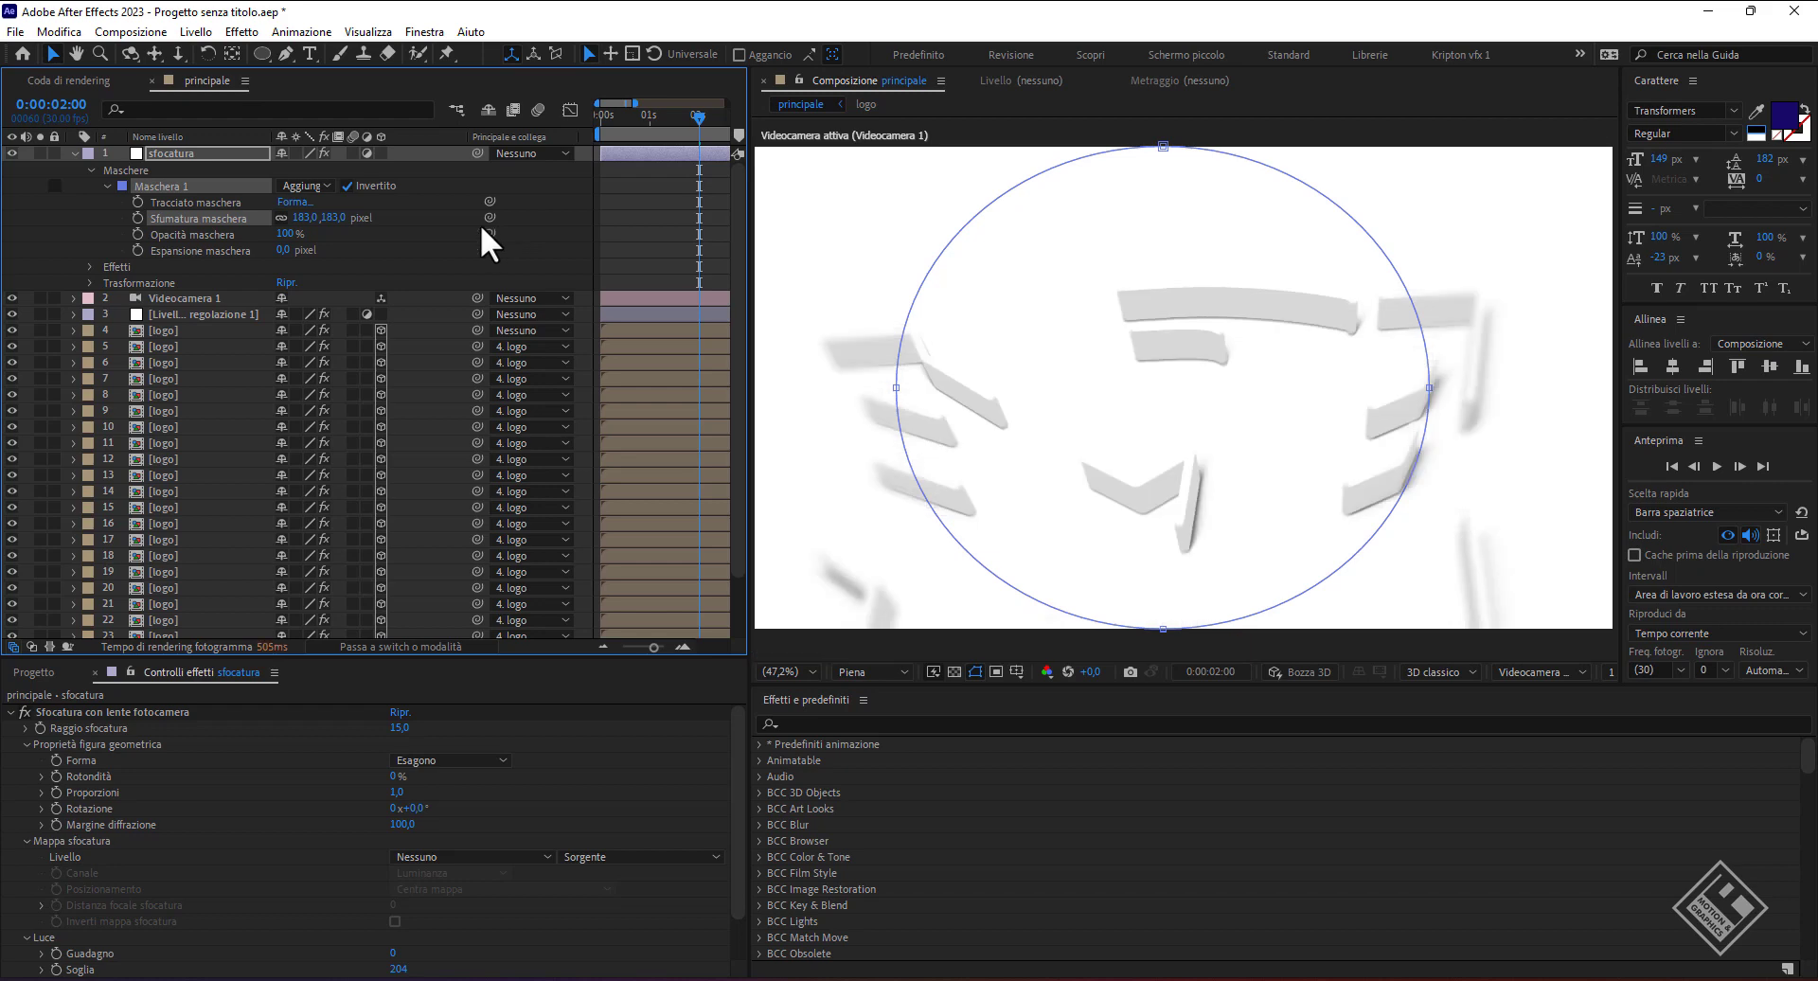
{"action": "left_click_drag", "start_coordinate": [332, 218], "coordinate": [386, 217]}
{"action": "left_click", "coordinate": [73, 151]}
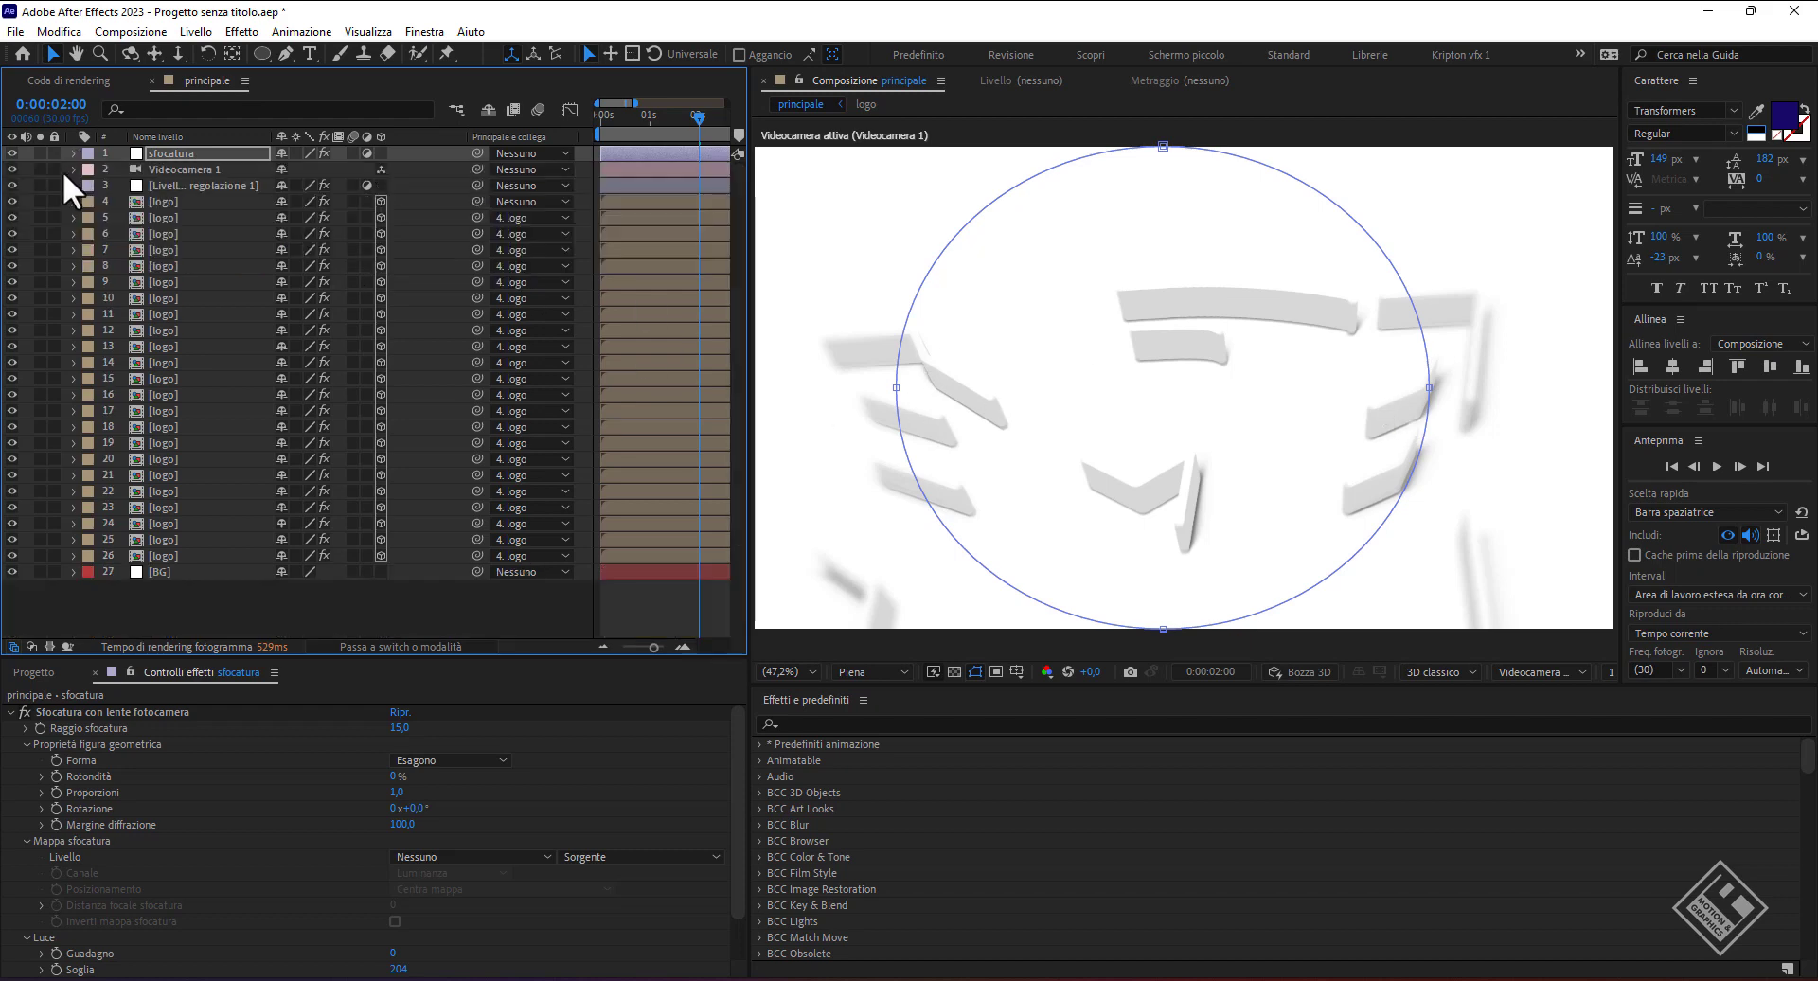
- Precompose every layer of principale into a new composition named 'scena 1'
{"action": "left_click", "coordinate": [166, 568], "text": "shift"}
{"action": "right_click", "coordinate": [168, 565]}
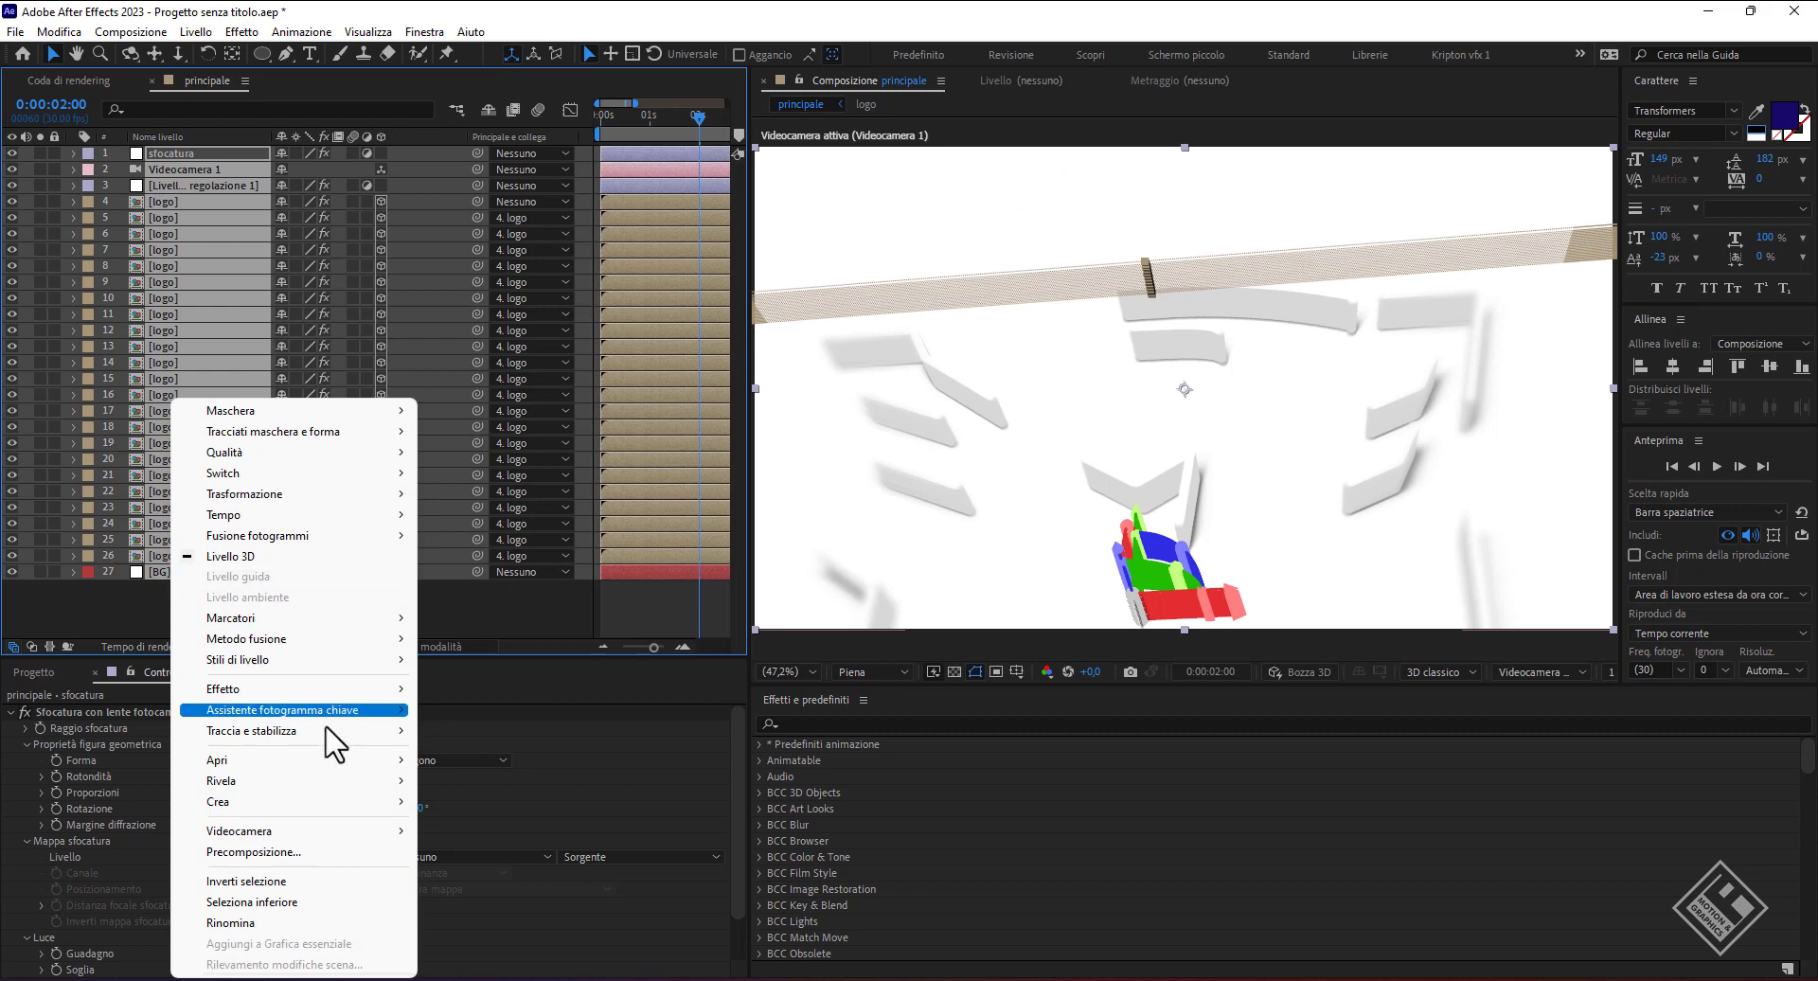
{"action": "left_click", "coordinate": [322, 852]}
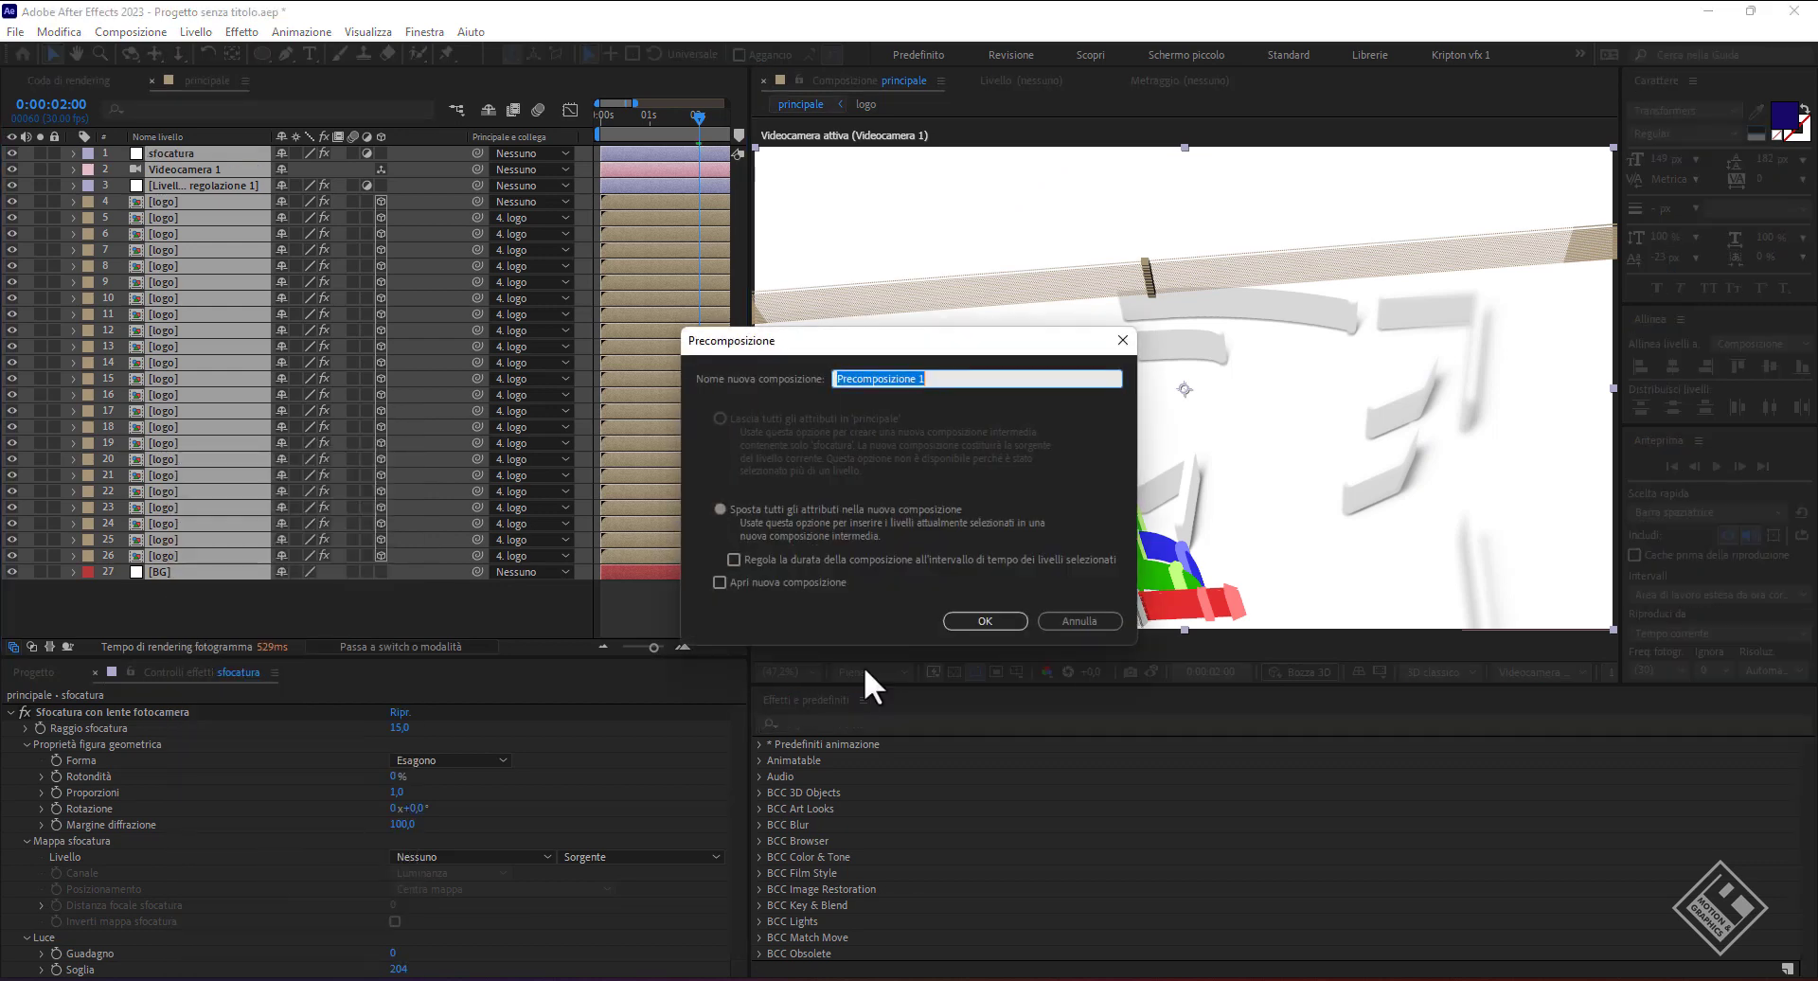
{"action": "type", "text": "scena"}
{"action": "type", "text": " 1"}
{"action": "key", "text": "Return"}
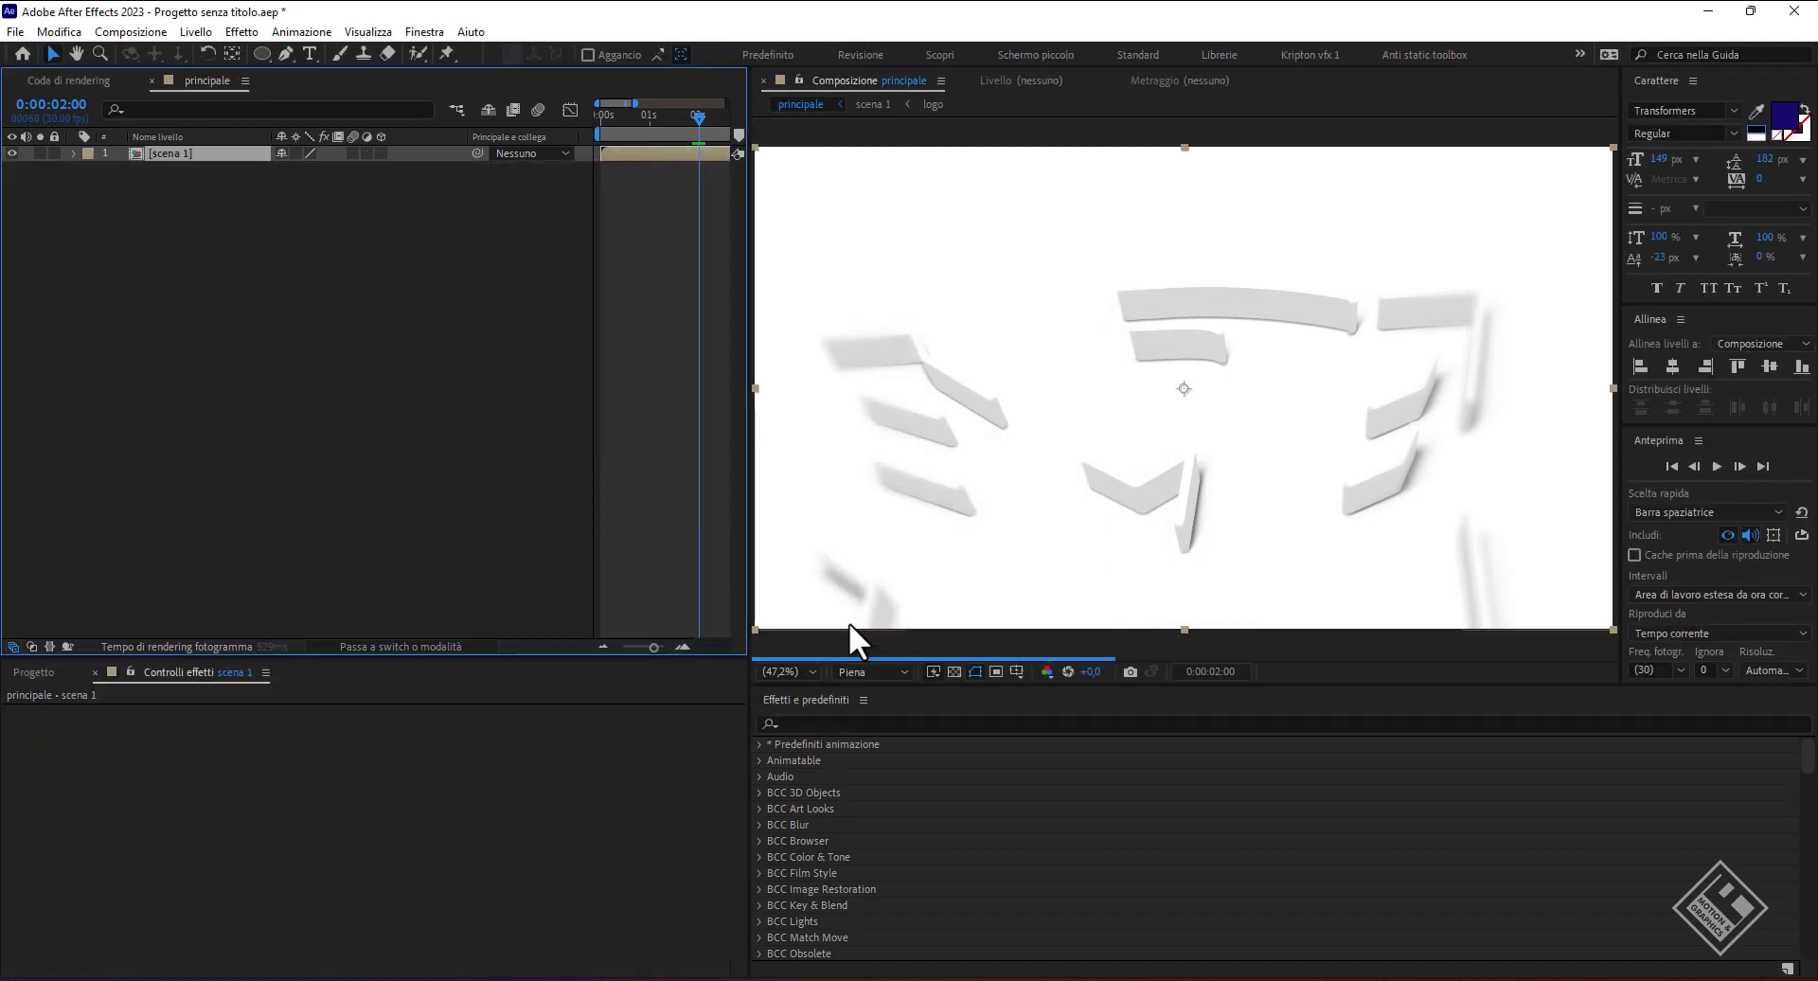
- Duplicate scena 1 as scena 2 and place it above scena 1, starting near 2 seconds
{"action": "left_click", "coordinate": [36, 670]}
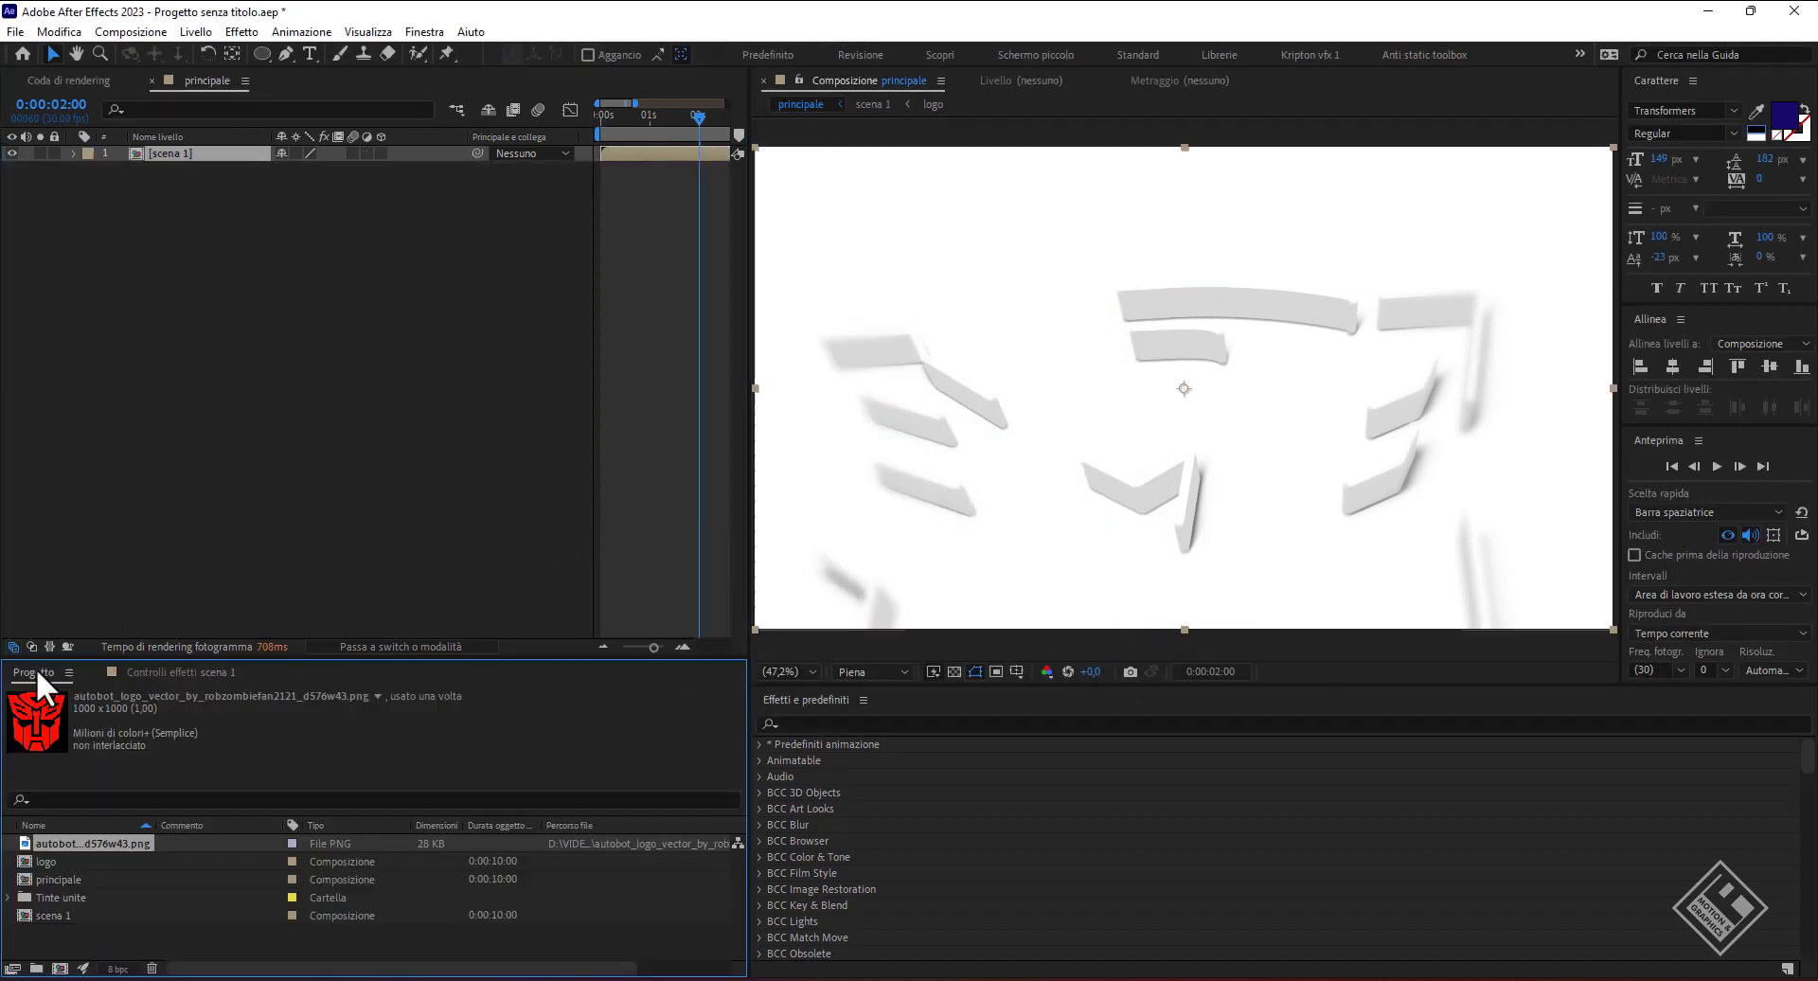
{"action": "left_click", "coordinate": [53, 896]}
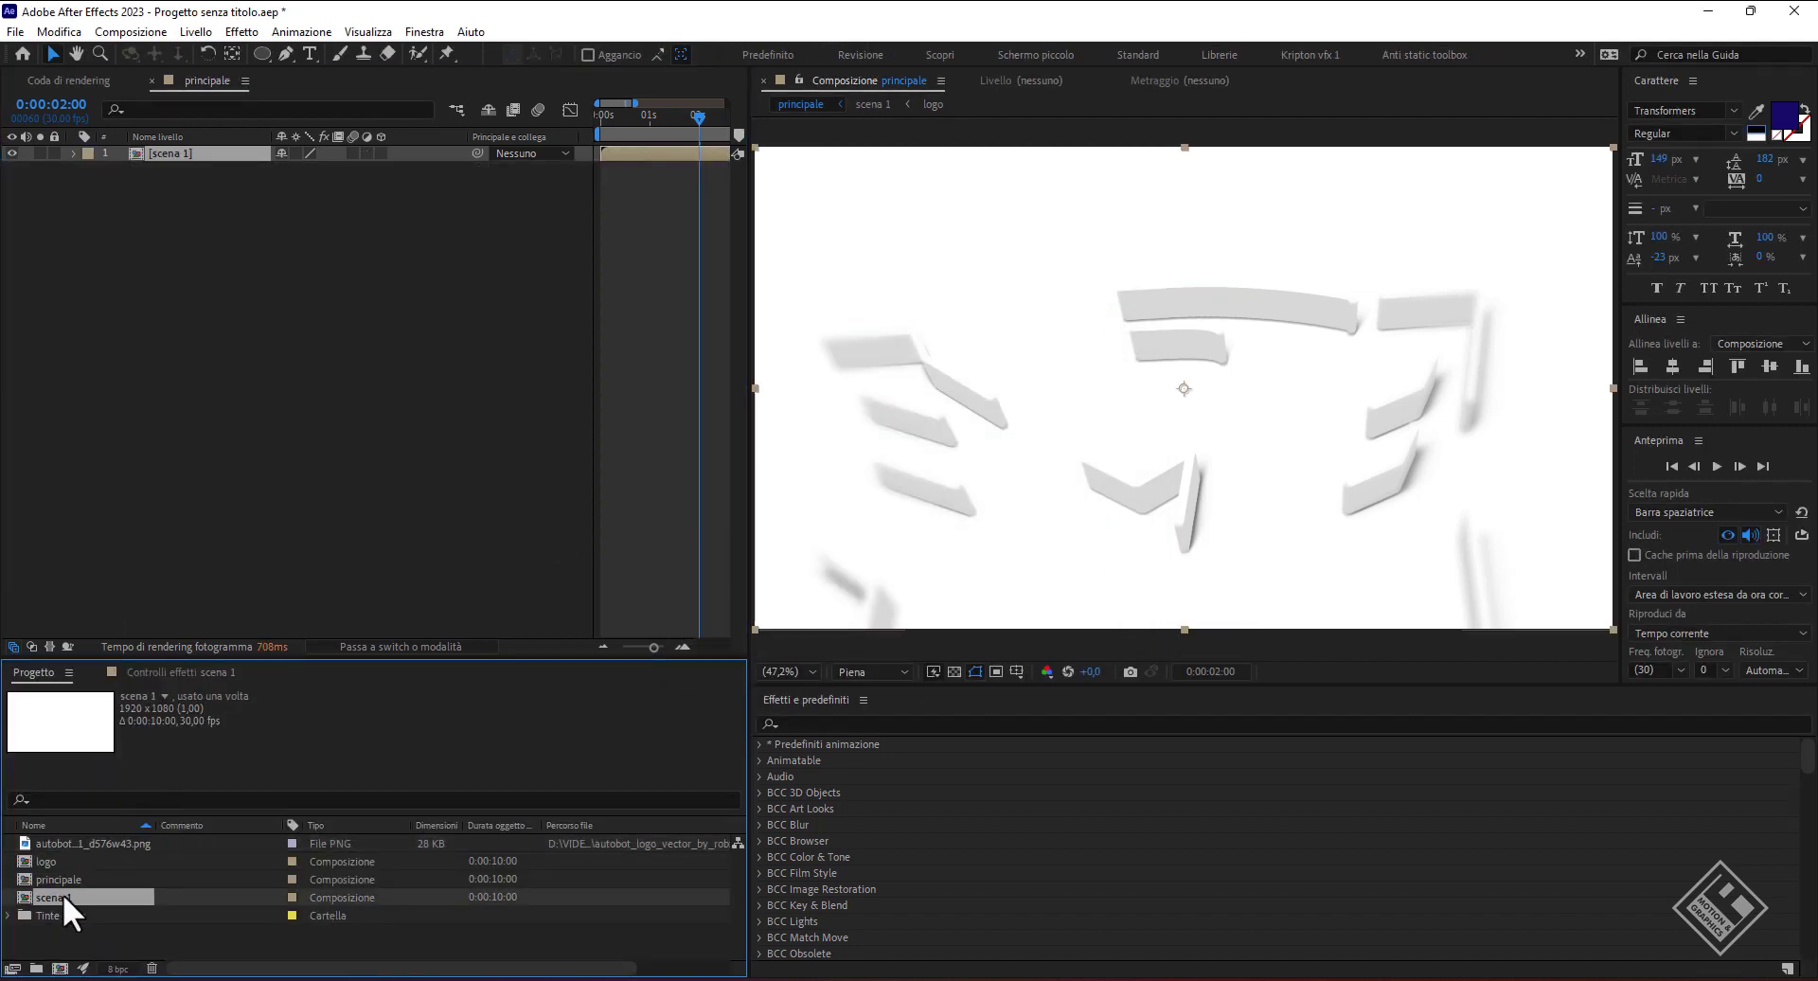
{"action": "key", "text": "ctrl+d"}
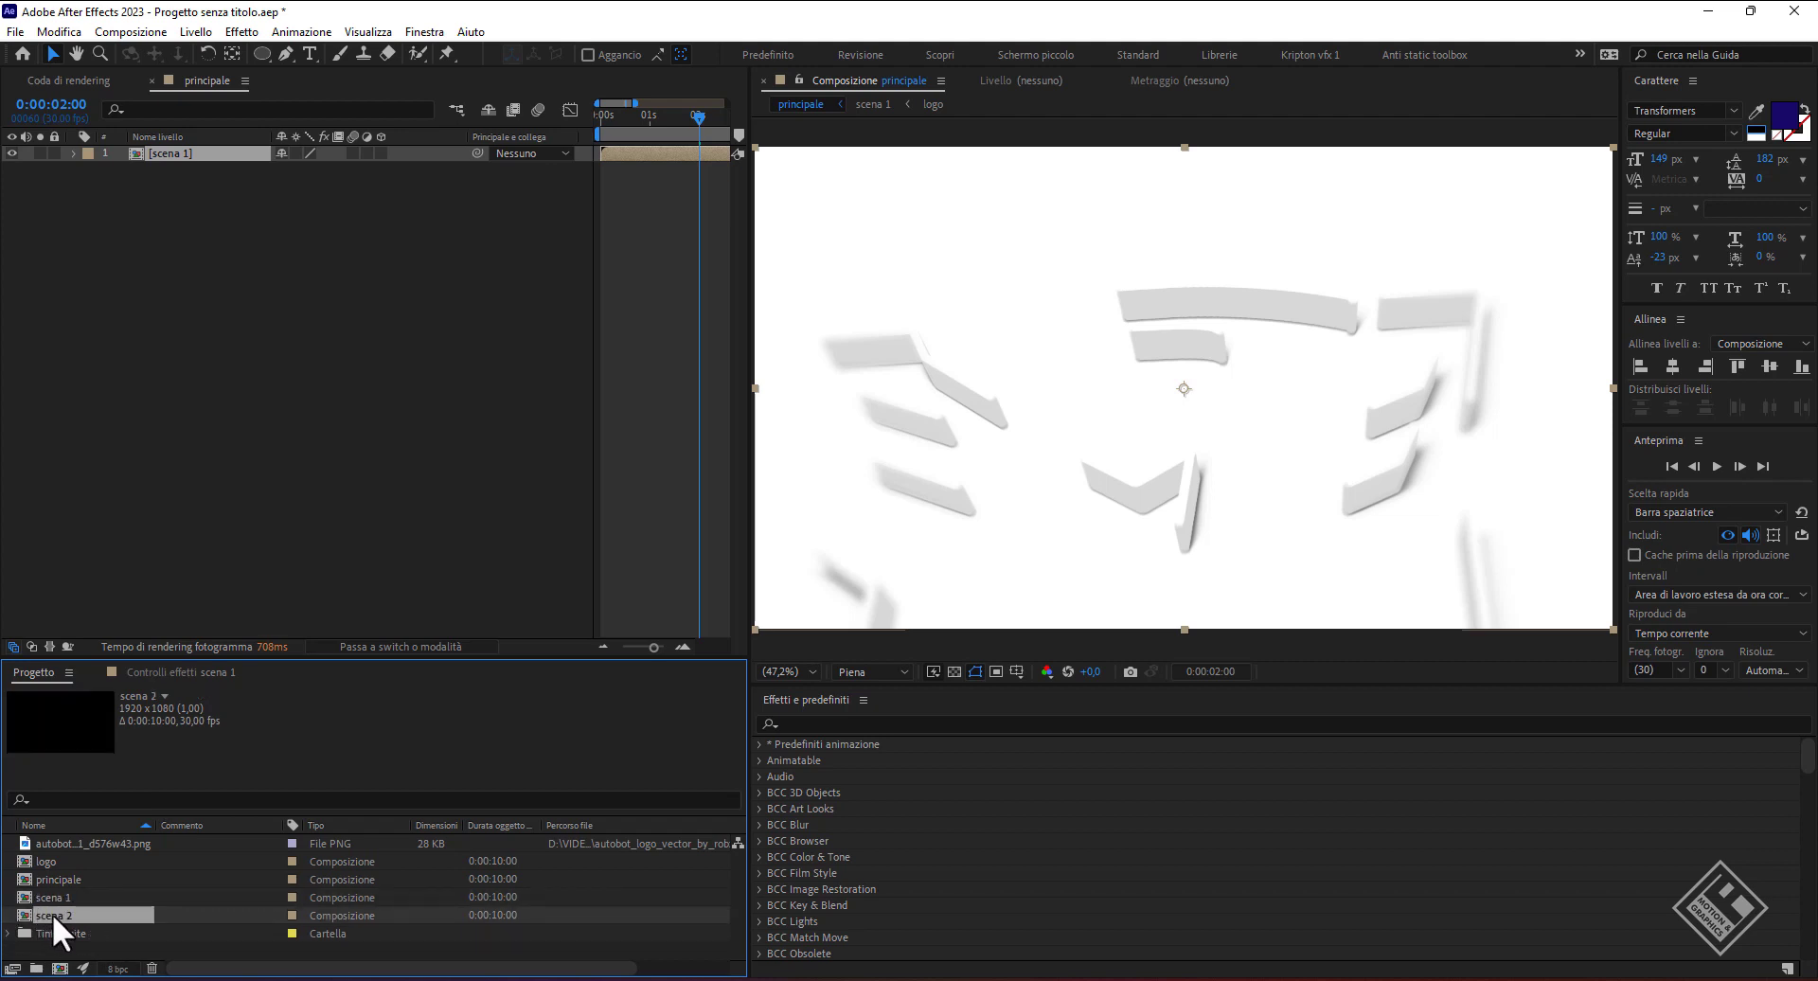
{"action": "left_click_drag", "start_coordinate": [53, 912], "coordinate": [220, 150]}
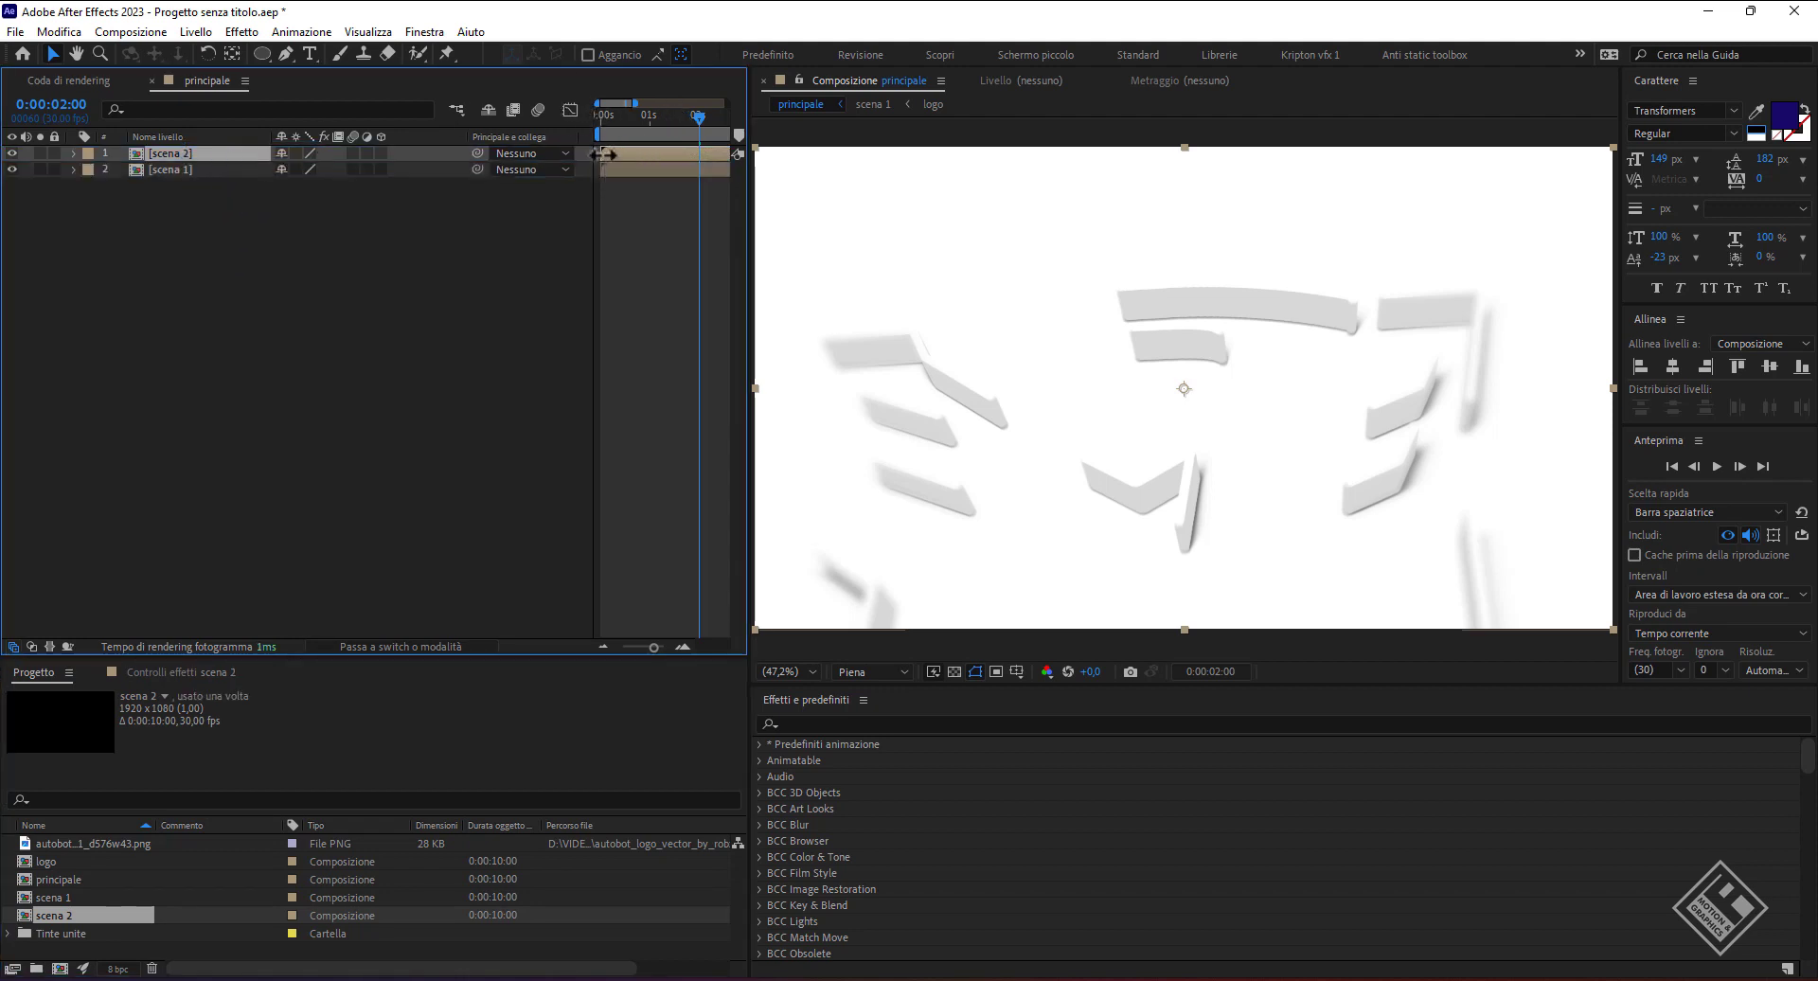
{"action": "left_click_drag", "start_coordinate": [603, 154], "coordinate": [703, 159]}
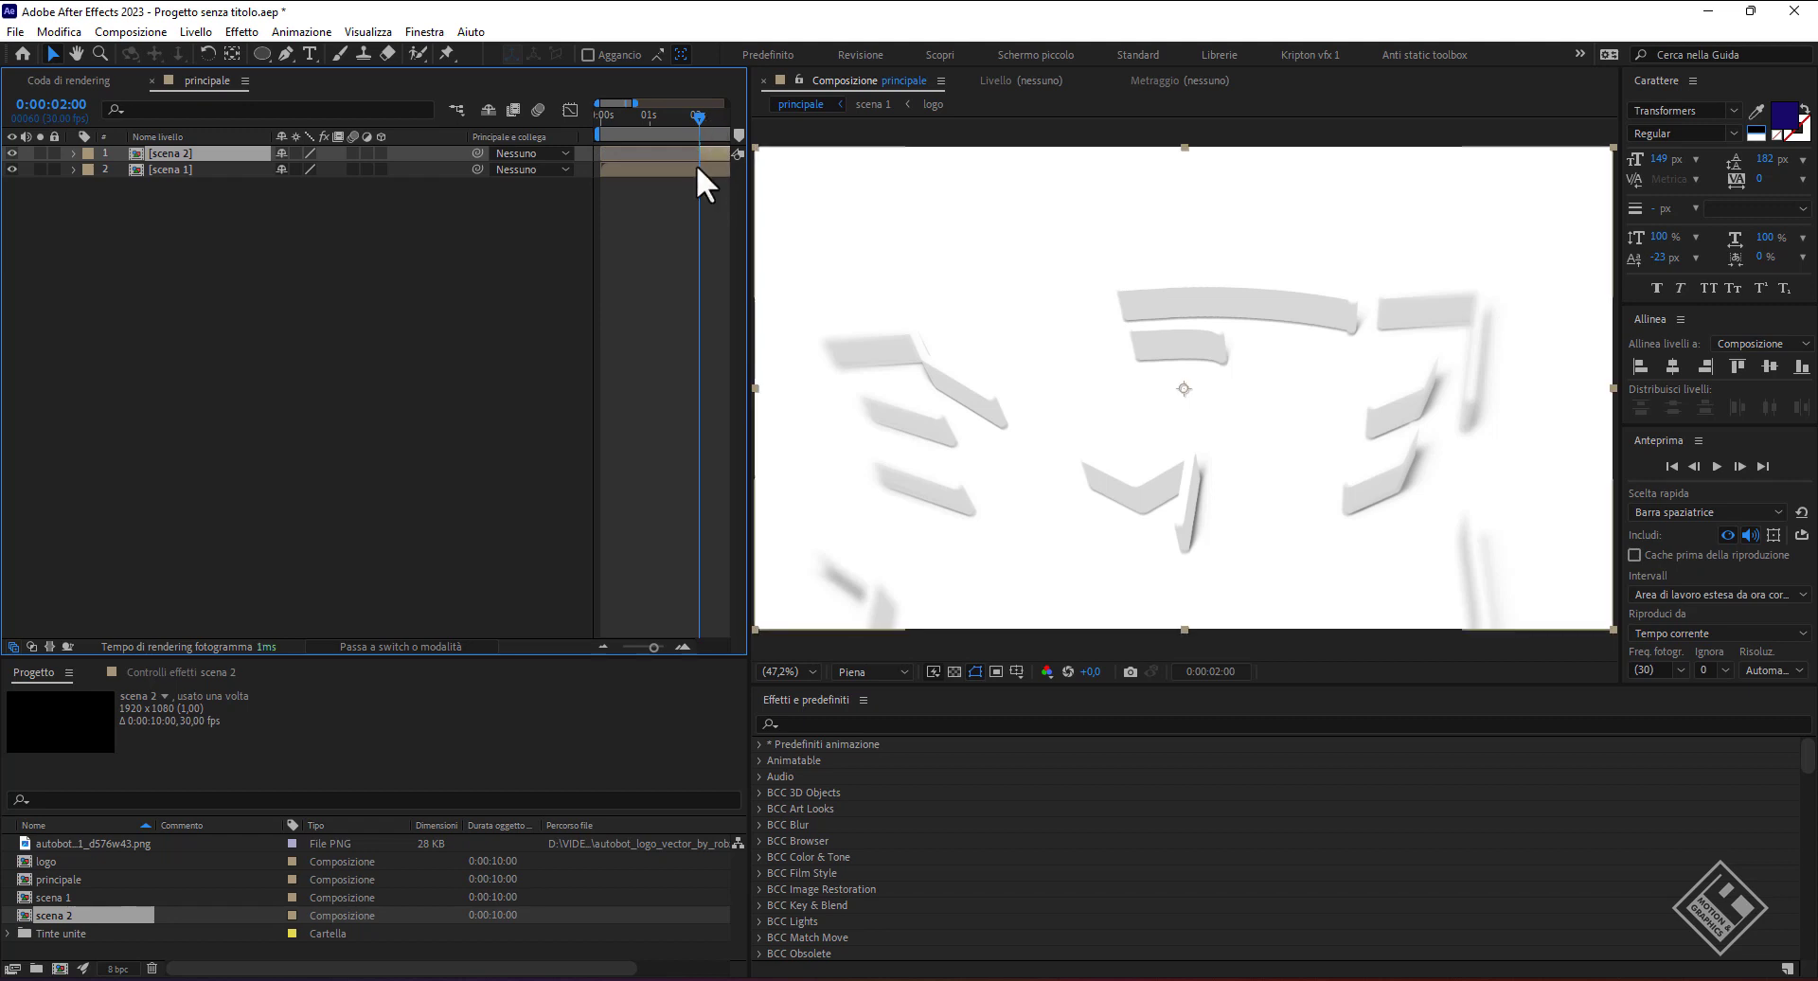
{"action": "left_click", "coordinate": [657, 647]}
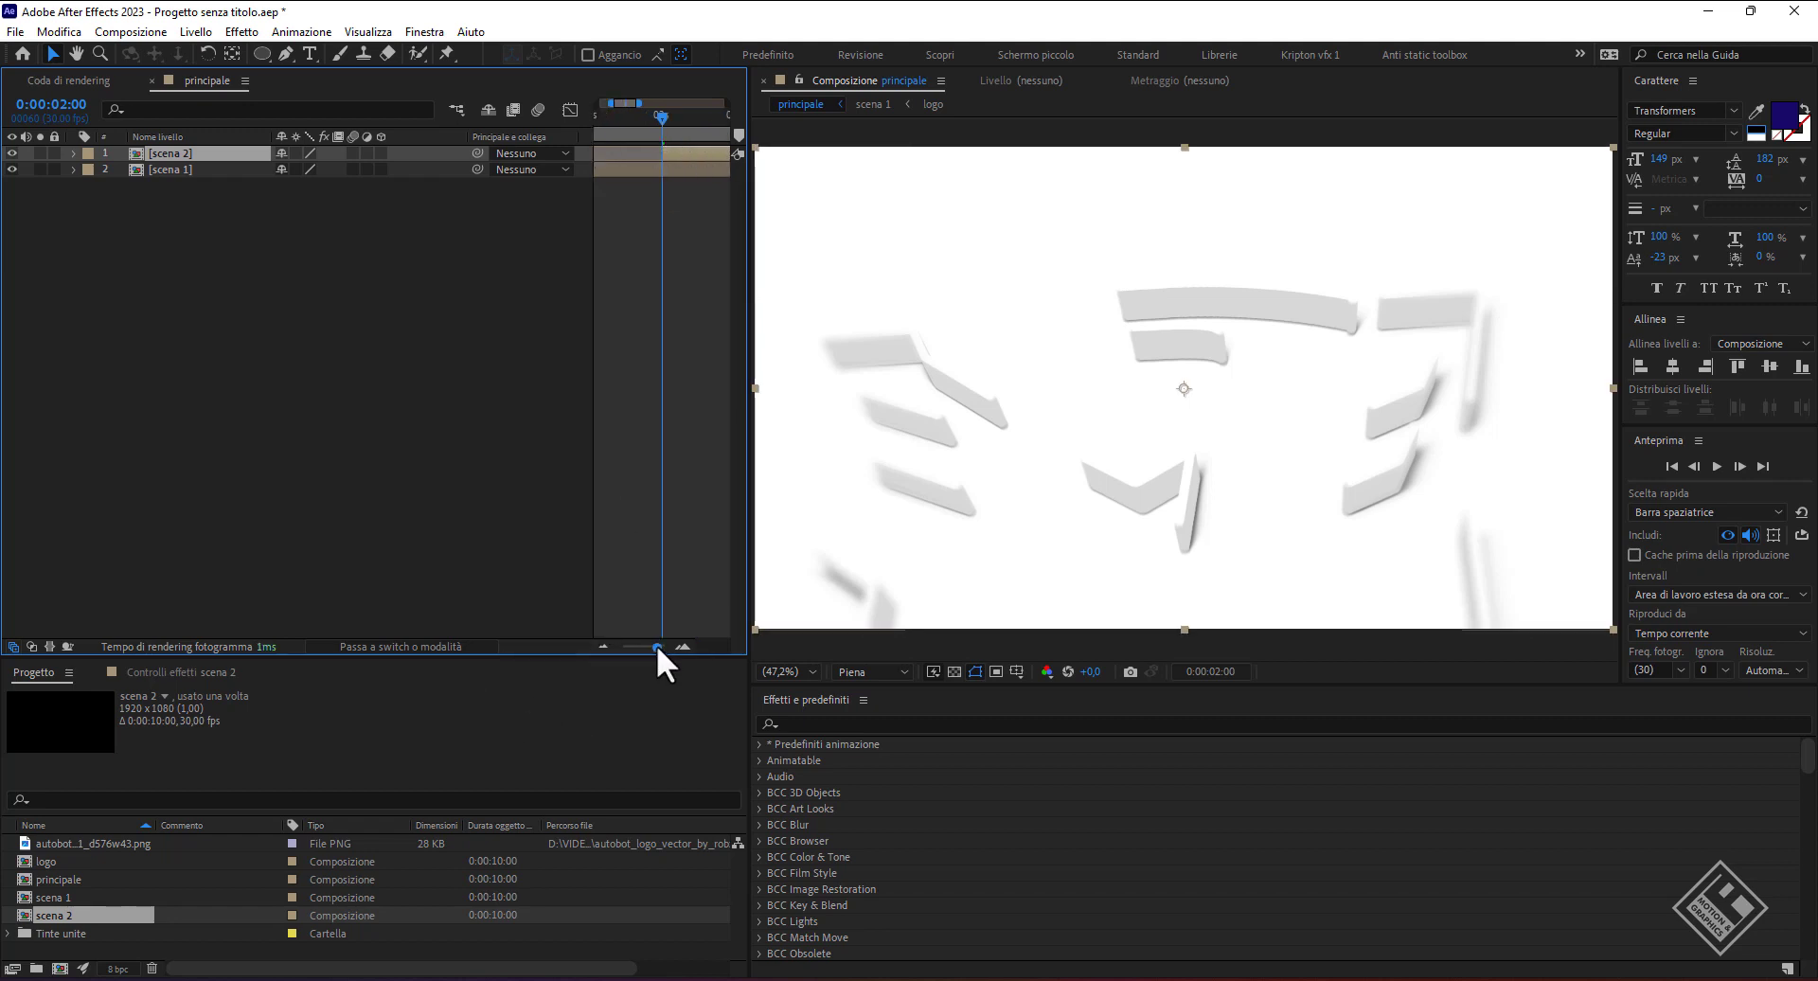
- Open scena 2 and set logo layer 4's Y Rotation to 0°
{"action": "double_click", "coordinate": [136, 150]}
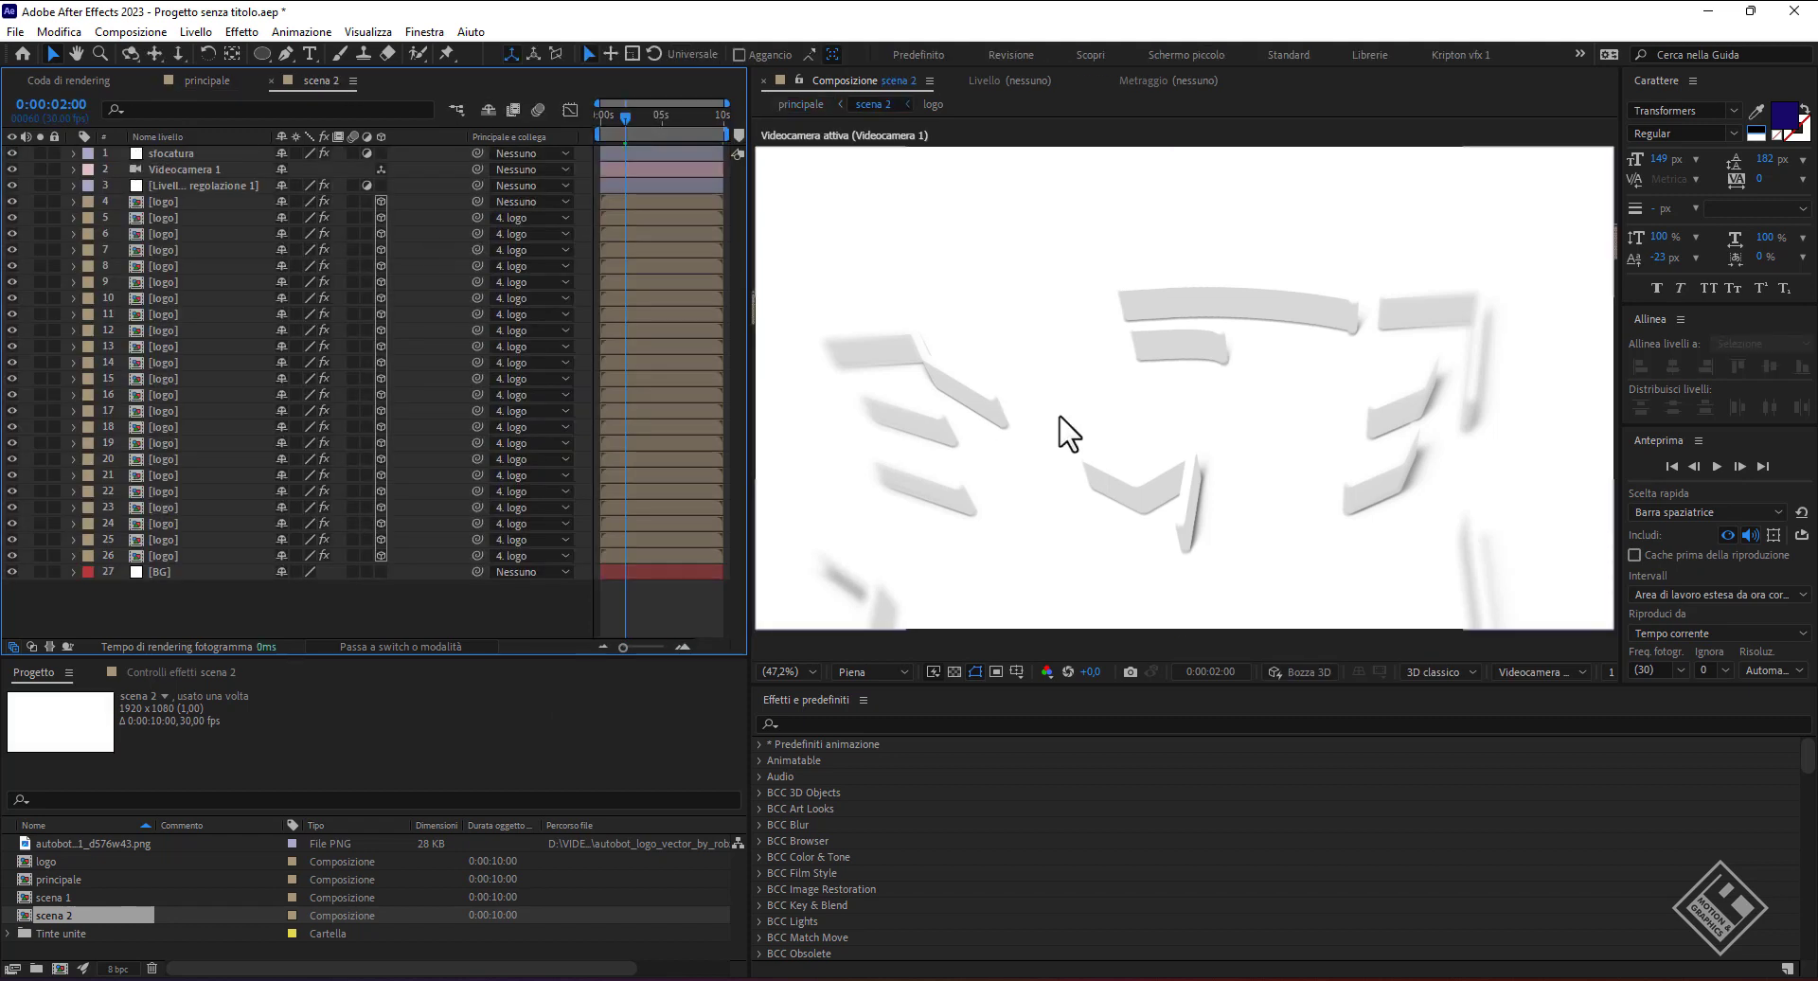
{"action": "mouse_move", "coordinate": [1189, 578]}
{"action": "left_mouse_down"}
{"action": "mouse_move", "coordinate": [1222, 483]}
{"action": "mouse_move", "coordinate": [1141, 313]}
{"action": "mouse_move", "coordinate": [1211, 554]}
{"action": "mouse_move", "coordinate": [1203, 531]}
{"action": "left_mouse_up"}
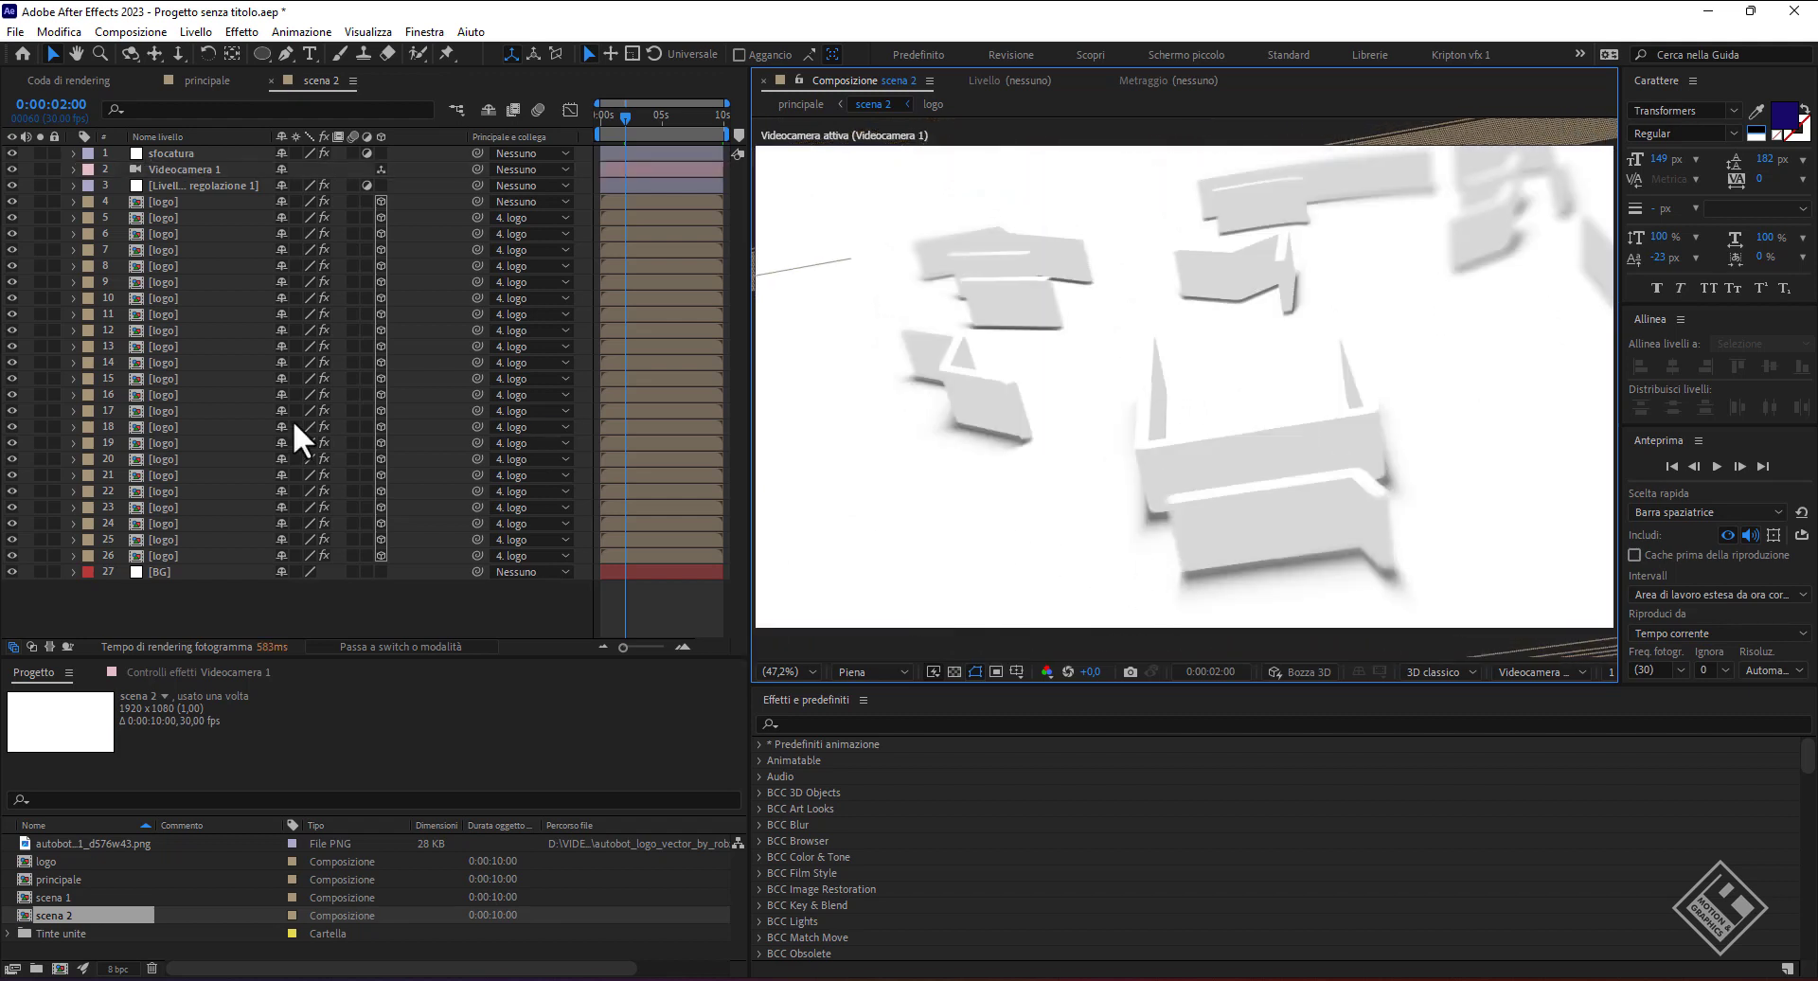
{"action": "left_click", "coordinate": [177, 201]}
{"action": "key", "text": "r"}
{"action": "left_click", "coordinate": [190, 250]}
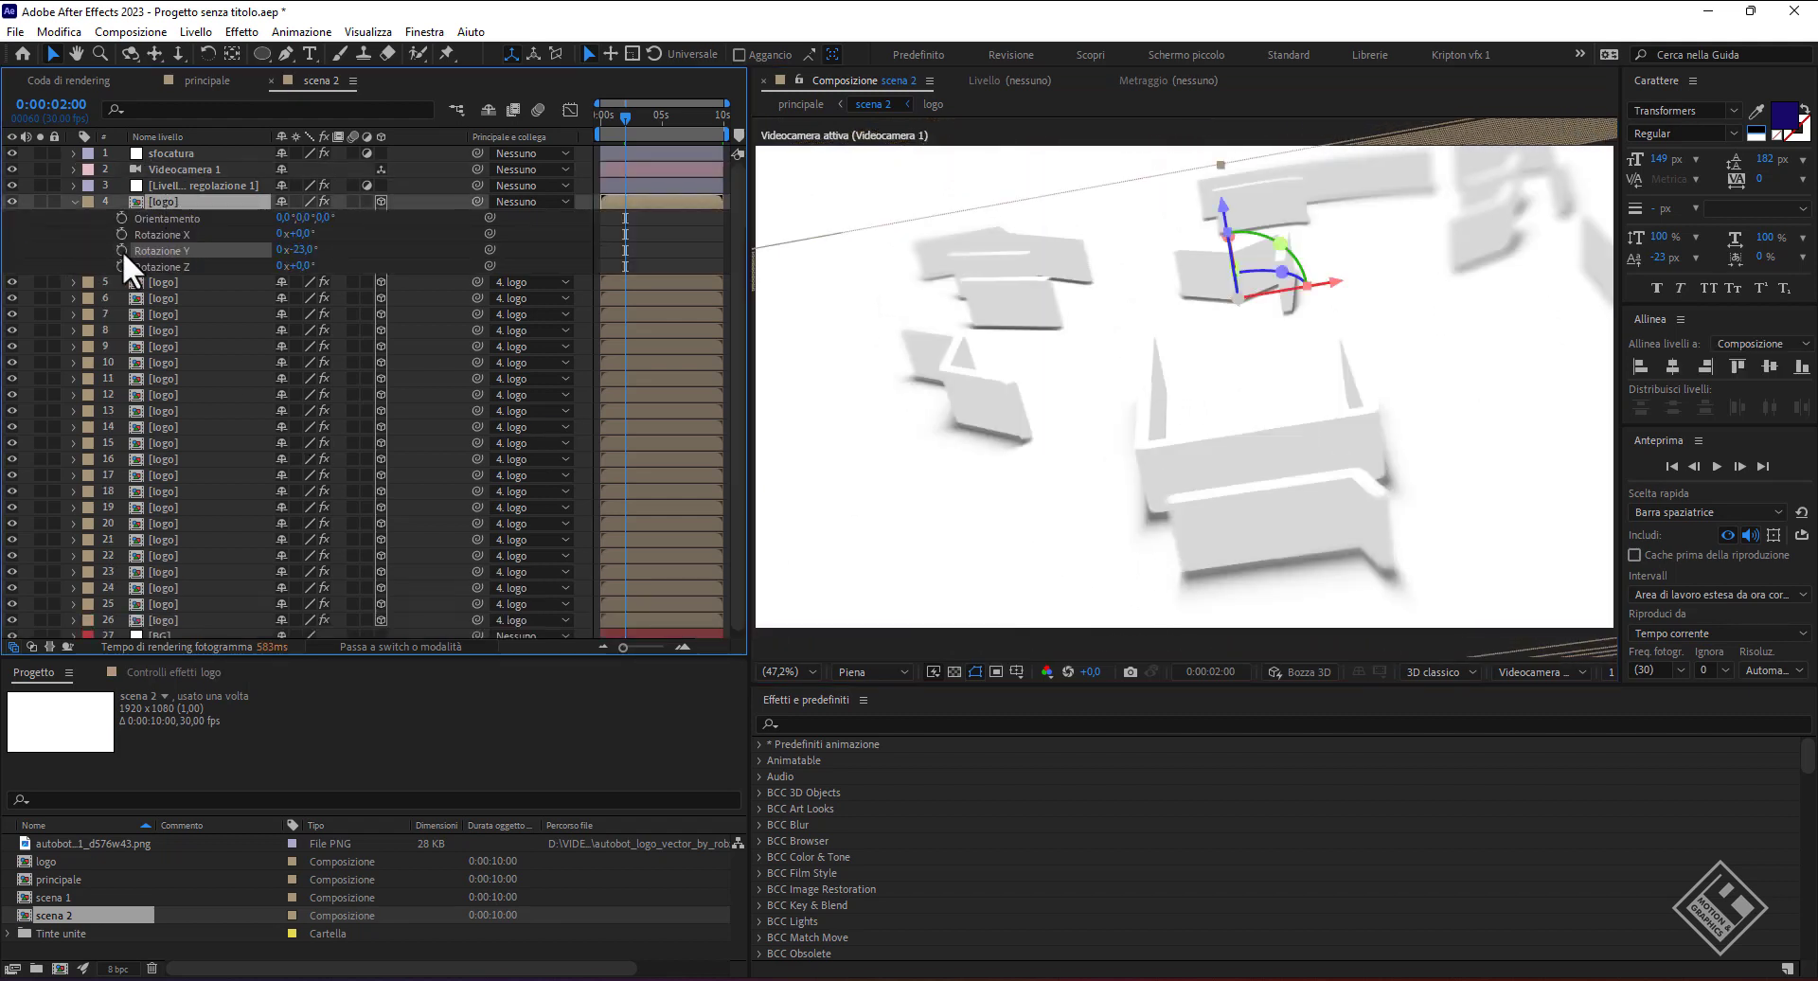
{"action": "left_click", "coordinate": [303, 250]}
{"action": "type", "text": "0"}
{"action": "key", "text": "Return"}
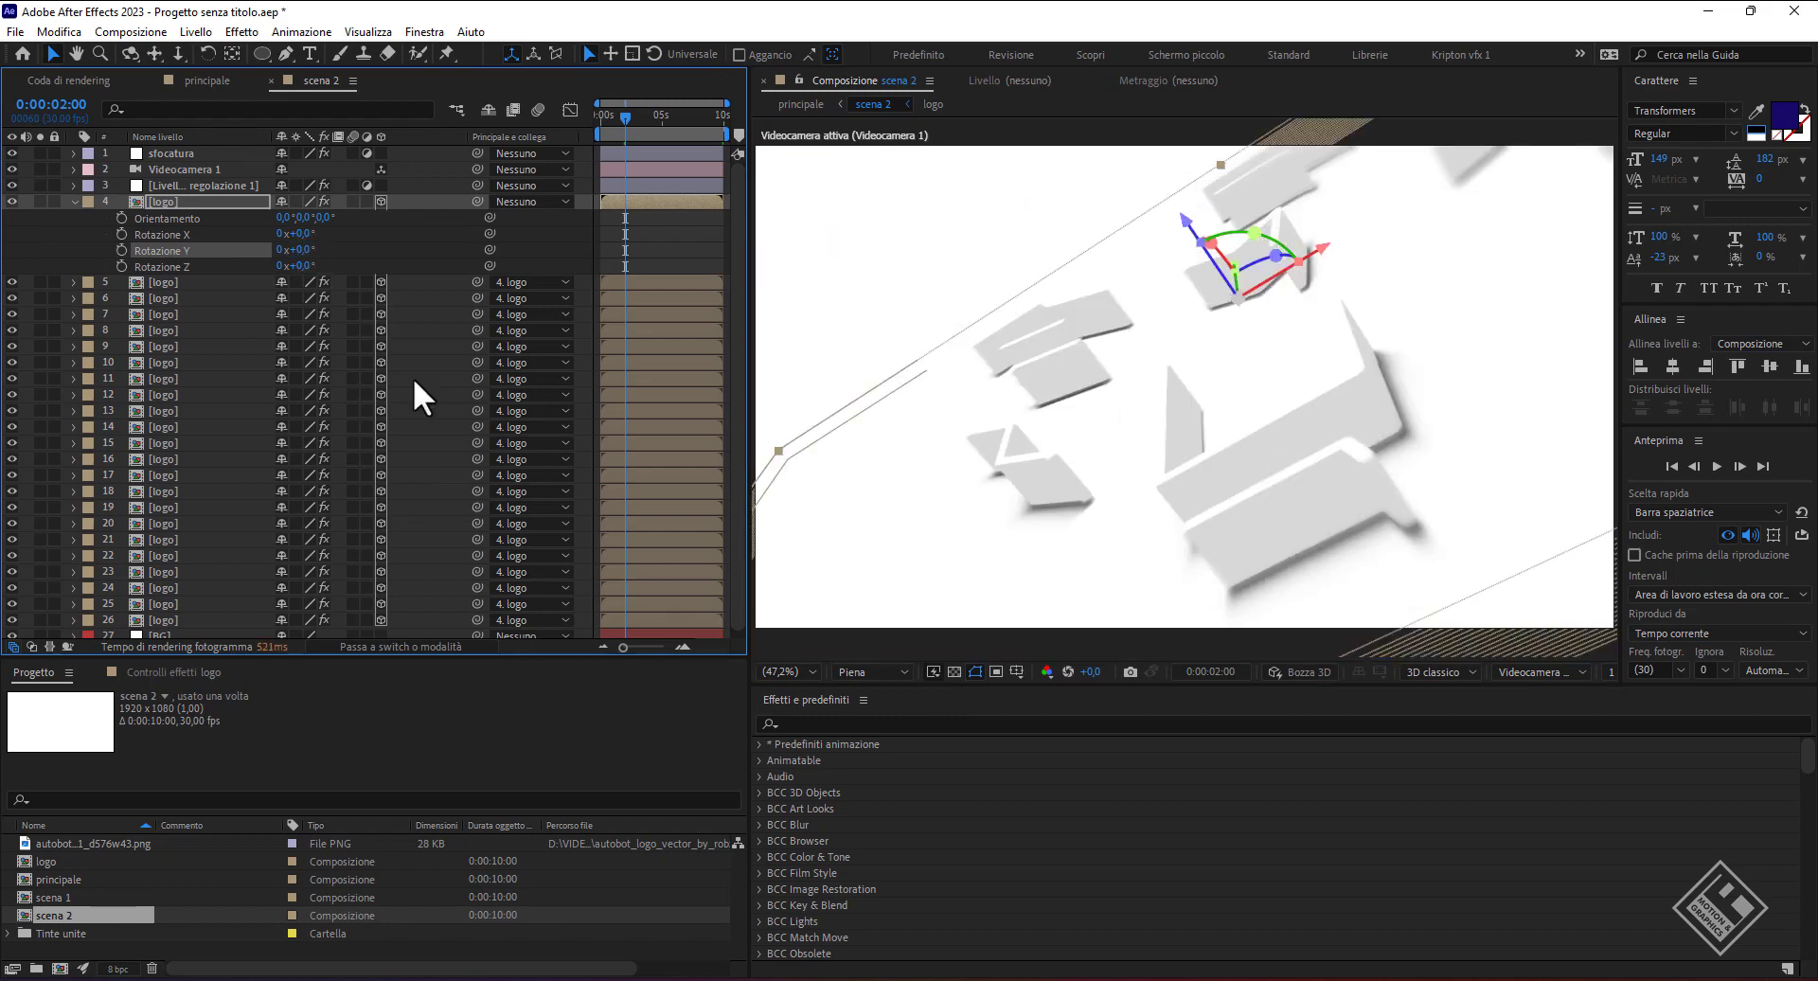
- Keyframe layer 4's Z Rotation from 0° at 0:00:02:00 to -16° at 0:00:03:29
{"action": "left_click_drag", "start_coordinate": [1116, 547], "coordinate": [1104, 510]}
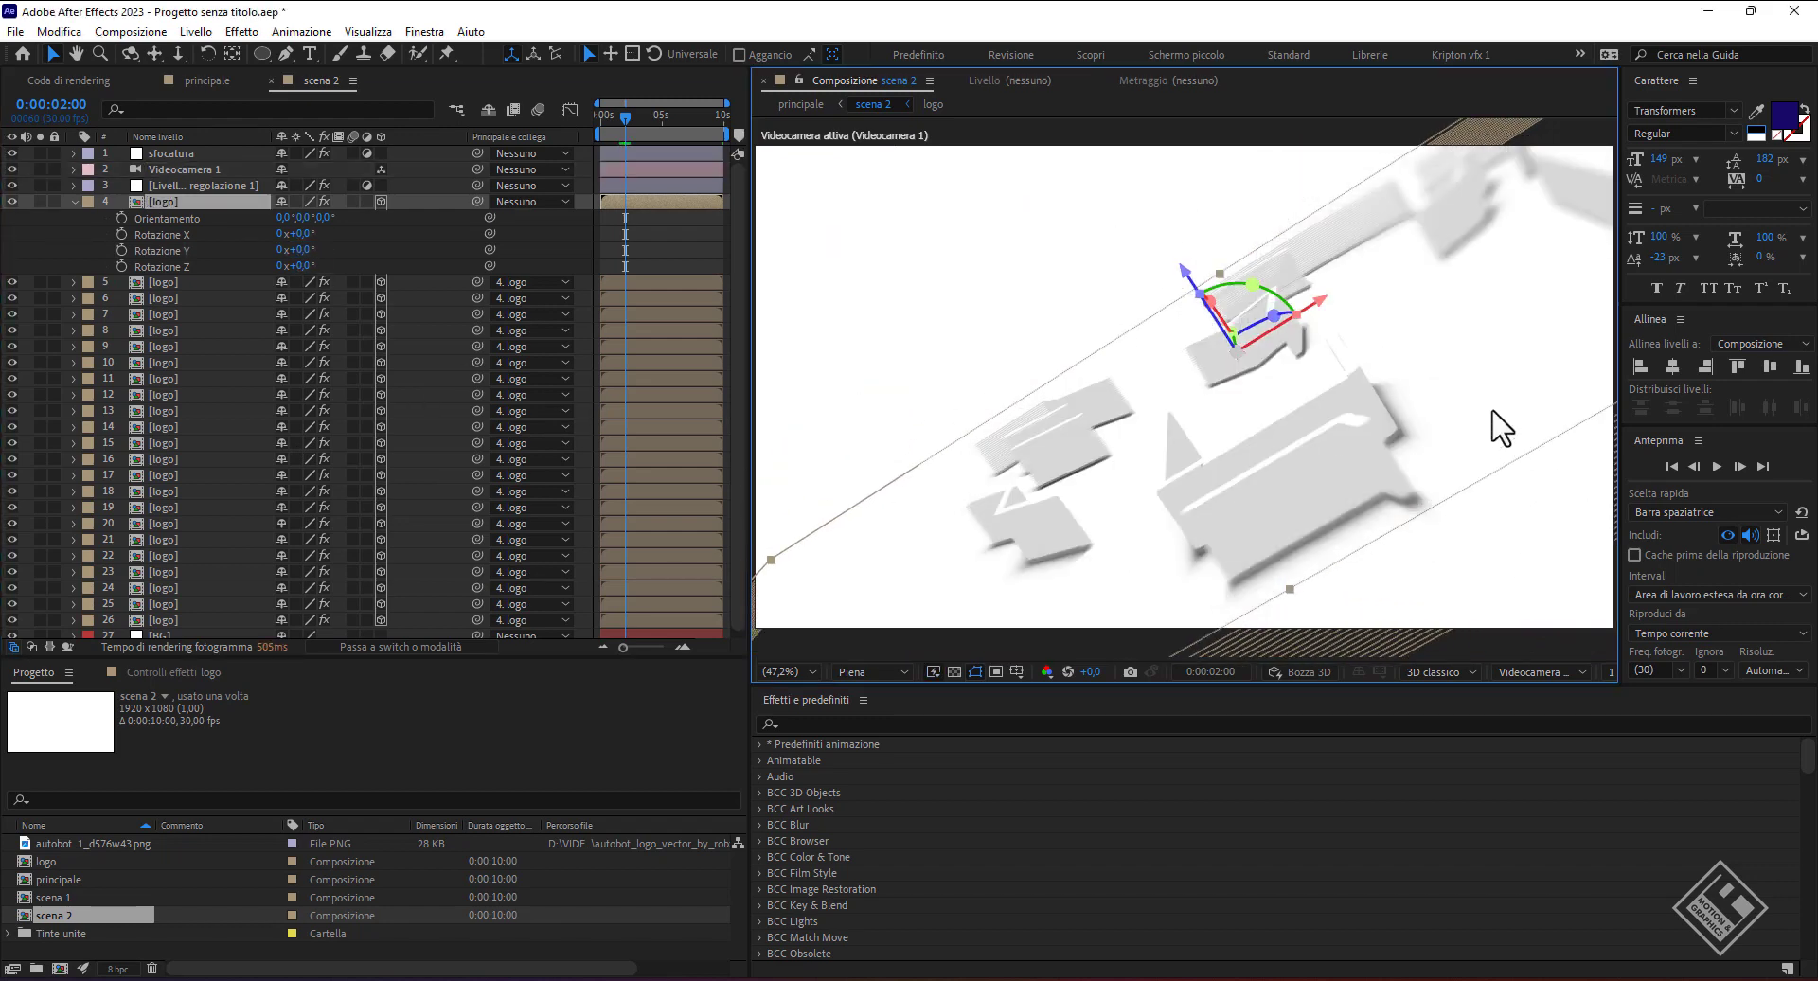
{"action": "left_click_drag", "start_coordinate": [1501, 428], "coordinate": [1510, 528]}
{"action": "left_click_drag", "start_coordinate": [1393, 394], "coordinate": [1394, 449]}
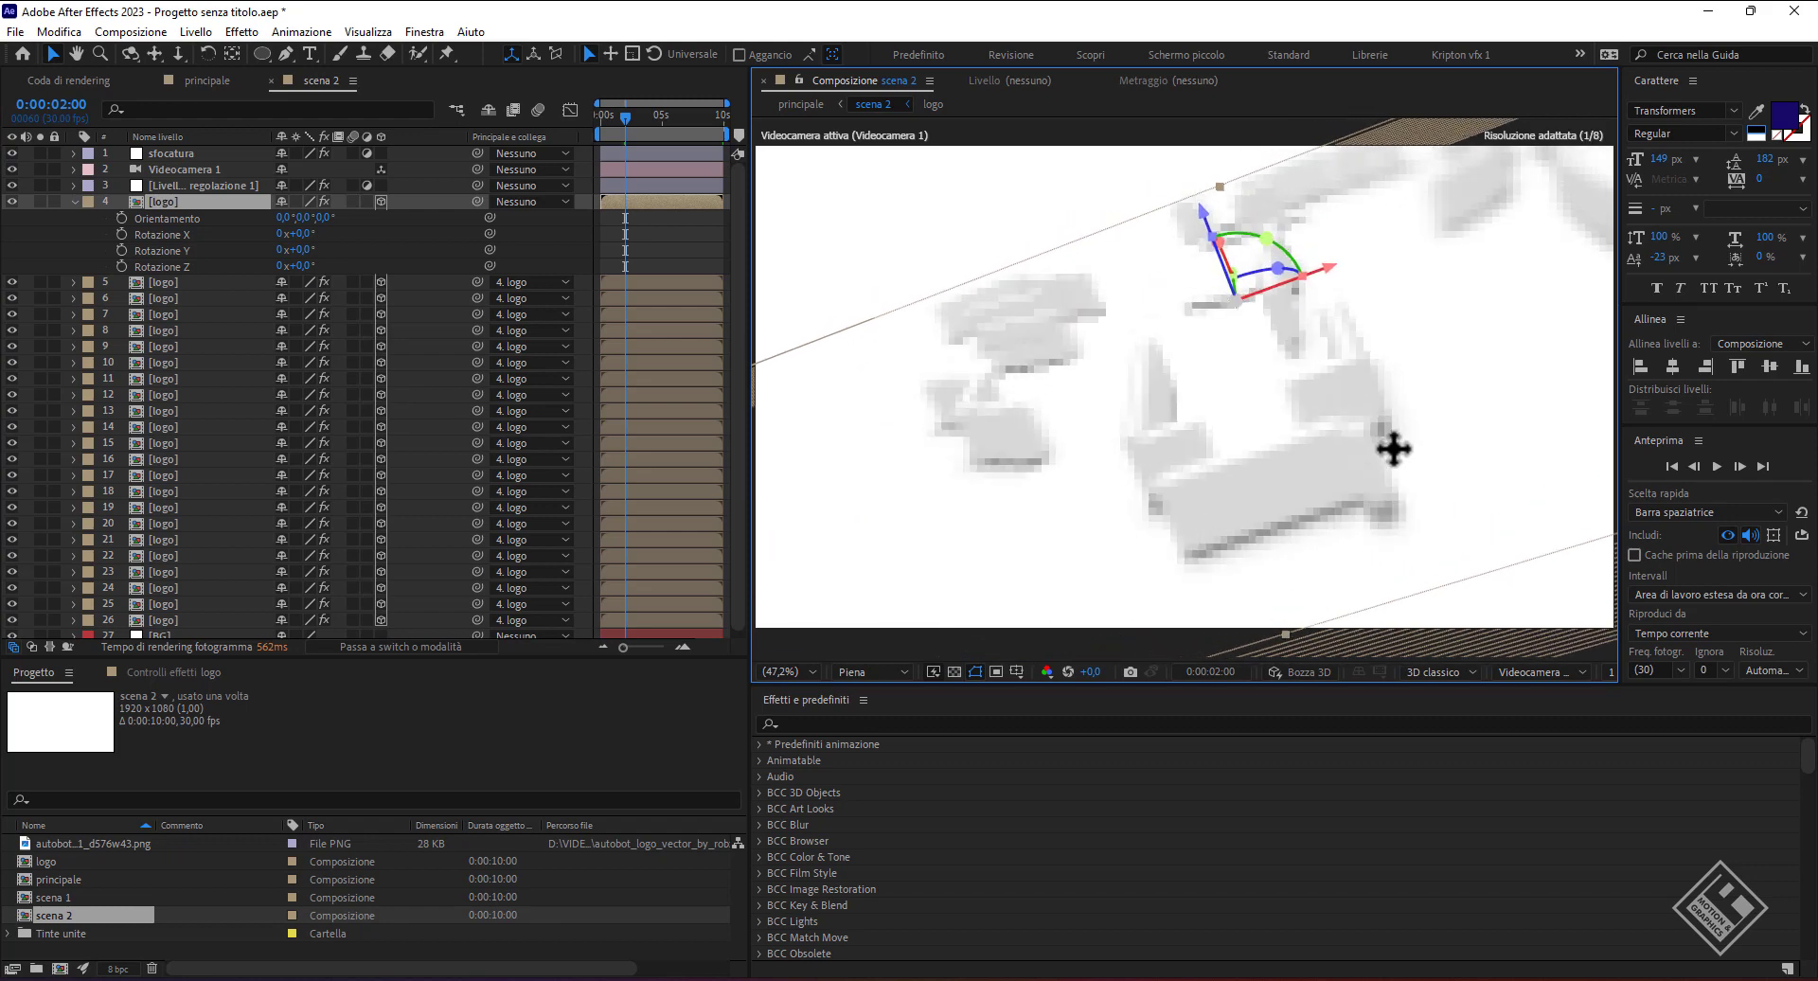
{"action": "left_click", "coordinate": [121, 266]}
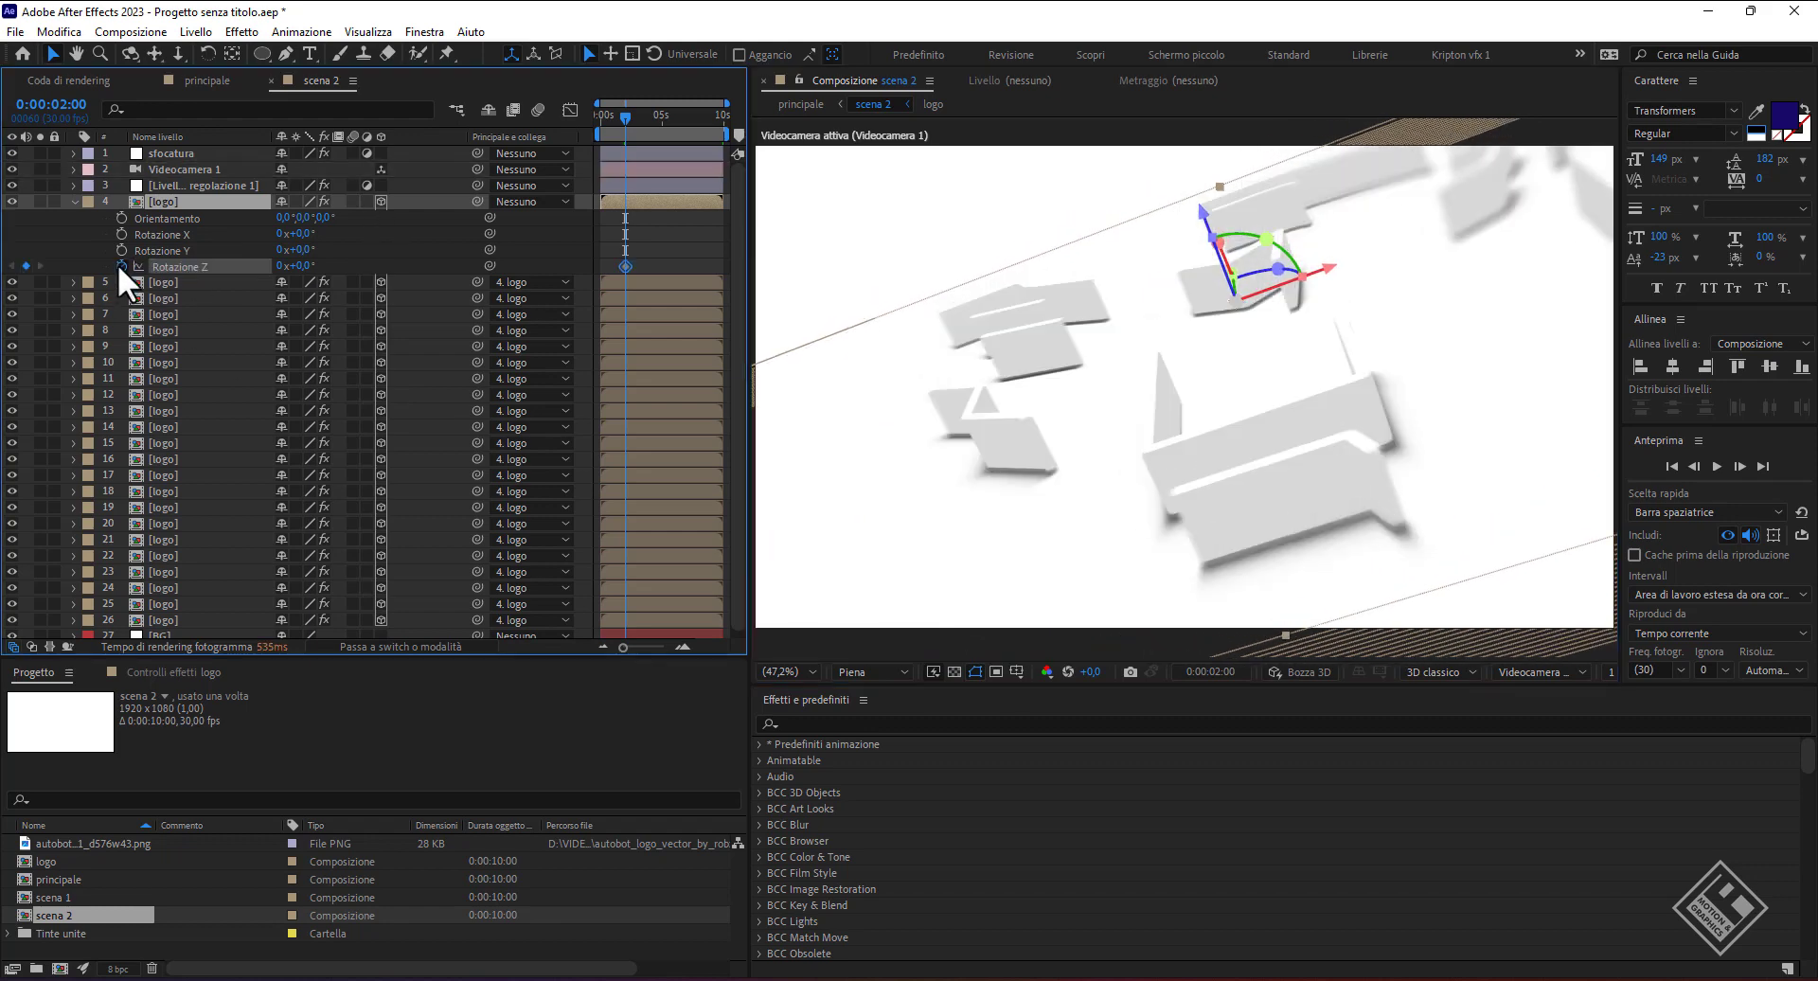
{"action": "left_click", "coordinate": [652, 128]}
{"action": "key", "text": "="}
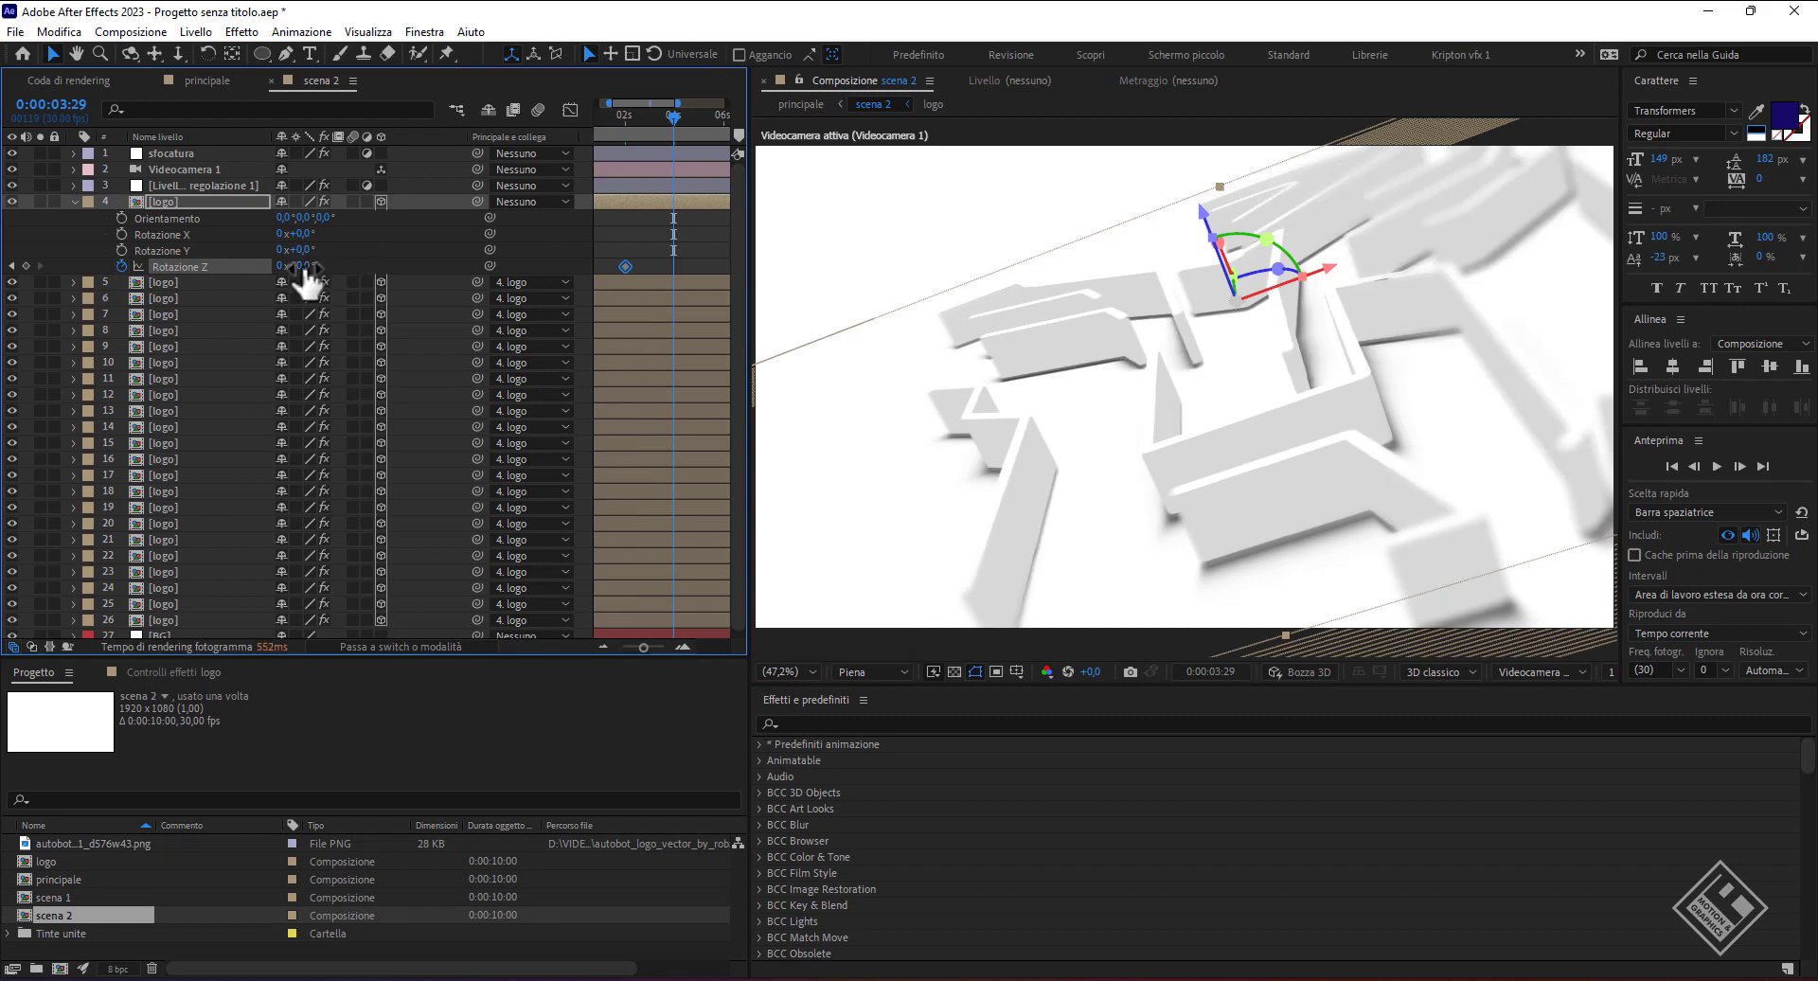
{"action": "left_click_drag", "start_coordinate": [305, 275], "coordinate": [305, 280]}
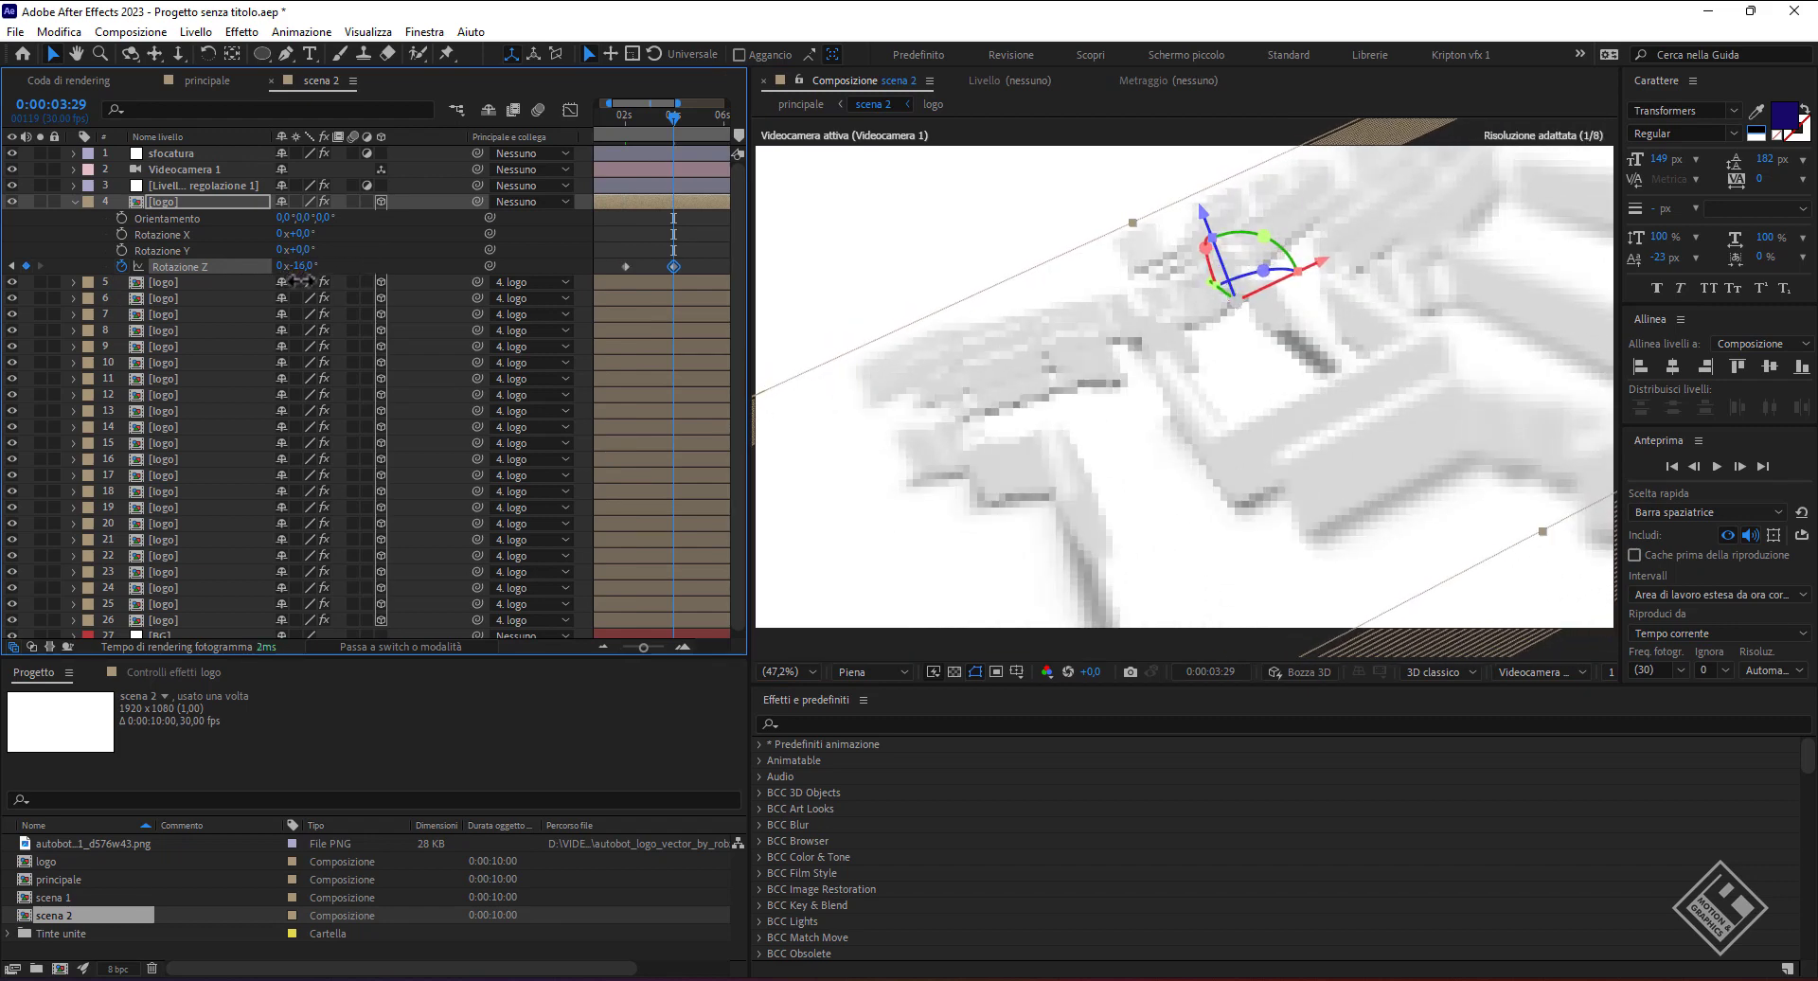
{"action": "left_click", "coordinate": [74, 201]}
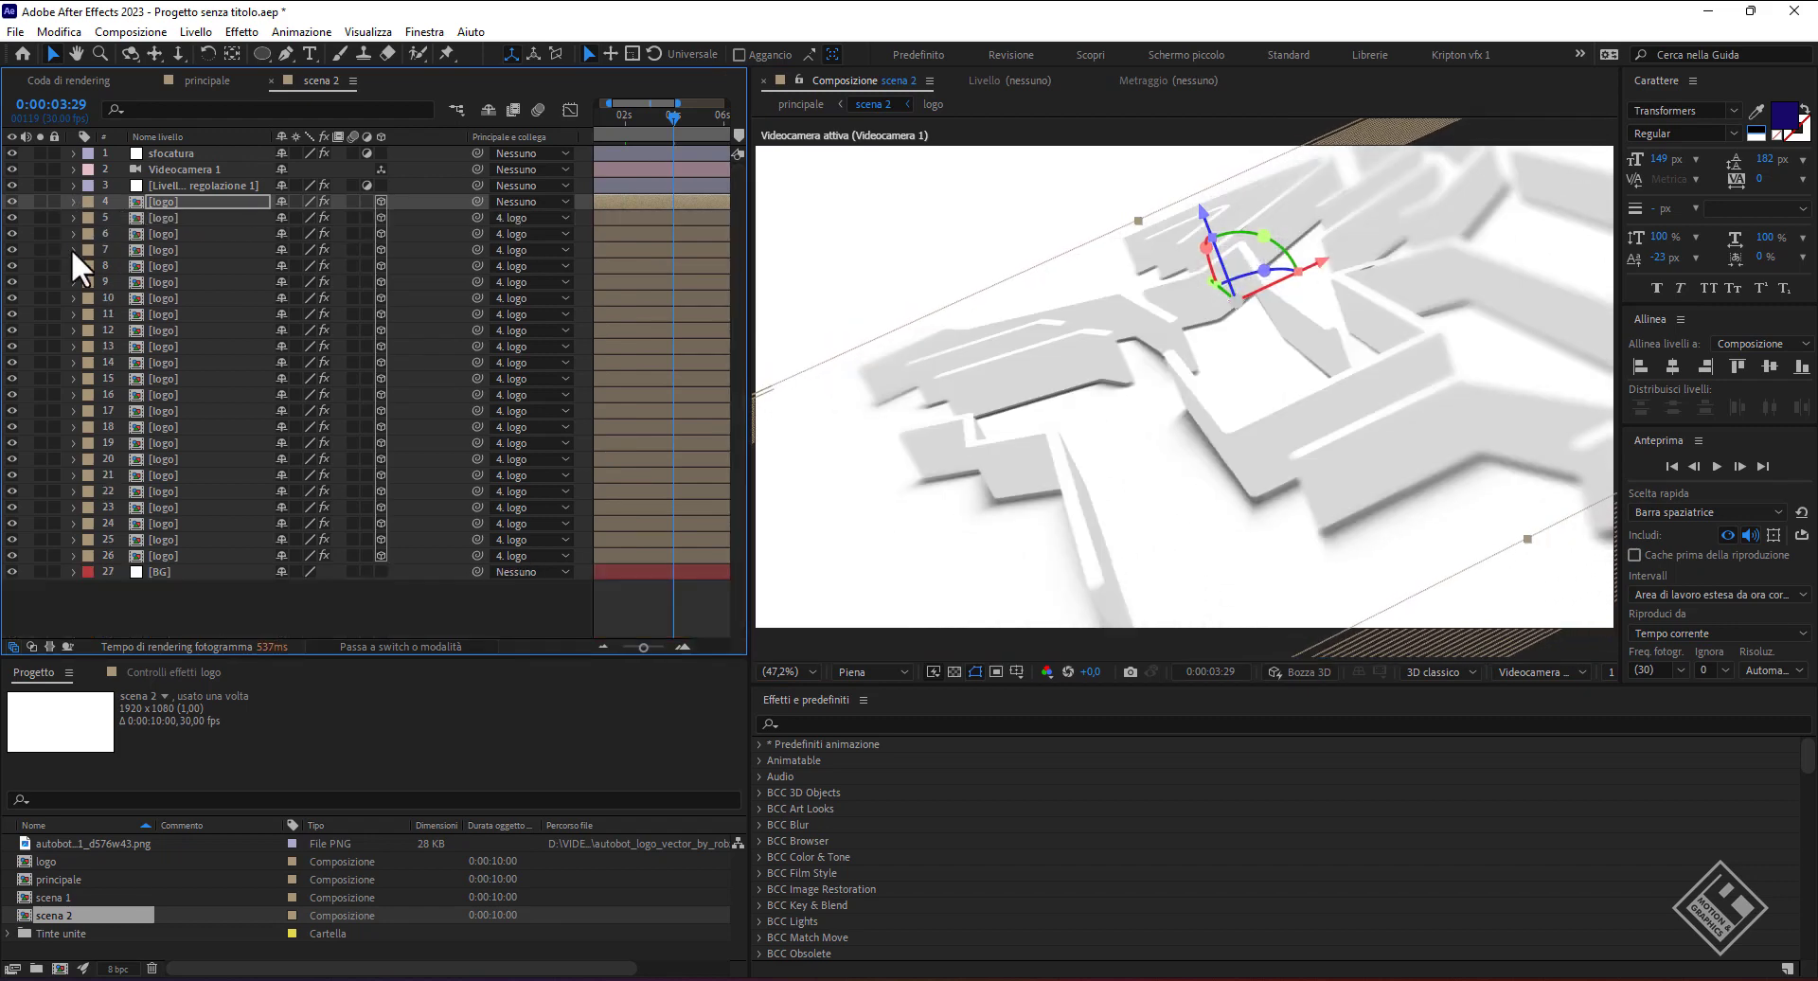
{"action": "left_click", "coordinate": [49, 913]}
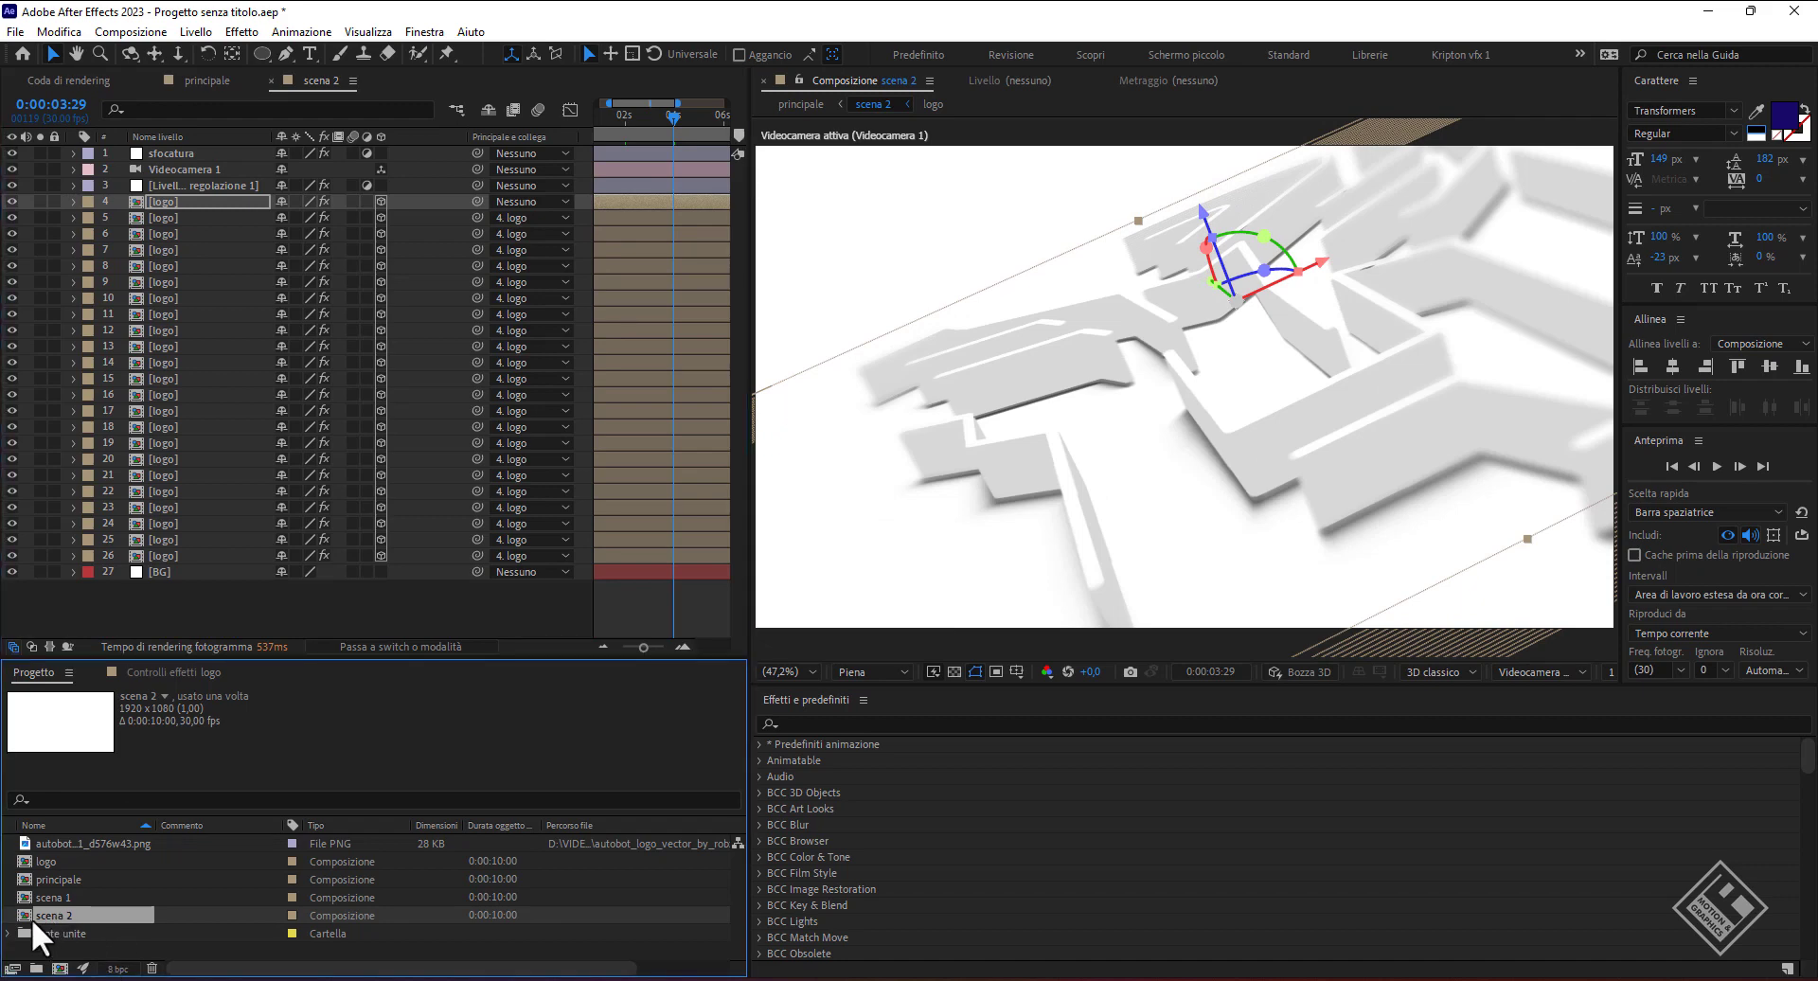
- Duplicate scena 2 as scena 3, place it atop principale's layers, and open it
{"action": "key", "text": "ctrl+d"}
{"action": "left_click", "coordinate": [204, 80]}
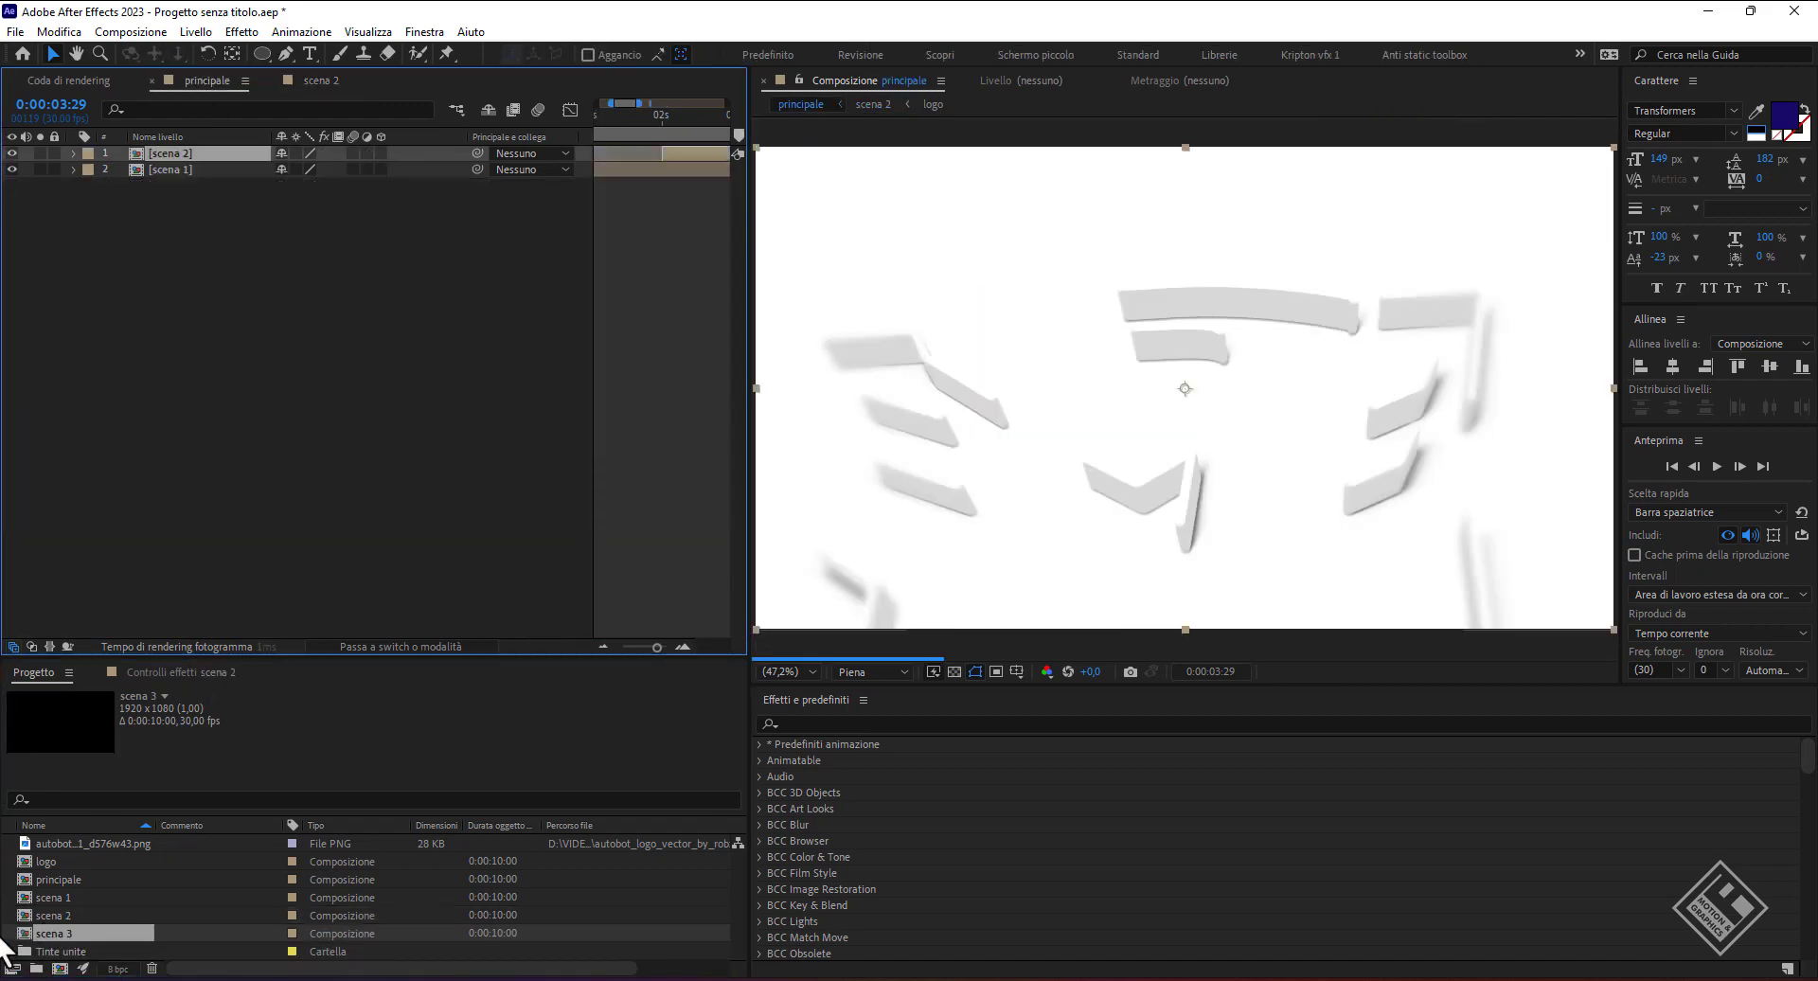
{"action": "left_click_drag", "start_coordinate": [19, 932], "coordinate": [233, 154]}
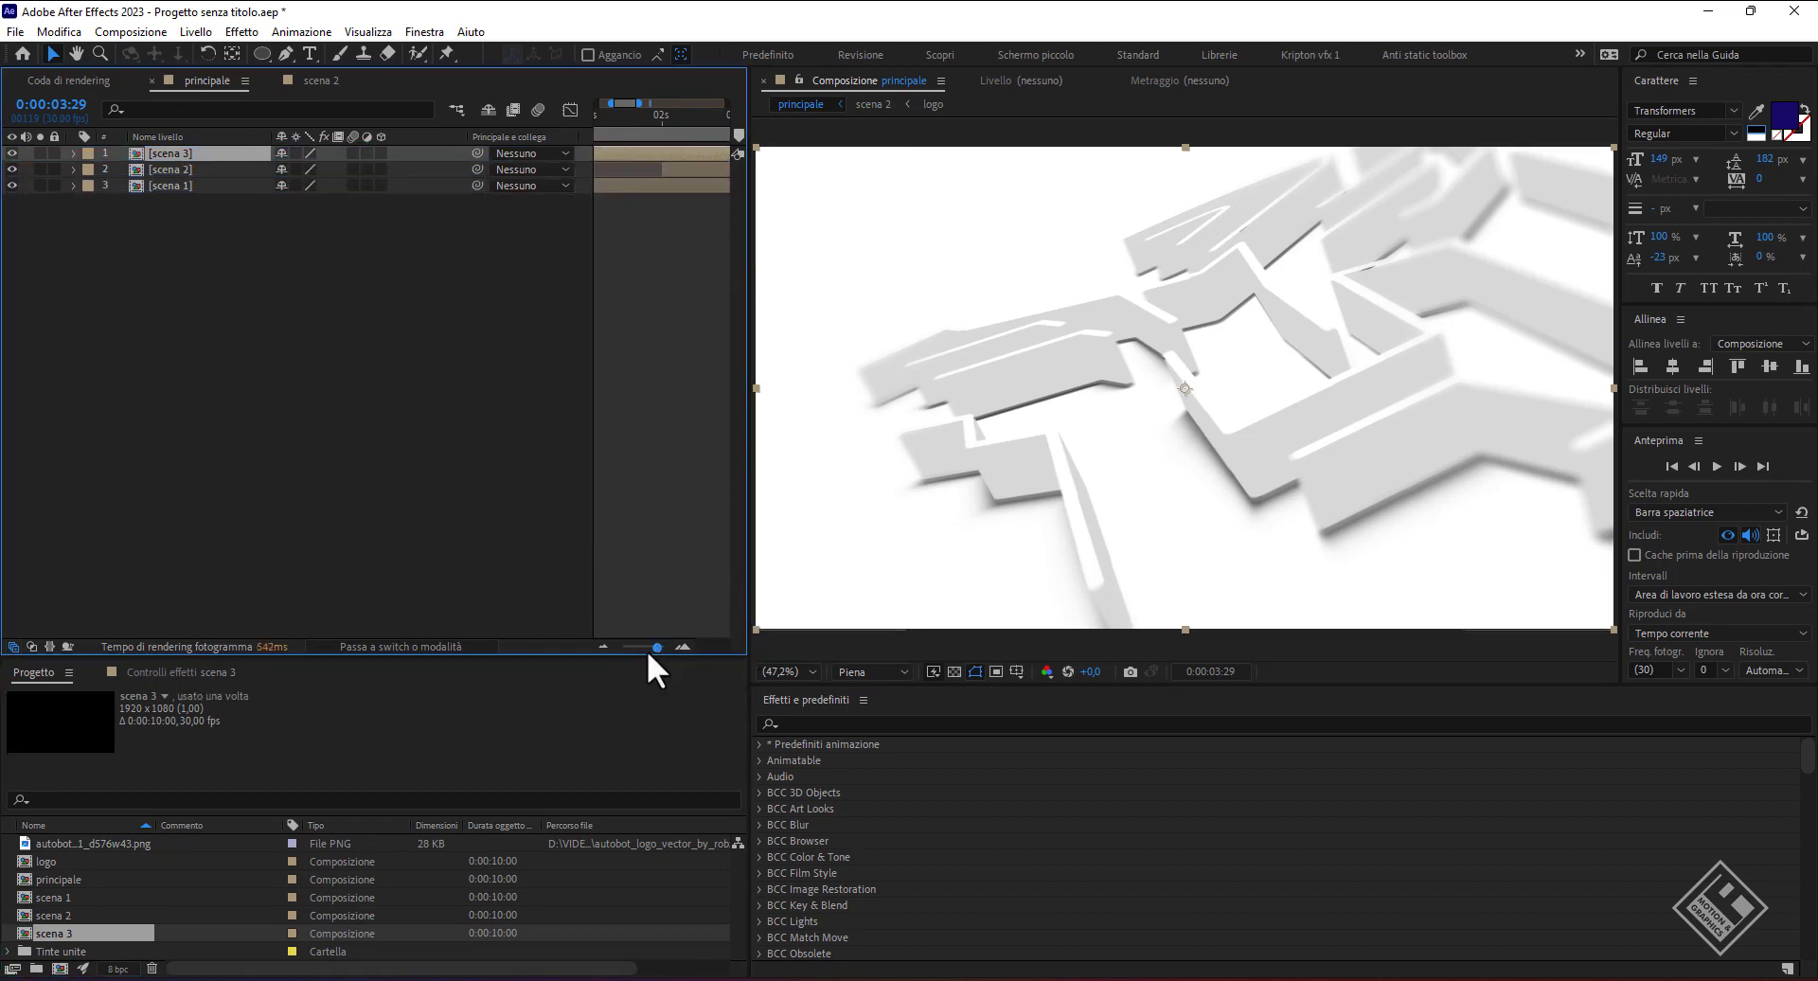
{"action": "left_click_drag", "start_coordinate": [649, 652], "coordinate": [613, 648]}
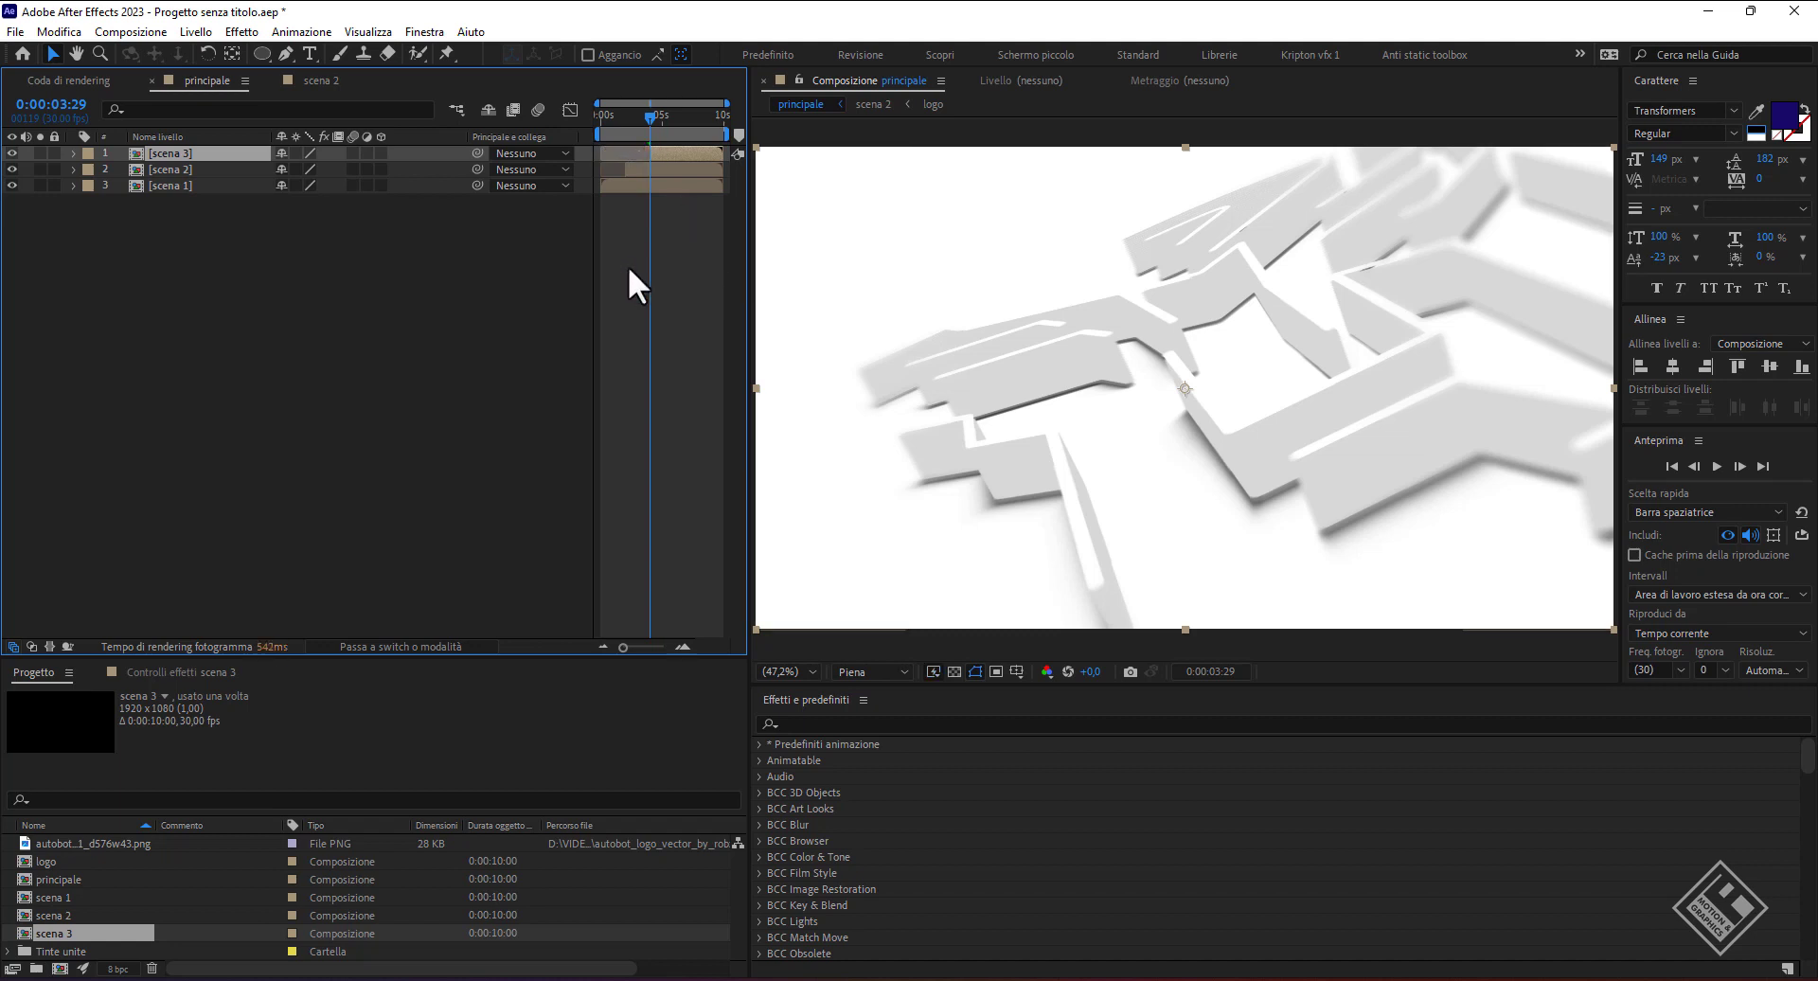
{"action": "left_click", "coordinate": [14, 646]}
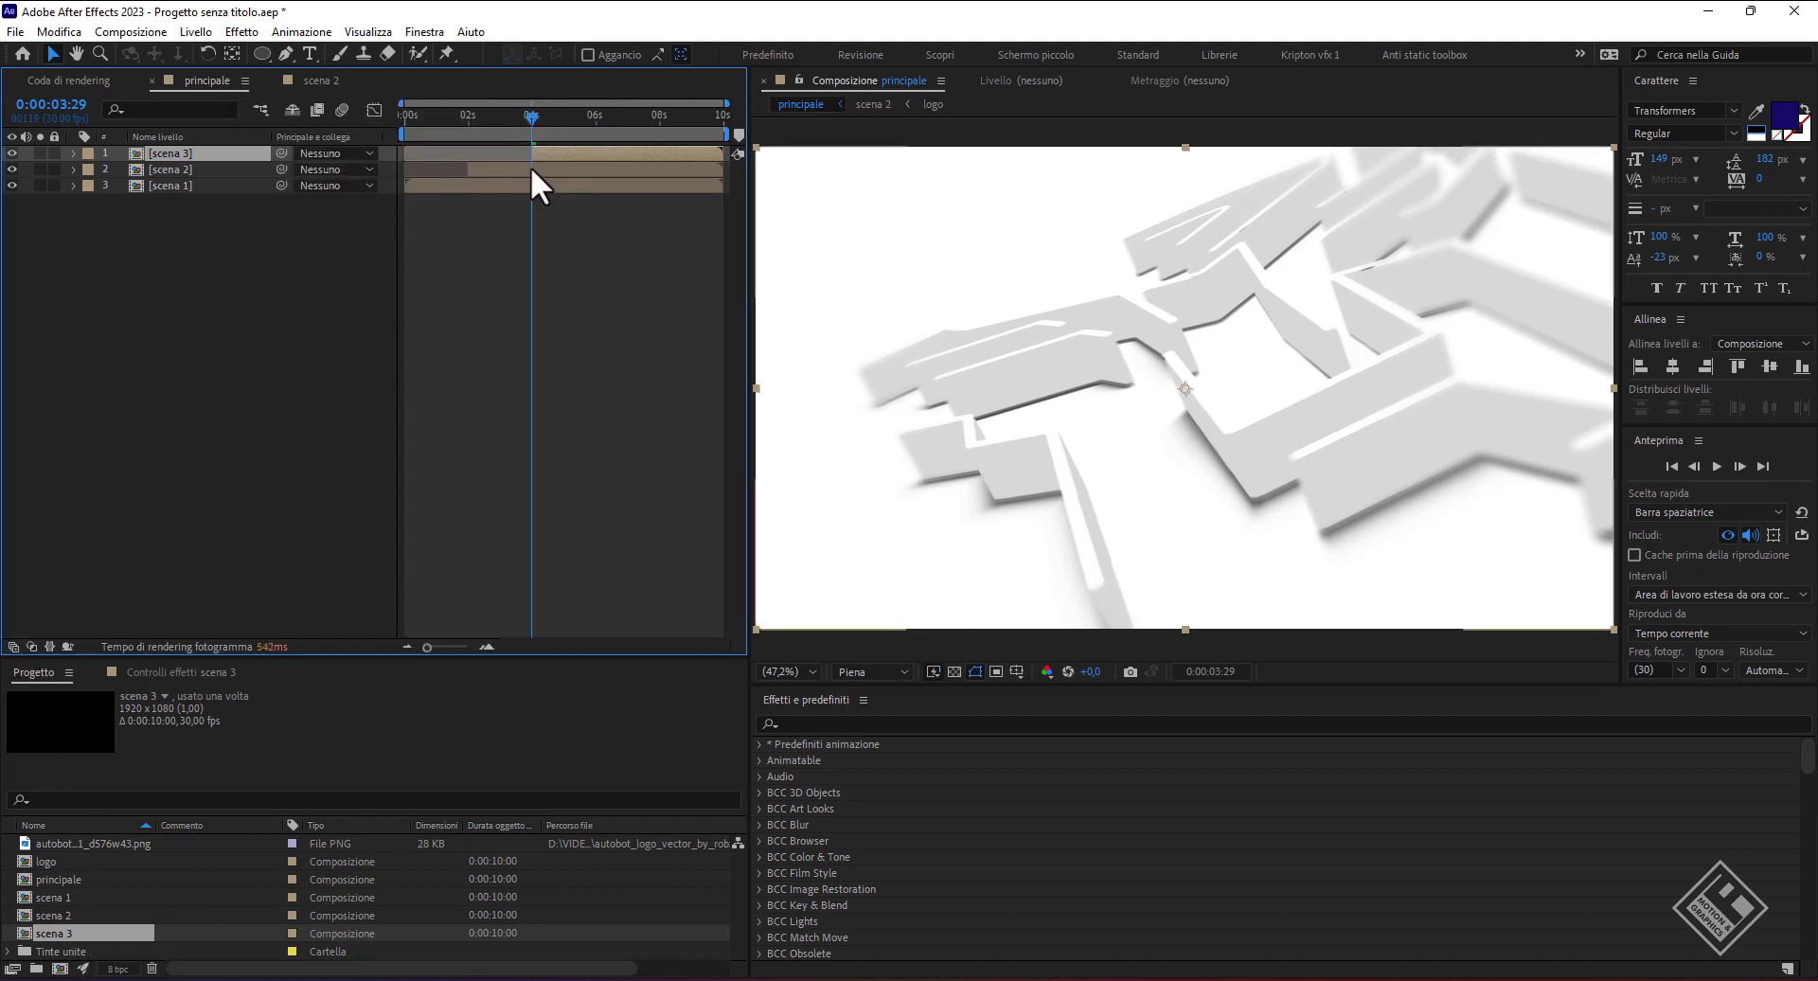
{"action": "double_click", "coordinate": [134, 151]}
- Reset scena 3's Videocamera 1 transform to its default front view
{"action": "left_click", "coordinate": [74, 168]}
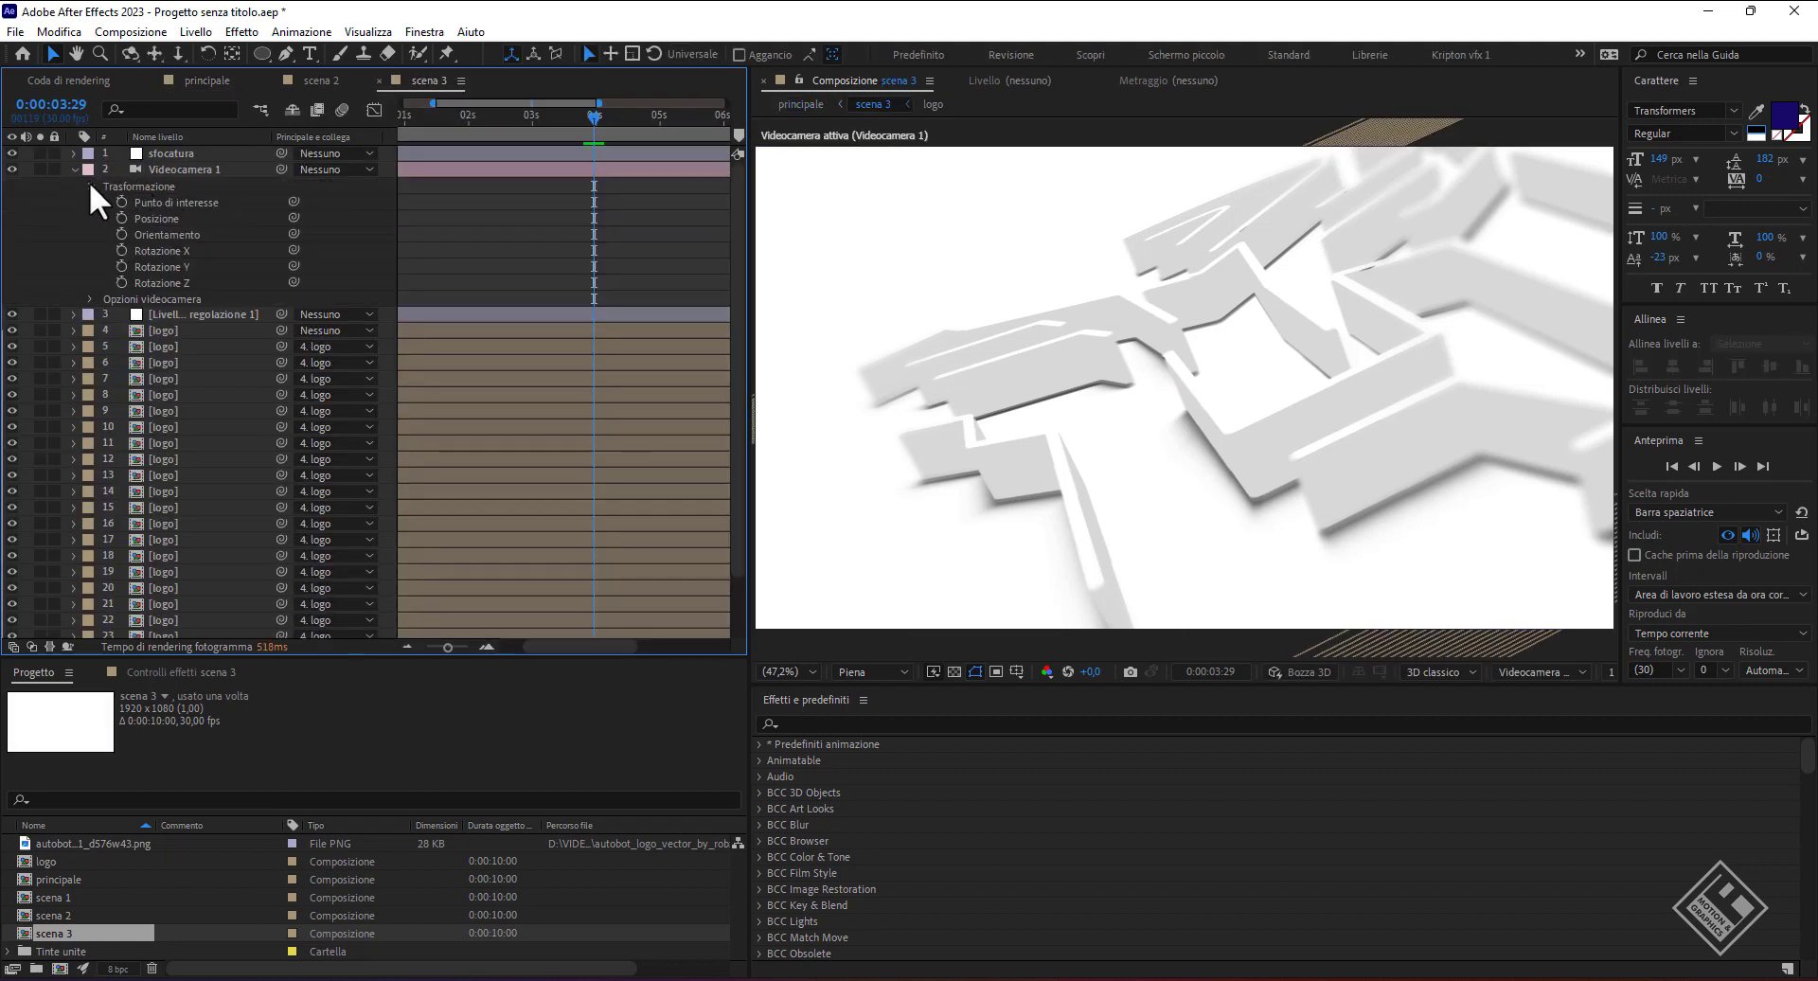
{"action": "left_click", "coordinate": [90, 186]}
{"action": "left_click", "coordinate": [14, 646]}
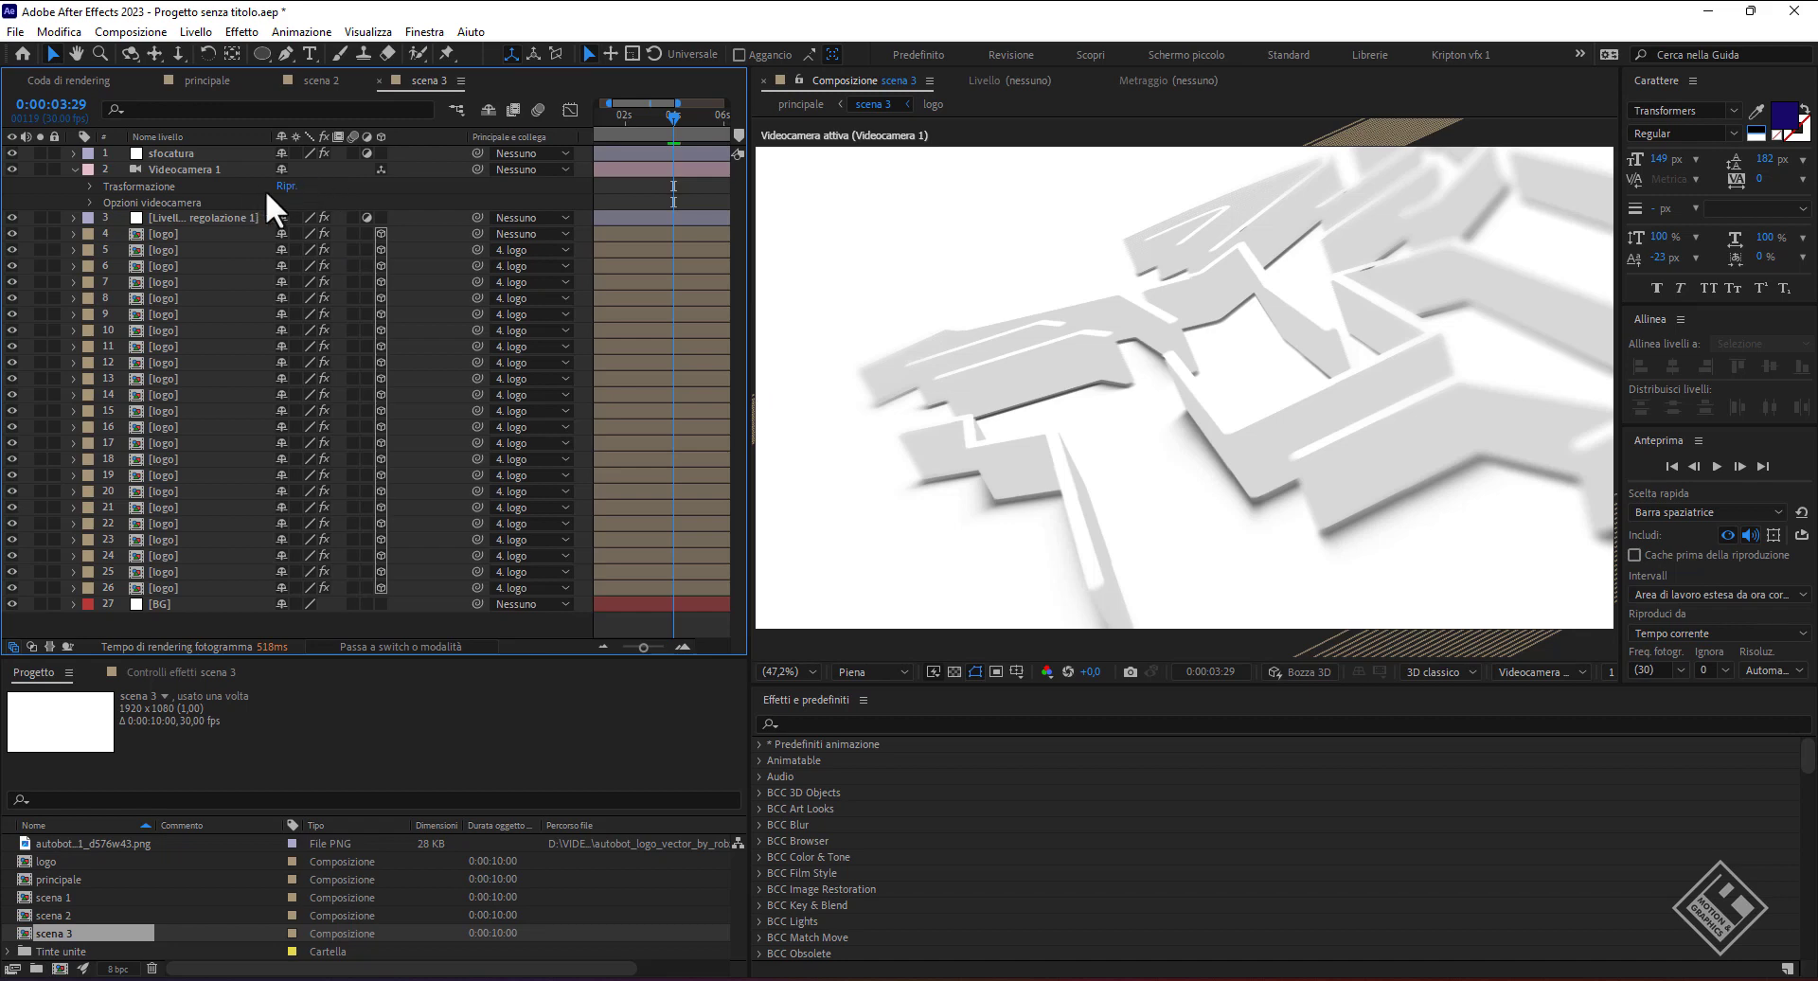
{"action": "left_click", "coordinate": [282, 186]}
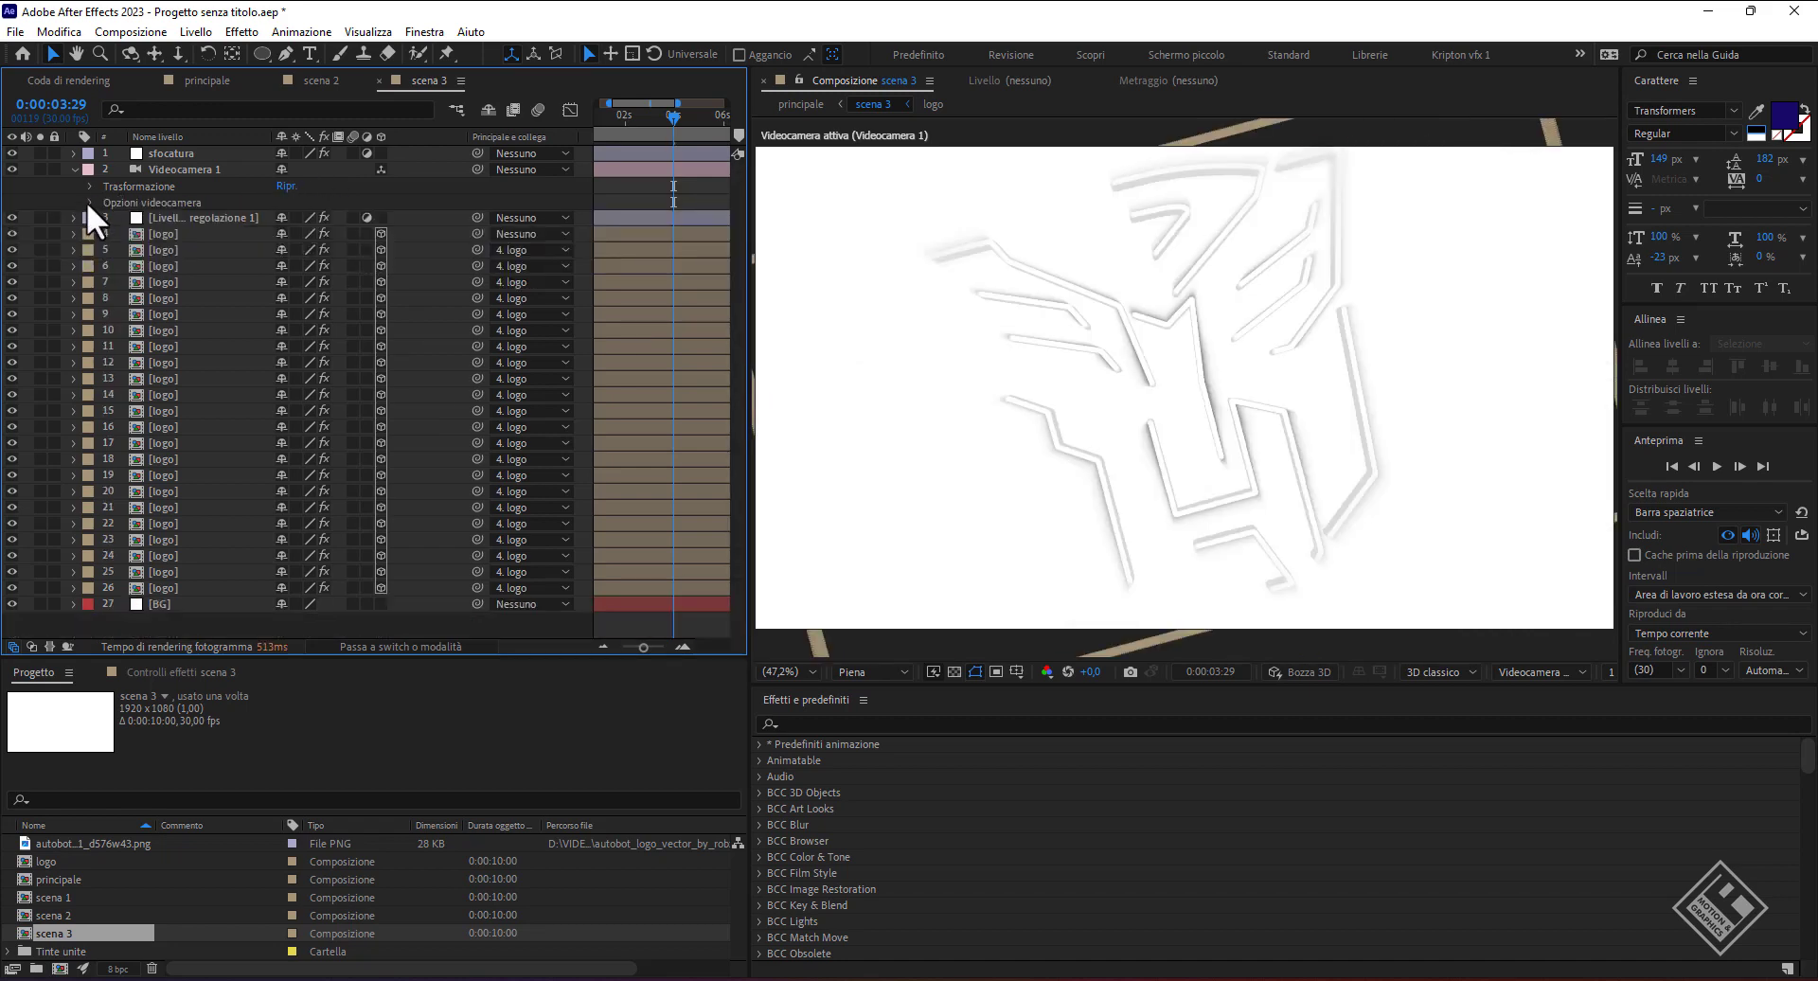
- Remove the logo layer's Z Rotation keyframes and set Z Rotation to 0°
{"action": "left_click", "coordinate": [163, 233]}
{"action": "key", "text": "r"}
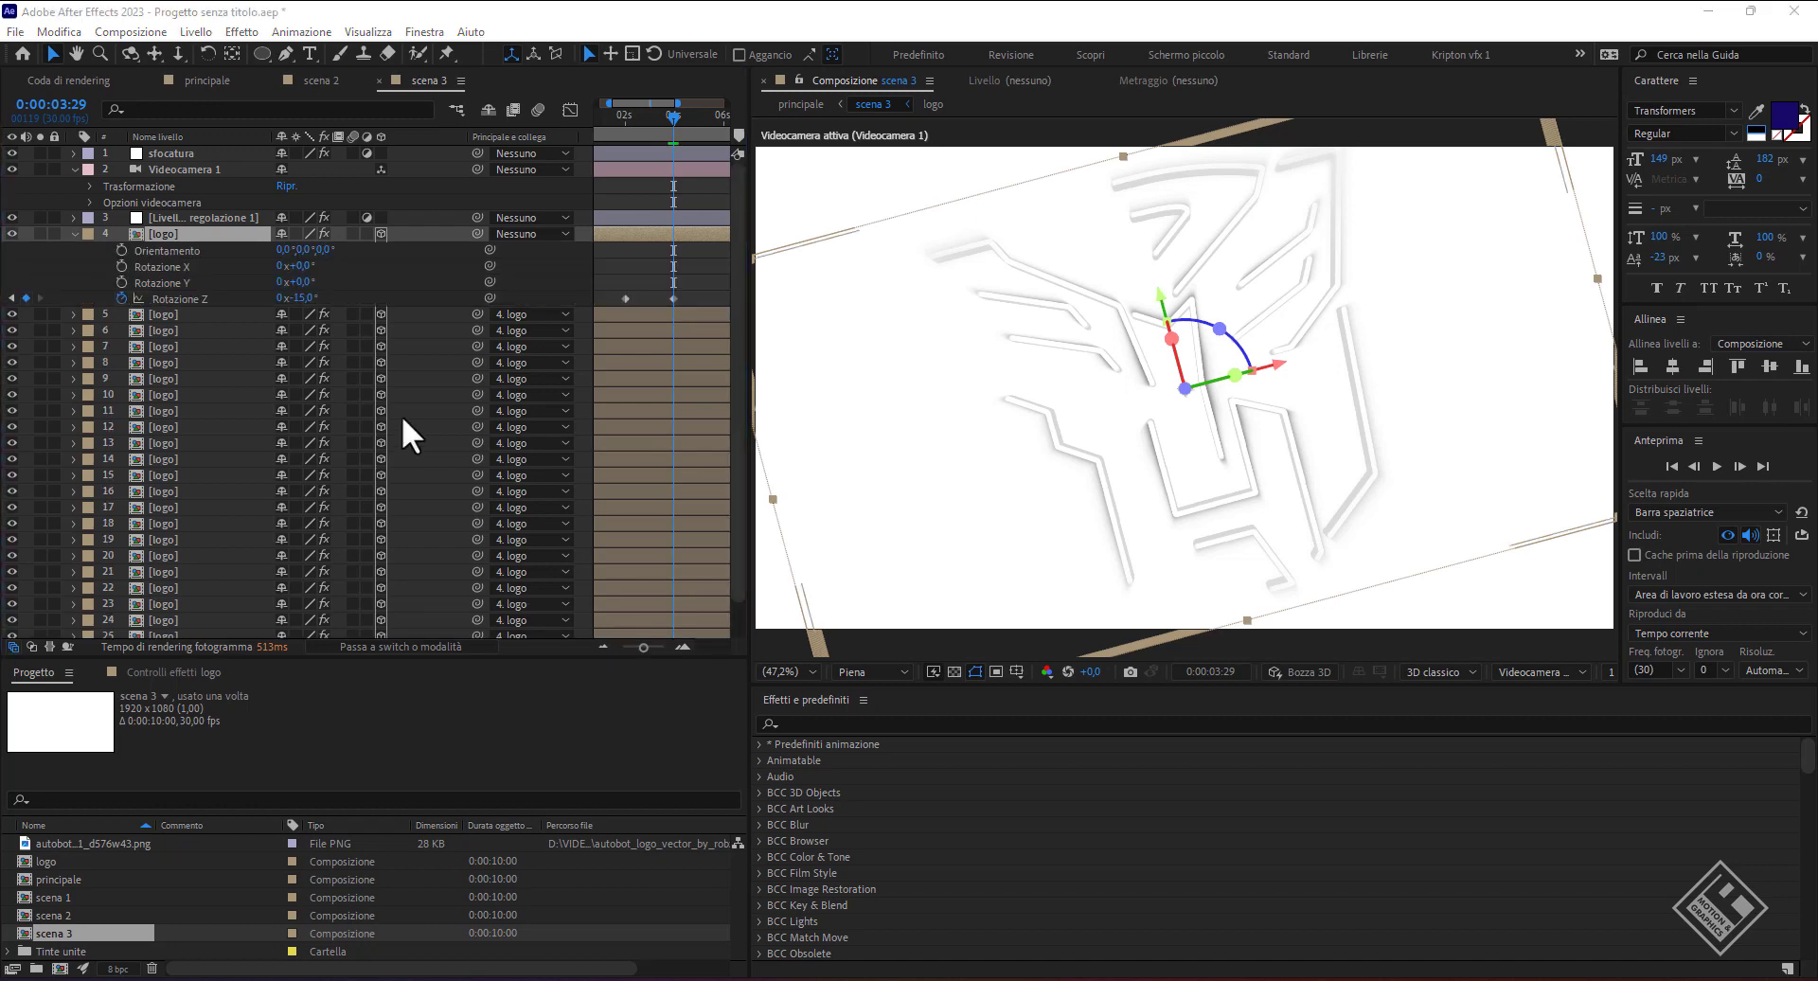
{"action": "left_click", "coordinate": [121, 299]}
{"action": "left_click", "coordinate": [301, 298]}
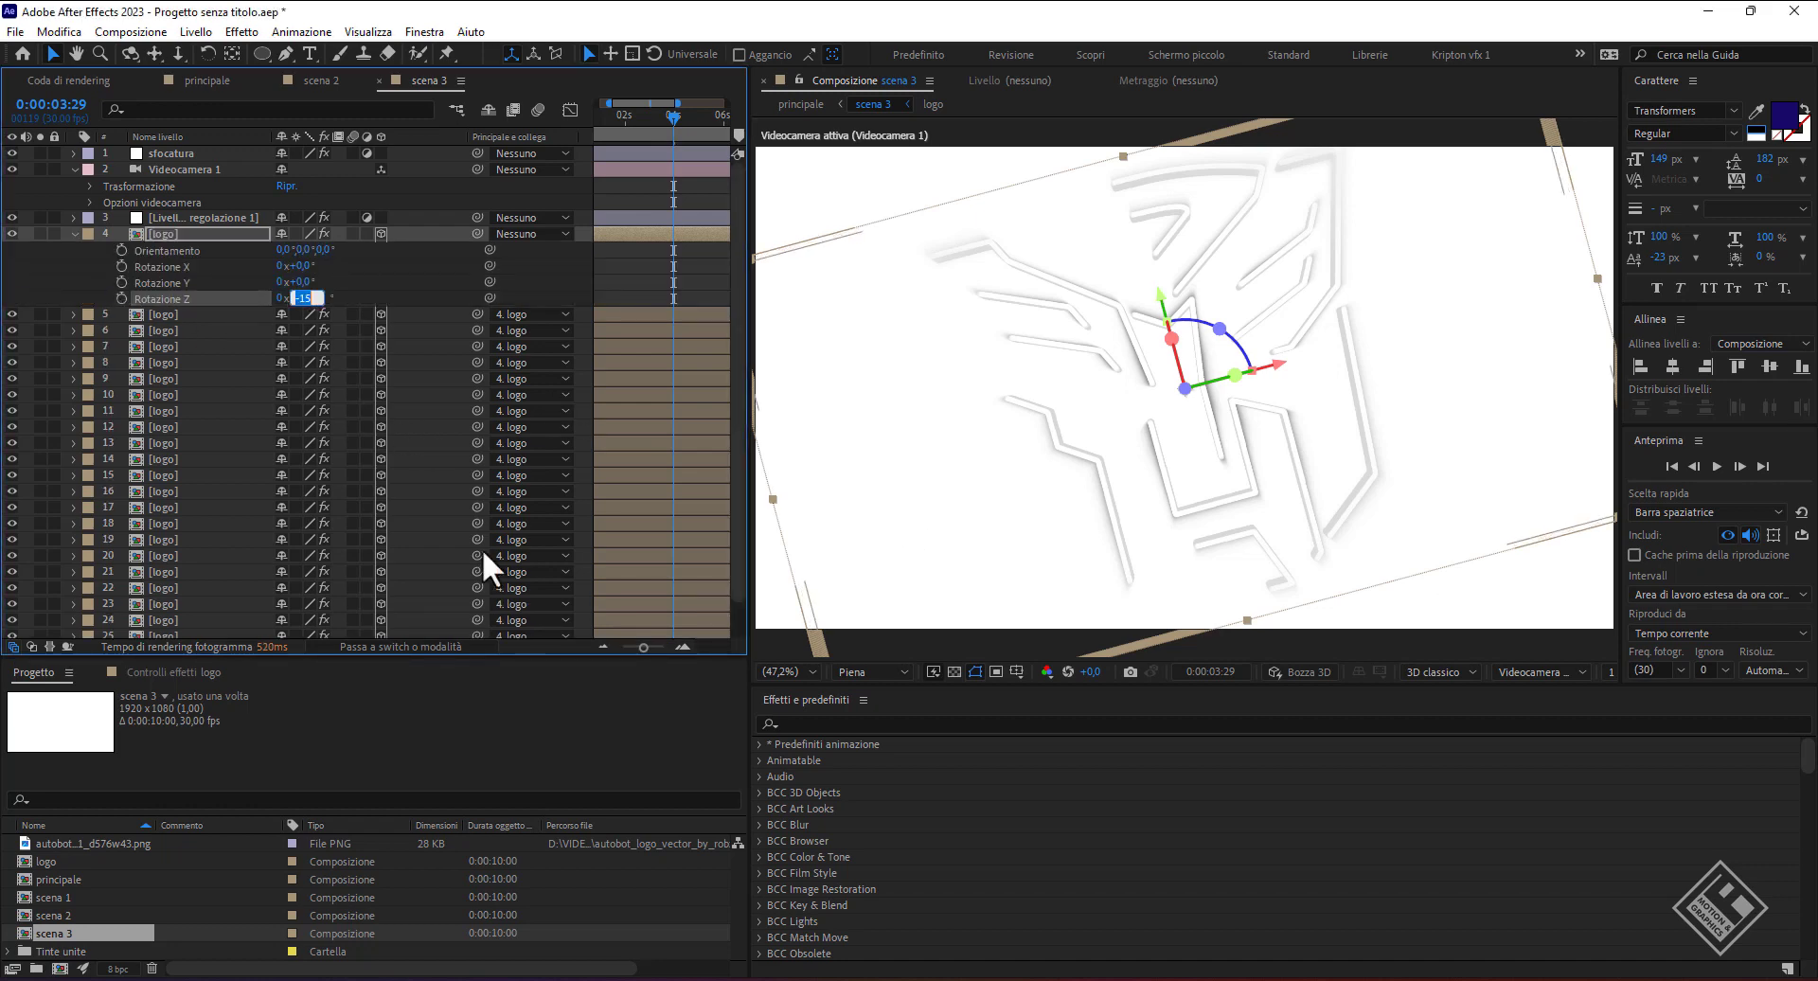
{"action": "type", "text": "0"}
{"action": "key", "text": "Return"}
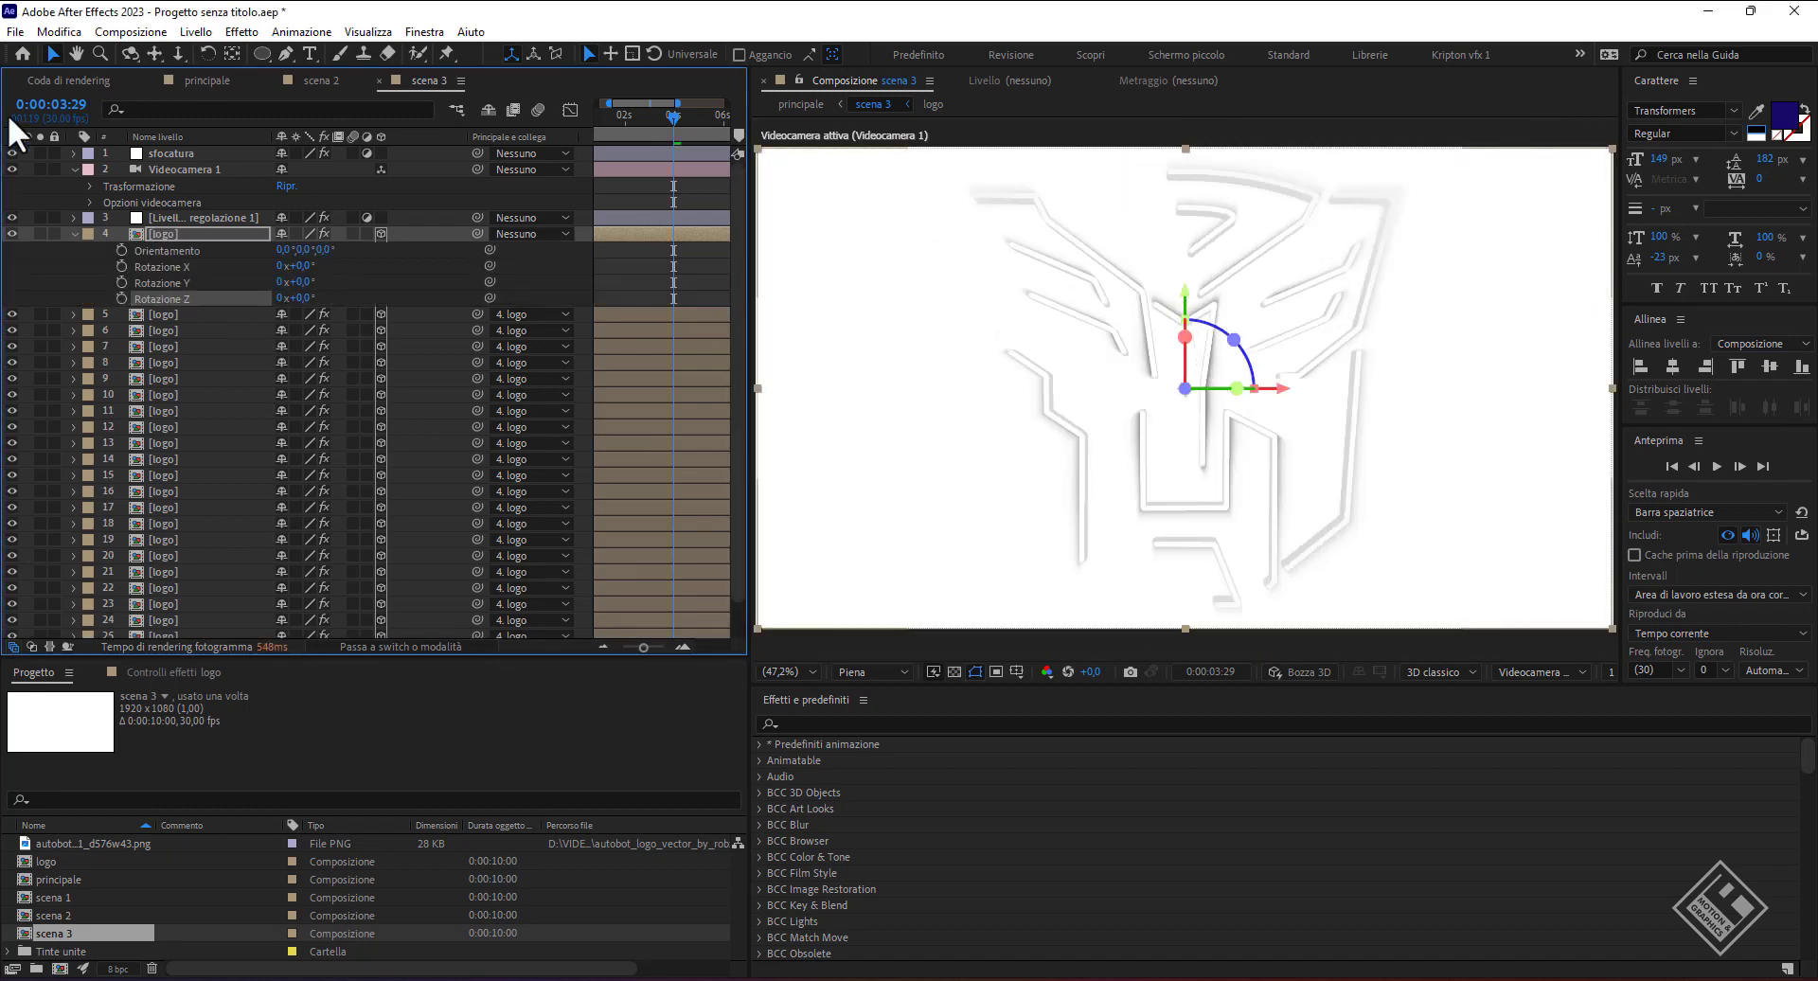
- Keyframe the scena 3 camera's Point of Interest and Position at 6 seconds
{"action": "left_click", "coordinate": [76, 233]}
{"action": "left_click", "coordinate": [89, 183]}
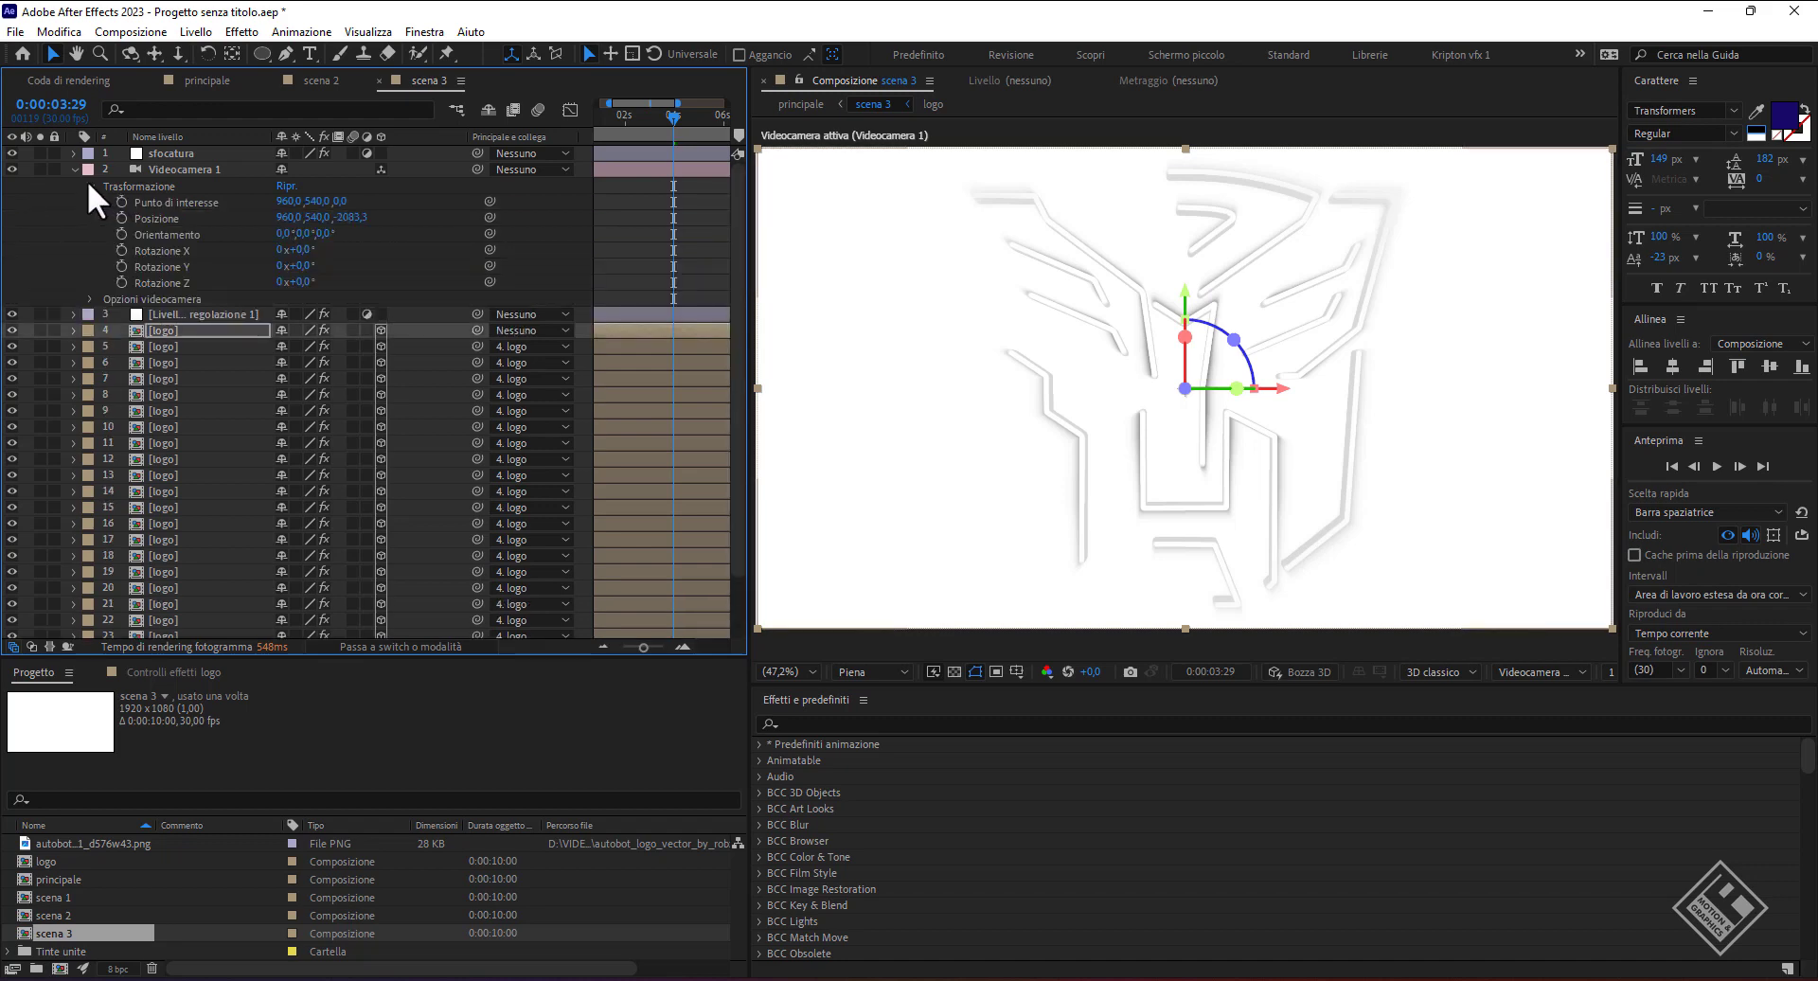
{"action": "left_click", "coordinate": [121, 201]}
{"action": "left_click", "coordinate": [121, 217]}
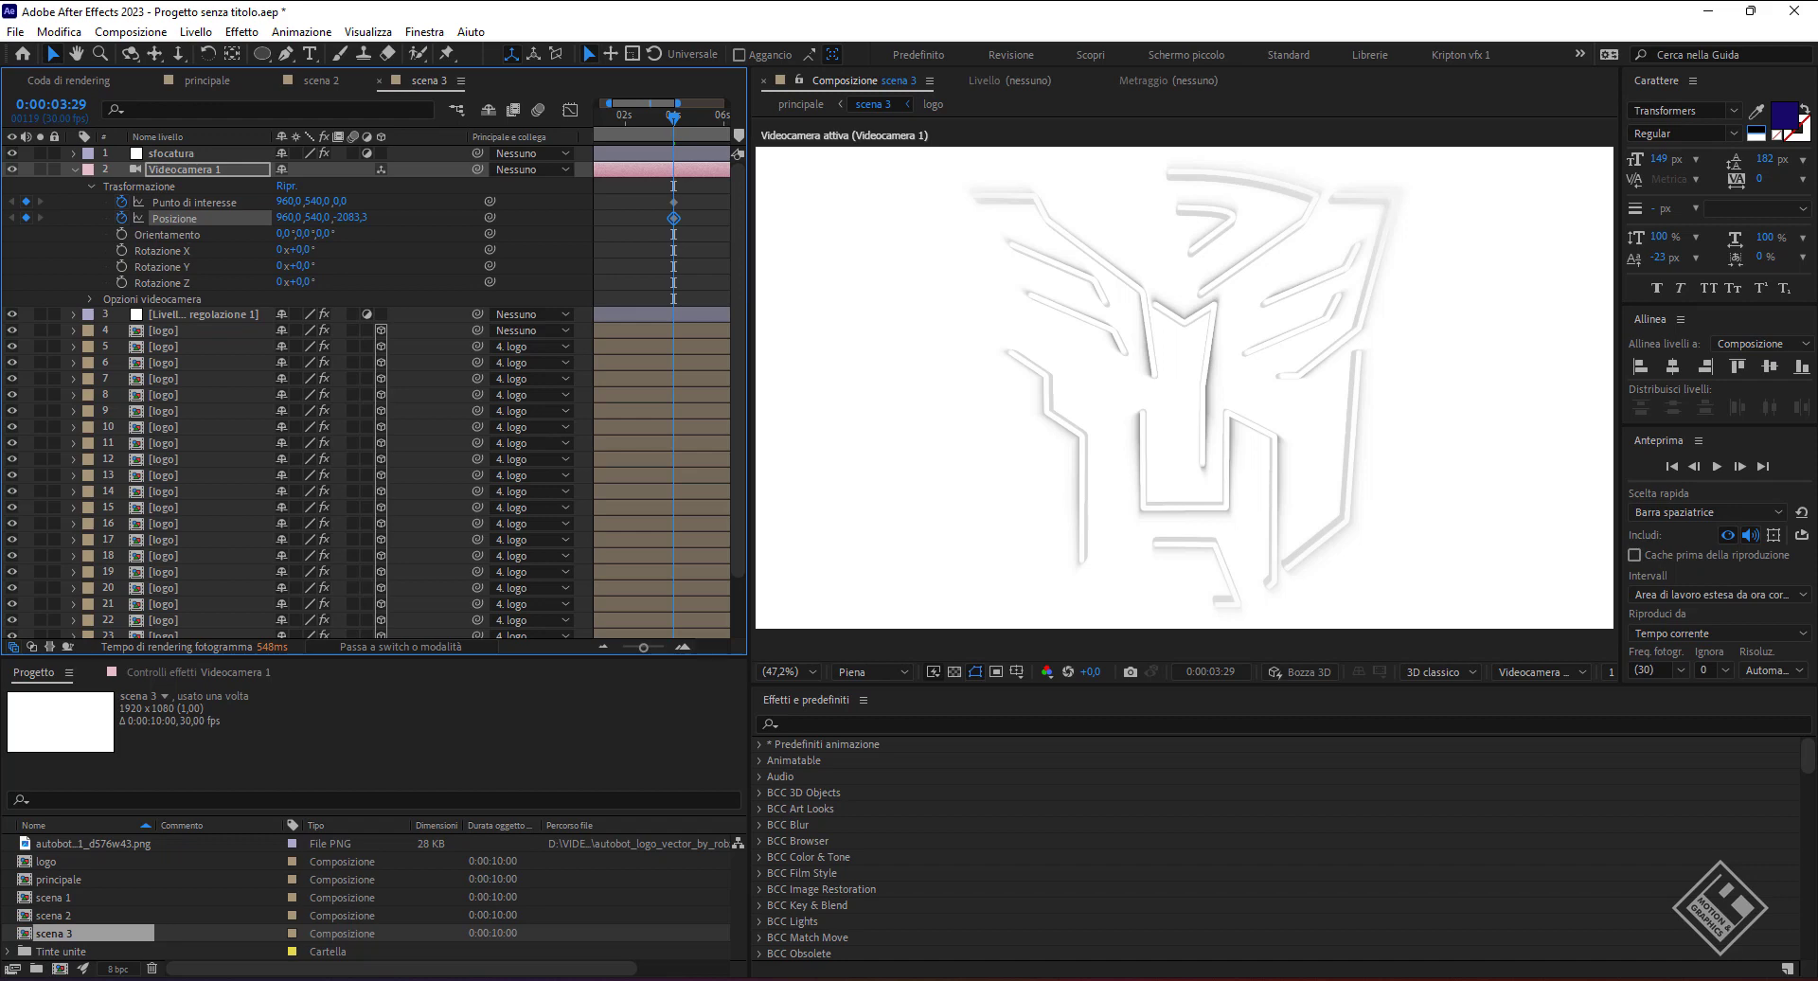
- At 8 seconds, dolly the camera back to Z Position −4052.7 so the logo shrinks
{"action": "left_click", "coordinate": [1243, 465]}
{"action": "mouse_move", "coordinate": [675, 112]}
{"action": "left_mouse_down"}
{"action": "mouse_move", "coordinate": [720, 128]}
{"action": "mouse_move", "coordinate": [676, 135]}
{"action": "left_mouse_up"}
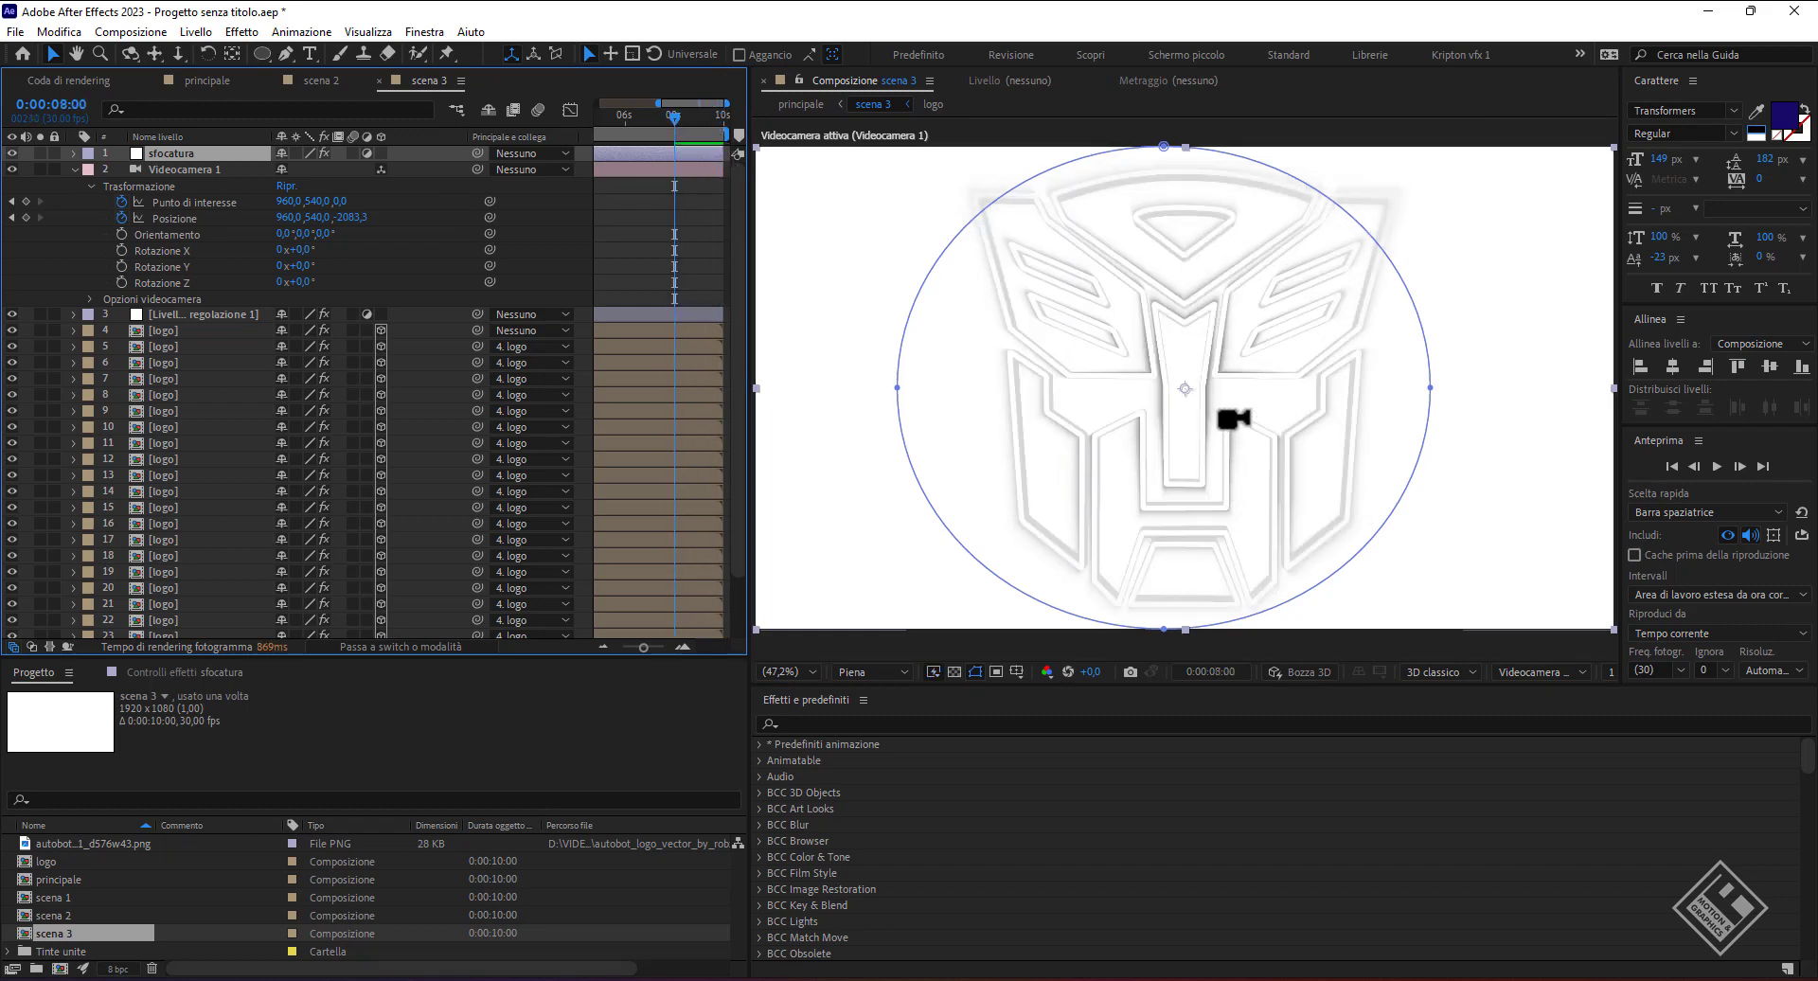
{"action": "left_click_drag", "start_coordinate": [1233, 418], "coordinate": [1262, 620]}
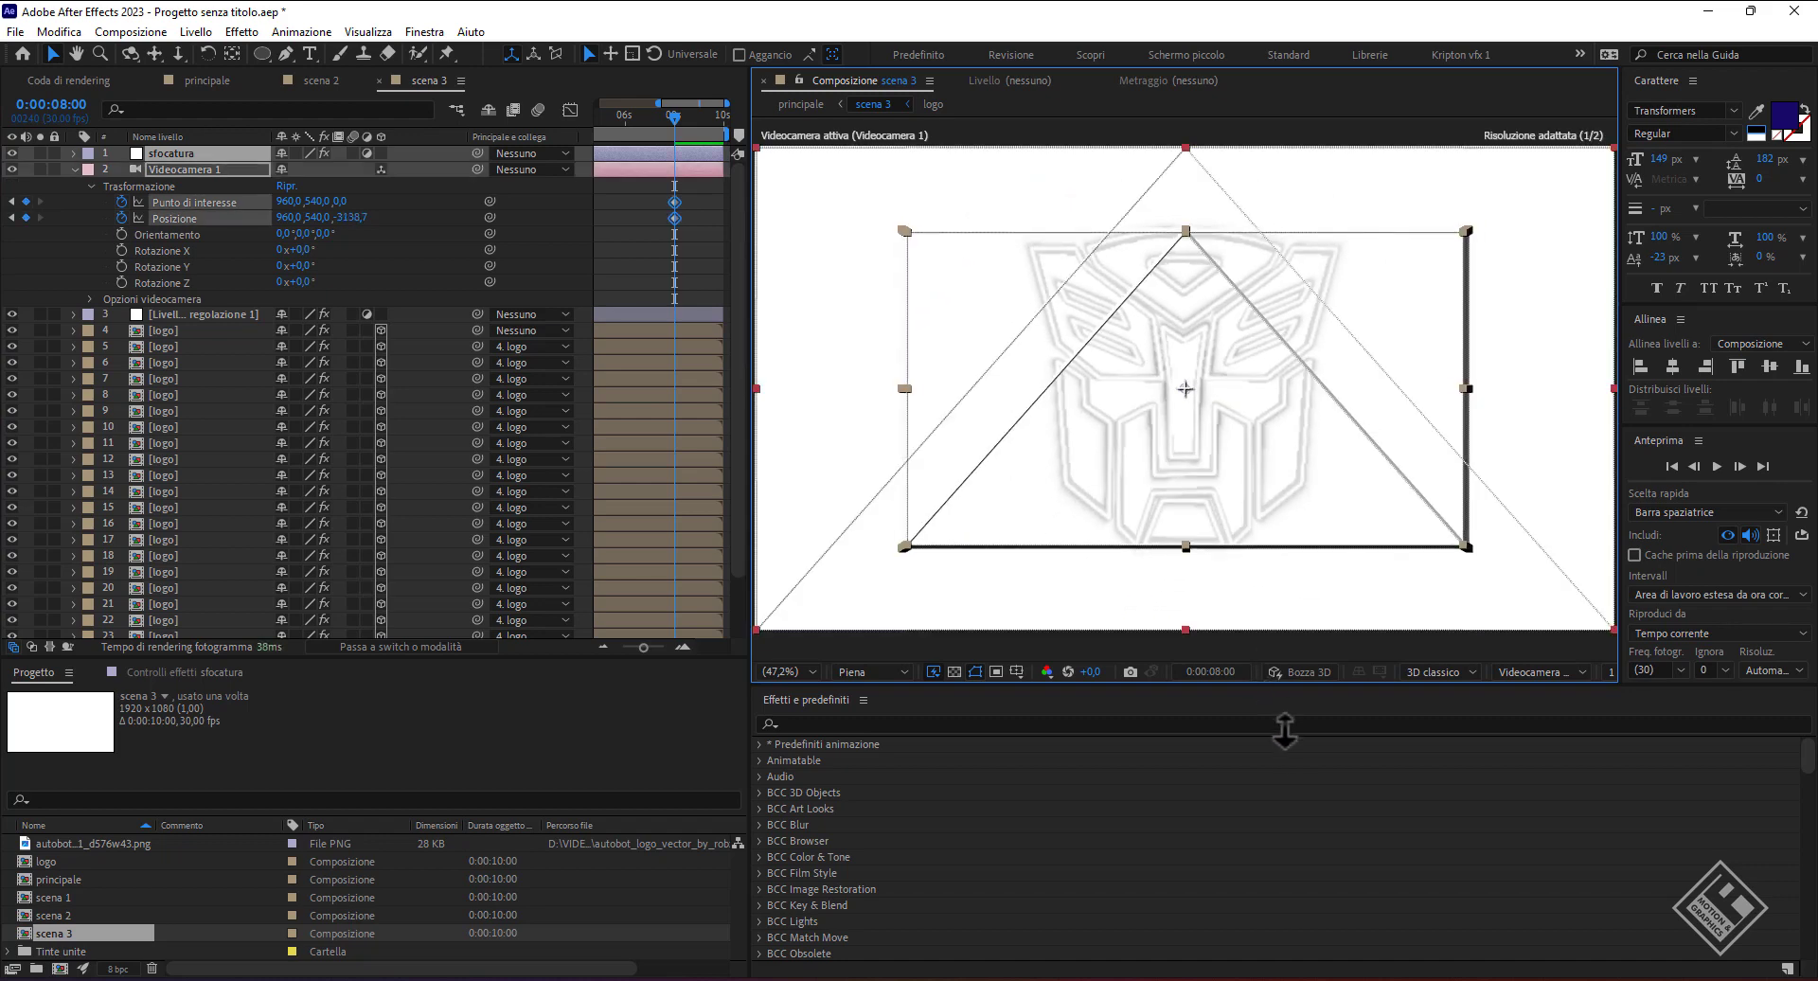
{"action": "left_click_drag", "start_coordinate": [1284, 729], "coordinate": [1321, 859]}
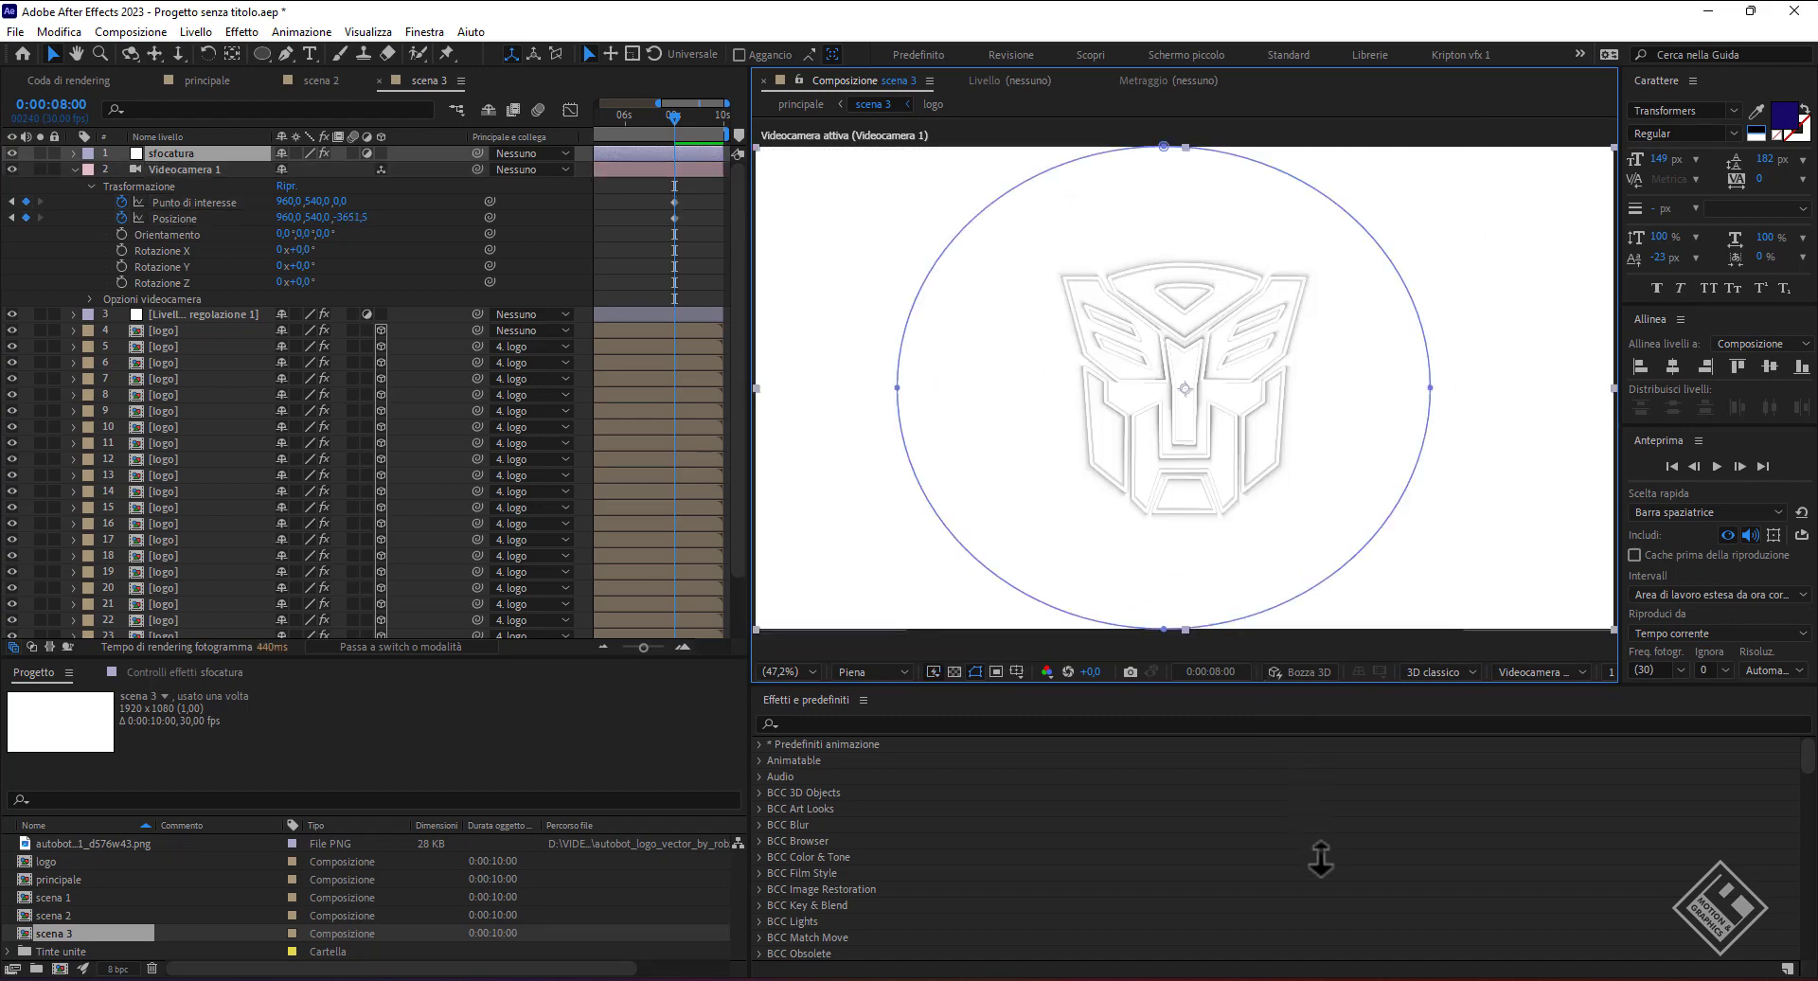
{"action": "left_click_drag", "start_coordinate": [1285, 482], "coordinate": [1308, 658]}
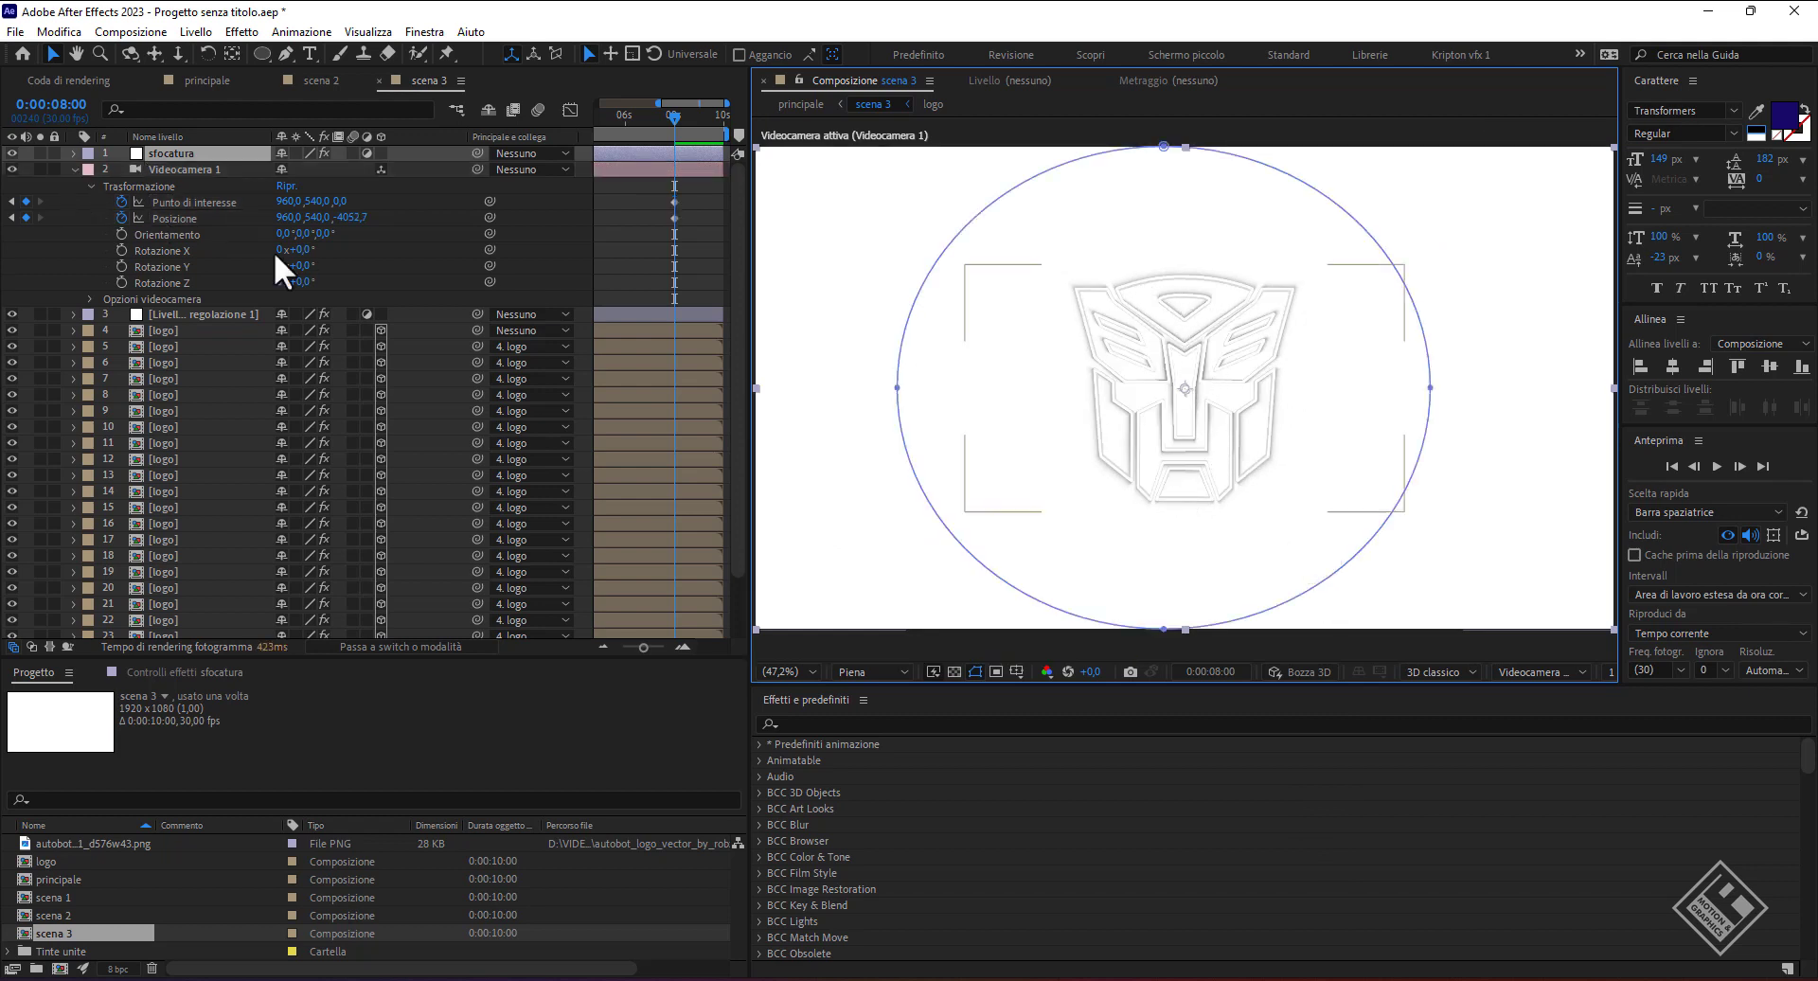
{"action": "left_click", "coordinate": [75, 169]}
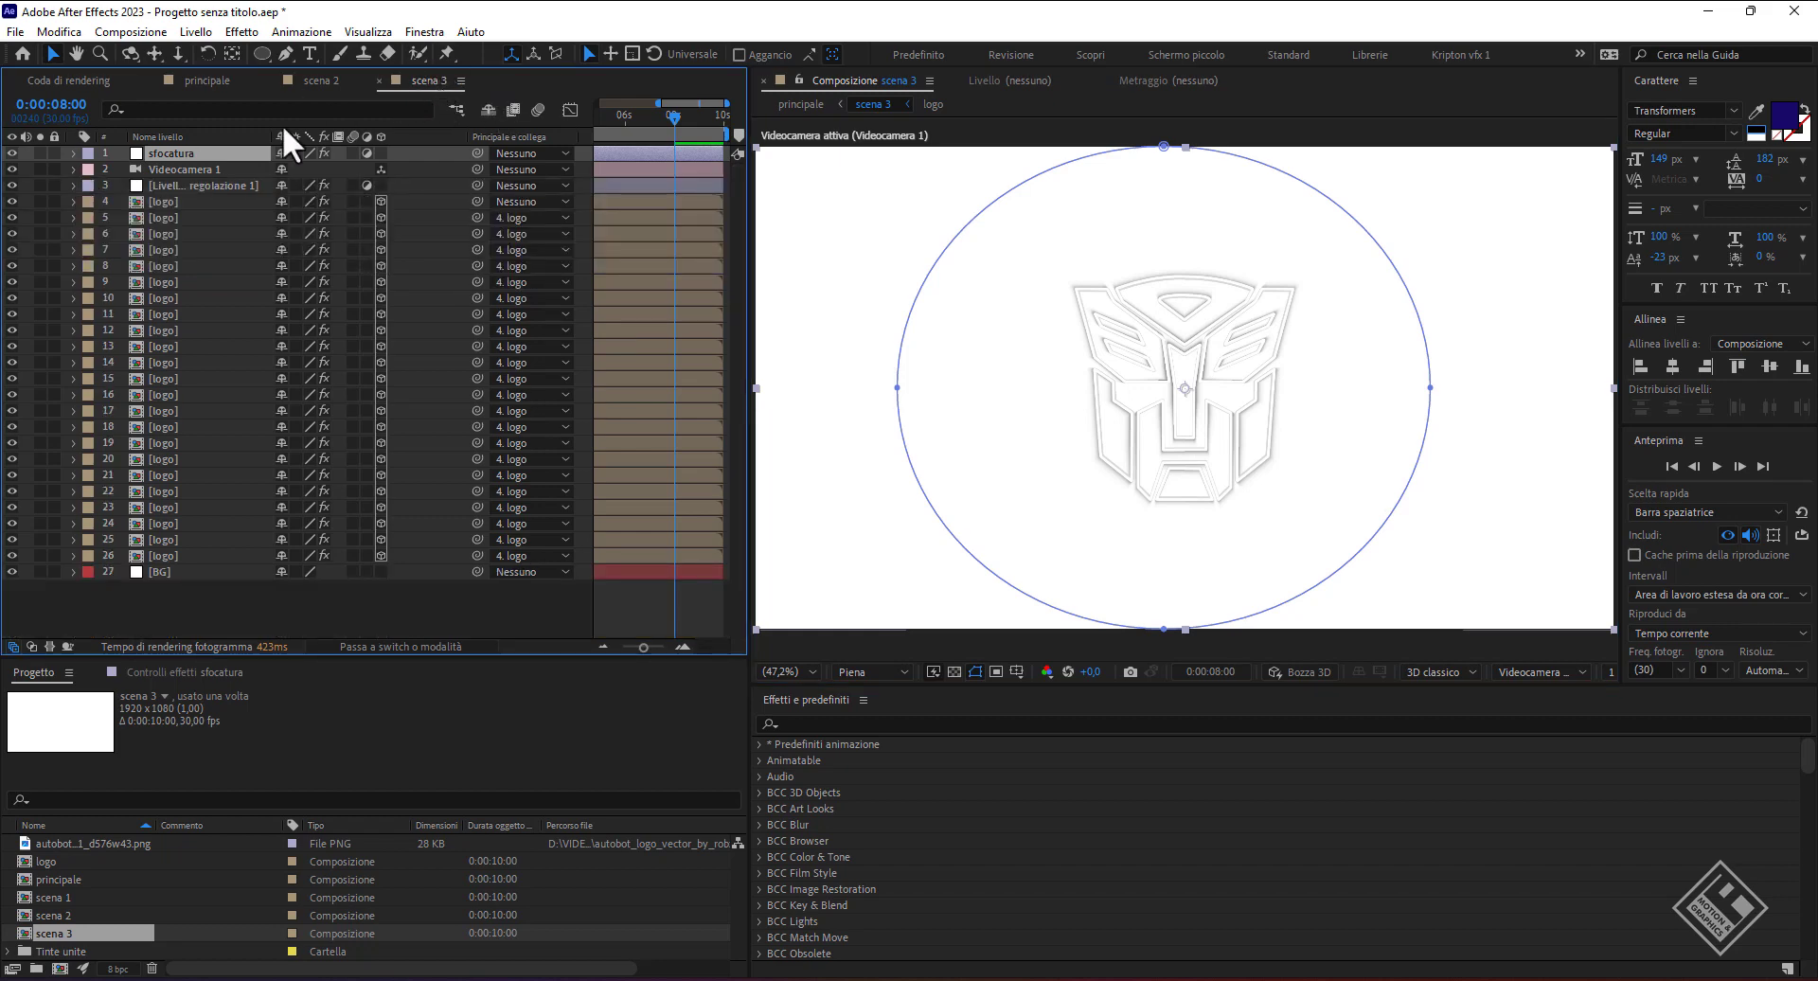
- Duplicate the logo layer and keyframe the copy's Opacity at 0% at 0:00:08:02
{"action": "left_click", "coordinate": [157, 201]}
{"action": "key", "text": "ctrl+d"}
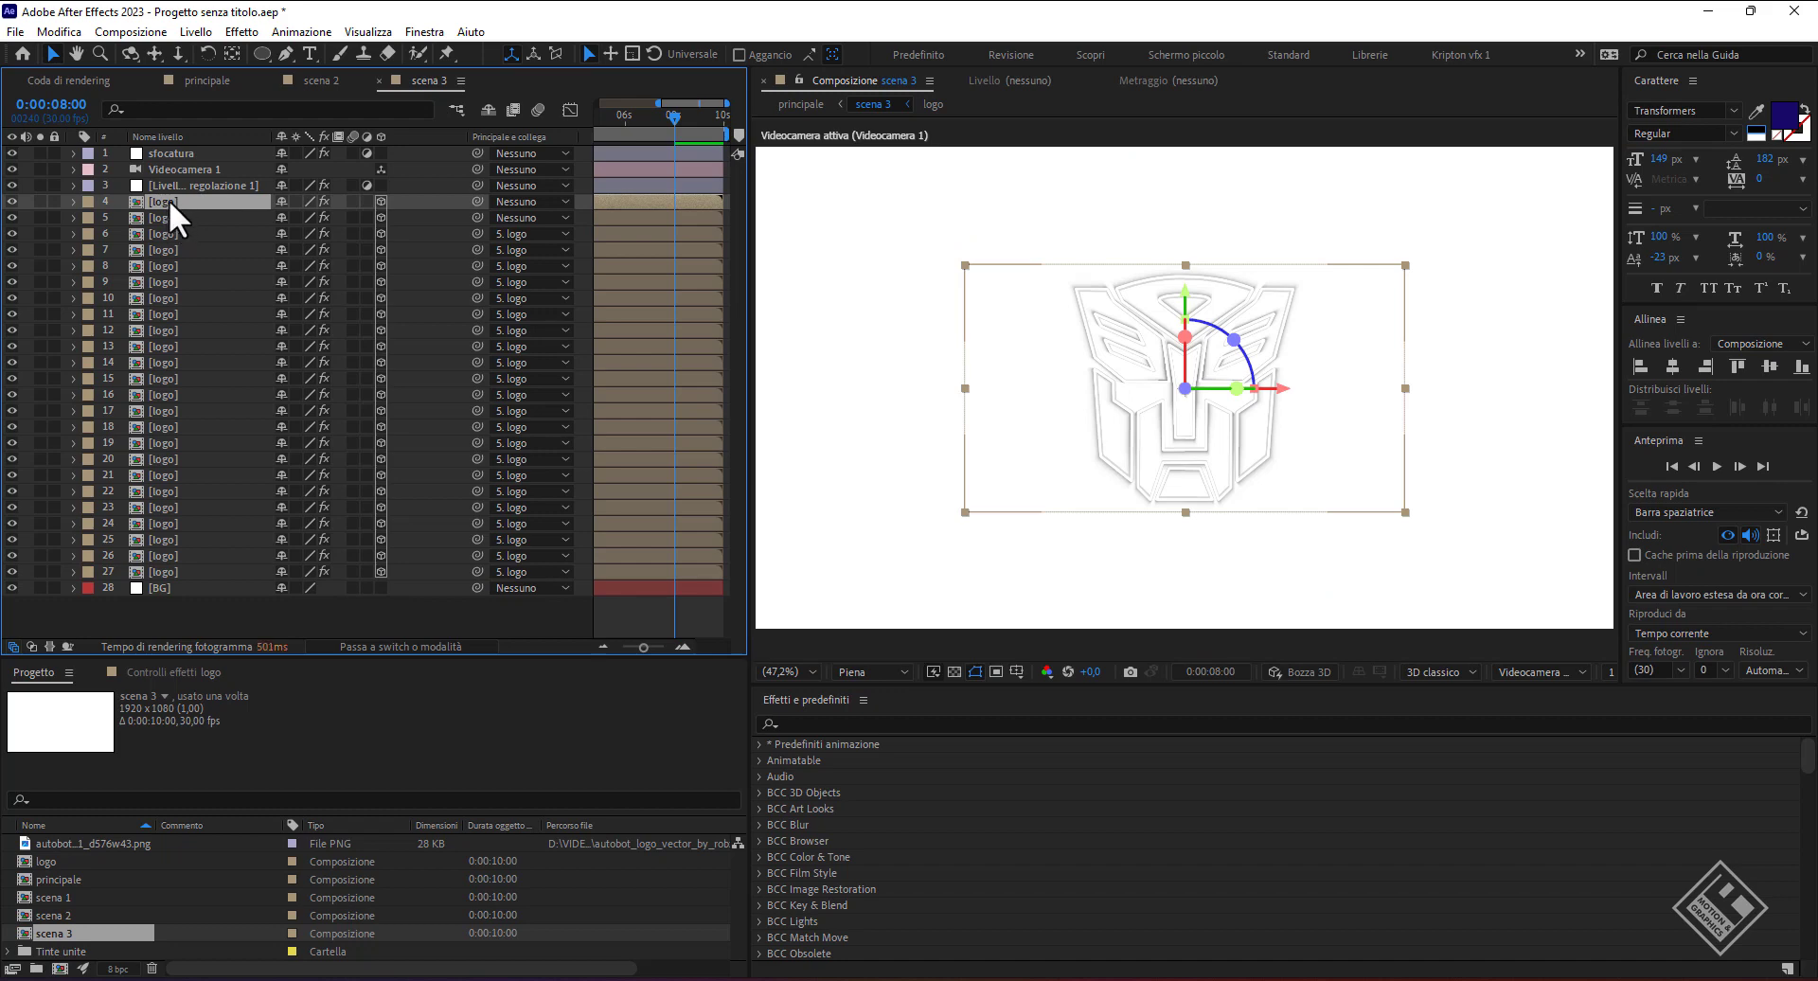
{"action": "left_click_drag", "start_coordinate": [674, 116], "coordinate": [677, 122]}
{"action": "key", "text": "t"}
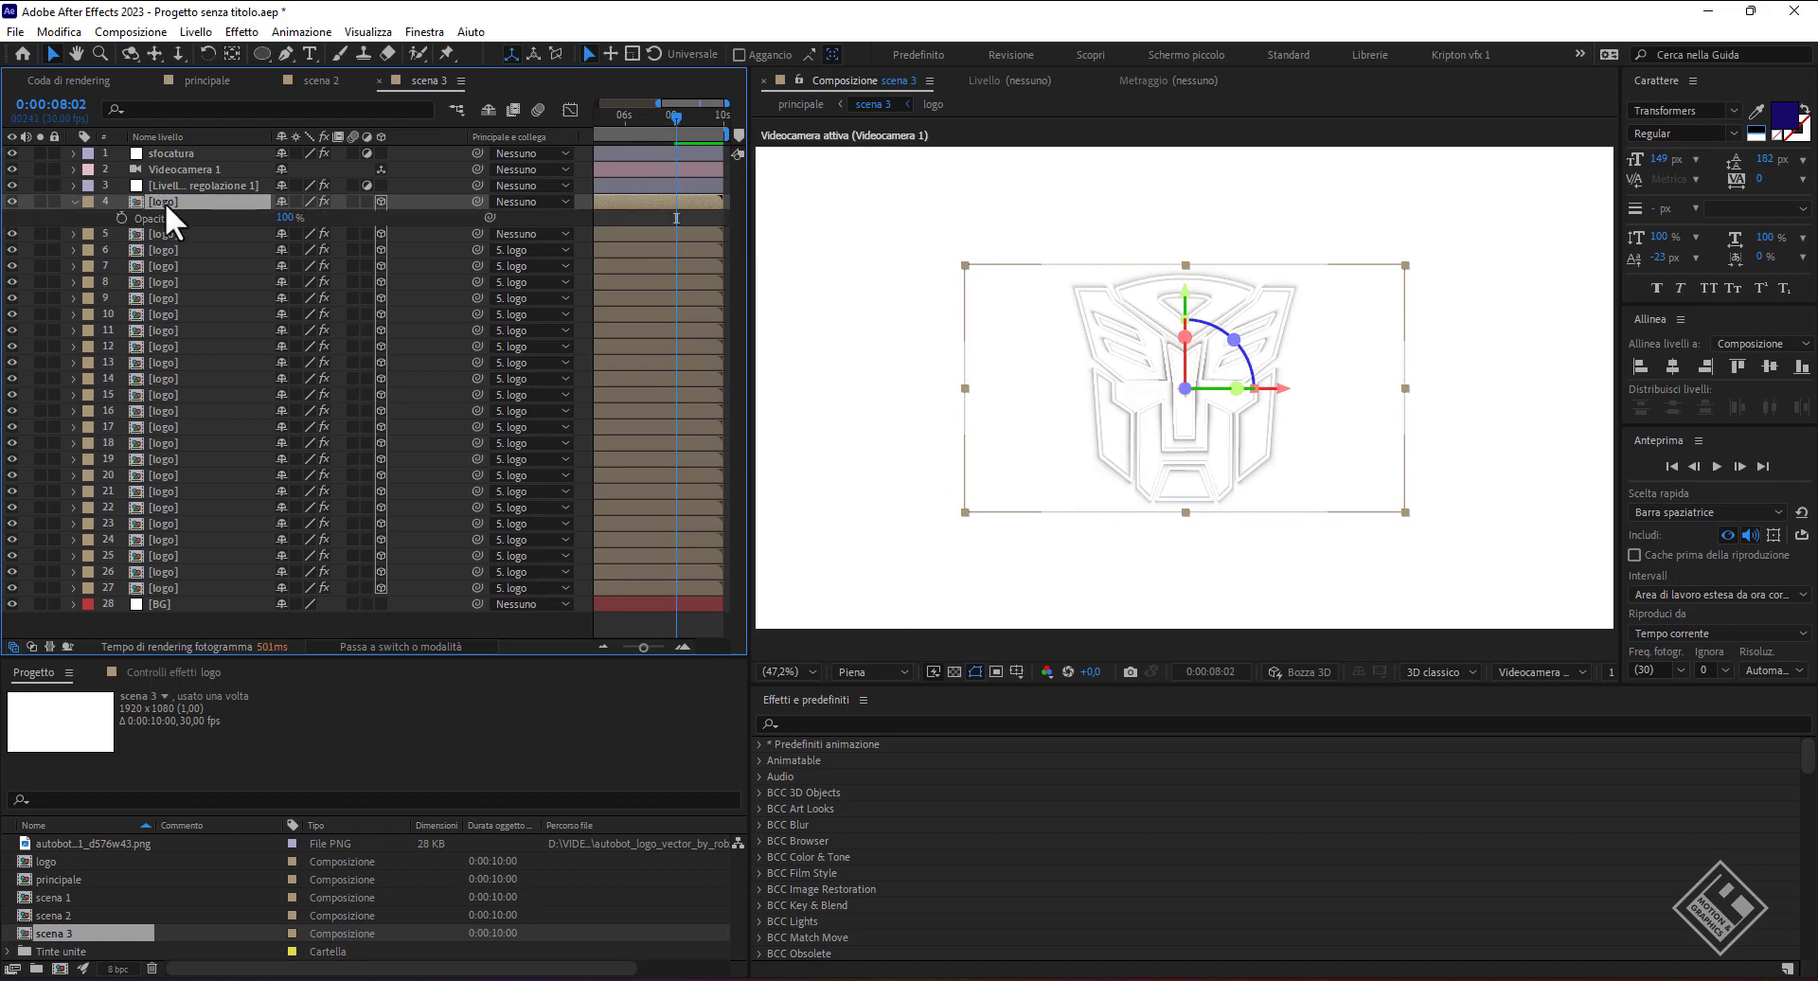
{"action": "left_click_drag", "start_coordinate": [231, 226], "coordinate": [132, 224]}
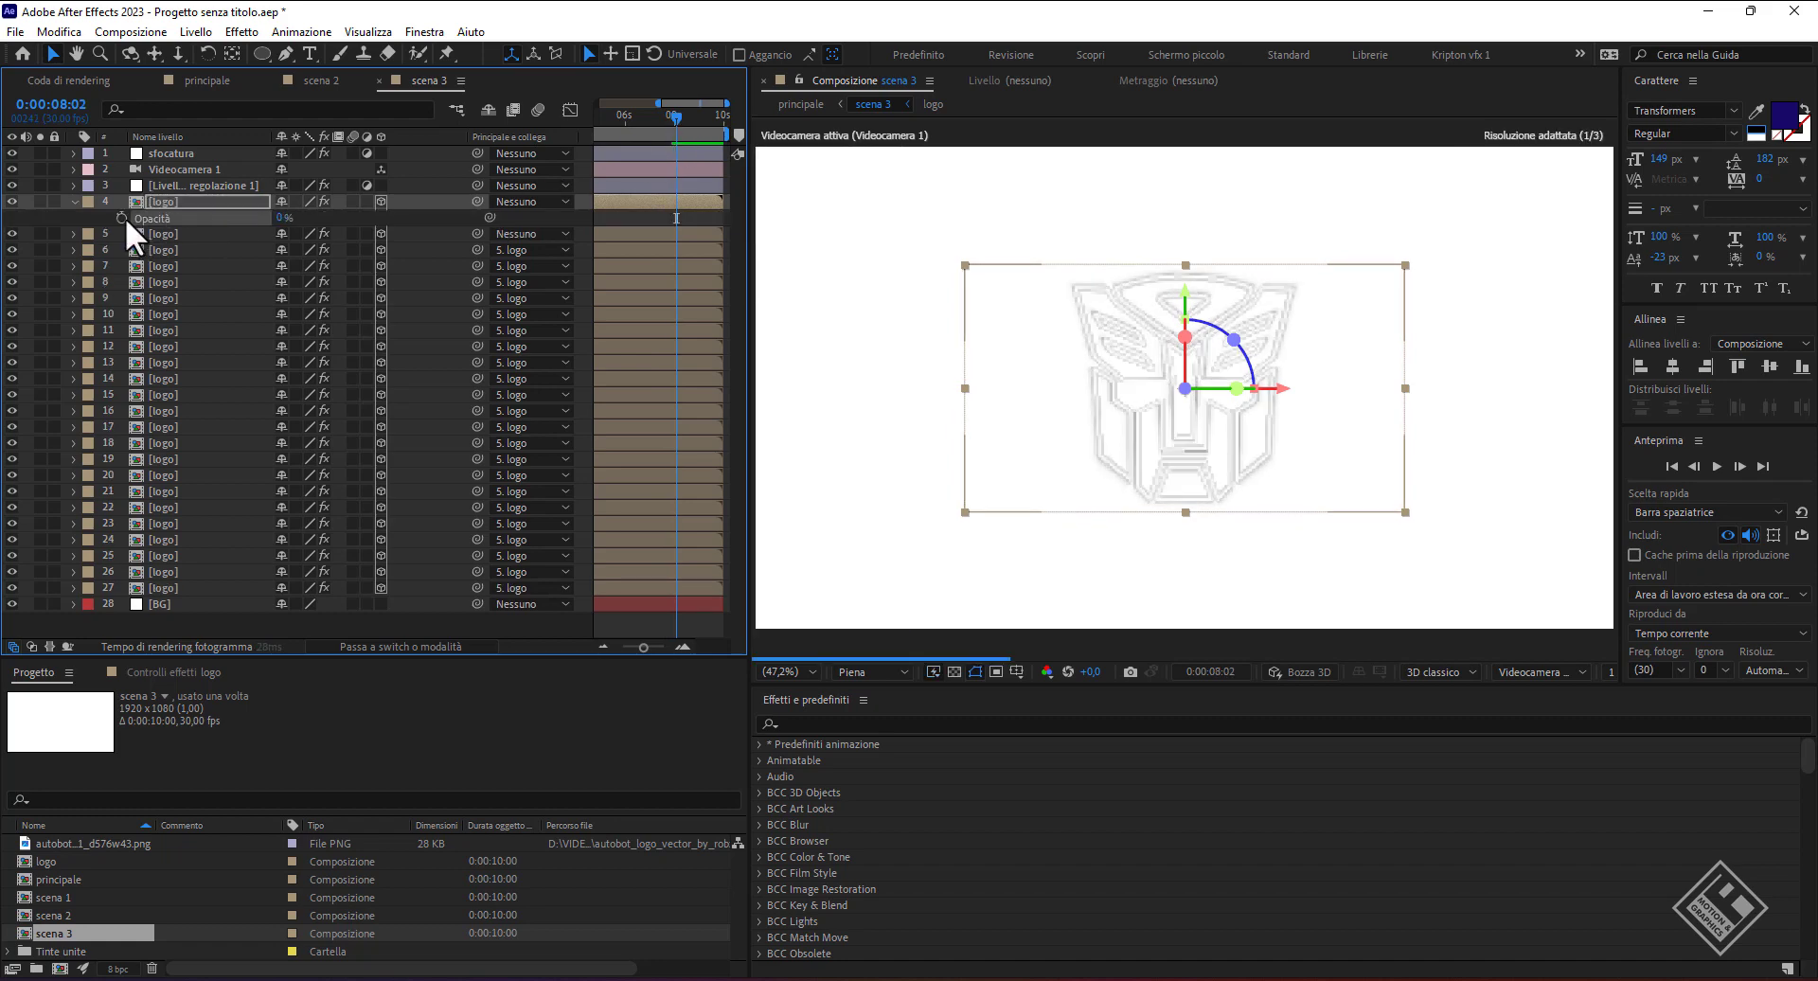
{"action": "left_click", "coordinate": [121, 218]}
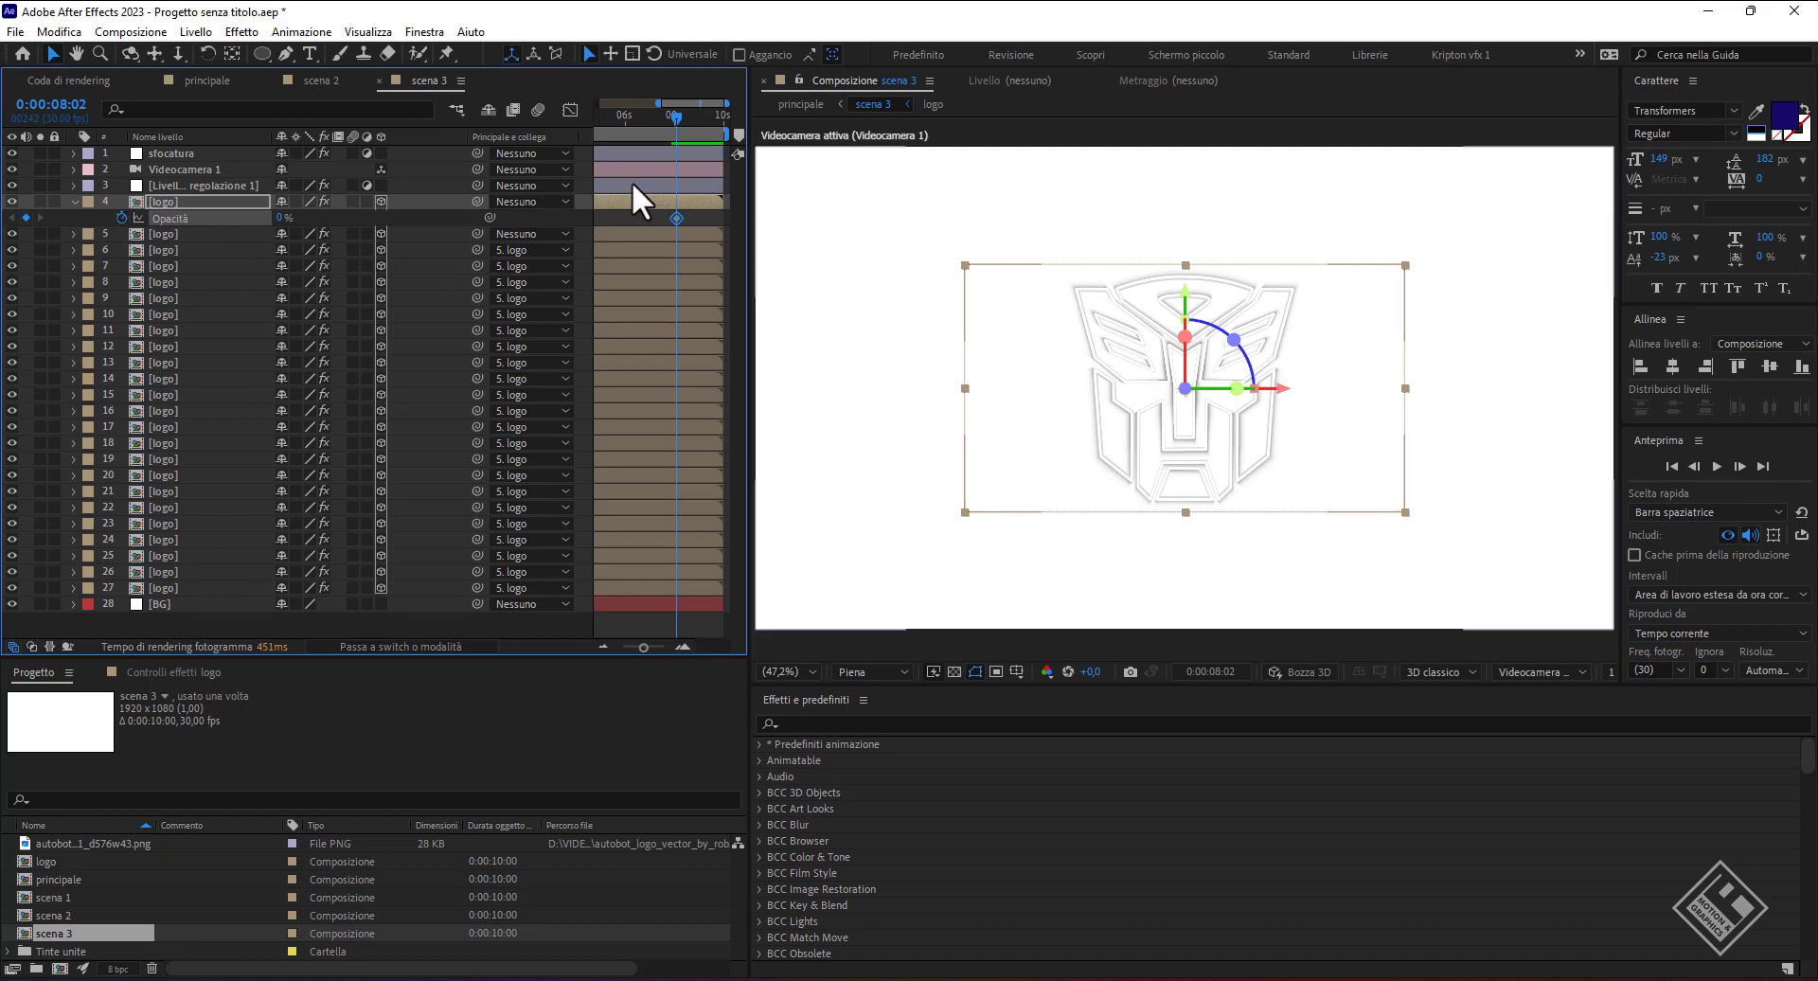
- Raise the copy's Opacity to 50% at 0:00:08:27, then return to principale
{"action": "left_click_drag", "start_coordinate": [690, 118], "coordinate": [695, 119]}
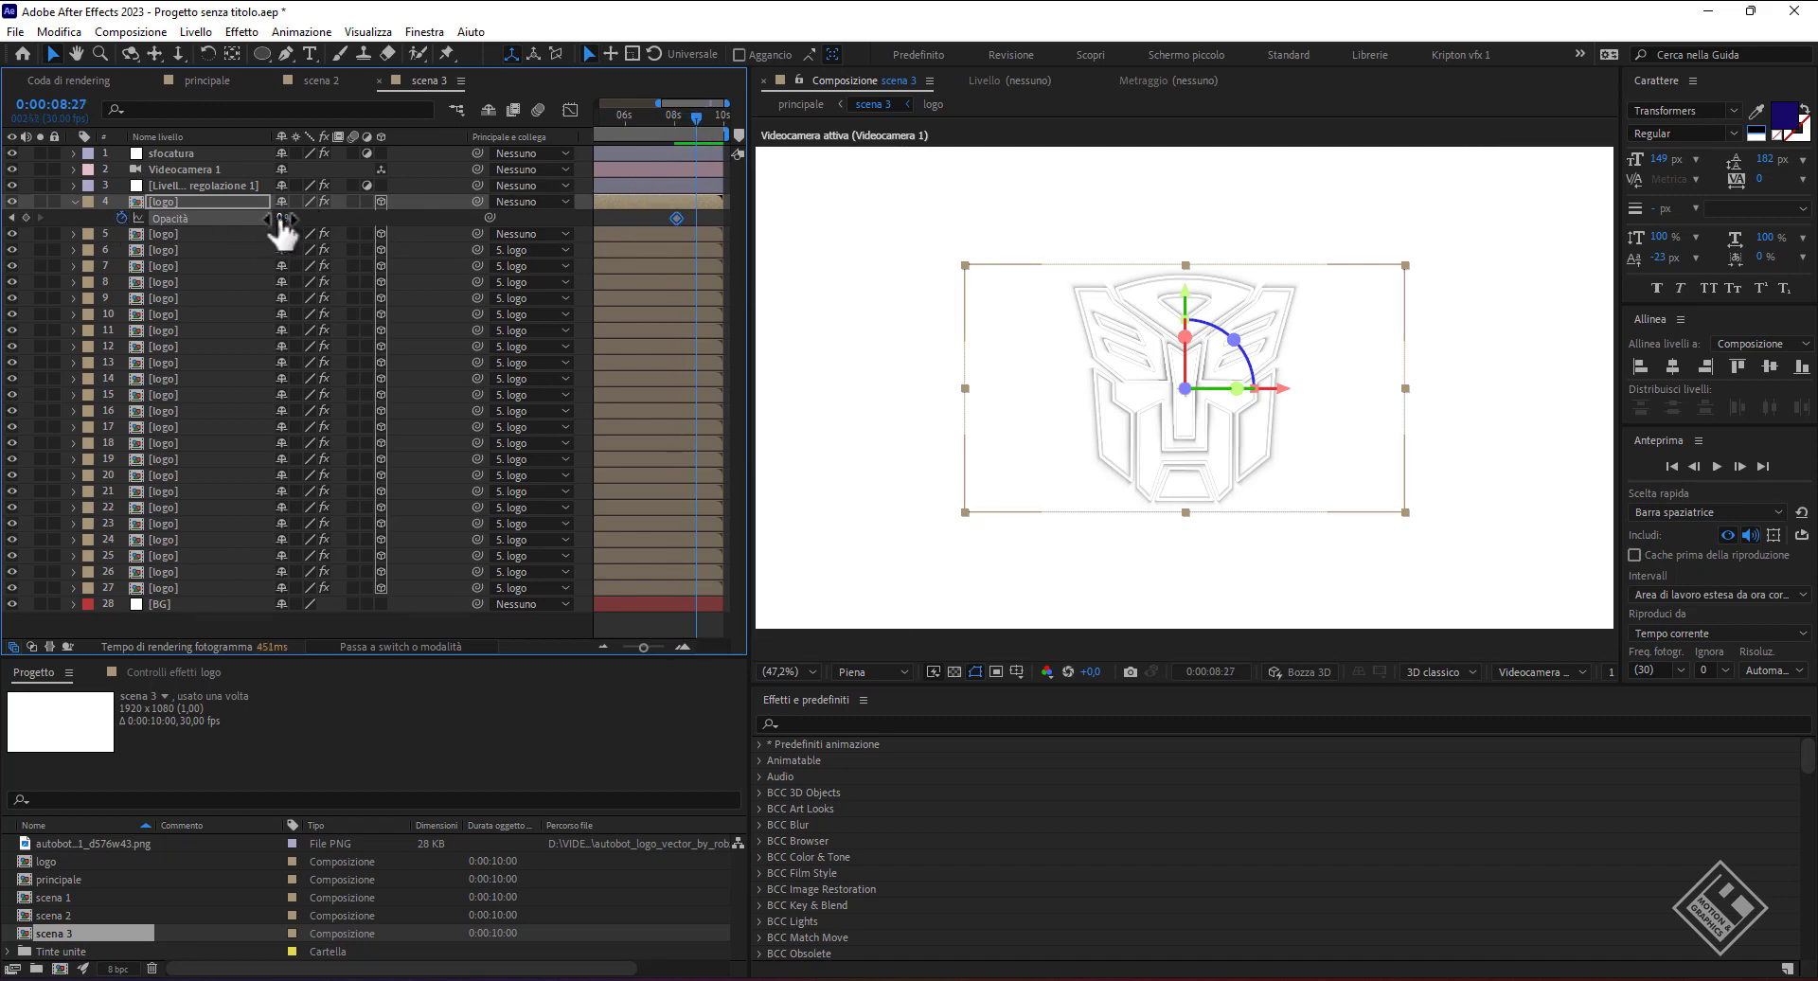
{"action": "left_click_drag", "start_coordinate": [283, 219], "coordinate": [338, 226]}
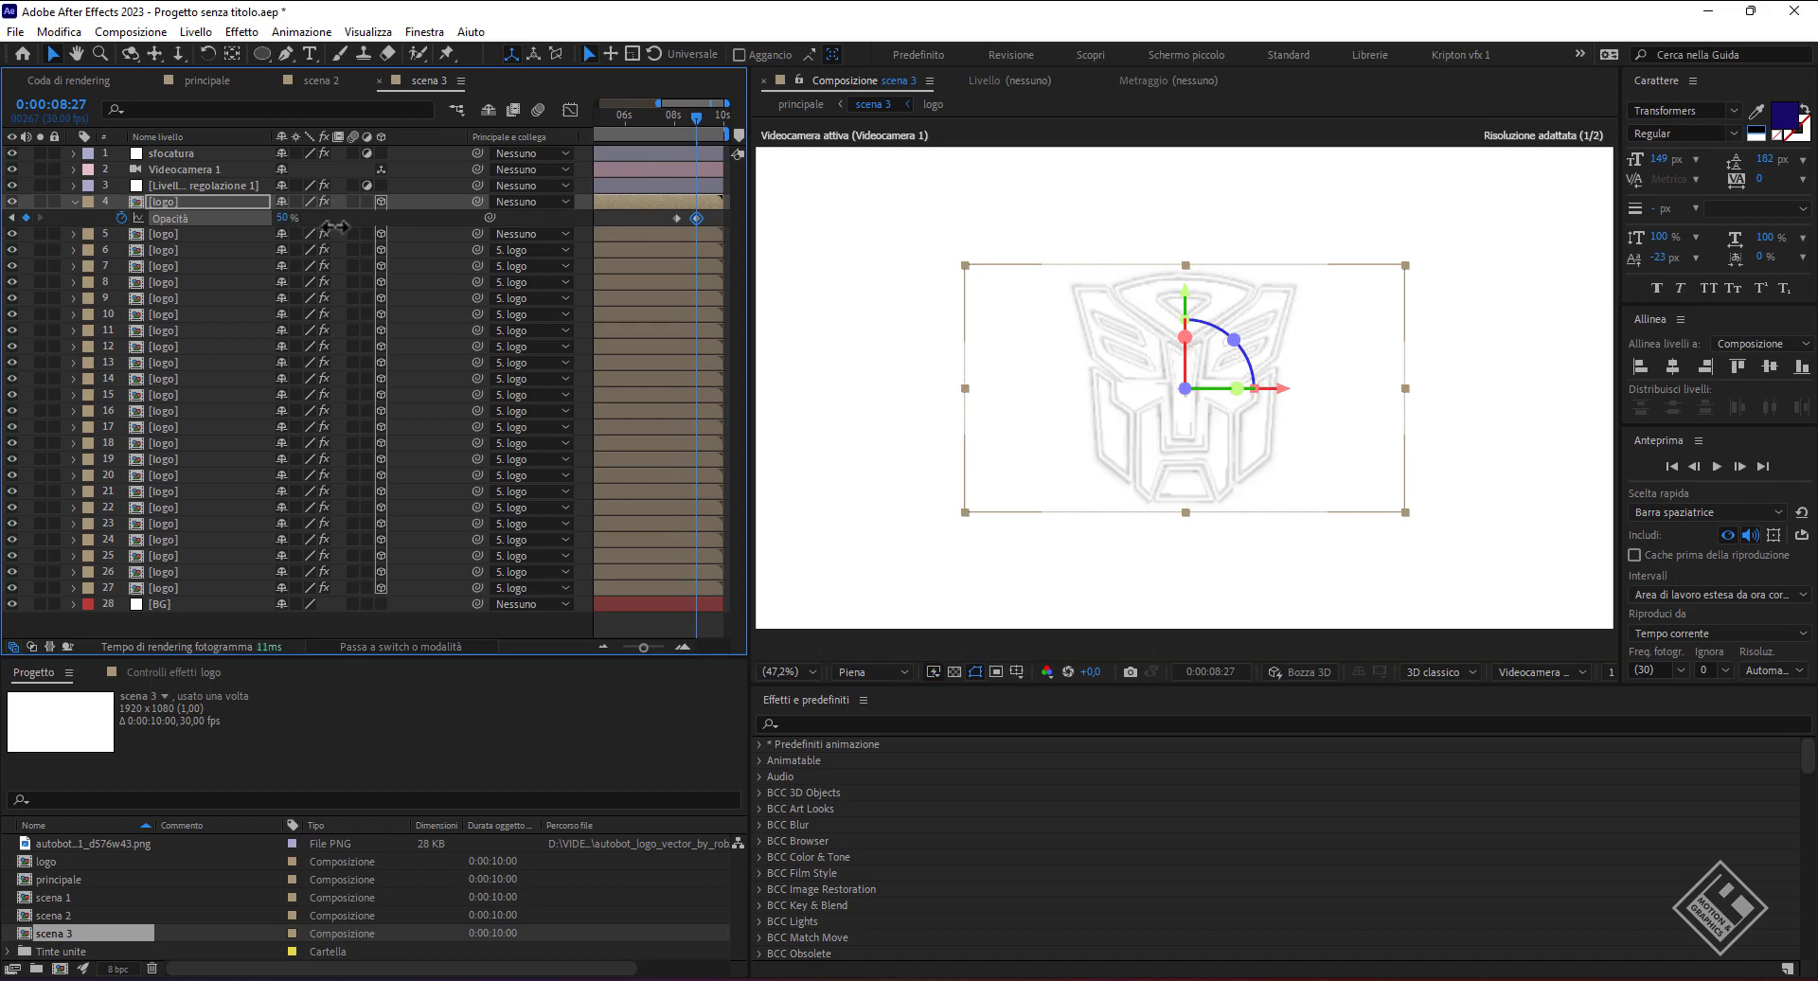
{"action": "left_click", "coordinate": [206, 80]}
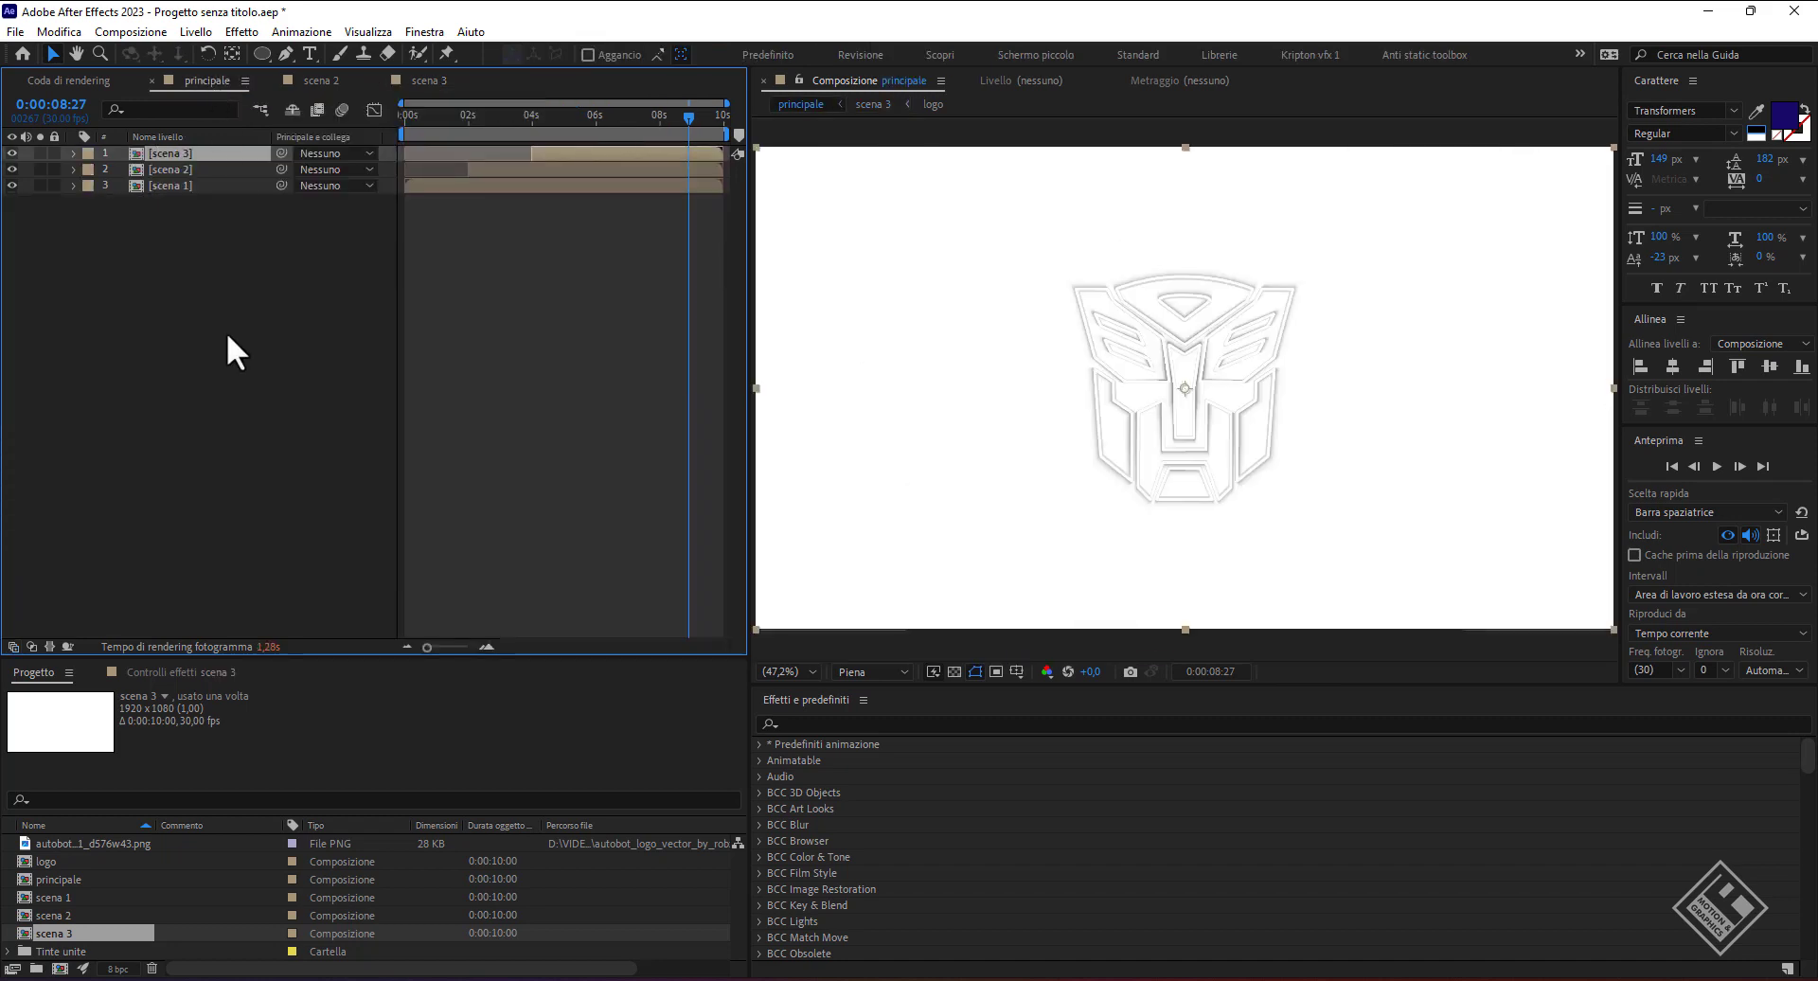
- Add a TRANSFORMER text layer below the logo, centred horizontally in the frame
{"action": "left_click", "coordinate": [308, 53]}
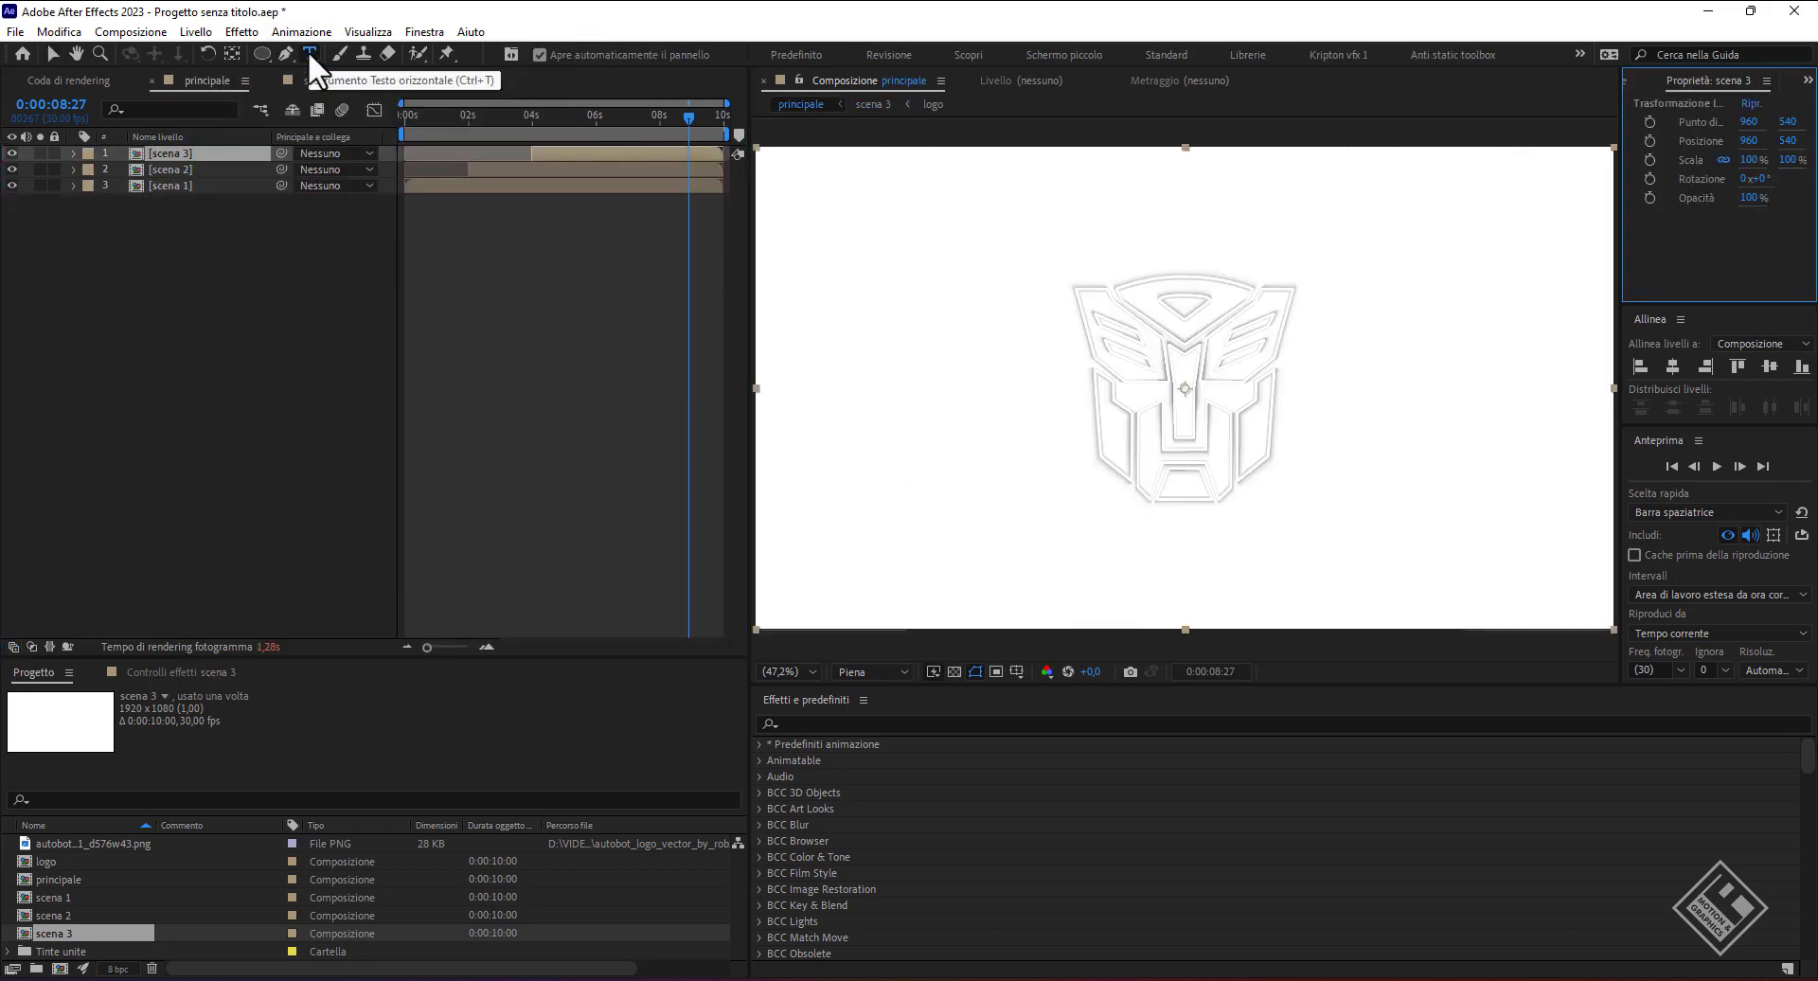
{"action": "left_click", "coordinate": [1026, 594]}
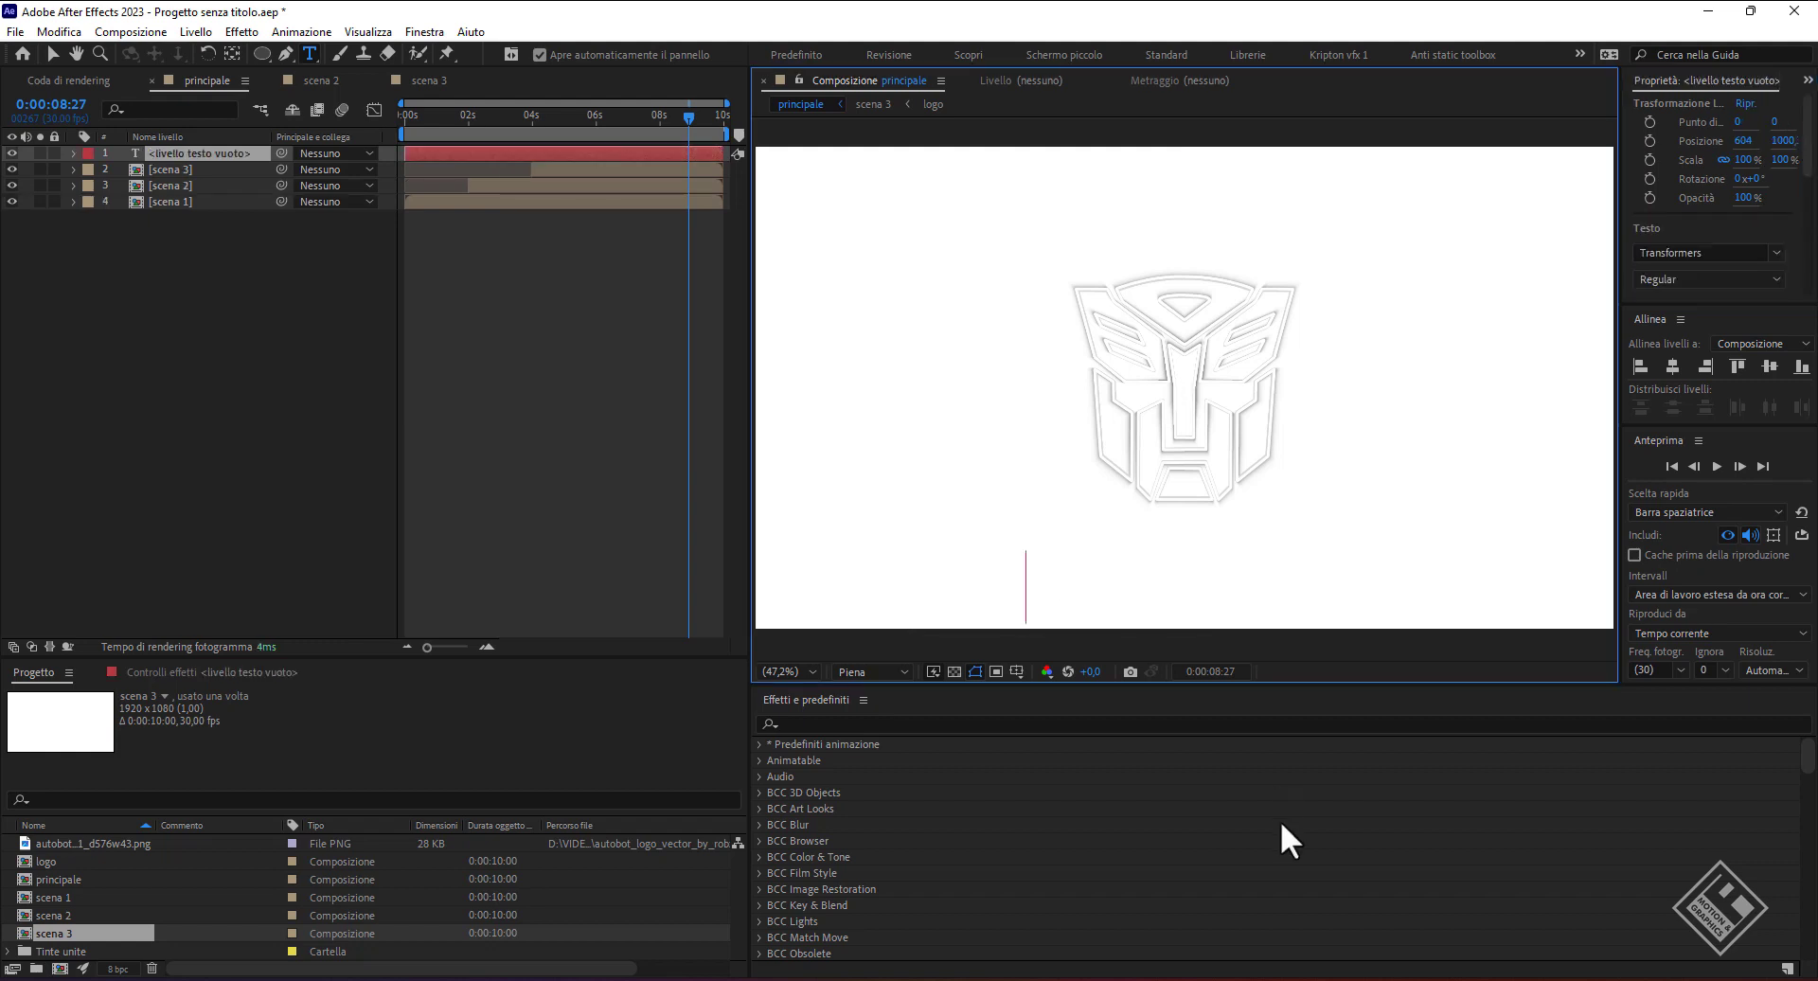
{"action": "type", "text": "TRANS"}
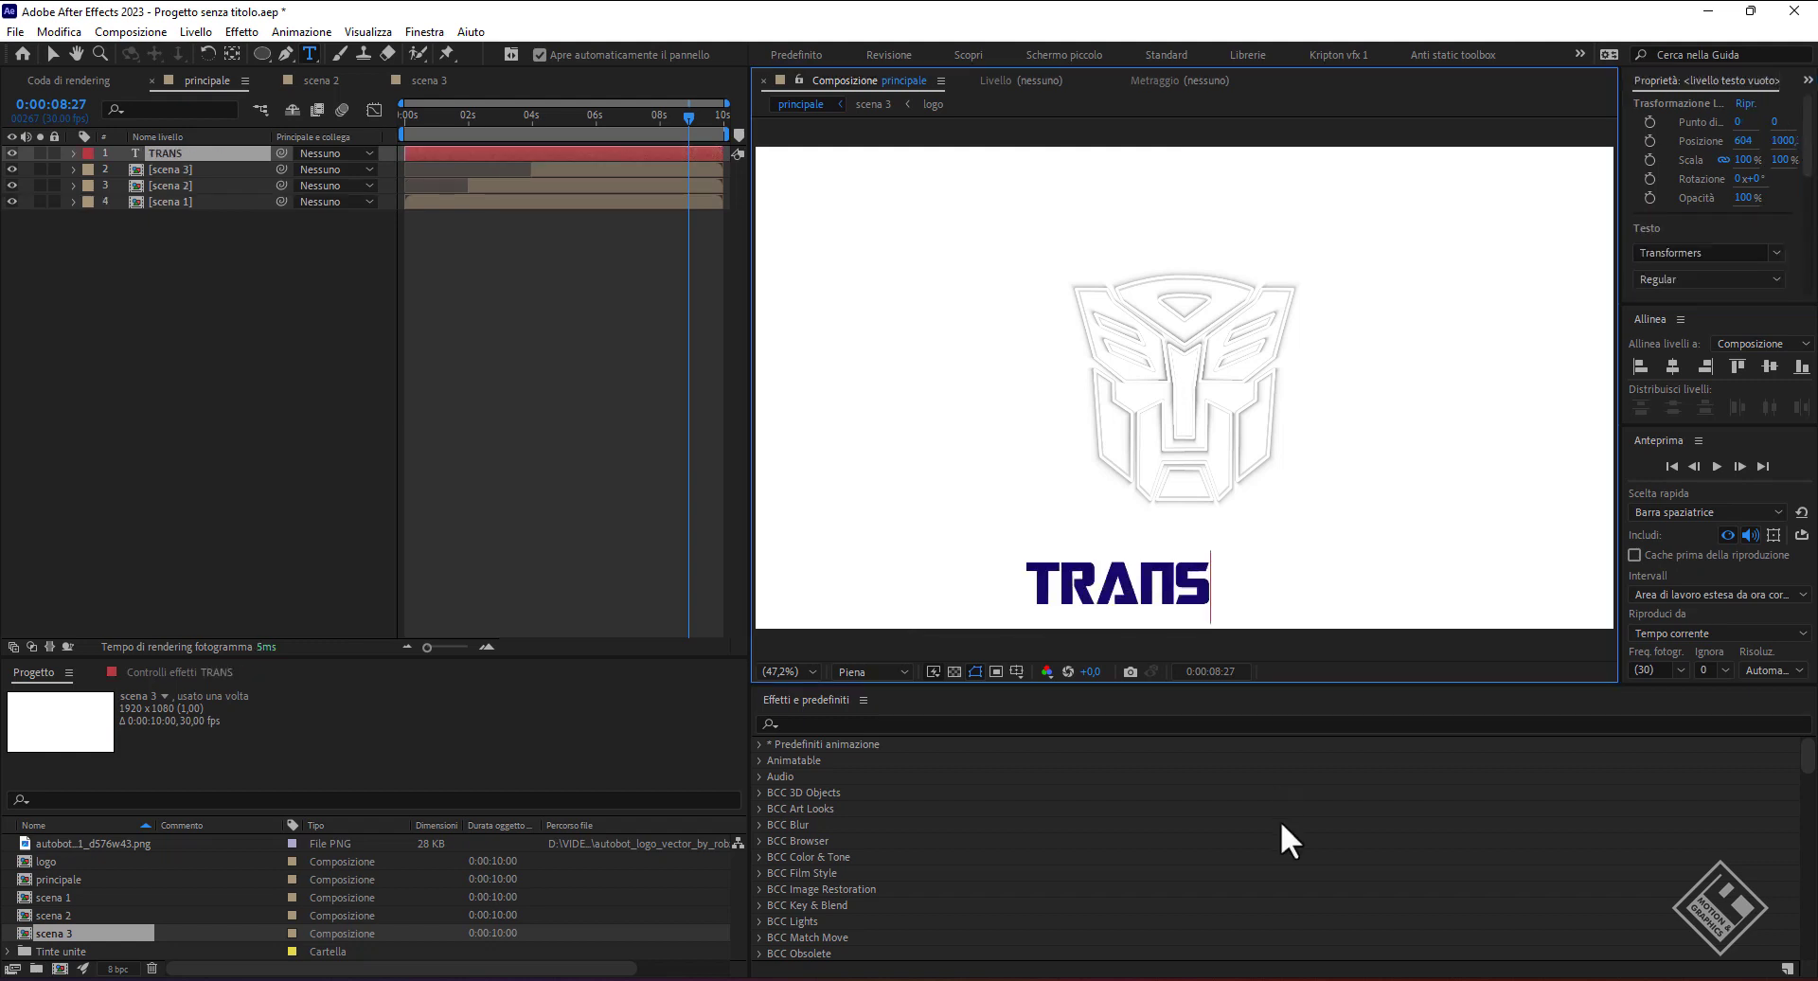
{"action": "type", "text": "FORMER"}
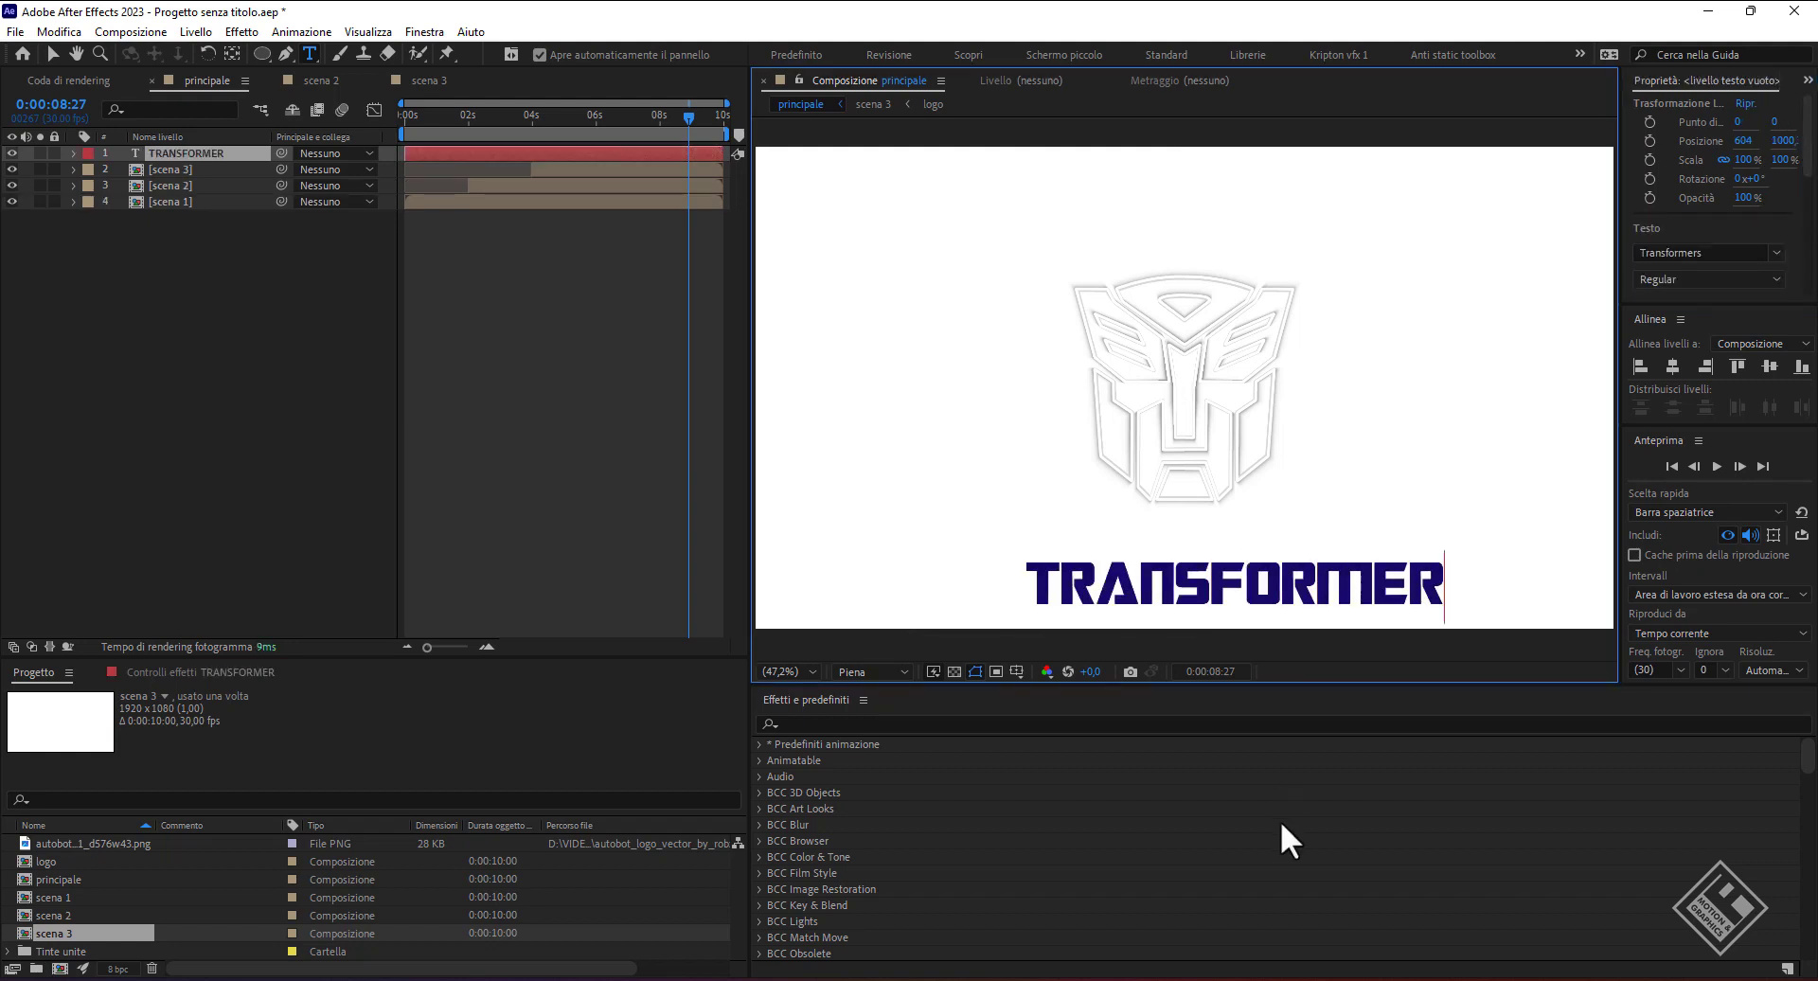
{"action": "left_click", "coordinate": [53, 54]}
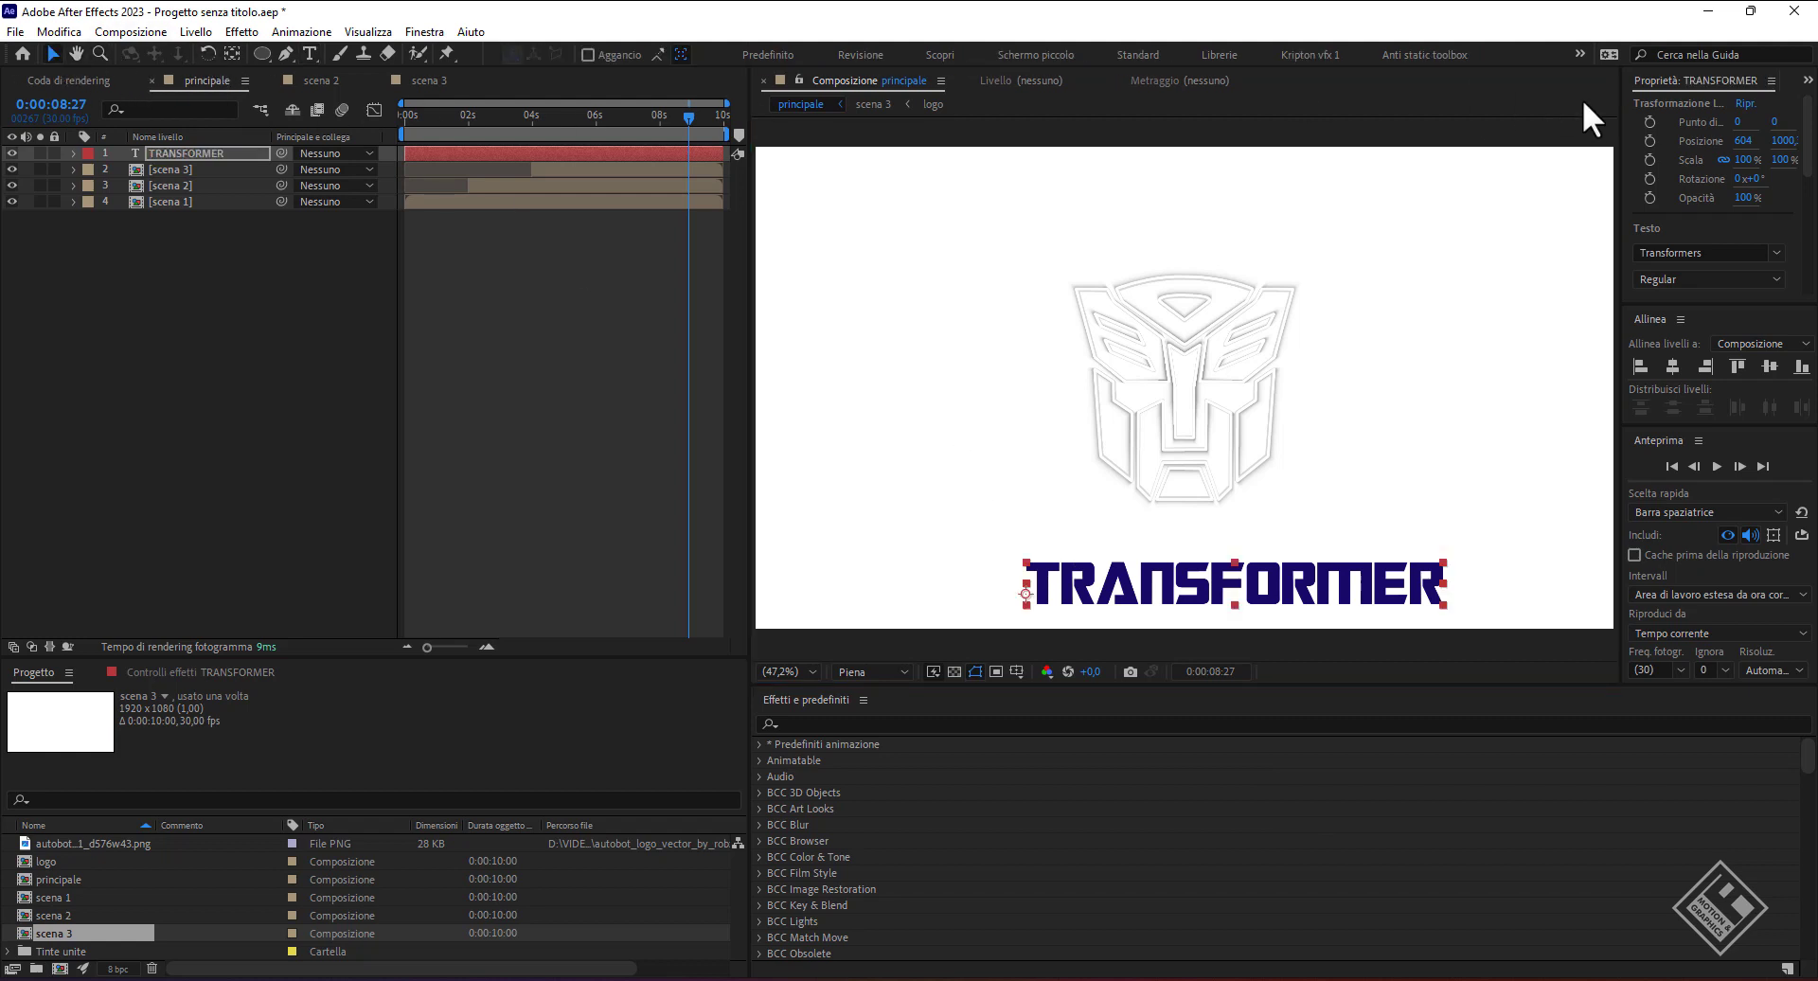
{"action": "left_click", "coordinate": [1672, 368]}
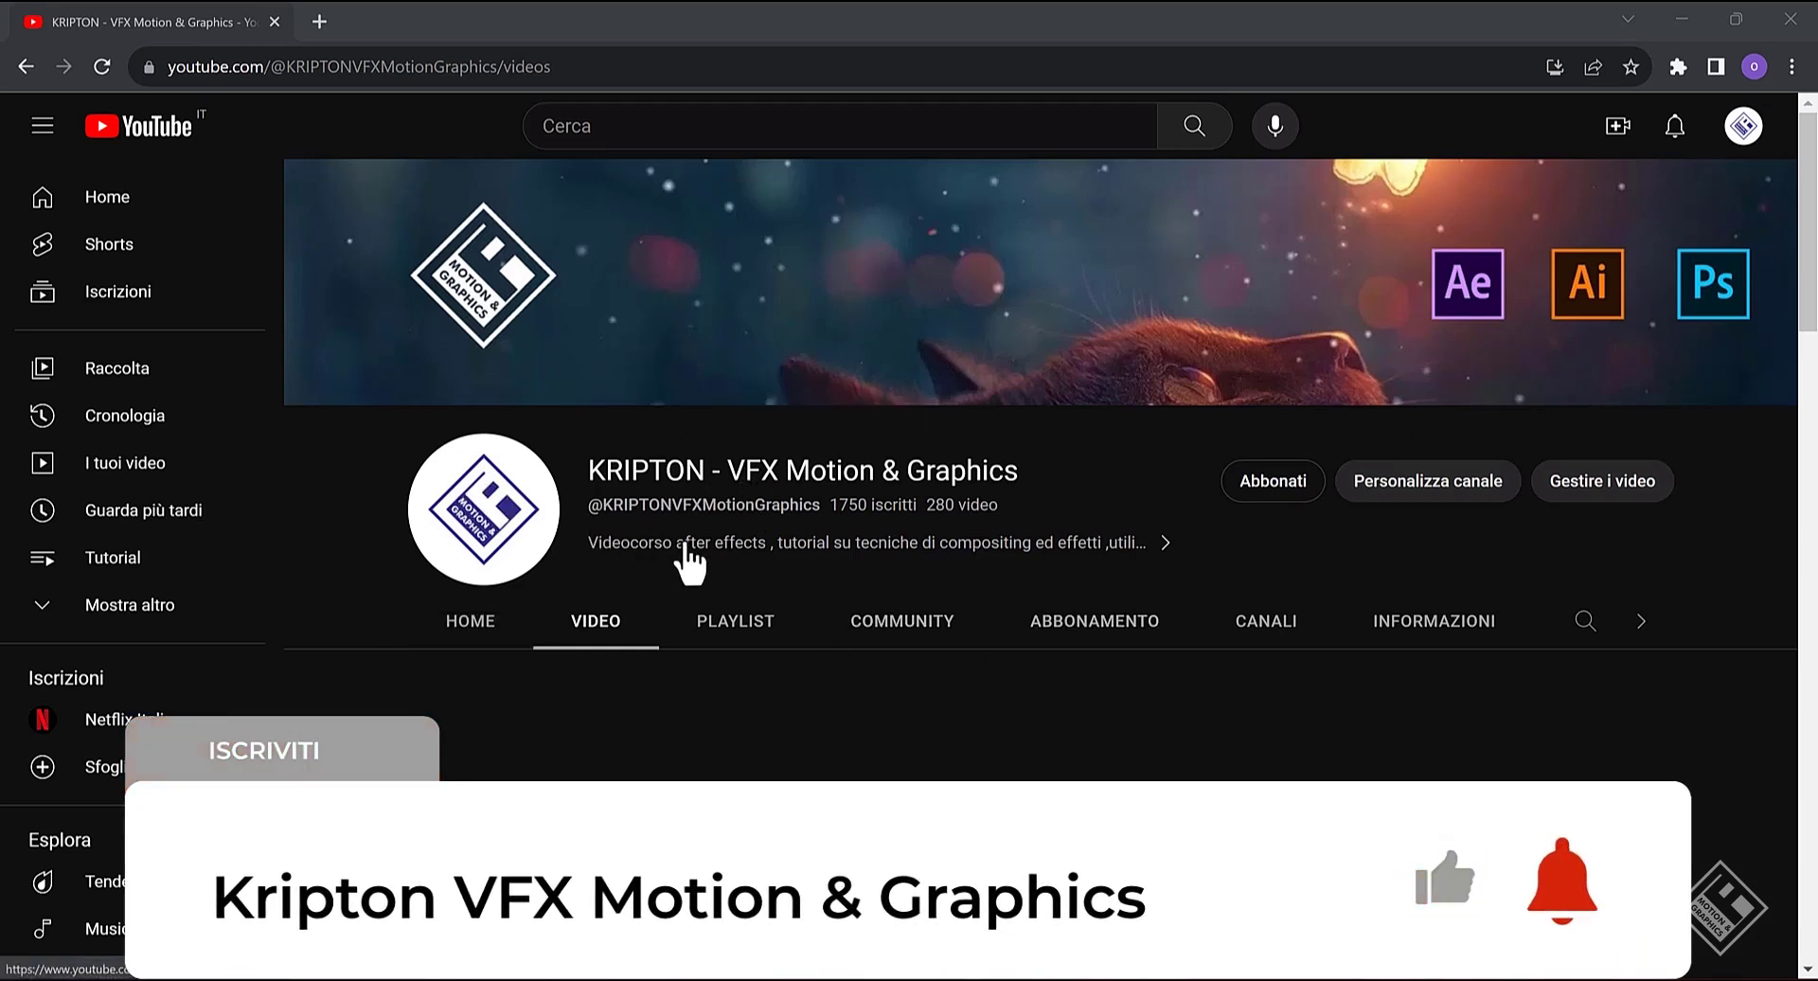
- Browse the channel's video list, then go back from the Google Earth Studio ep.3 video
{"action": "scroll", "coordinate": [691, 560], "scroll_direction": "down", "scroll_amount": 2}
{"action": "scroll", "coordinate": [698, 556], "scroll_direction": "down", "scroll_amount": 3}
{"action": "scroll", "coordinate": [702, 556], "scroll_direction": "down", "scroll_amount": 2}
{"action": "scroll", "coordinate": [704, 554], "scroll_direction": "down", "scroll_amount": 2}
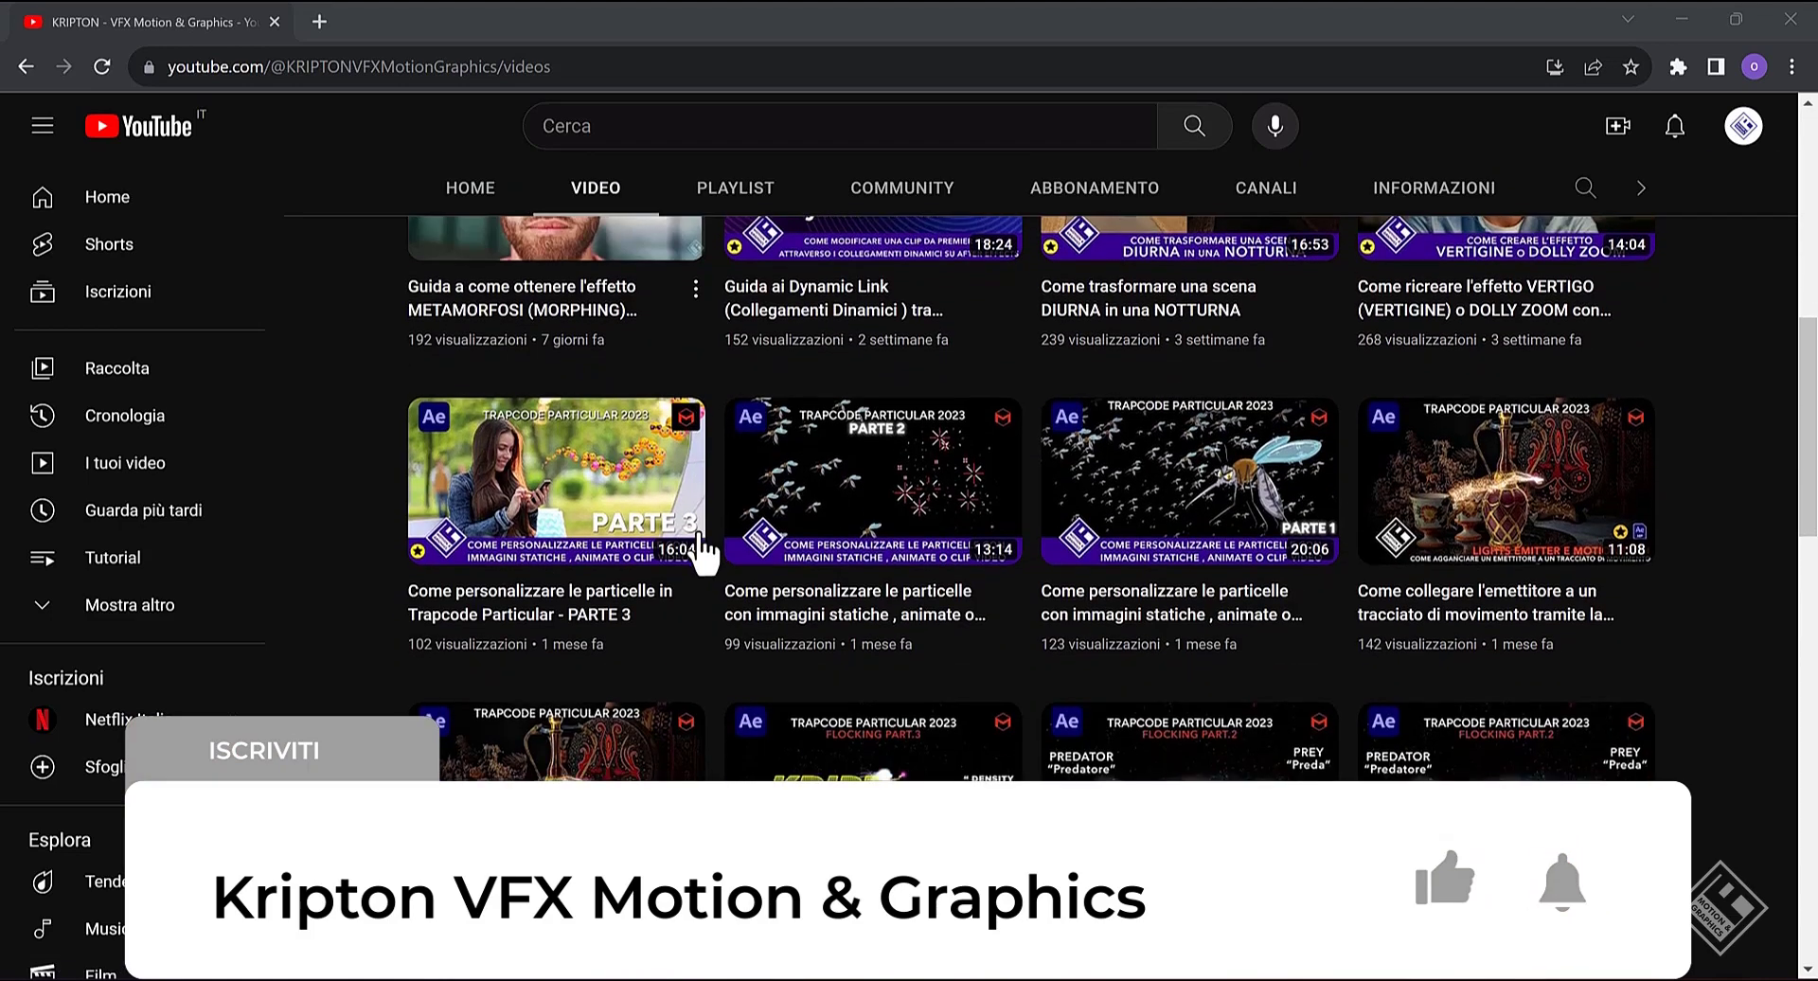
{"action": "scroll", "coordinate": [704, 554], "scroll_direction": "down", "scroll_amount": 4}
{"action": "scroll", "coordinate": [701, 553], "scroll_direction": "down", "scroll_amount": 3}
{"action": "scroll", "coordinate": [701, 553], "scroll_direction": "down", "scroll_amount": 2}
{"action": "scroll", "coordinate": [704, 557], "scroll_direction": "down", "scroll_amount": 1}
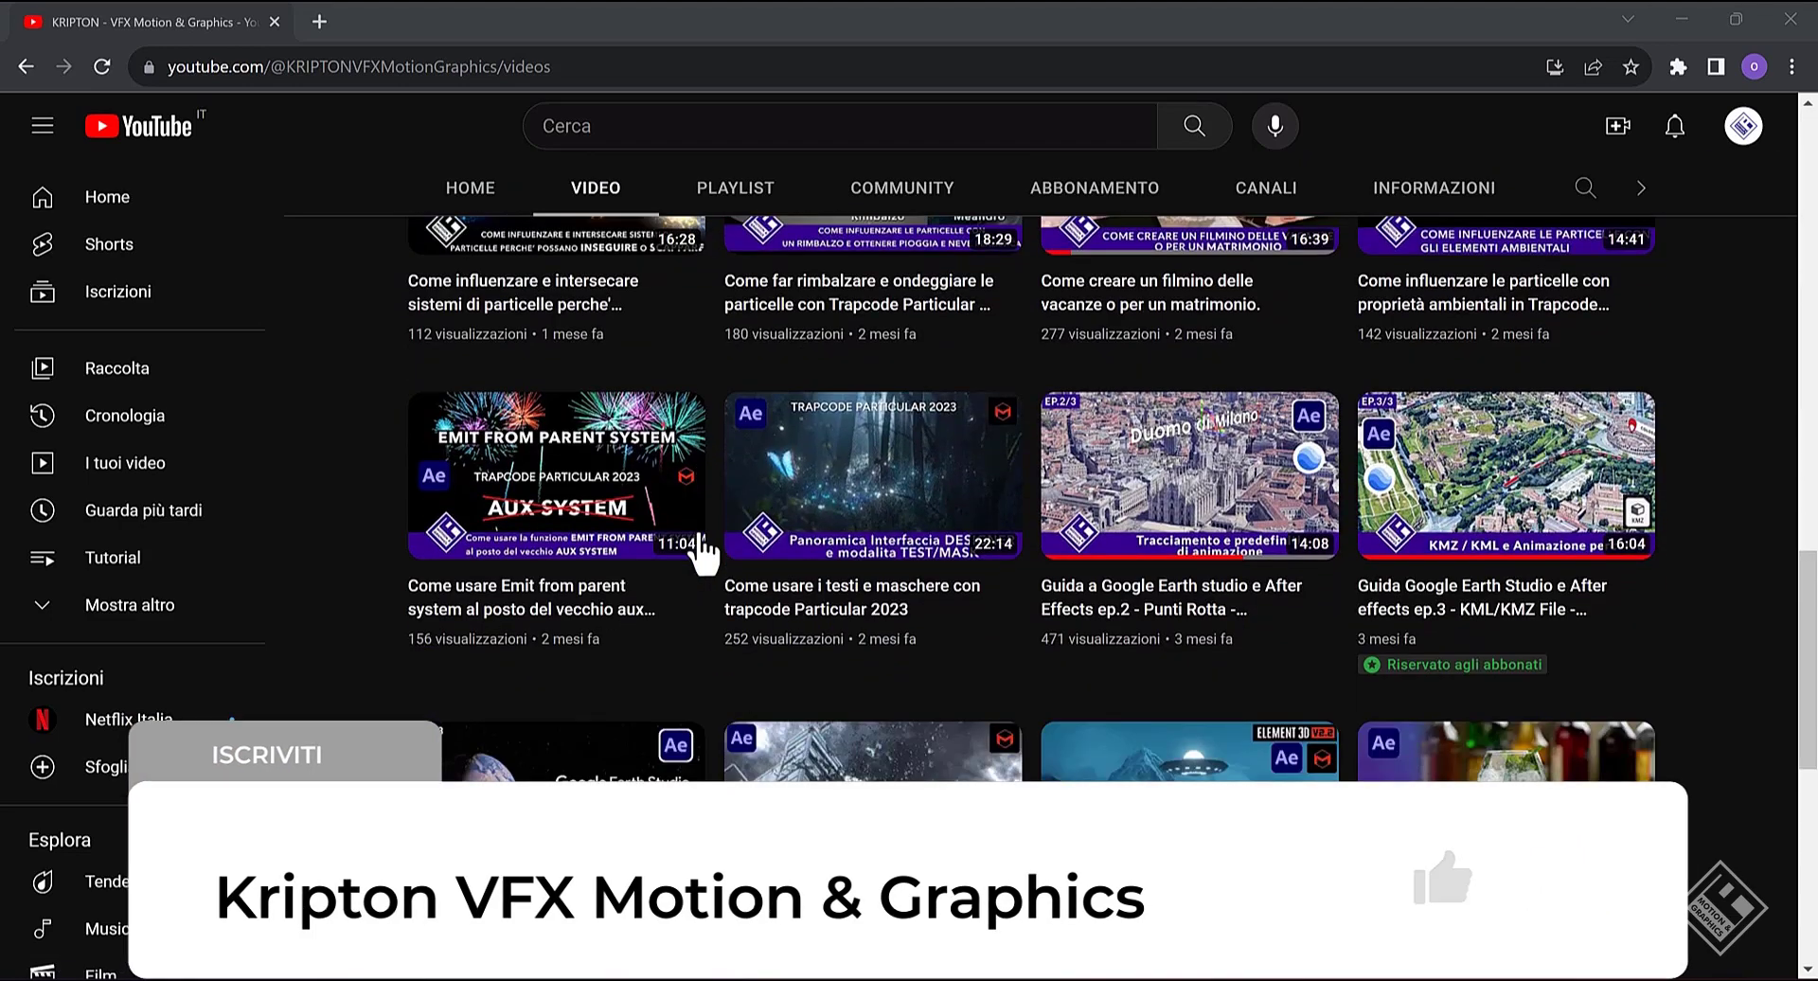
{"action": "scroll", "coordinate": [702, 554], "scroll_direction": "down", "scroll_amount": 4}
{"action": "scroll", "coordinate": [702, 554], "scroll_direction": "down", "scroll_amount": 1}
{"action": "scroll", "coordinate": [702, 554], "scroll_direction": "down", "scroll_amount": 2}
{"action": "scroll", "coordinate": [701, 554], "scroll_direction": "down", "scroll_amount": 1}
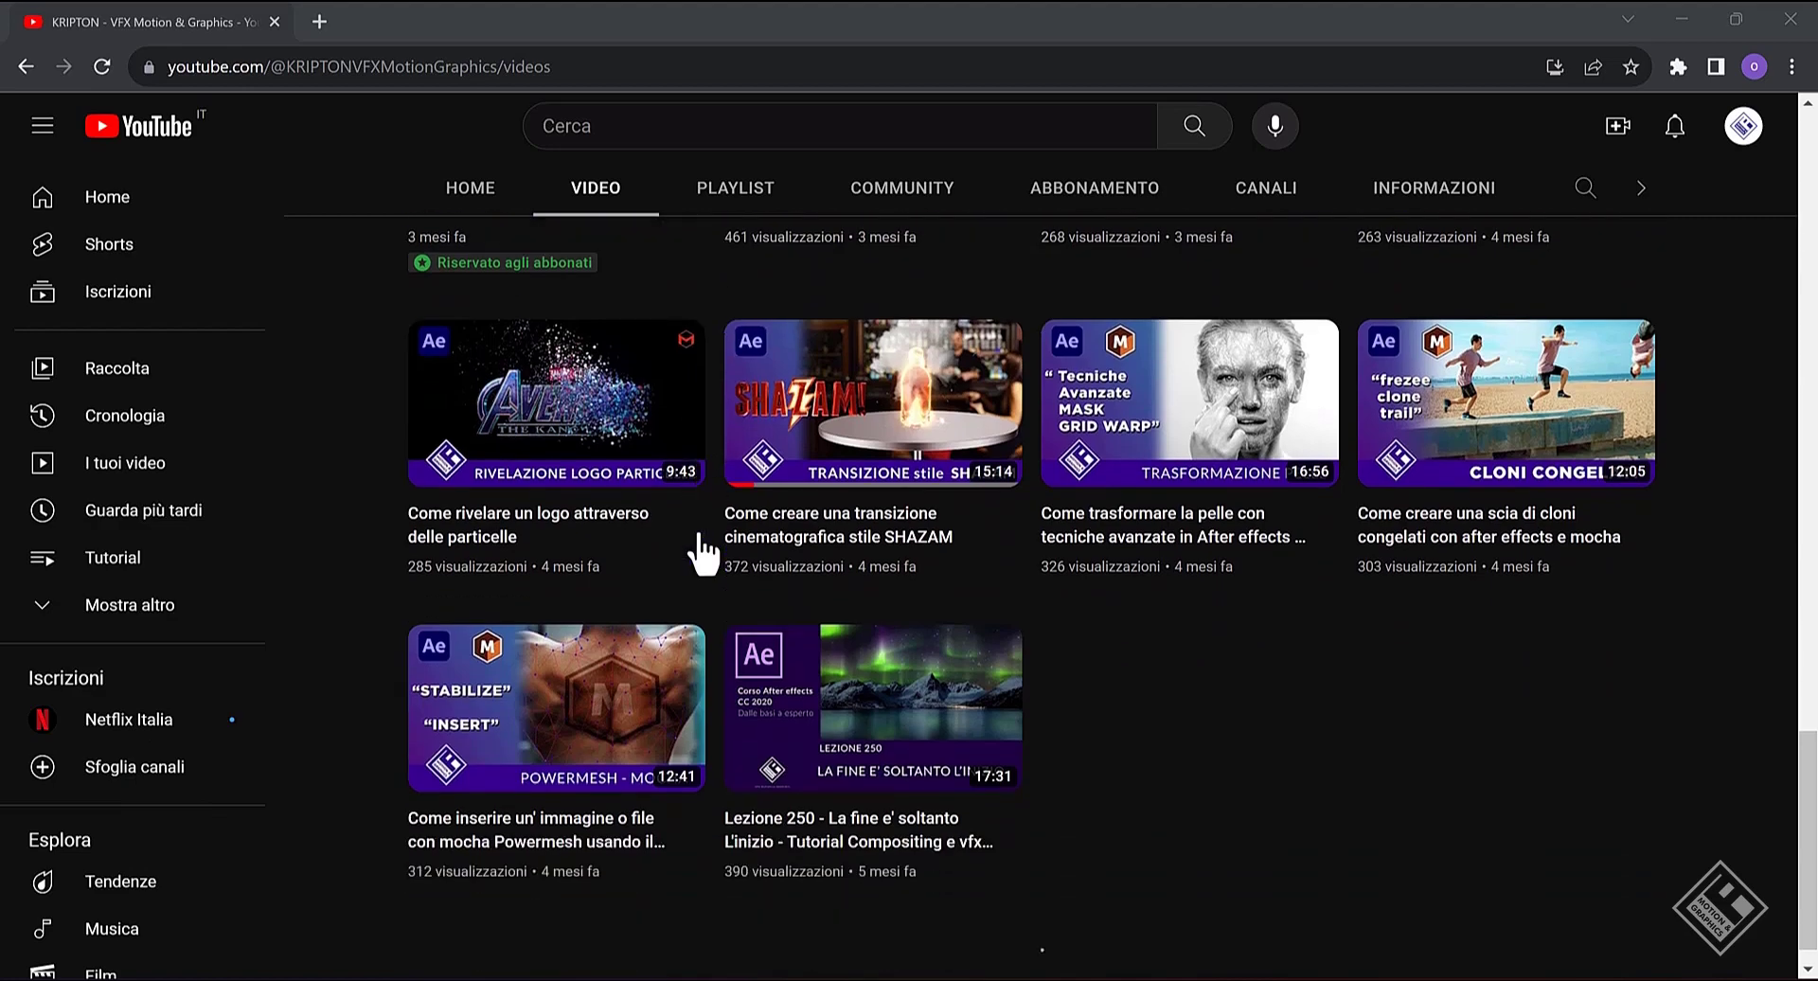
{"action": "scroll", "coordinate": [702, 554], "scroll_direction": "down", "scroll_amount": 1}
{"action": "scroll", "coordinate": [702, 554], "scroll_direction": "down", "scroll_amount": 4}
{"action": "scroll", "coordinate": [701, 554], "scroll_direction": "down", "scroll_amount": 2}
{"action": "scroll", "coordinate": [701, 554], "scroll_direction": "down", "scroll_amount": 2}
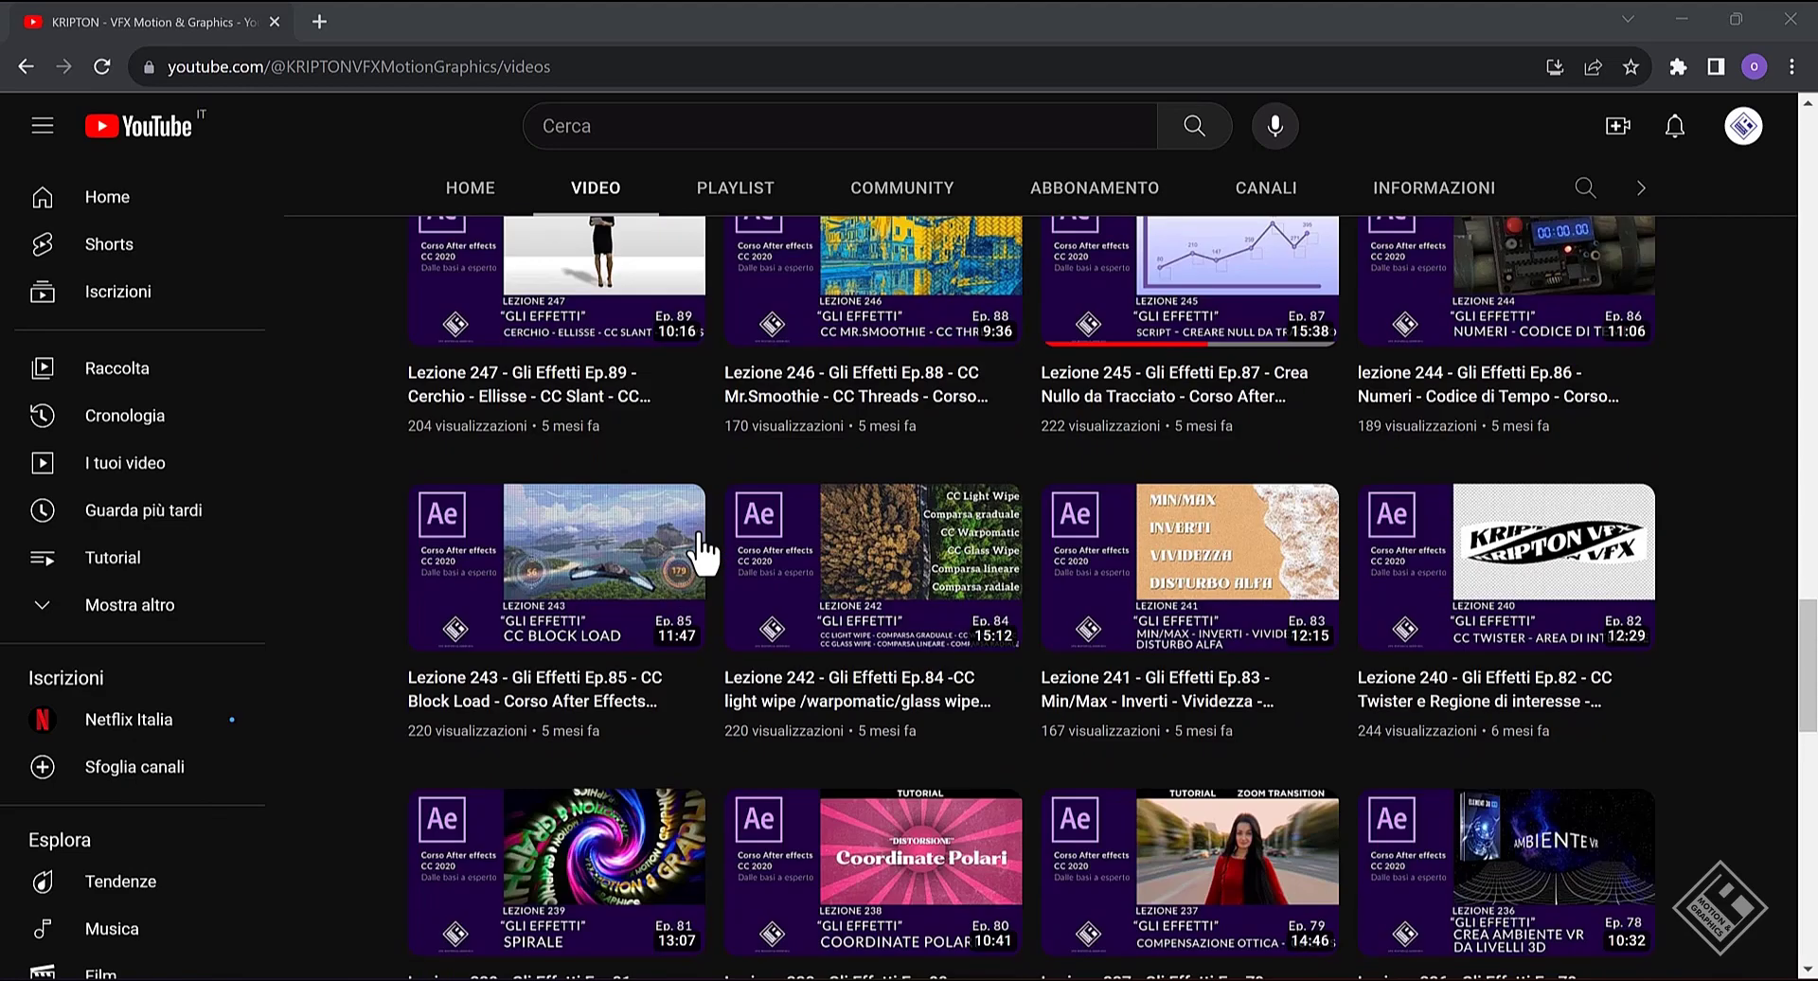
{"action": "scroll", "coordinate": [702, 554], "scroll_direction": "down", "scroll_amount": 3}
{"action": "scroll", "coordinate": [701, 554], "scroll_direction": "down", "scroll_amount": 2}
{"action": "scroll", "coordinate": [702, 554], "scroll_direction": "down", "scroll_amount": 3}
{"action": "scroll", "coordinate": [702, 554], "scroll_direction": "down", "scroll_amount": 2}
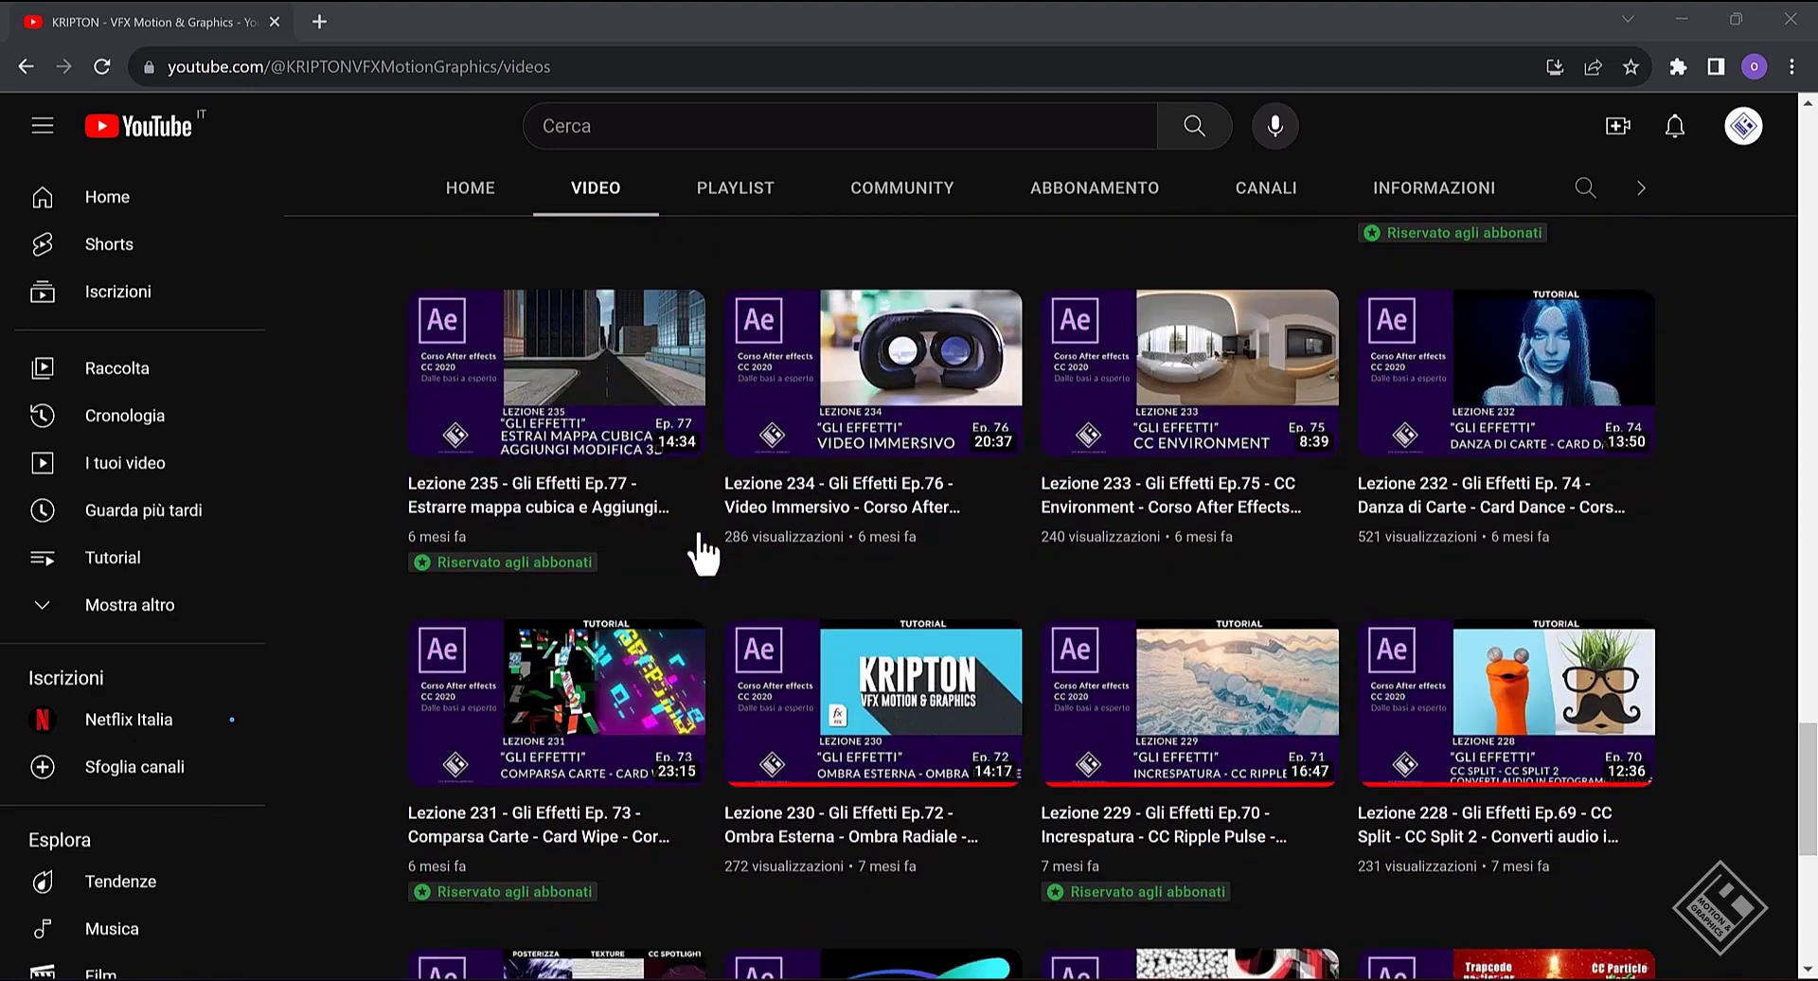
{"action": "scroll", "coordinate": [702, 554], "scroll_direction": "down", "scroll_amount": 4}
{"action": "scroll", "coordinate": [702, 554], "scroll_direction": "down", "scroll_amount": 3}
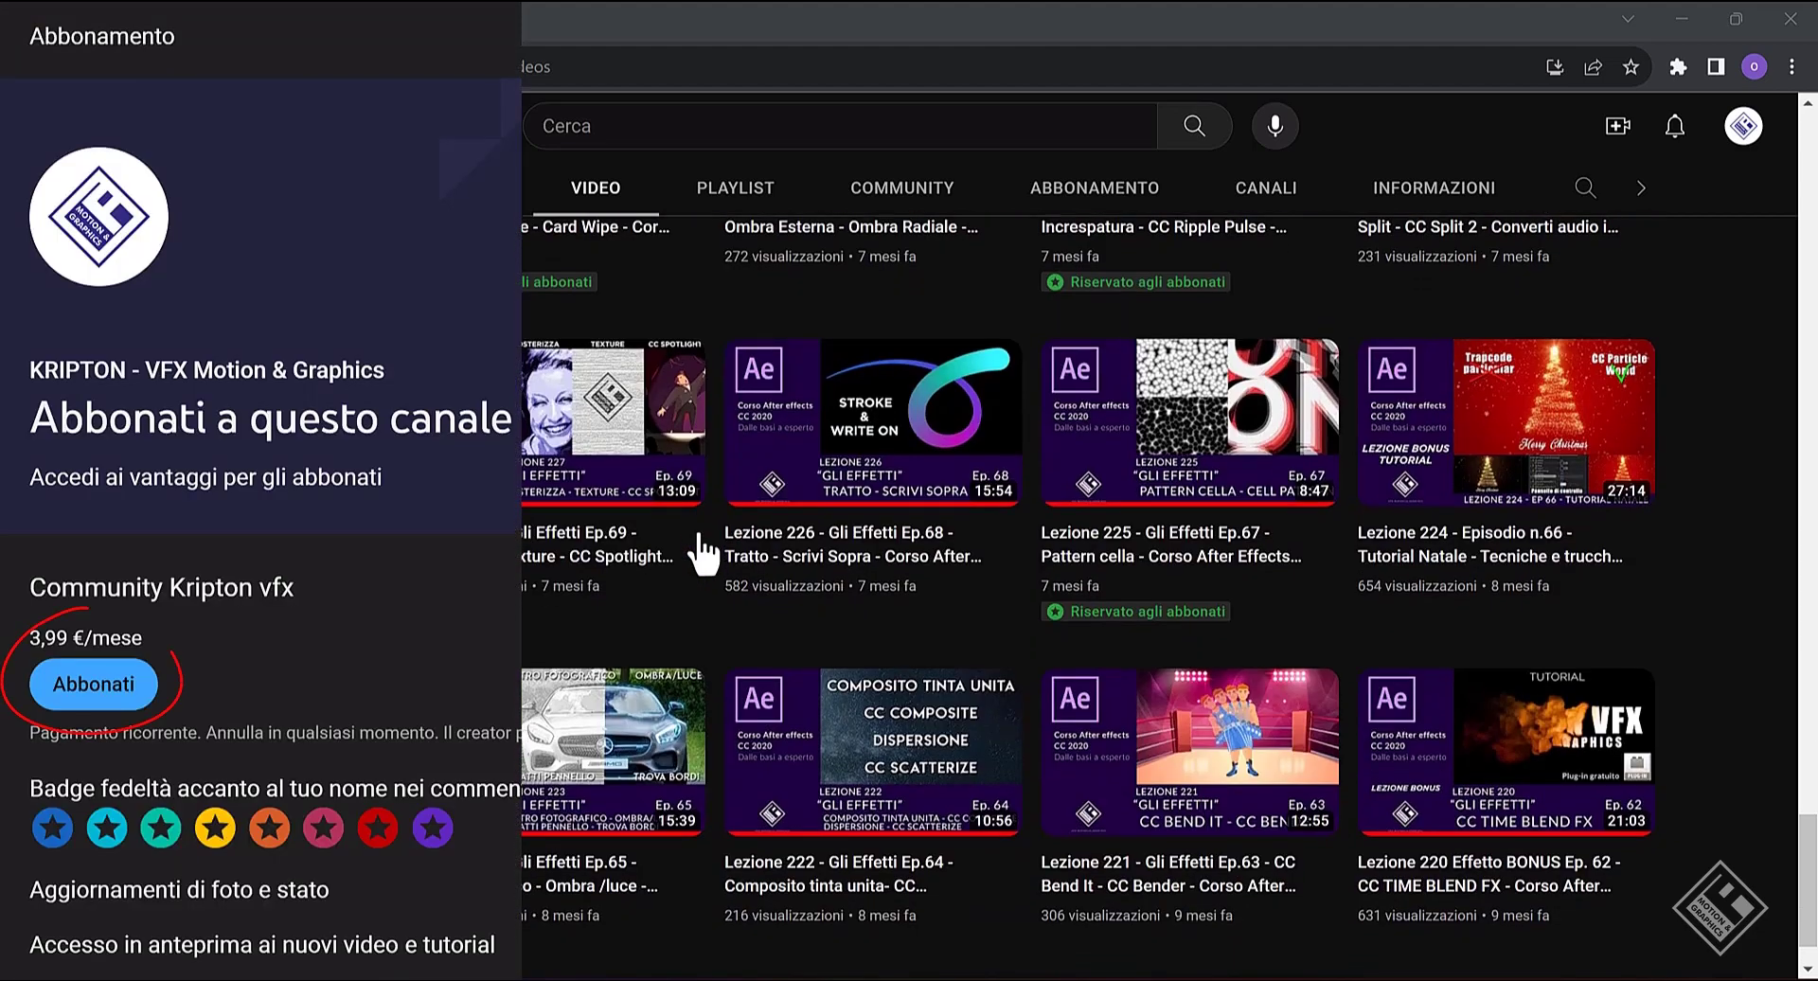
{"action": "scroll", "coordinate": [702, 554], "scroll_direction": "down", "scroll_amount": 1}
{"action": "scroll", "coordinate": [702, 554], "scroll_direction": "down", "scroll_amount": 3}
{"action": "scroll", "coordinate": [702, 554], "scroll_direction": "down", "scroll_amount": 4}
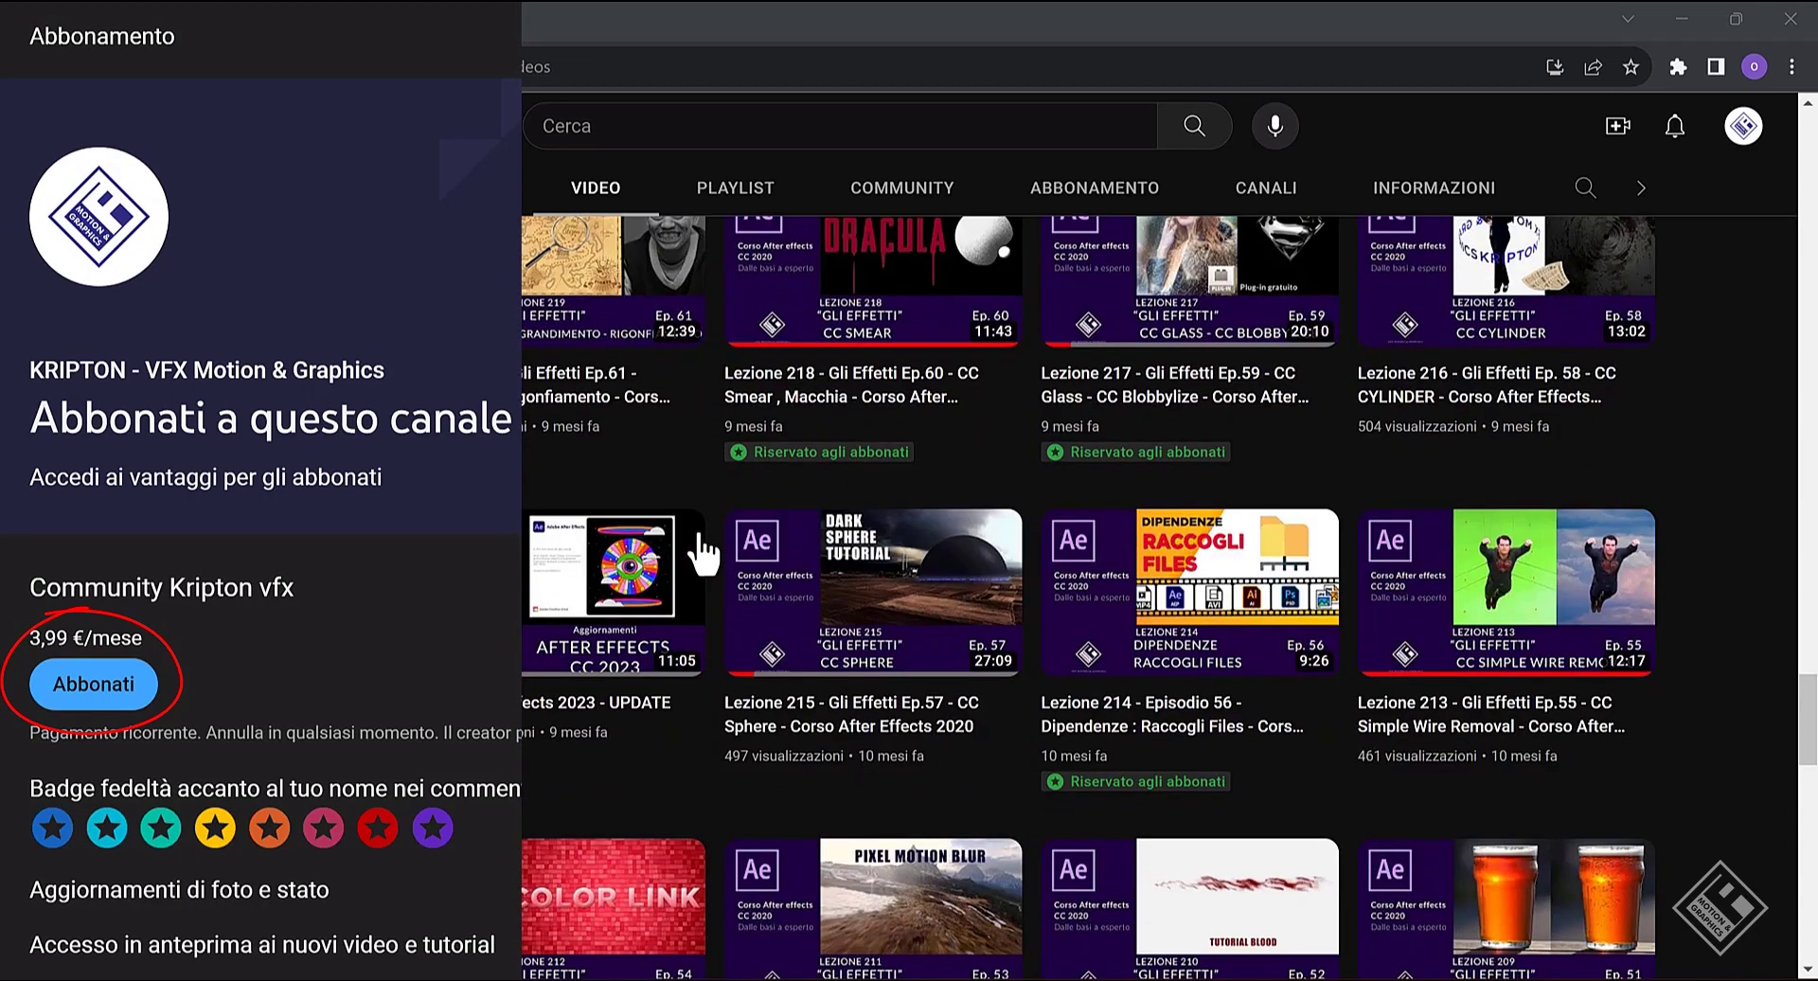
{"action": "scroll", "coordinate": [702, 554], "scroll_direction": "down", "scroll_amount": 3}
{"action": "scroll", "coordinate": [702, 554], "scroll_direction": "down", "scroll_amount": 1}
{"action": "scroll", "coordinate": [702, 554], "scroll_direction": "down", "scroll_amount": 4}
{"action": "scroll", "coordinate": [702, 554], "scroll_direction": "down", "scroll_amount": 2}
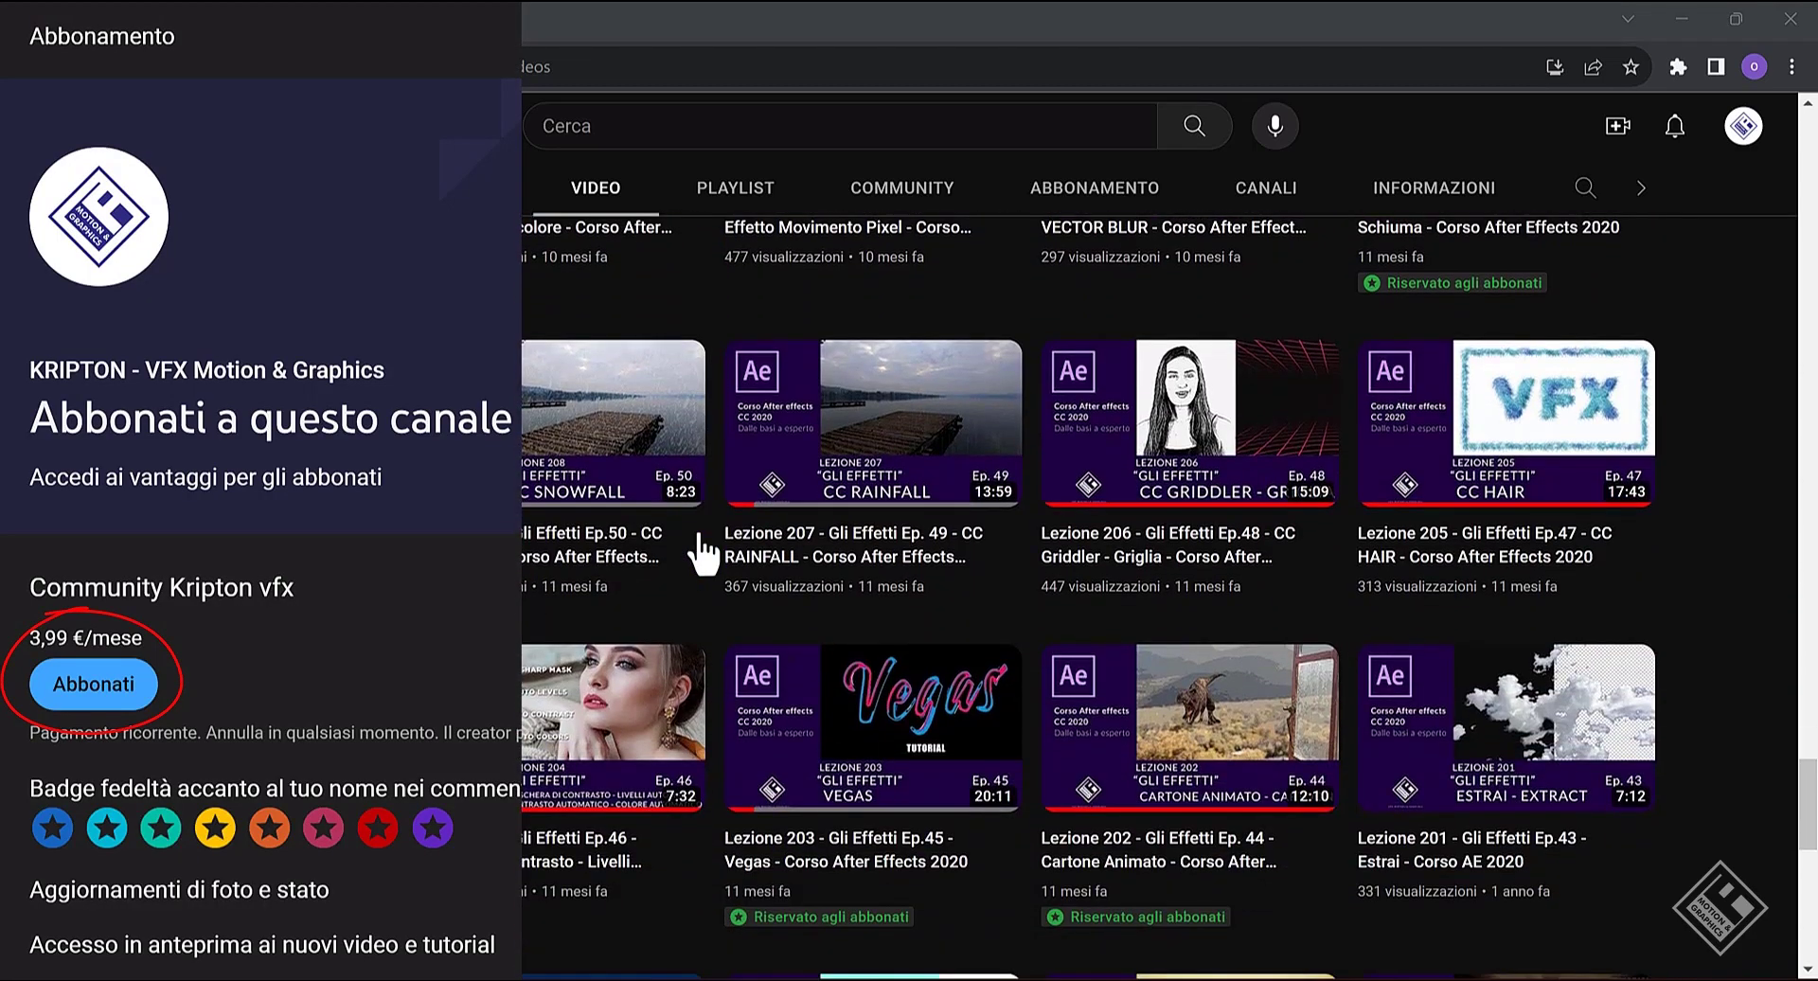
{"action": "scroll", "coordinate": [702, 554], "scroll_direction": "down", "scroll_amount": 1}
{"action": "scroll", "coordinate": [702, 554], "scroll_direction": "down", "scroll_amount": 5}
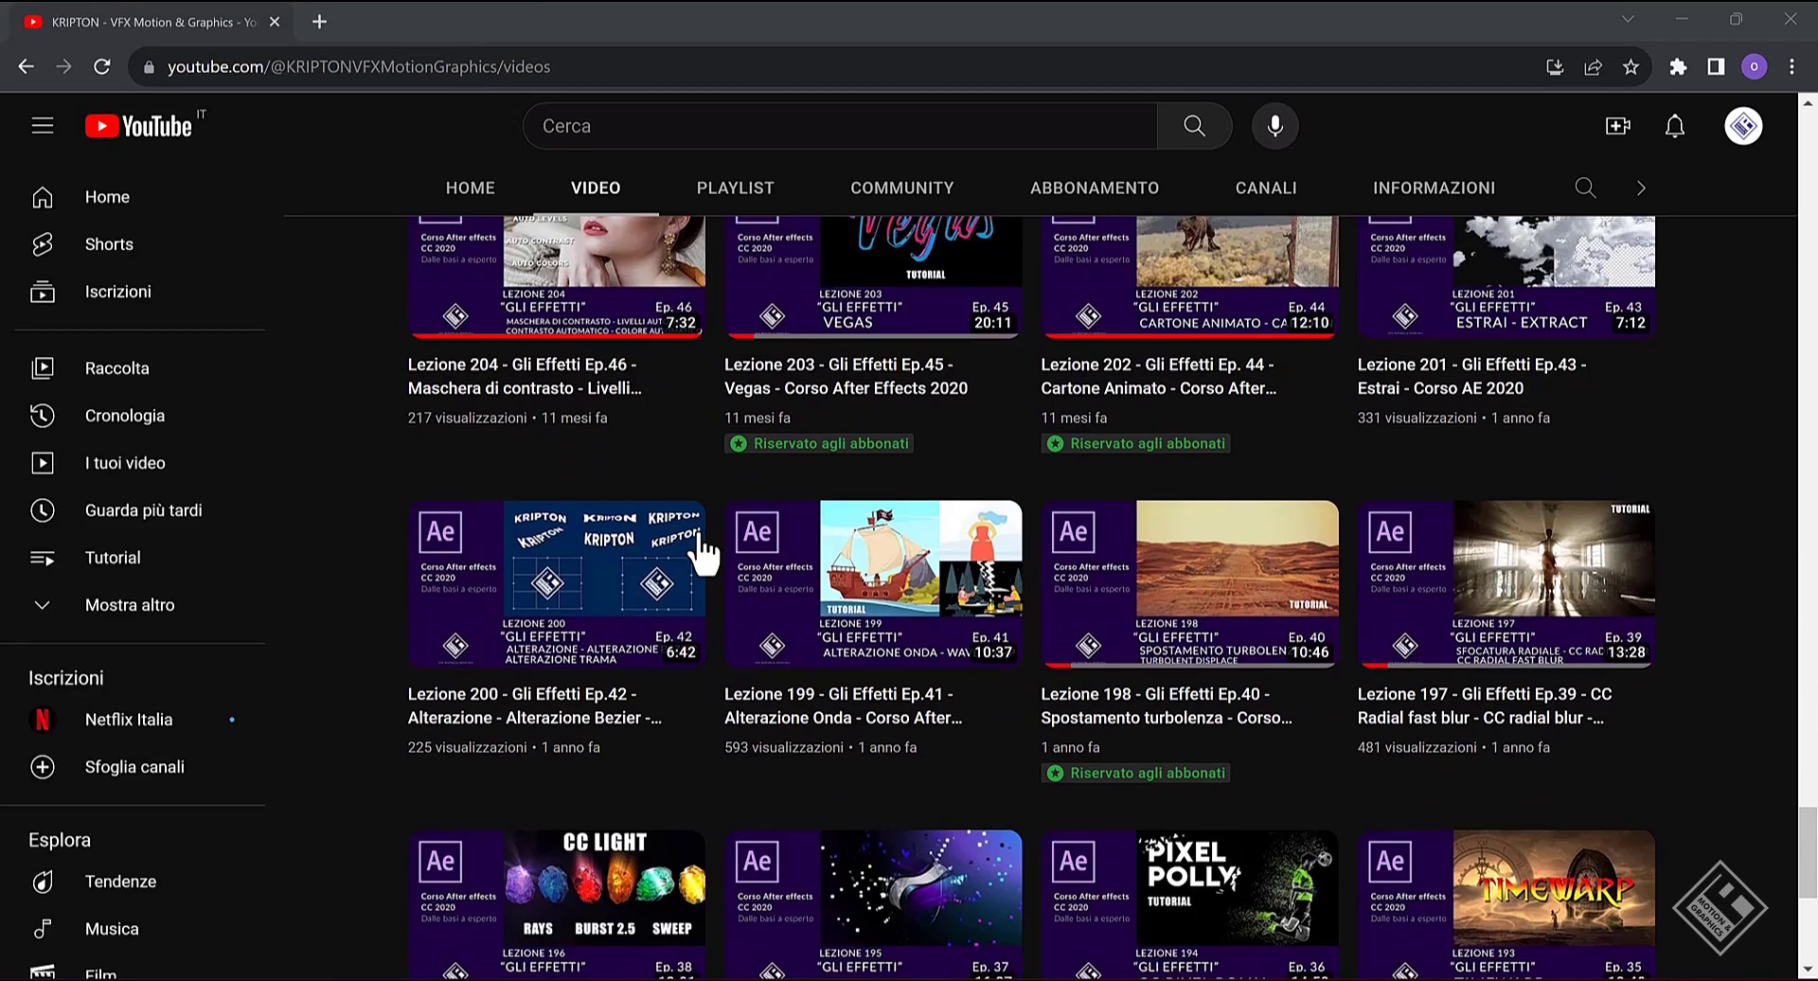
{"action": "scroll", "coordinate": [702, 554], "scroll_direction": "down", "scroll_amount": 1}
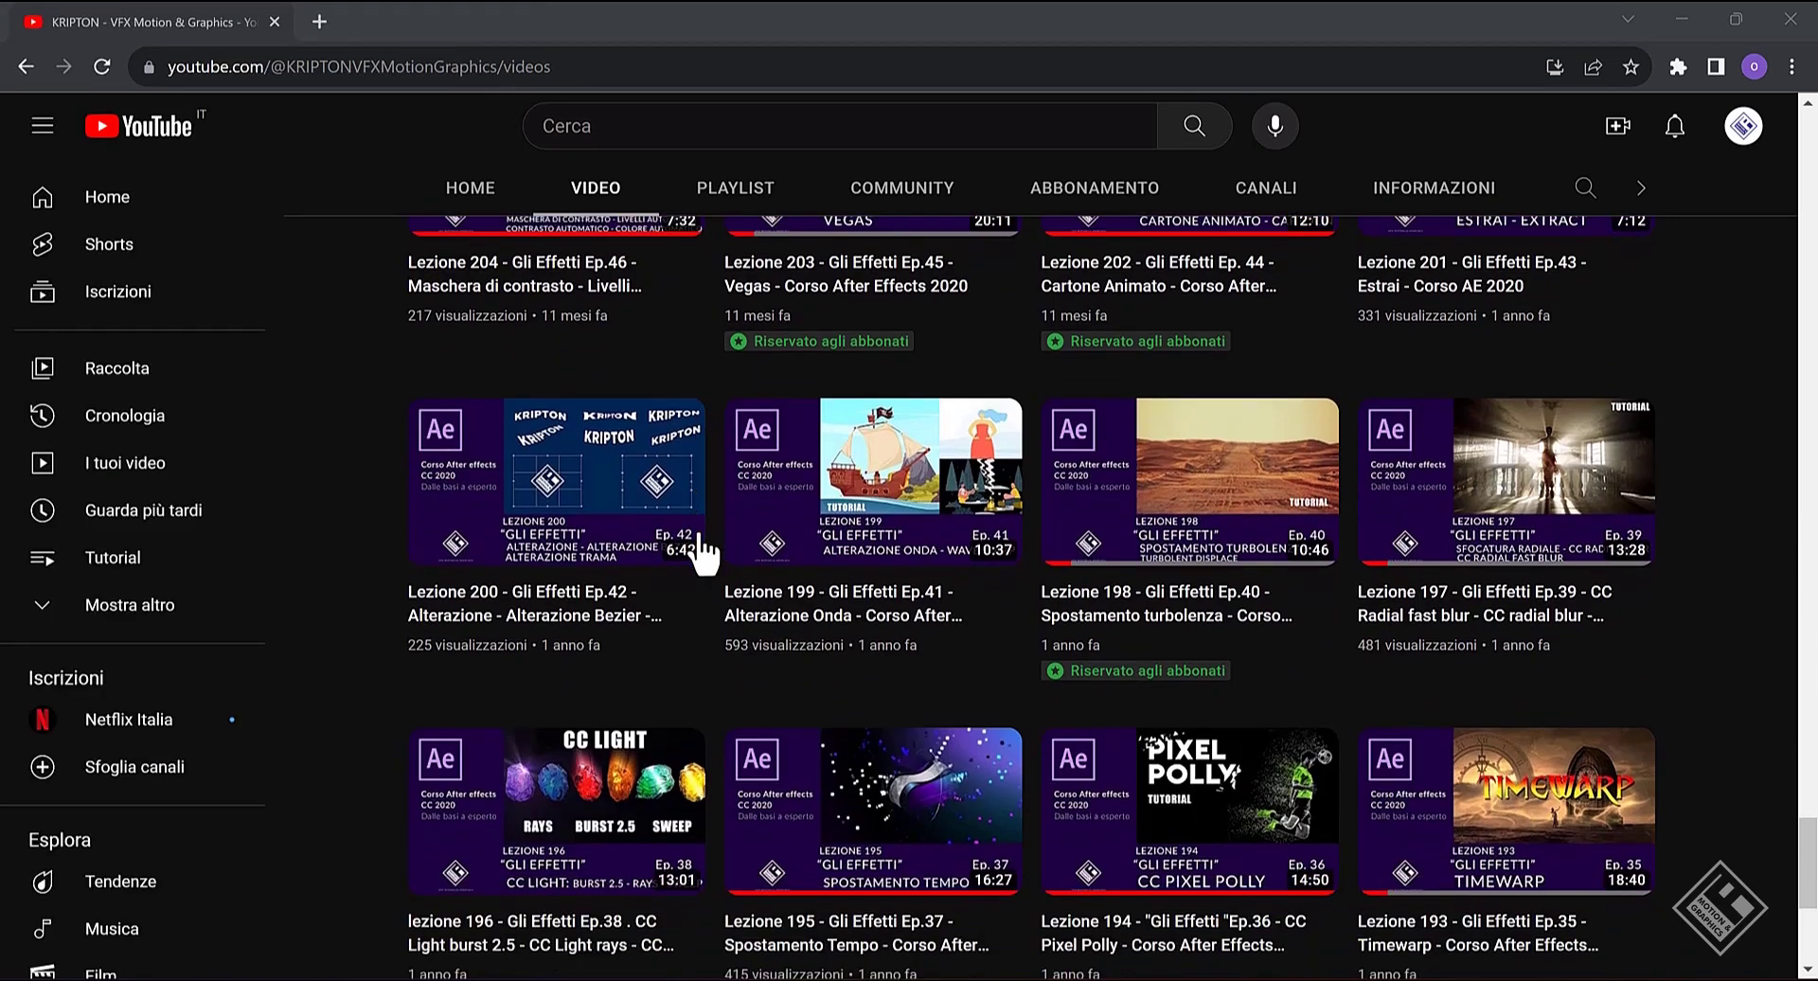
{"action": "scroll", "coordinate": [702, 554], "scroll_direction": "down", "scroll_amount": 3}
{"action": "scroll", "coordinate": [701, 554], "scroll_direction": "down", "scroll_amount": 2}
{"action": "scroll", "coordinate": [702, 554], "scroll_direction": "down", "scroll_amount": 4}
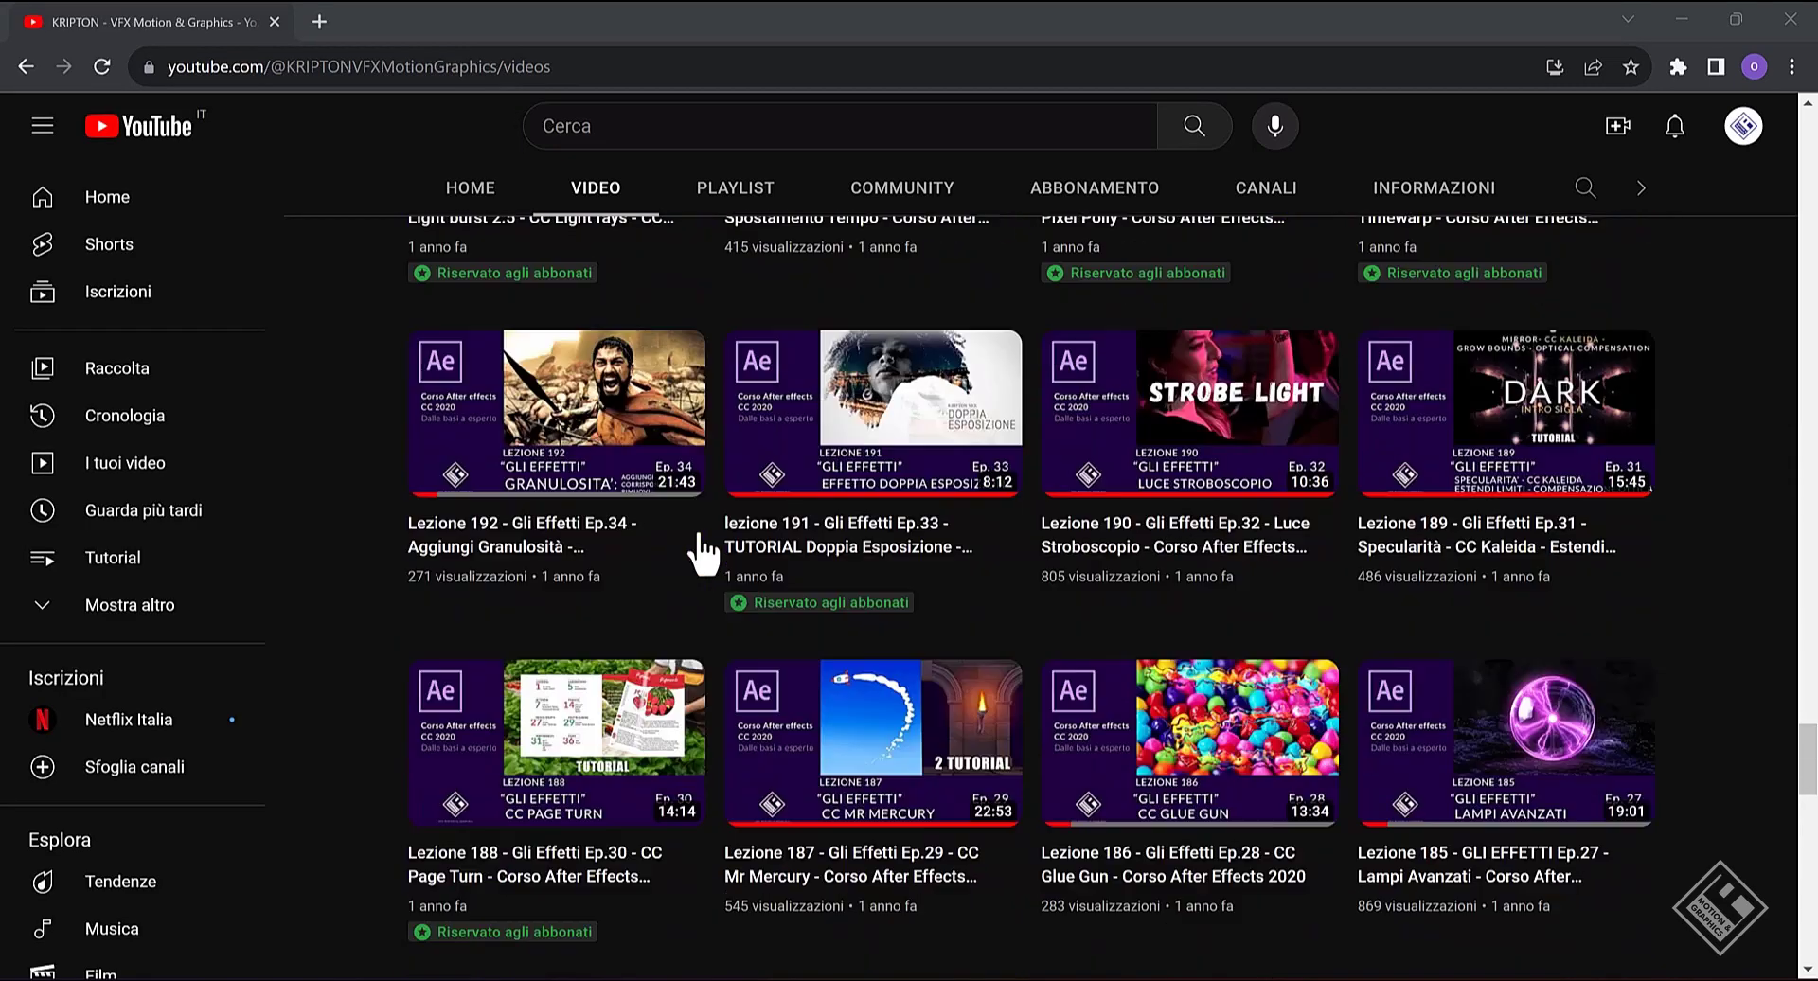
{"action": "scroll", "coordinate": [701, 554], "scroll_direction": "down", "scroll_amount": 4}
{"action": "scroll", "coordinate": [701, 554], "scroll_direction": "down", "scroll_amount": 4}
{"action": "scroll", "coordinate": [700, 554], "scroll_direction": "down", "scroll_amount": 1}
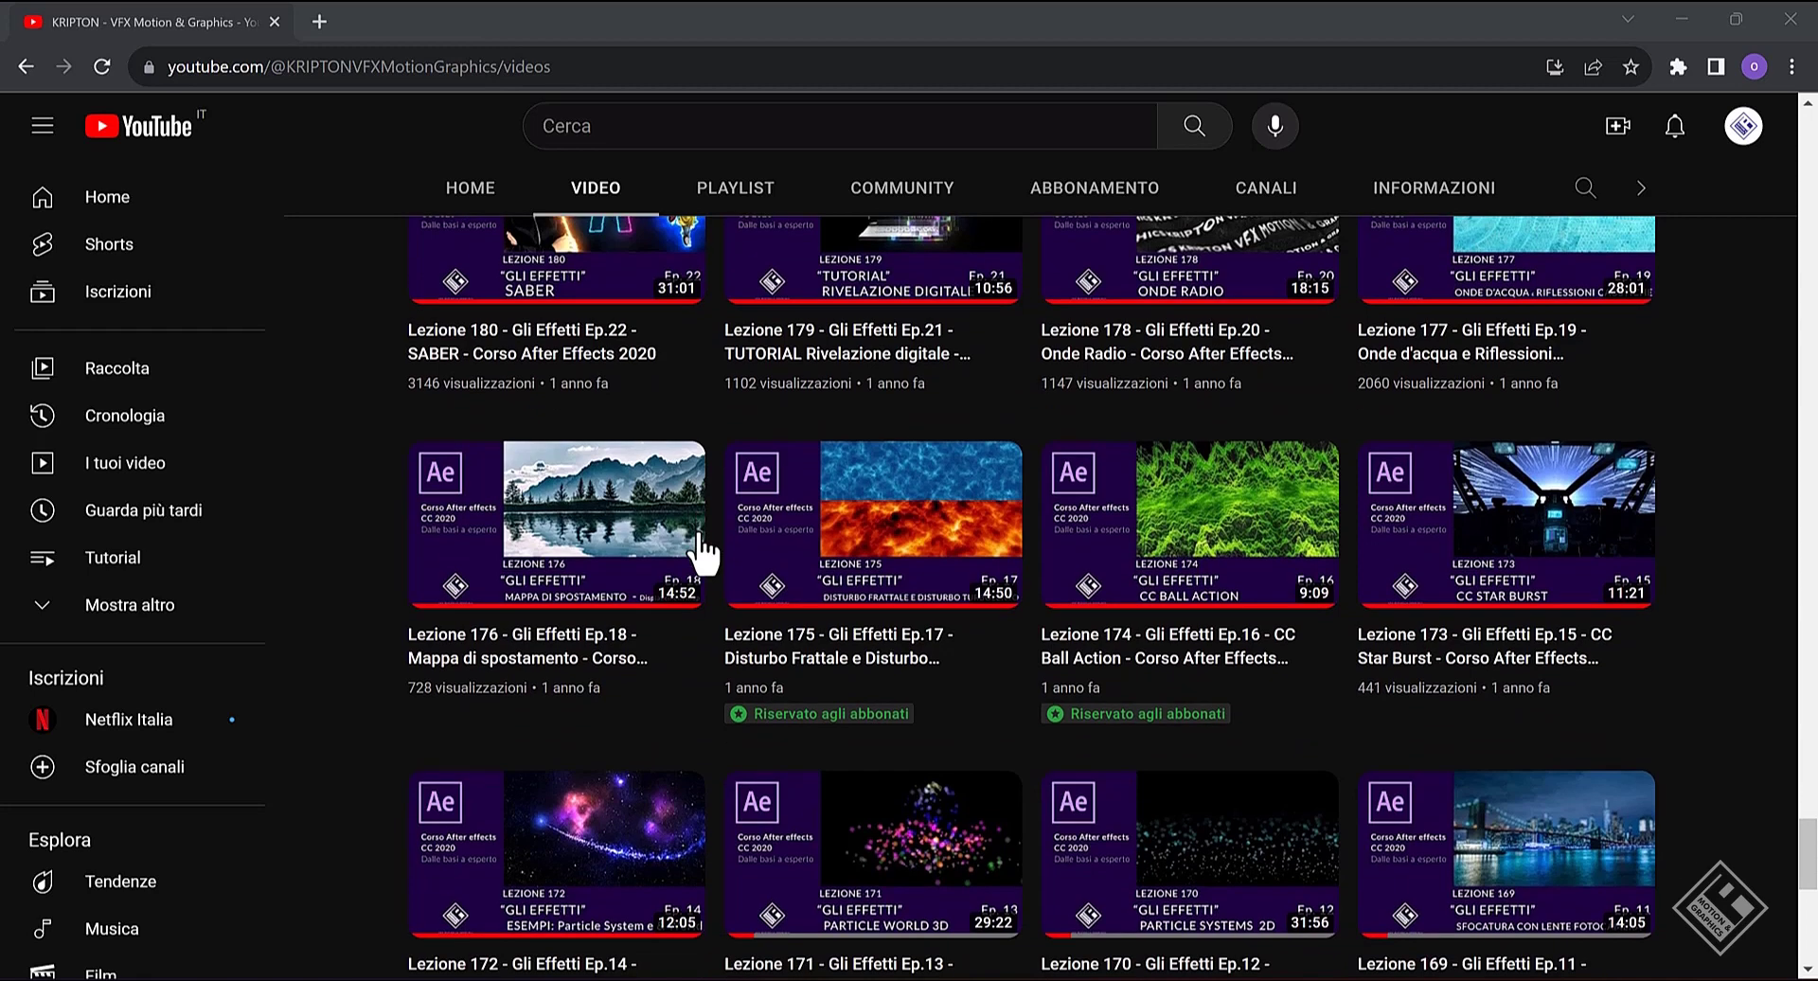
{"action": "scroll", "coordinate": [701, 554], "scroll_direction": "down", "scroll_amount": 3}
{"action": "scroll", "coordinate": [701, 554], "scroll_direction": "down", "scroll_amount": 3}
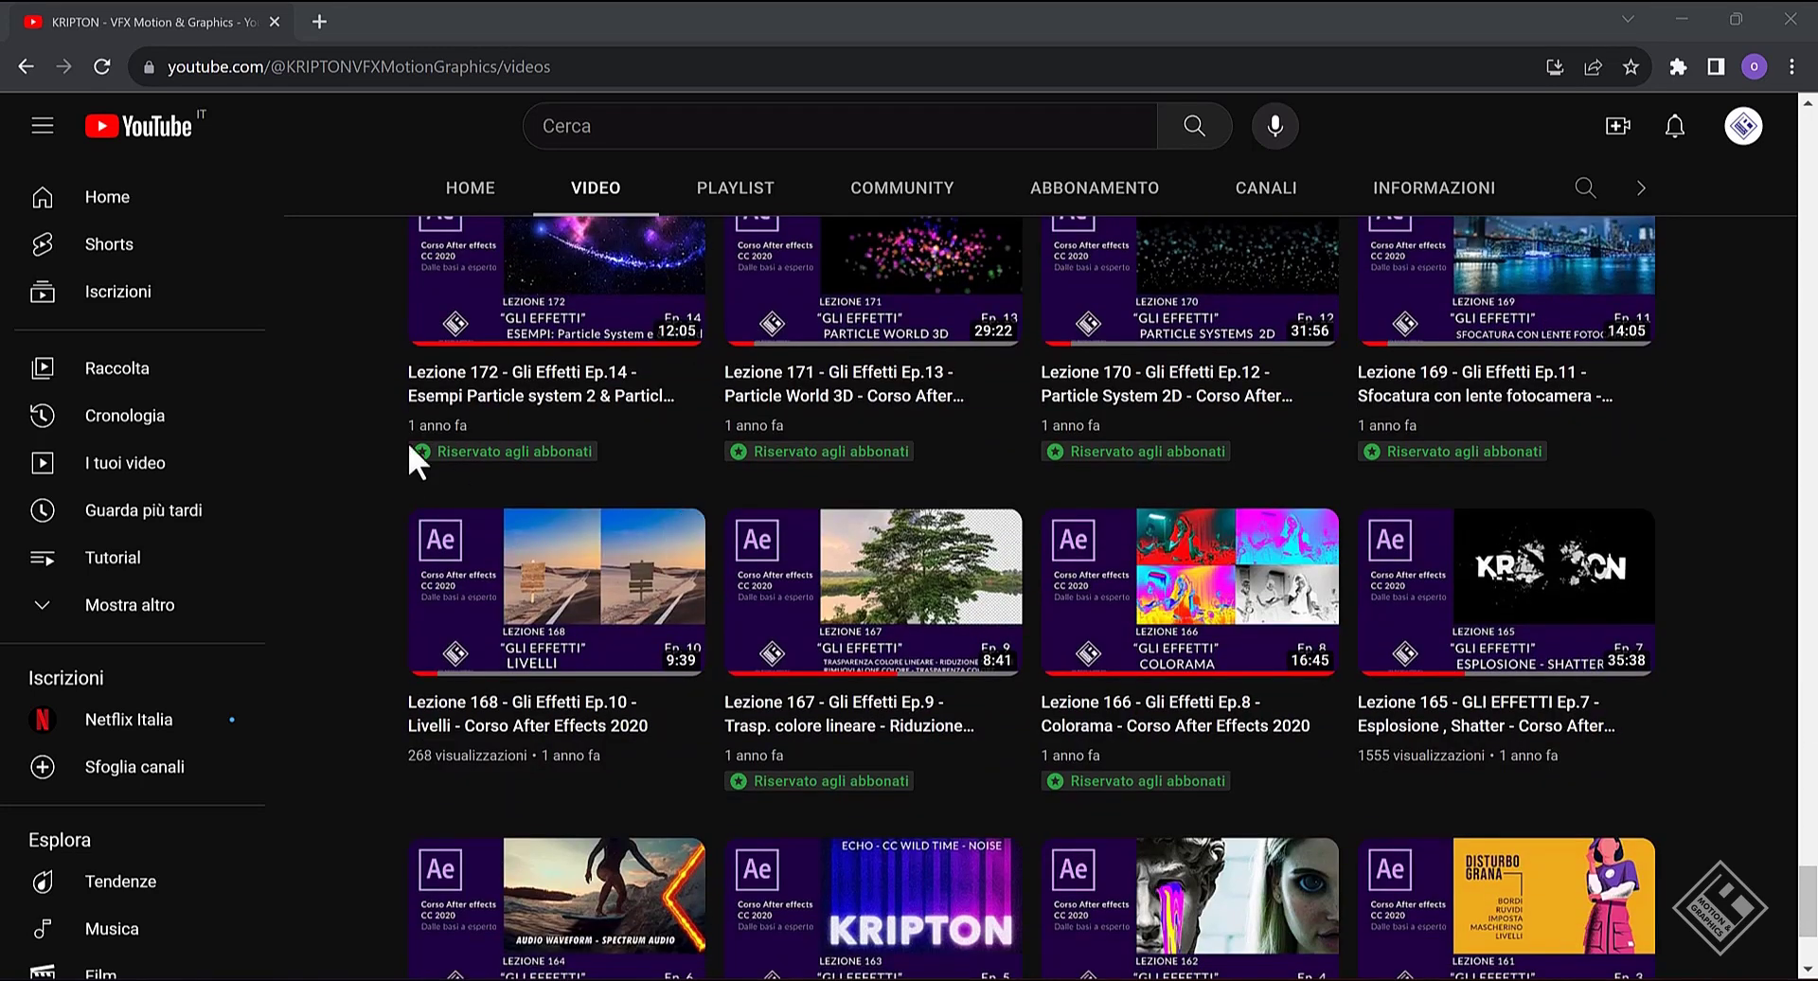
{"action": "scroll", "coordinate": [592, 513], "scroll_direction": "down", "scroll_amount": 3}
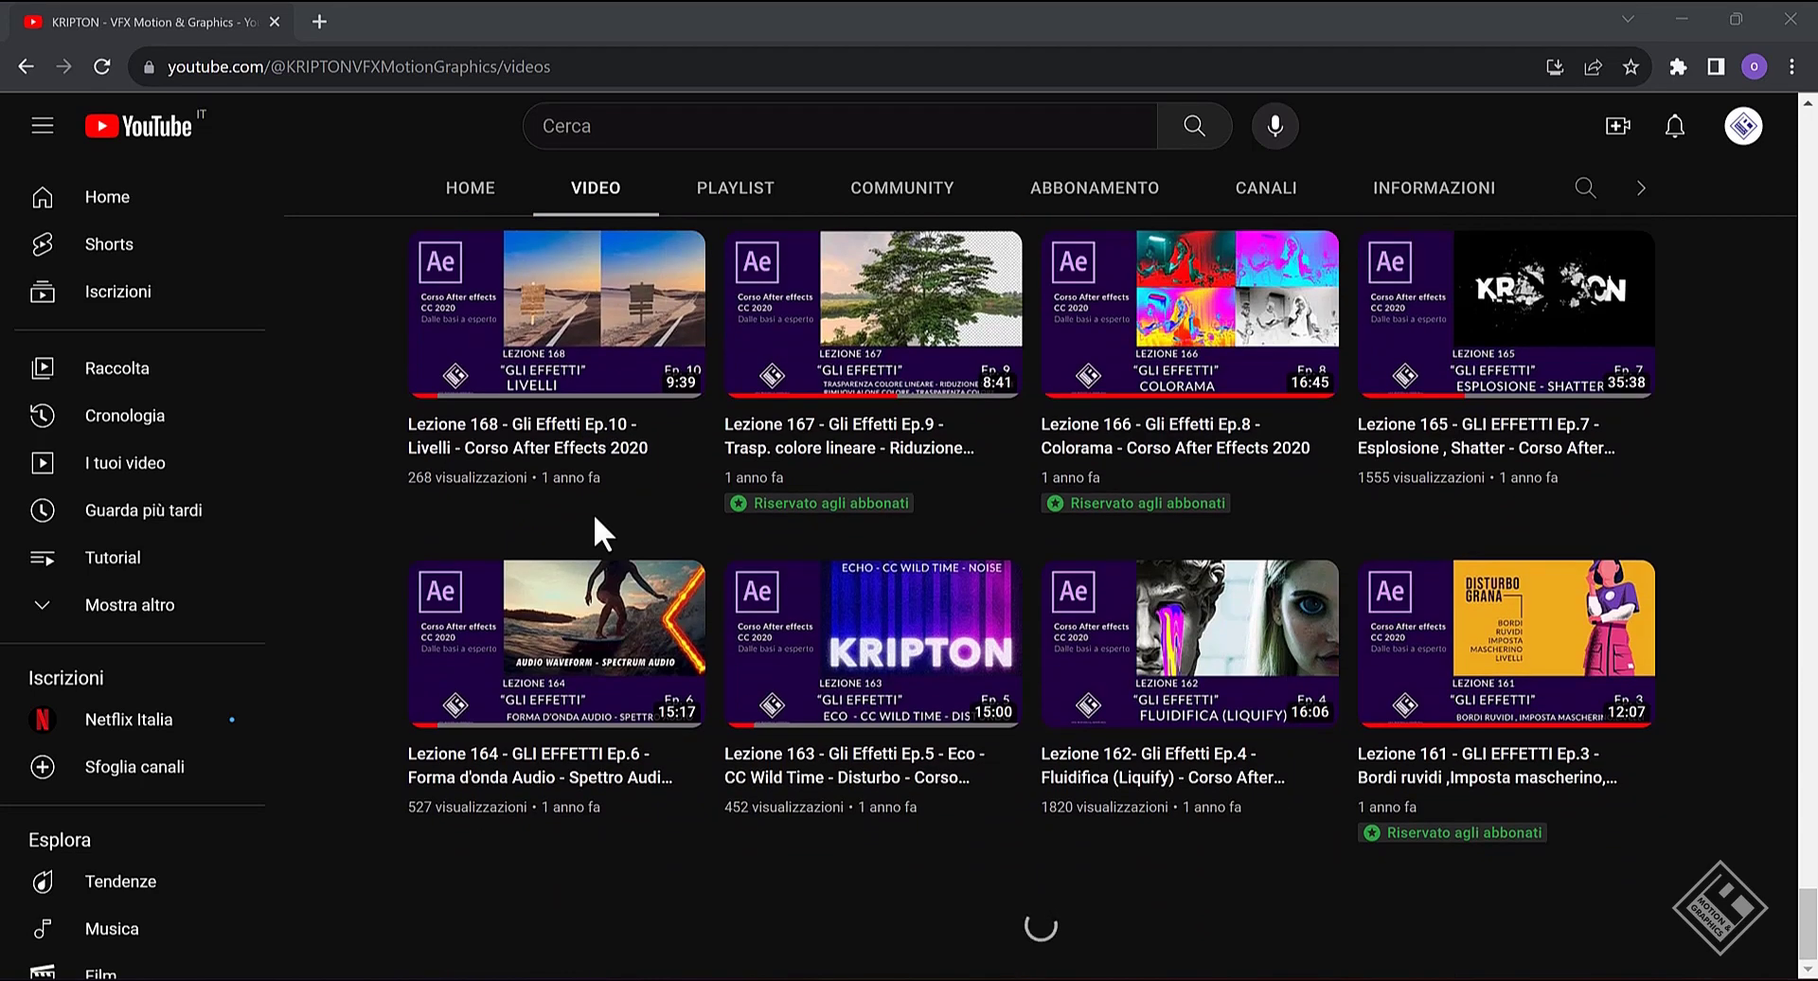
{"action": "scroll", "coordinate": [644, 549], "scroll_direction": "down", "scroll_amount": 3}
{"action": "scroll", "coordinate": [652, 568], "scroll_direction": "down", "scroll_amount": 6}
{"action": "scroll", "coordinate": [651, 568], "scroll_direction": "down", "scroll_amount": 3}
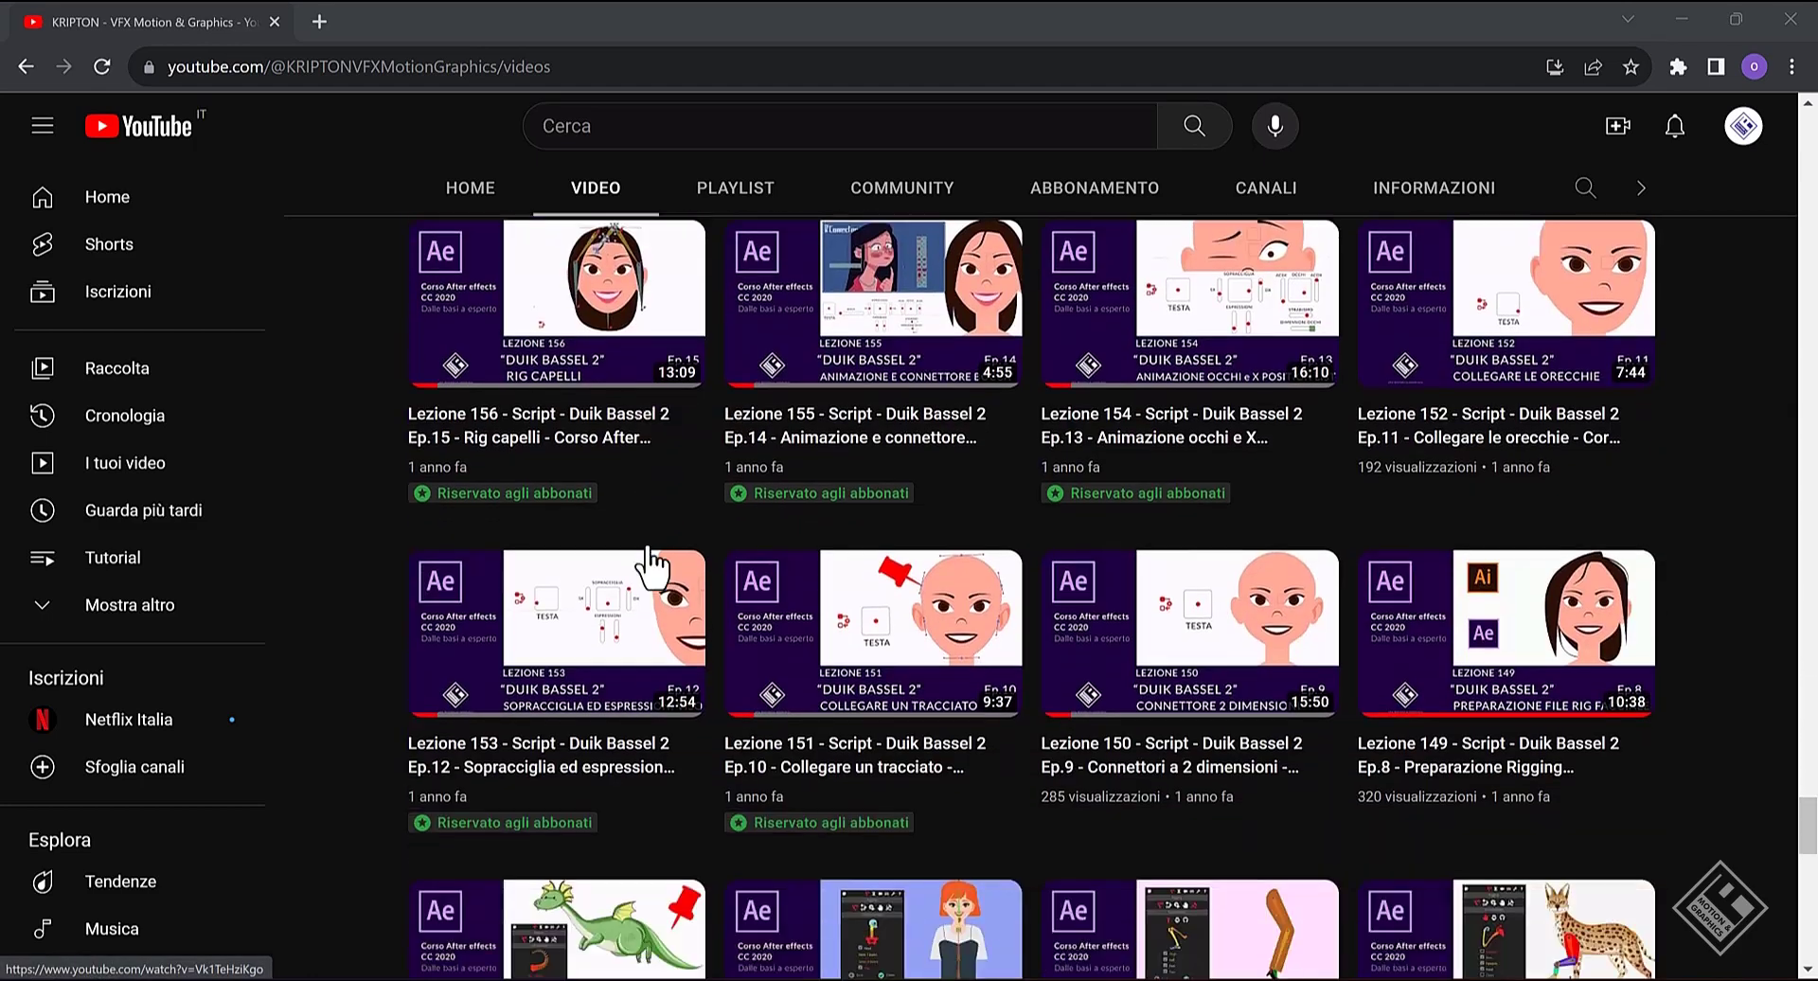
{"action": "scroll", "coordinate": [652, 568], "scroll_direction": "down", "scroll_amount": 2}
{"action": "scroll", "coordinate": [652, 569], "scroll_direction": "down", "scroll_amount": 4}
{"action": "scroll", "coordinate": [652, 568], "scroll_direction": "down", "scroll_amount": 5}
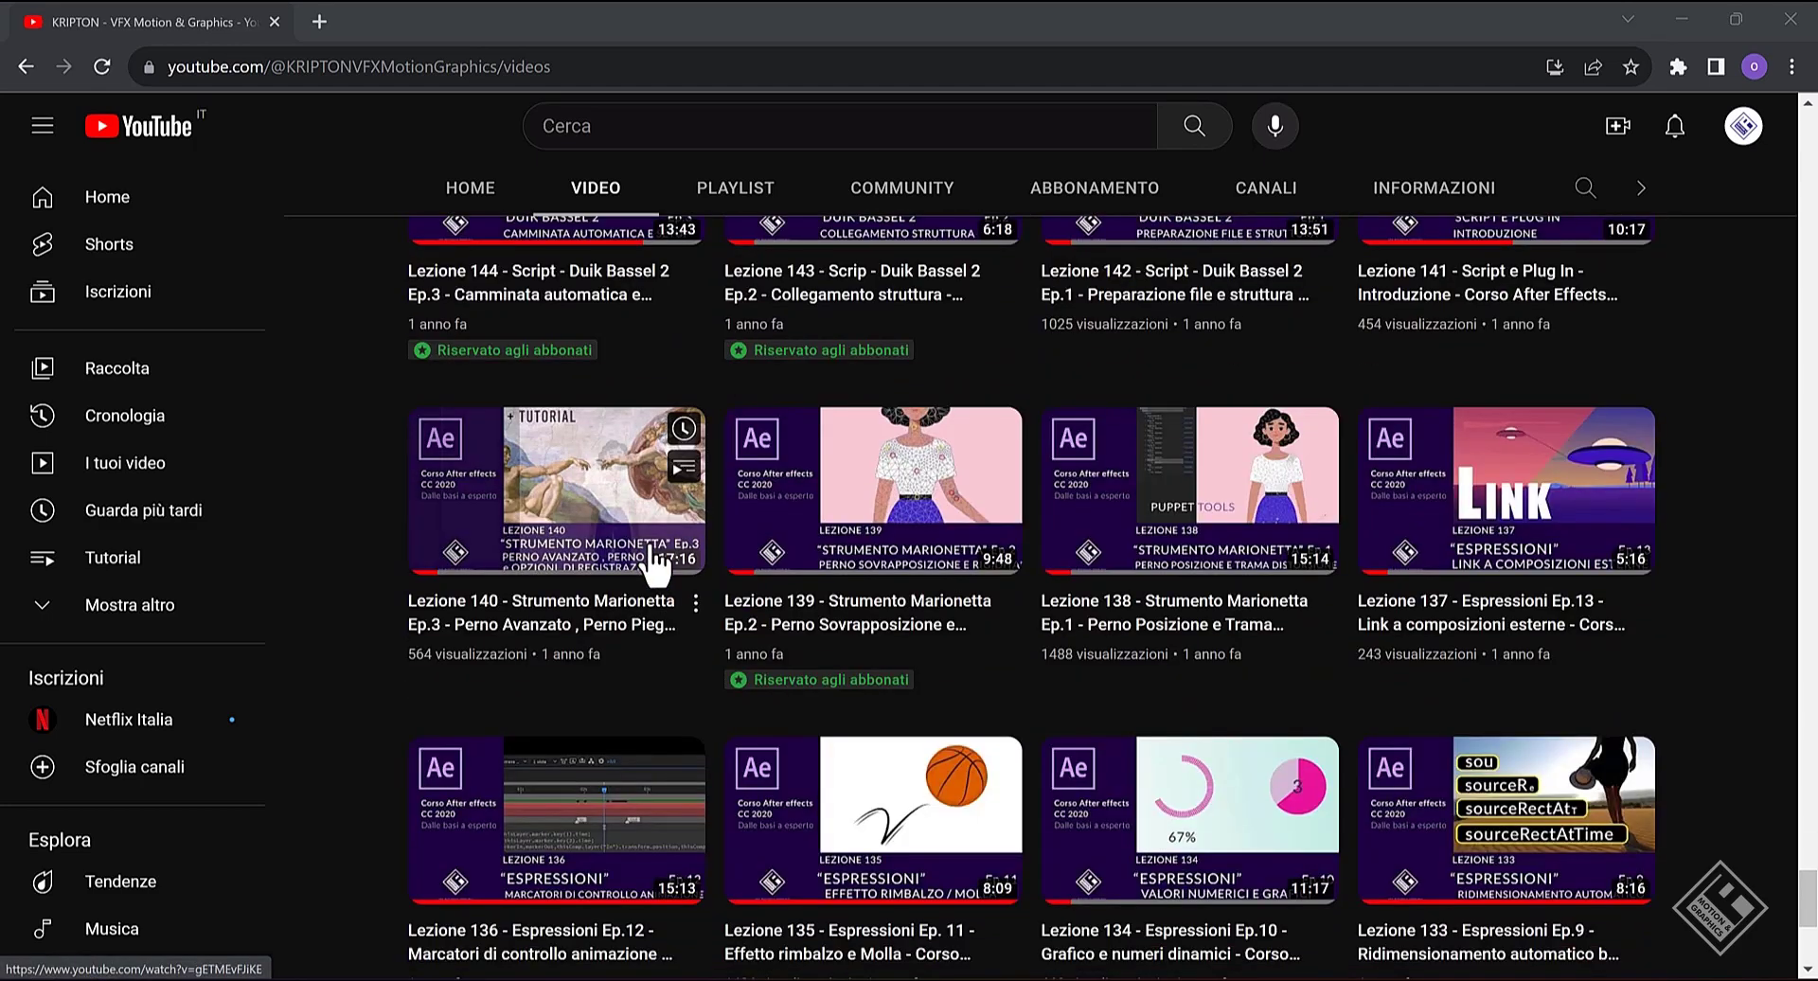
{"action": "scroll", "coordinate": [652, 568], "scroll_direction": "down", "scroll_amount": 6}
{"action": "scroll", "coordinate": [653, 567], "scroll_direction": "down", "scroll_amount": 4}
{"action": "scroll", "coordinate": [654, 567], "scroll_direction": "down", "scroll_amount": 4}
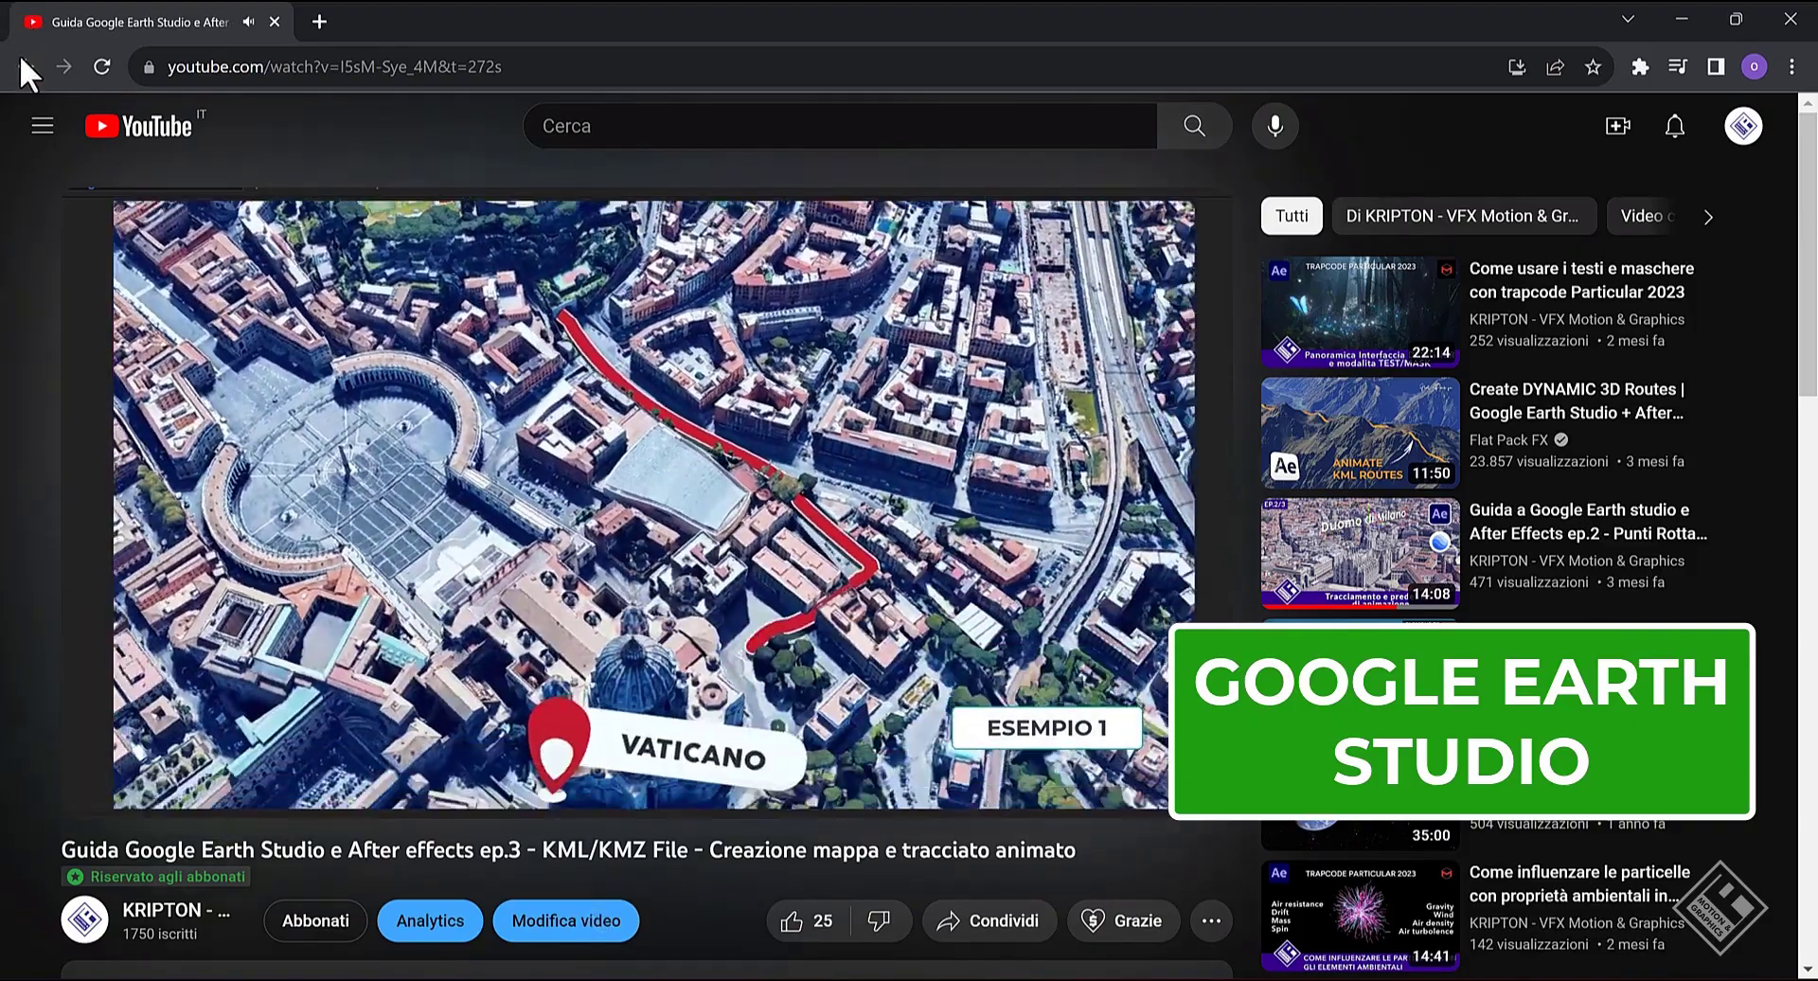
{"action": "left_click", "coordinate": [26, 66]}
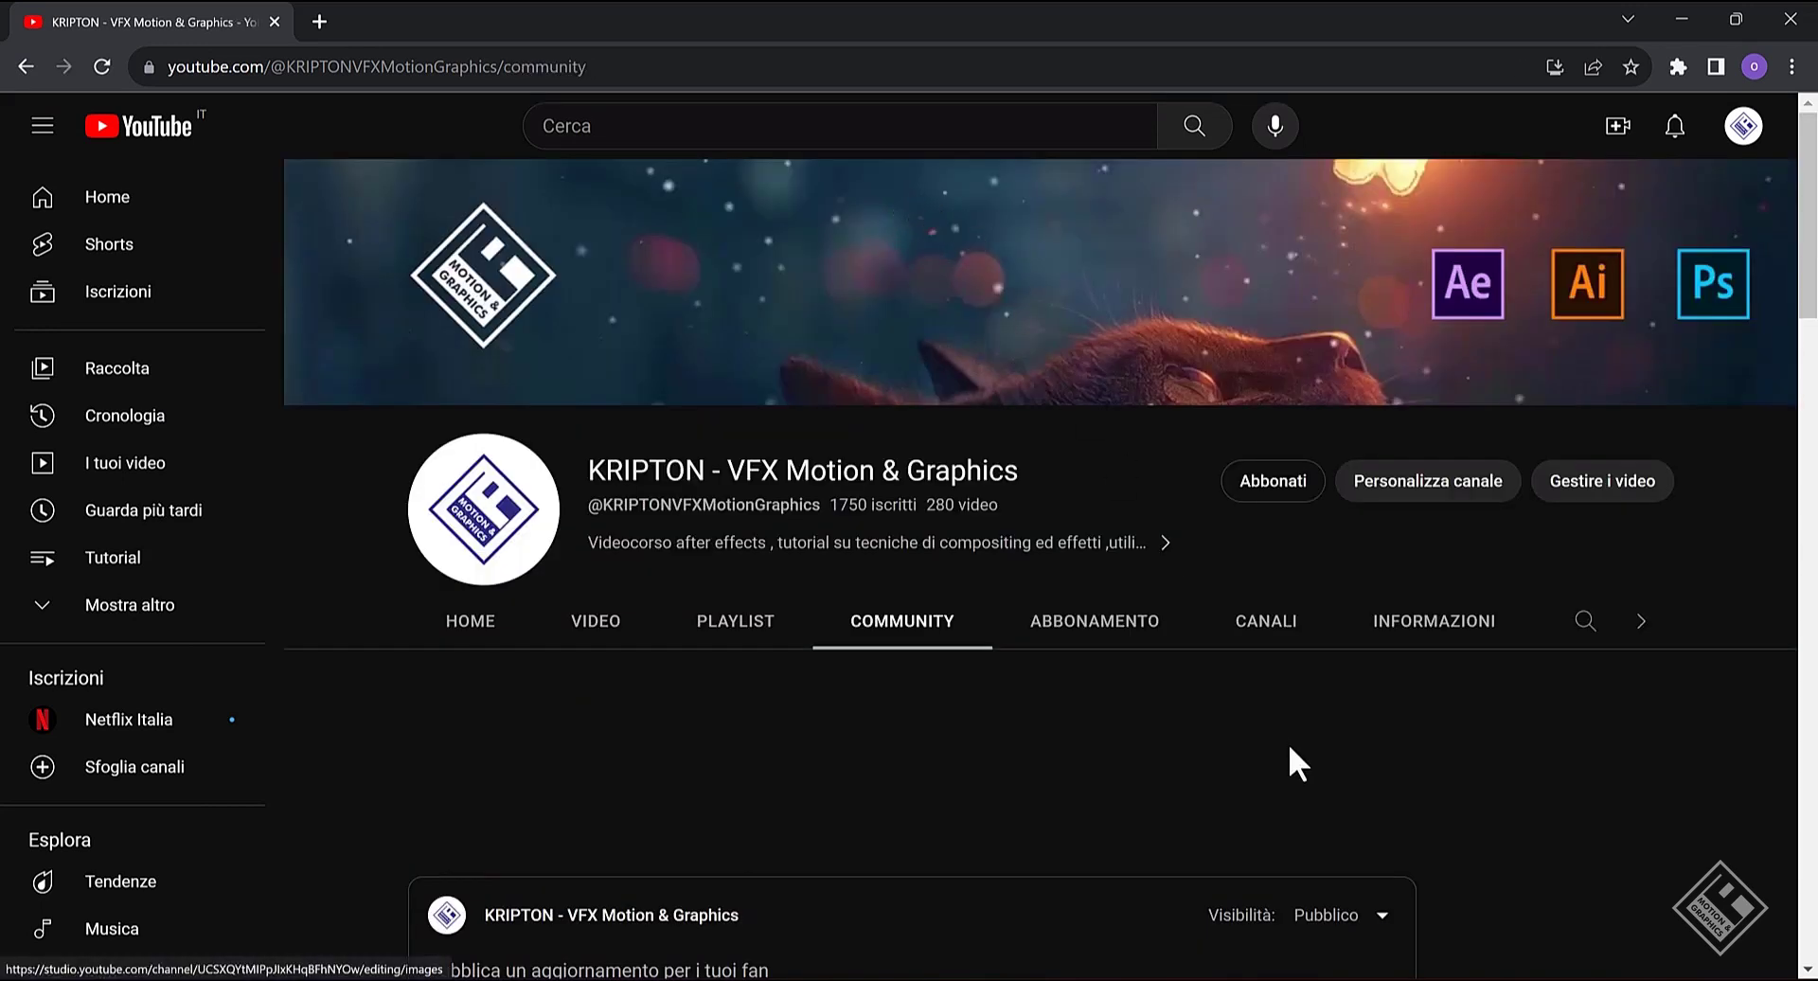
{"action": "scroll", "coordinate": [1290, 746], "scroll_direction": "down", "scroll_amount": 5}
{"action": "scroll", "coordinate": [1326, 727], "scroll_direction": "down", "scroll_amount": 2}
{"action": "scroll", "coordinate": [1348, 715], "scroll_direction": "down", "scroll_amount": 3}
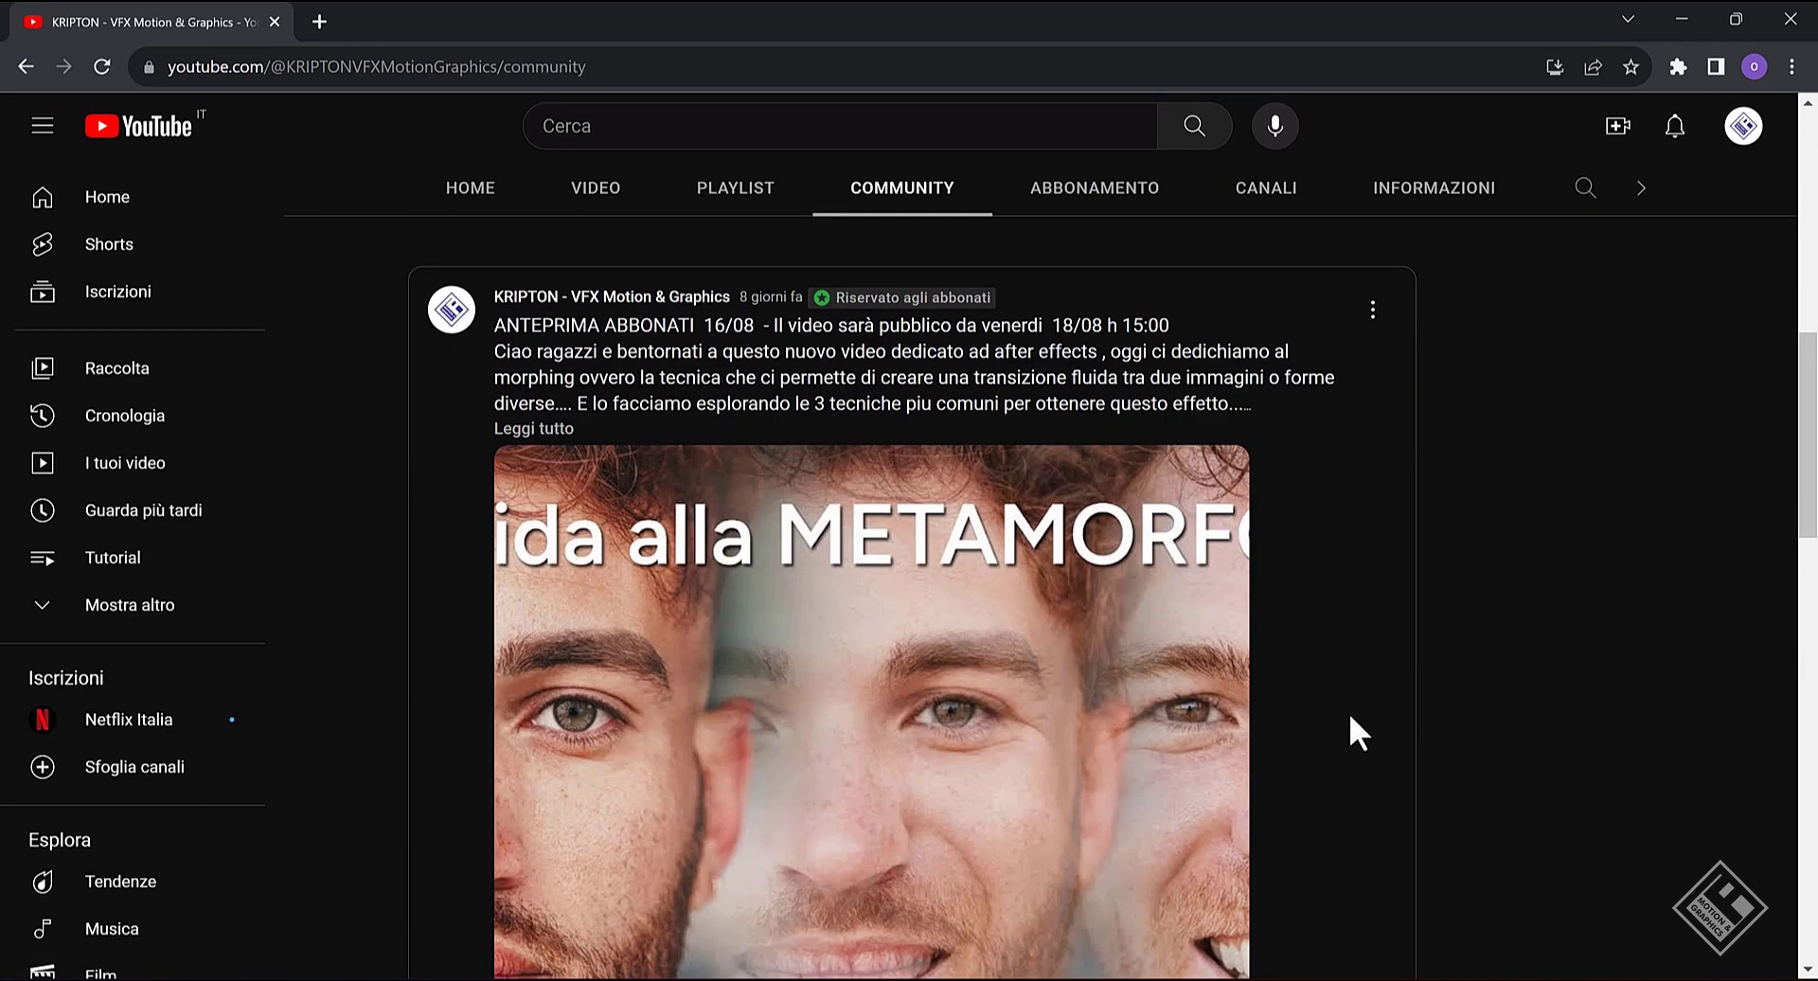
{"action": "scroll", "coordinate": [1351, 712], "scroll_direction": "down", "scroll_amount": 2}
{"action": "scroll", "coordinate": [1352, 710], "scroll_direction": "down", "scroll_amount": 3}
{"action": "scroll", "coordinate": [1352, 710], "scroll_direction": "down", "scroll_amount": 4}
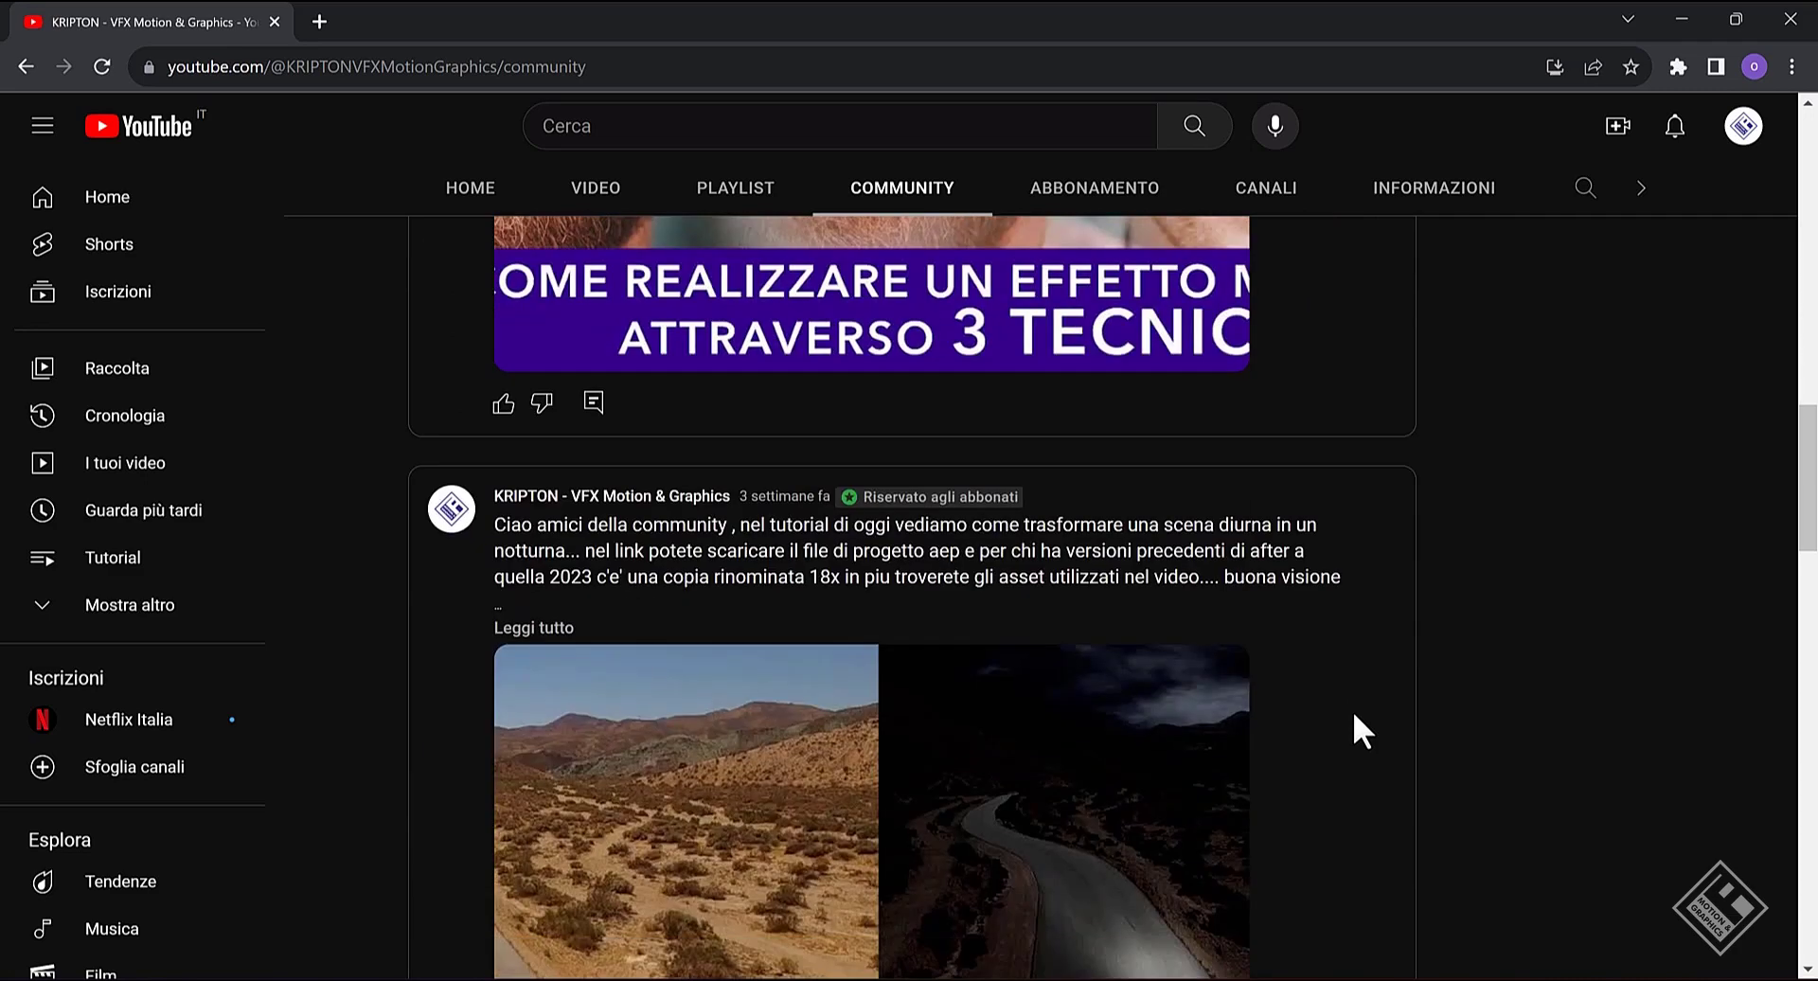
{"action": "scroll", "coordinate": [1355, 717], "scroll_direction": "down", "scroll_amount": 4}
{"action": "scroll", "coordinate": [1355, 715], "scroll_direction": "down", "scroll_amount": 3}
{"action": "scroll", "coordinate": [1357, 715], "scroll_direction": "down", "scroll_amount": 5}
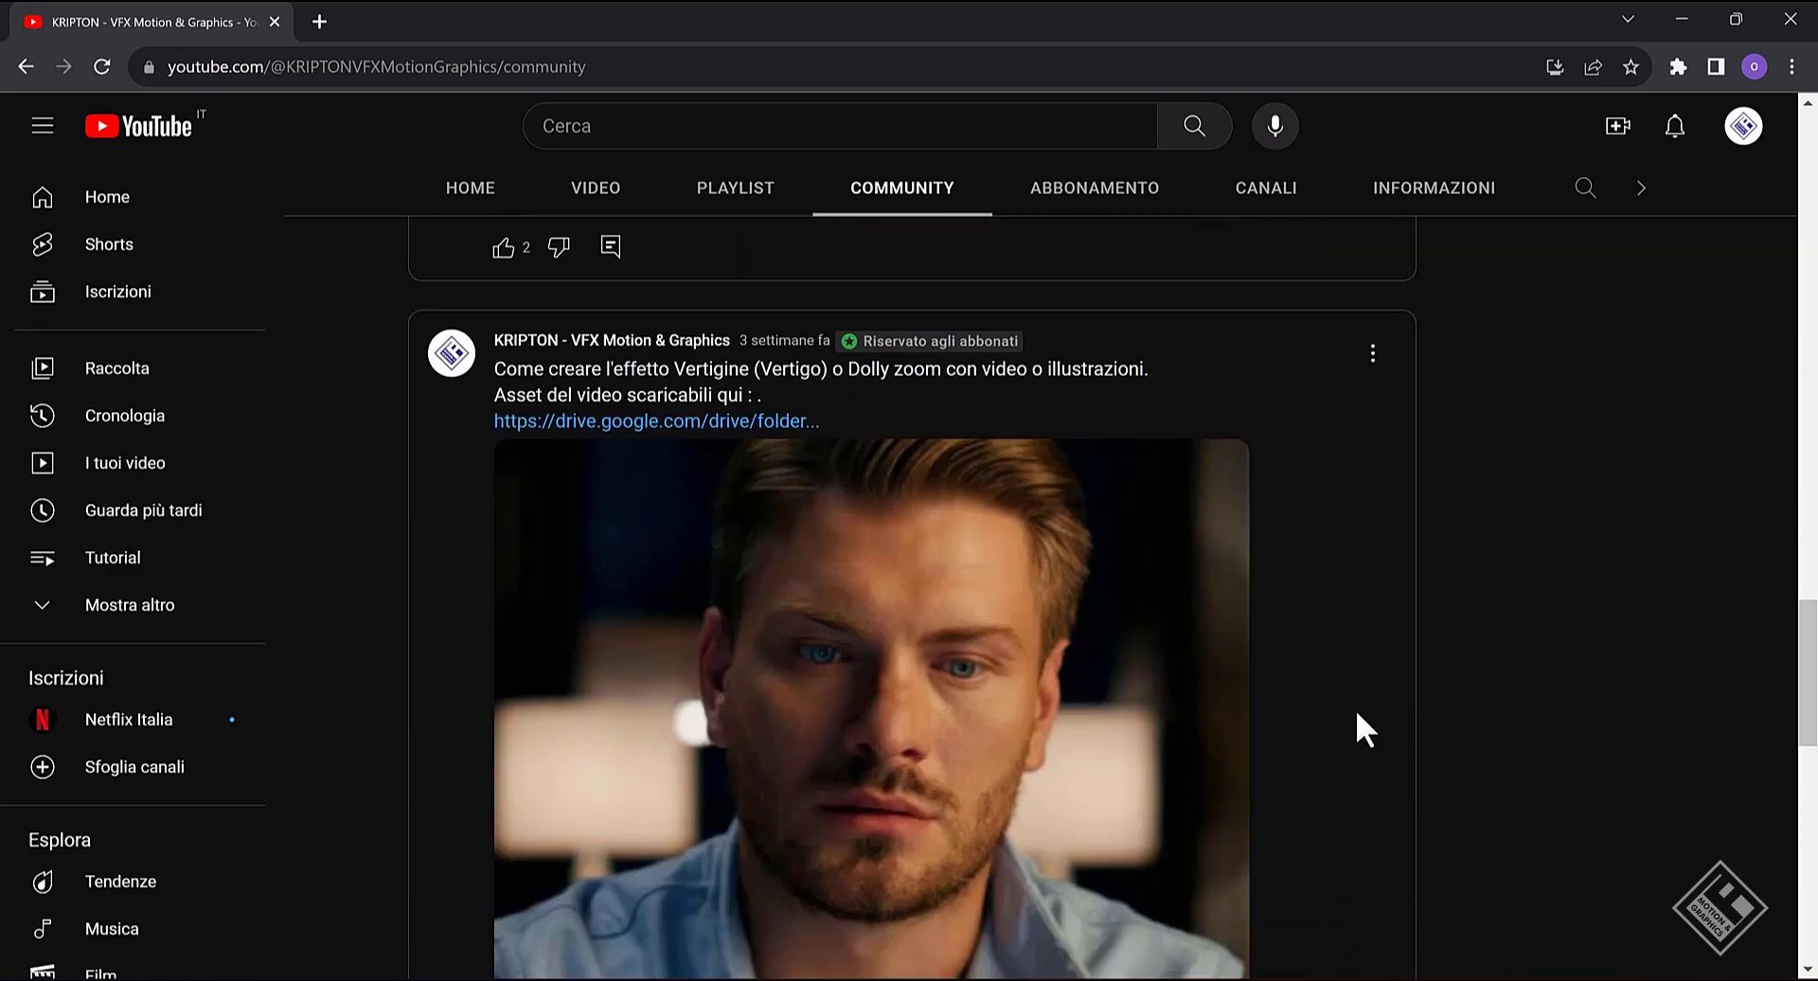
{"action": "scroll", "coordinate": [1357, 715], "scroll_direction": "down", "scroll_amount": 3}
{"action": "scroll", "coordinate": [1357, 715], "scroll_direction": "down", "scroll_amount": 4}
{"action": "scroll", "coordinate": [1357, 715], "scroll_direction": "down", "scroll_amount": 5}
{"action": "scroll", "coordinate": [1357, 715], "scroll_direction": "down", "scroll_amount": 4}
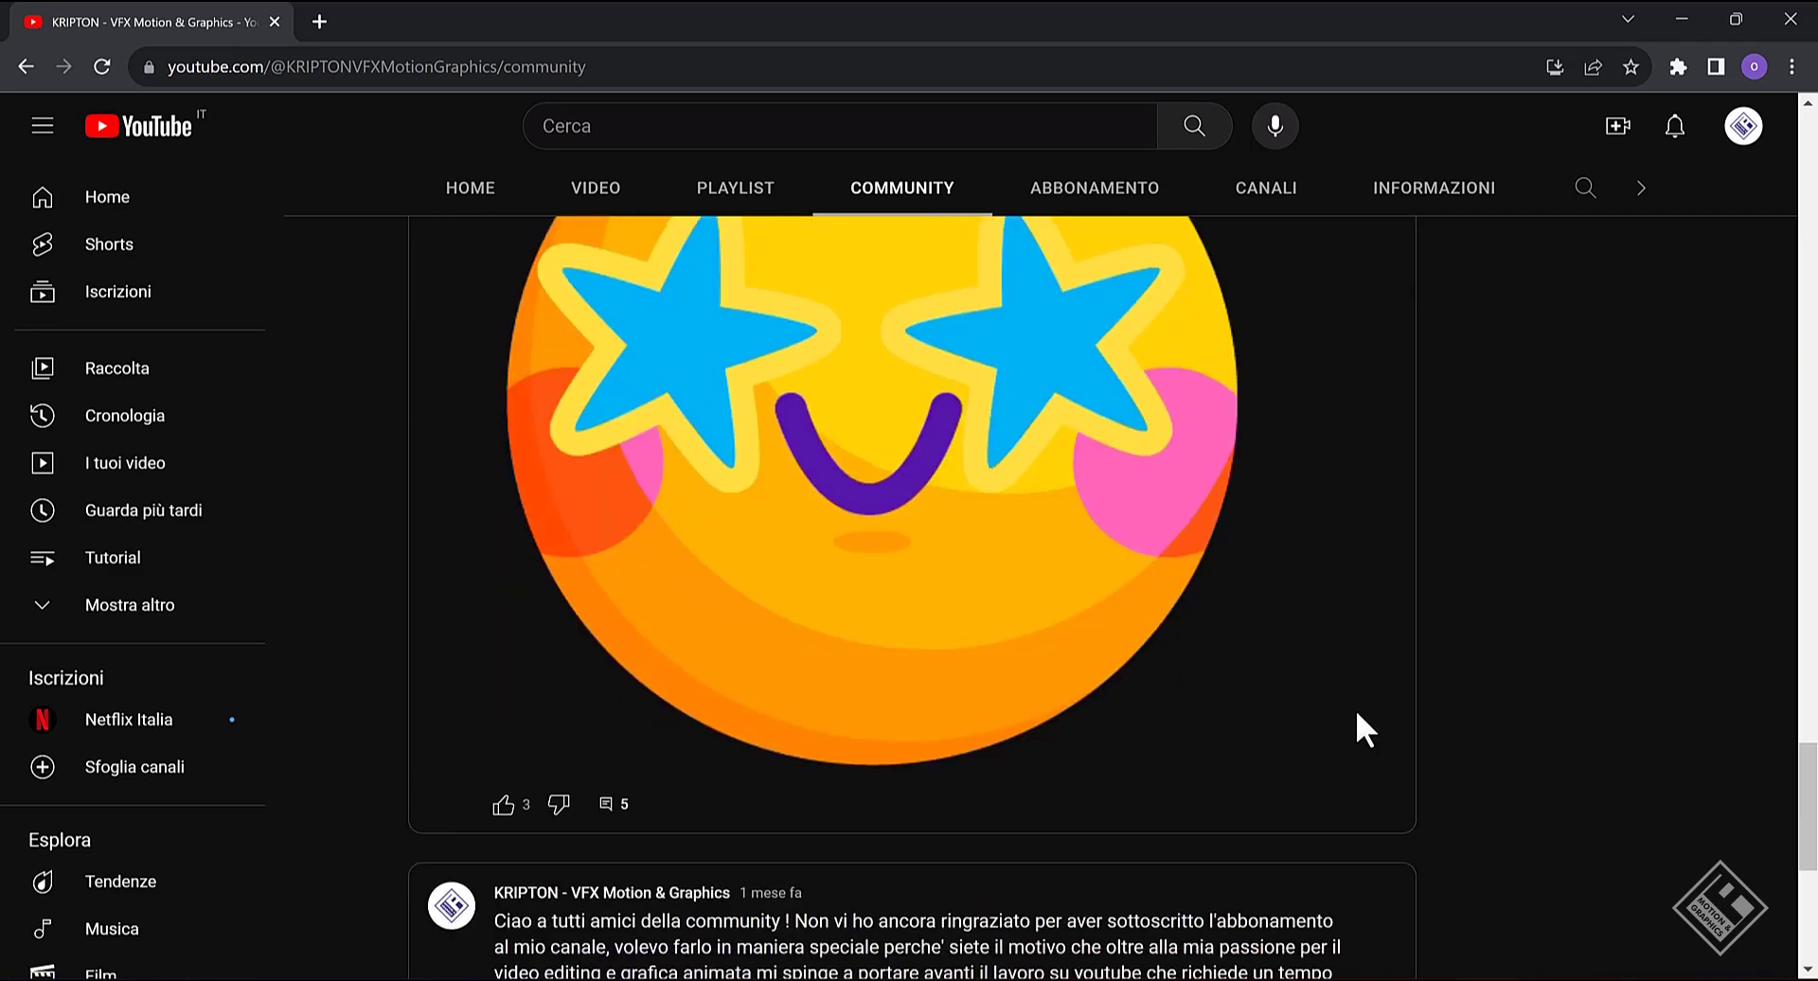
{"action": "scroll", "coordinate": [1357, 715], "scroll_direction": "down", "scroll_amount": 4}
{"action": "scroll", "coordinate": [1355, 709], "scroll_direction": "up", "scroll_amount": 5}
{"action": "scroll", "coordinate": [1355, 709], "scroll_direction": "up", "scroll_amount": 9}
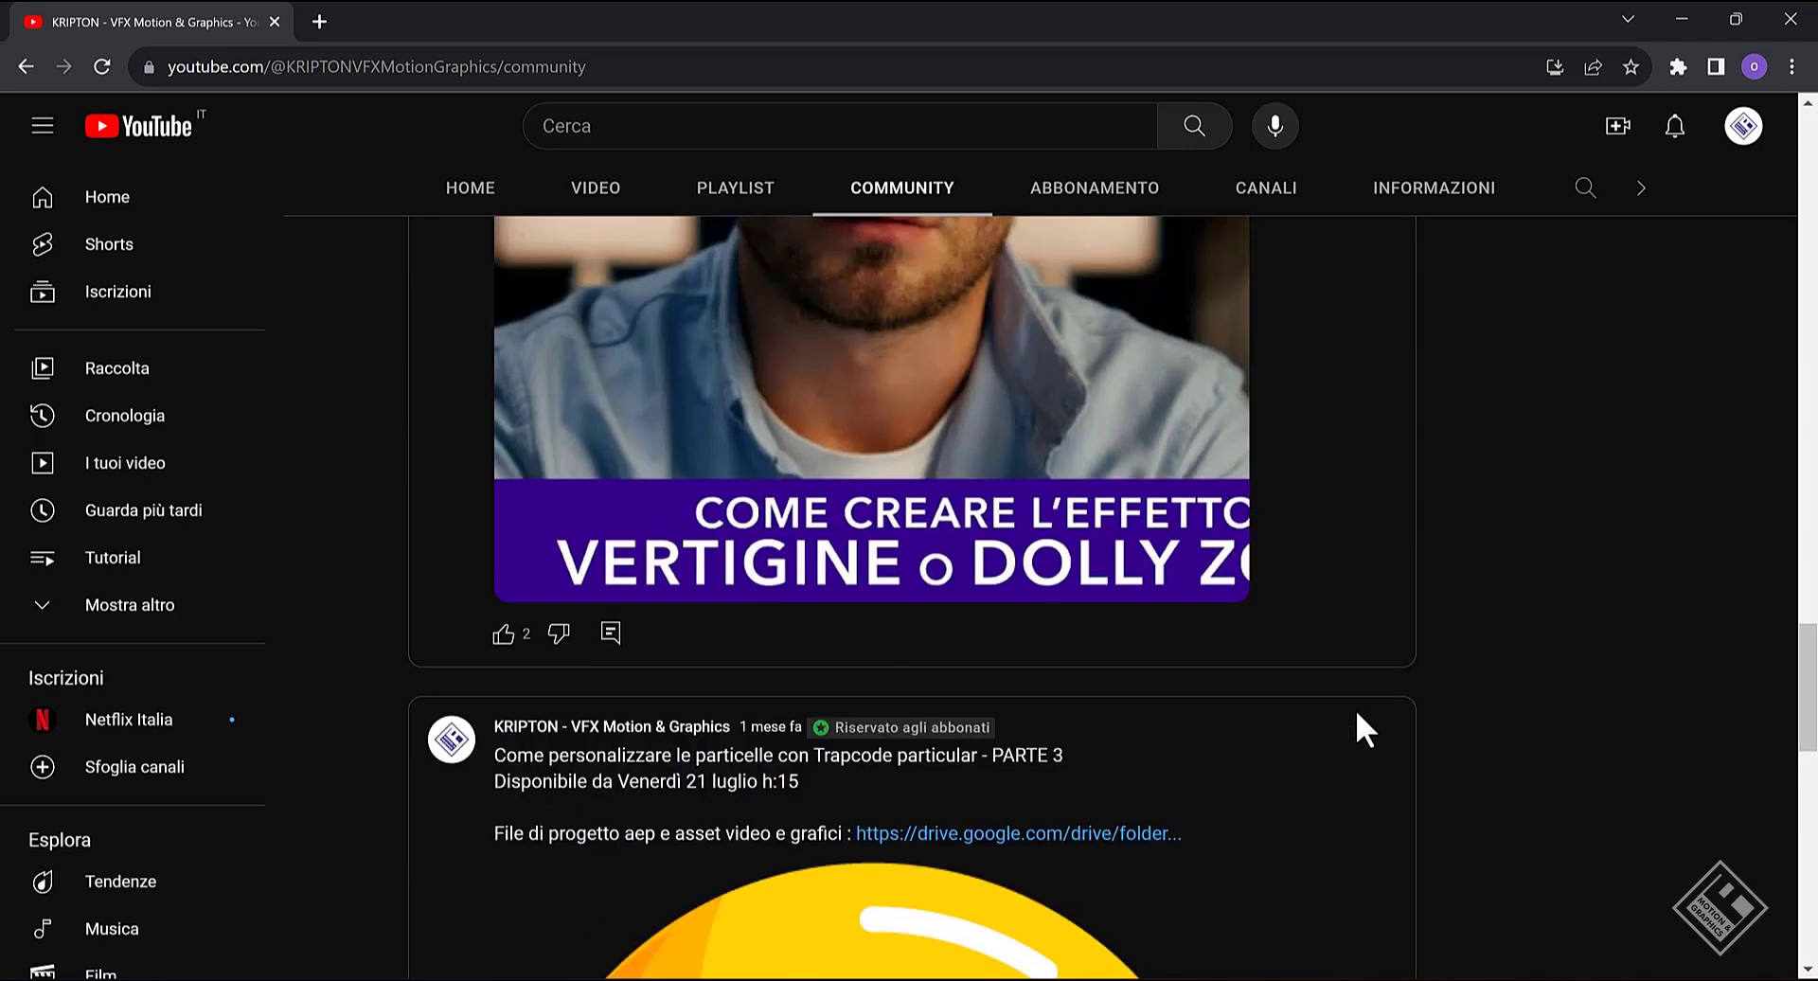
{"action": "scroll", "coordinate": [1355, 708], "scroll_direction": "up", "scroll_amount": 4}
{"action": "left_click_drag", "start_coordinate": [1809, 592], "coordinate": [1809, 175]}
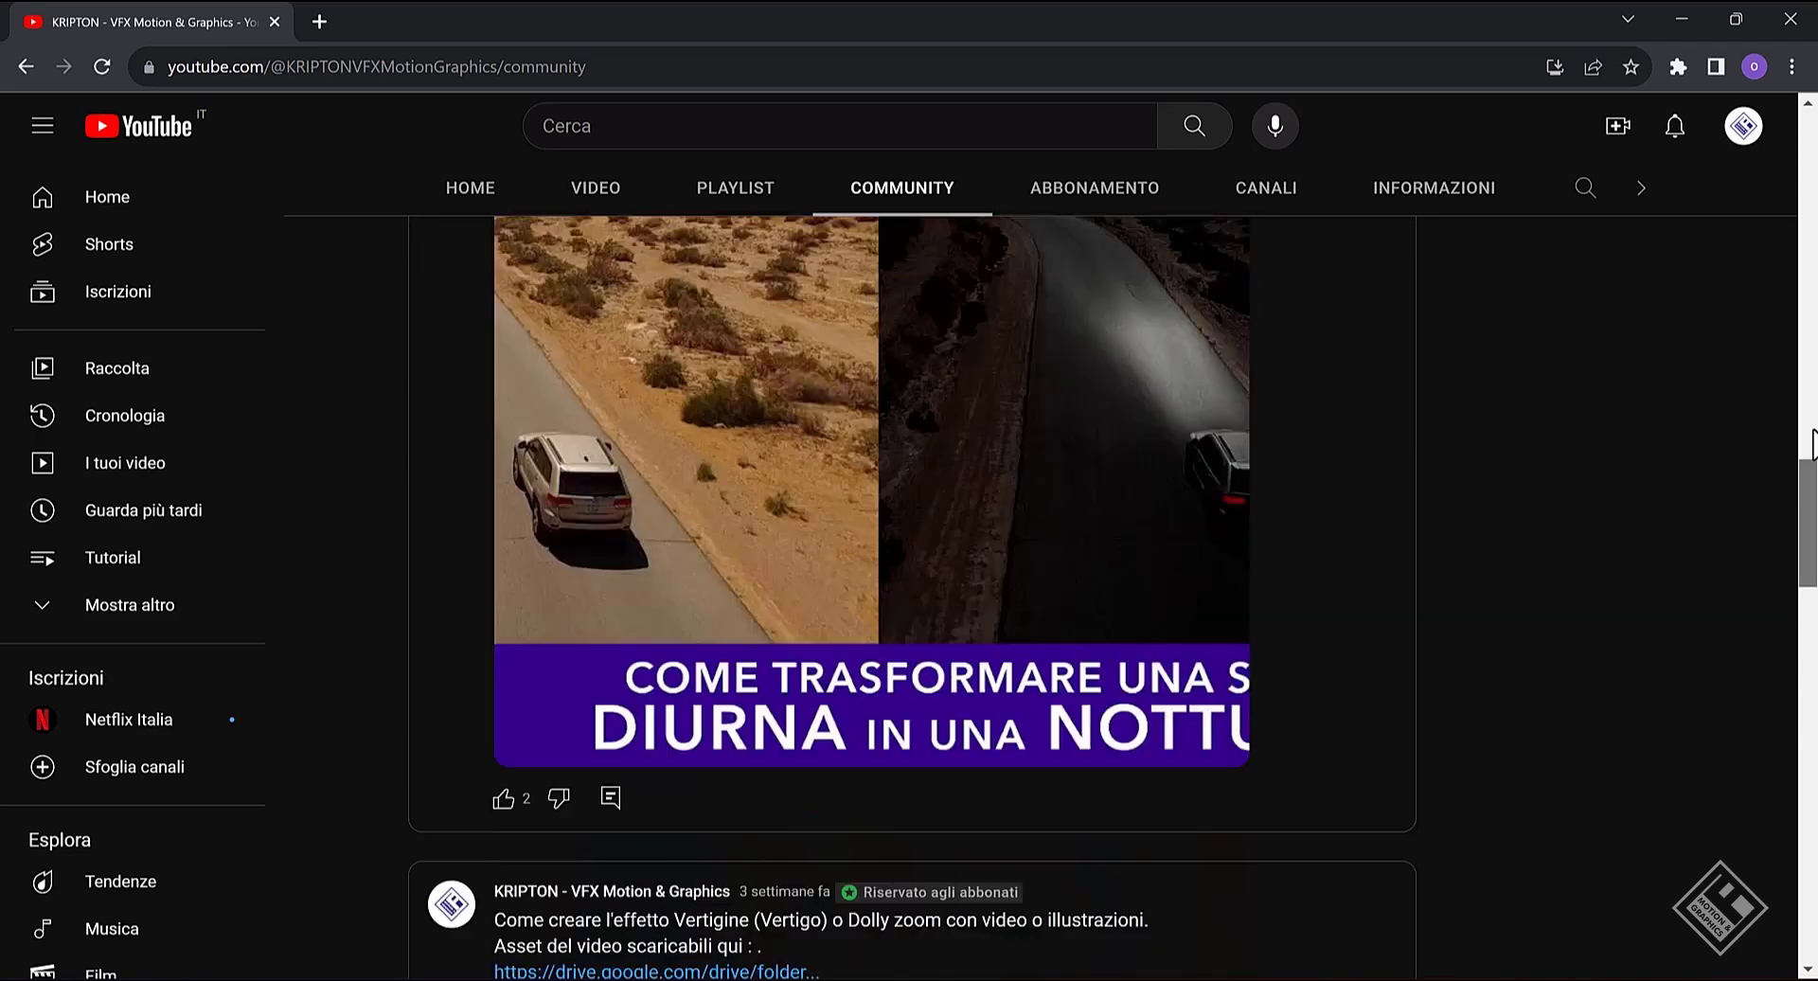